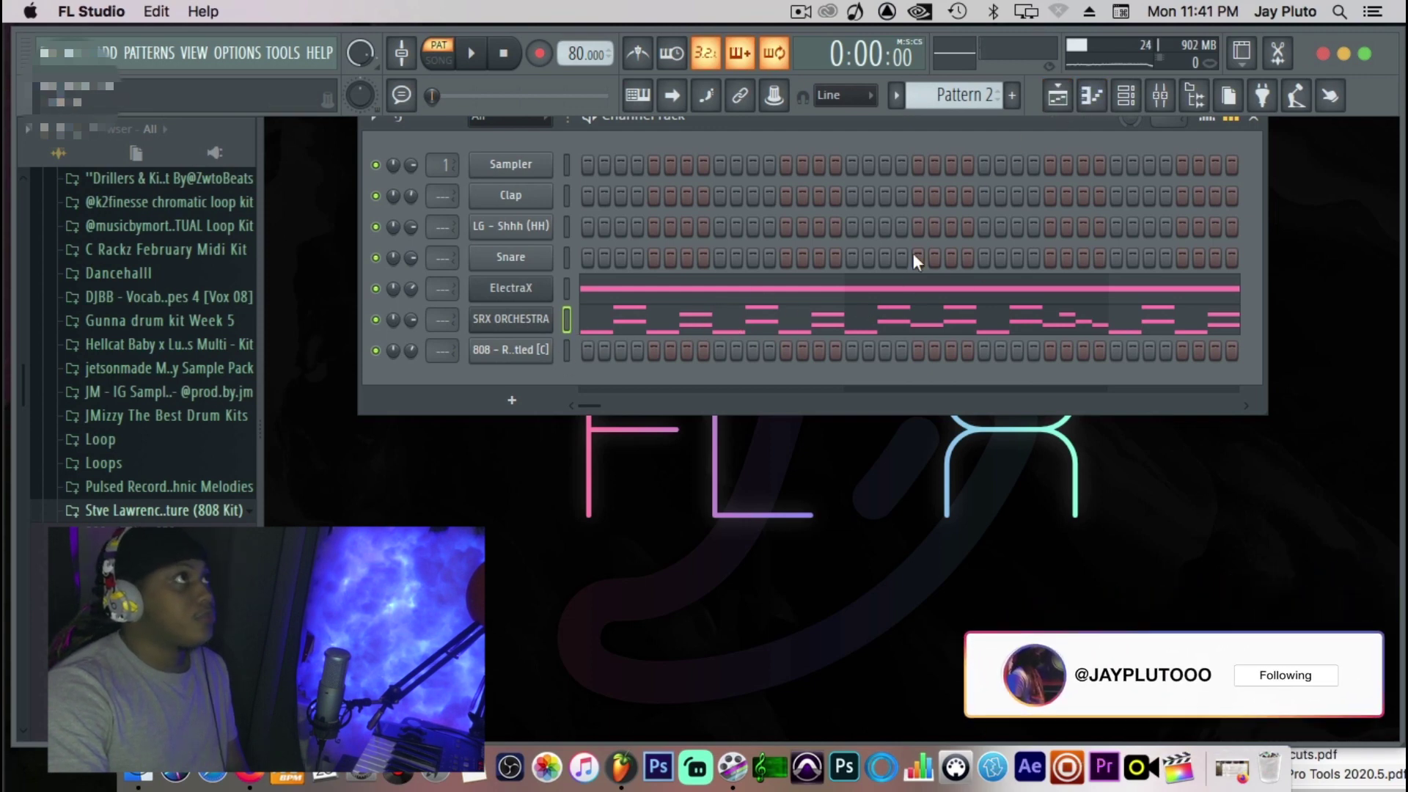
Start playback and place two Pattern 2 clips back to back on playlist Track 1, covering bars 1 to 8.
key(space)
key(F5)
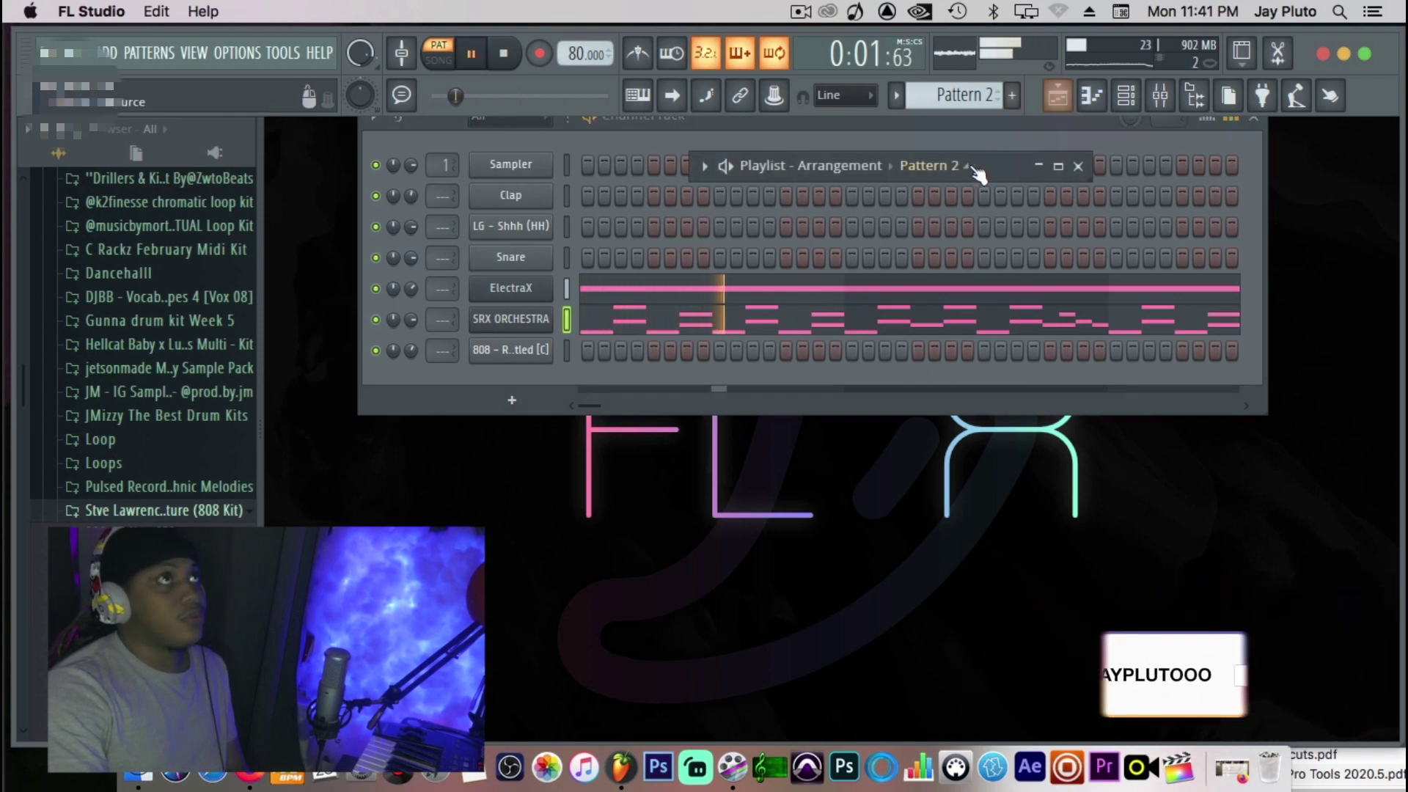
click(1059, 166)
click(789, 218)
drag(930, 217, 654, 207)
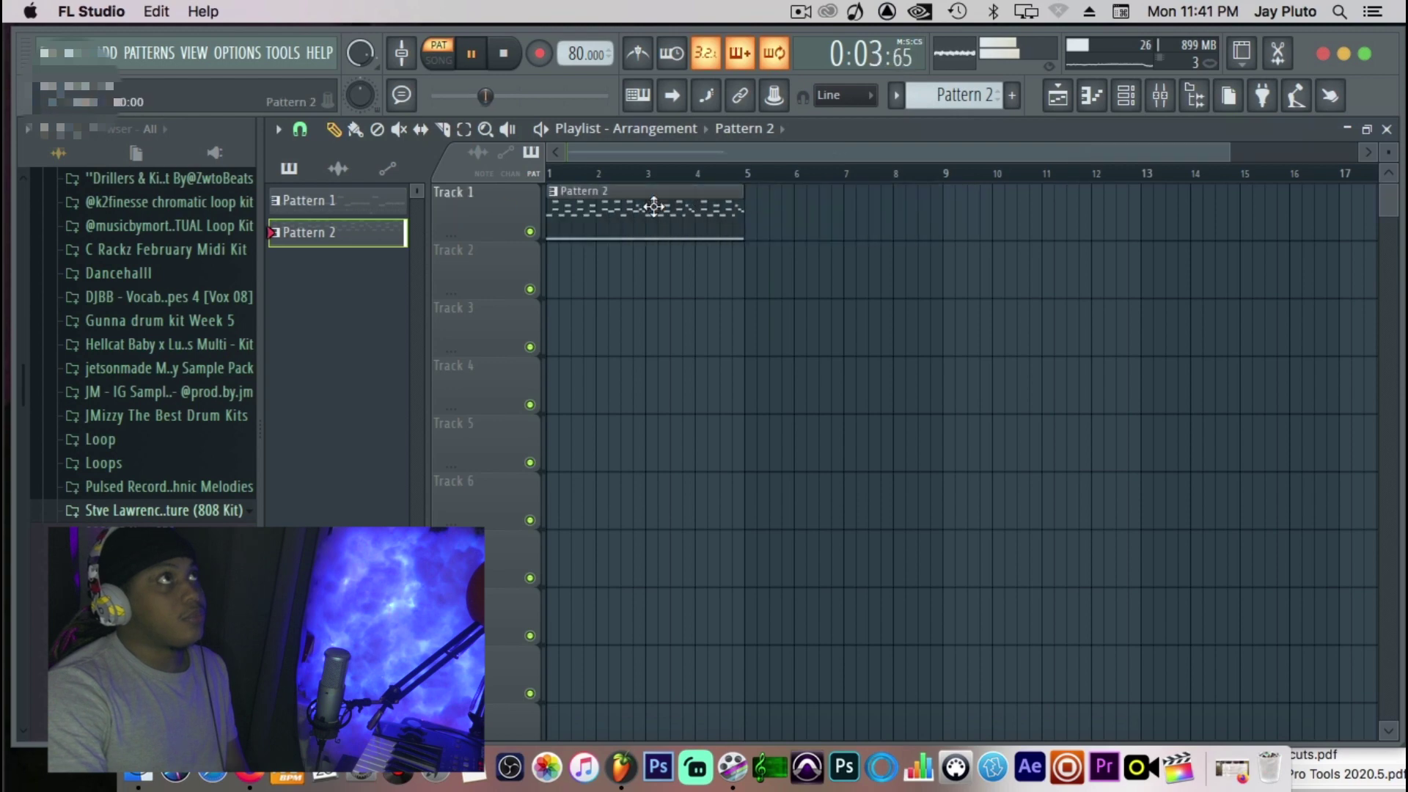
click(823, 217)
drag(921, 226, 845, 230)
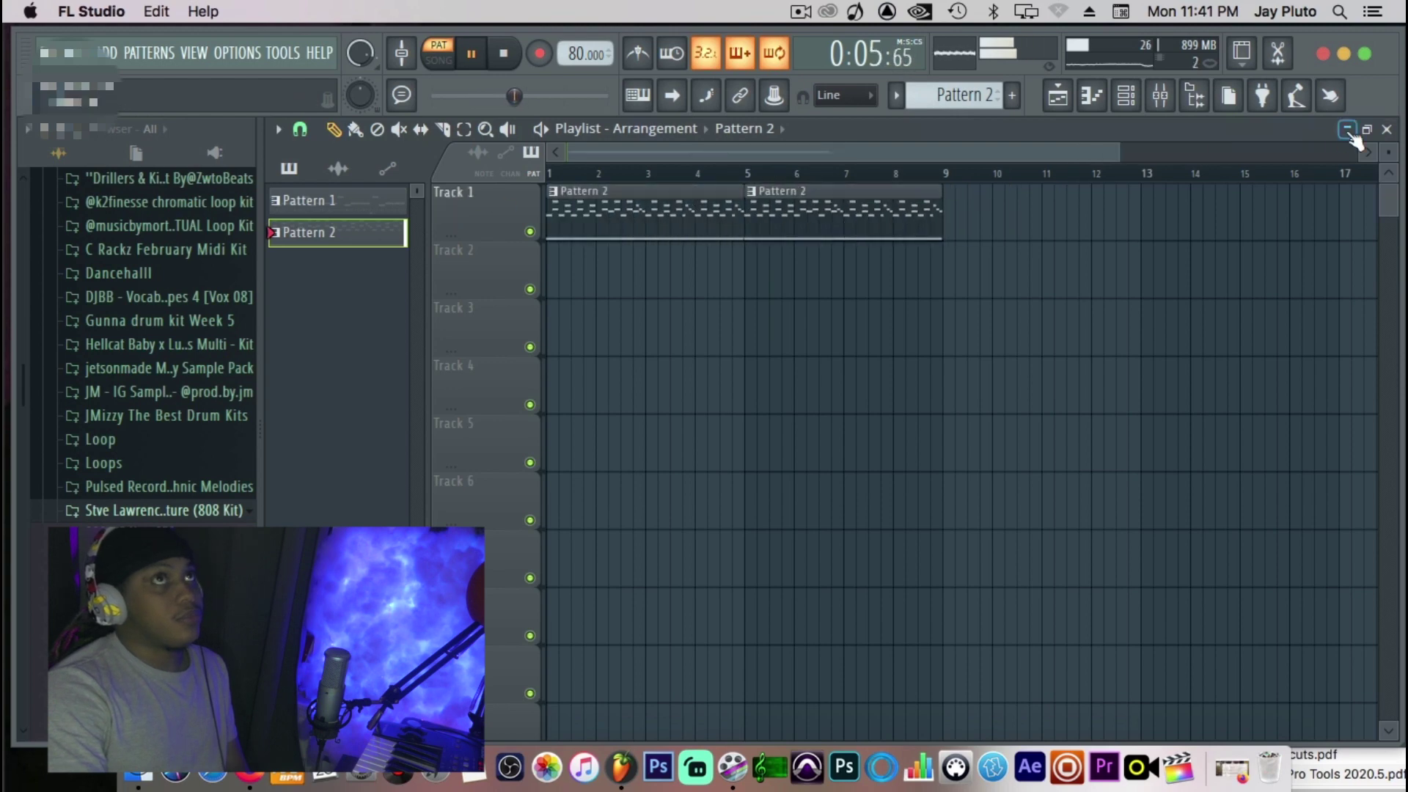
click(1349, 132)
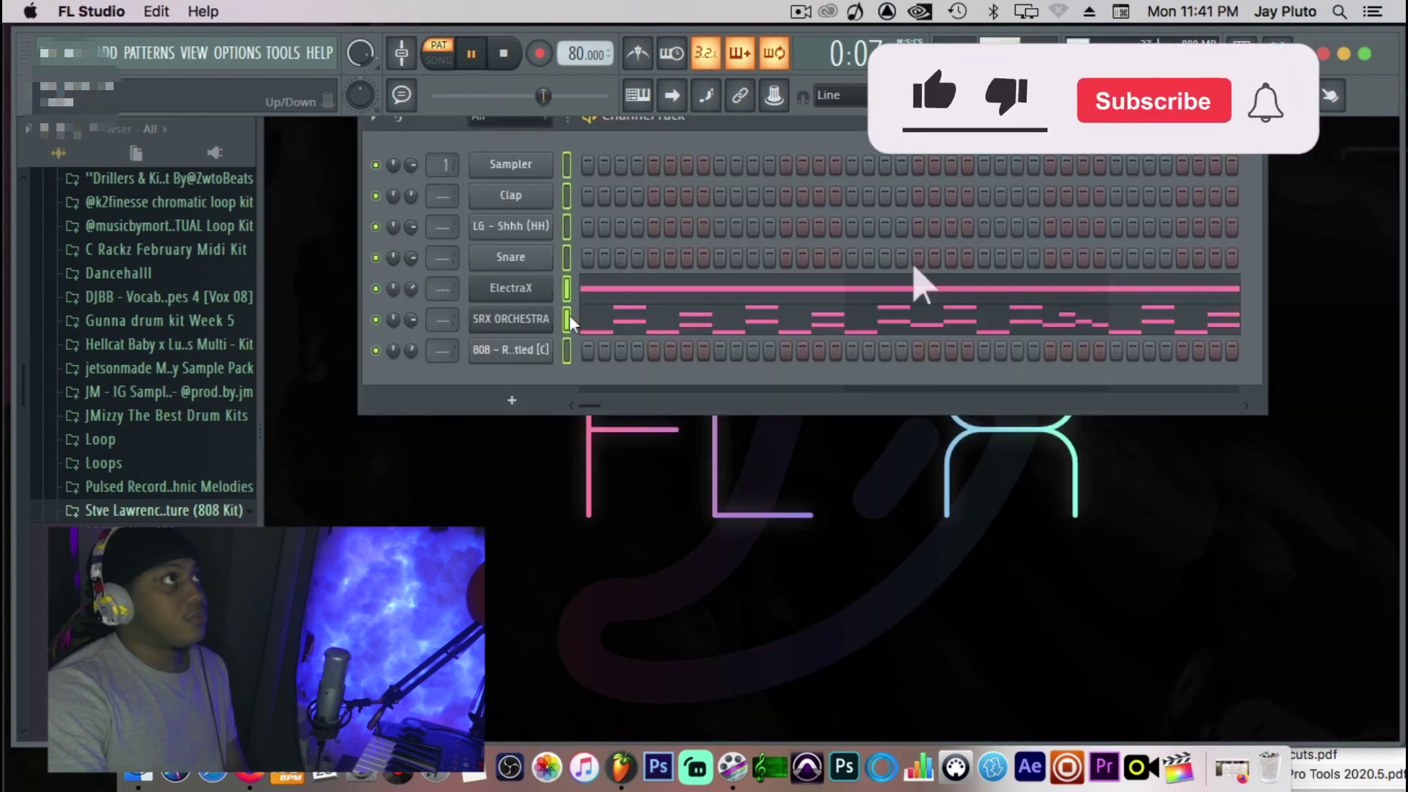
Select the ElectraX and SRX ORCHESTRA channels together and route them to mixer inserts 1 and 2.
drag(570, 316, 567, 287)
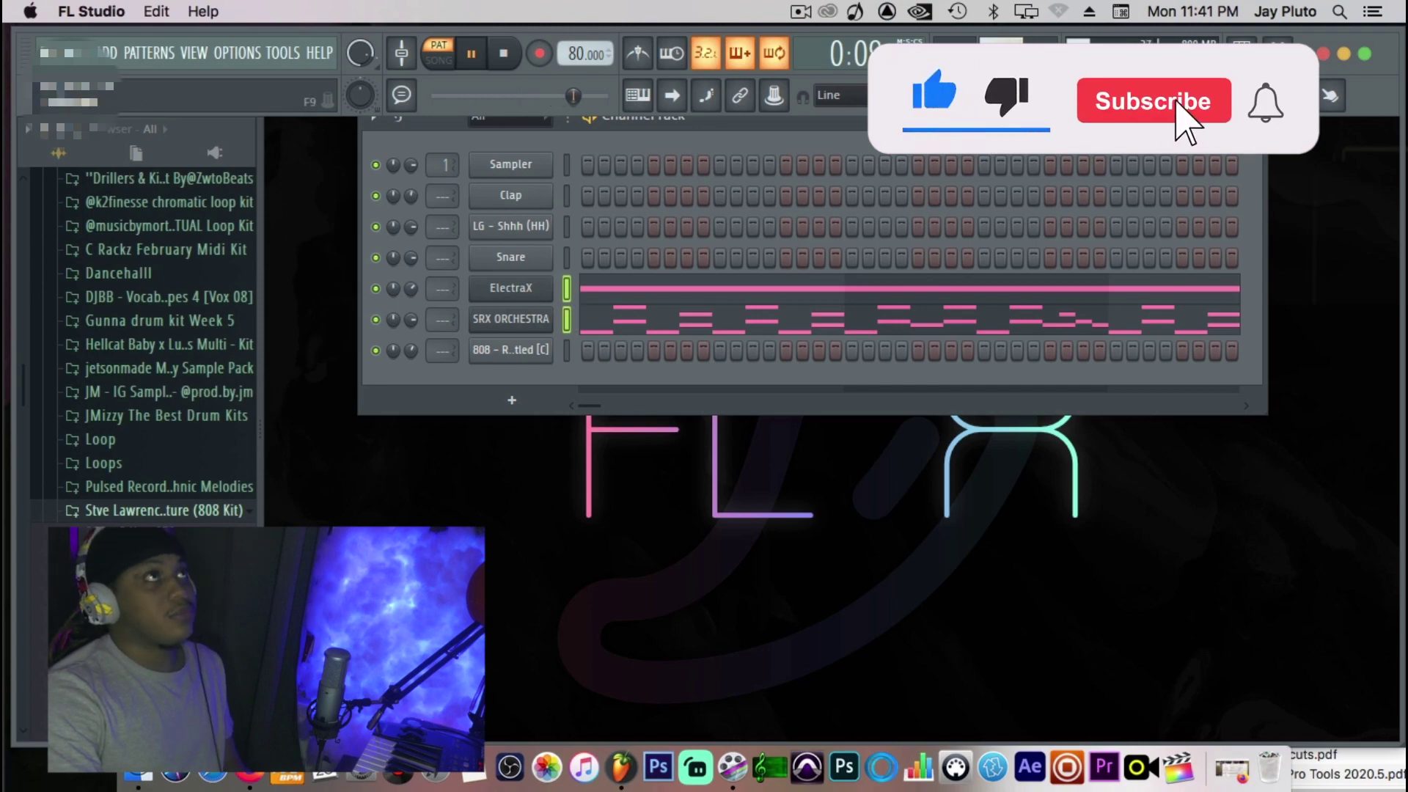
key(F9)
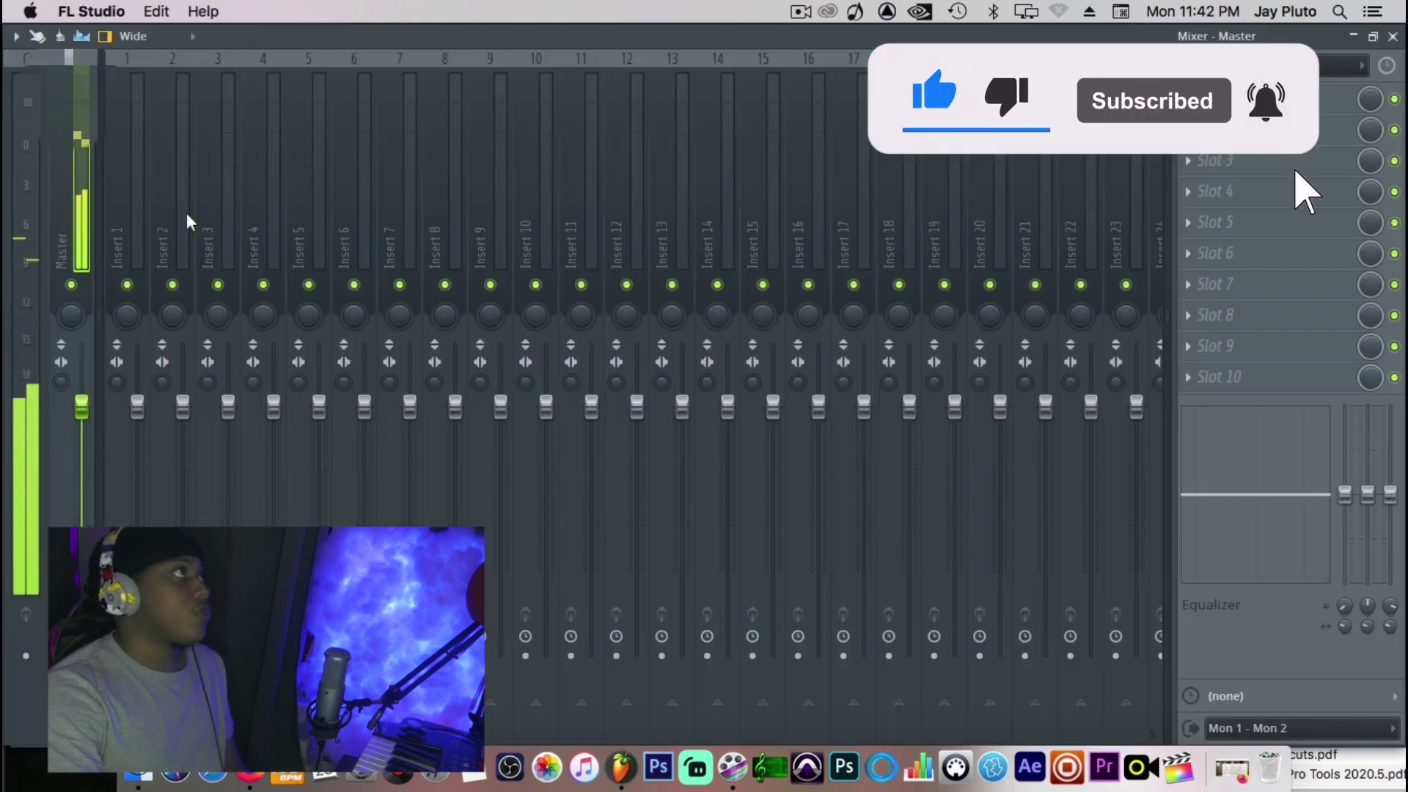
right_click(123, 256)
mouse_move(179, 267)
click(456, 284)
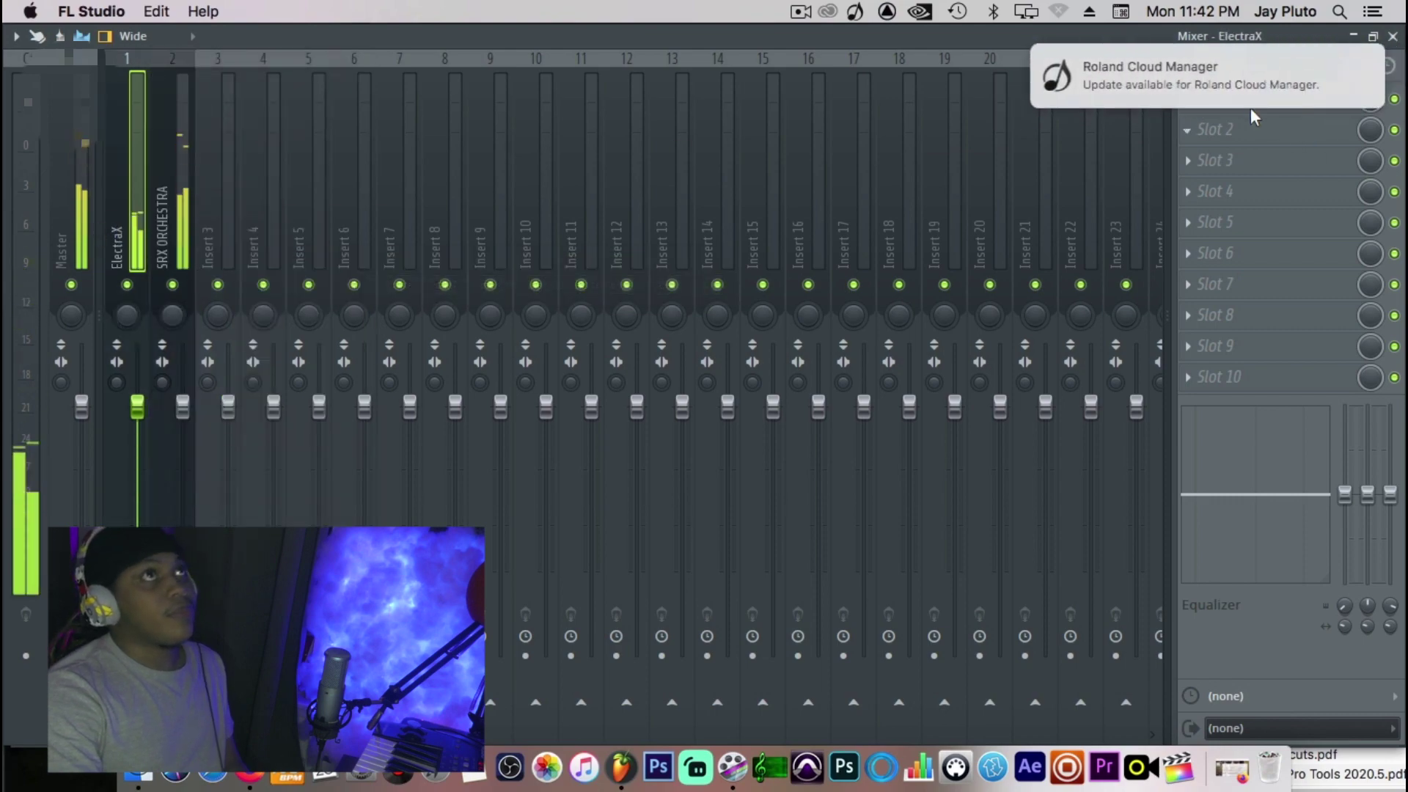
Load Fruity parametric EQ 2 in slot 2 of the ElectraX insert and roll off its highs and lows with bands 7 and 1.
click(1317, 132)
mouse_move(1247, 156)
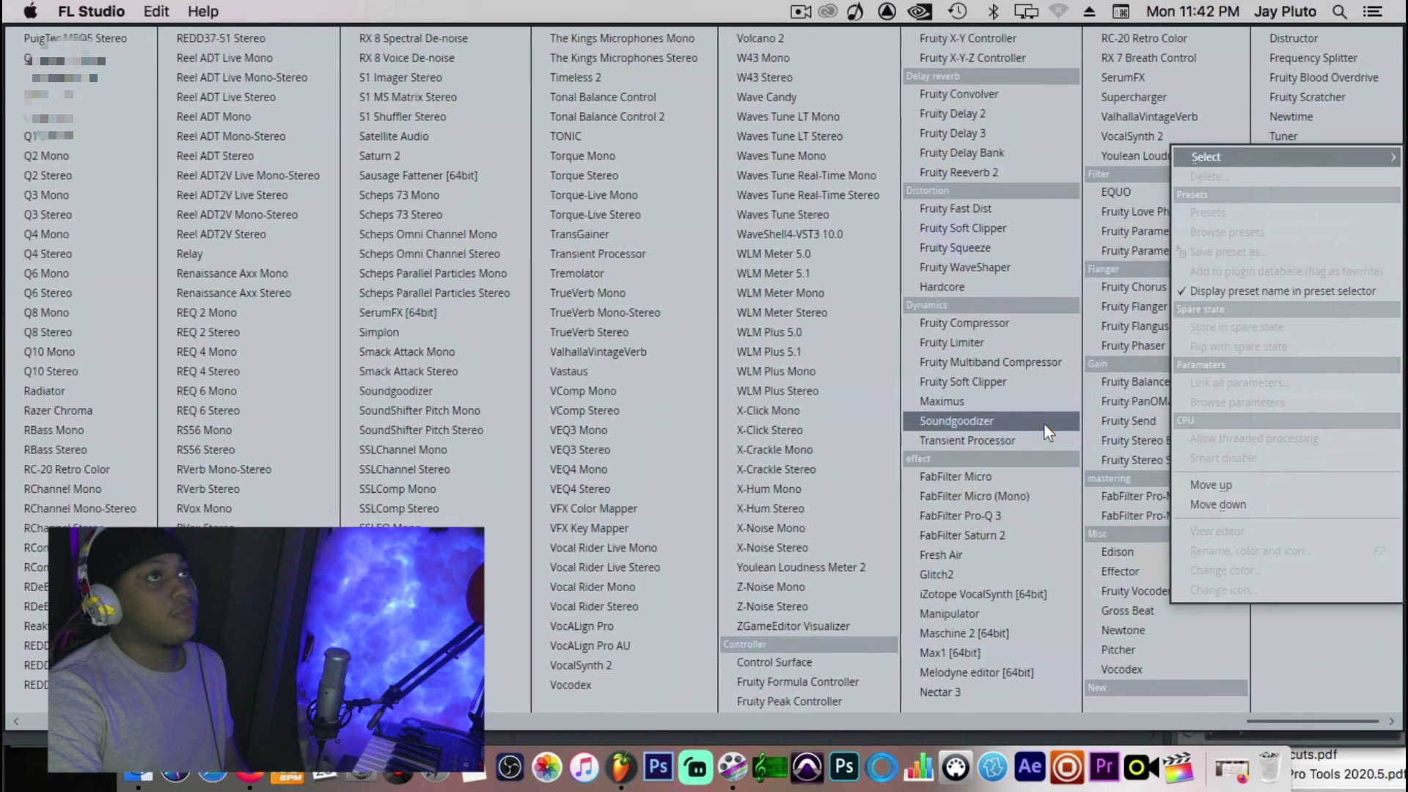
click(1141, 251)
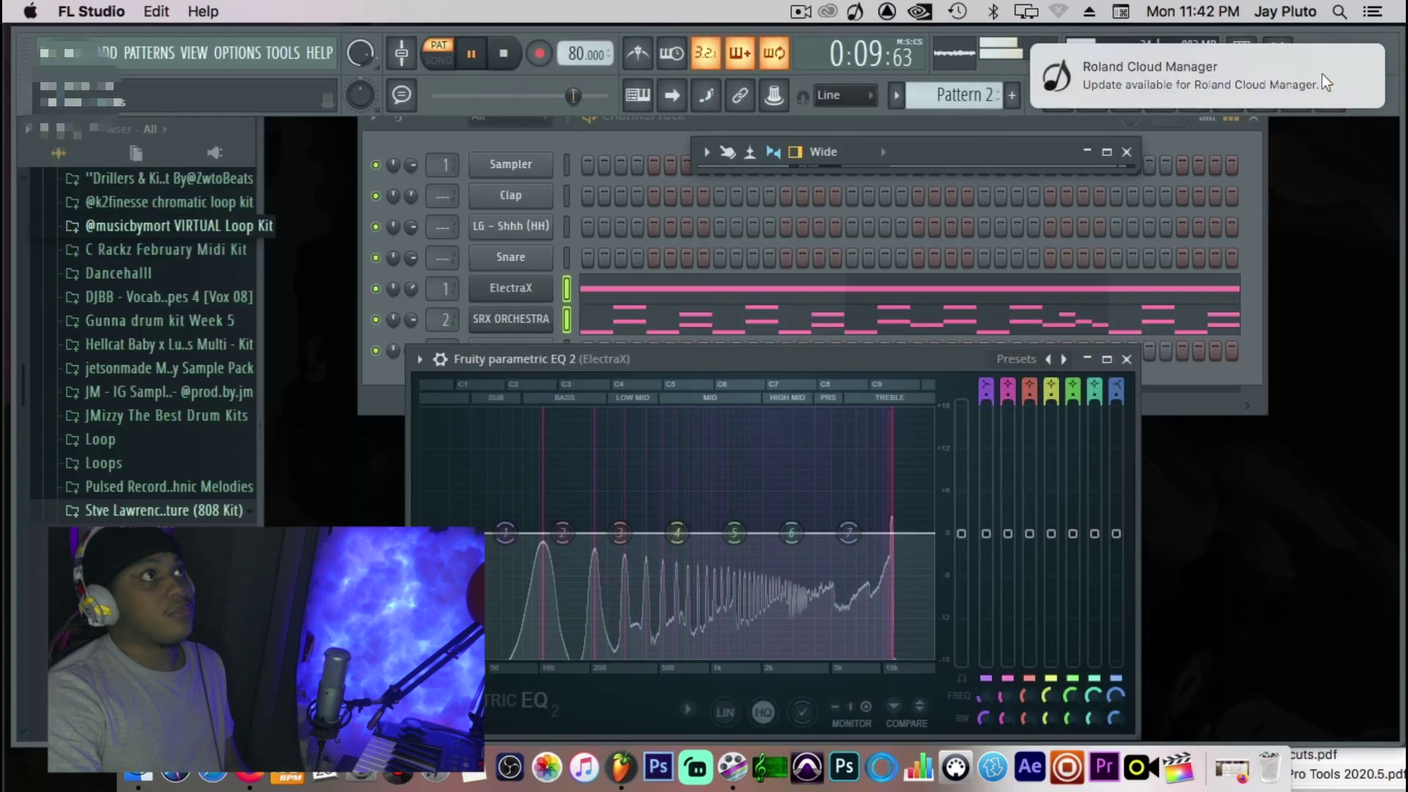
drag(849, 534, 907, 654)
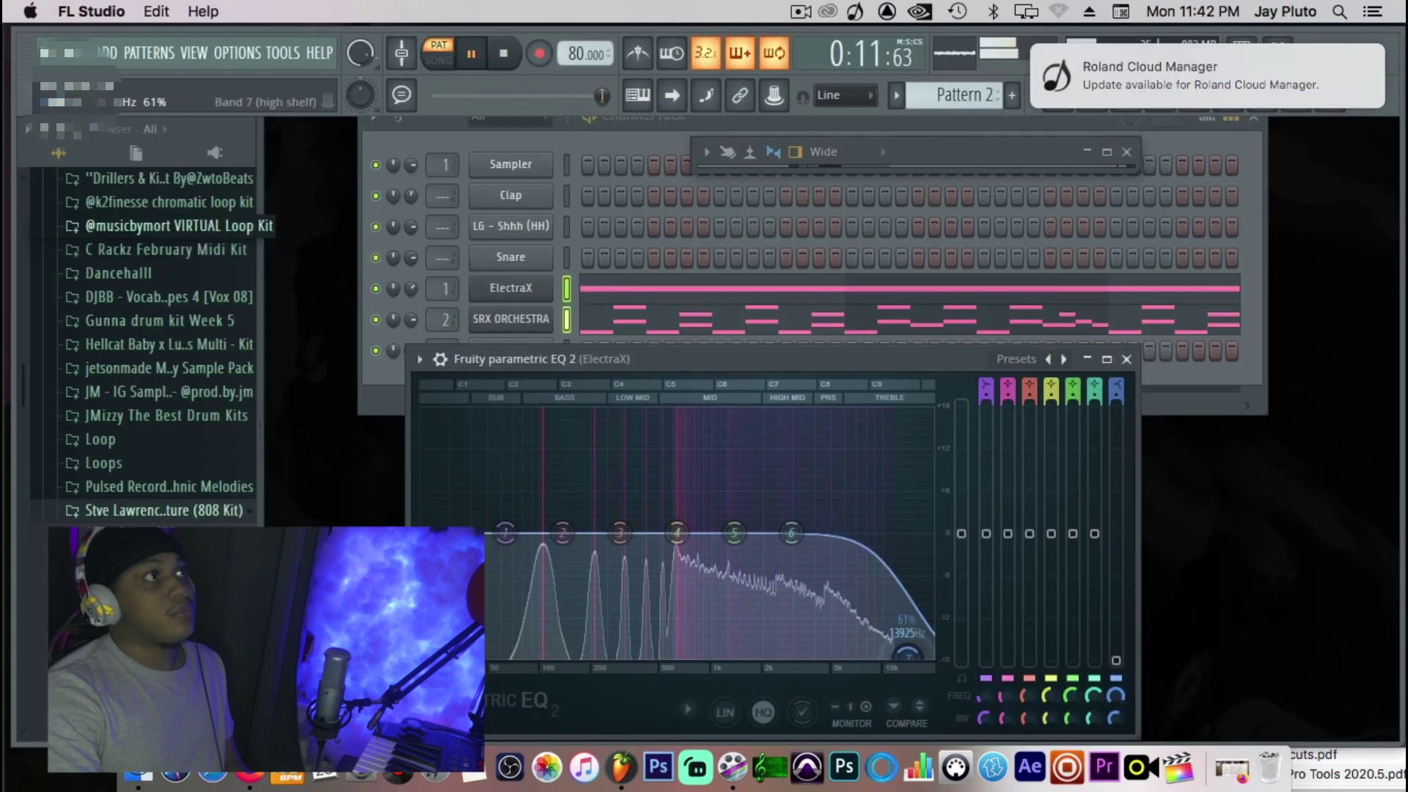
drag(505, 533, 518, 652)
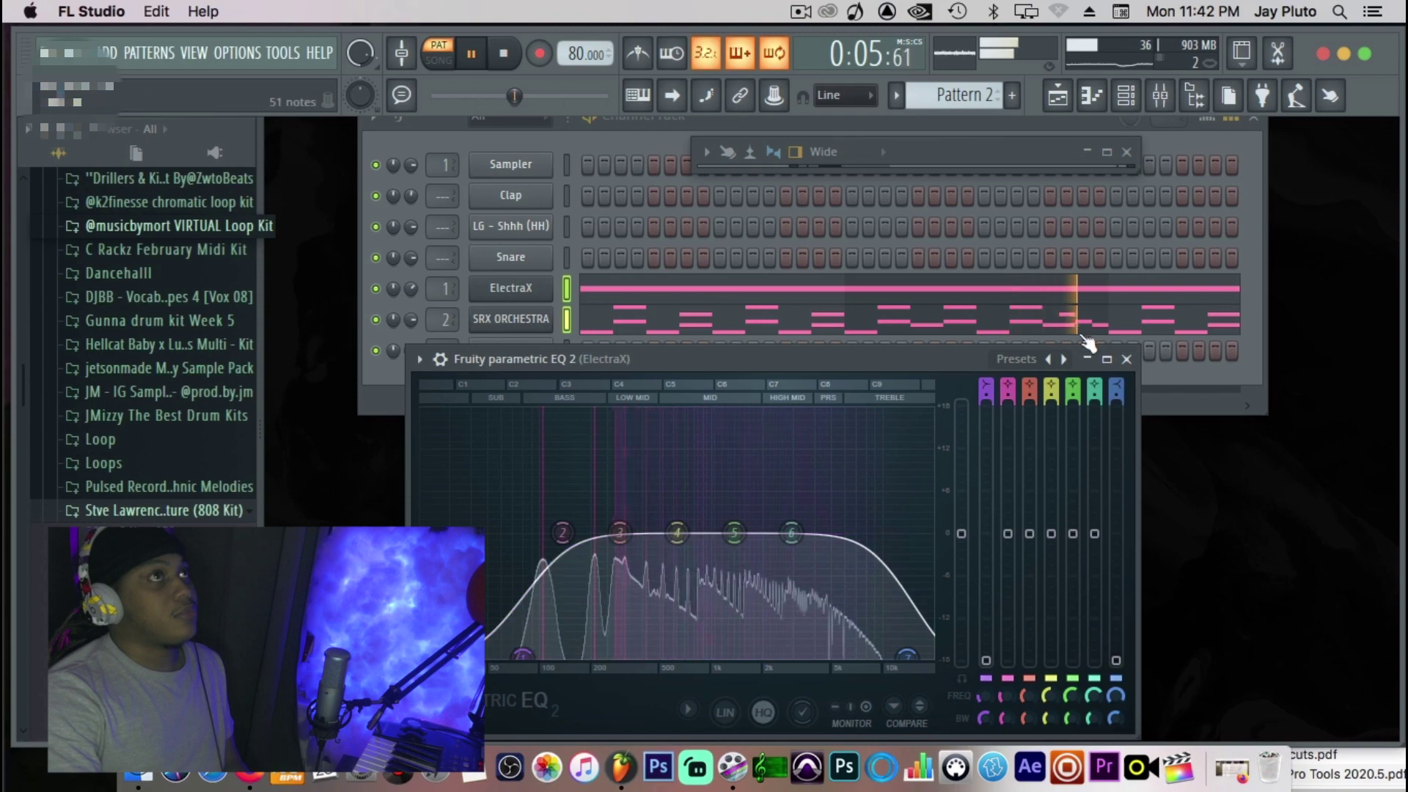
click(1127, 359)
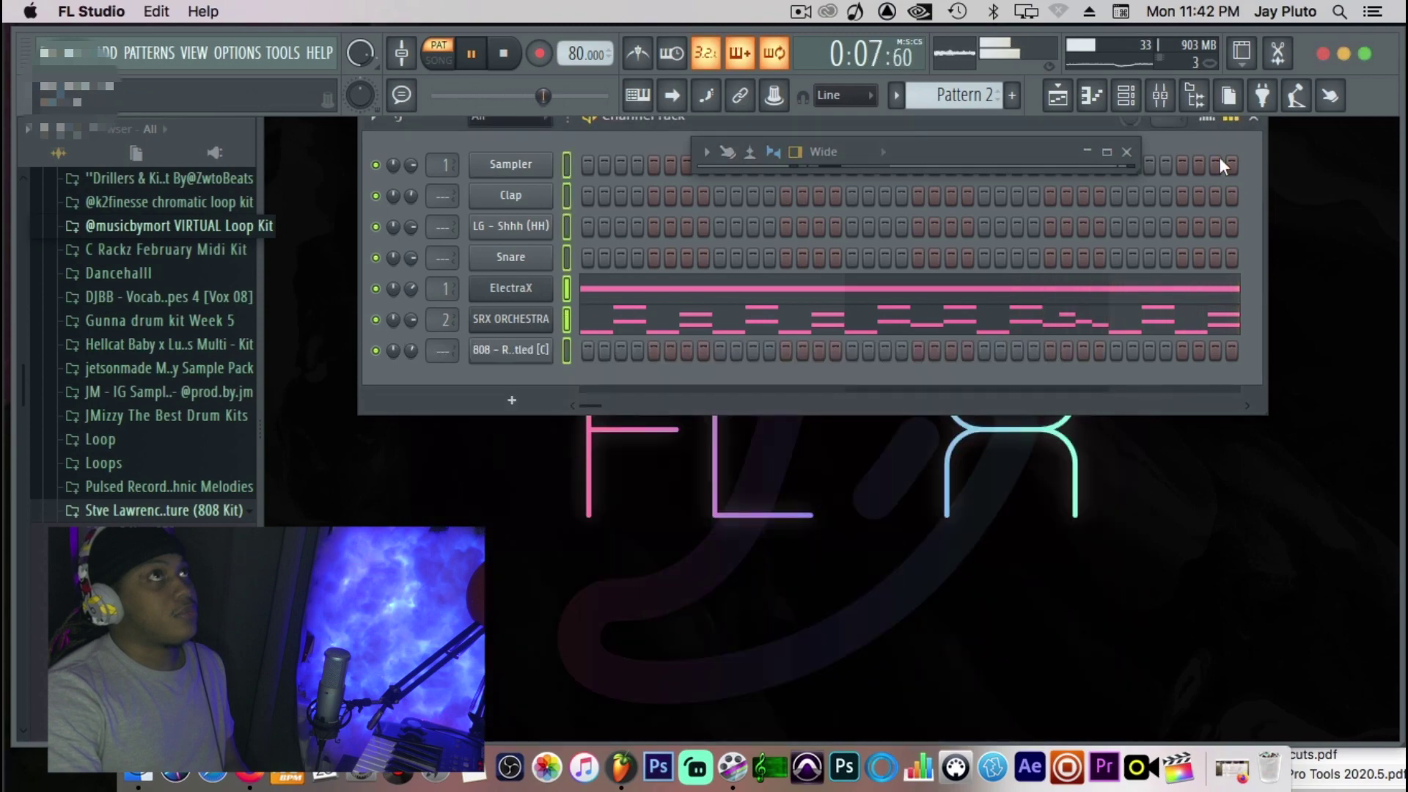
Load ValhallaVintageVerb in effect slot 4 of the SRX ORCHESTRA mixer track.
click(1106, 152)
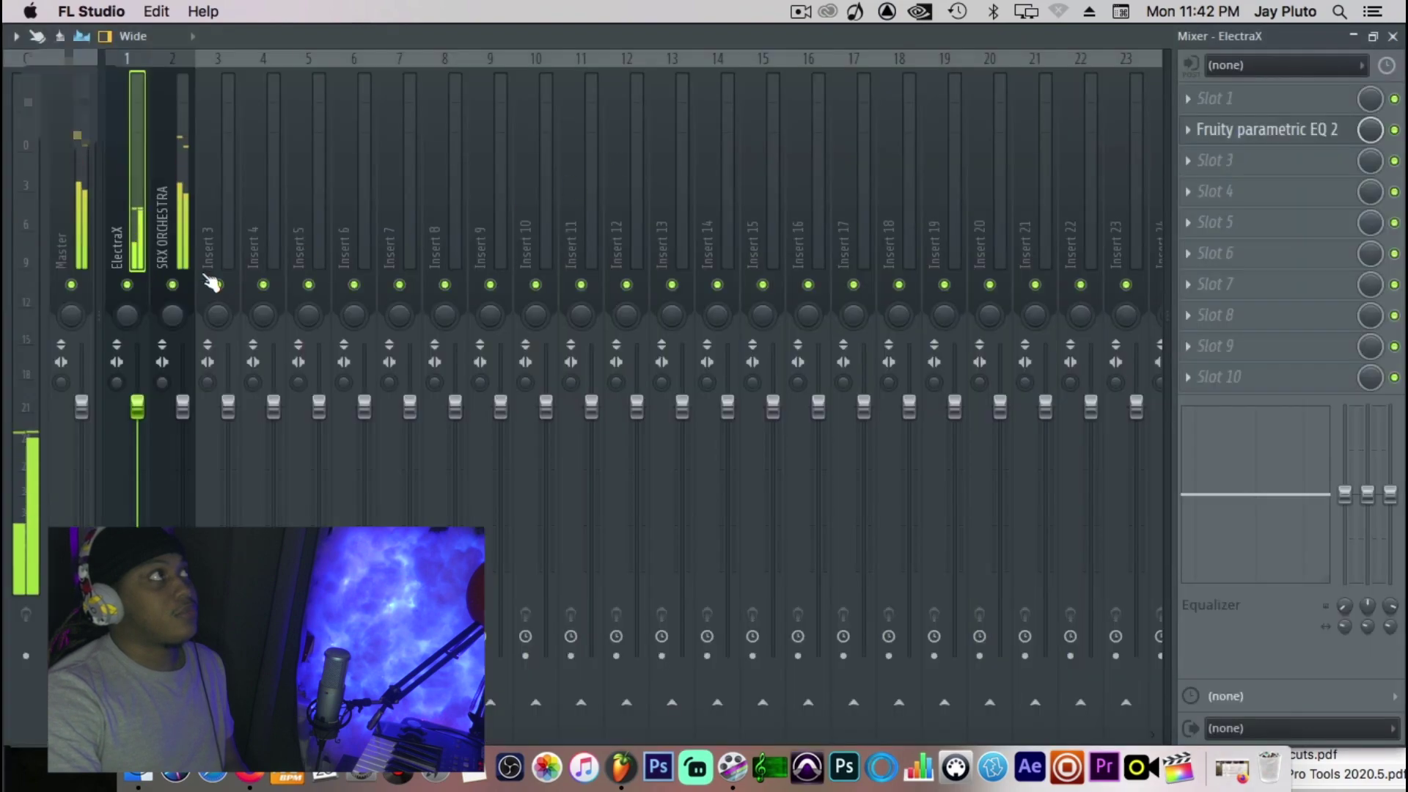
click(176, 233)
click(1229, 195)
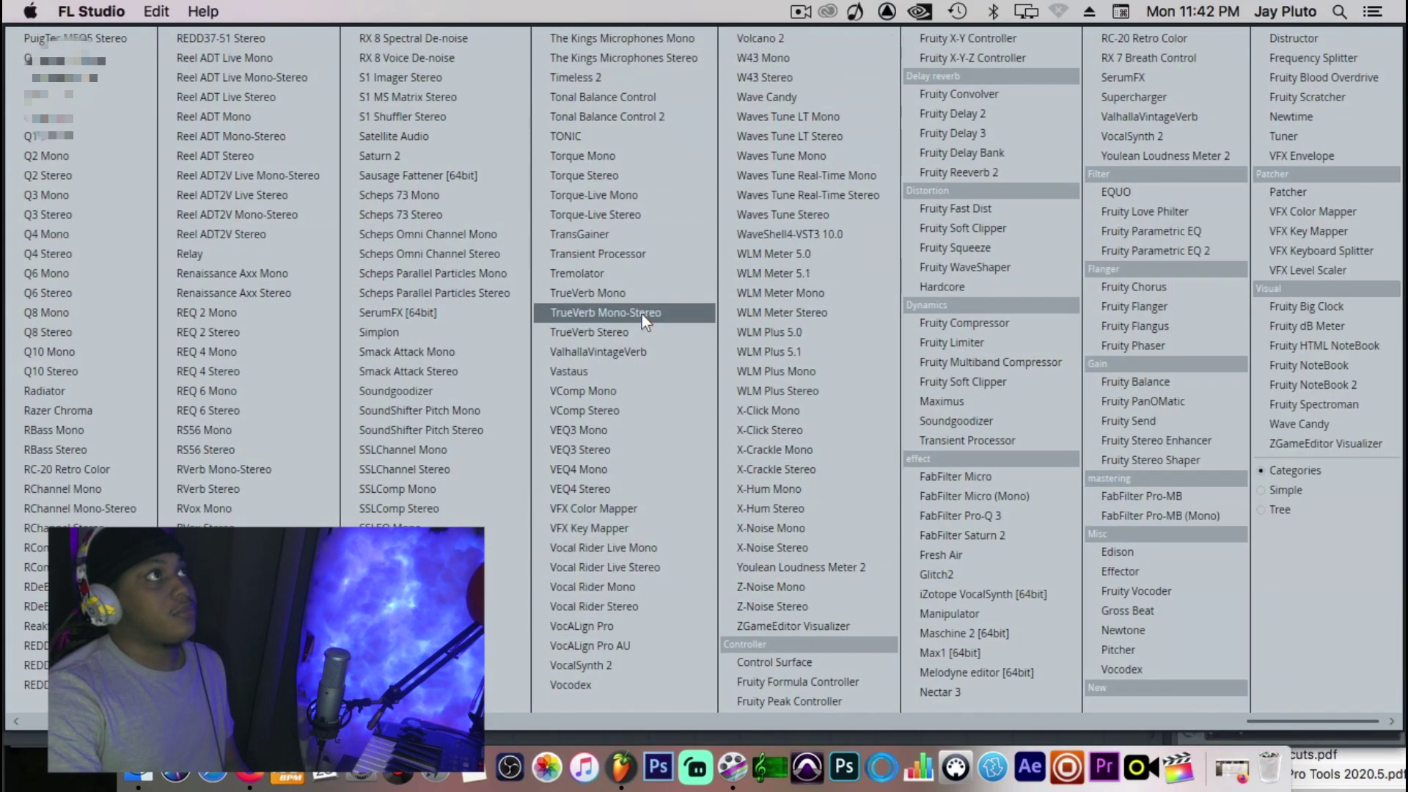
click(636, 356)
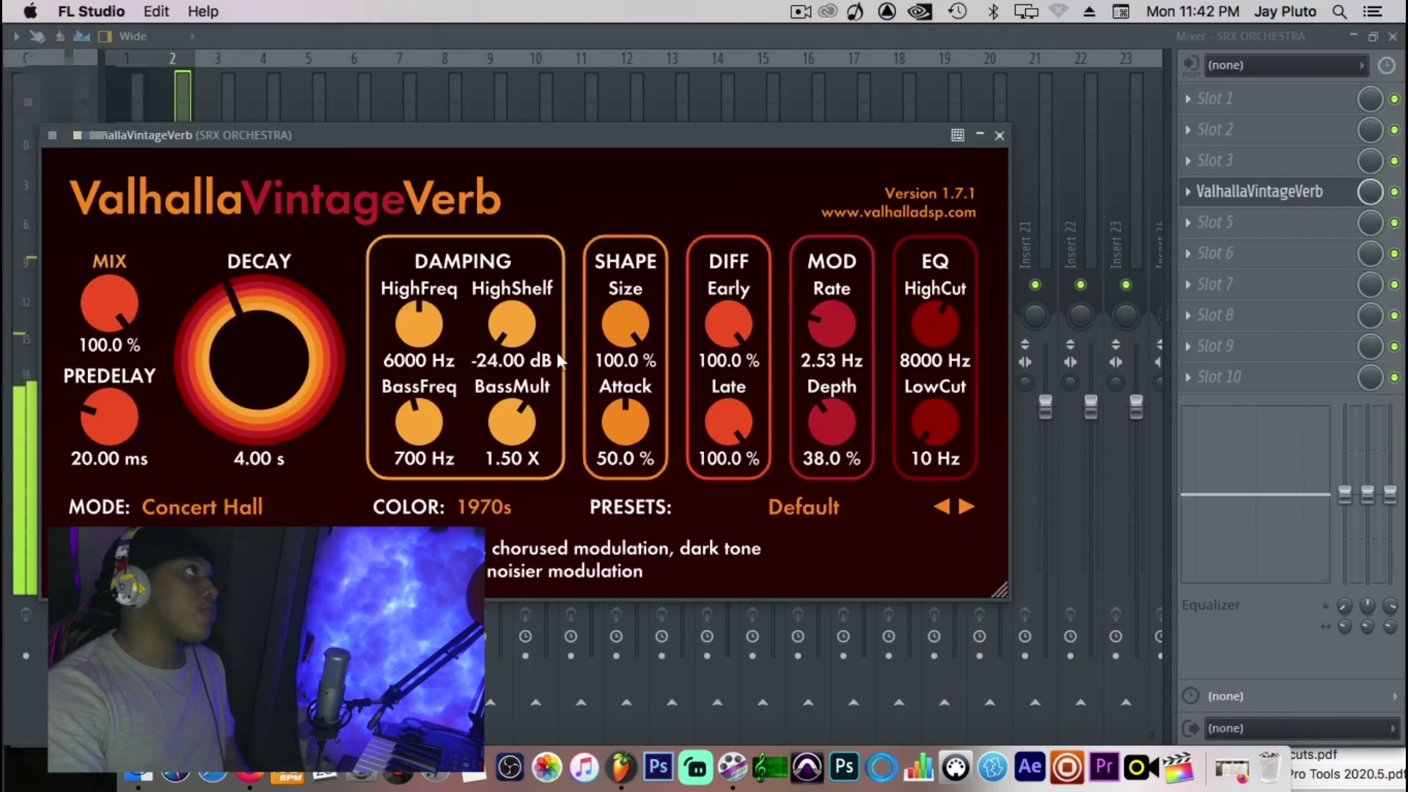
Set the reverb's mix to 36.8 % and its decay to 4.36 s.
drag(116, 301, 105, 367)
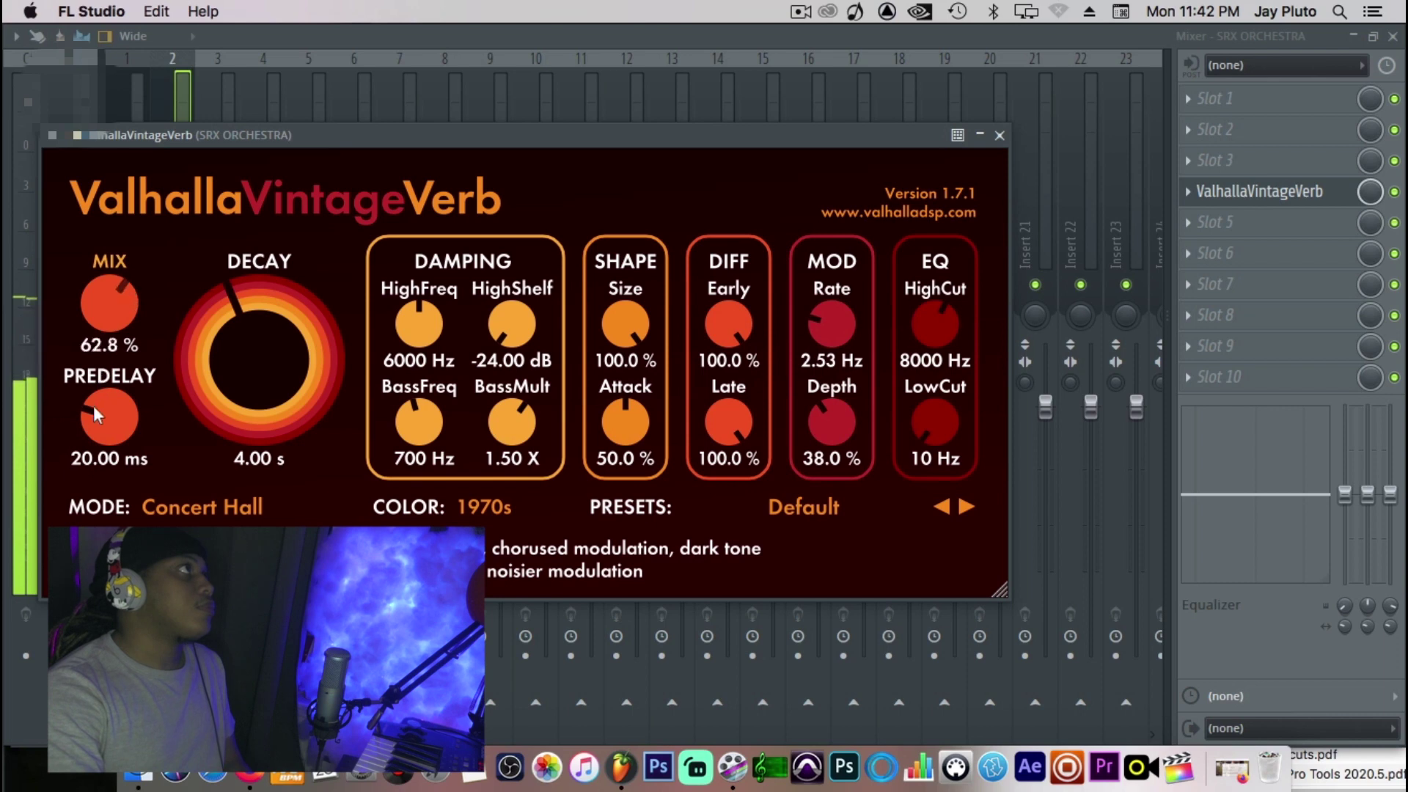
drag(81, 464, 73, 463)
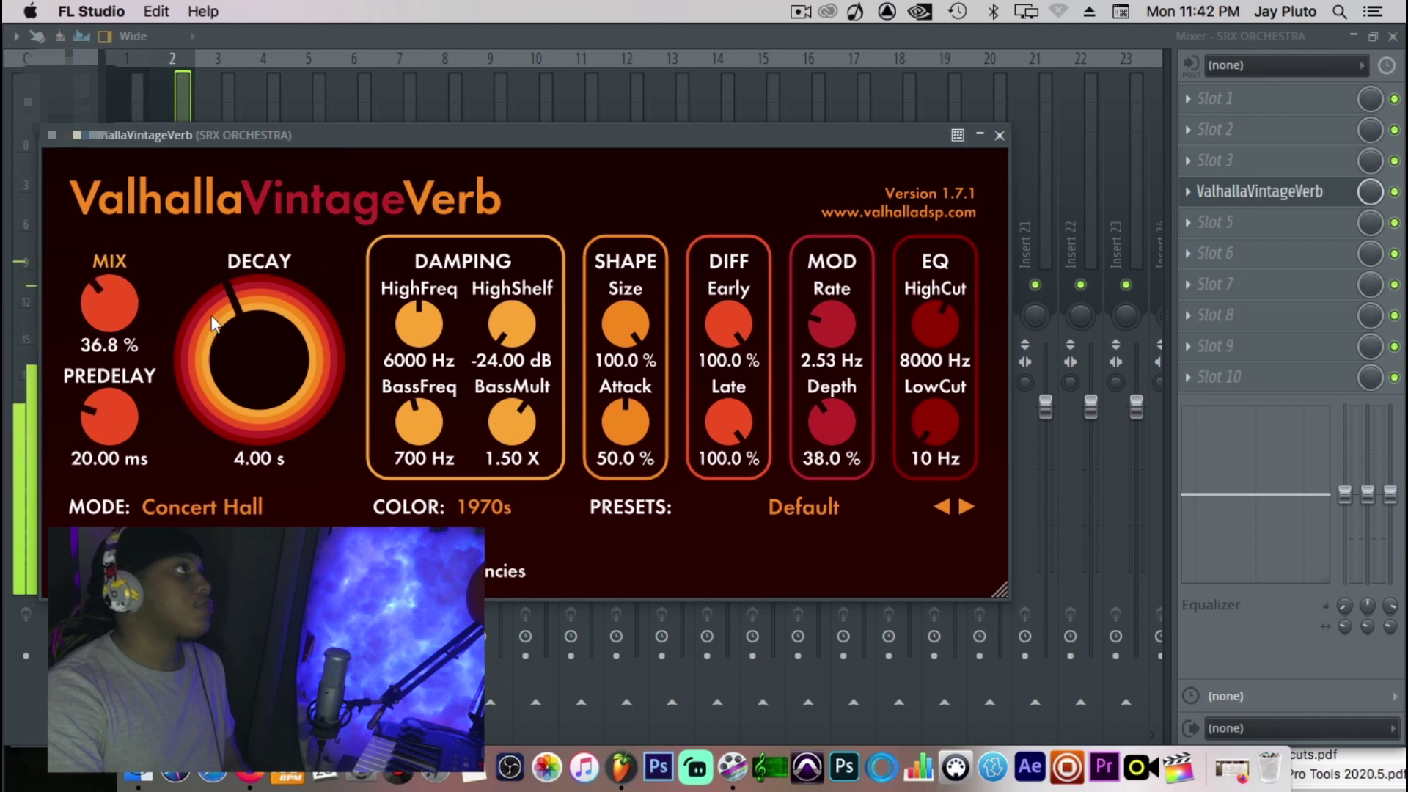
mouse_move(215, 314)
mouse_down()
mouse_move(207, 292)
mouse_move(199, 311)
mouse_up()
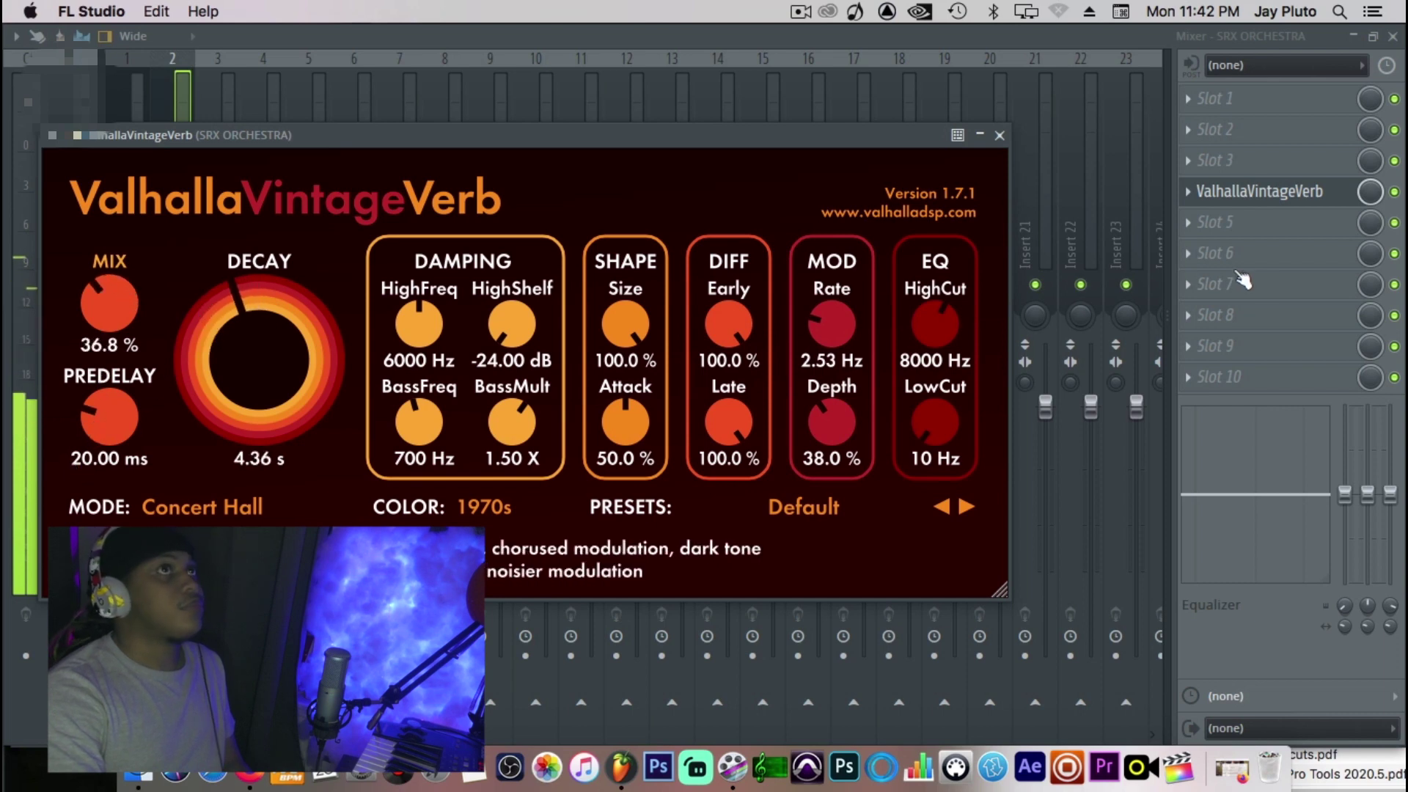
Reduce the reverb slot's mix level and lower the SRX ORCHESTRA and ElectraX mixer faders slightly.
drag(1372, 193, 1372, 211)
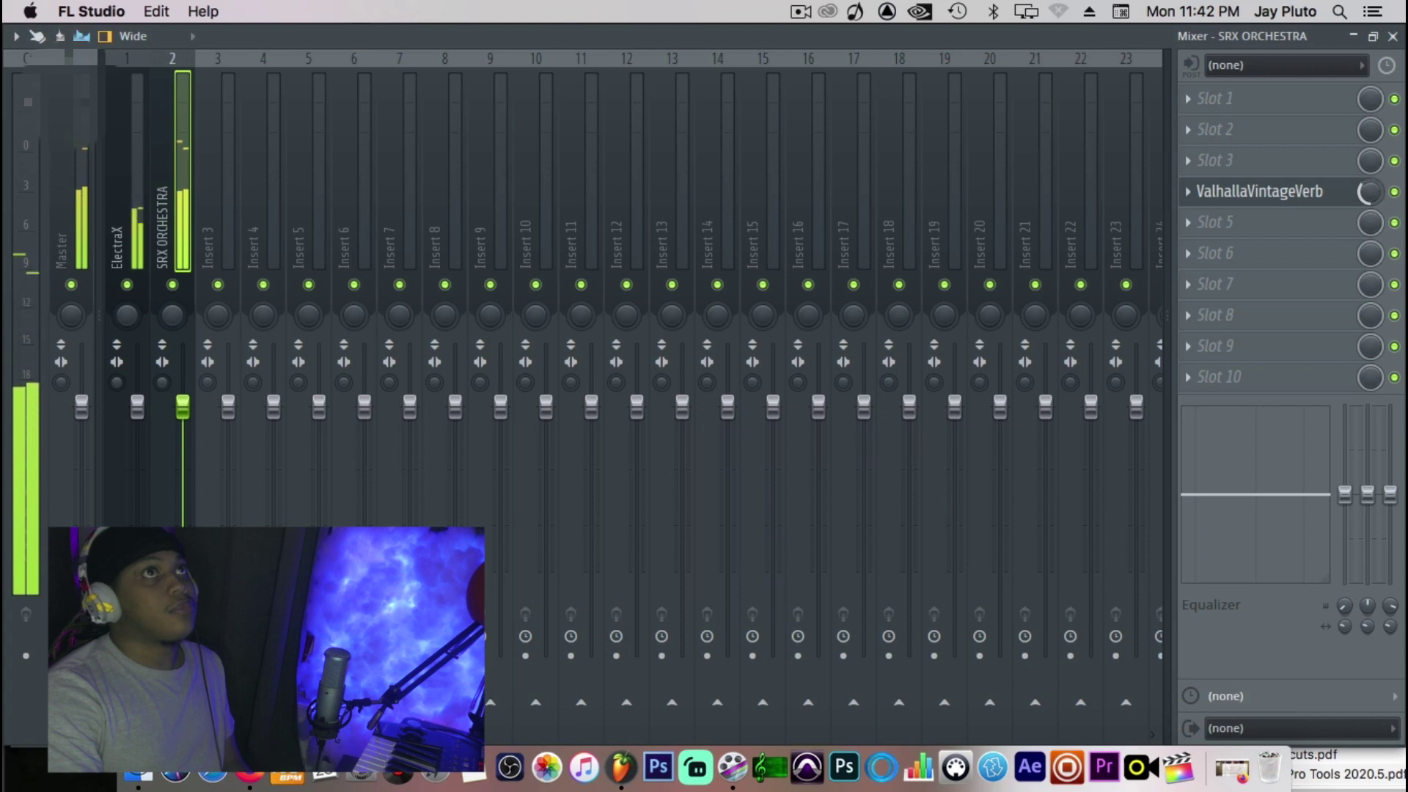
drag(180, 414, 137, 435)
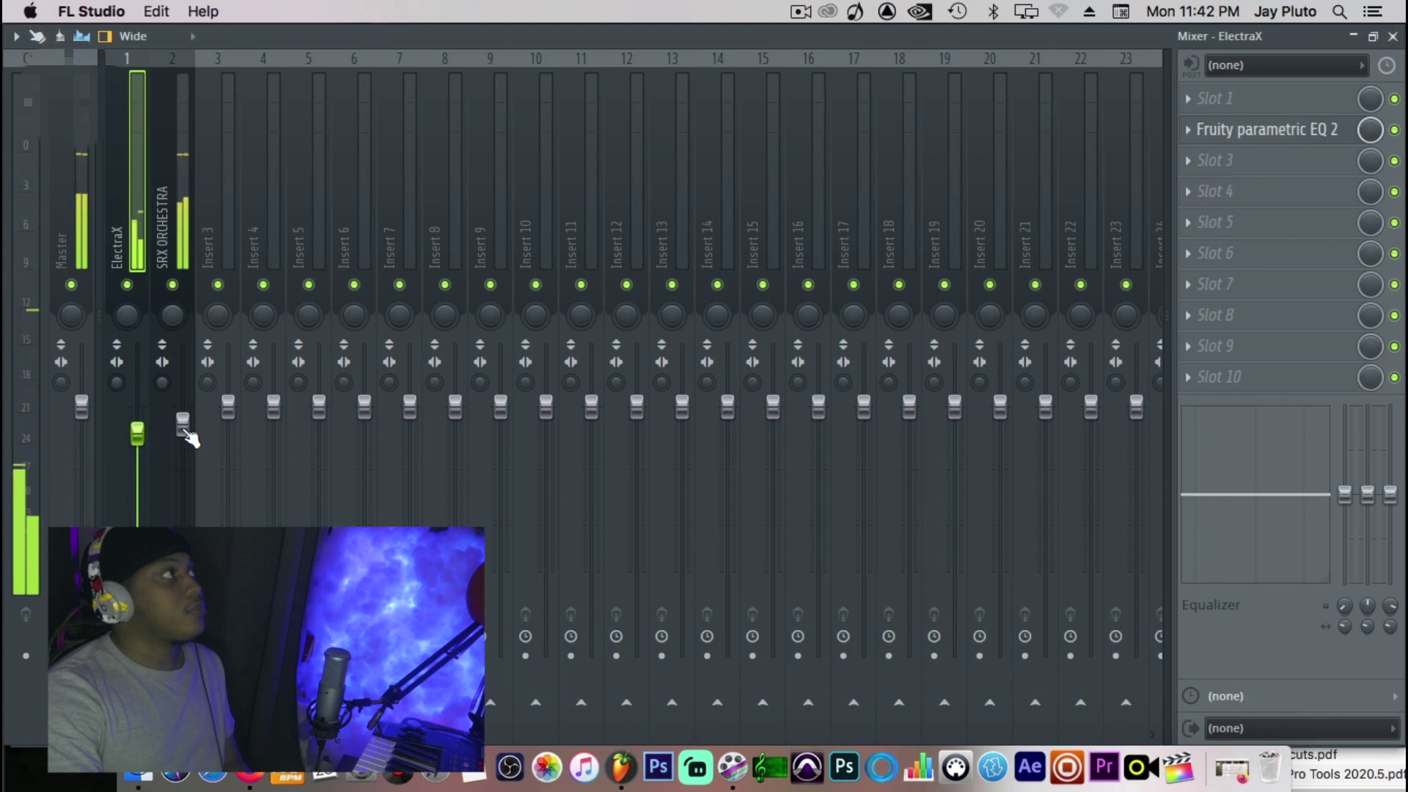
Load Fruity parametric EQ 2 in slot 1 of the SRX ORCHESTRA track and roll off the highs with band 7.
click(184, 430)
click(1212, 103)
mouse_move(1207, 126)
scroll(600, 421, down, 10)
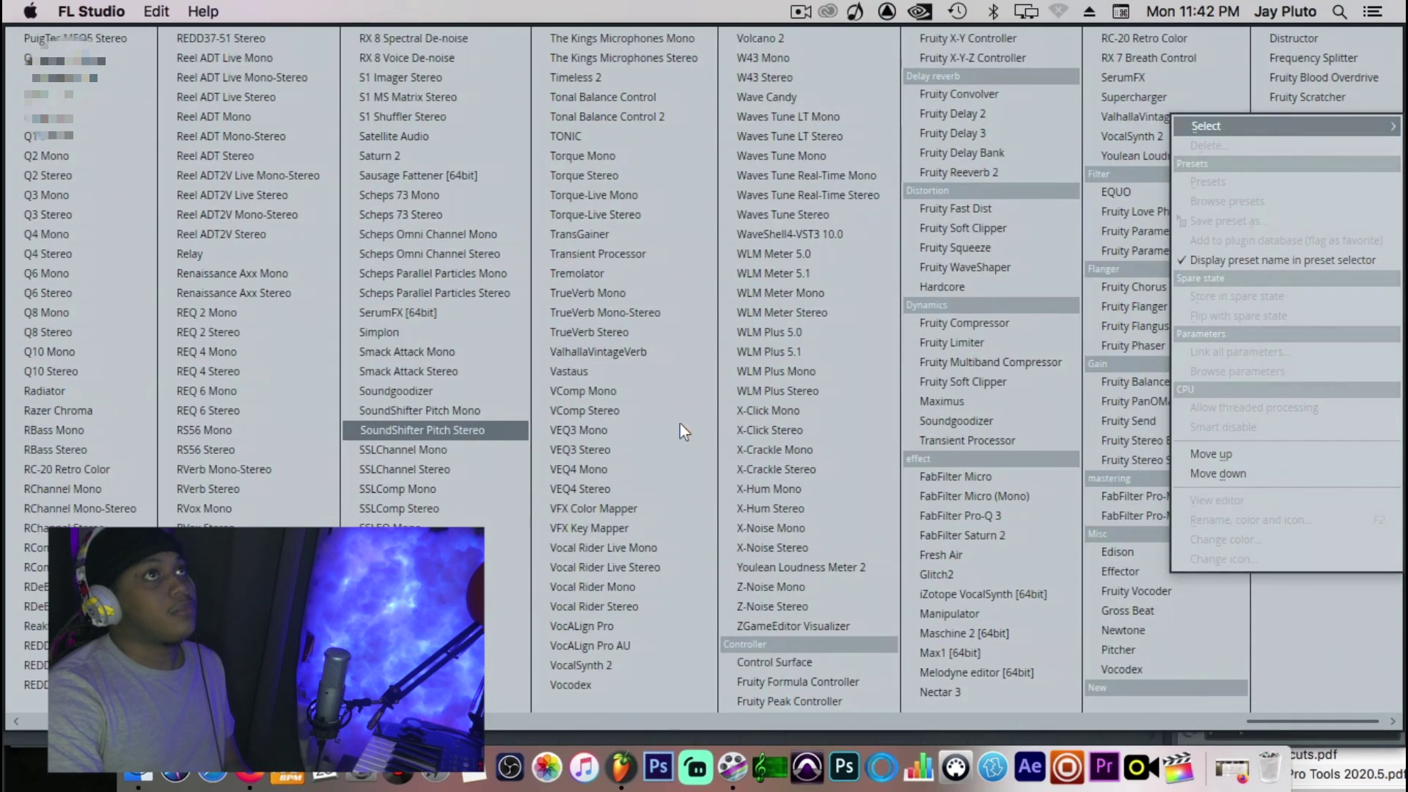
click(1150, 250)
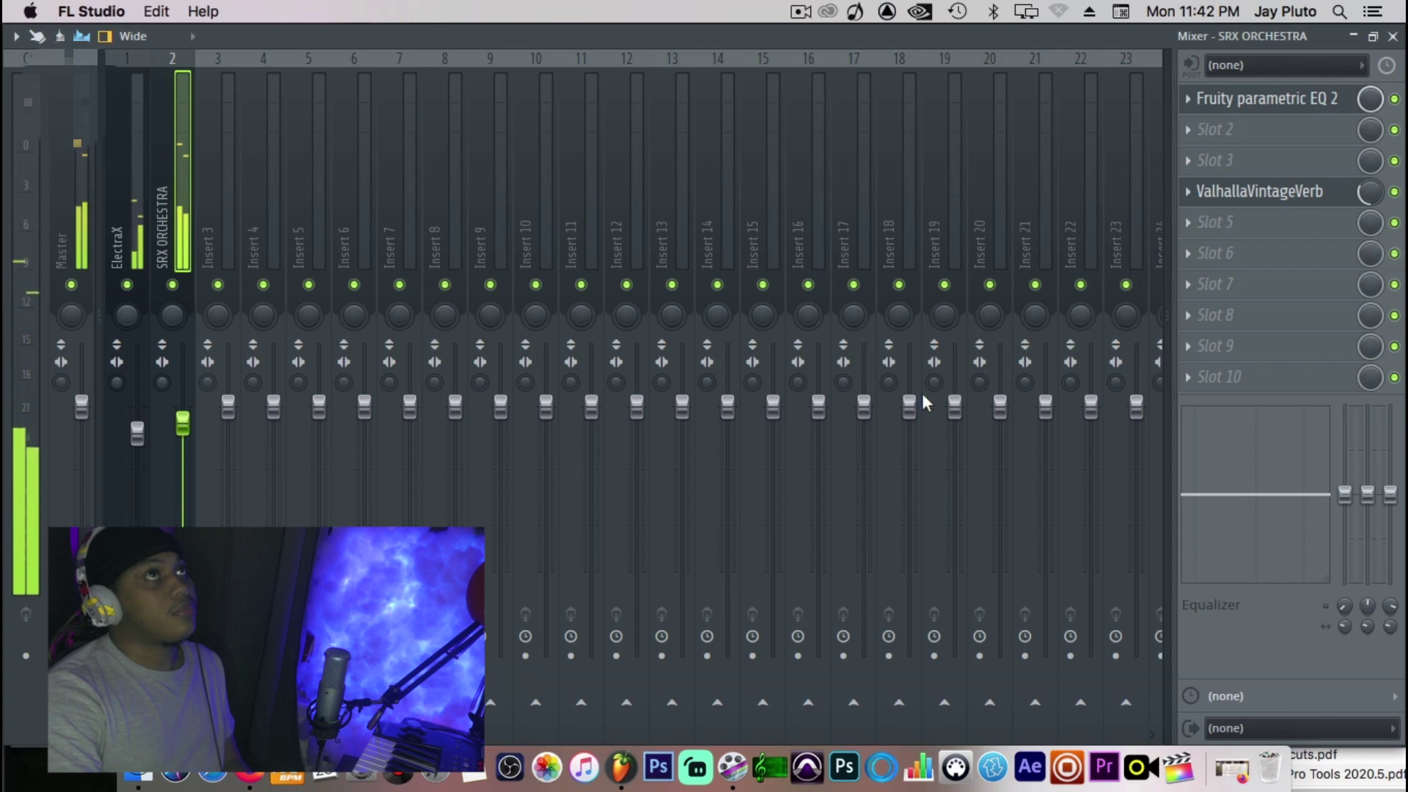
click(1355, 37)
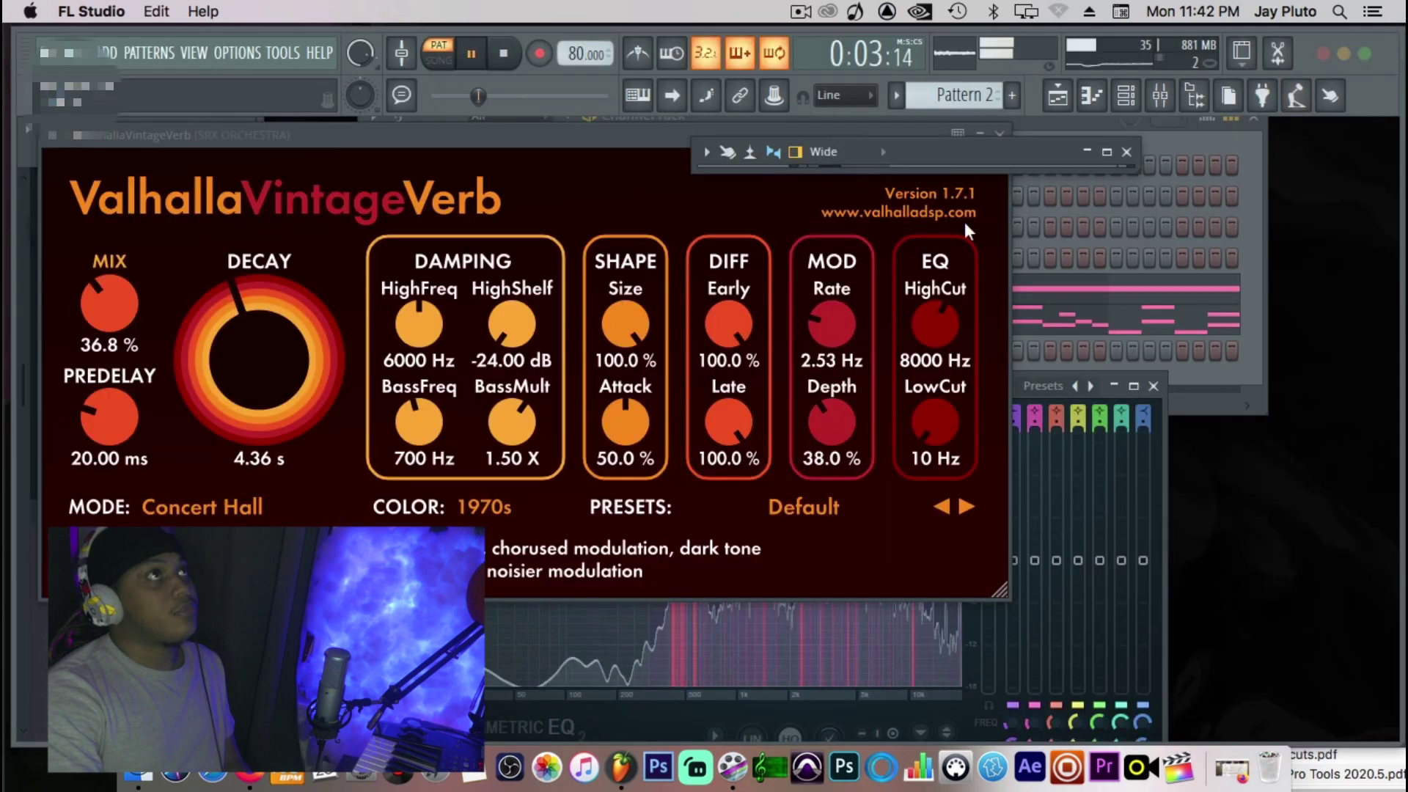
click(1011, 131)
click(1001, 137)
drag(895, 572, 931, 680)
Switch to Pattern 1 and check its levels in the mixer.
click(1056, 101)
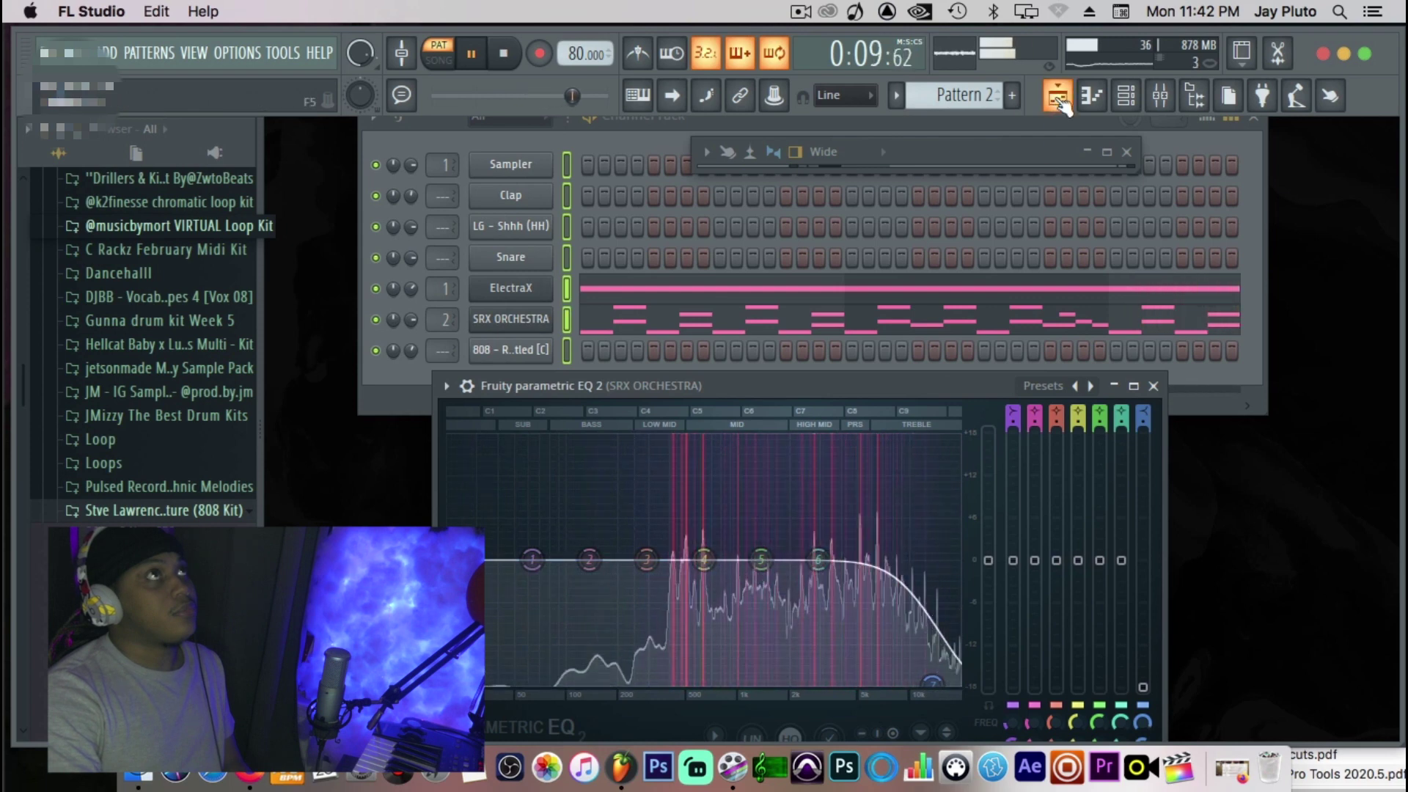
scroll(956, 96, down, 1)
click(1057, 104)
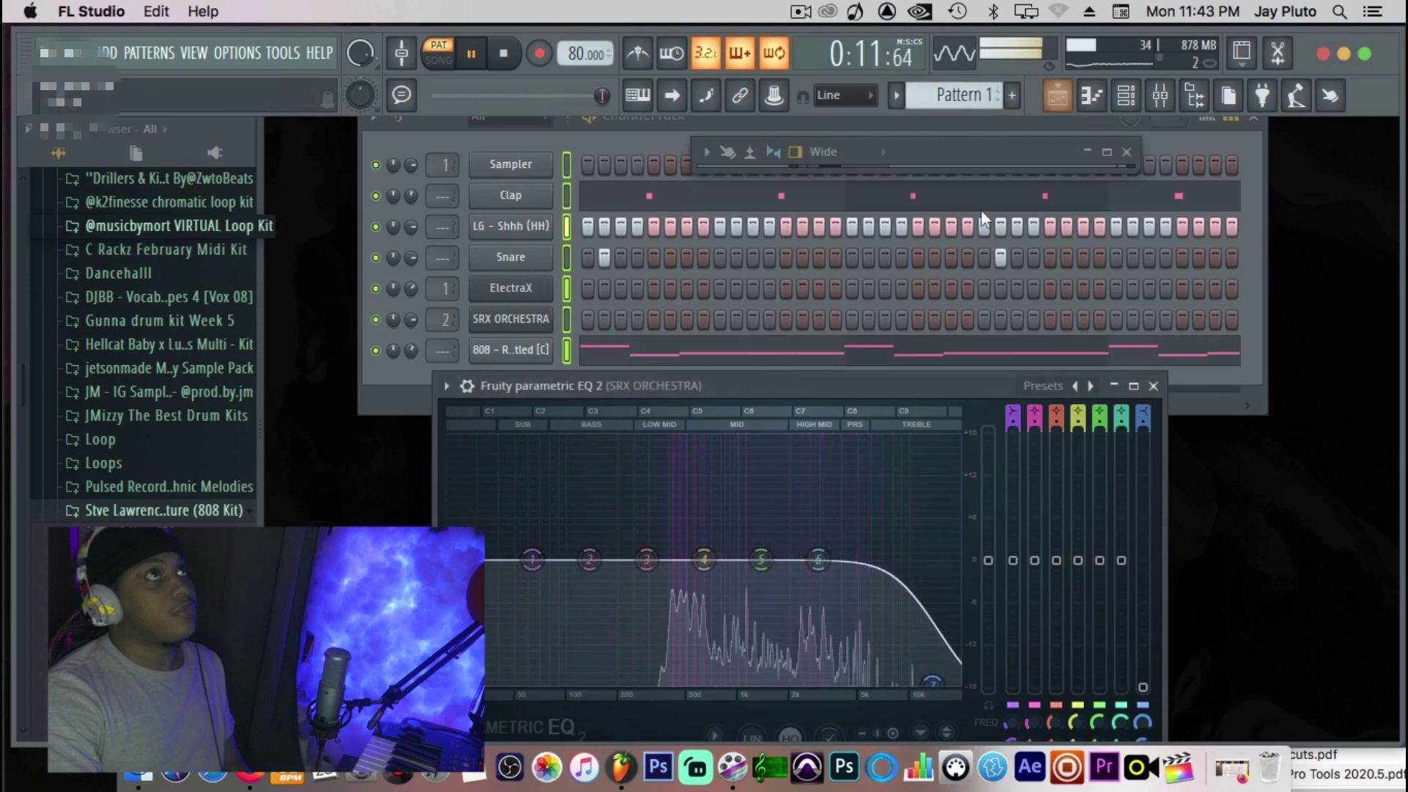
click(1108, 151)
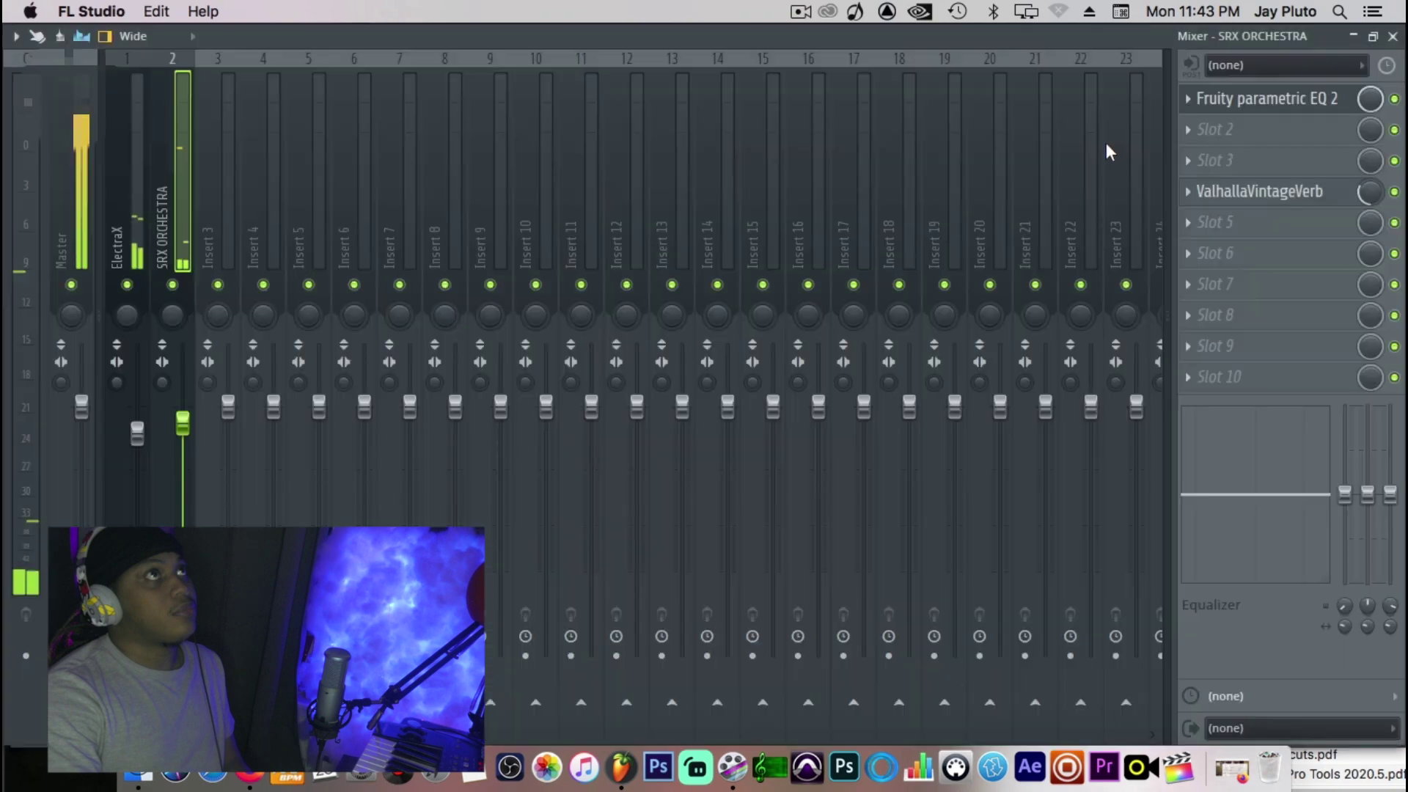
click(1357, 37)
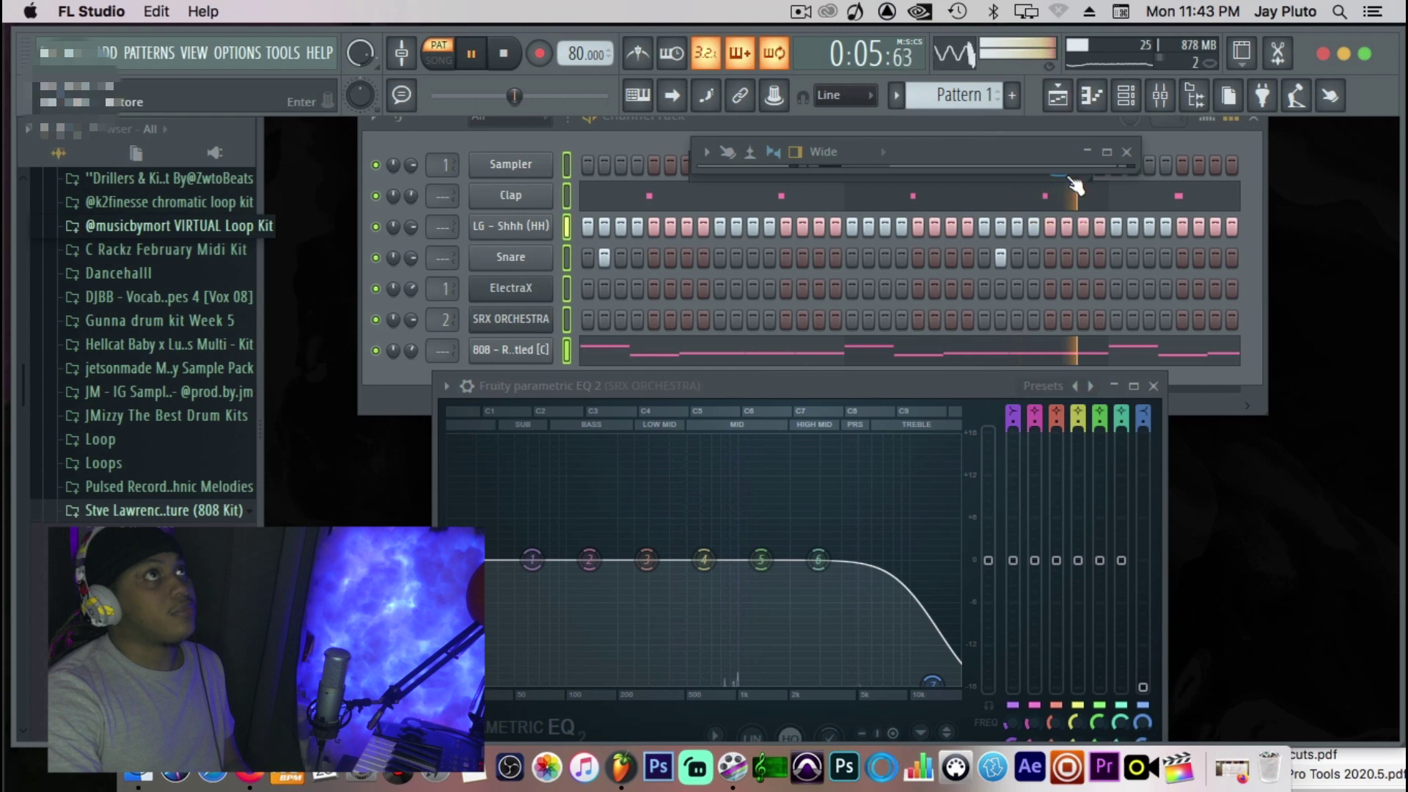
Place two Pattern 1 clips back to back on playlist Track 2, covering bars 1 to 8, and switch playback to song mode.
key(F5)
click(708, 293)
drag(707, 293, 558, 292)
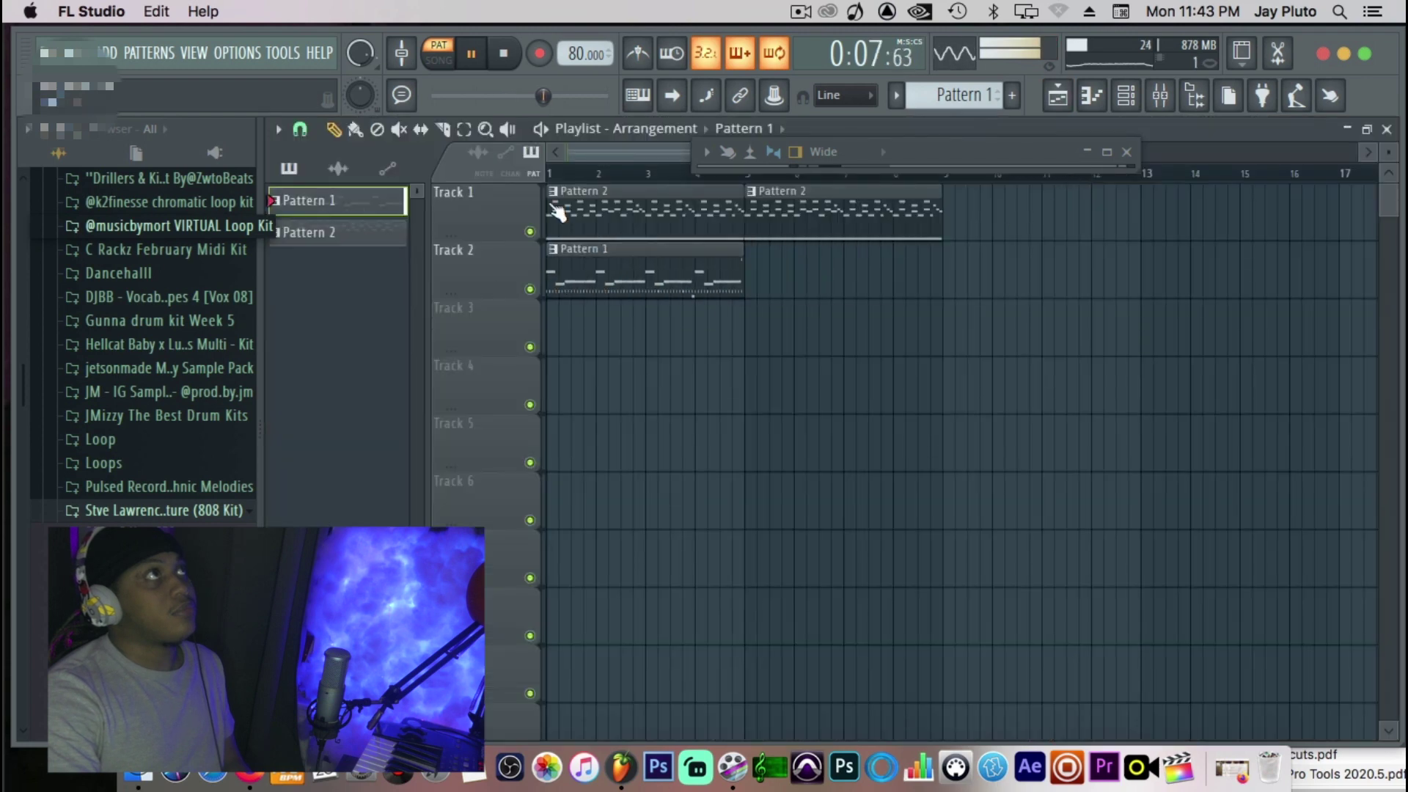
click(440, 62)
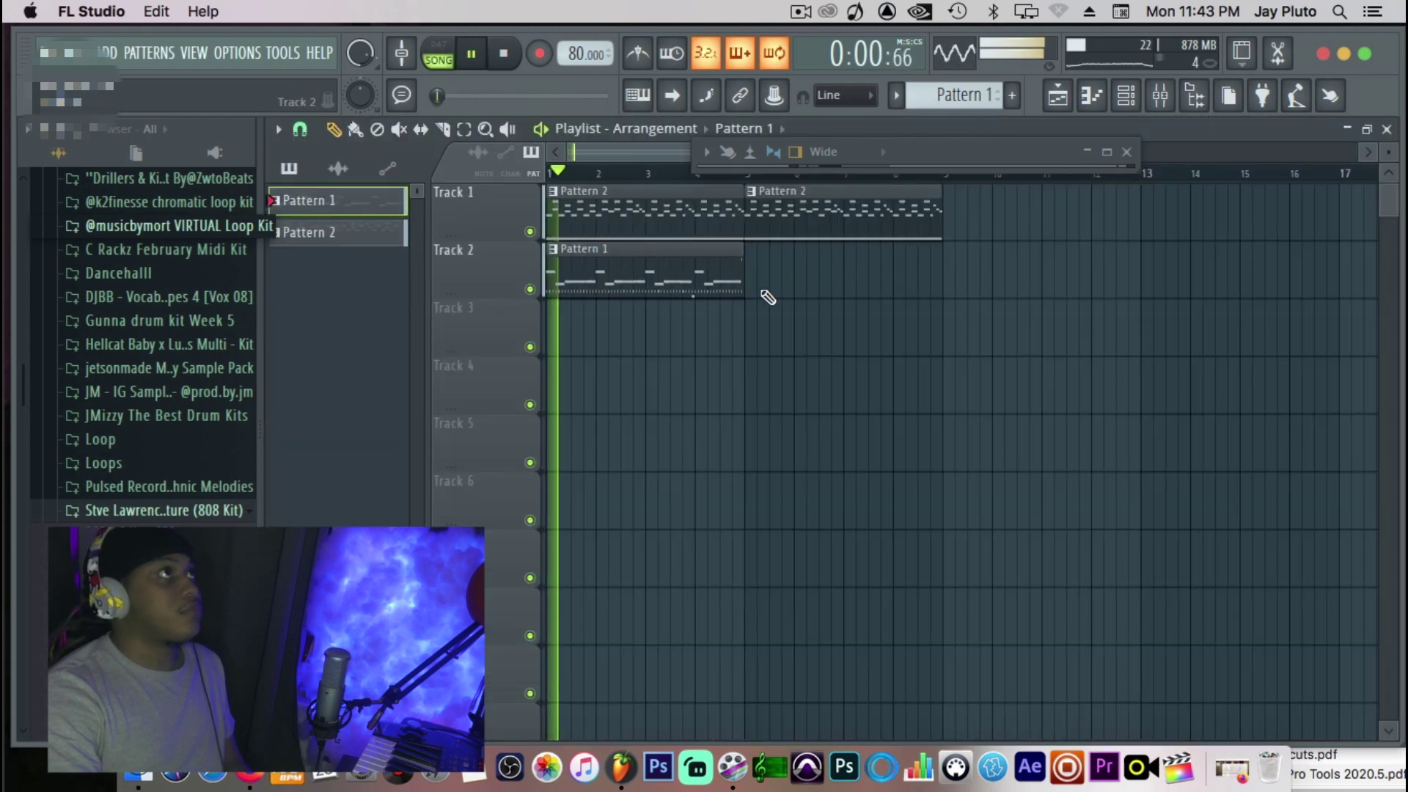
drag(719, 269, 914, 271)
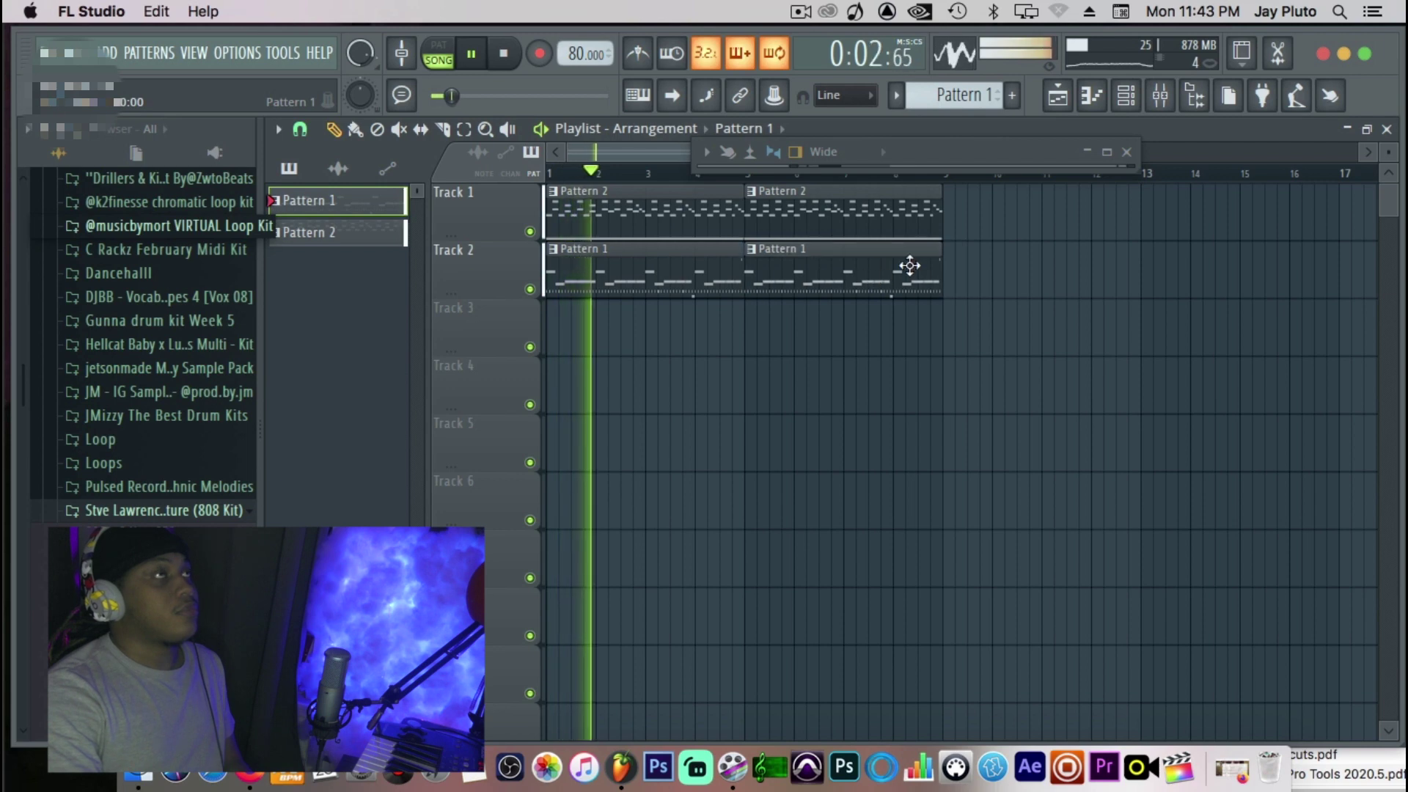
click(1347, 128)
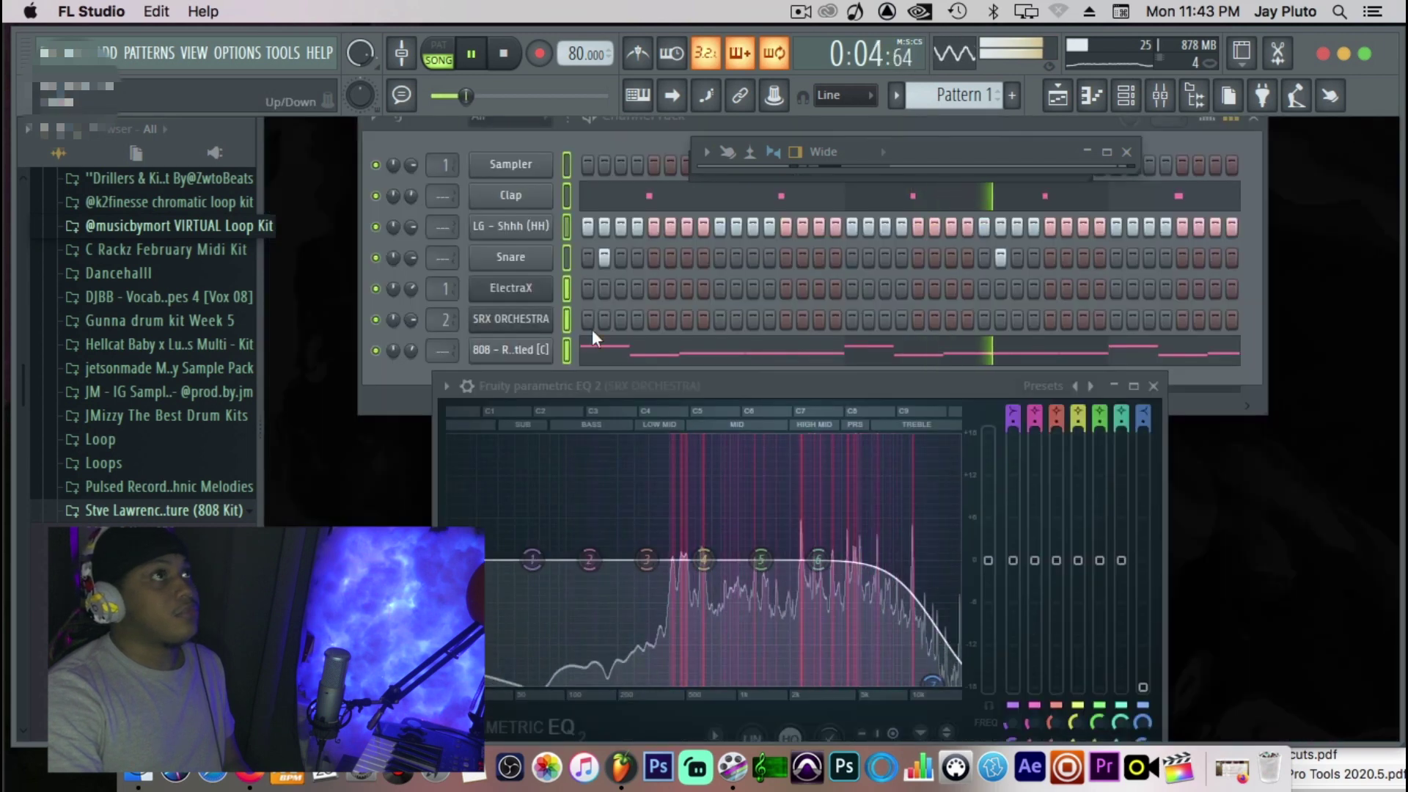
Close the equalizer window and insert an Omnisphere [64bit] instrument channel, dismissing its library notice.
click(1153, 386)
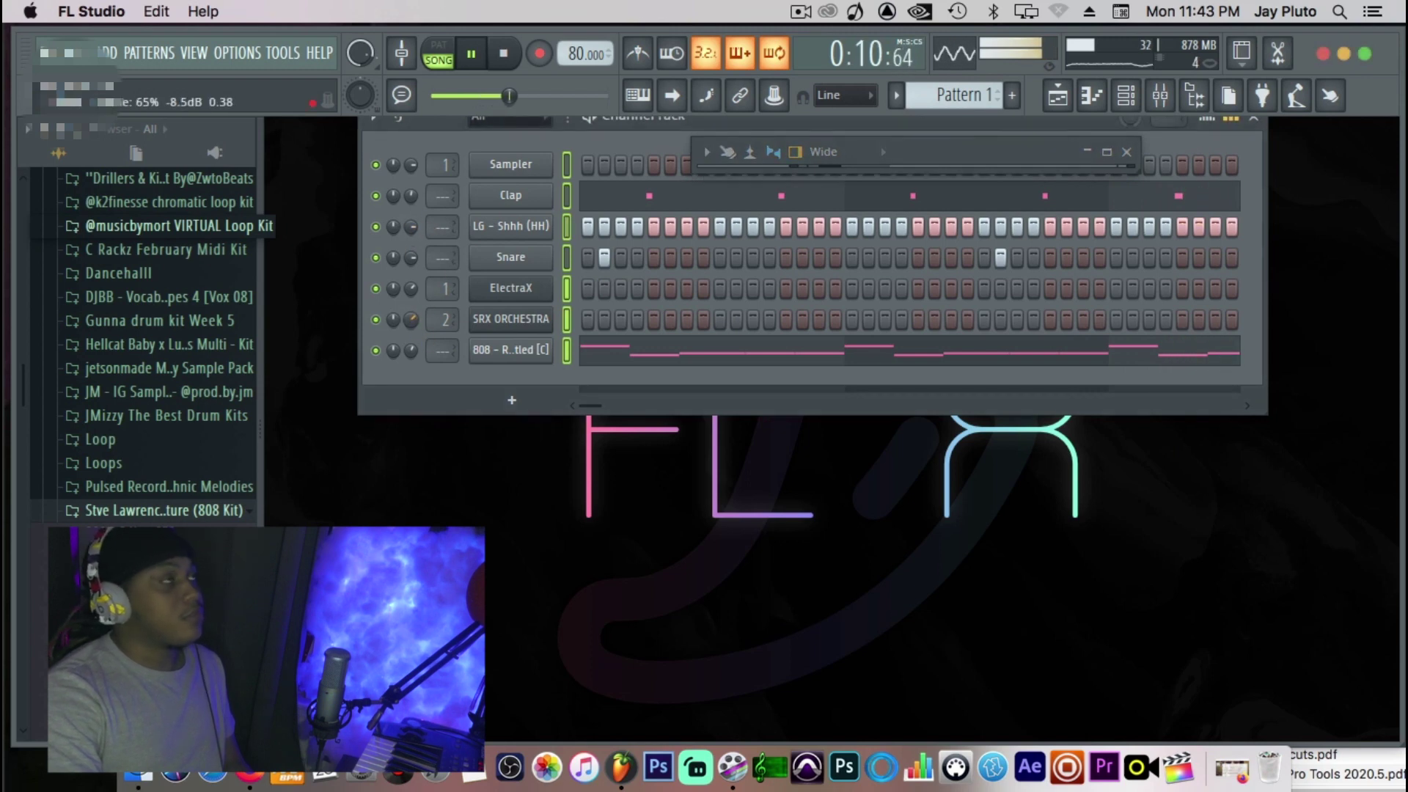
right_click(536, 316)
mouse_move(720, 462)
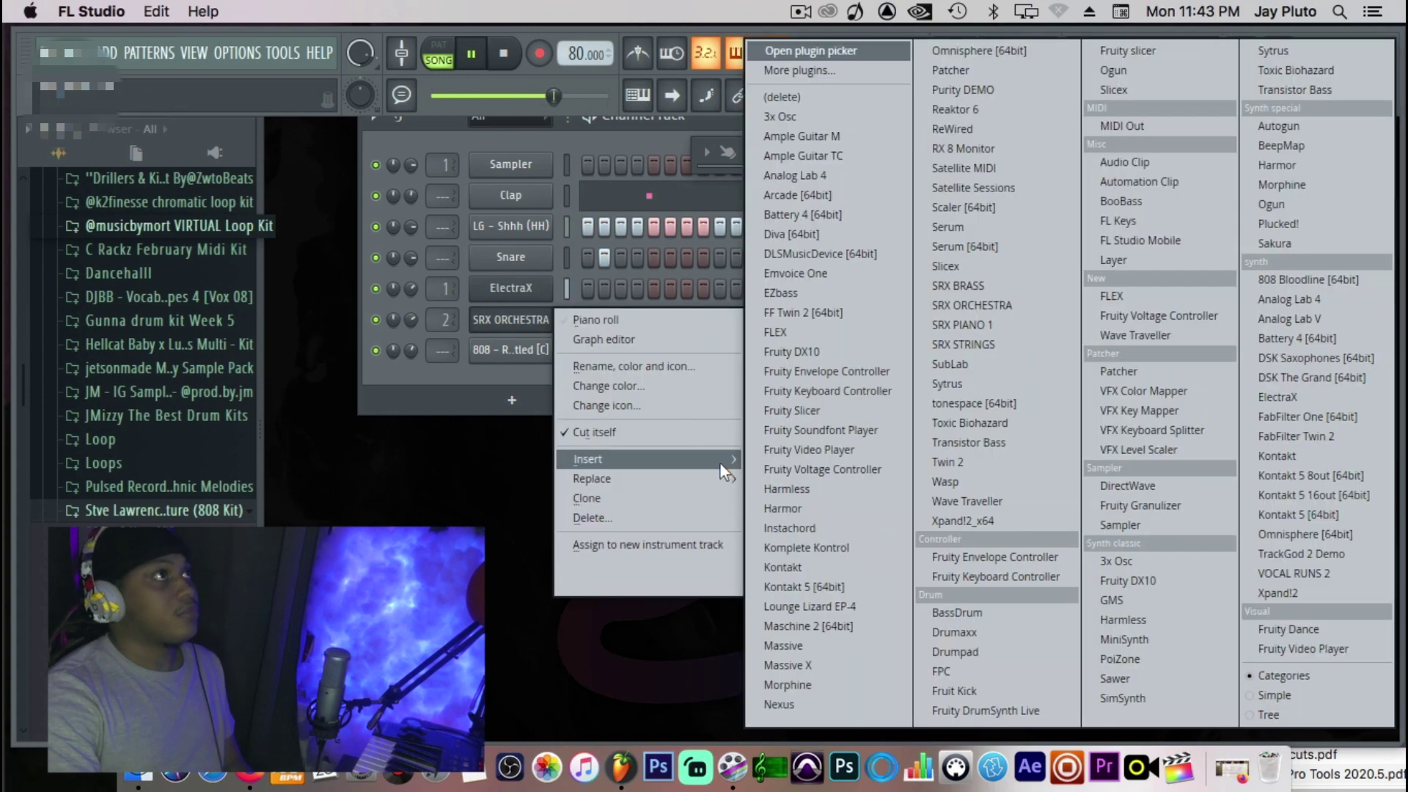
click(1016, 50)
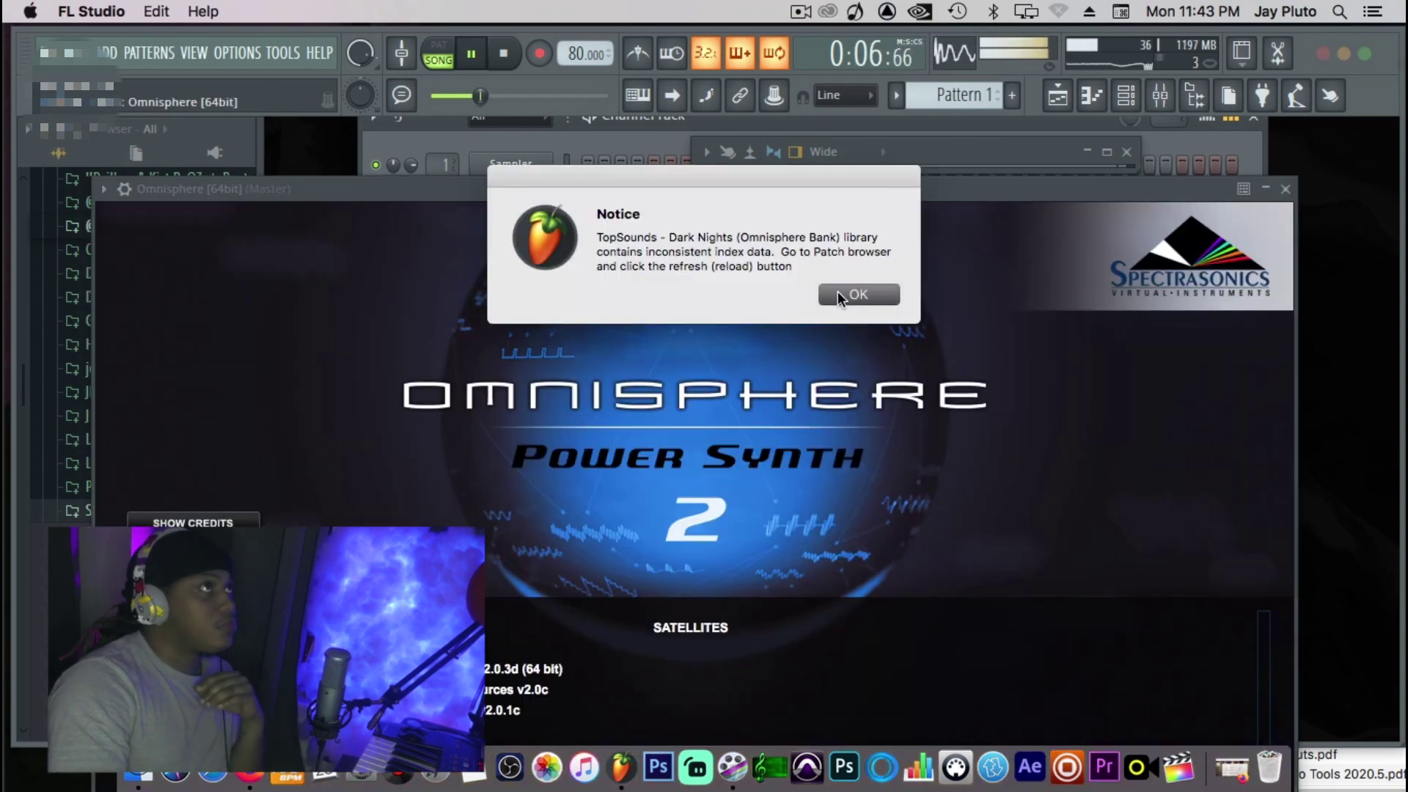
click(839, 294)
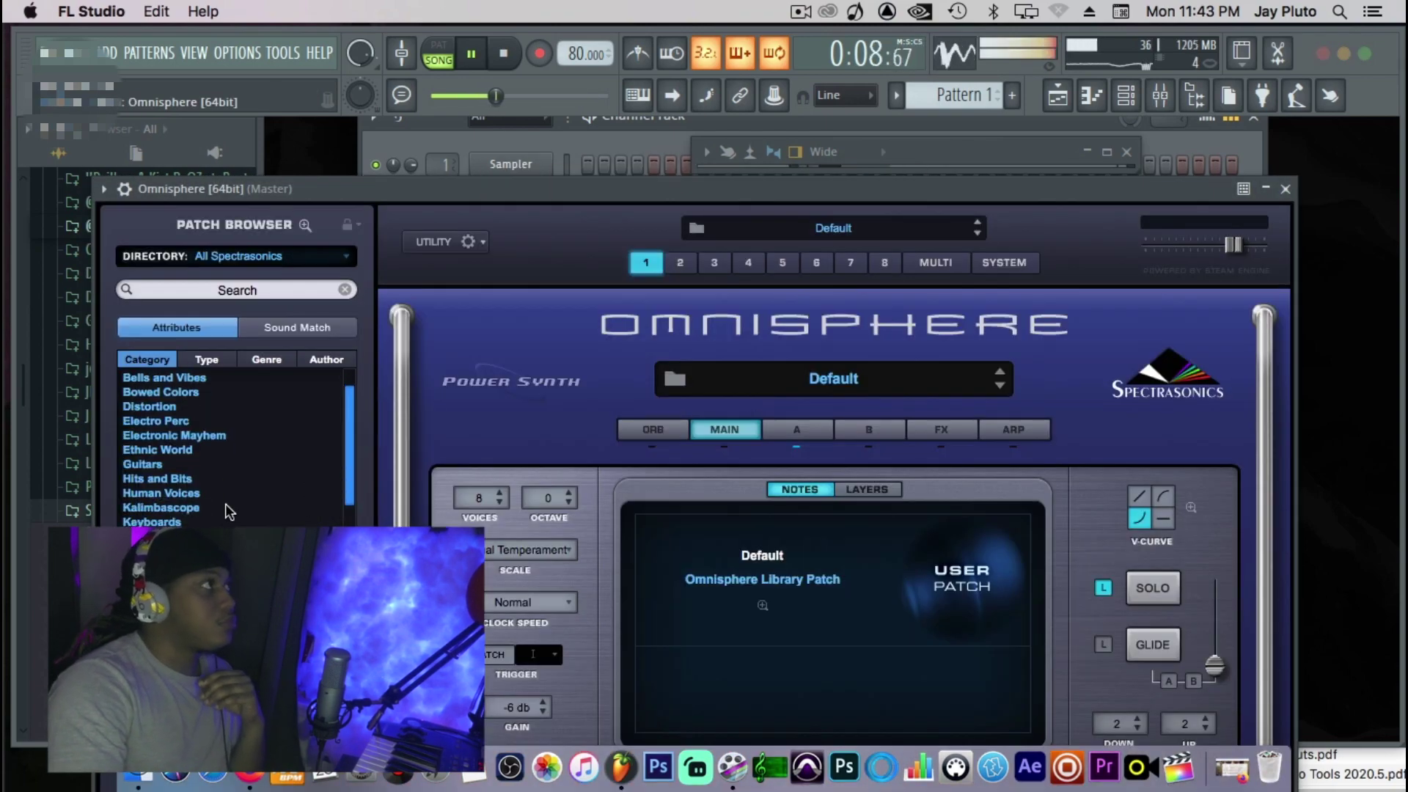
Browse the Omnisphere patch categories and audition patches, loading Ambient Humwhistle Pad.
scroll(226, 503, down, 6)
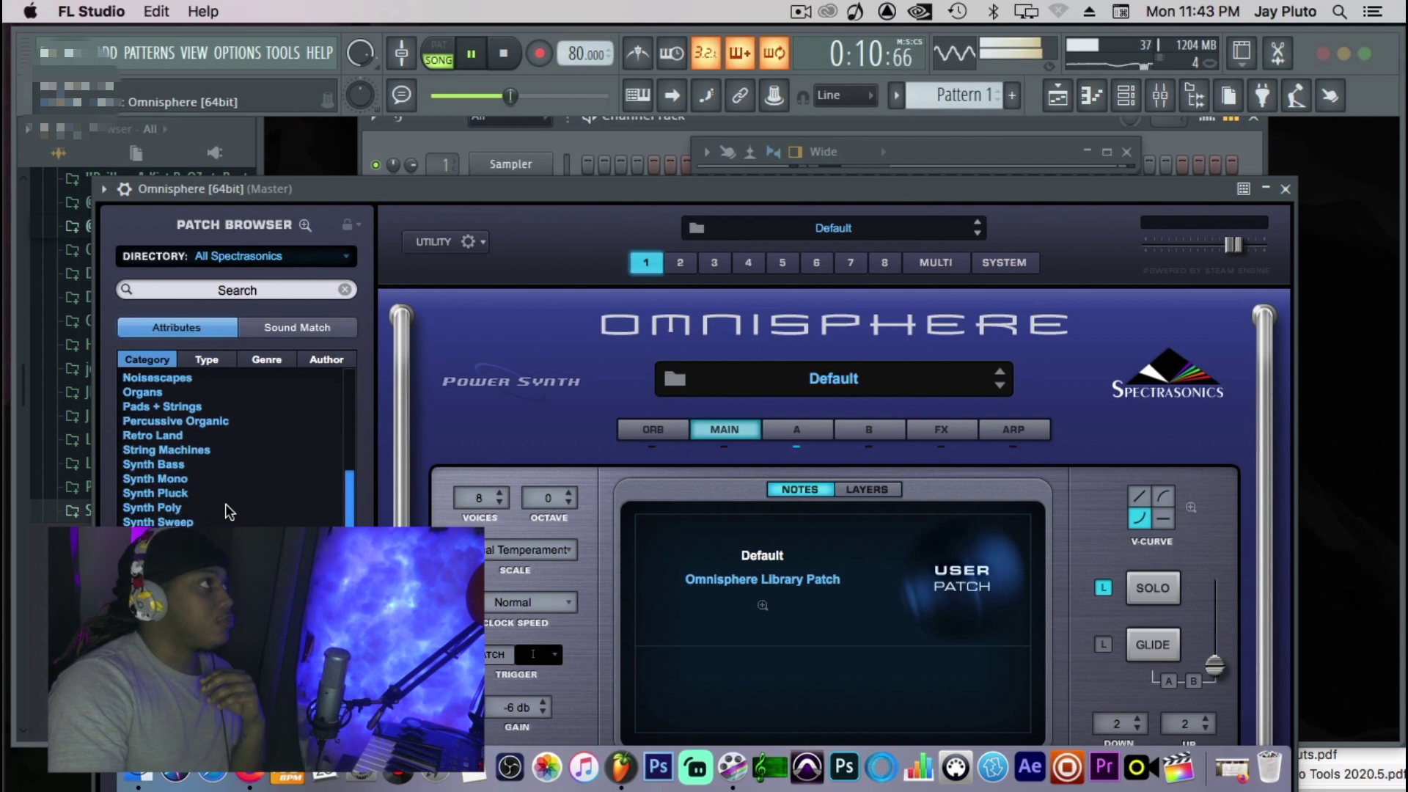
scroll(226, 503, up, 1)
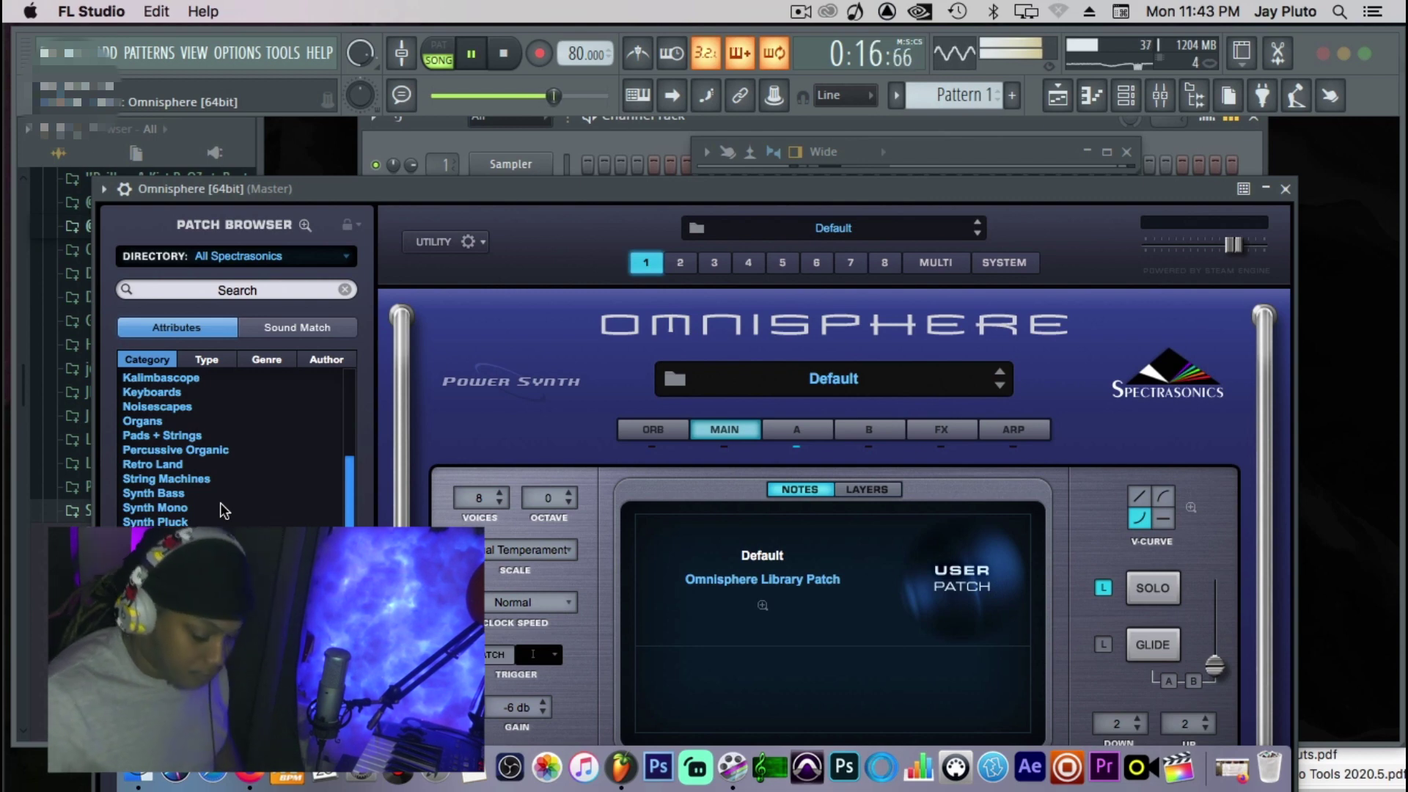
scroll(224, 512, down, 1)
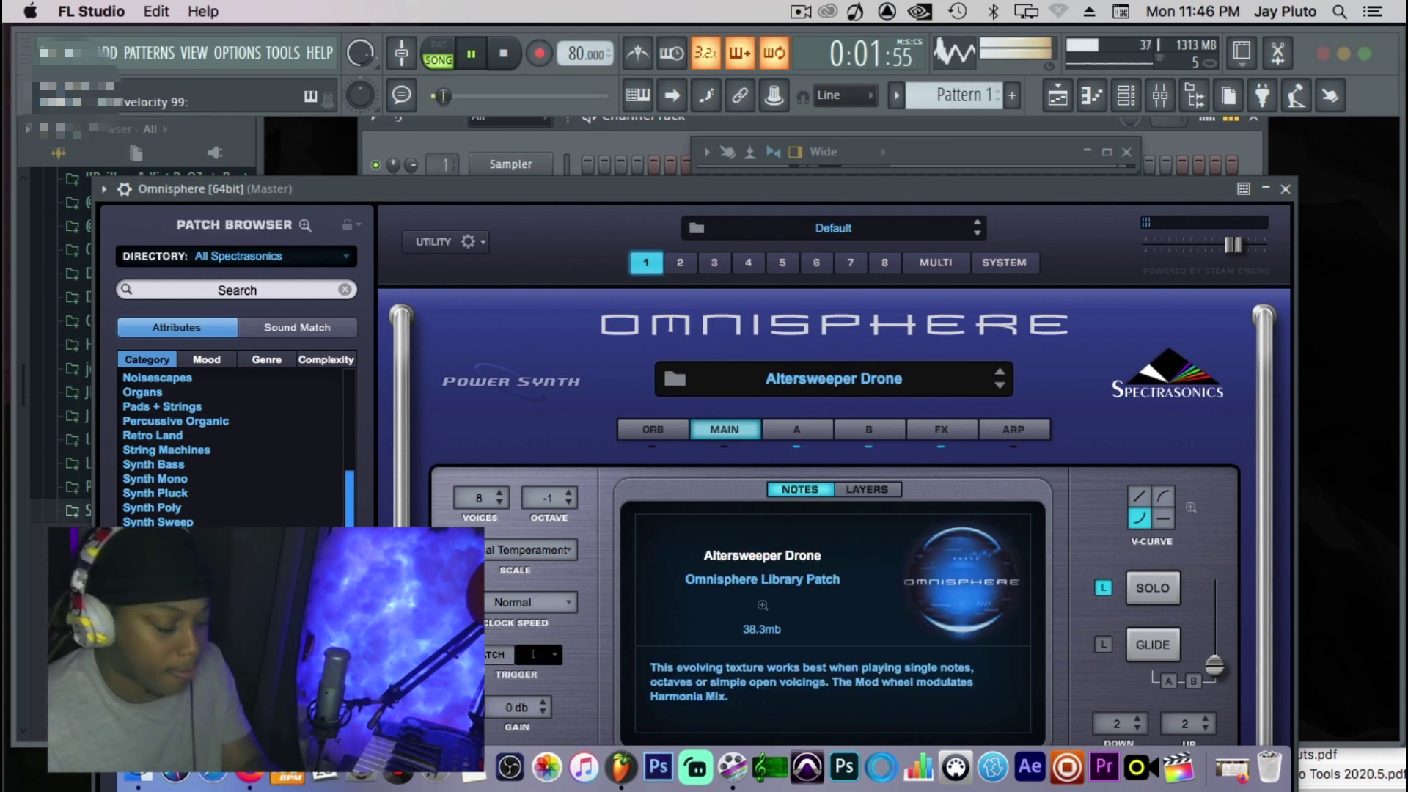
key(Down)
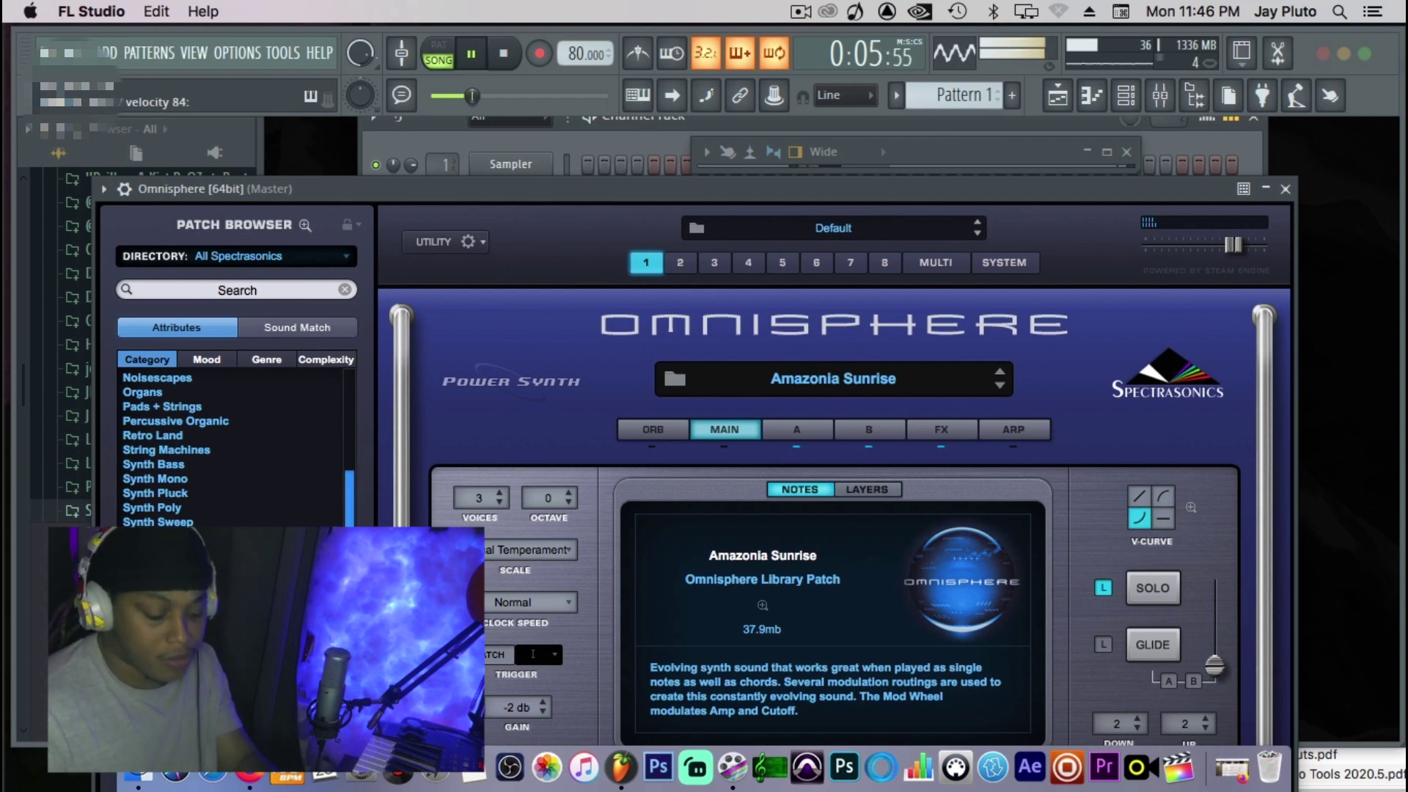
key(Down)
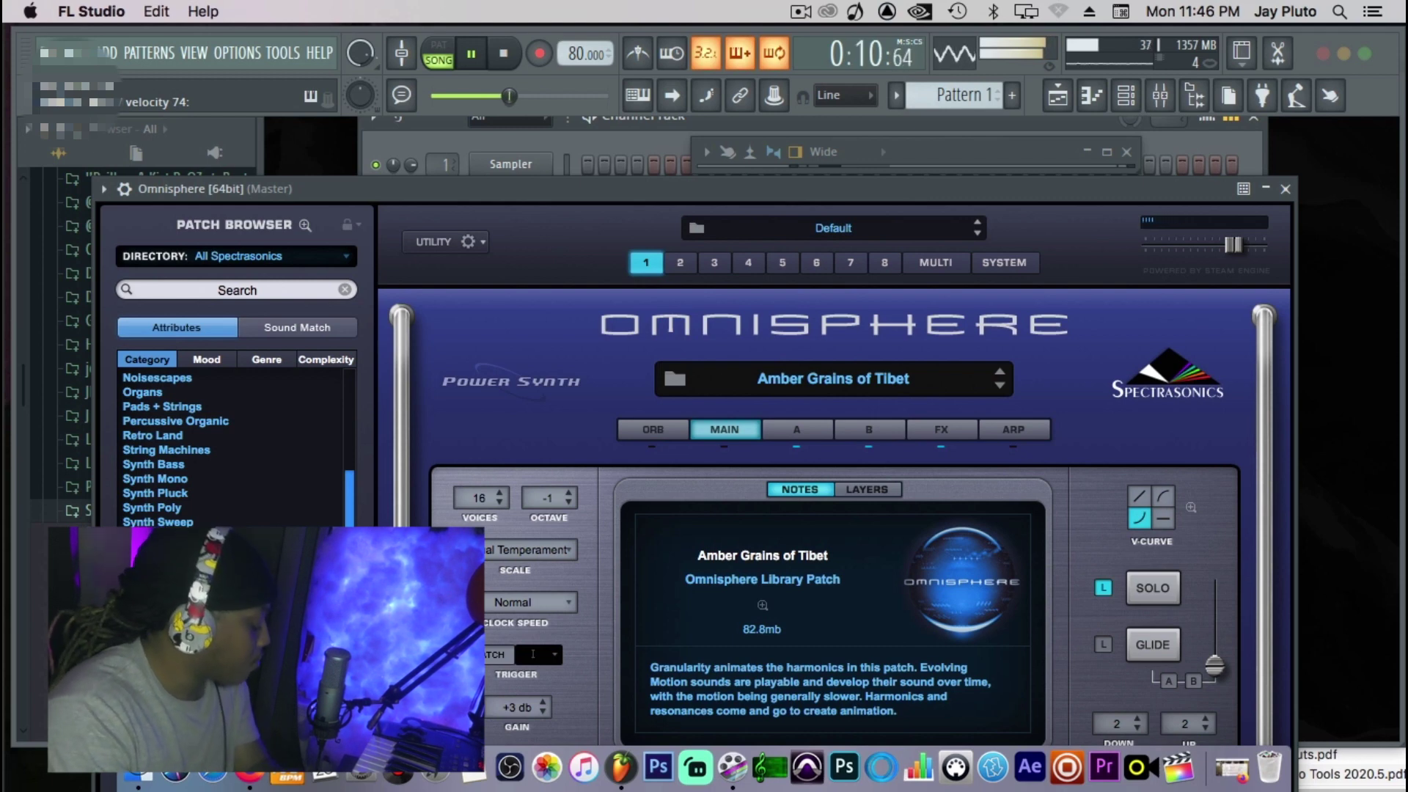
key(Down)
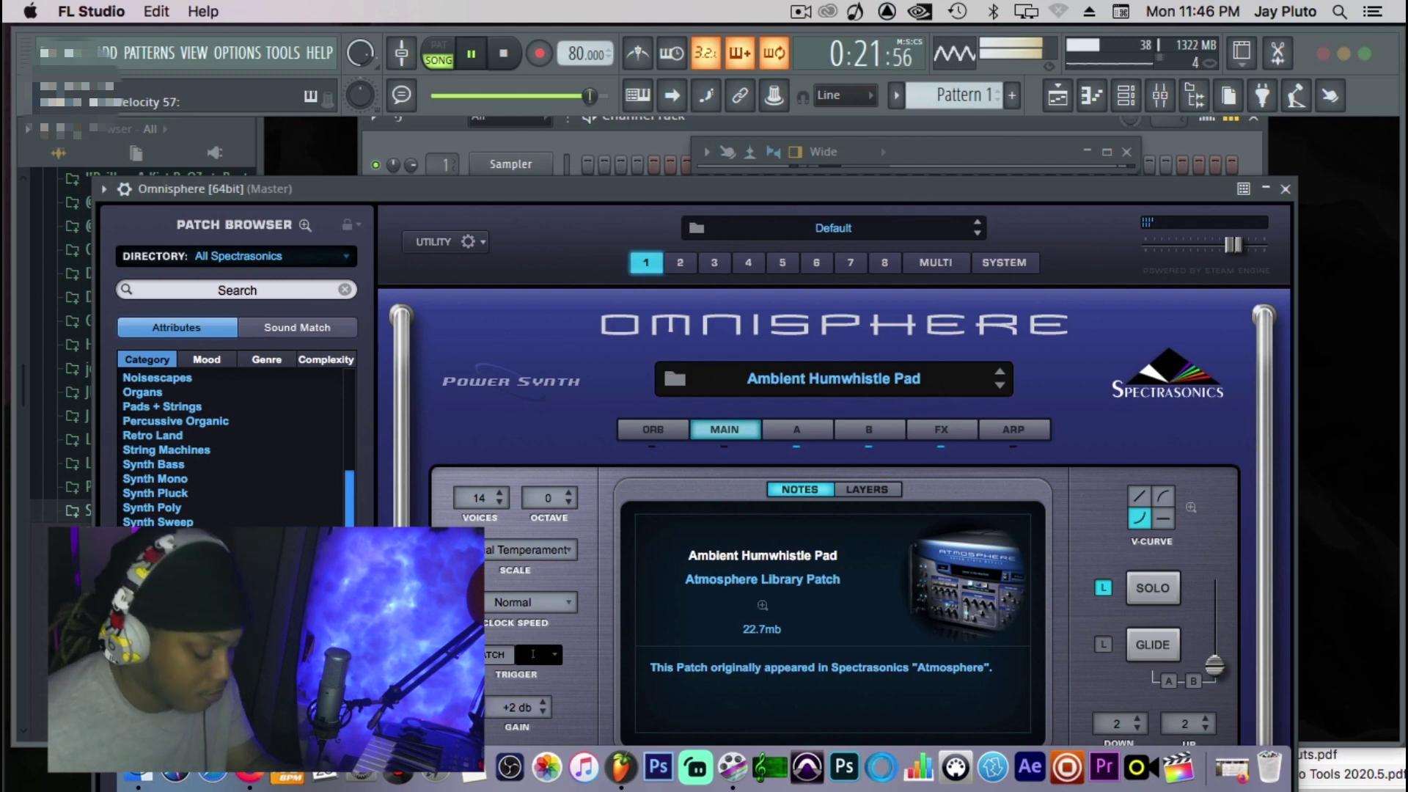
Record an Ambient Humwhistle Pad melody over the beat into Pattern 1, then disarm recording and close the Omnisphere window.
click(505, 59)
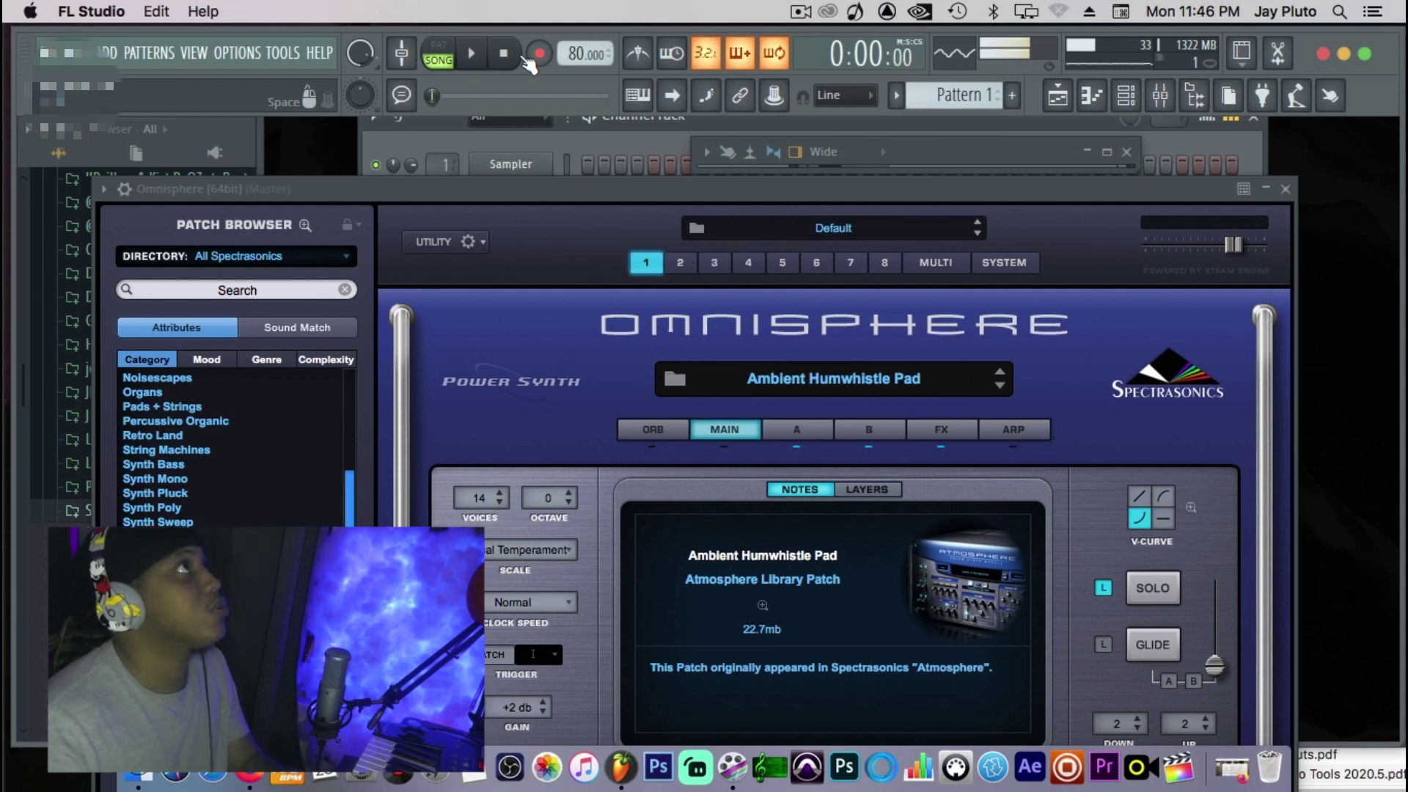
click(529, 59)
click(475, 59)
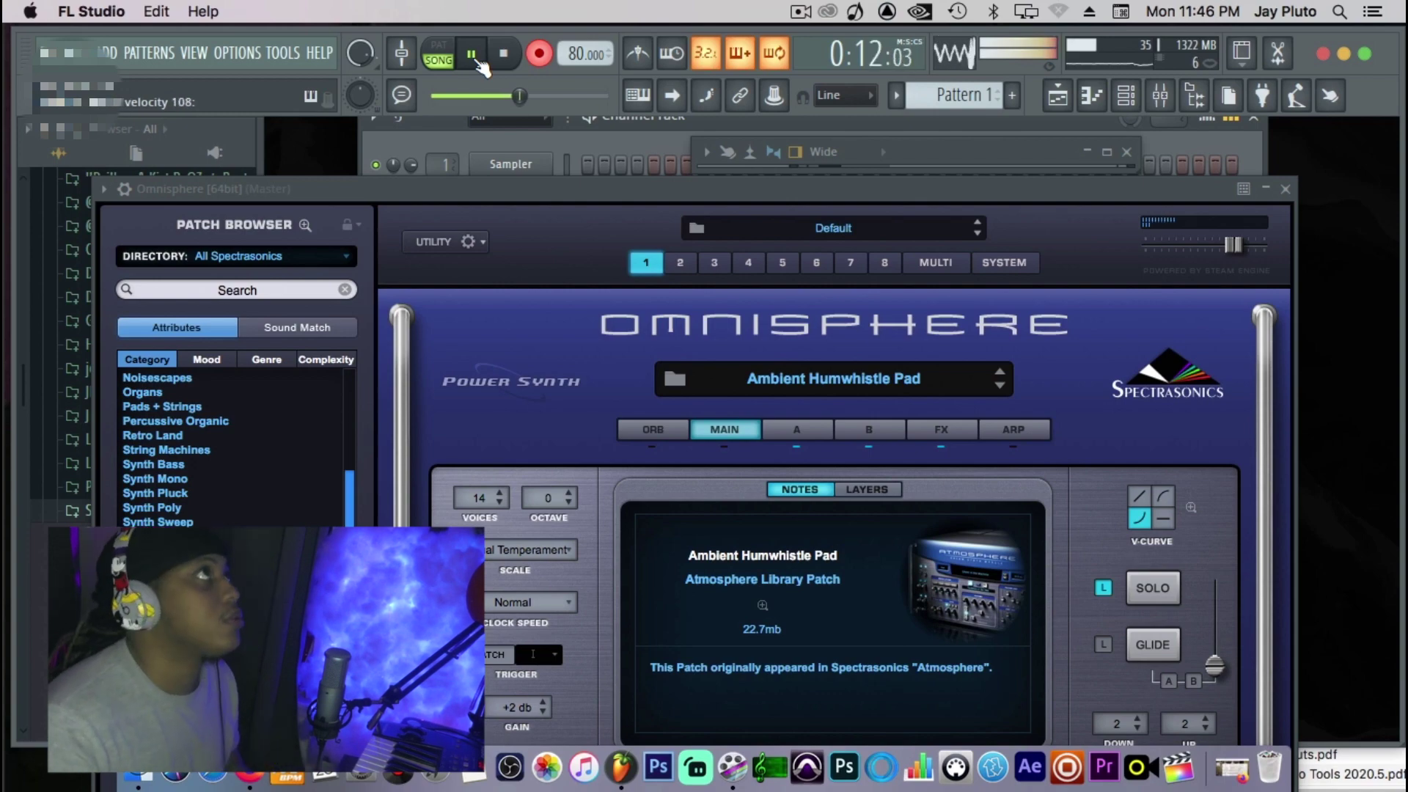
click(544, 56)
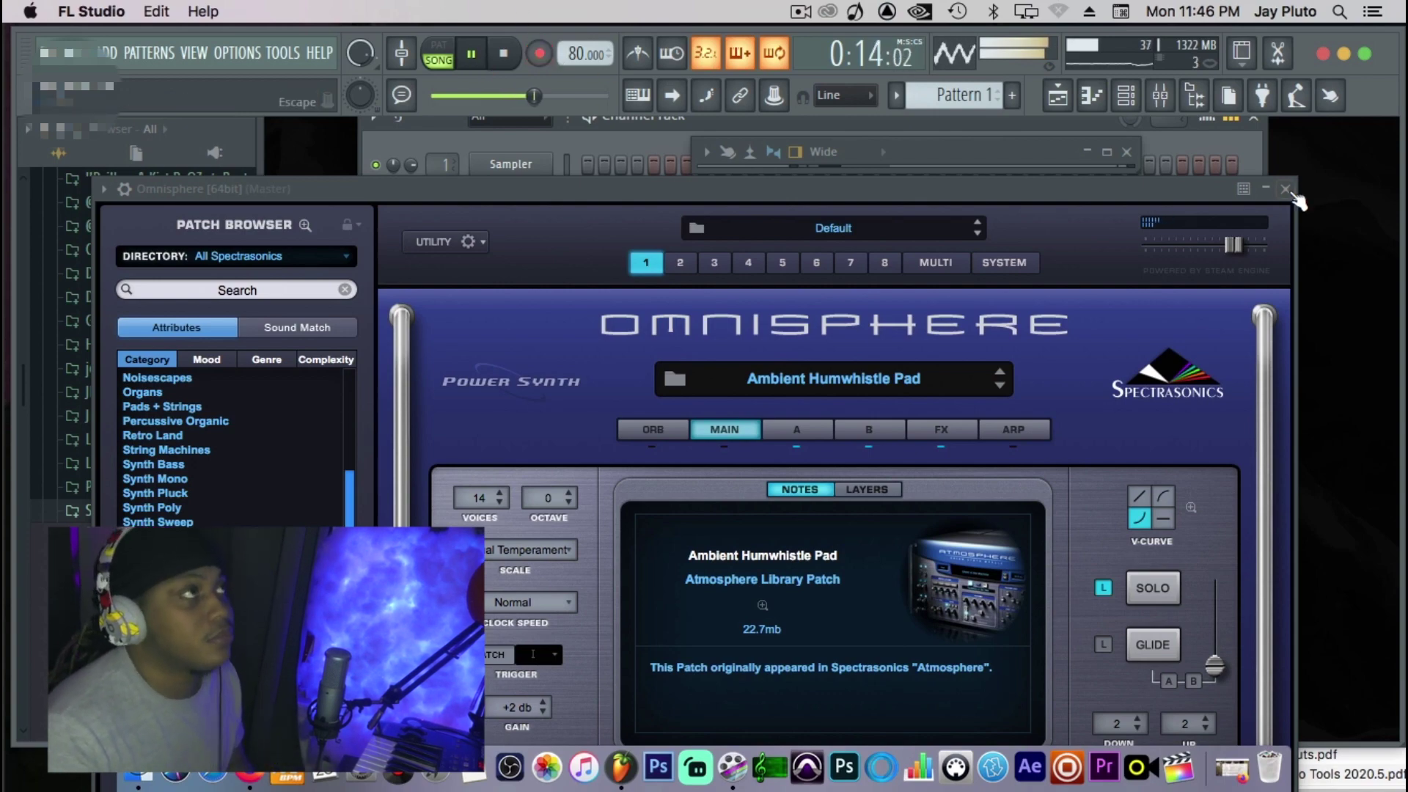
click(1288, 191)
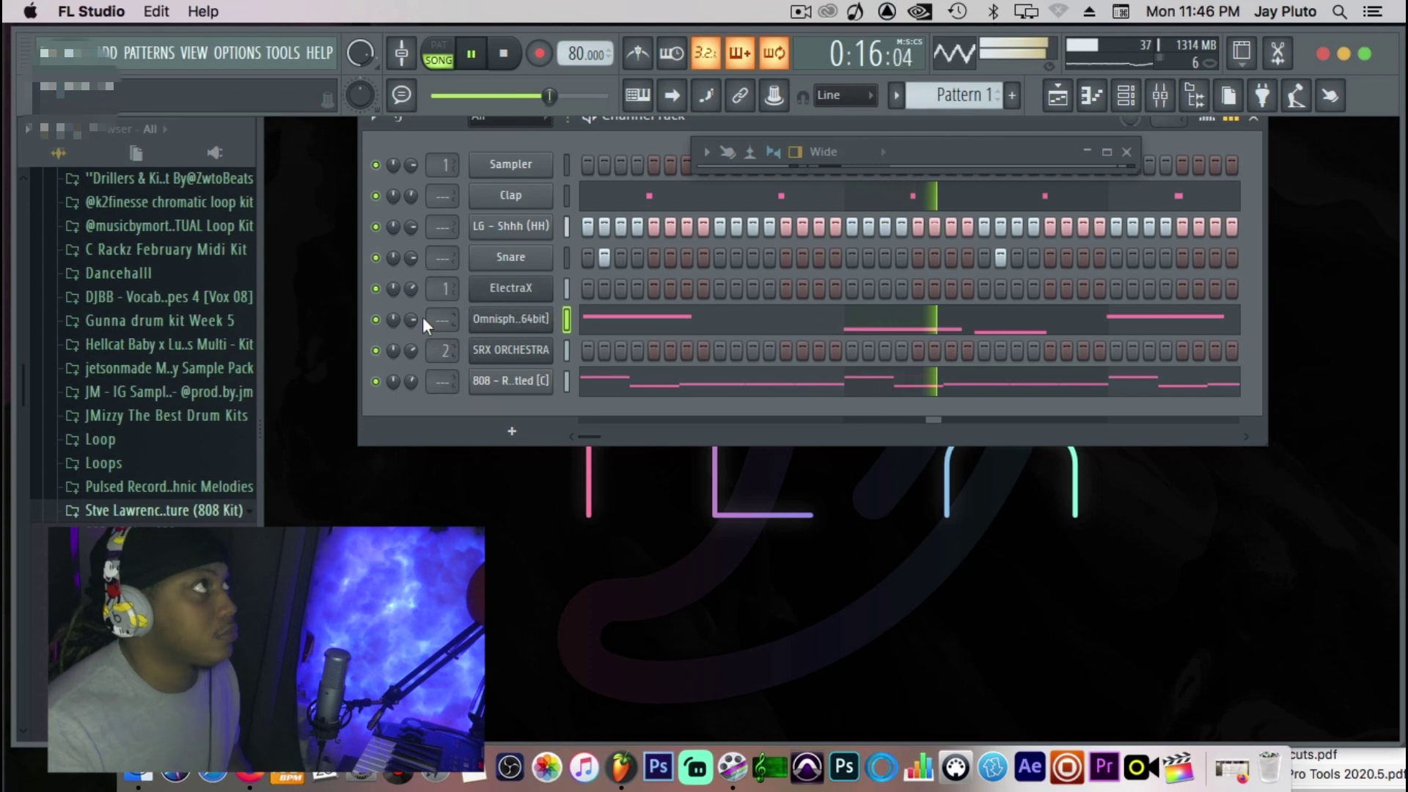
Set the Omnisphere channel's volume to 58% and quantize all its recorded notes in the piano roll.
drag(423, 318, 423, 332)
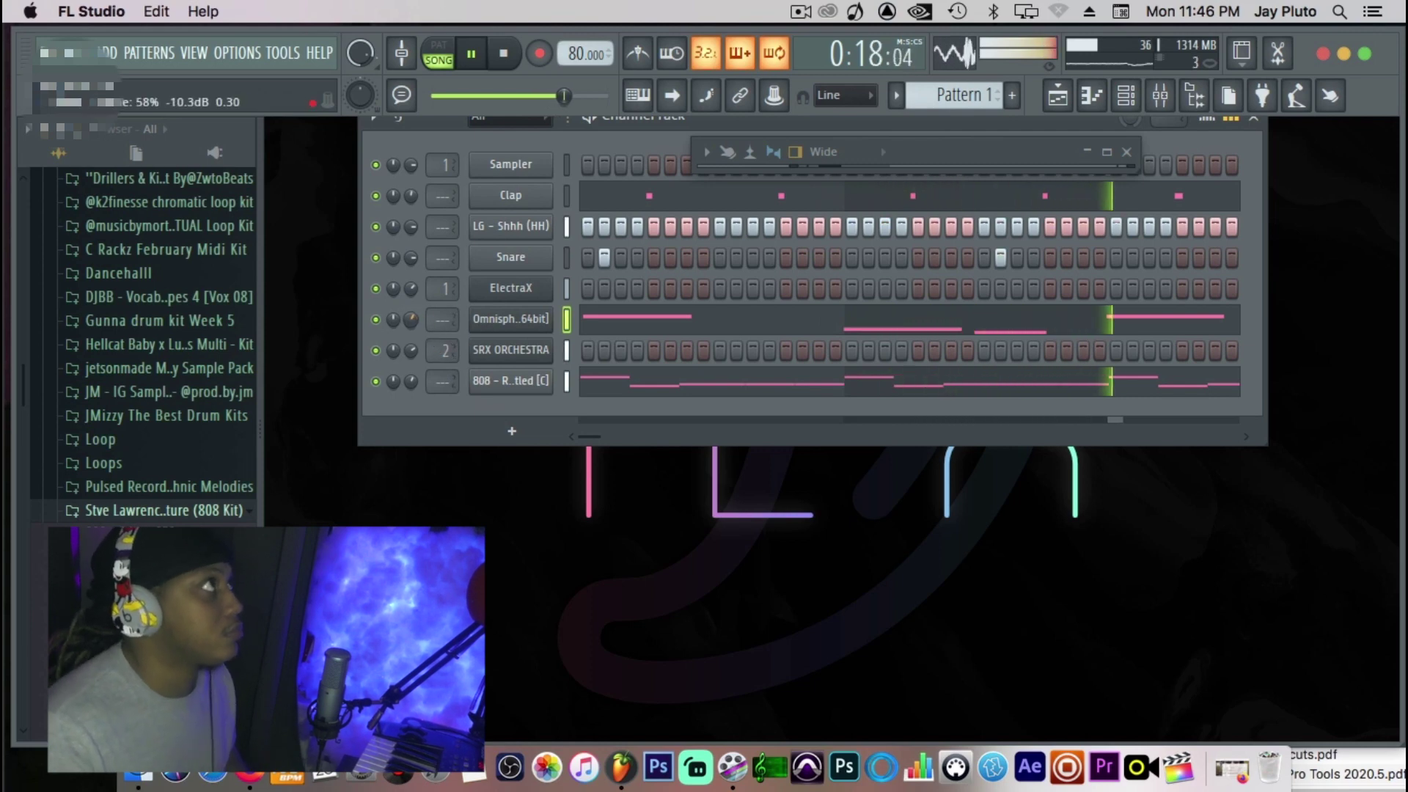
click(682, 323)
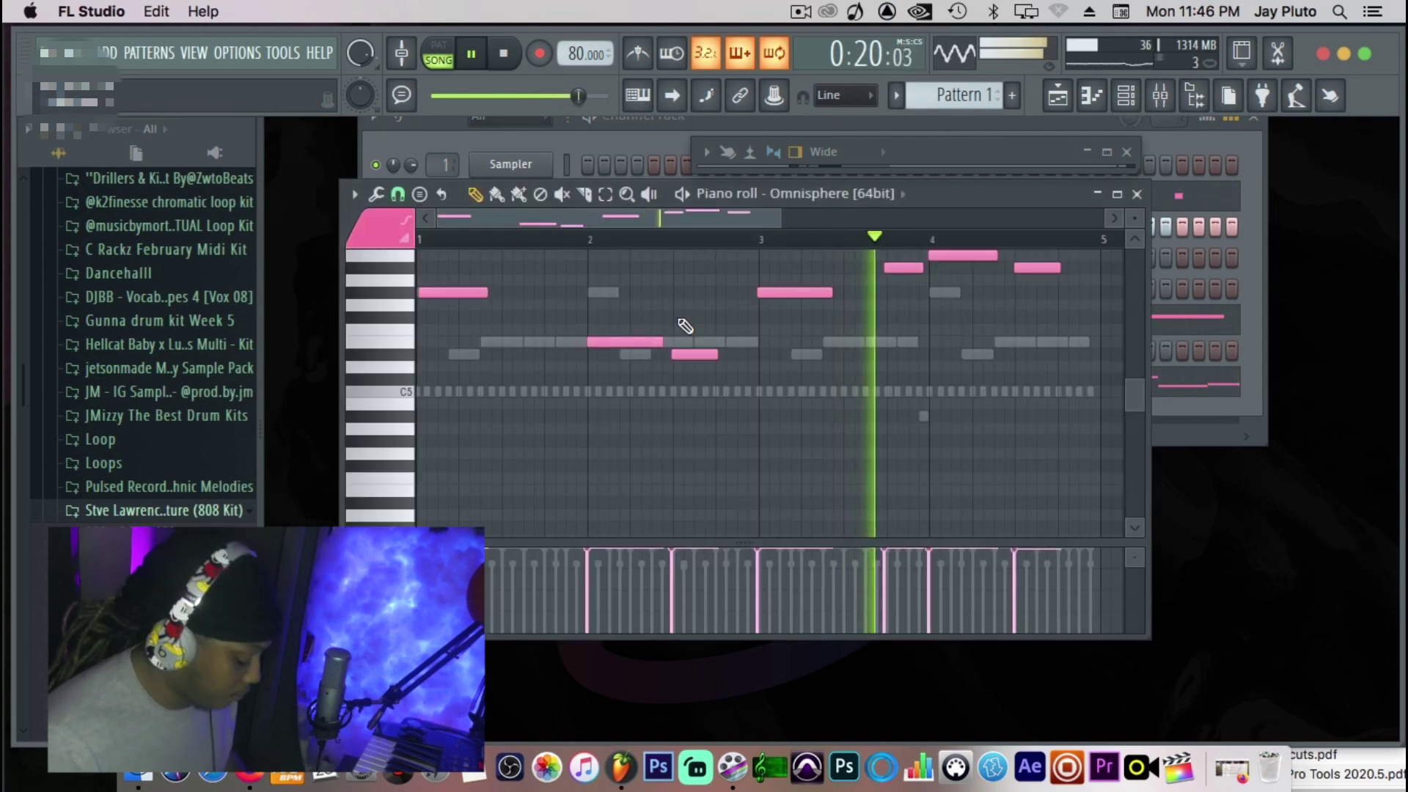
key(ctrl+a)
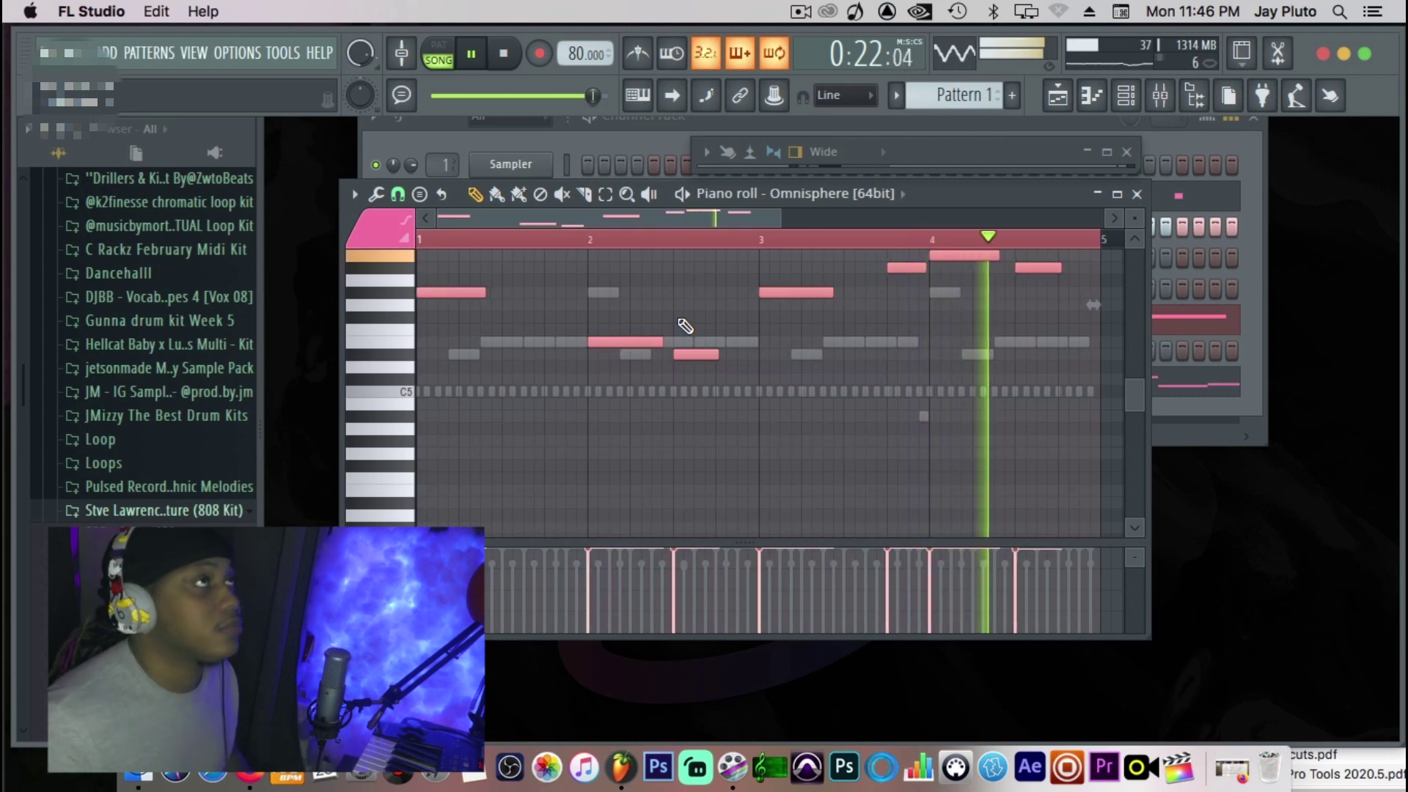
scroll(1005, 367, up, 5)
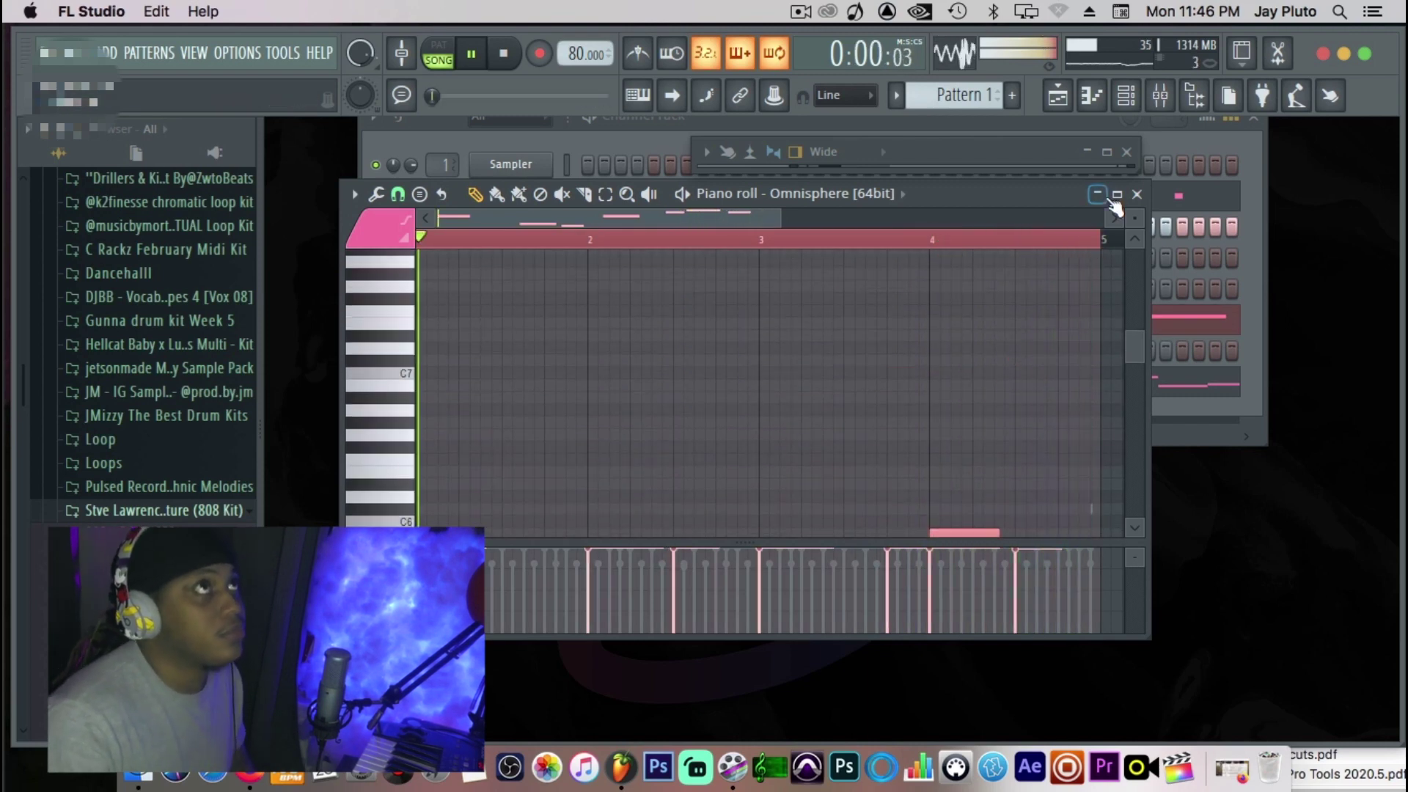
click(1100, 195)
Insert a Twin 2 instrument channel in the channel rack.
right_click(549, 315)
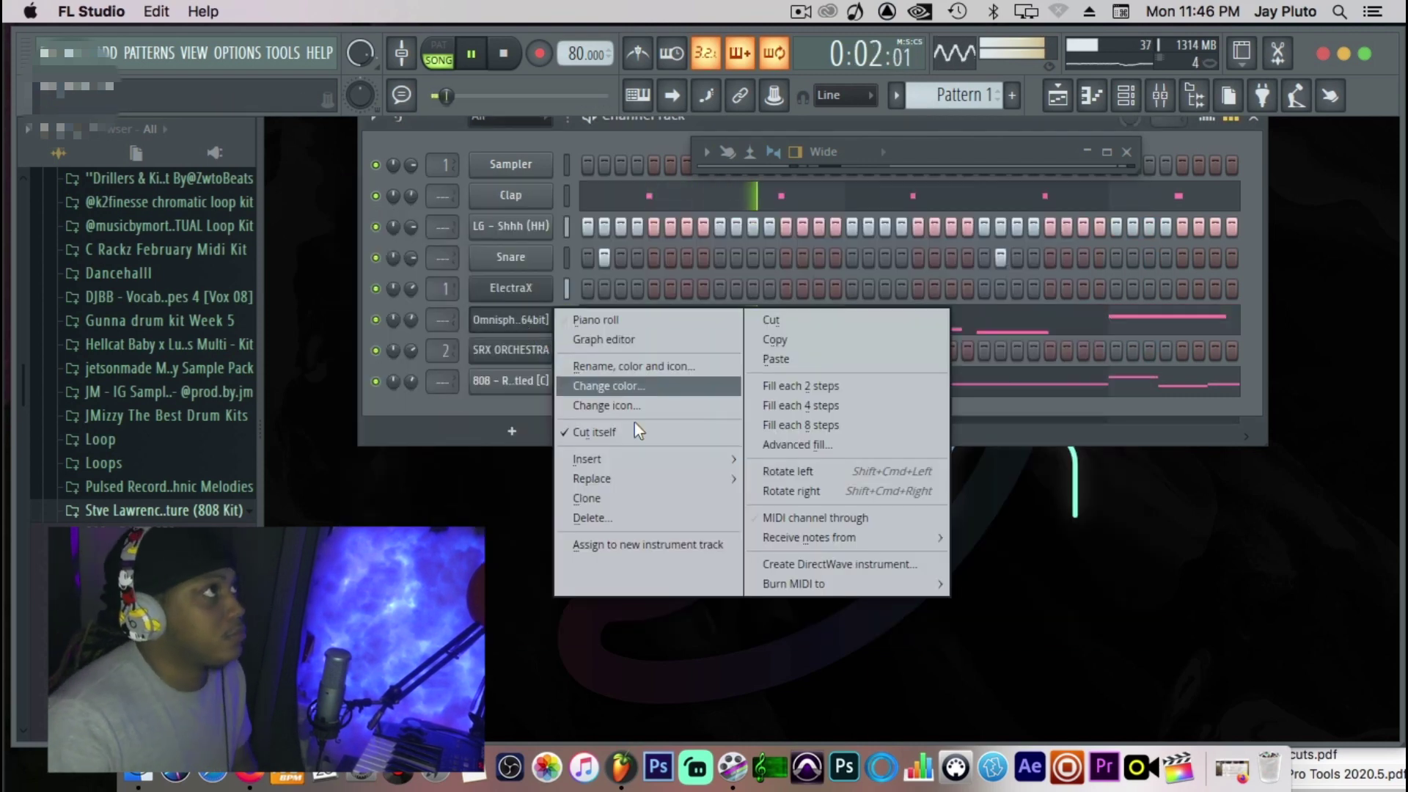
mouse_move(645, 459)
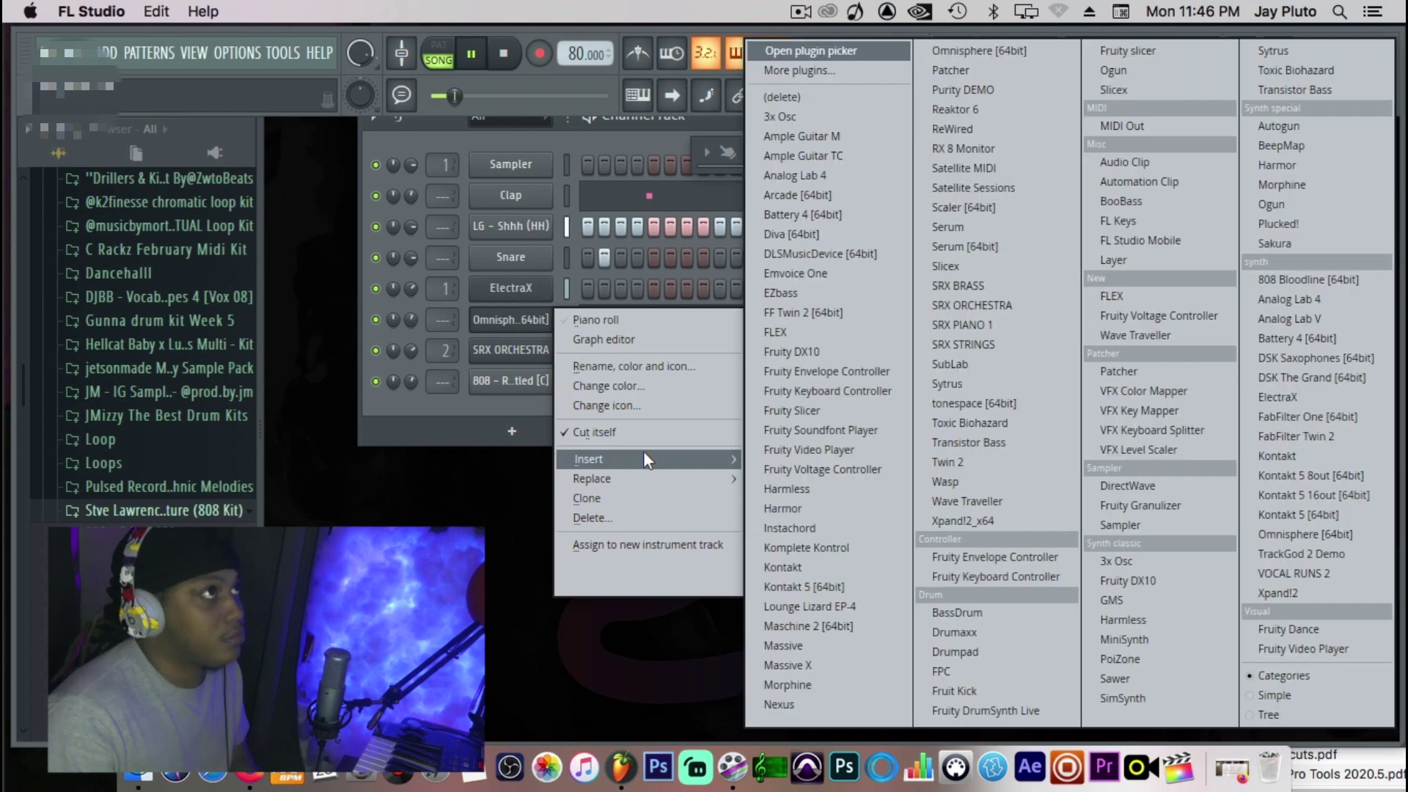
click(1041, 472)
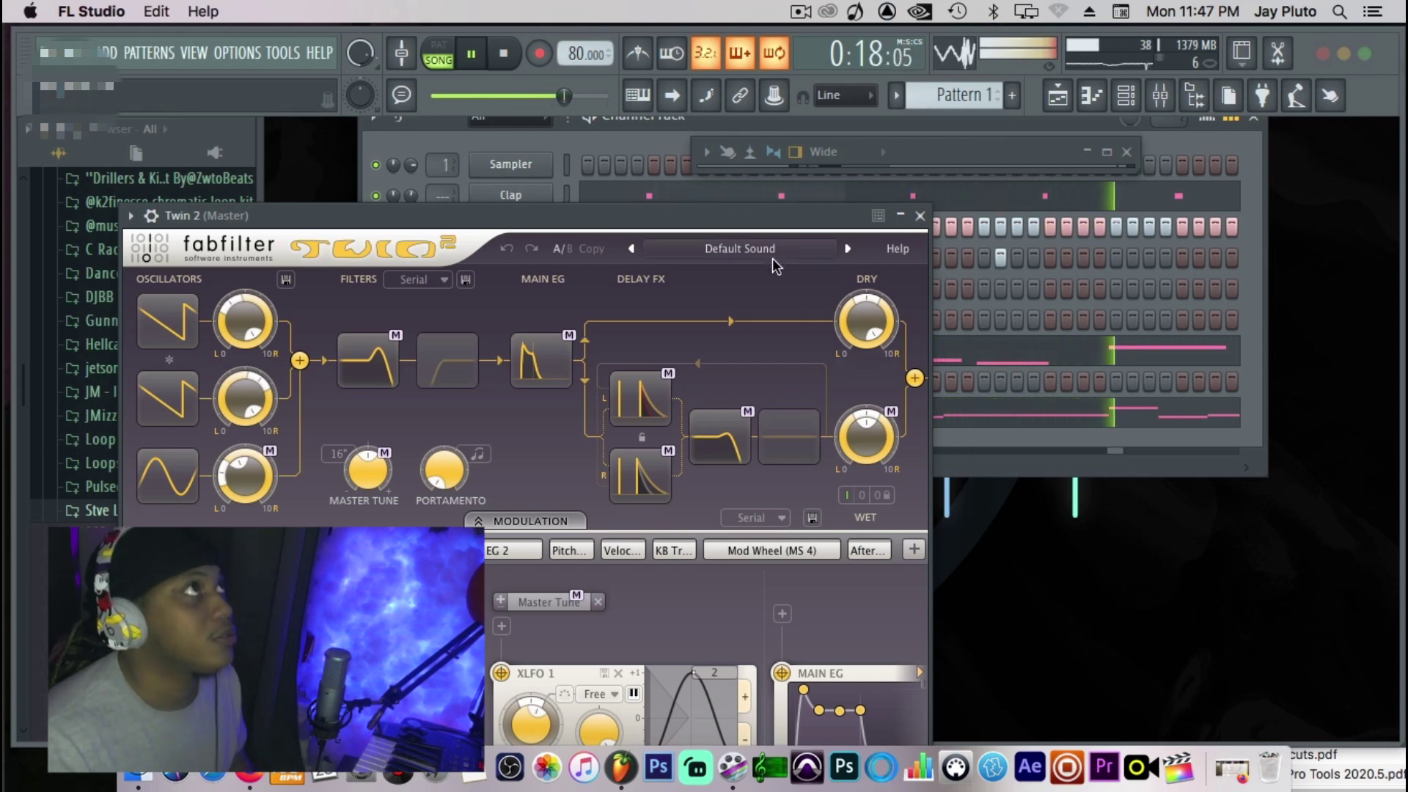
Load the Classic Flute DJM preset from Twin 2's Orchestral Wood category, then advance to the following preset.
click(794, 253)
mouse_move(751, 366)
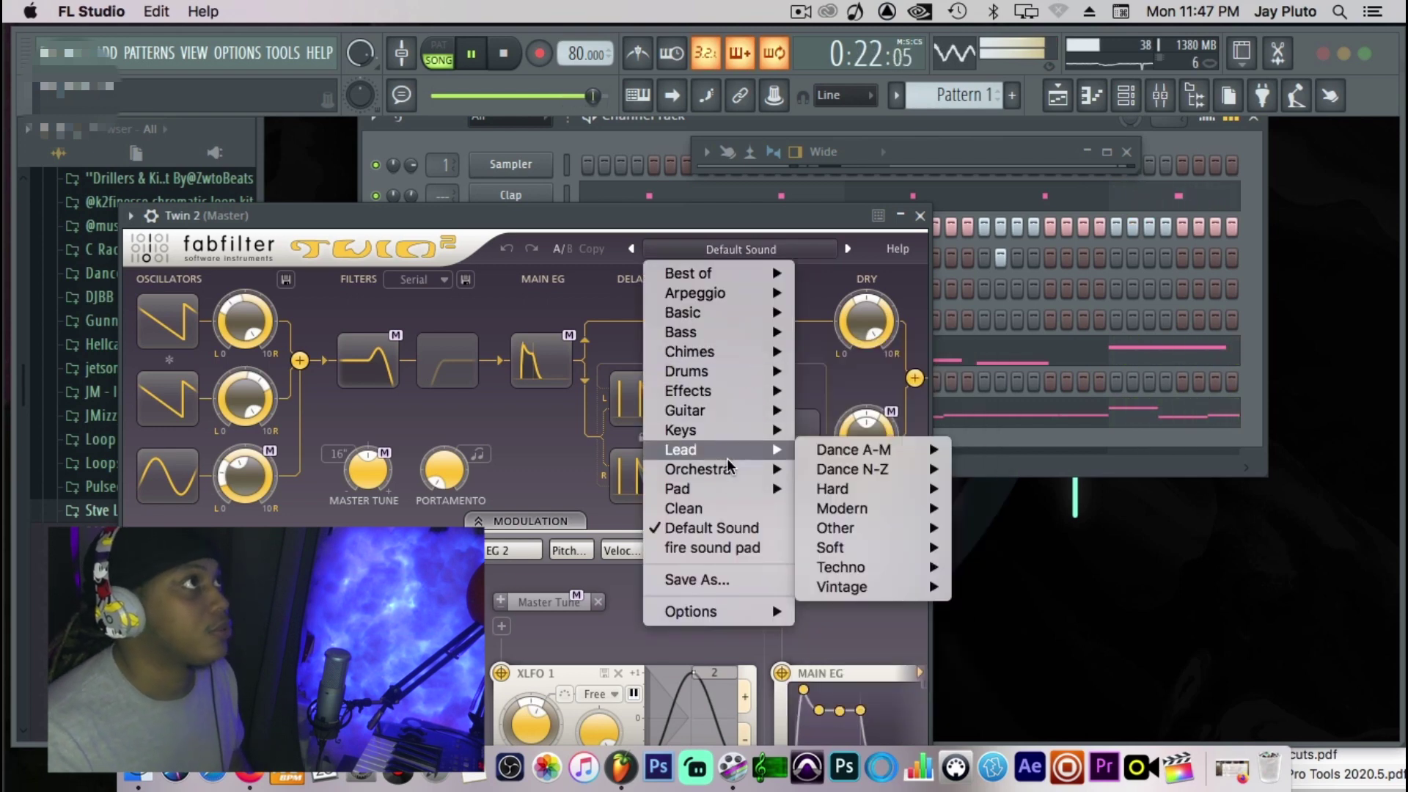
mouse_move(741, 470)
mouse_move(866, 531)
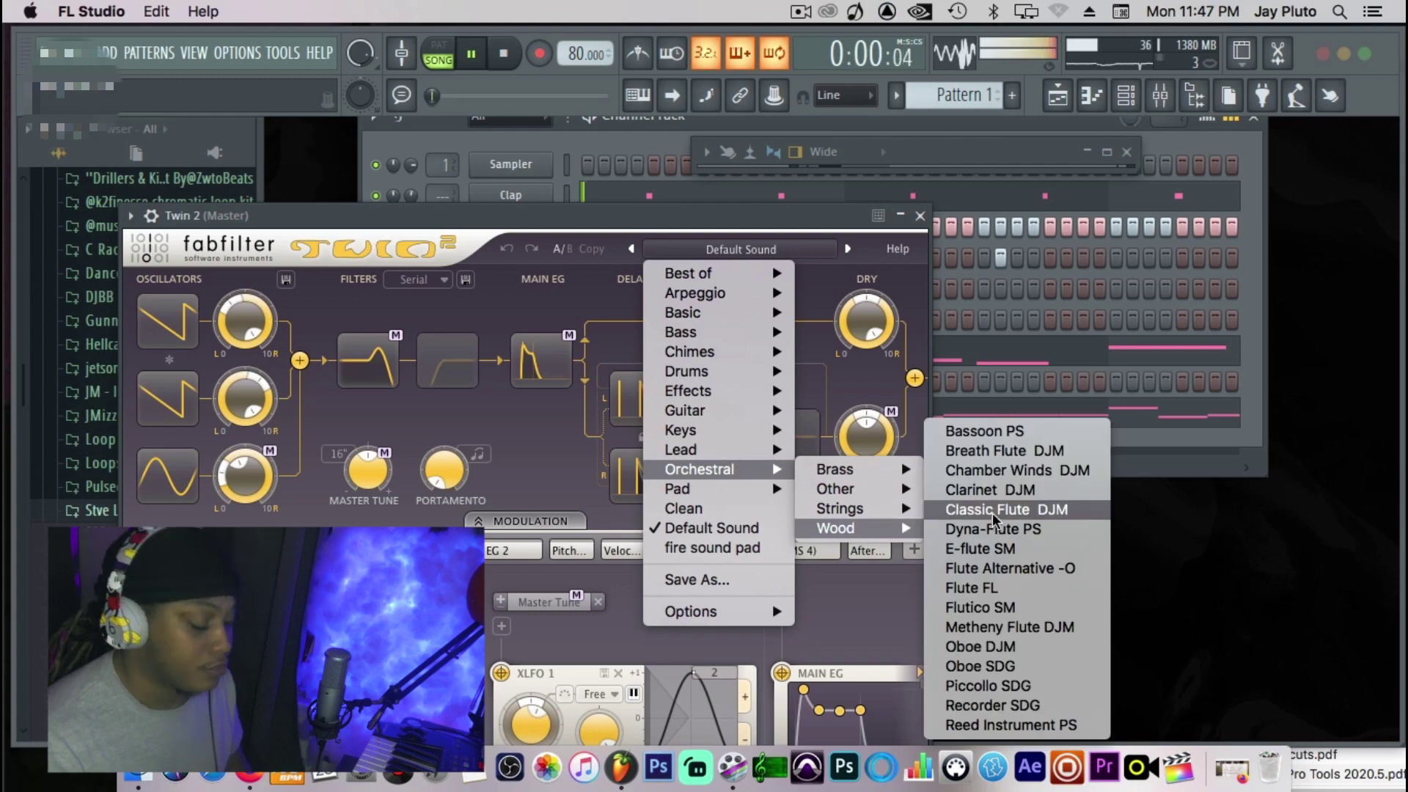
click(990, 508)
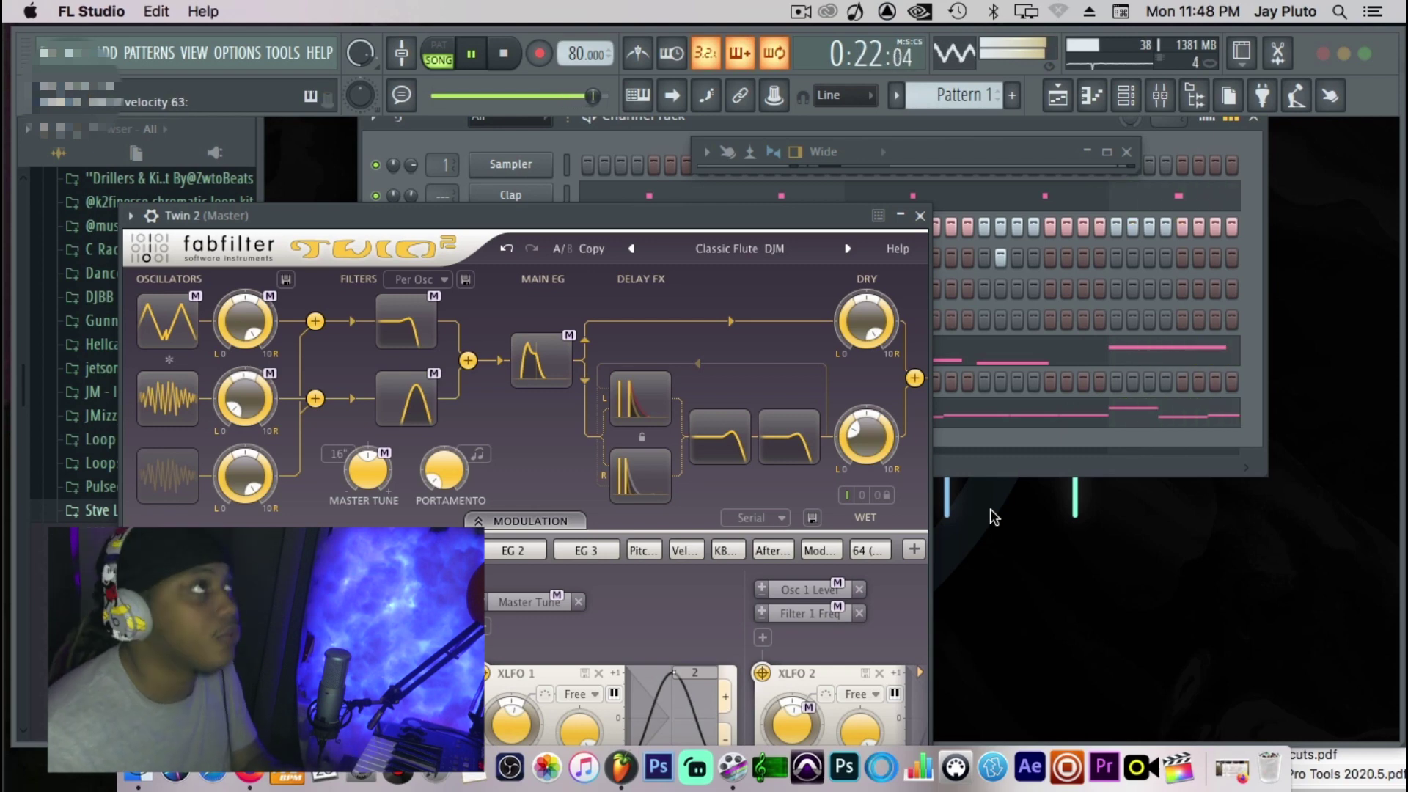
click(848, 251)
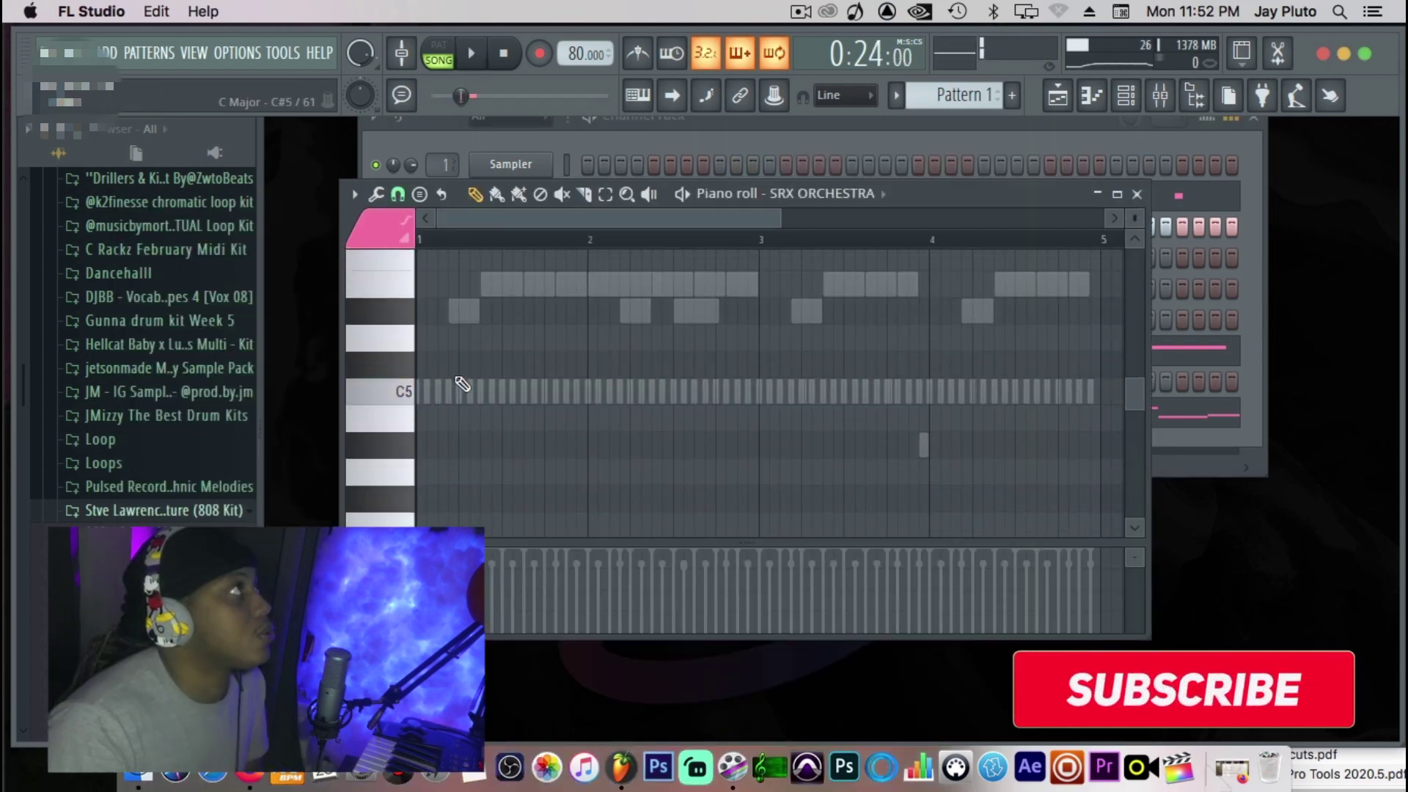
Place two consecutive G#5 notes at the start of bar 1 in the SRX ORCHESTRA piano roll.
scroll(456, 393, up, 4)
drag(408, 469, 330, 440)
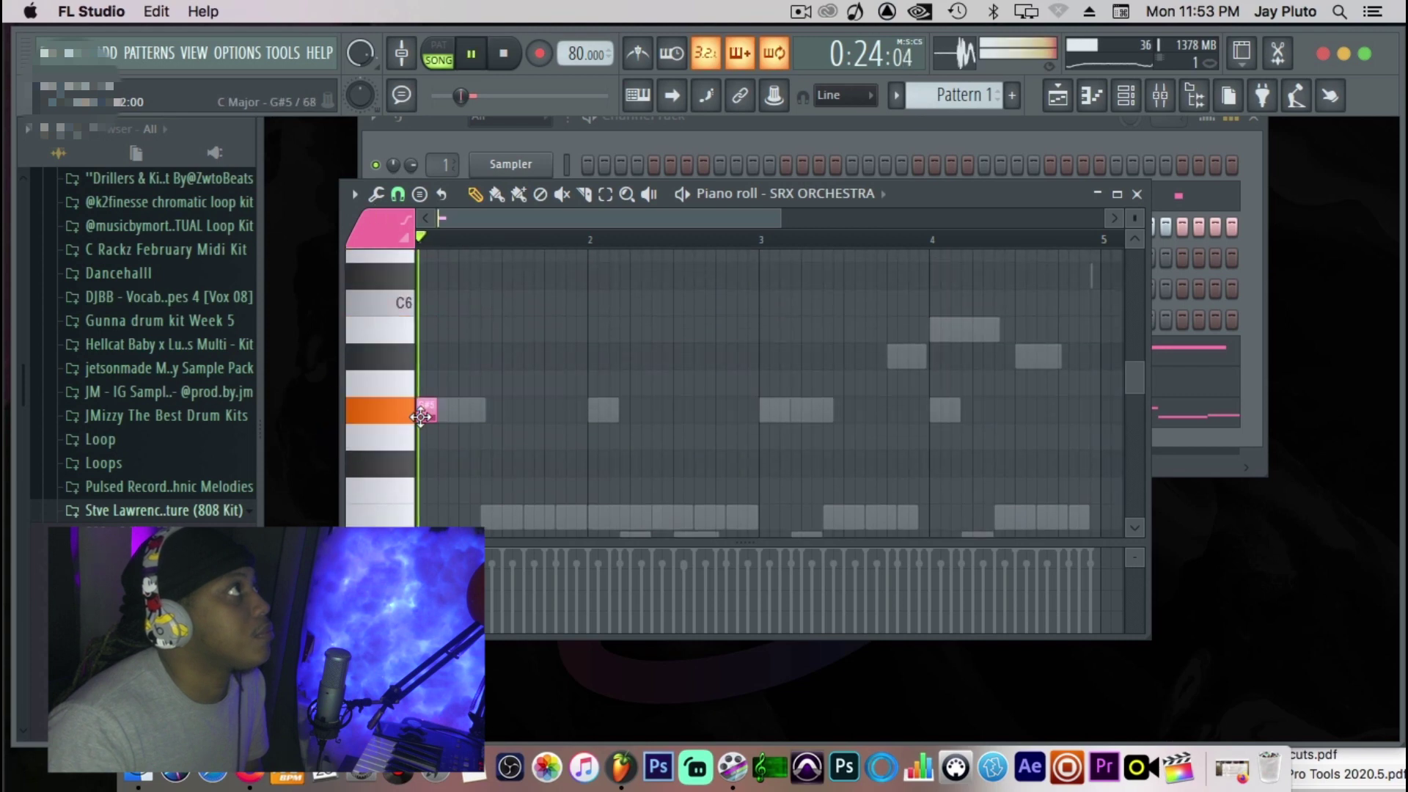
key(space)
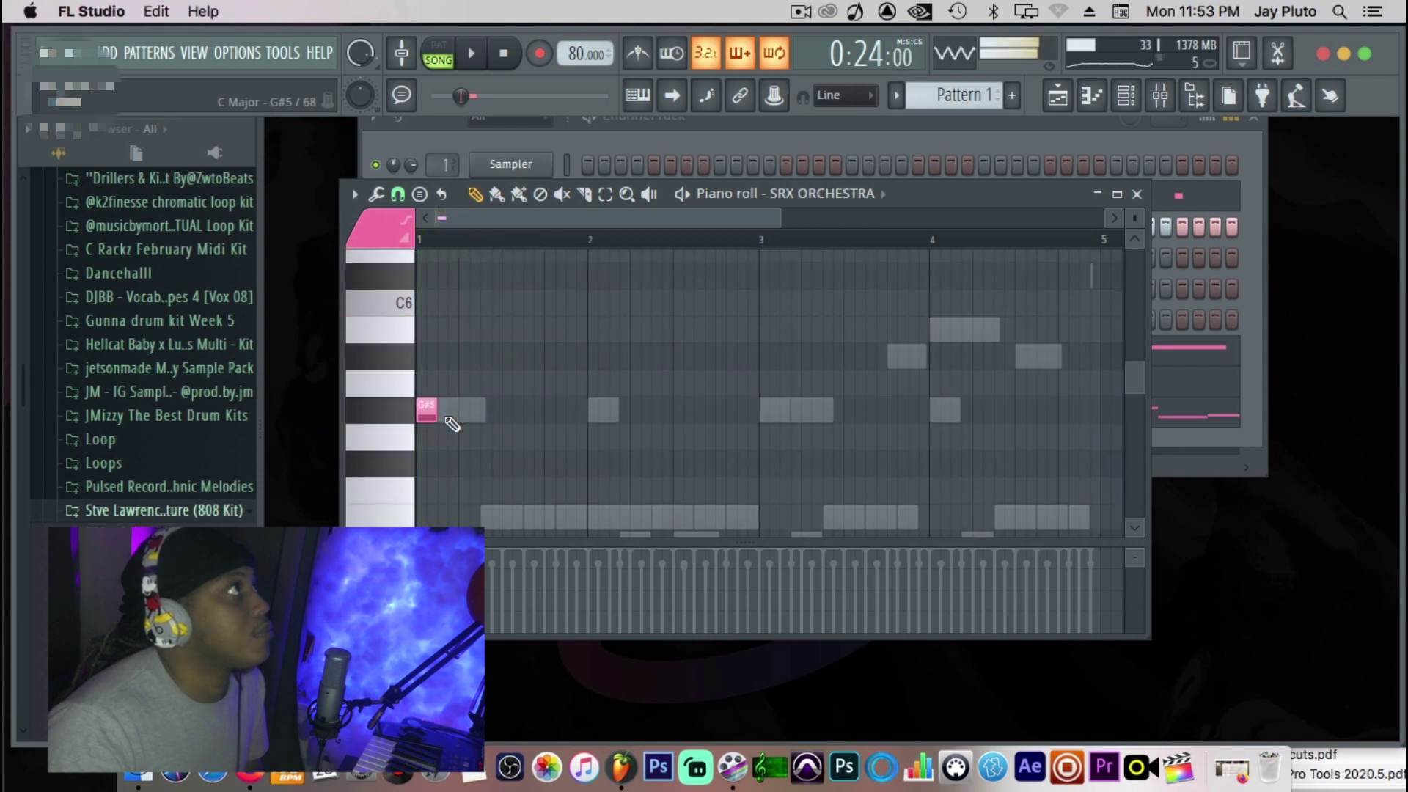
click(454, 413)
drag(454, 412, 444, 412)
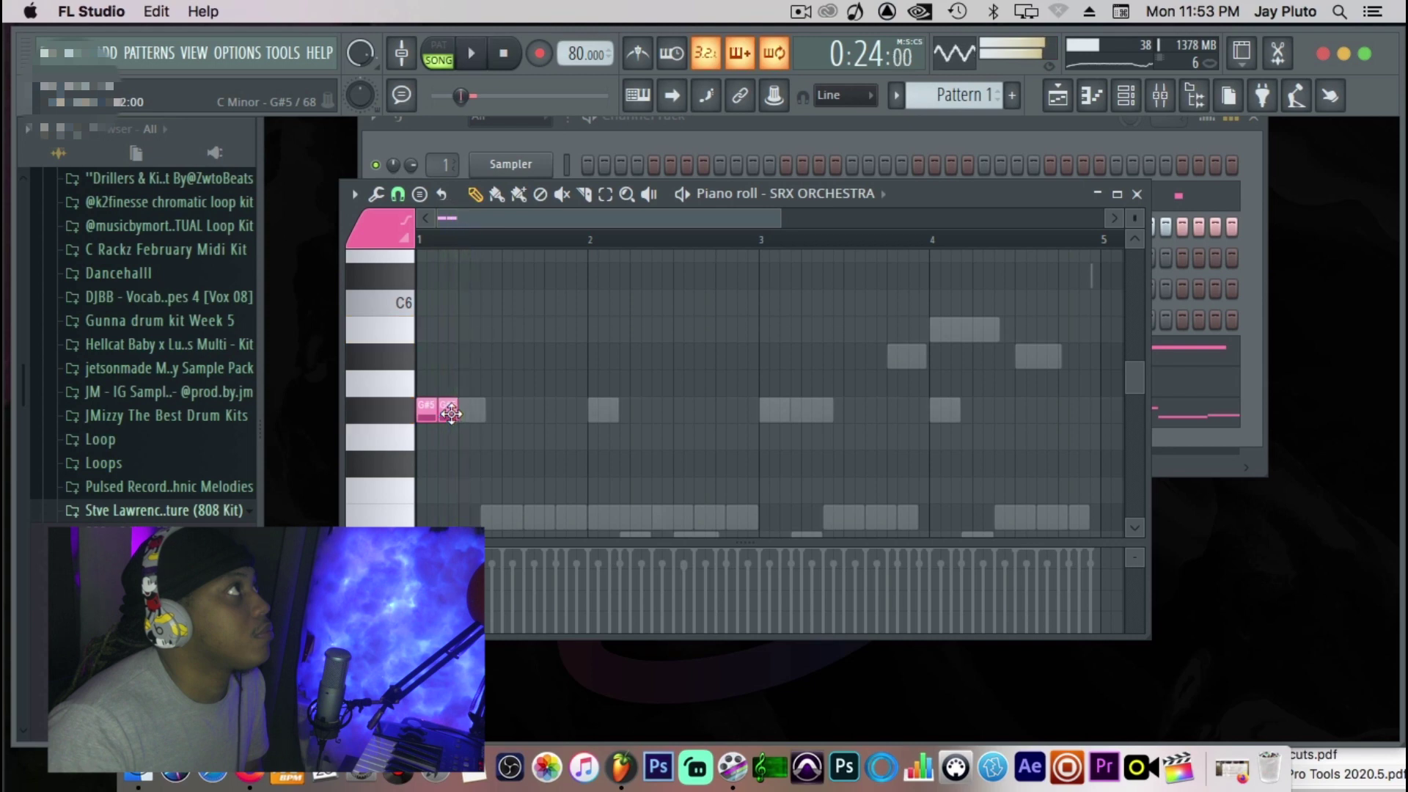
Try A#5, D6 and G5 as continuation notes in bar 1 of the SRX ORCHESTRA melody, removing each after listening.
click(463, 357)
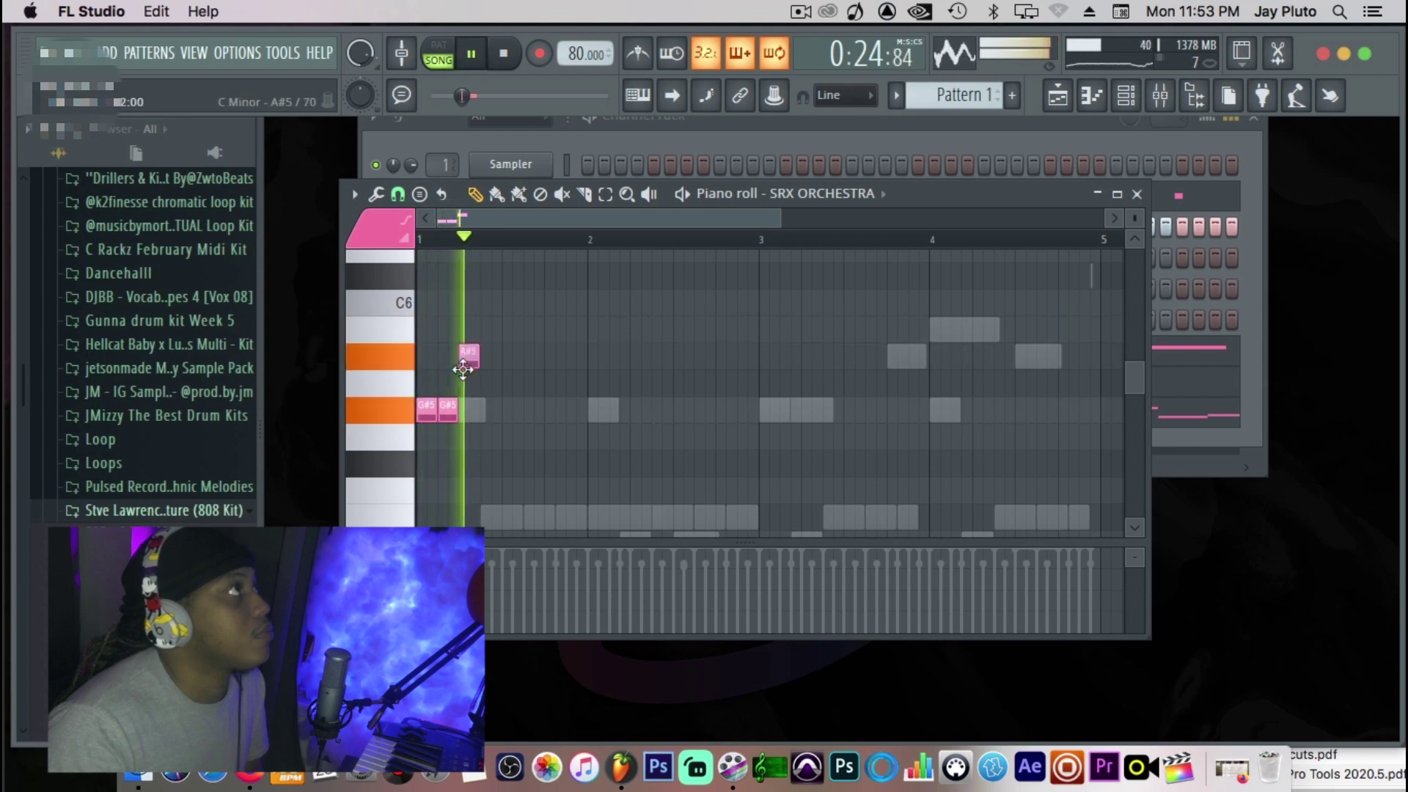
key(space)
key(space)
click(509, 330)
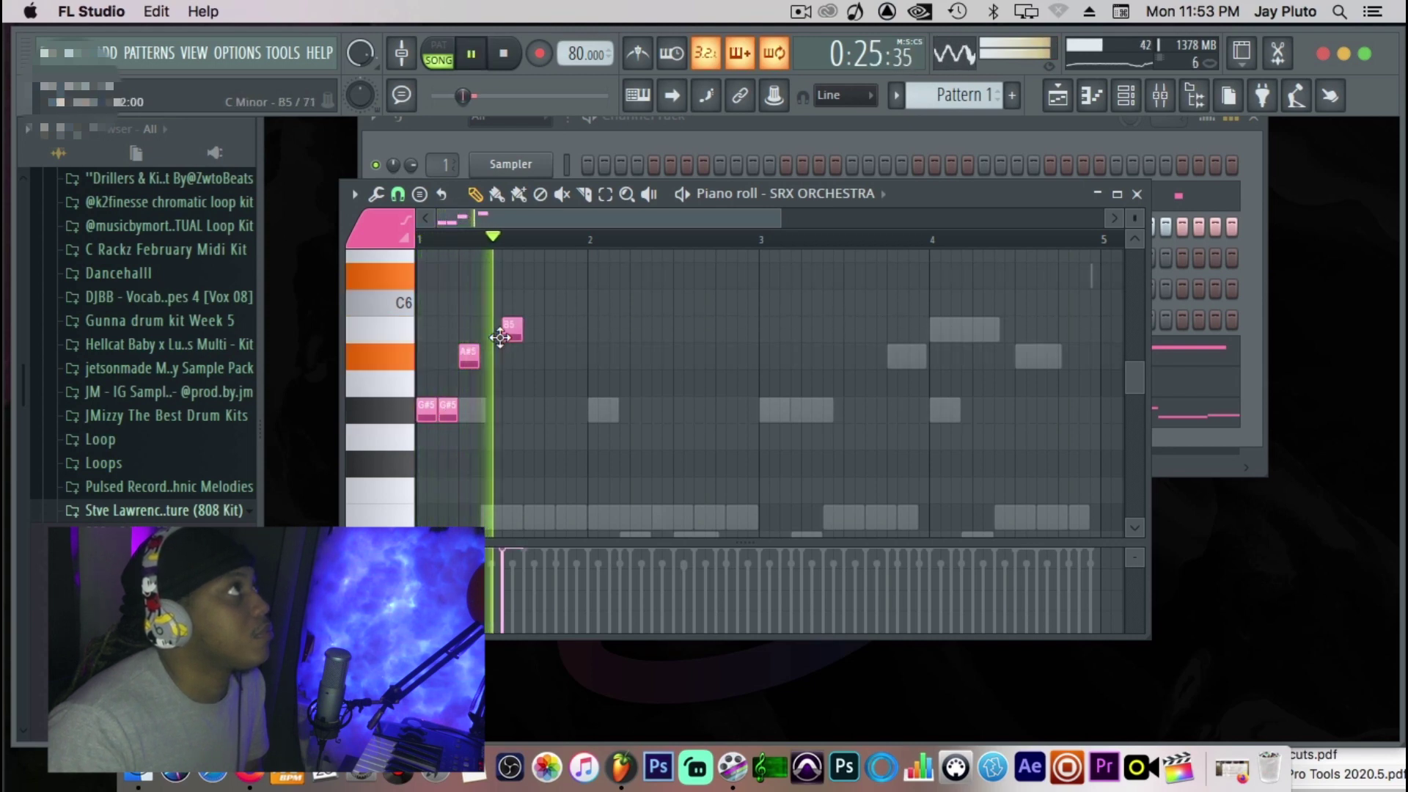
mouse_move(518, 332)
mouse_down()
mouse_move(516, 306)
mouse_move(516, 335)
mouse_up()
key(space)
key(space)
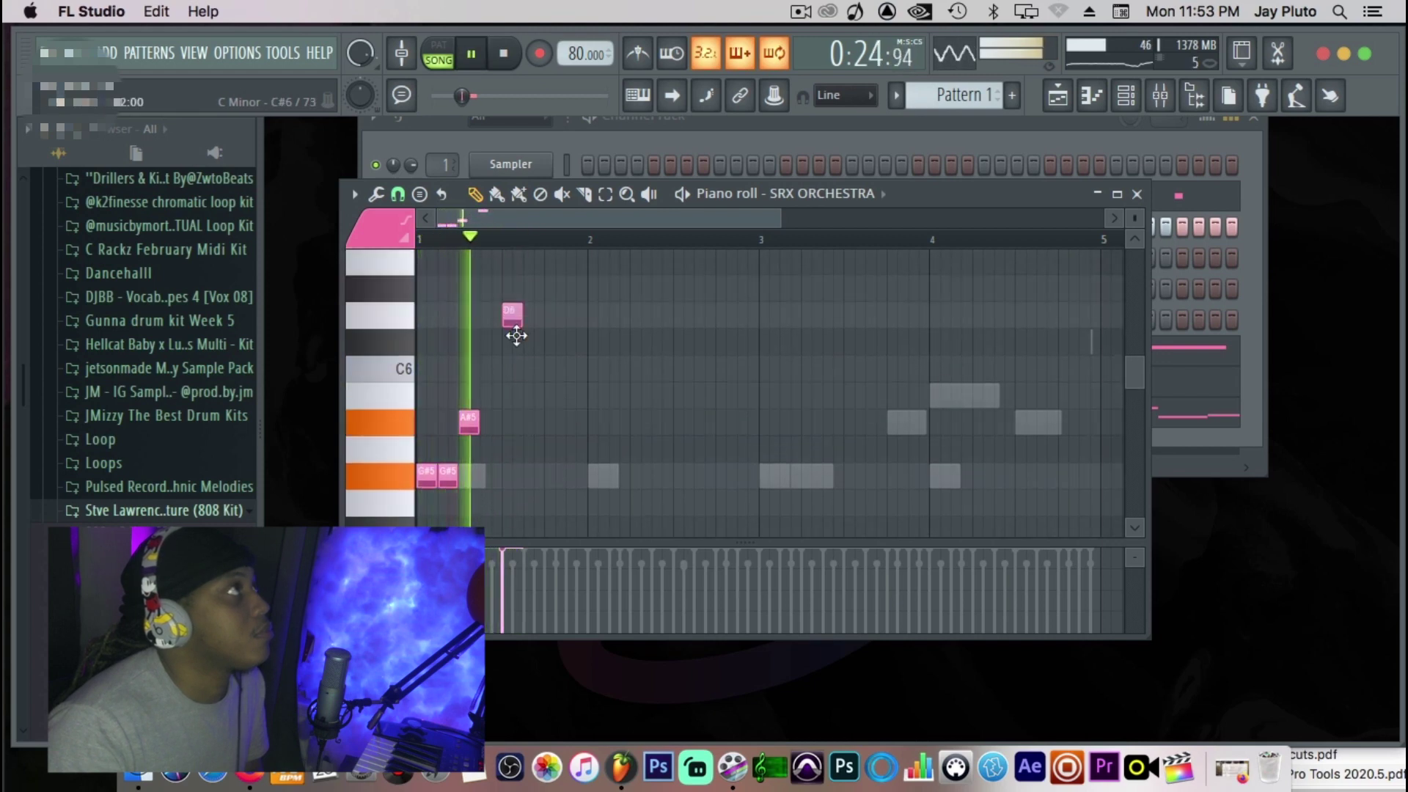
right_click(512, 323)
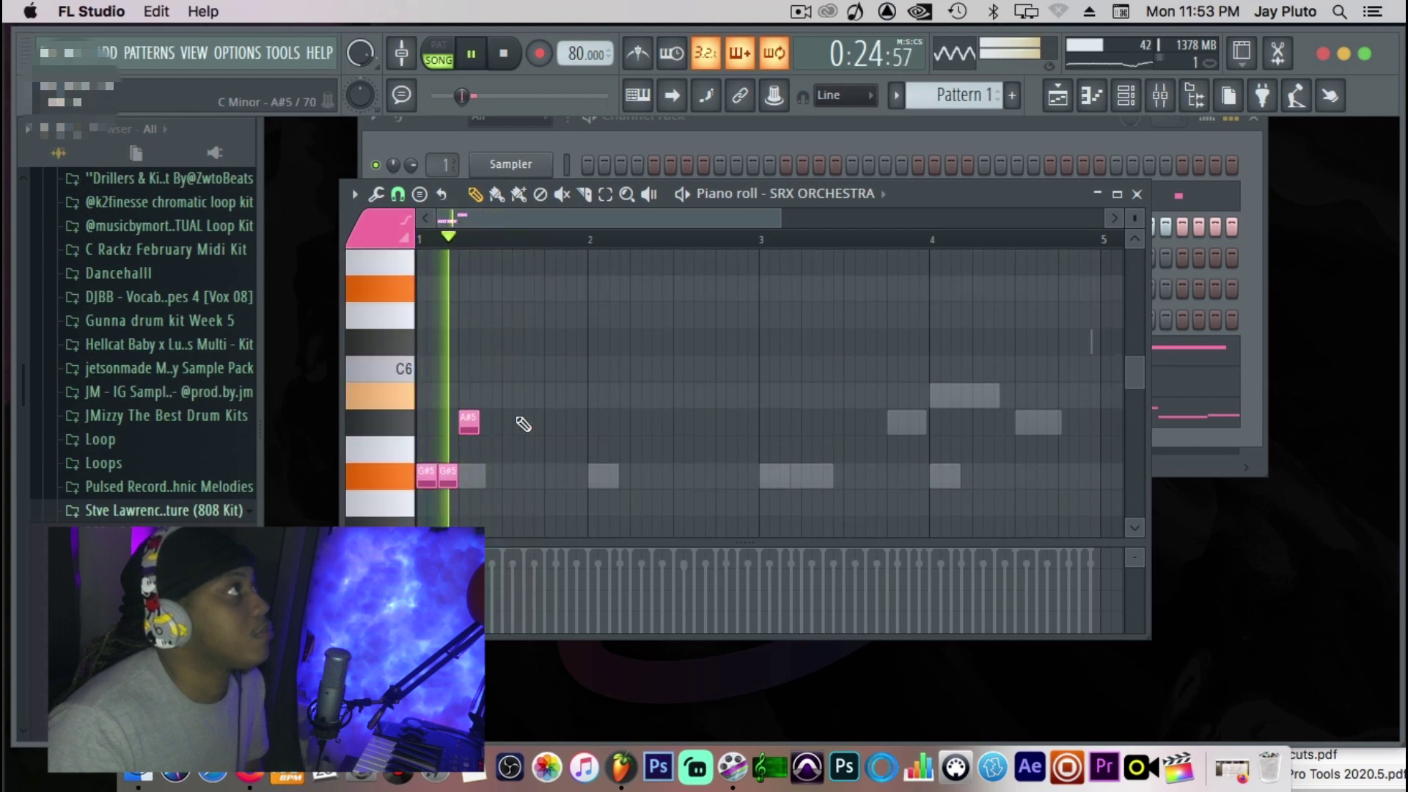
right_click(468, 422)
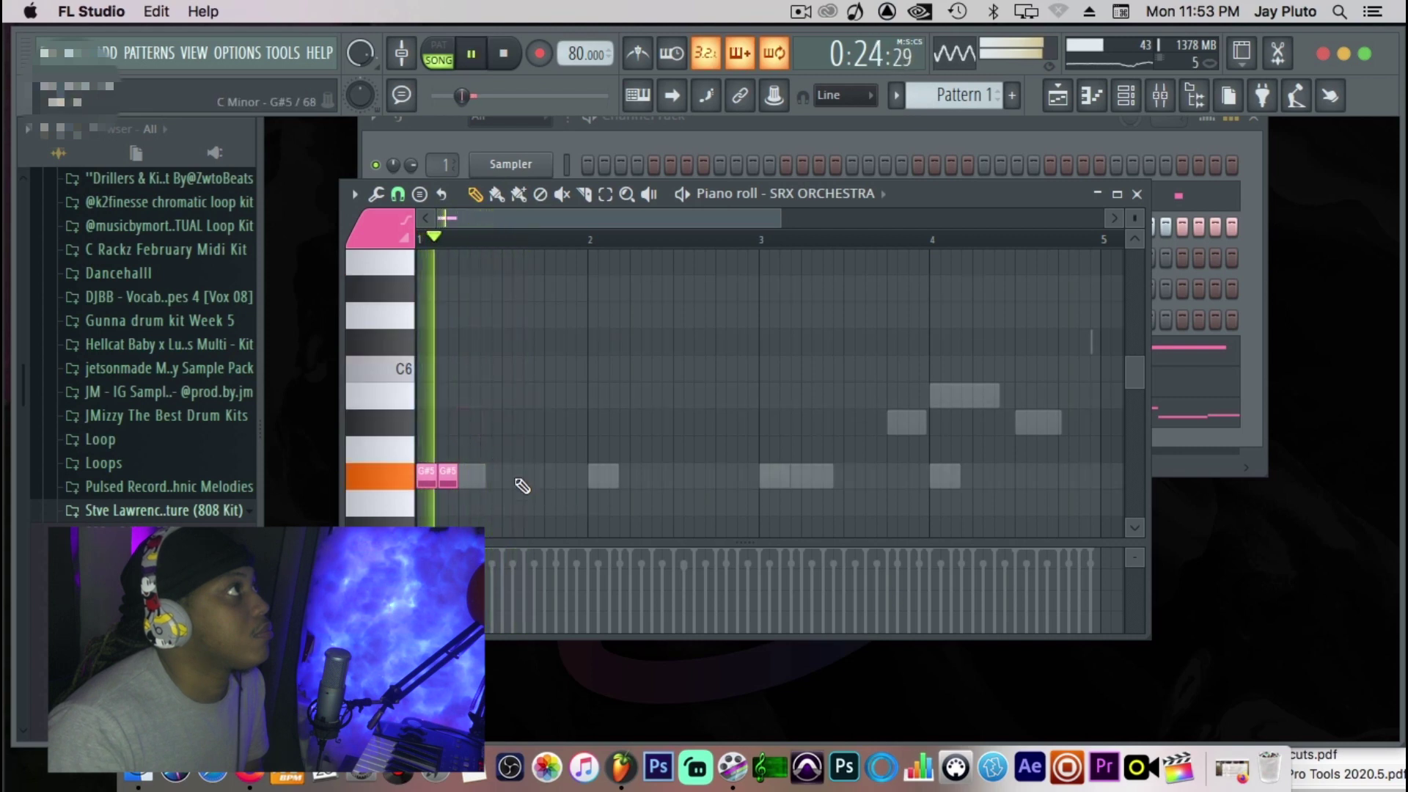
click(505, 510)
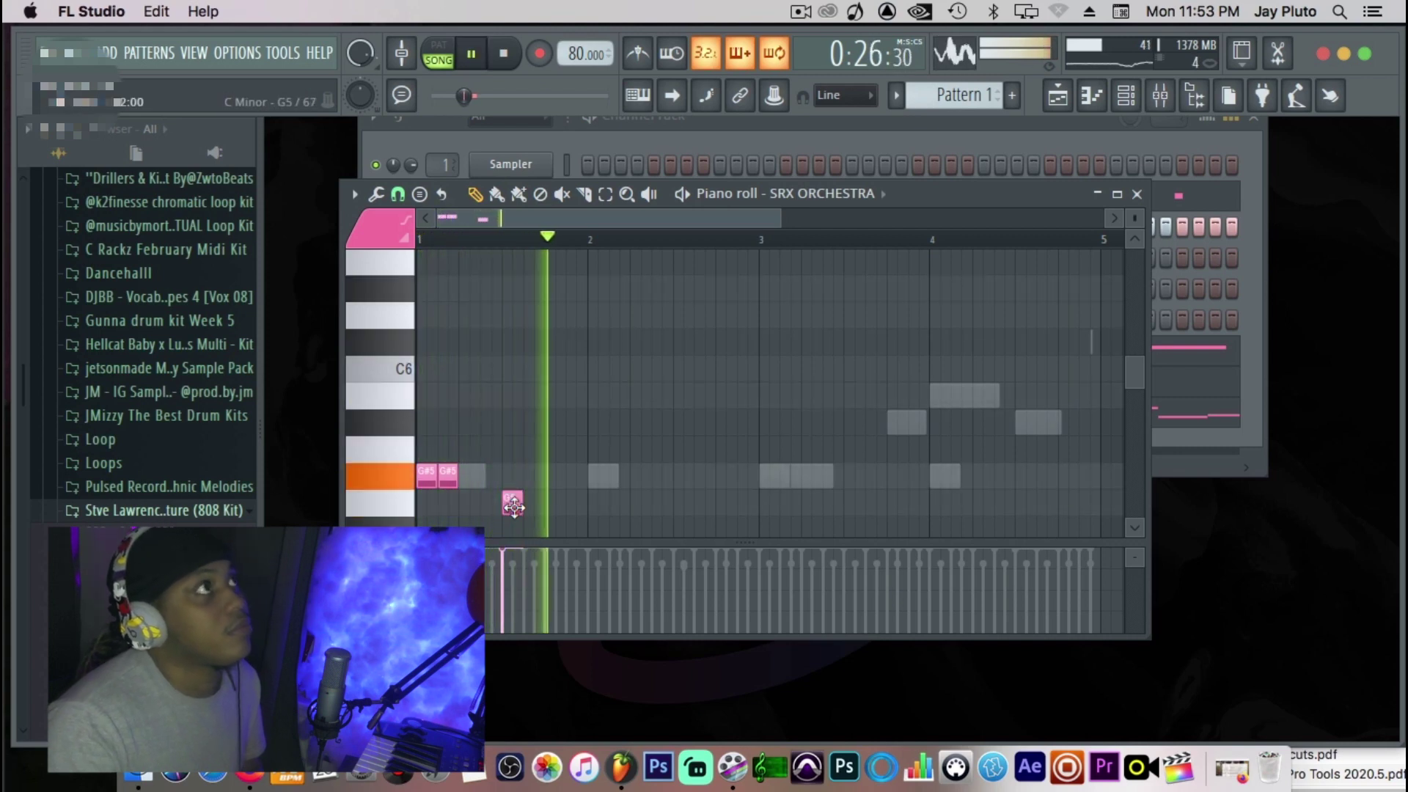
right_click(513, 508)
Add pairs of G#5 notes at the starts of bars 2 and 3, giving the second note of each pair a lower velocity.
click(600, 477)
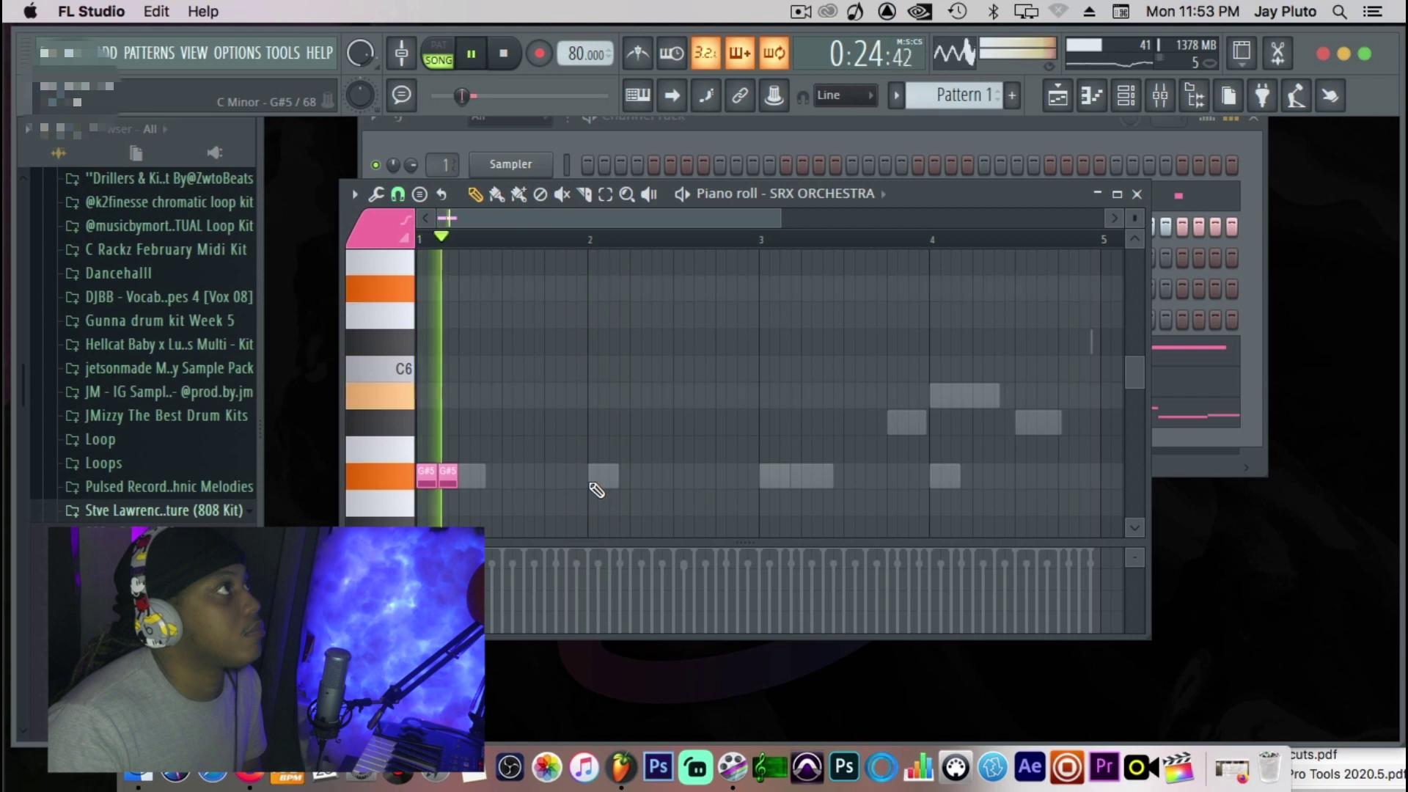
click(618, 478)
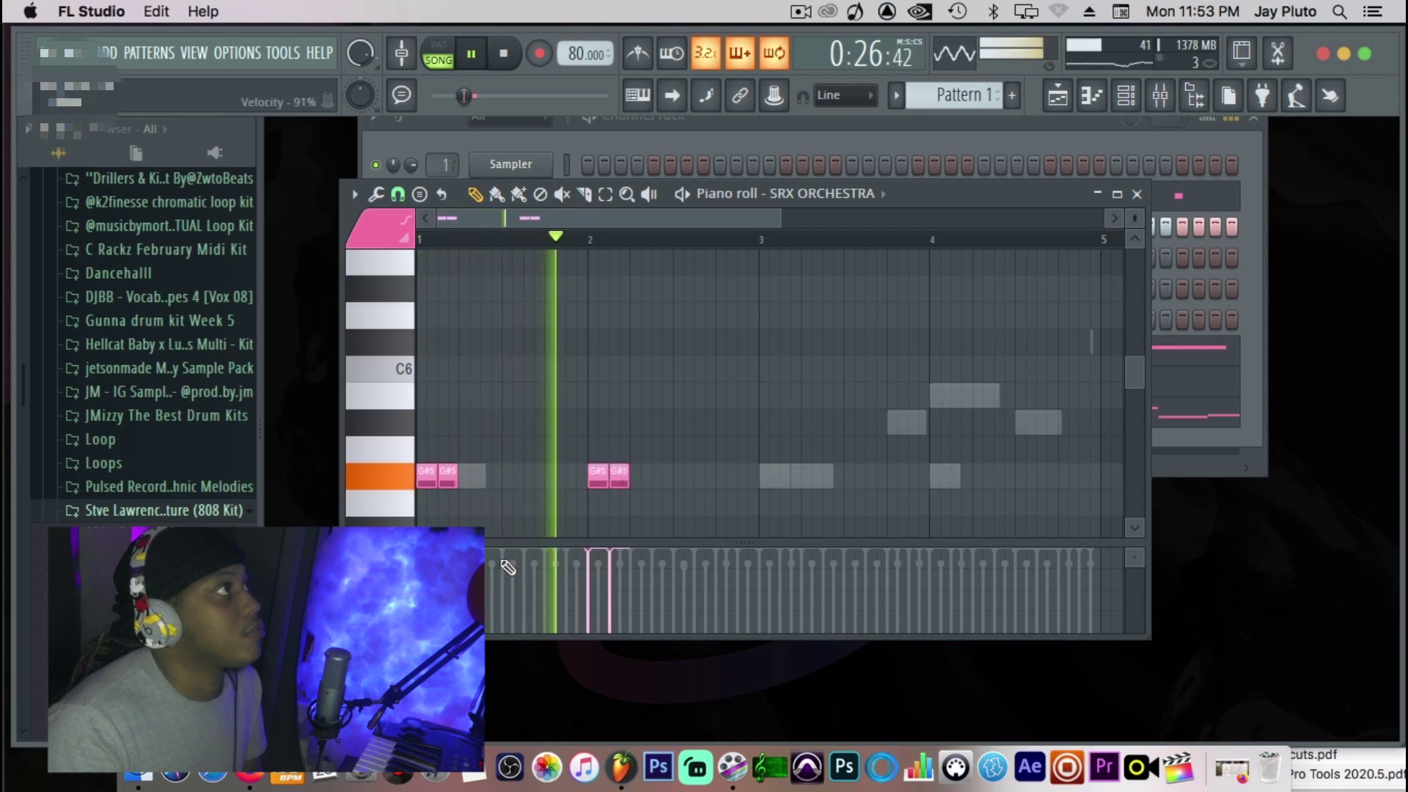
click(769, 477)
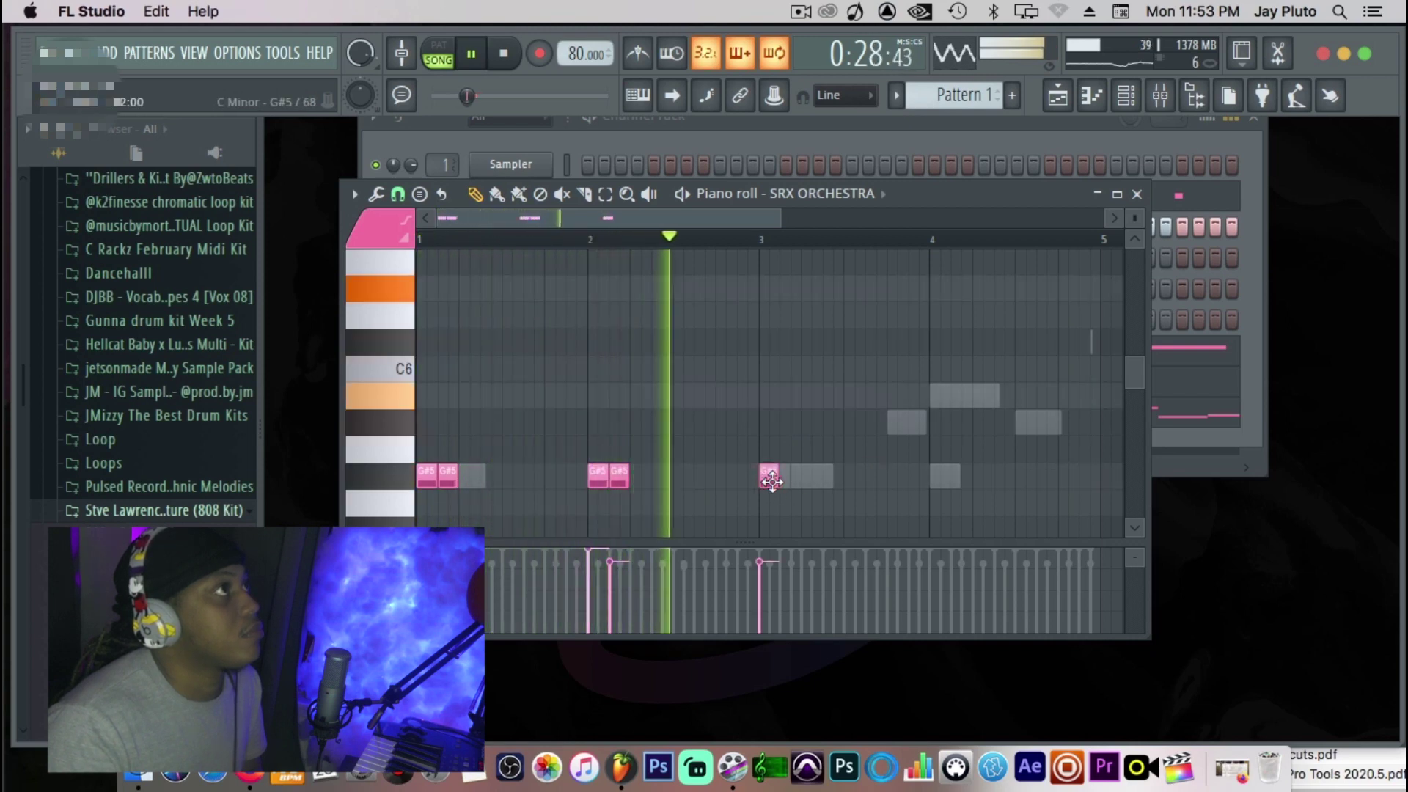
click(789, 478)
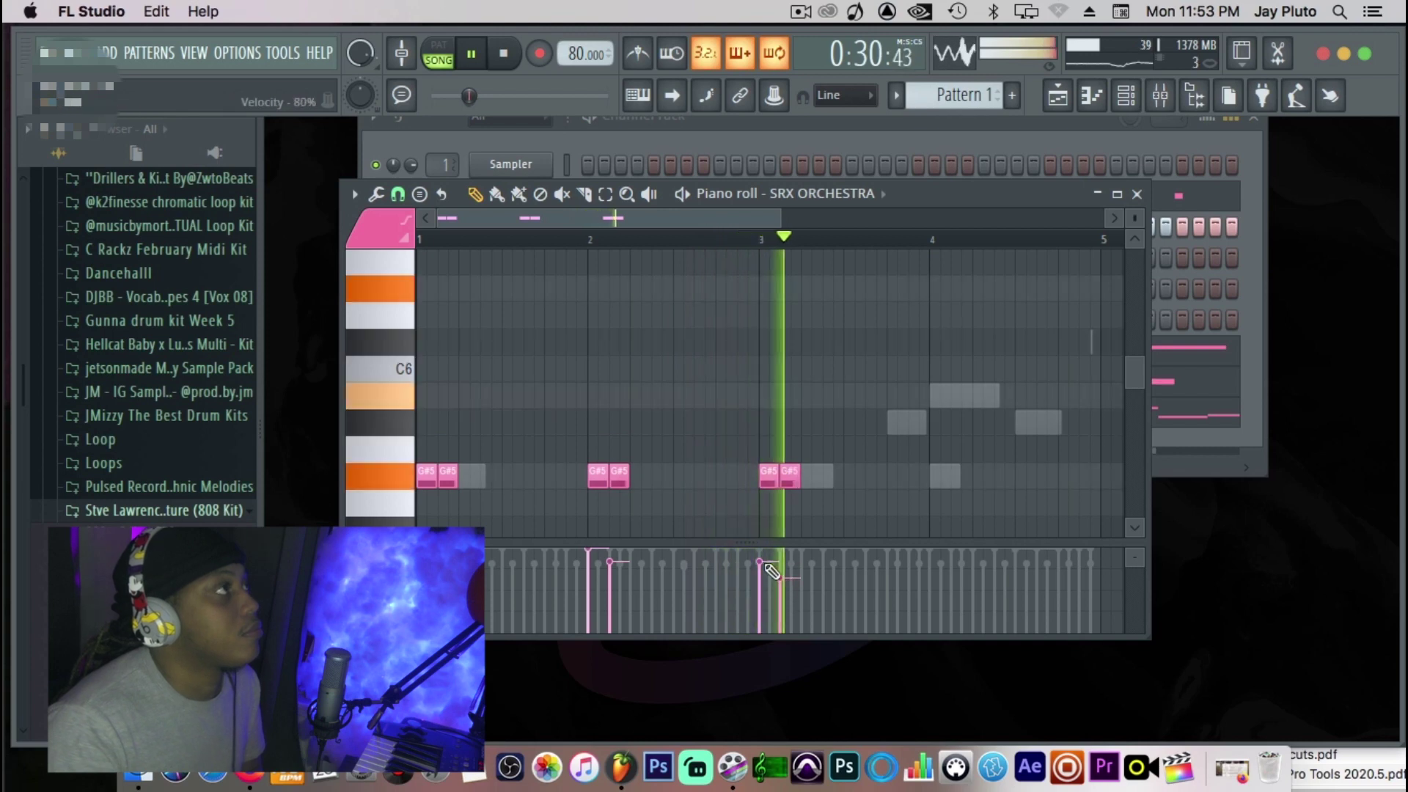
key(space)
scroll(737, 354, down, 5)
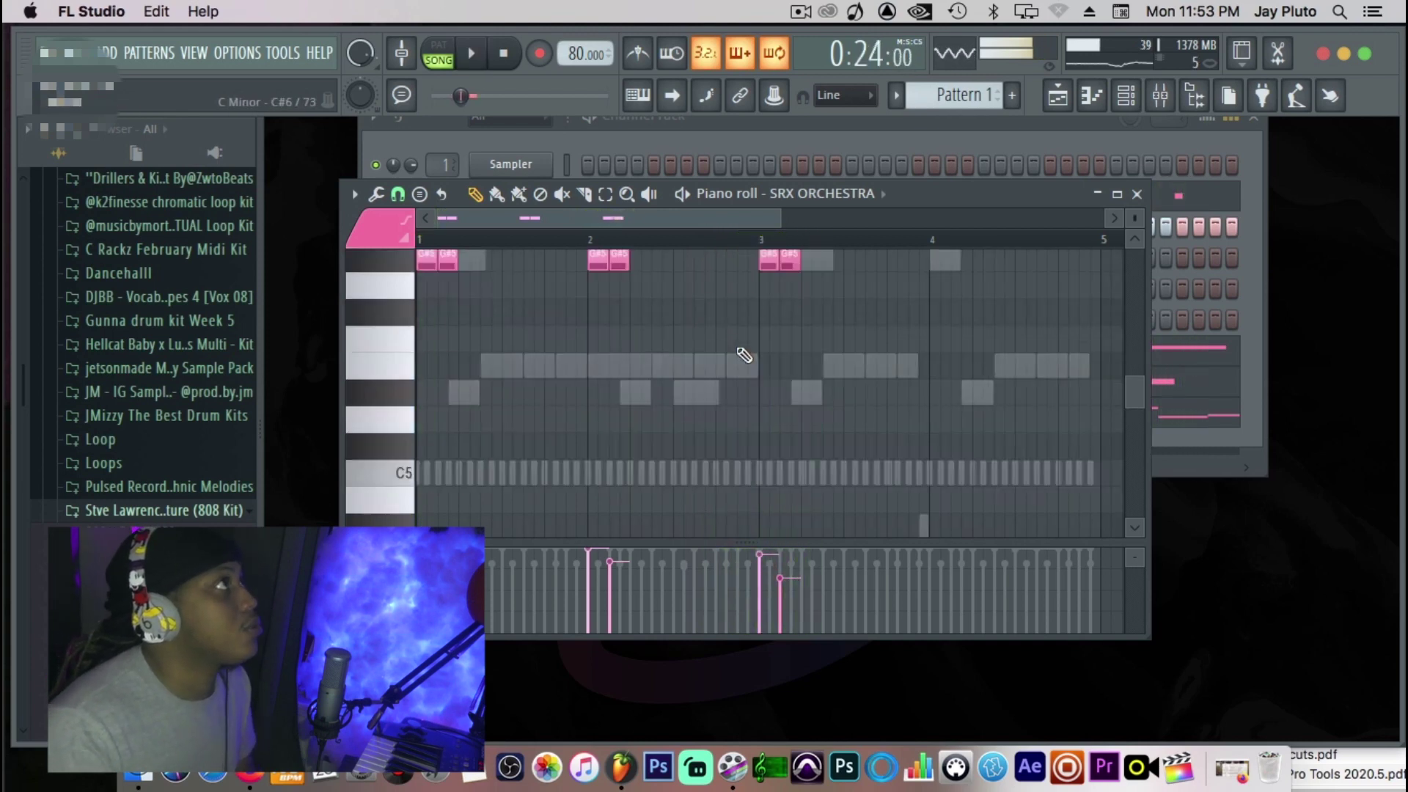
Place an E5 followed by a D#5 in the last quarter of bar 1 of the SRX ORCHESTRA melody.
scroll(732, 352, up, 5)
scroll(732, 352, down, 5)
key(space)
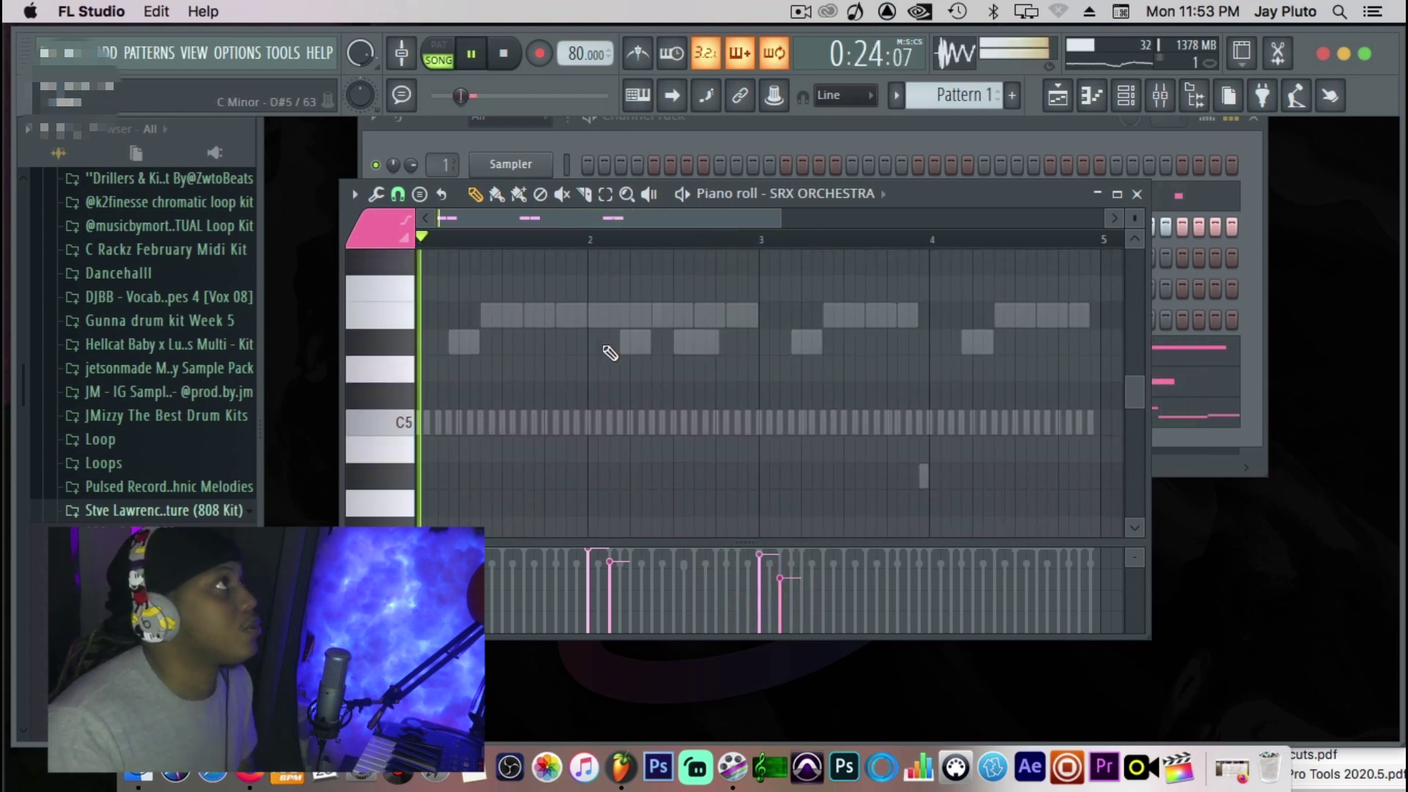
click(534, 316)
click(553, 317)
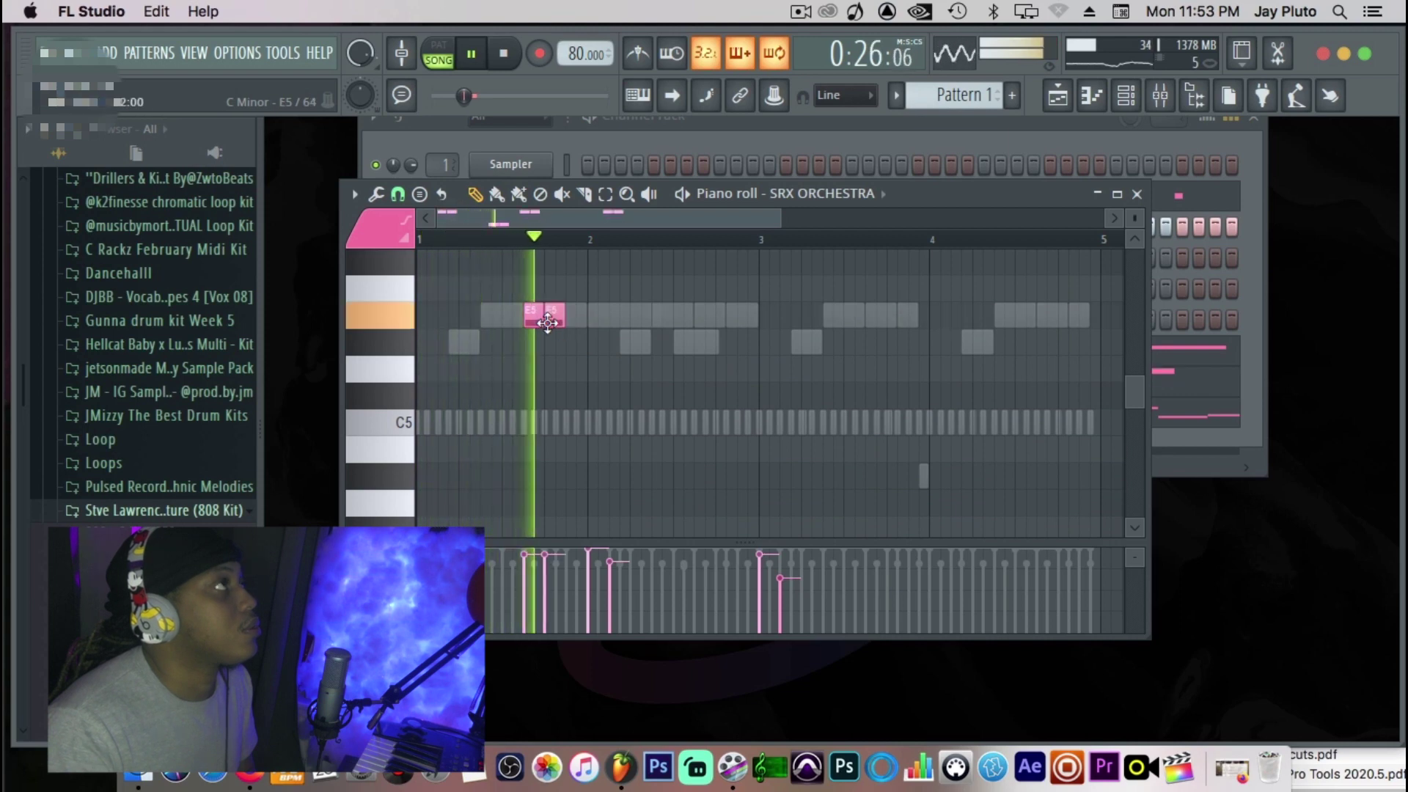
right_click(525, 321)
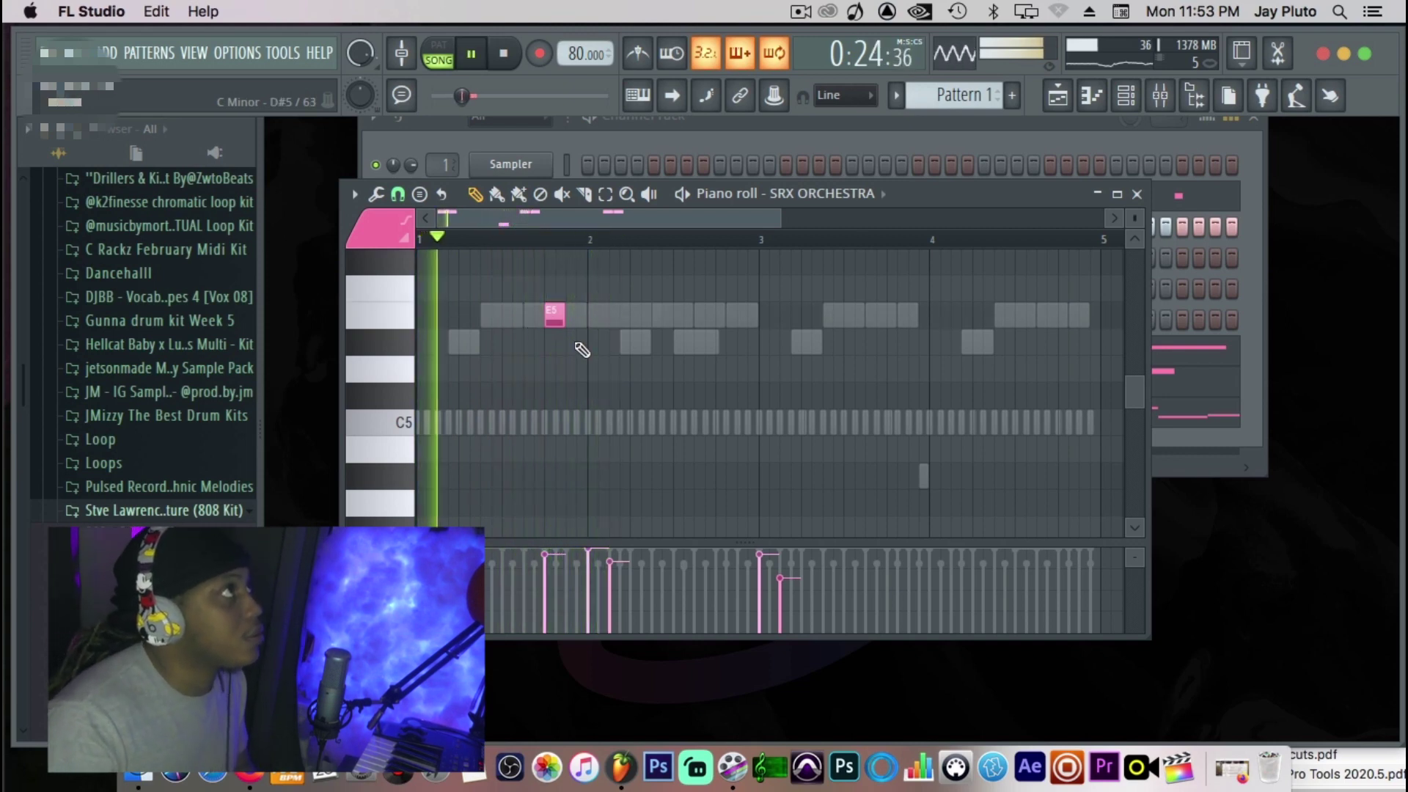
click(574, 341)
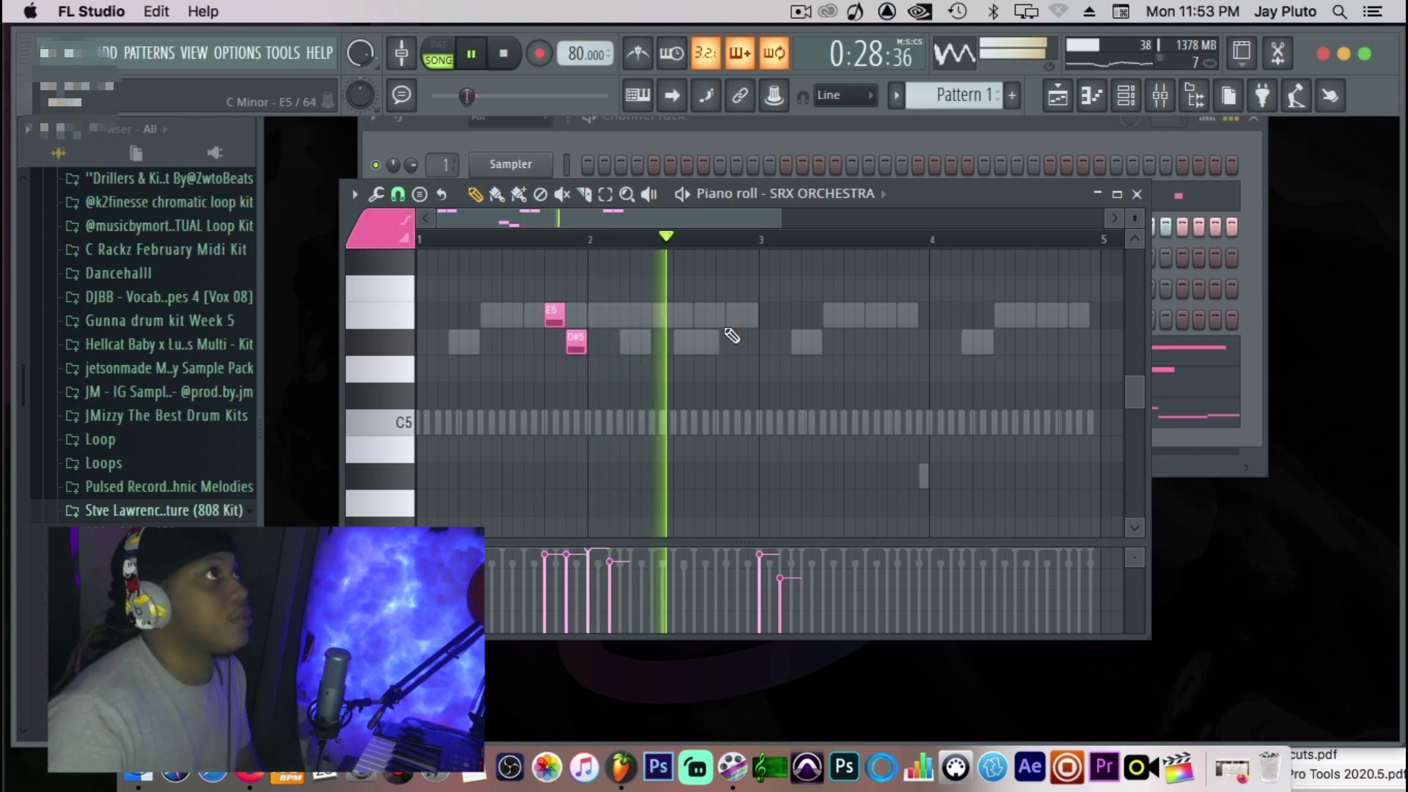
Add an E5 and D#5 at the end of bar 2, and duplicate both closing note pairs into bars 3 and 4.
click(736, 317)
click(745, 342)
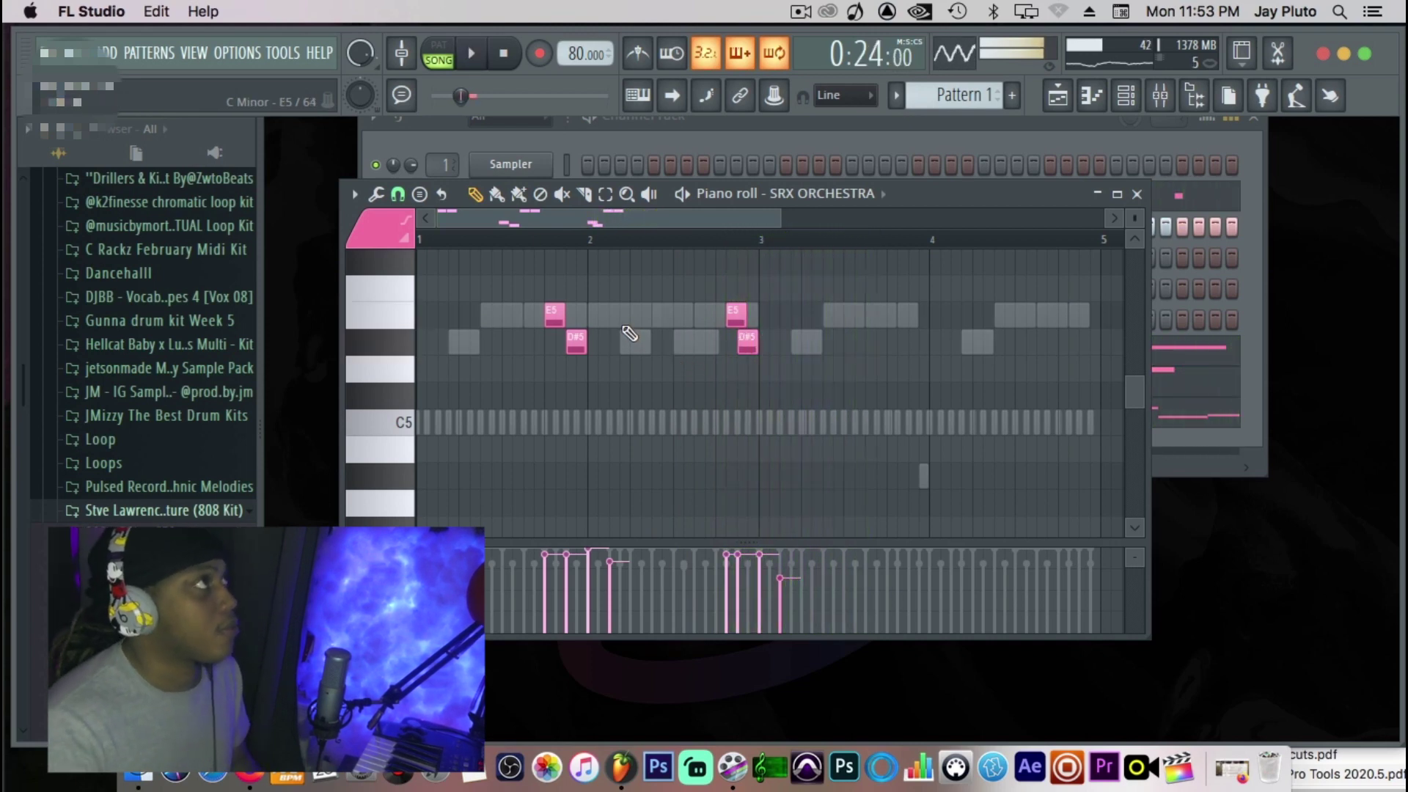
drag(532, 277, 799, 385)
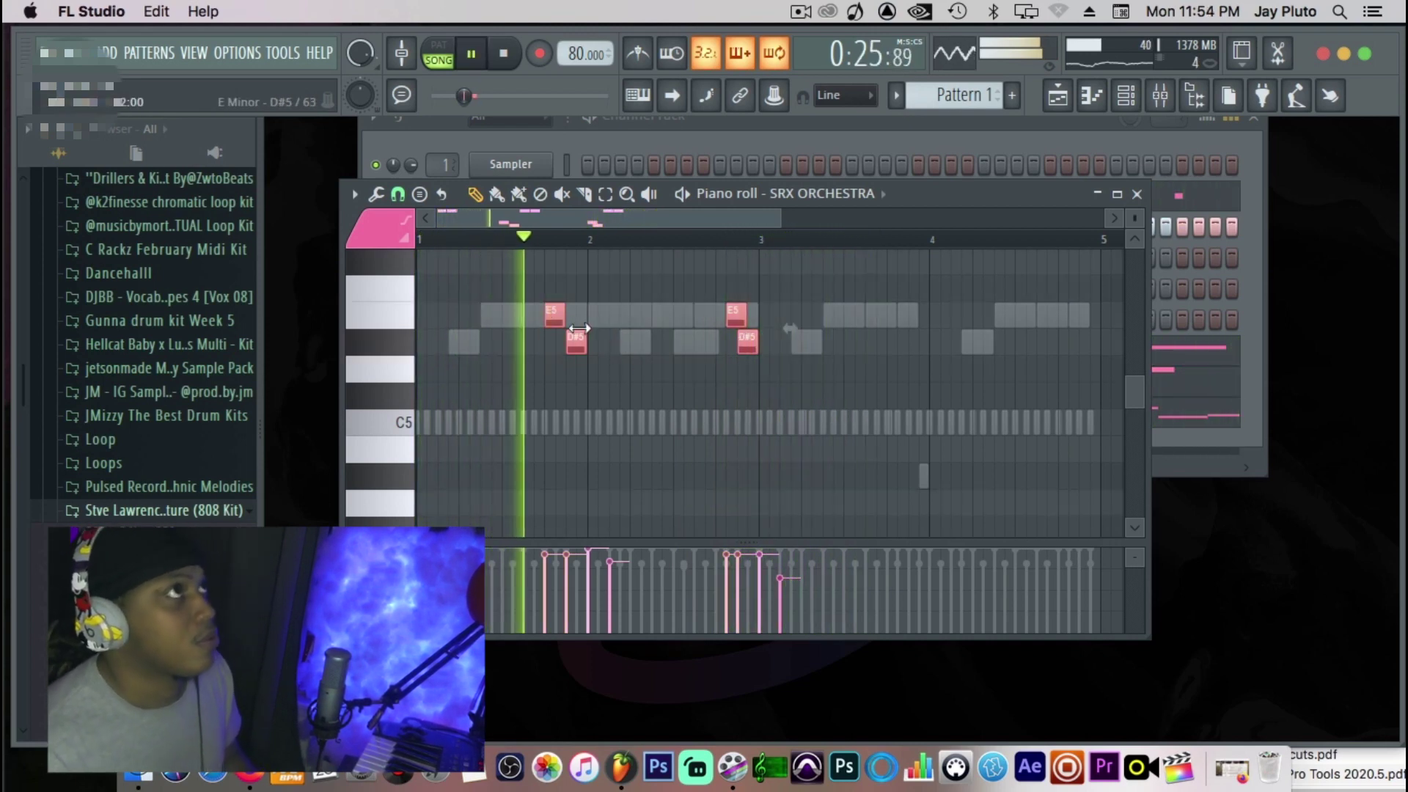
key(ctrl+b)
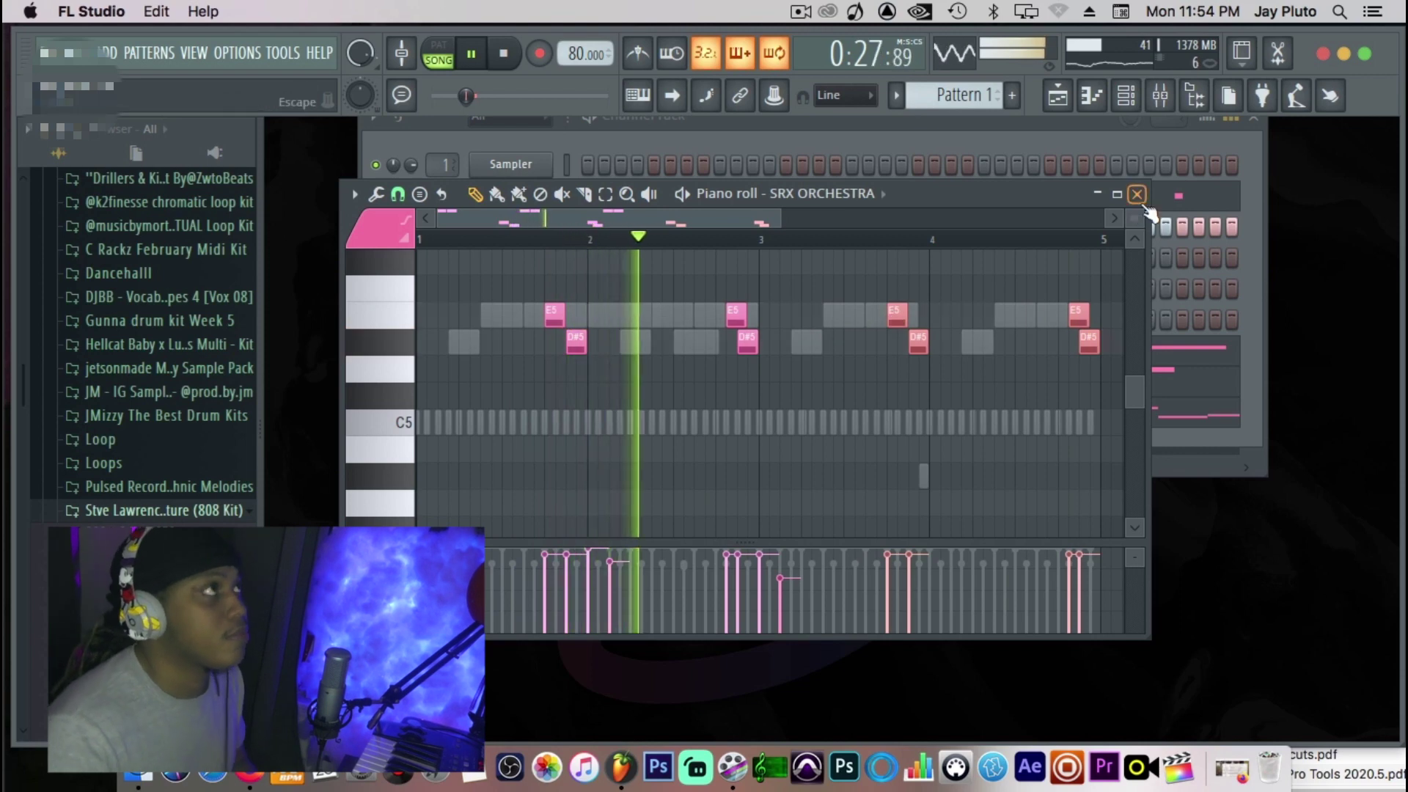
click(1137, 195)
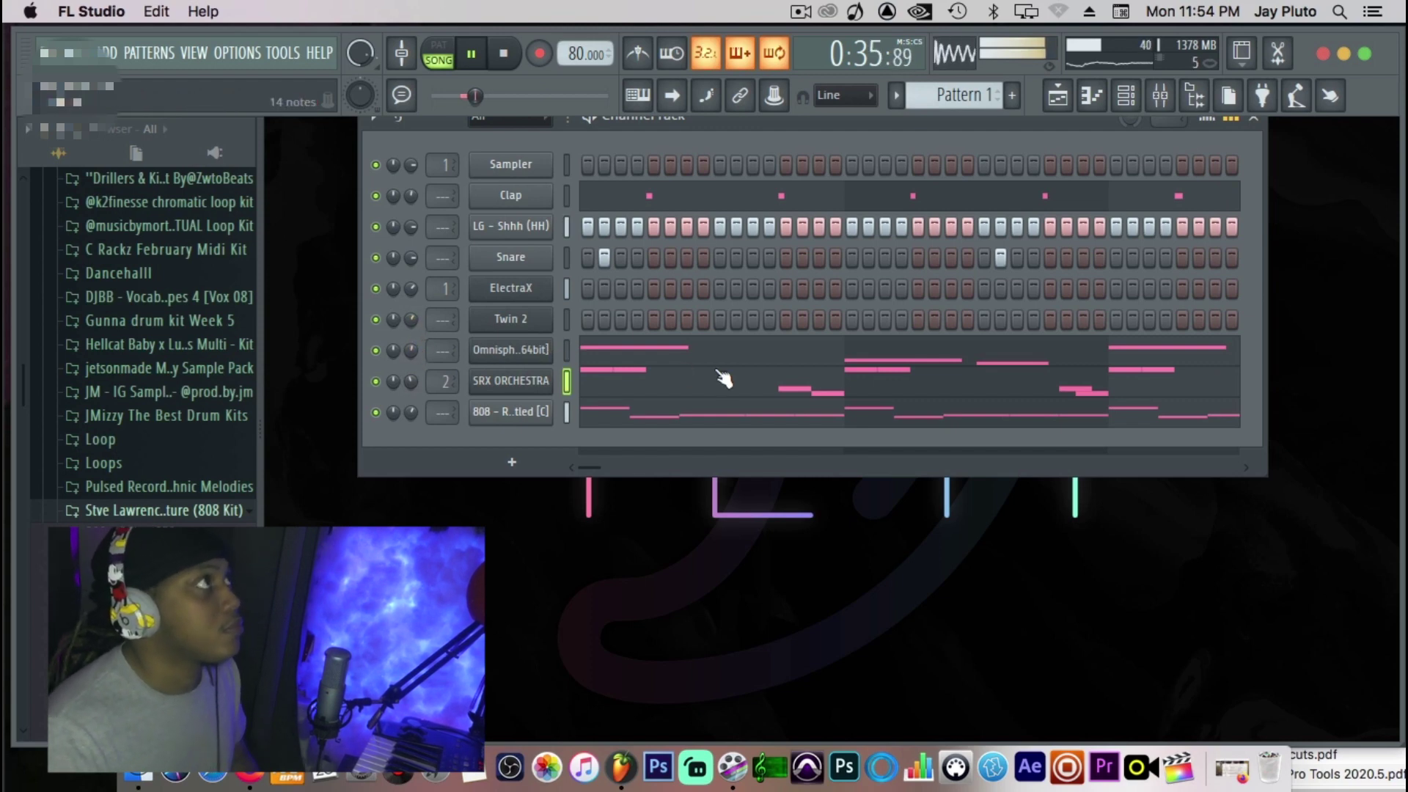
Copy the SRX ORCHESTRA notes into the Twin 2 channel and cut them from SRX ORCHESTRA.
right_click(552, 374)
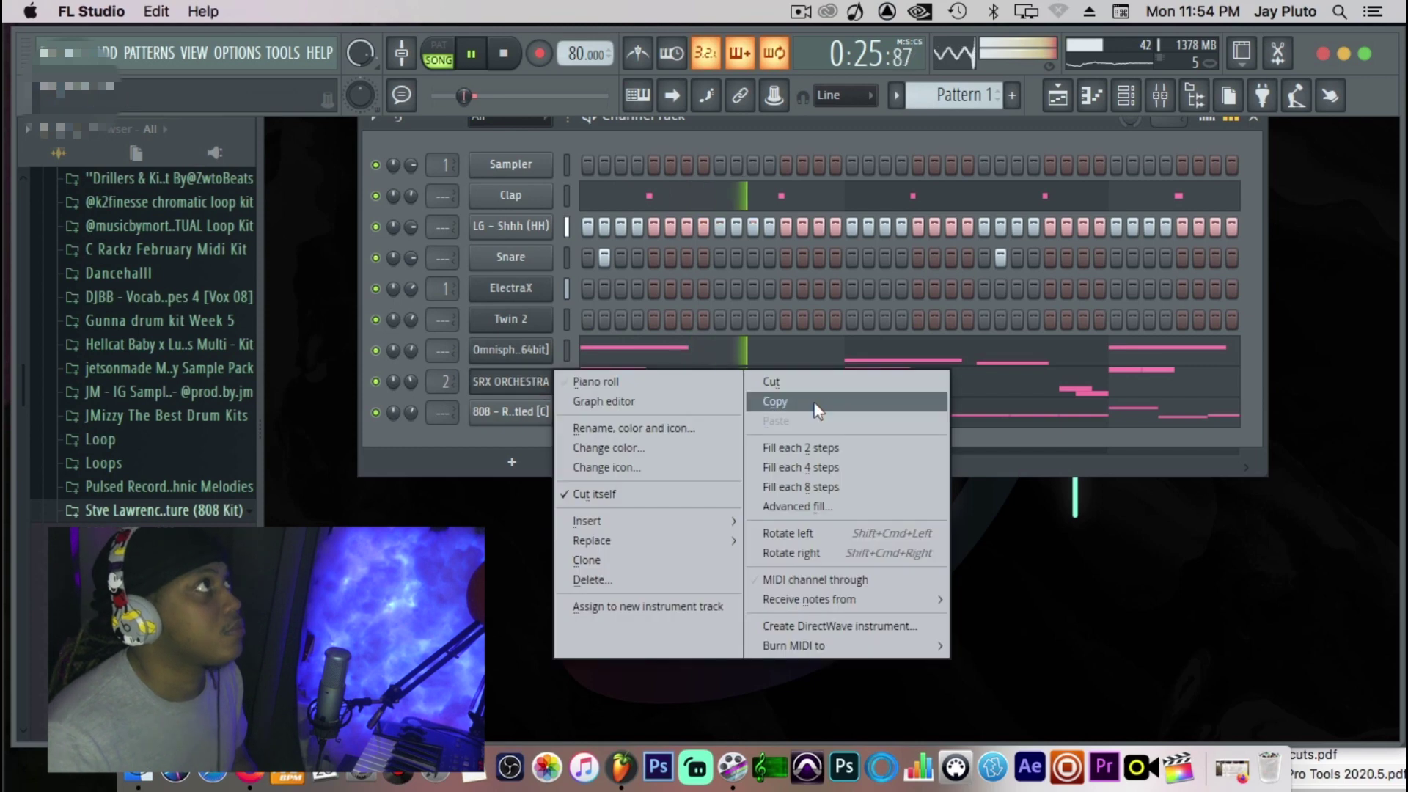
click(799, 406)
right_click(542, 317)
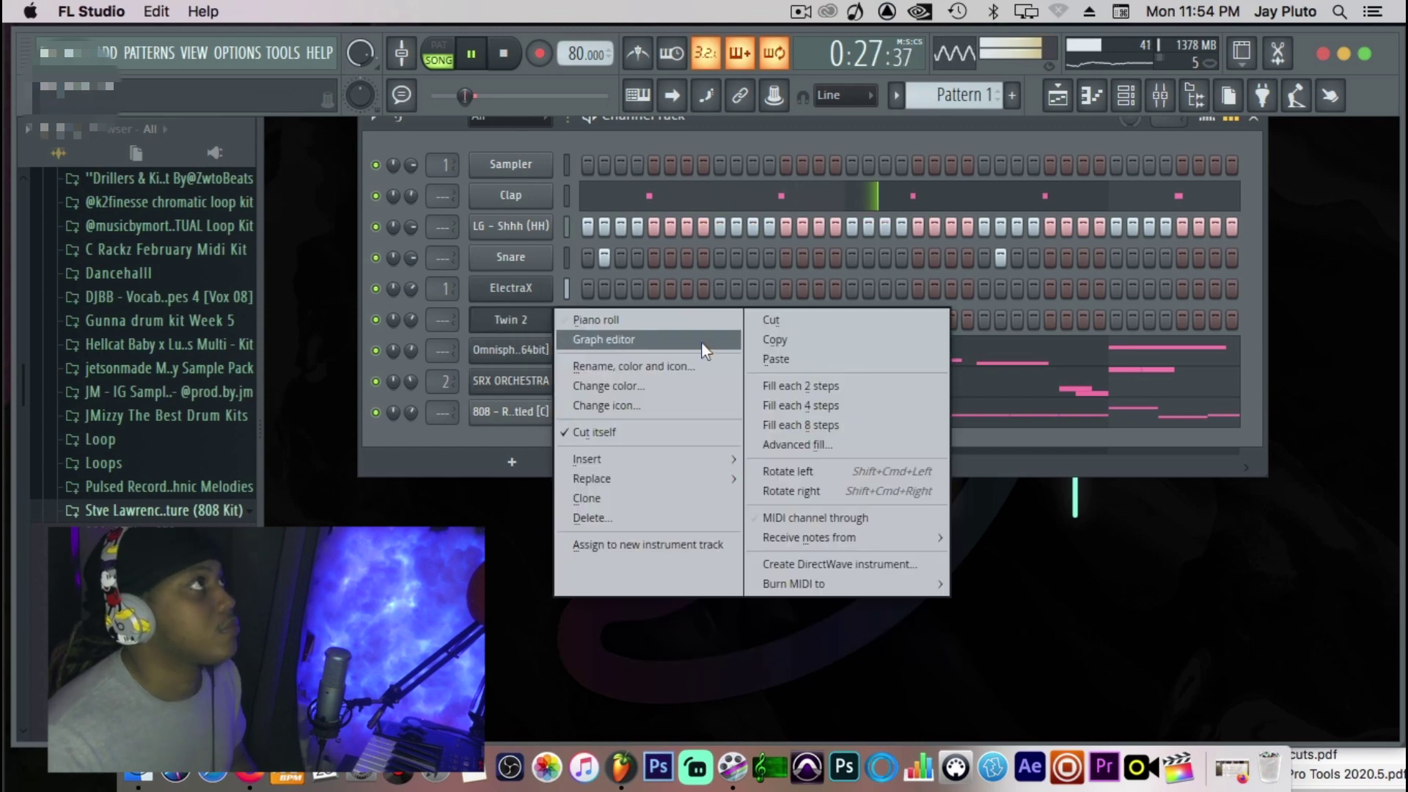
click(774, 357)
right_click(507, 380)
click(776, 390)
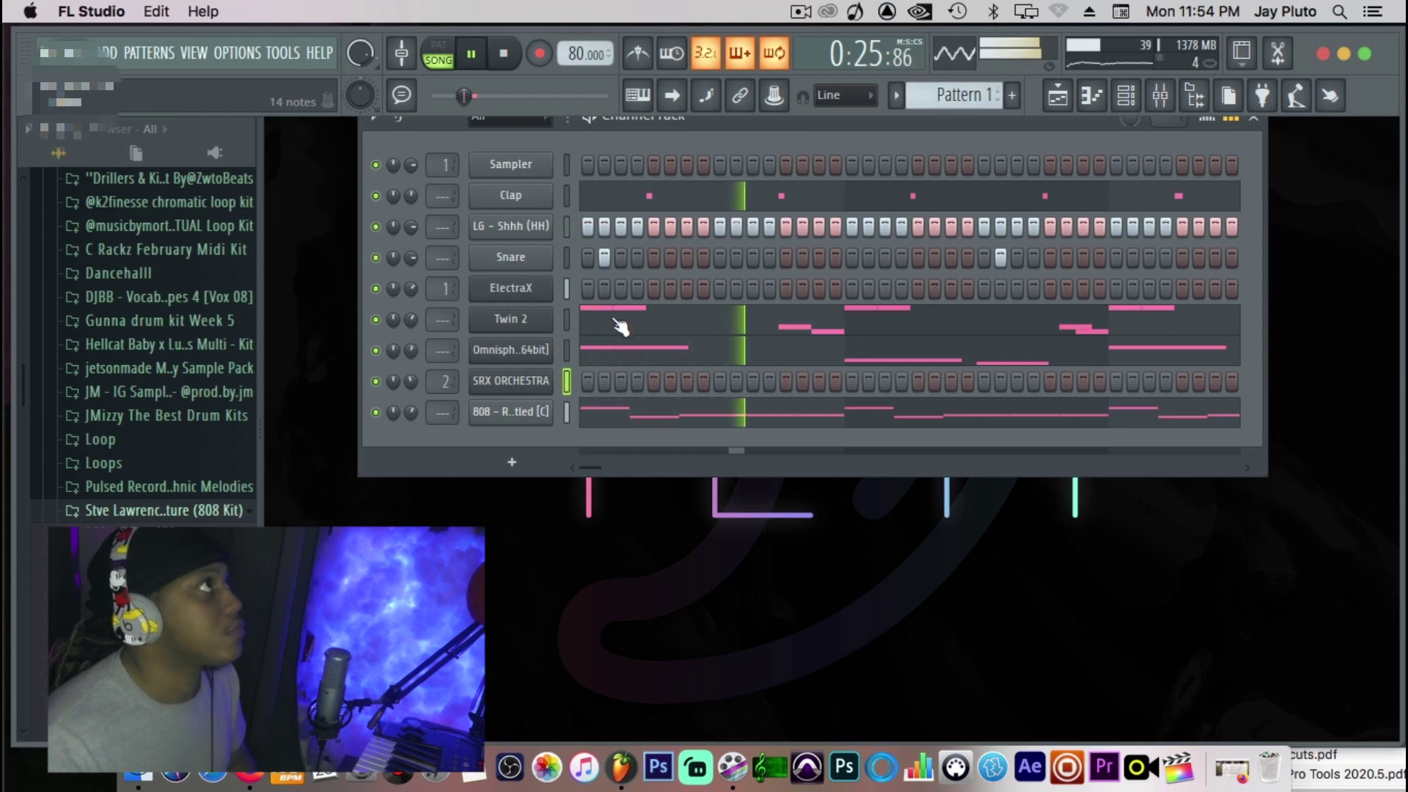
Load the Lead Guitar O preset from Twin 2's Orchestral Other category, and close the plugin window.
click(520, 318)
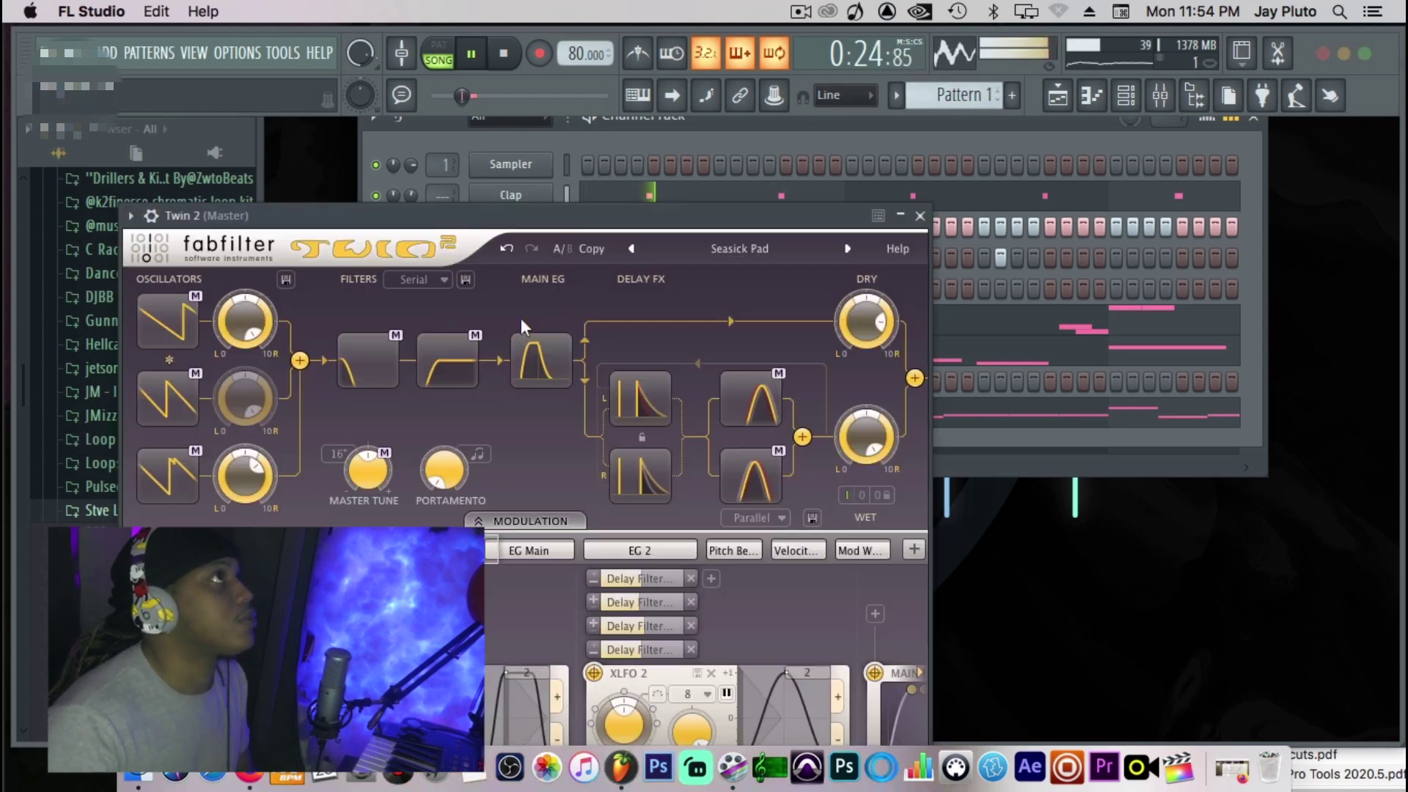
key(space)
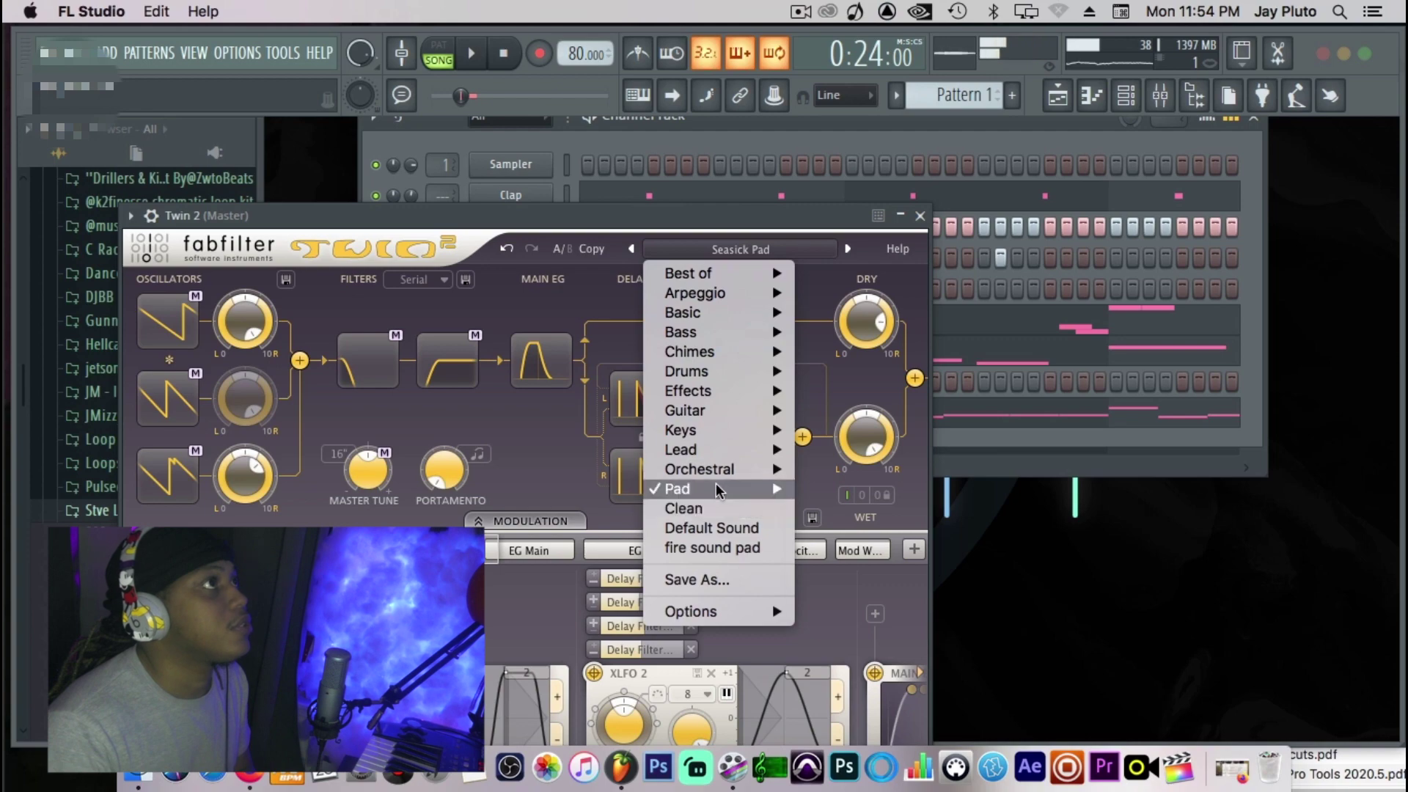
mouse_move(726, 470)
mouse_move(883, 490)
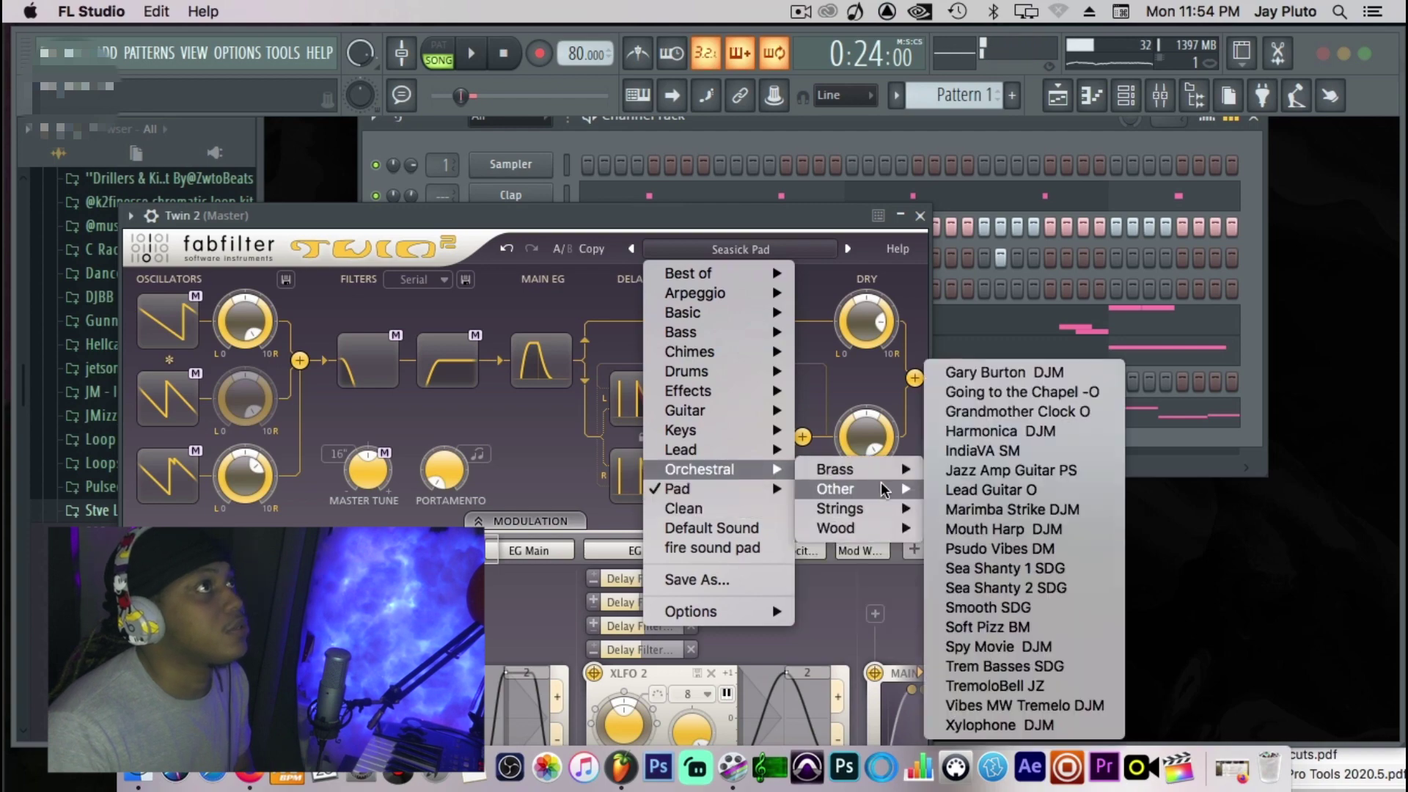
click(1013, 490)
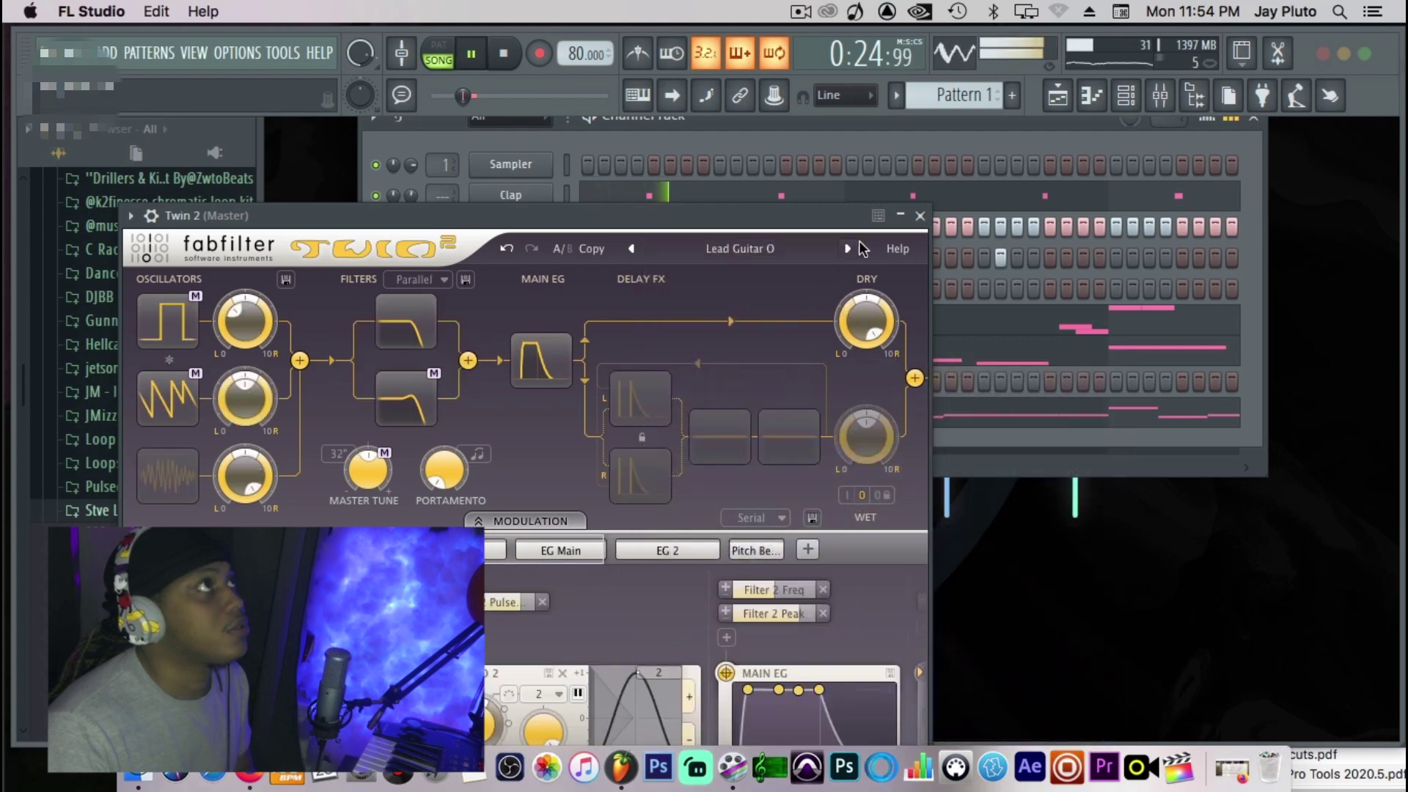
click(921, 215)
In the Twin 2 piano roll, delete the second G#5 in bar 1 and lengthen the first to half a bar.
click(855, 327)
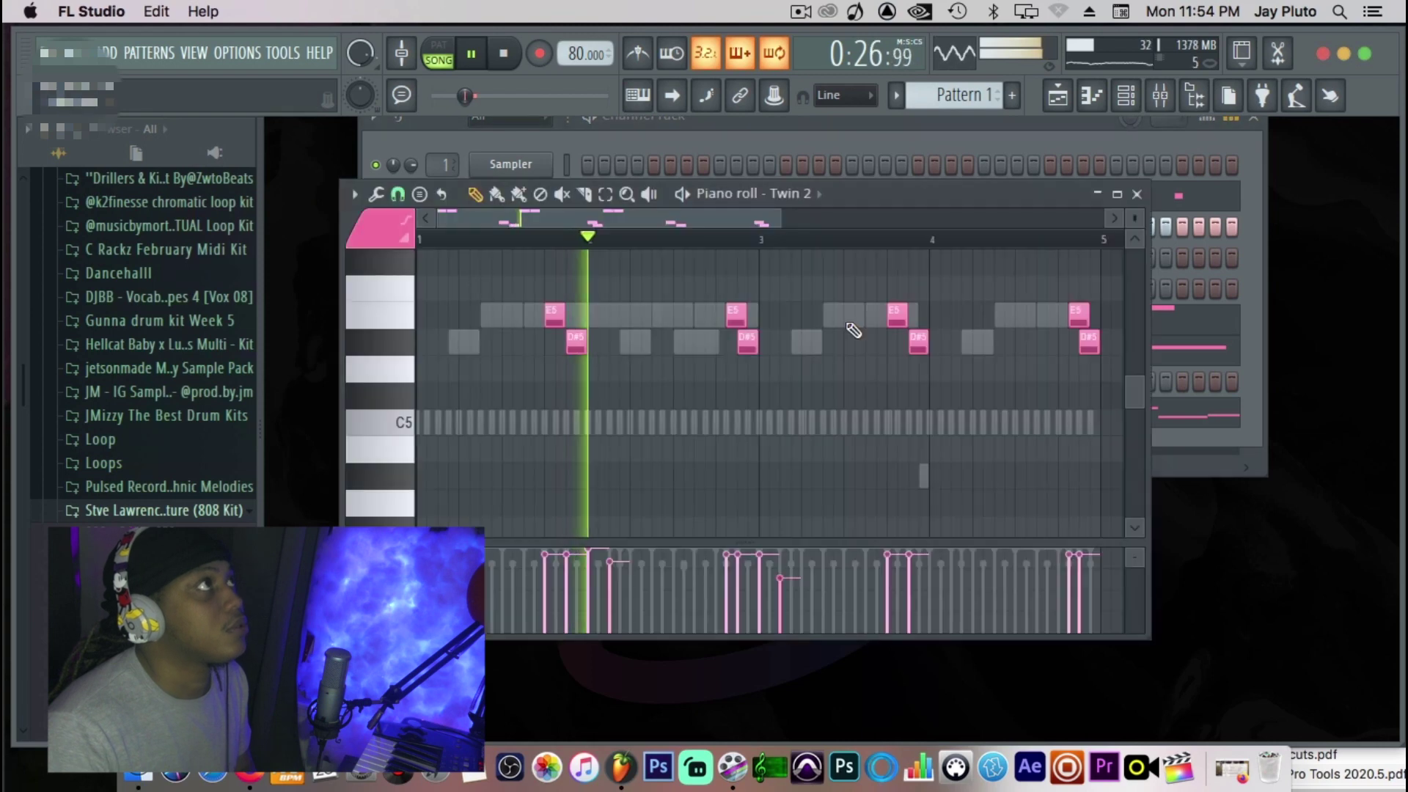
scroll(655, 462, up, 3)
scroll(655, 462, down, 3)
scroll(655, 462, up, 3)
key(space)
key(space)
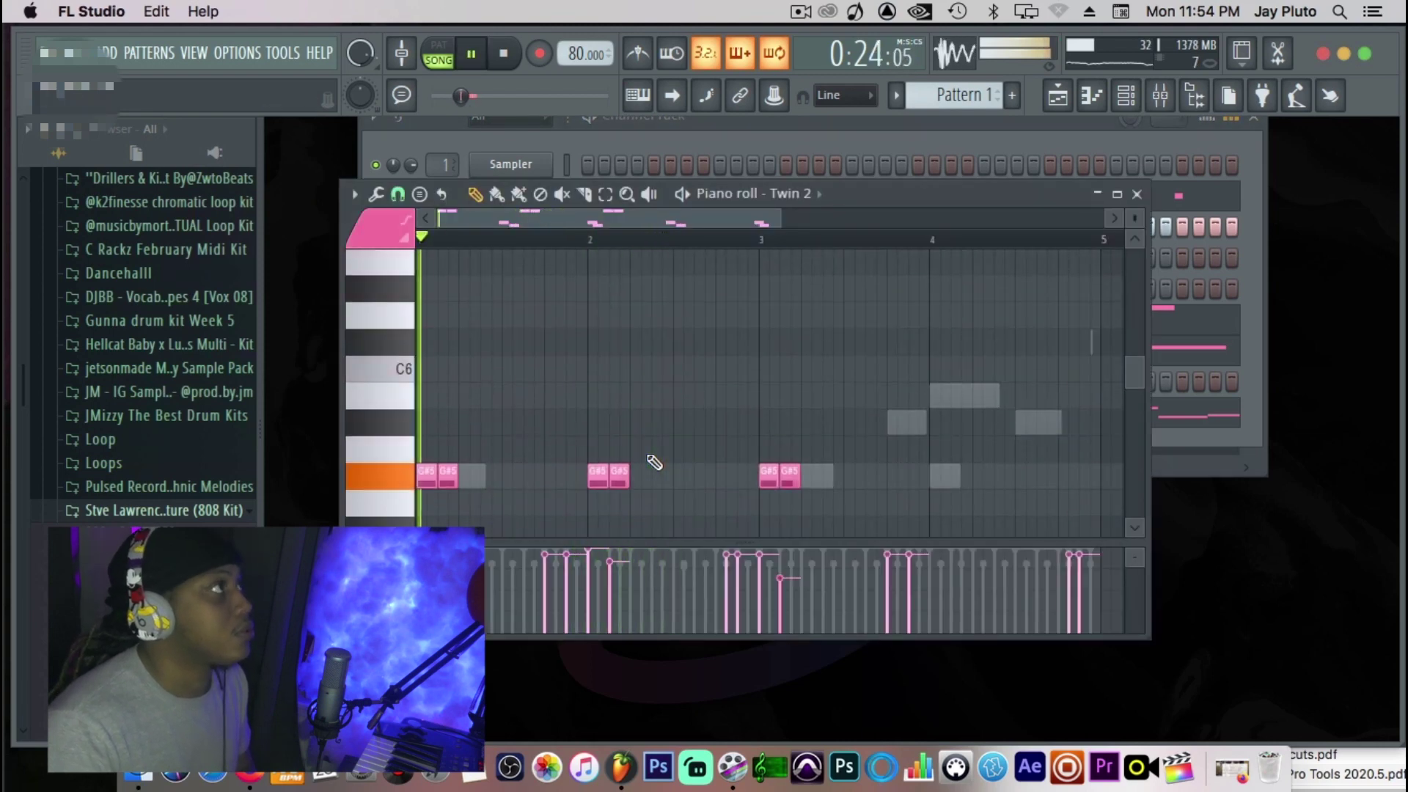
key(space)
right_click(447, 479)
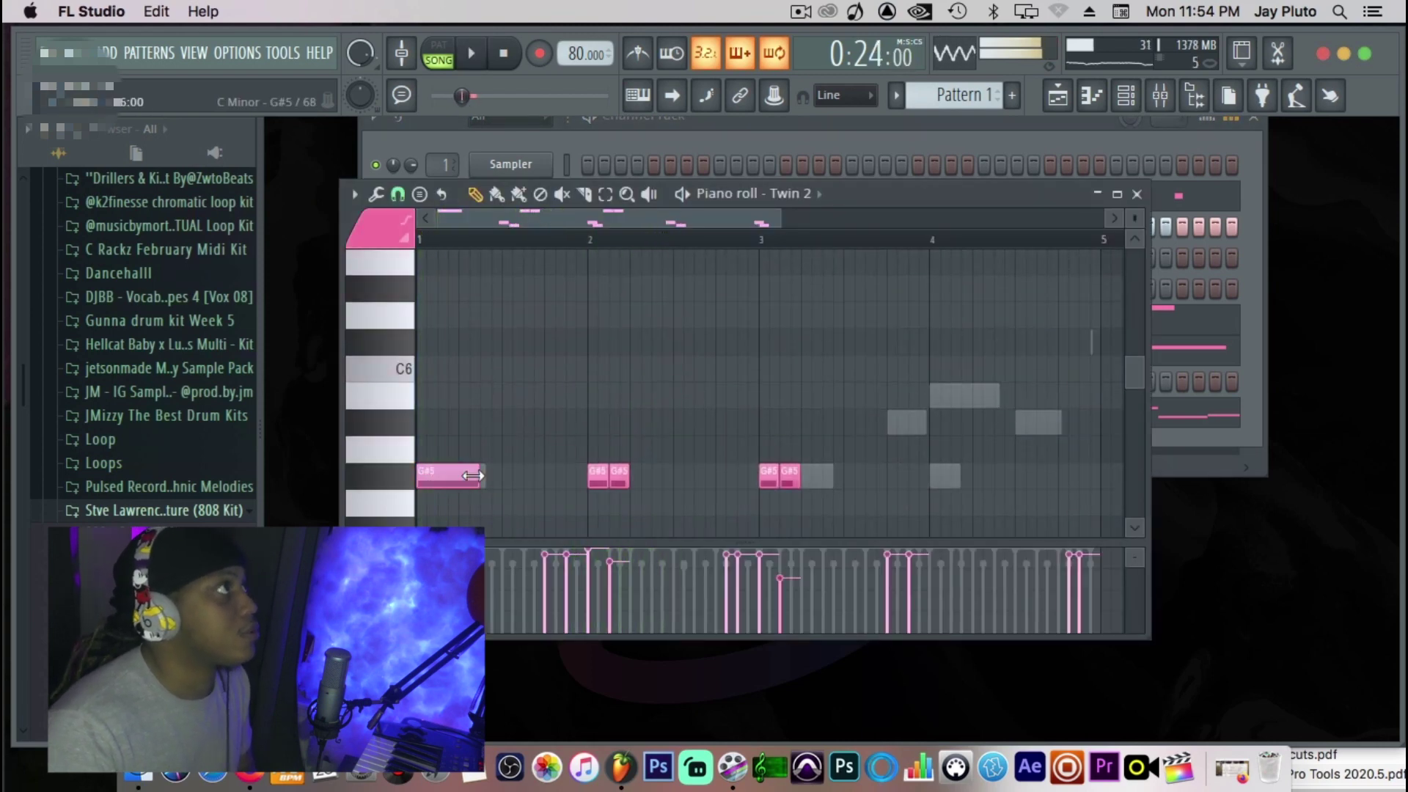
scroll(486, 478, down, 3)
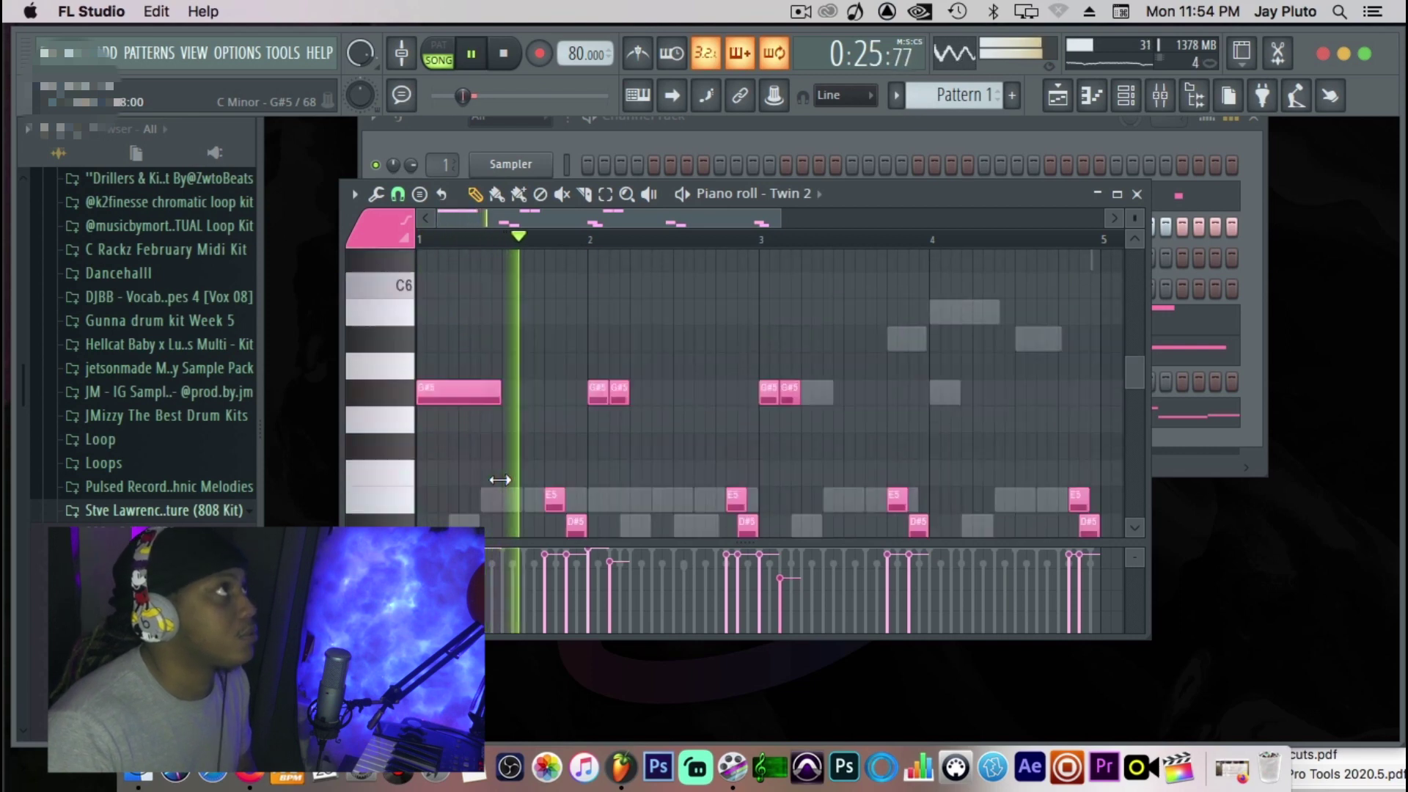
Play back the Twin 2 melody and compare its upper and lower notes across the four bars.
scroll(502, 478, up, 3)
scroll(503, 477, down, 3)
scroll(506, 478, up, 3)
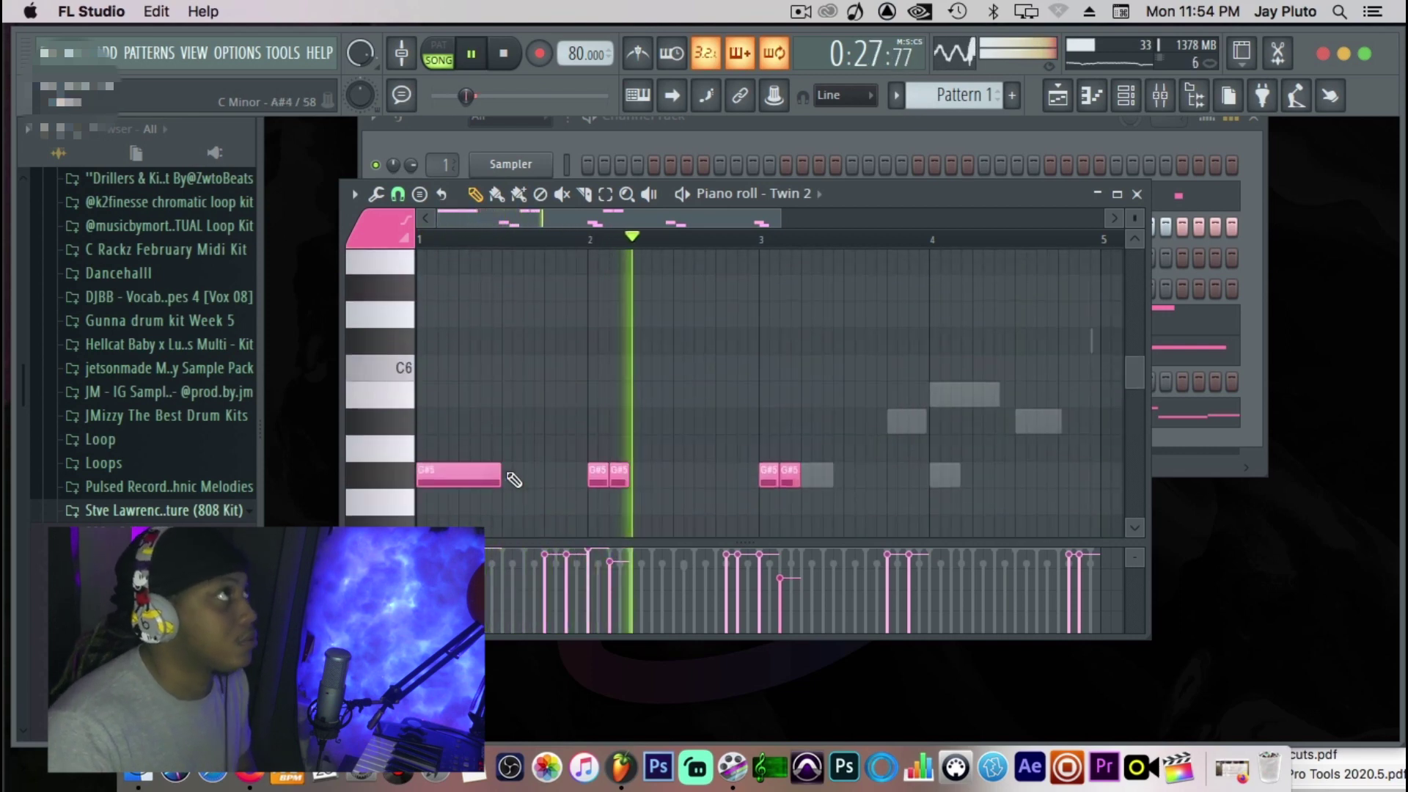
scroll(513, 470, down, 3)
key(space)
scroll(592, 378, up, 3)
scroll(597, 360, down, 3)
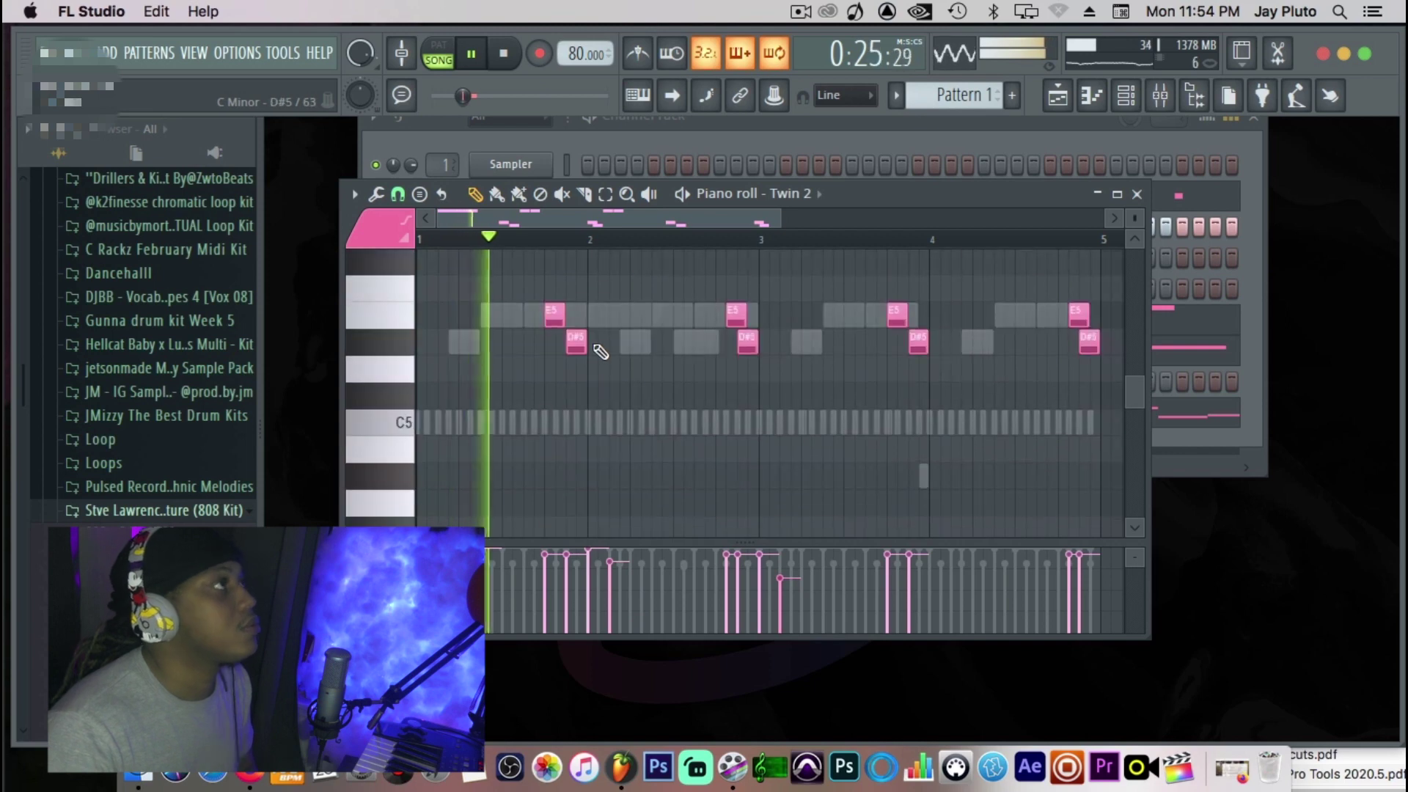
scroll(597, 356, up, 3)
scroll(598, 370, down, 3)
scroll(599, 372, up, 3)
scroll(597, 372, down, 3)
key(space)
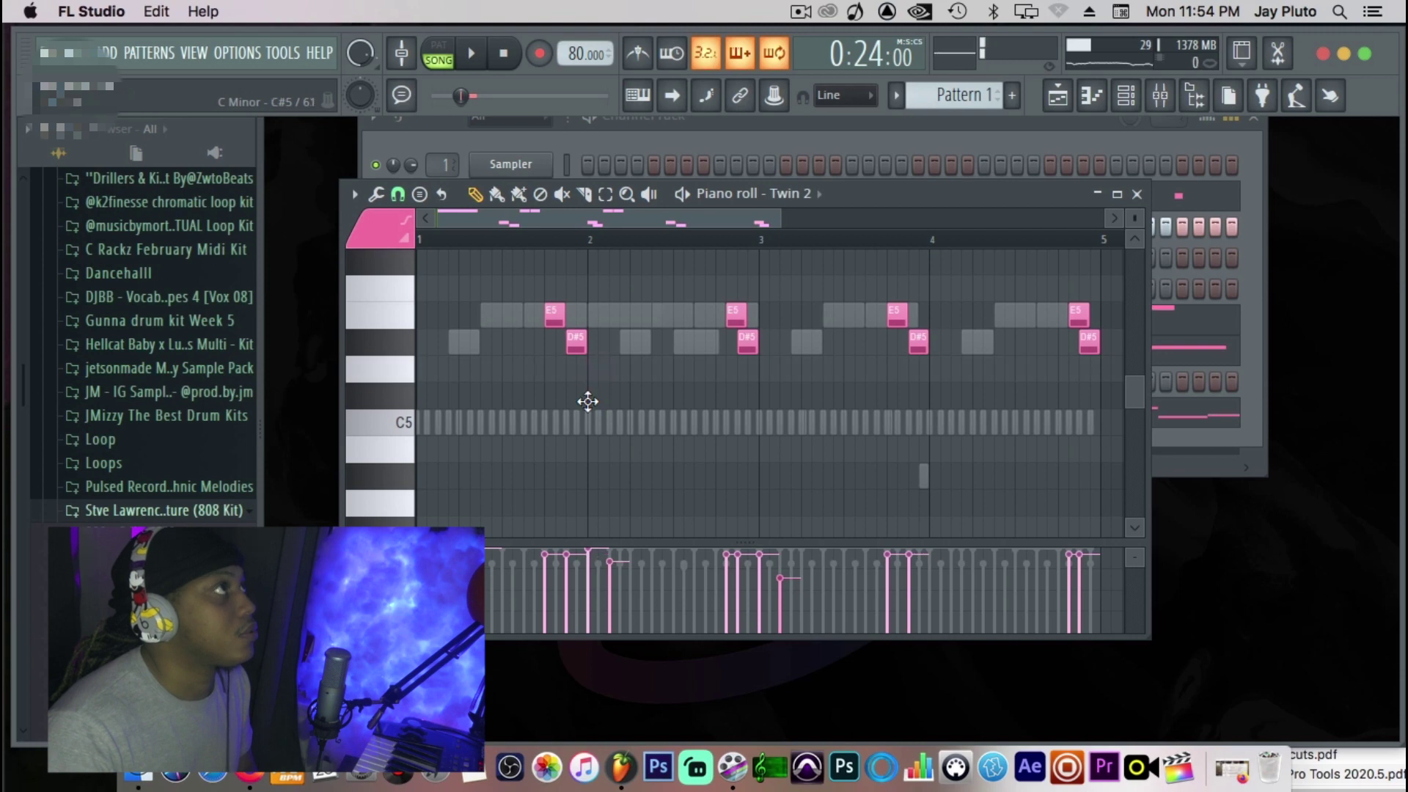
Replace the G#5 pair opening bar 2 with a half-bar C#5 followed by a long D#5.
drag(608, 396, 660, 396)
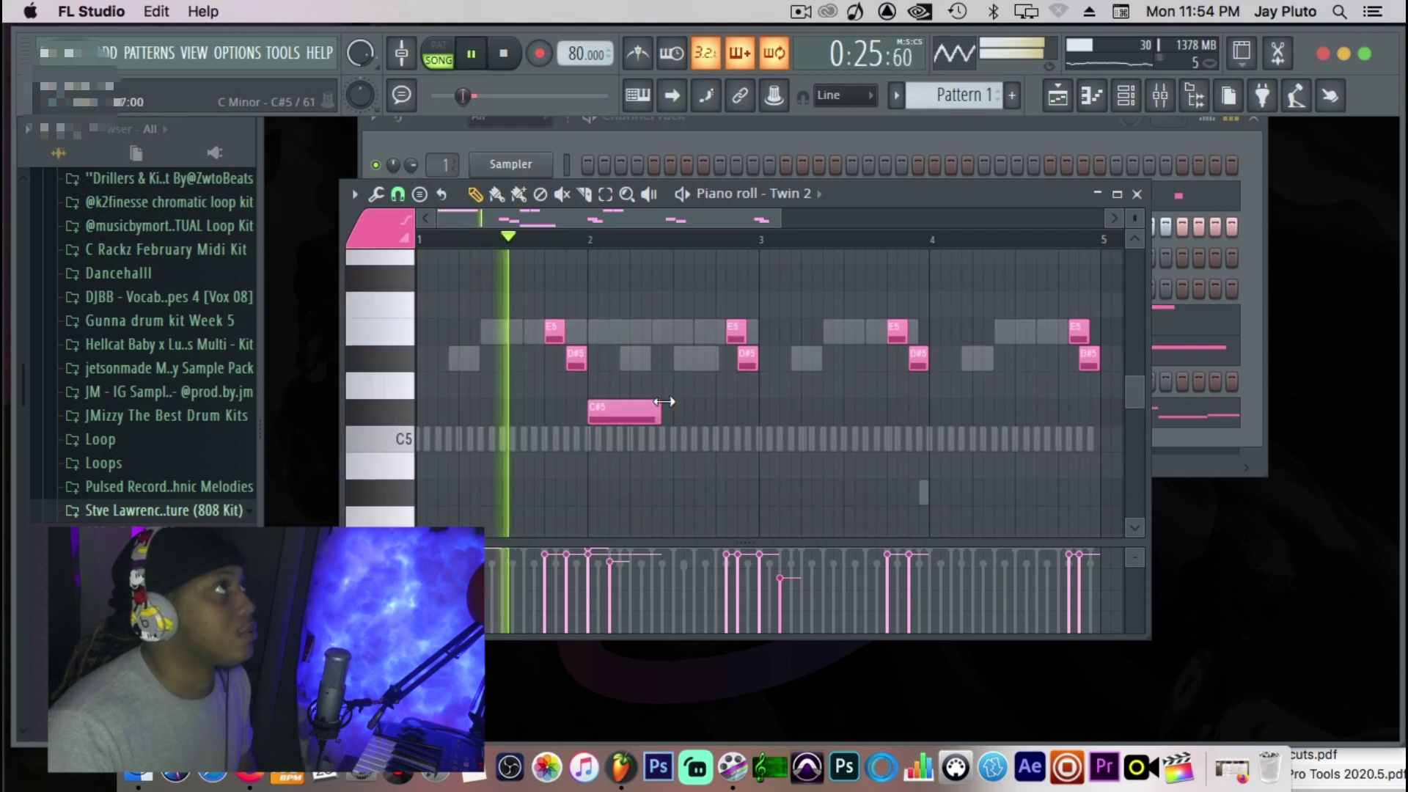
scroll(634, 322, up, 4)
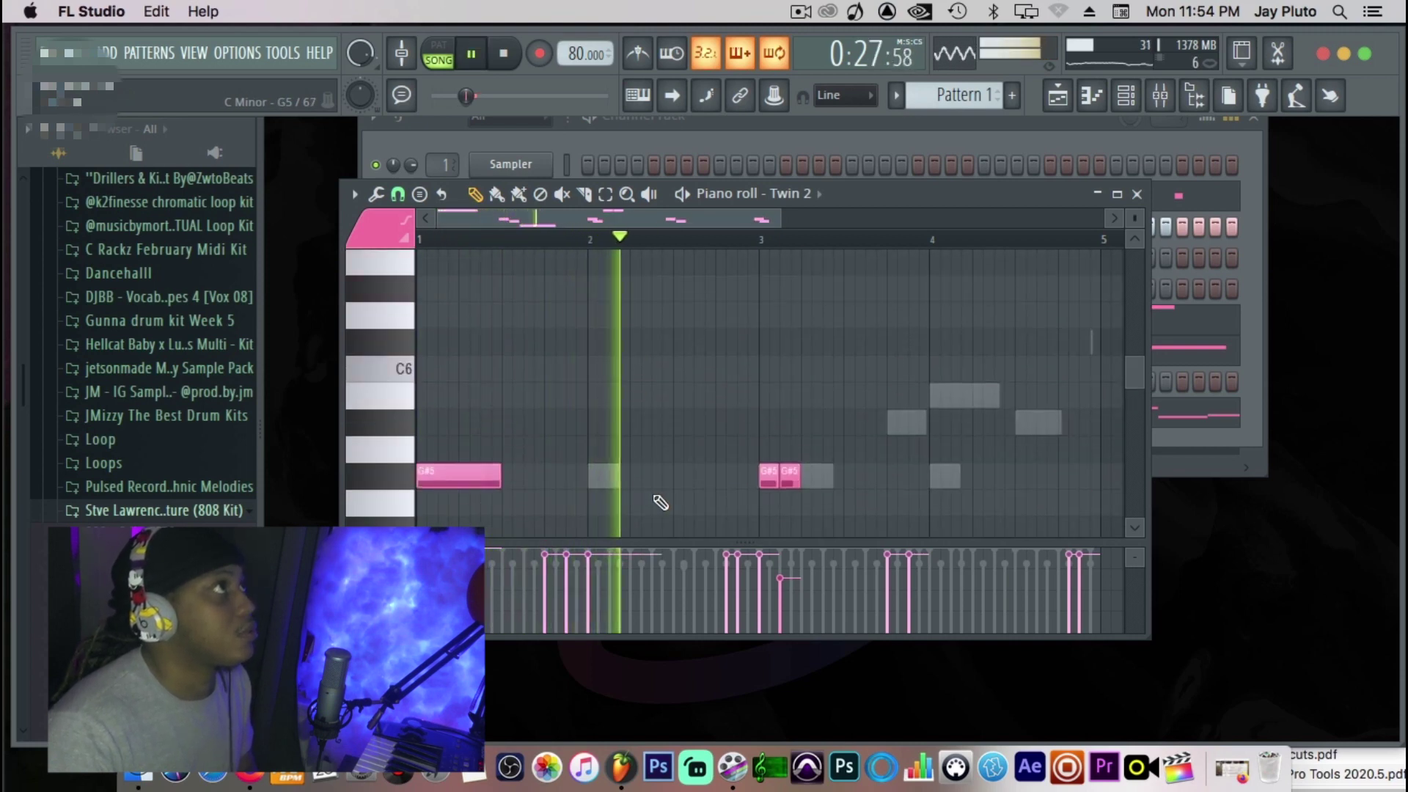
scroll(668, 484, down, 4)
key(space)
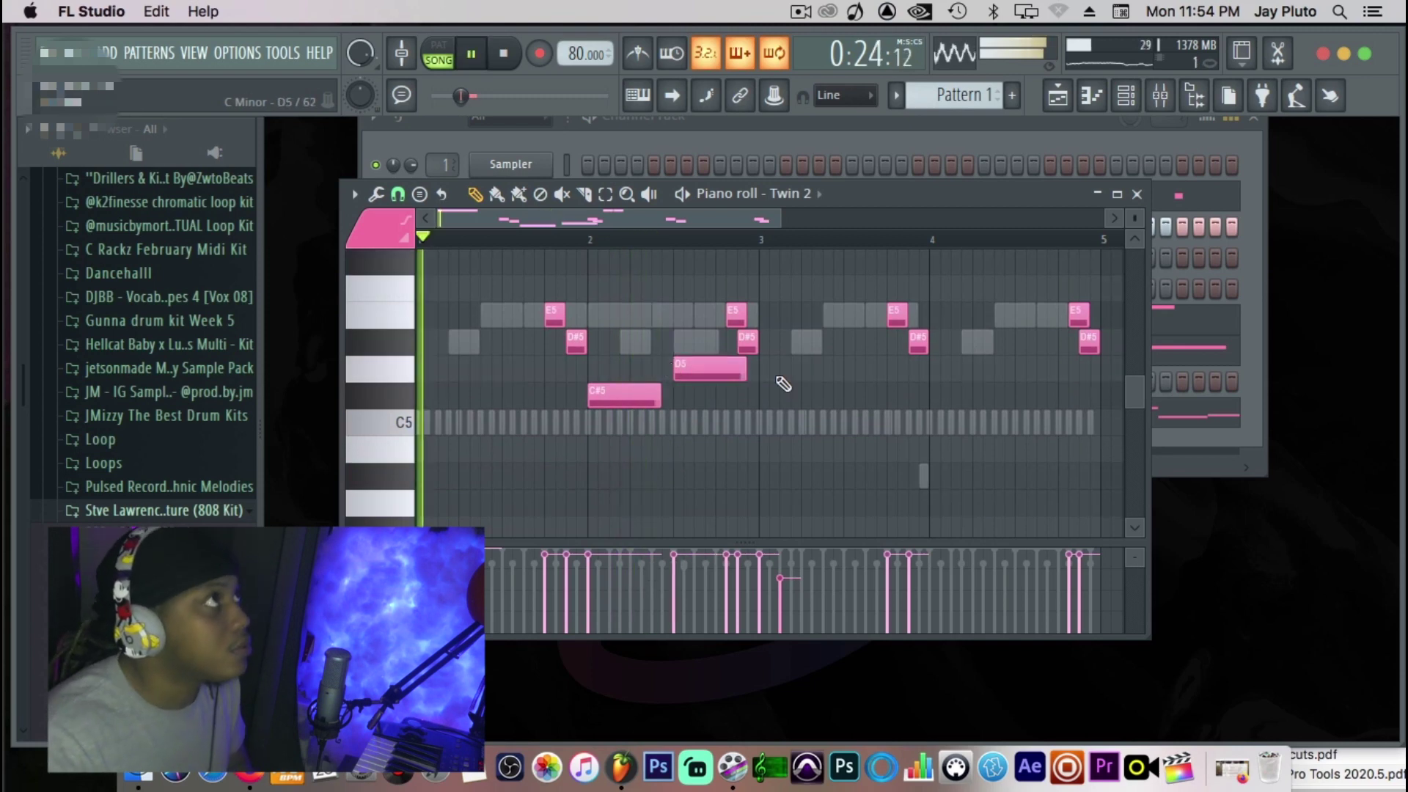
drag(702, 368, 701, 346)
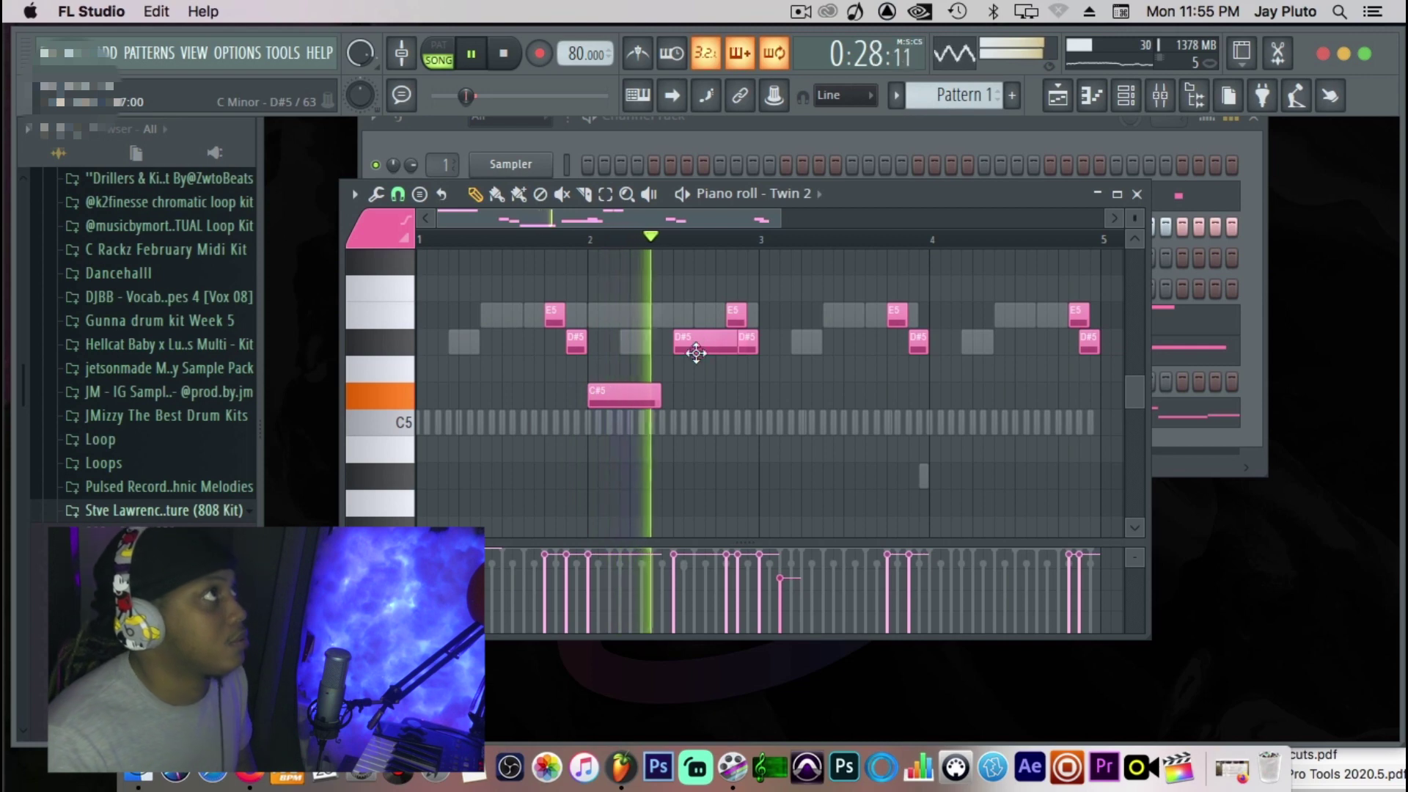
drag(659, 397, 676, 398)
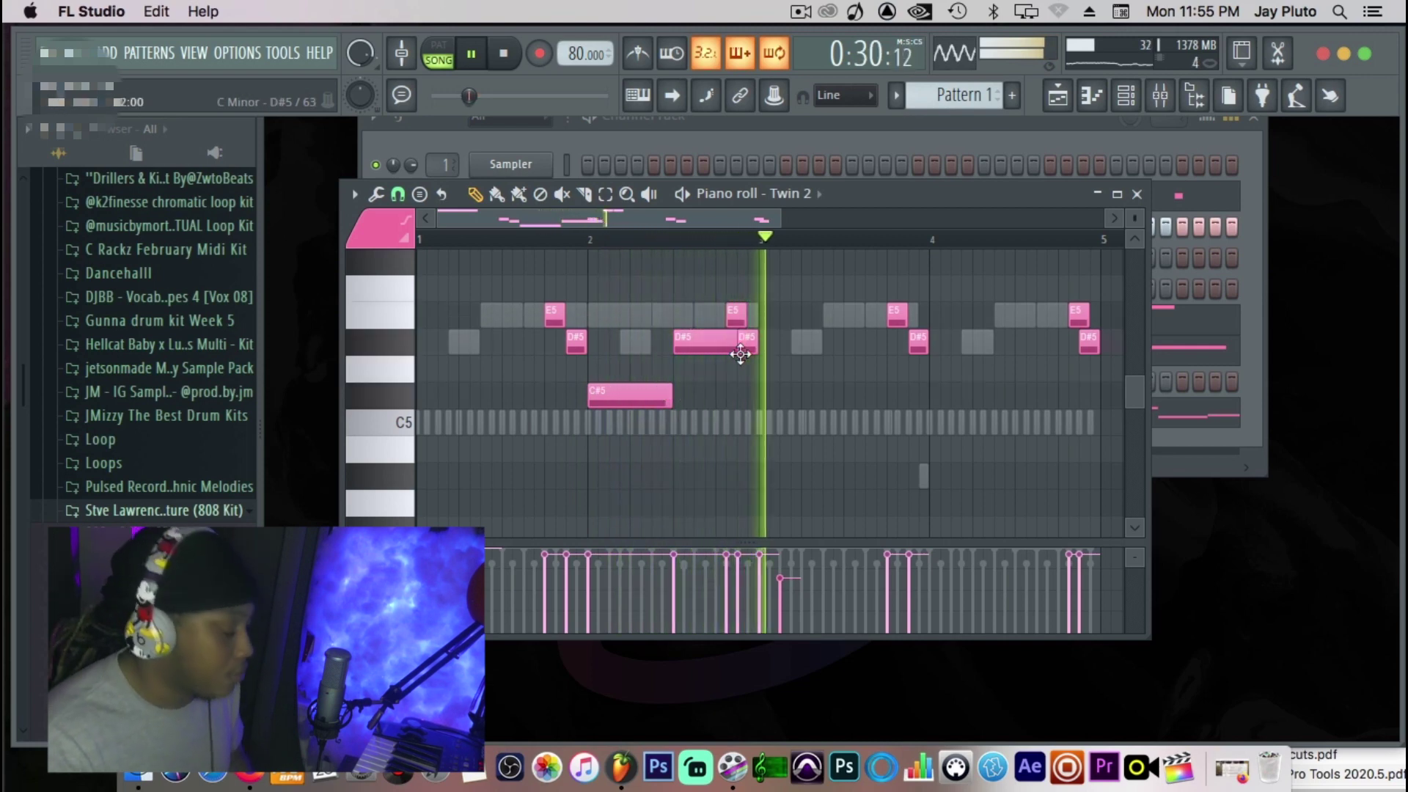
Apply quick legato to the long D#5 in bar 2 so it ends where the following E5 begins.
key(space)
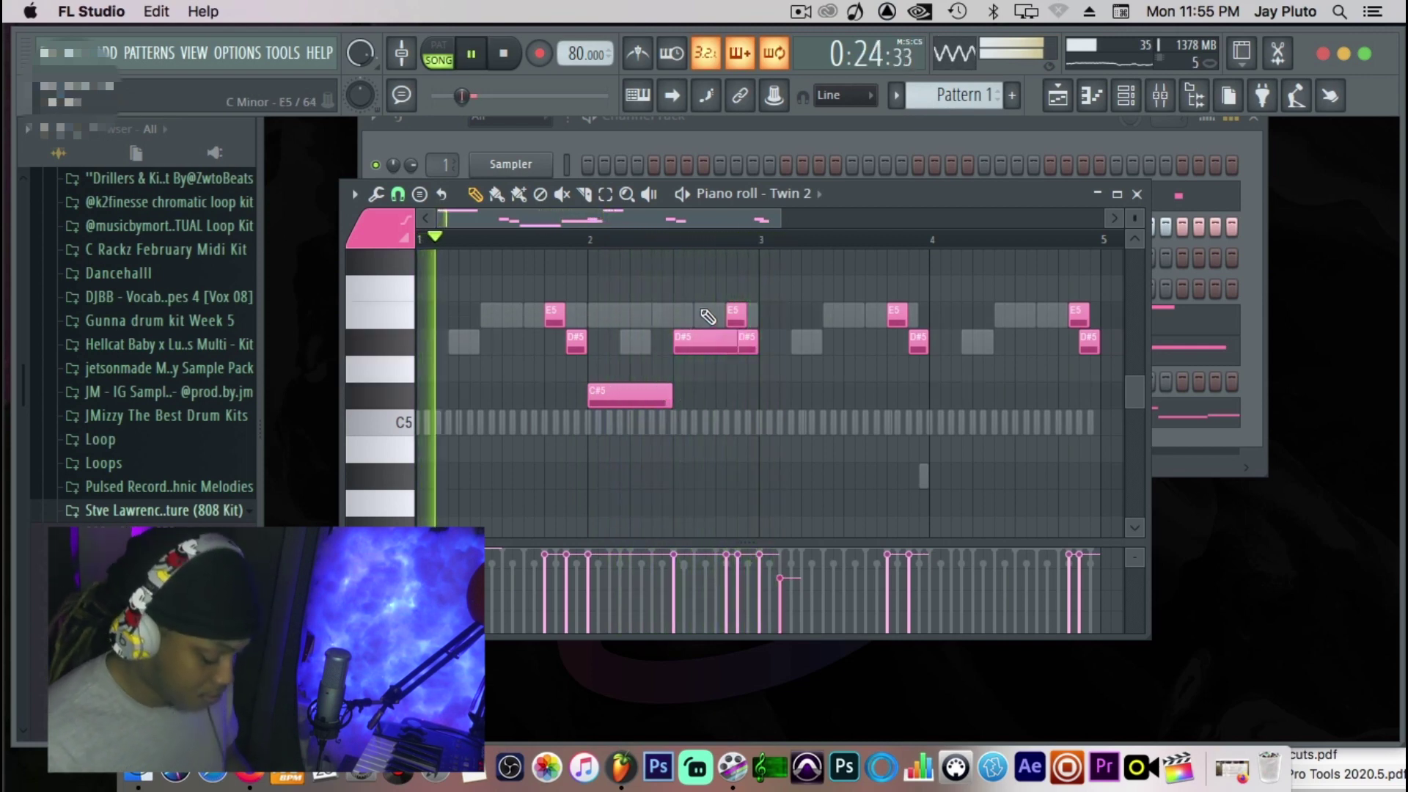
drag(701, 310, 701, 456)
key(super+l)
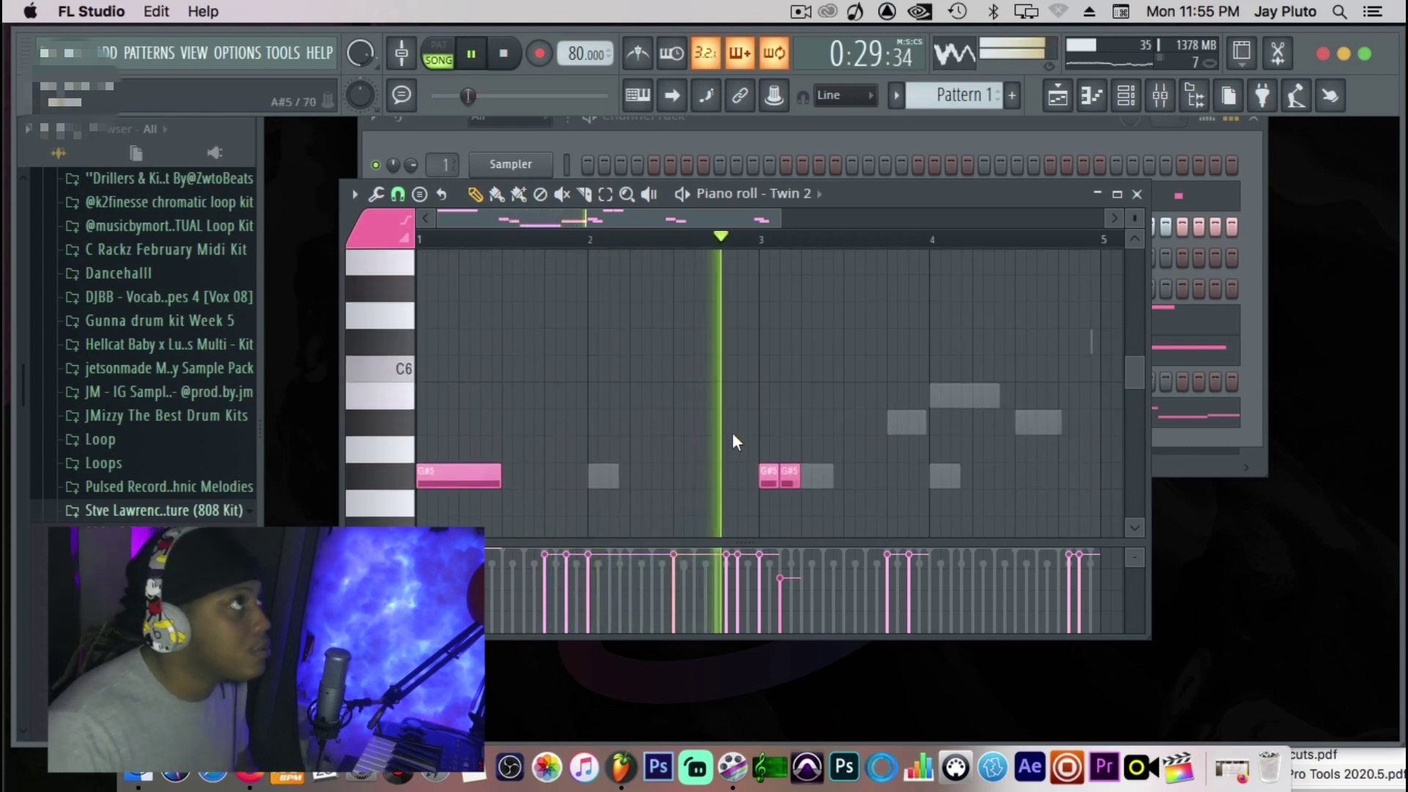
Delete both G#5 notes at the start of bar 3 in the Twin 2 melody.
scroll(753, 399, up, 5)
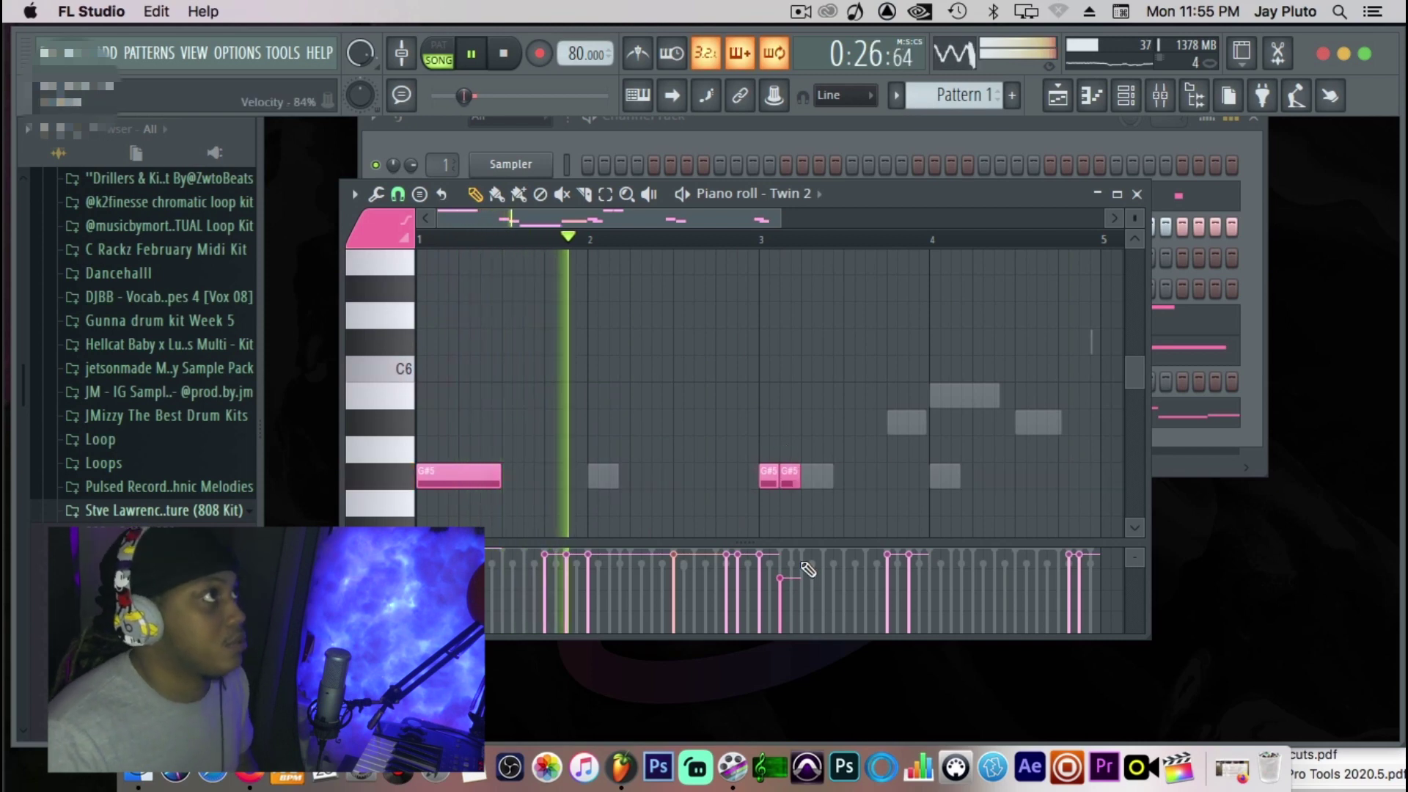
right_click(789, 483)
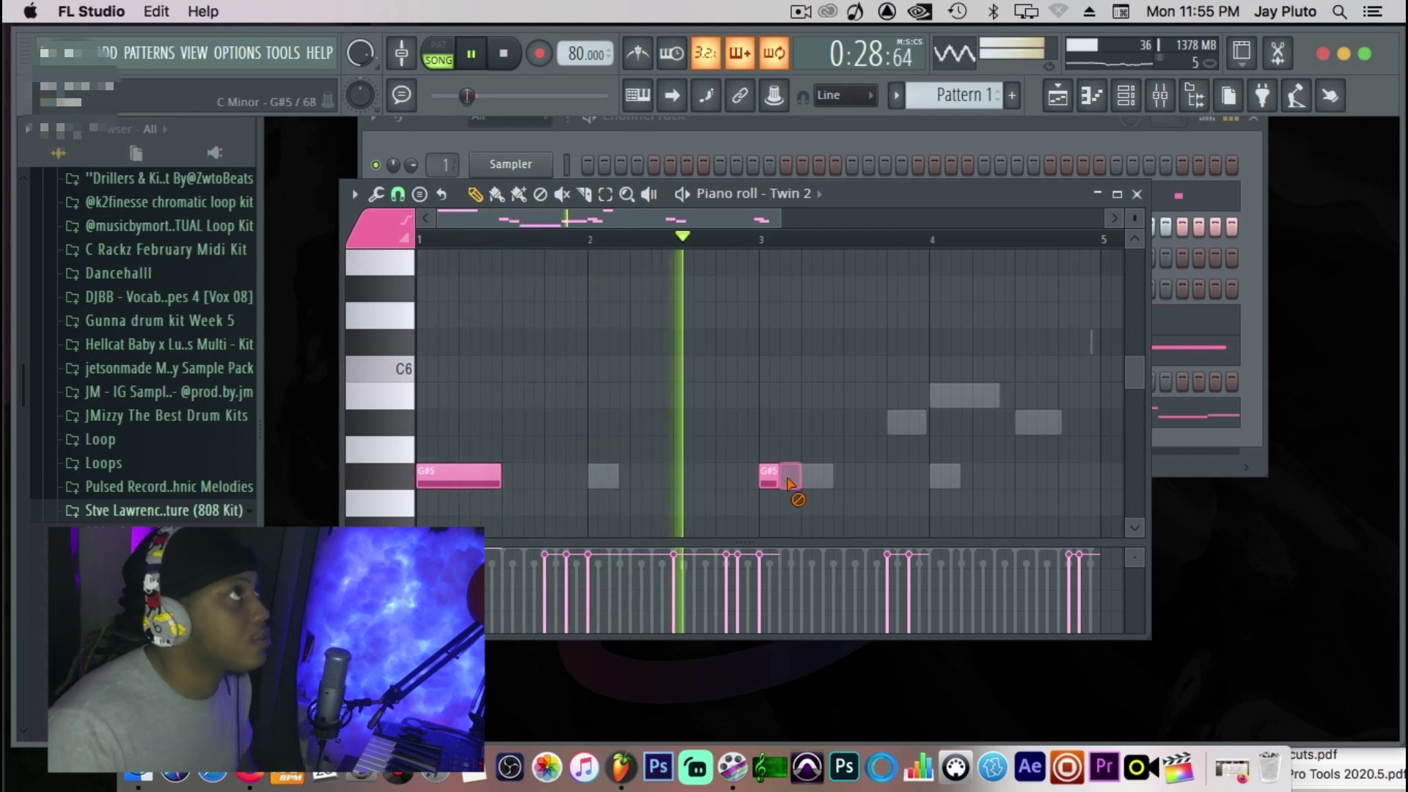
right_click(768, 480)
scroll(650, 487, down, 4)
scroll(653, 490, up, 3)
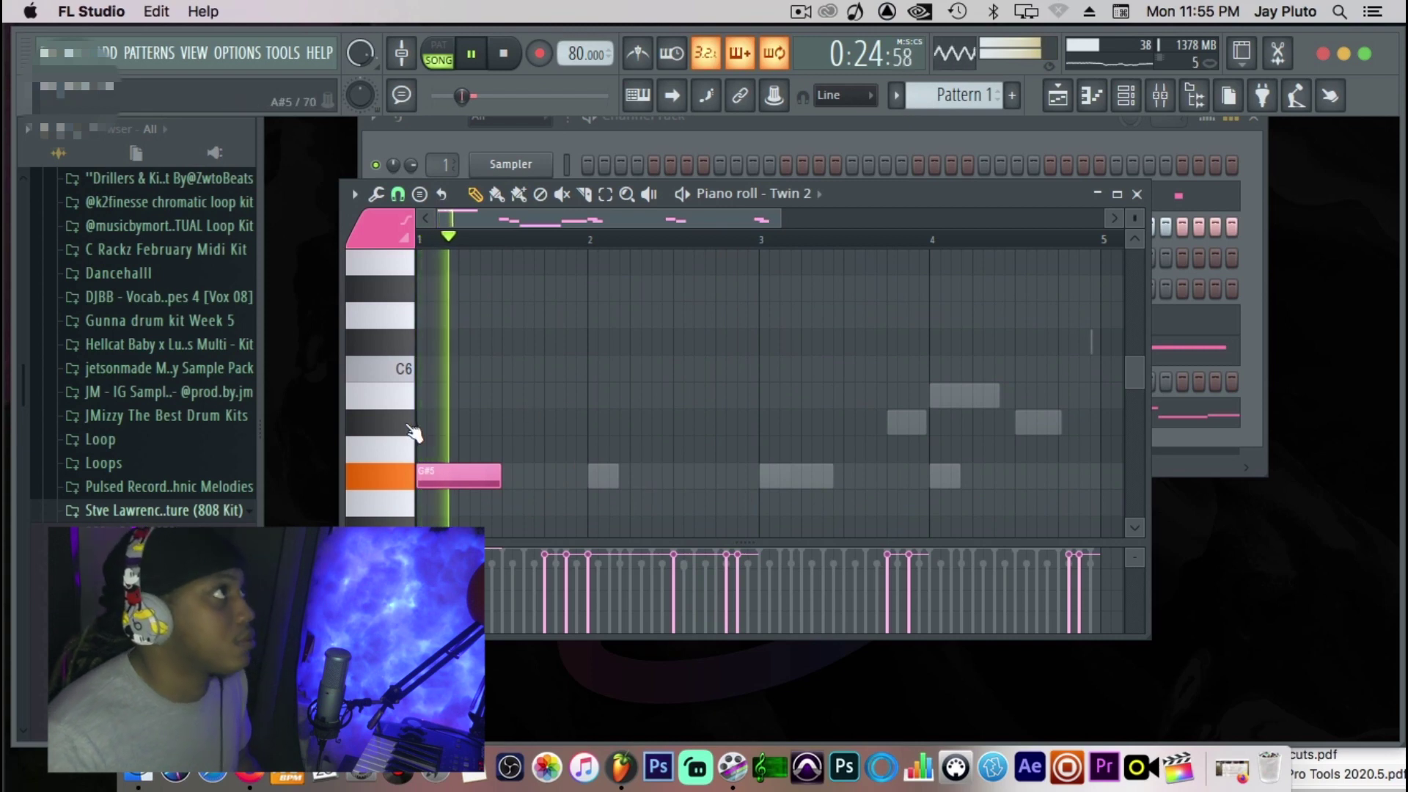
Shorten the G#5 that opens bar 1 of the Twin 2 melody to about a quarter of a bar.
drag(432, 379, 761, 503)
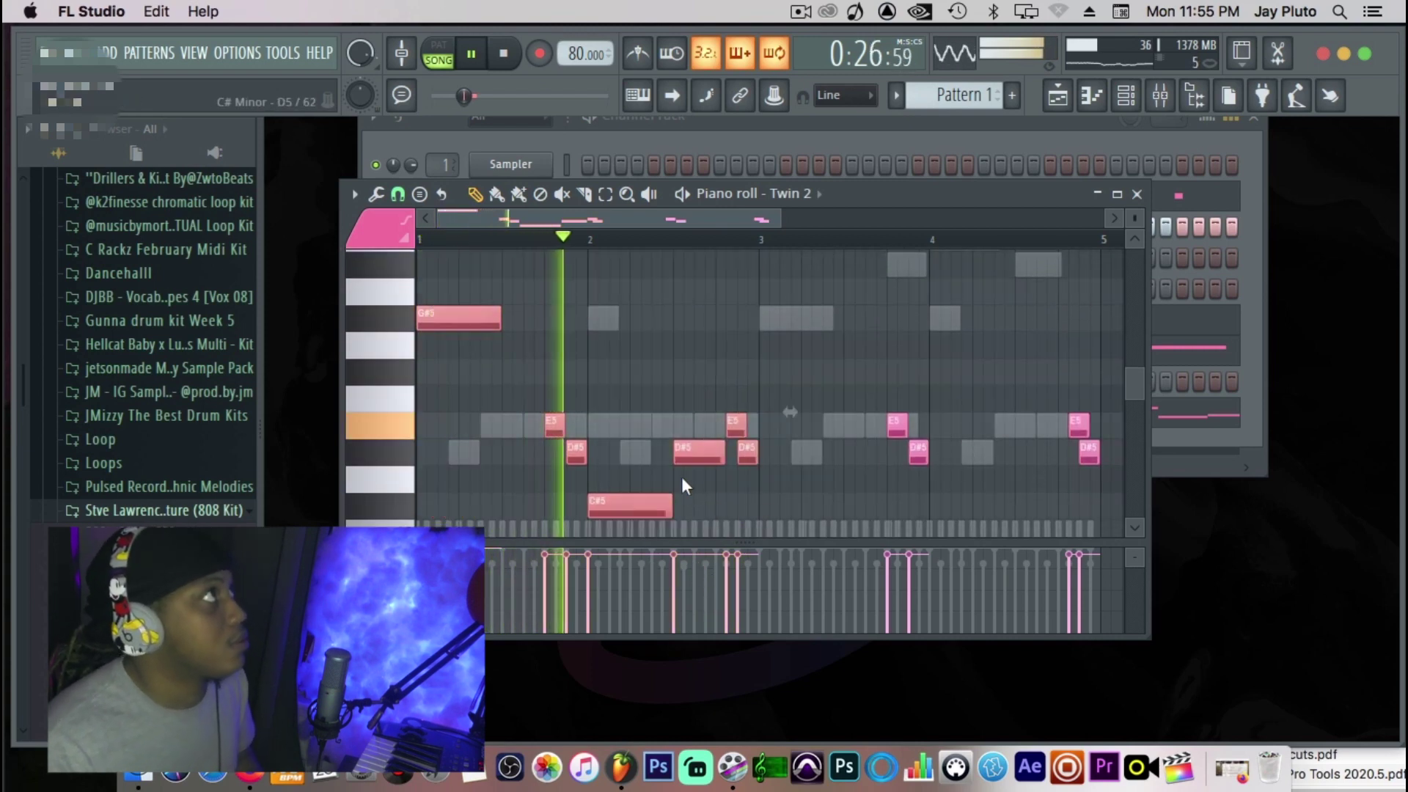
super+click(531, 355)
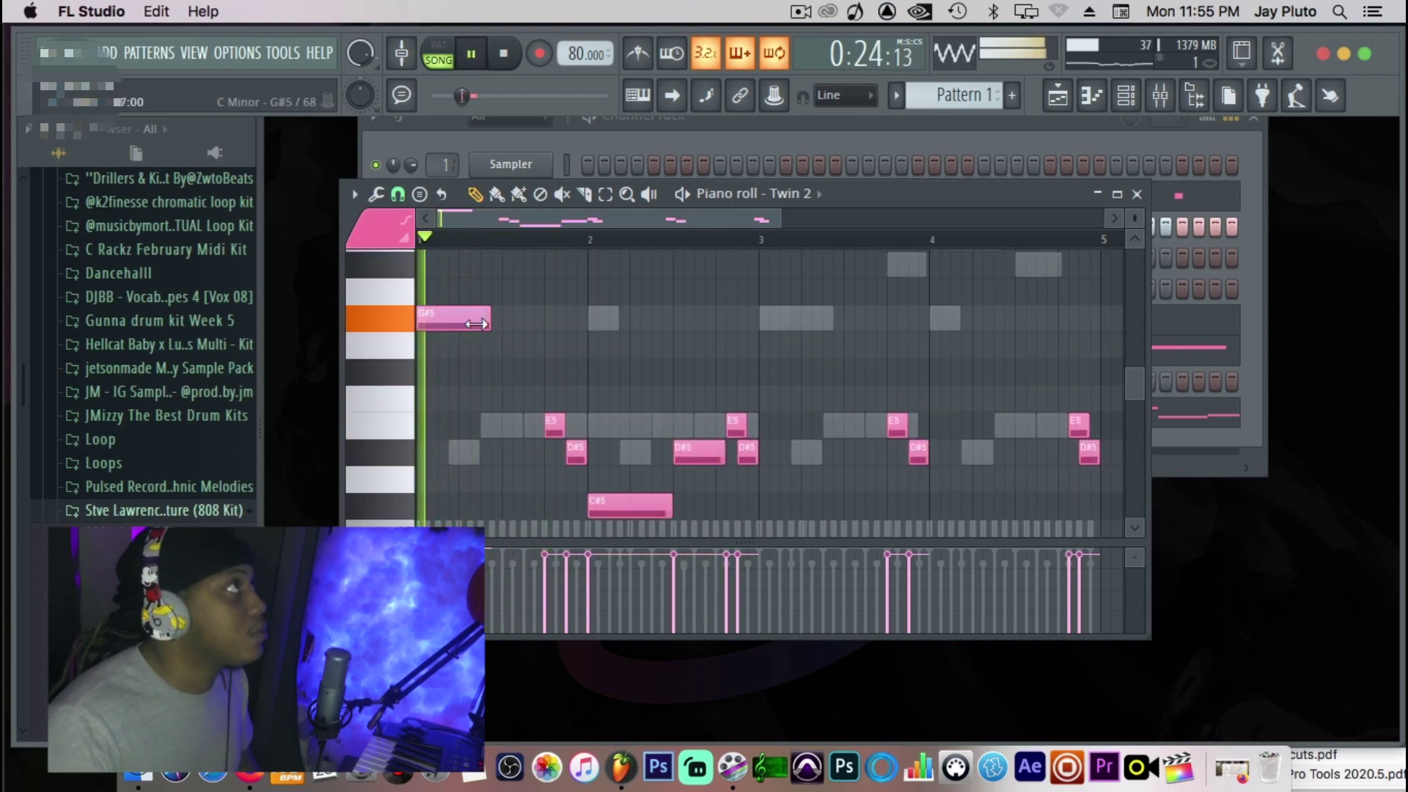
drag(476, 324, 451, 325)
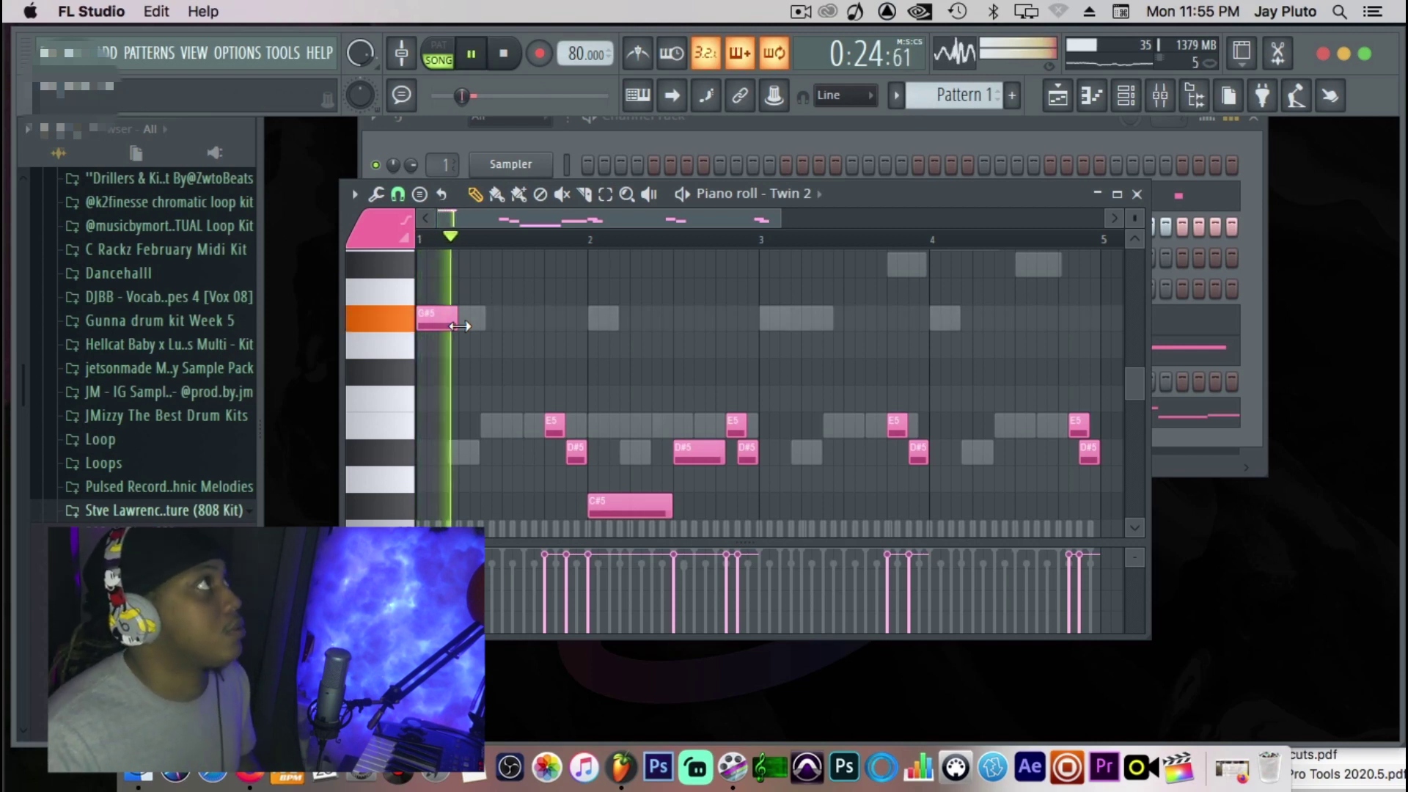
Extend the opening G#5 of the Twin 2 melody to bar 1's first E5 and delete the E5 and D#5 ending bar 3.
drag(457, 324, 543, 324)
key(space)
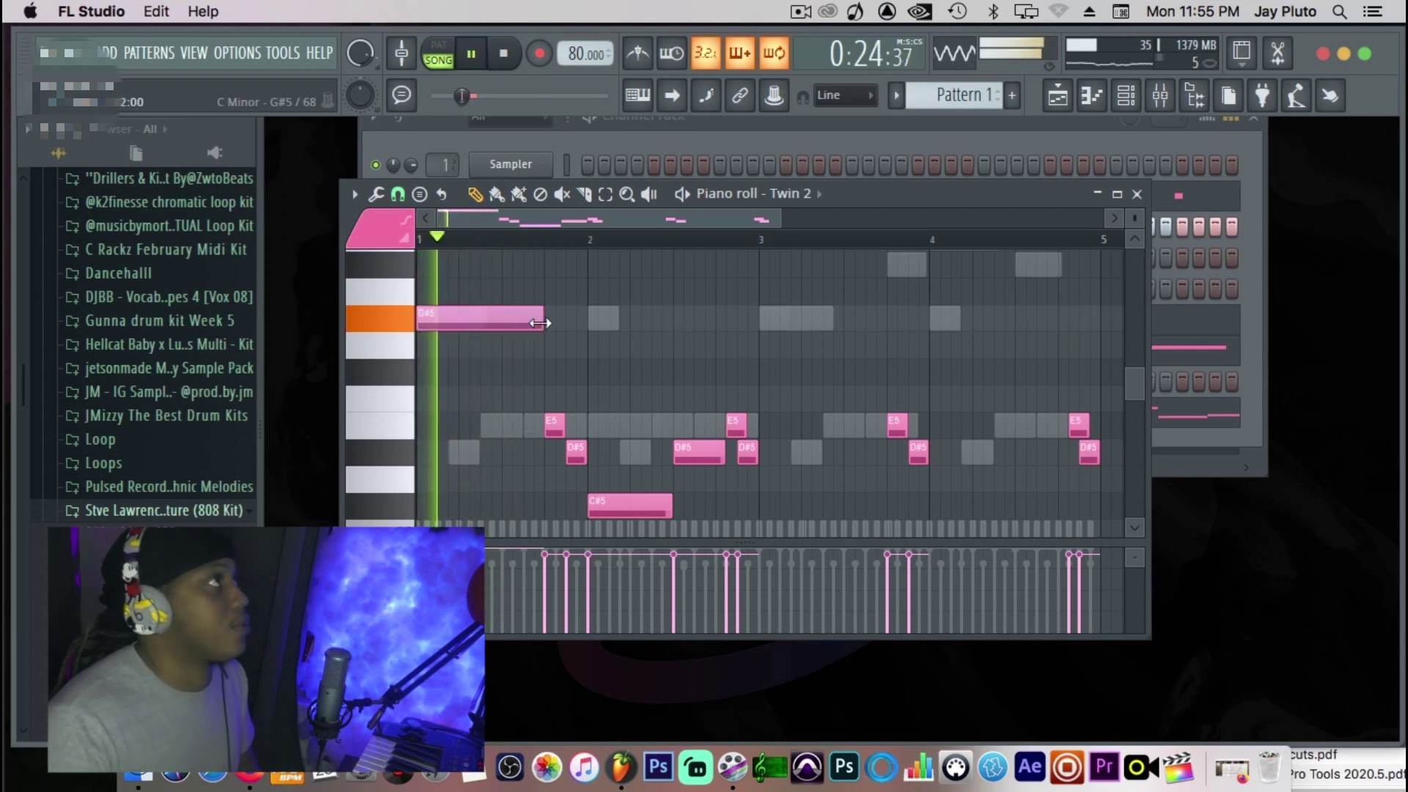
drag(452, 267, 759, 548)
right_click(895, 404)
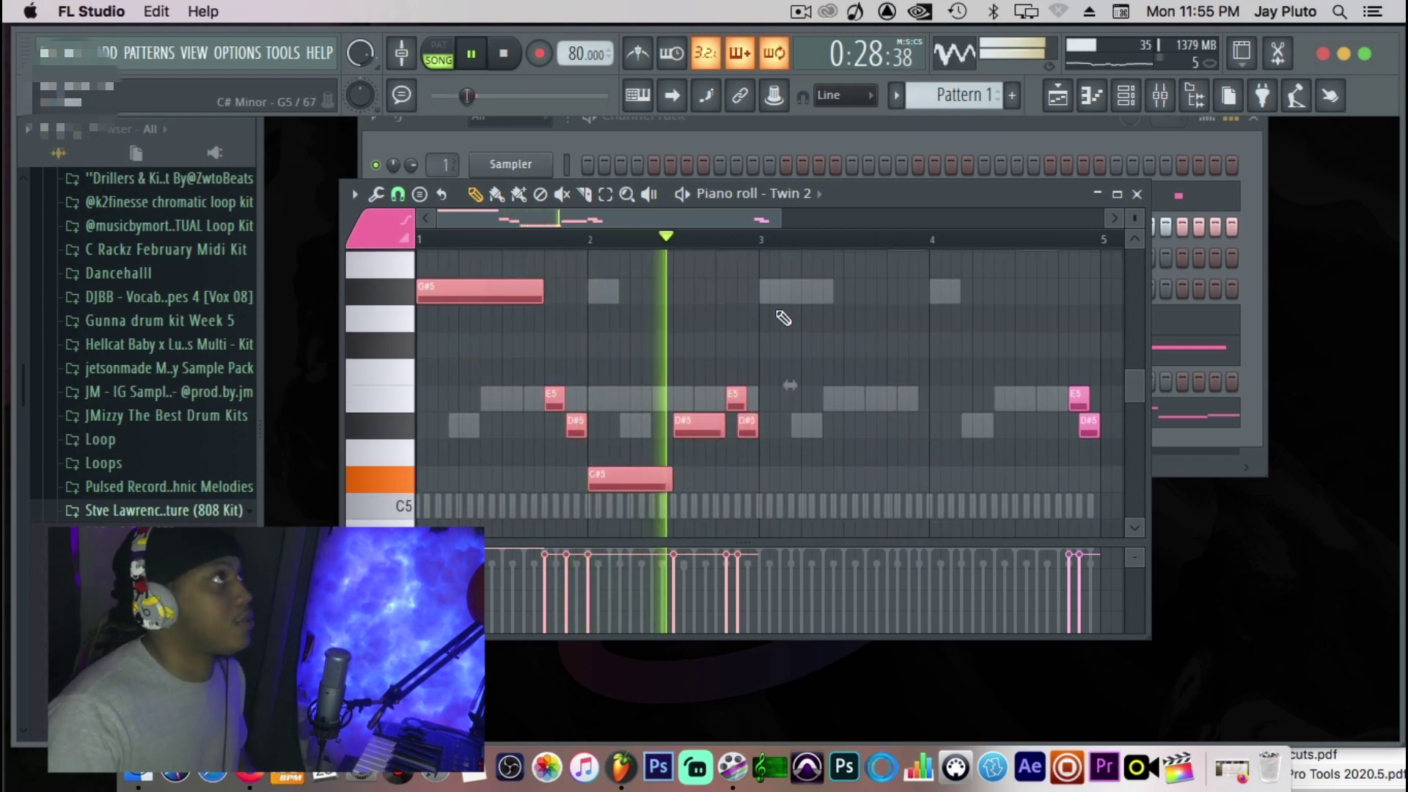
drag(803, 282, 503, 519)
drag(508, 295, 820, 299)
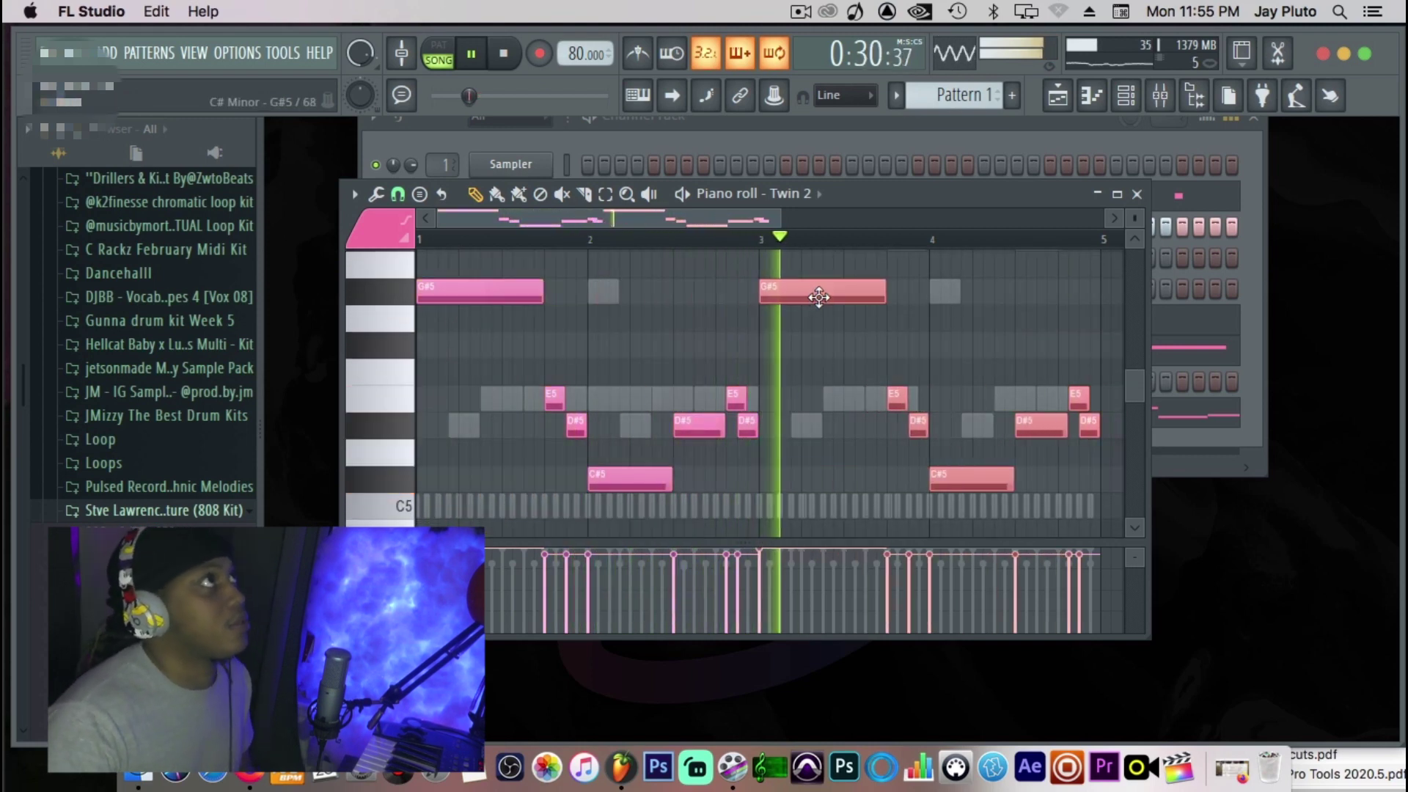
drag(649, 218, 763, 226)
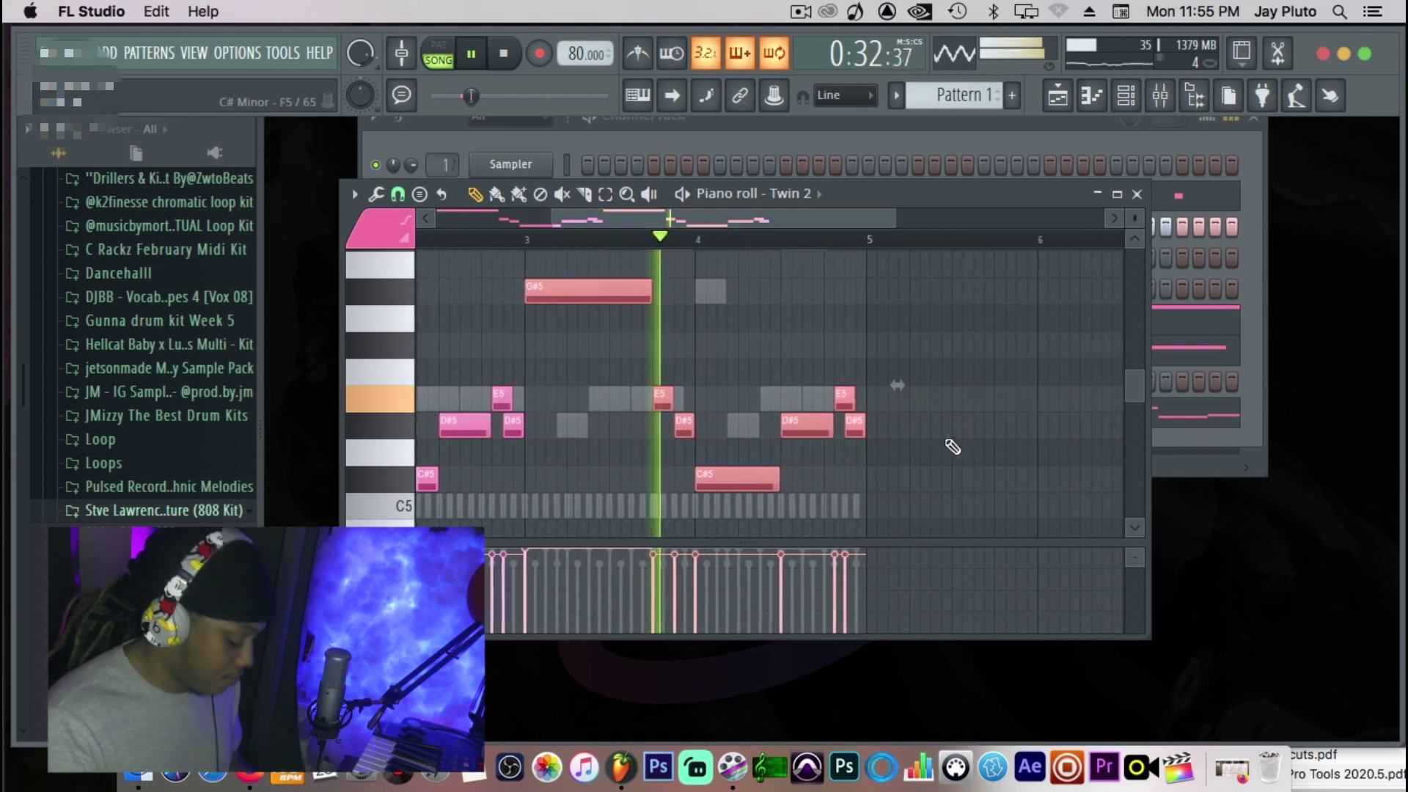
key(Delete)
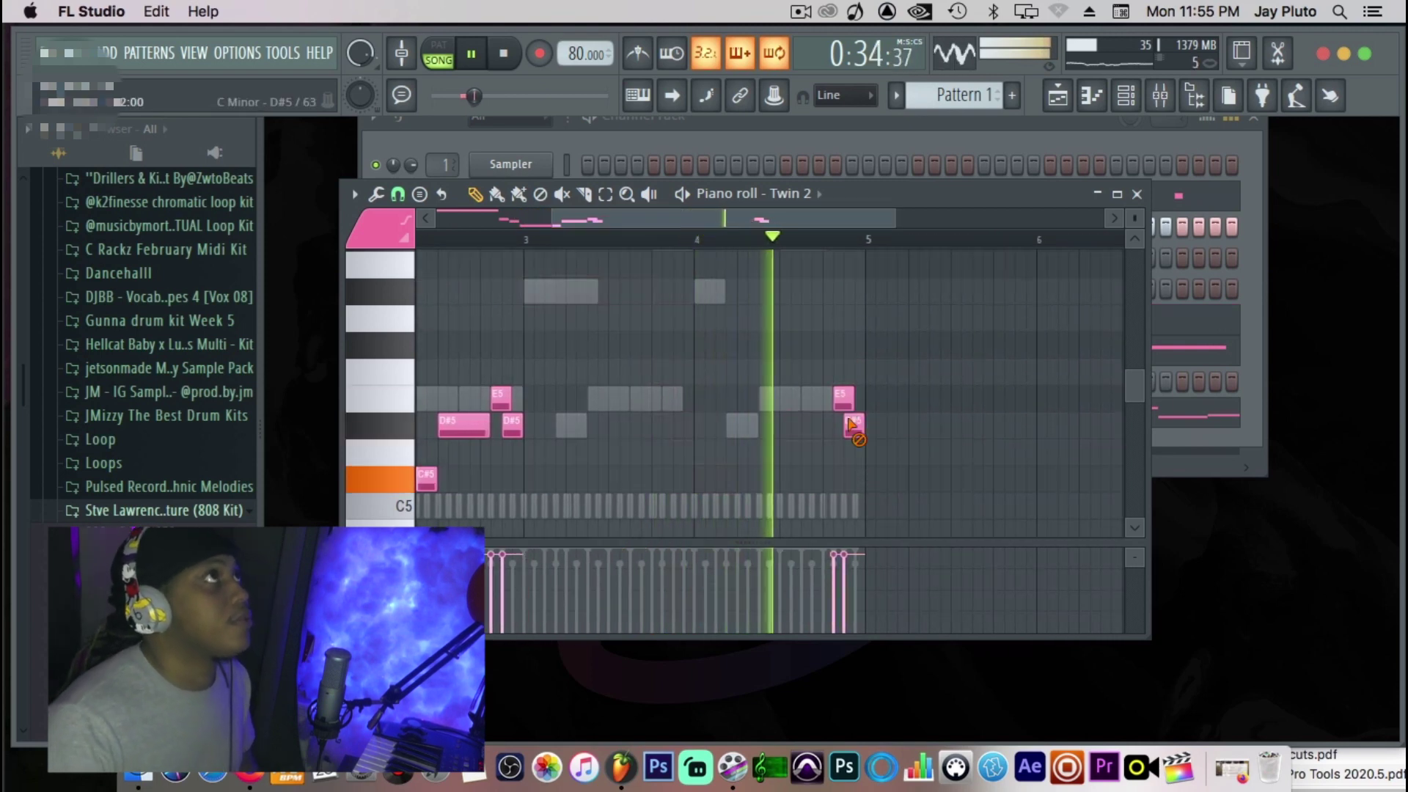
Delete the E5 and D#5 ending bar 4 of the Twin 2 melody and duplicate bars 1 and 2 into bars 3 and 4.
drag(824, 220, 530, 237)
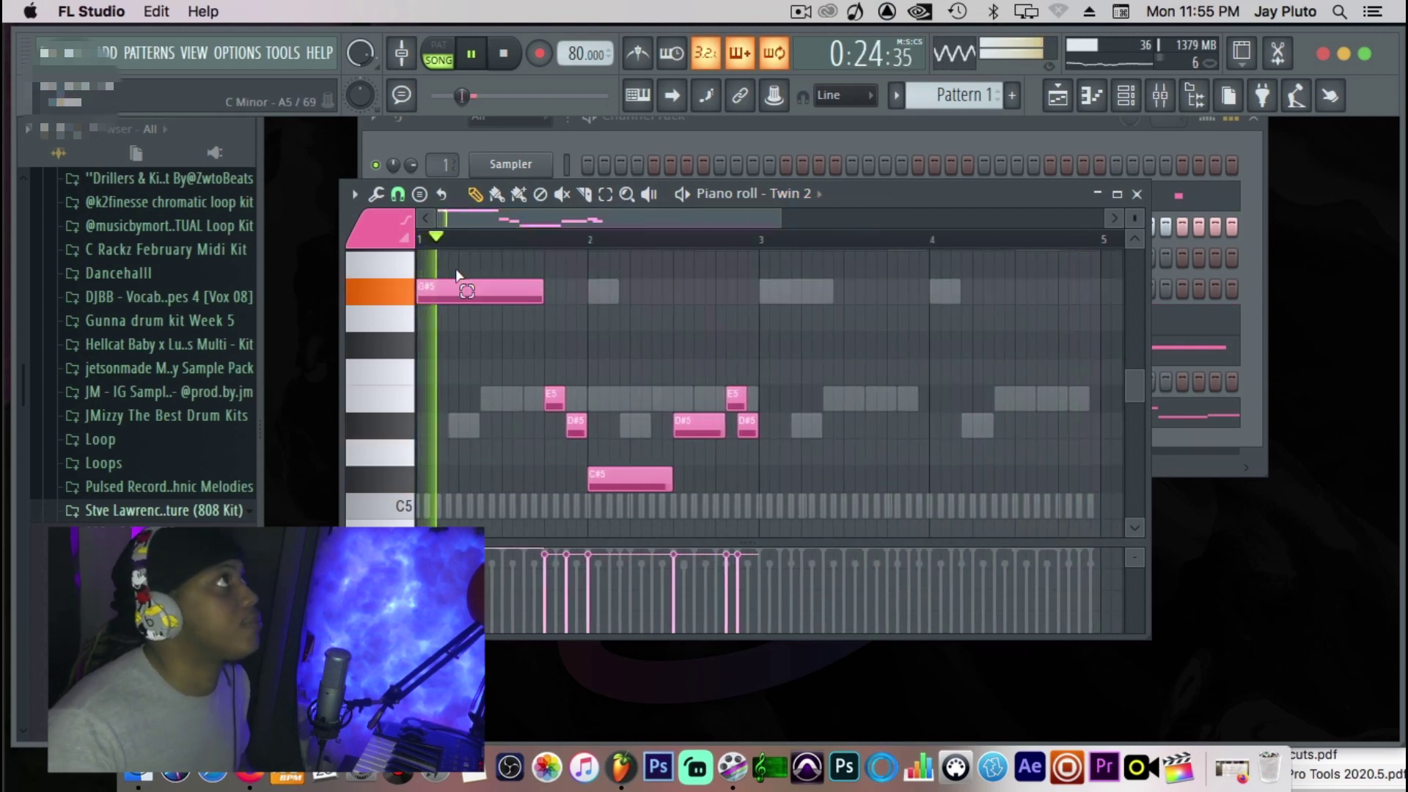
mouse_move(457, 274)
mouse_down()
mouse_move(819, 531)
mouse_move(809, 324)
mouse_up()
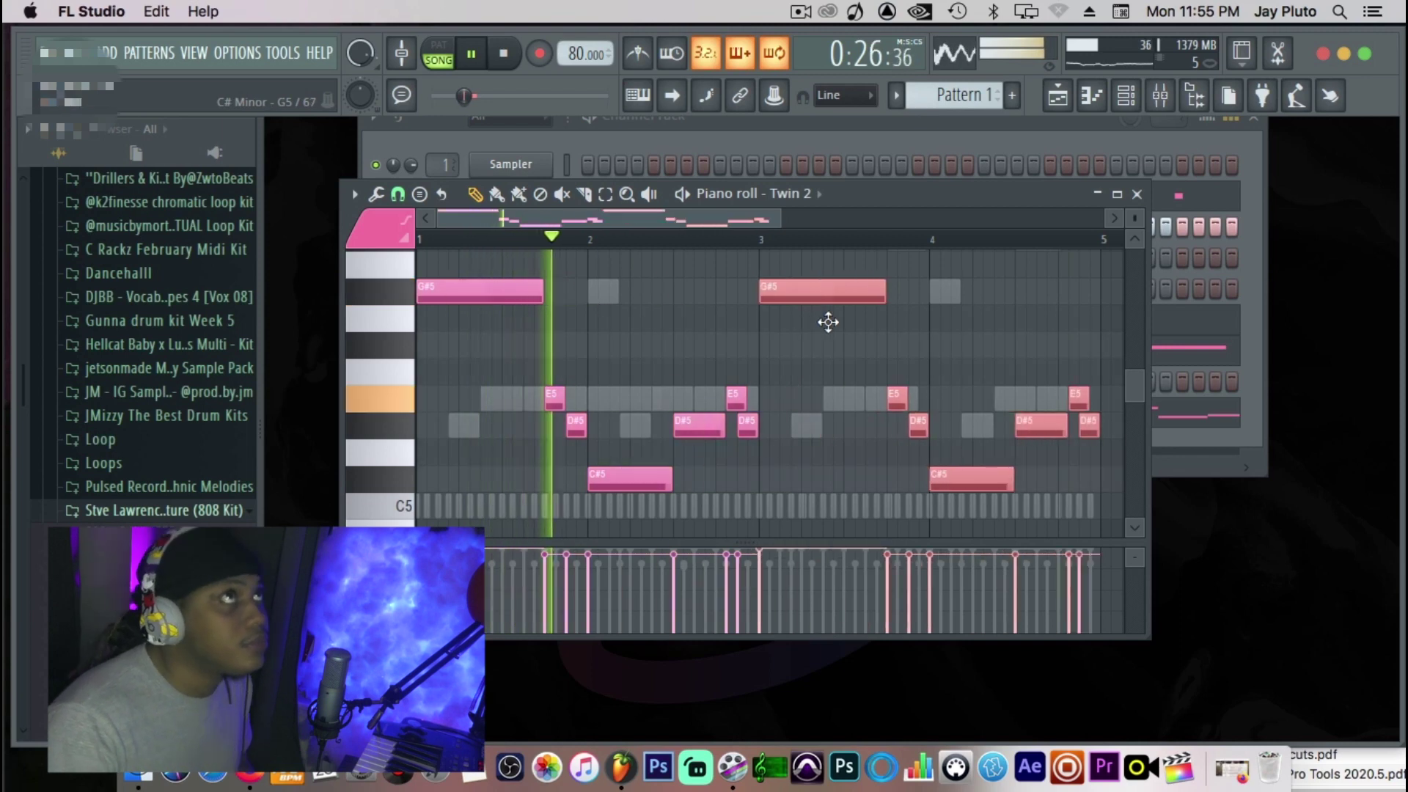
click(1137, 194)
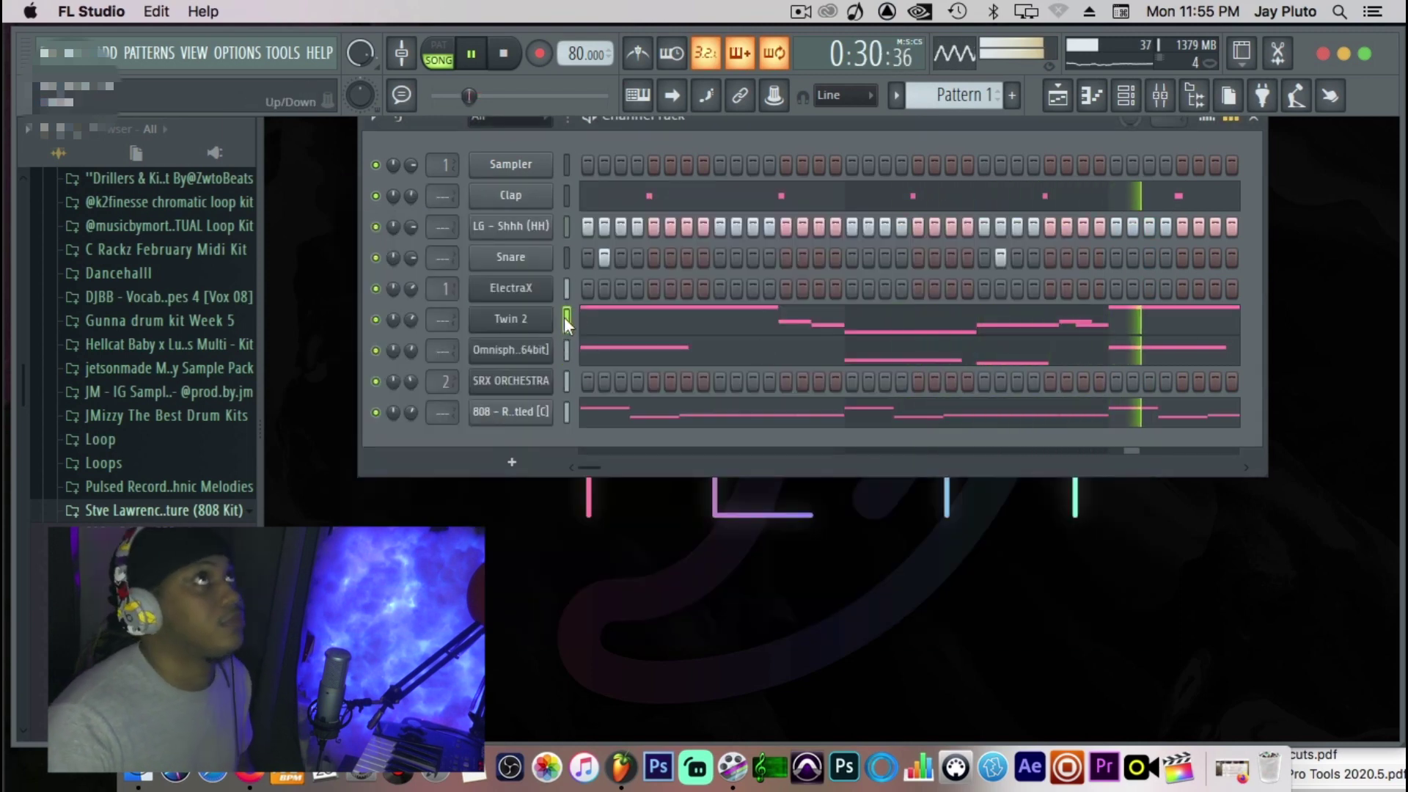
Route the Twin 2 channel to mixer Insert 3 and lower that track's fader.
click(1160, 101)
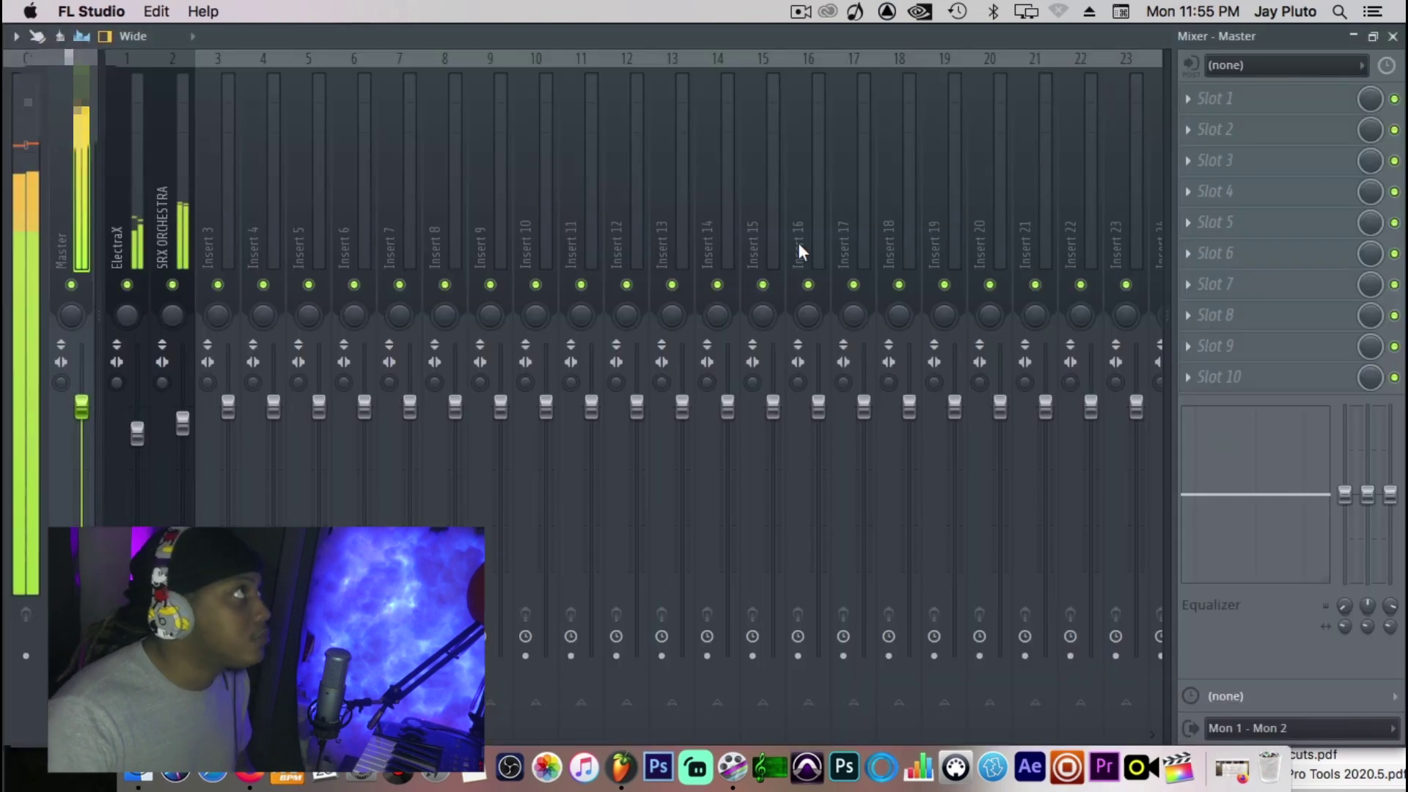
click(215, 236)
right_click(214, 236)
mouse_move(354, 272)
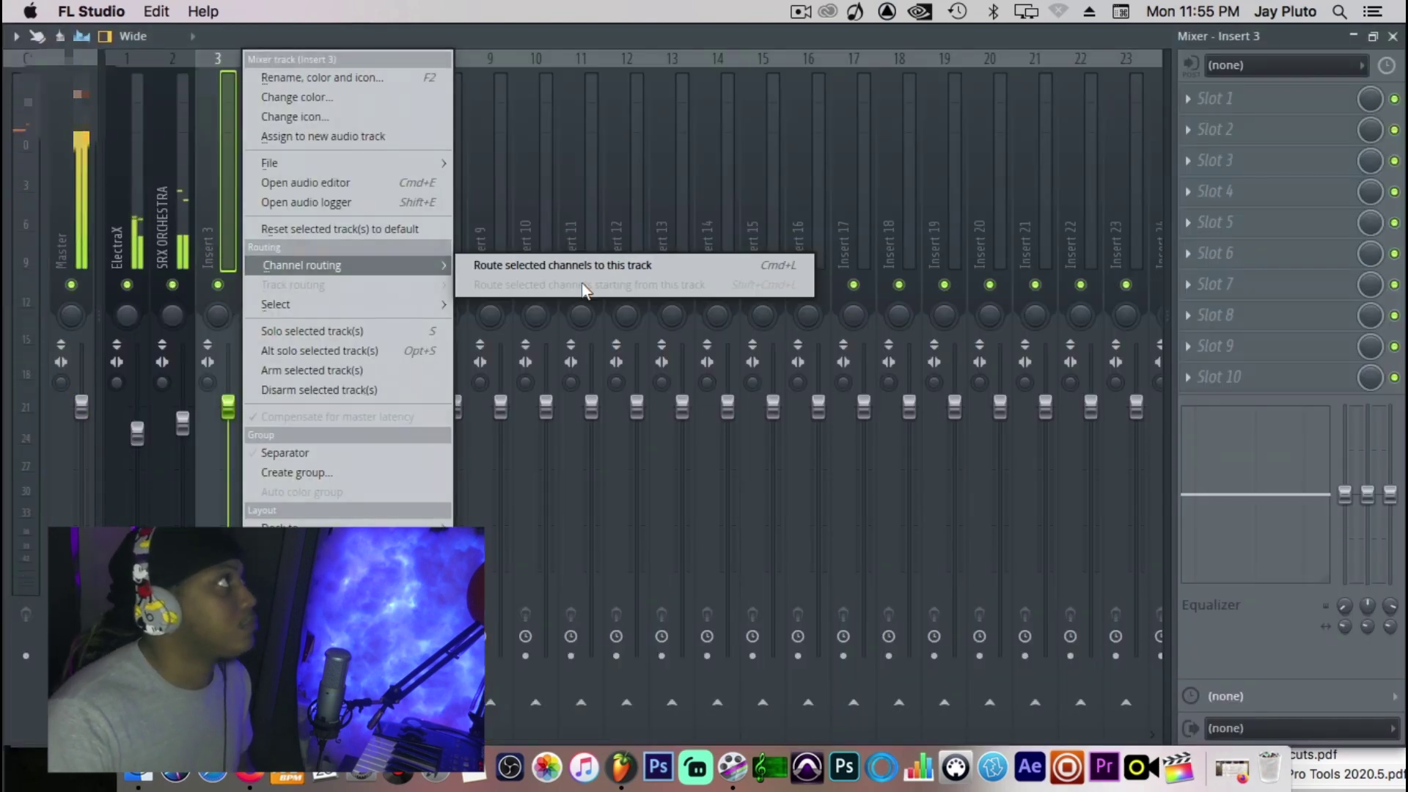
click(575, 267)
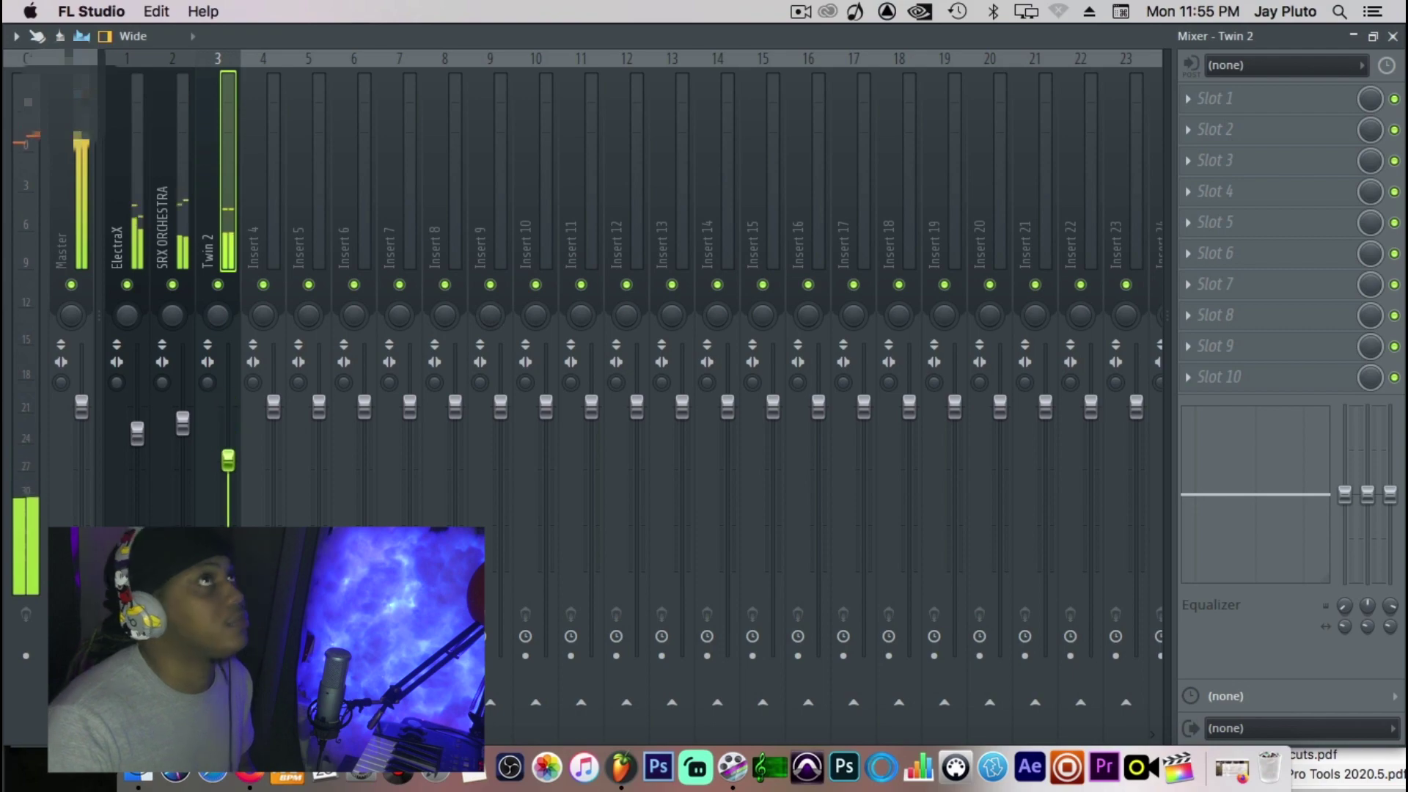
Load Gross Beat into effect slot 4 of the Twin 2 mixer track and shrink the mixer out of the way.
click(1221, 204)
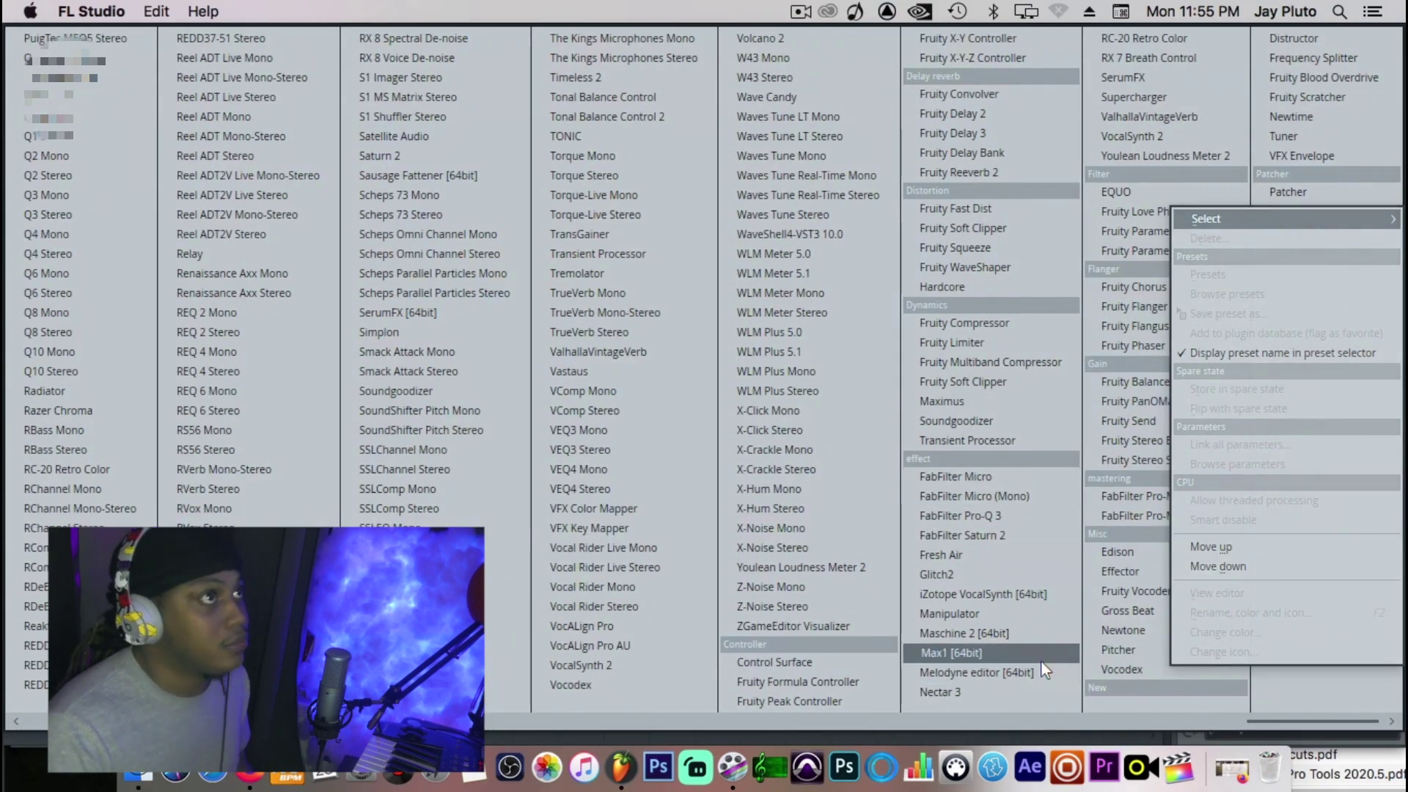
click(1129, 606)
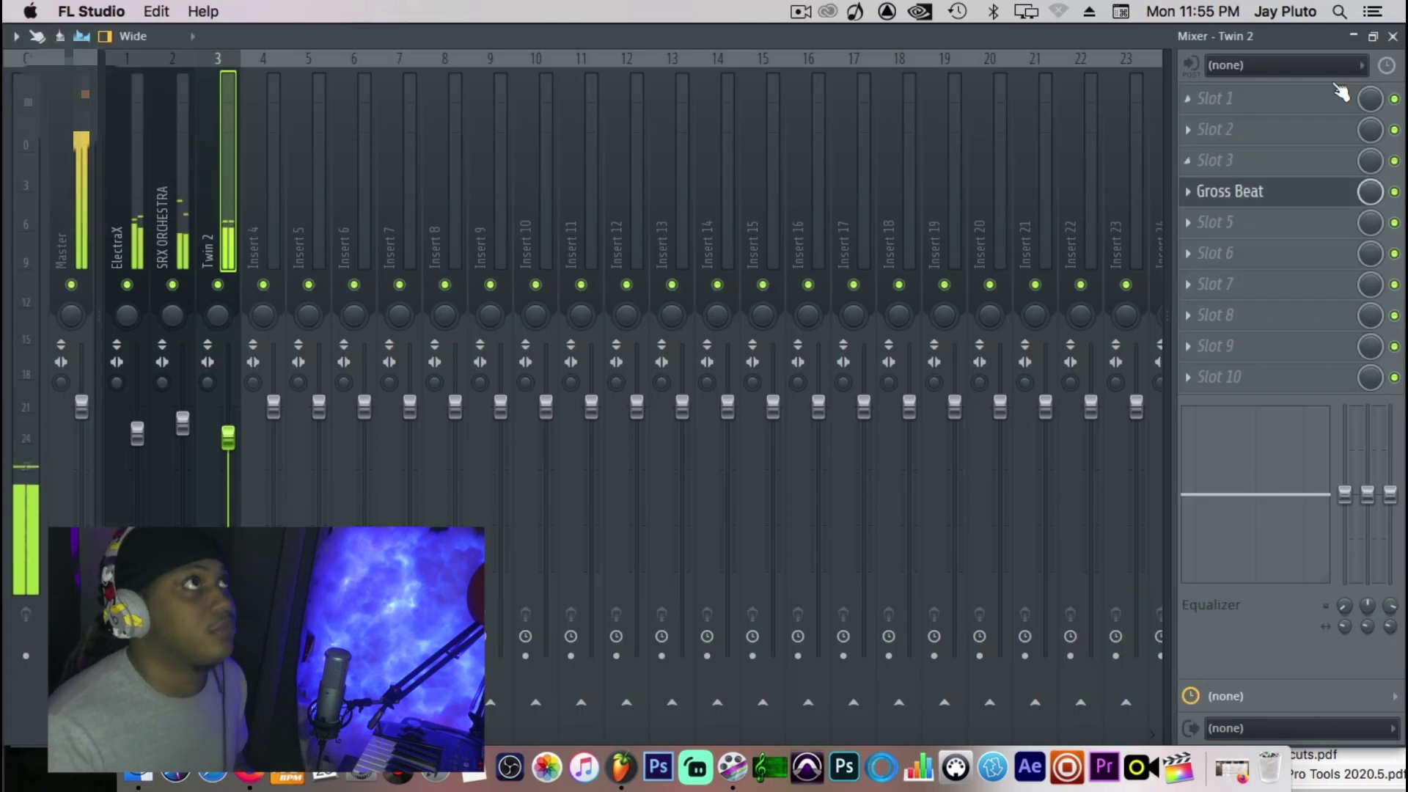
click(1357, 38)
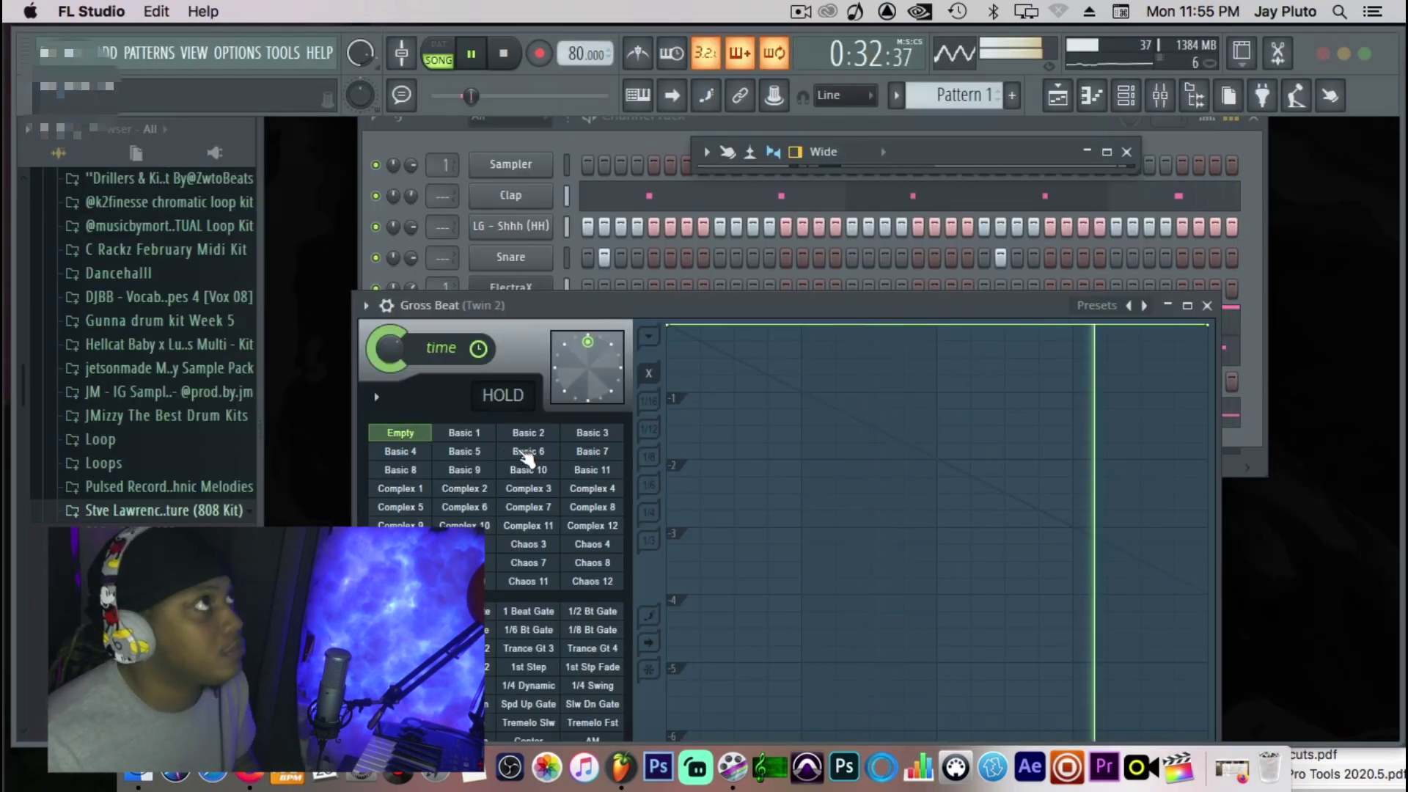
Audition the Basic 5, Basic 9 and Basic 10 time patterns in Gross Beat on the Twin 2 track.
click(525, 452)
key(space)
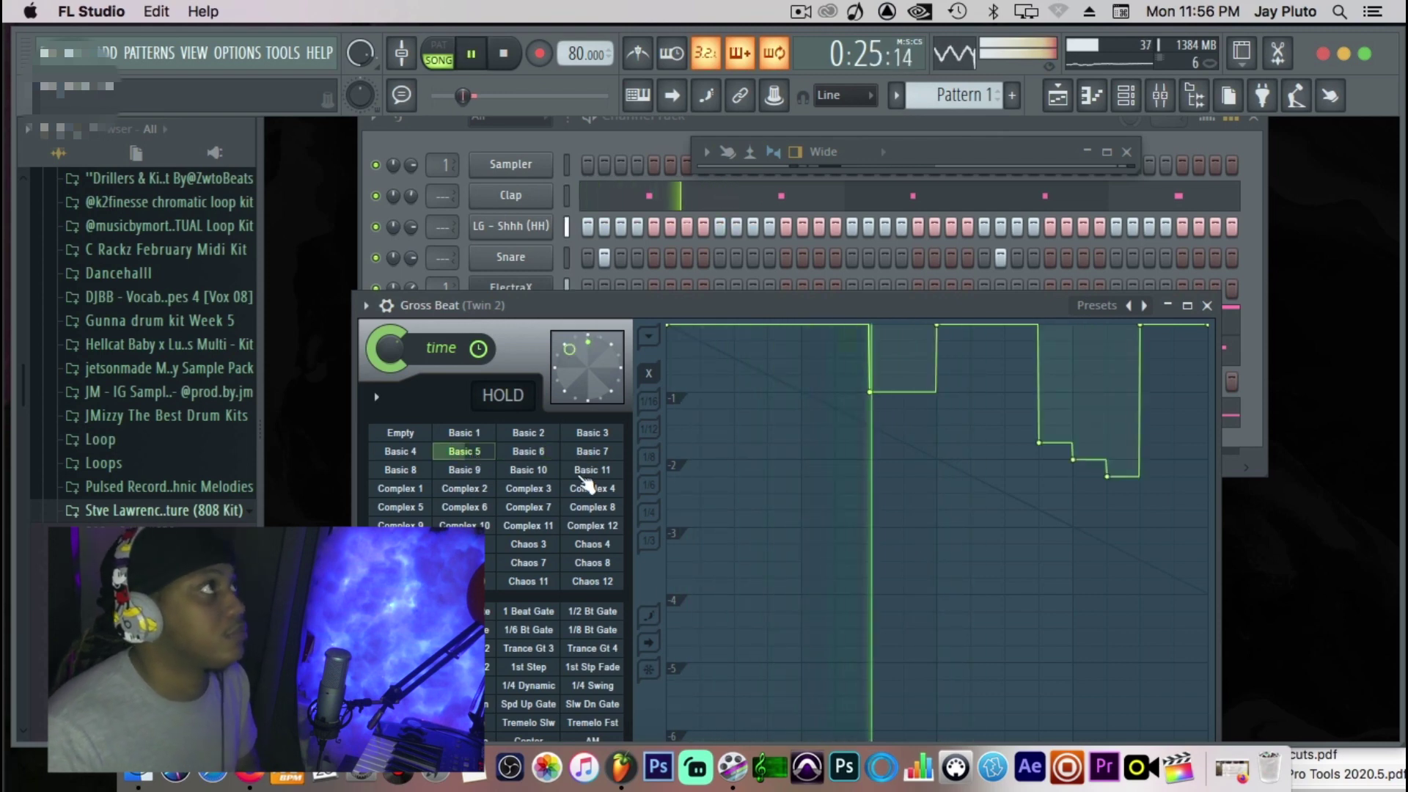
click(529, 470)
key(space)
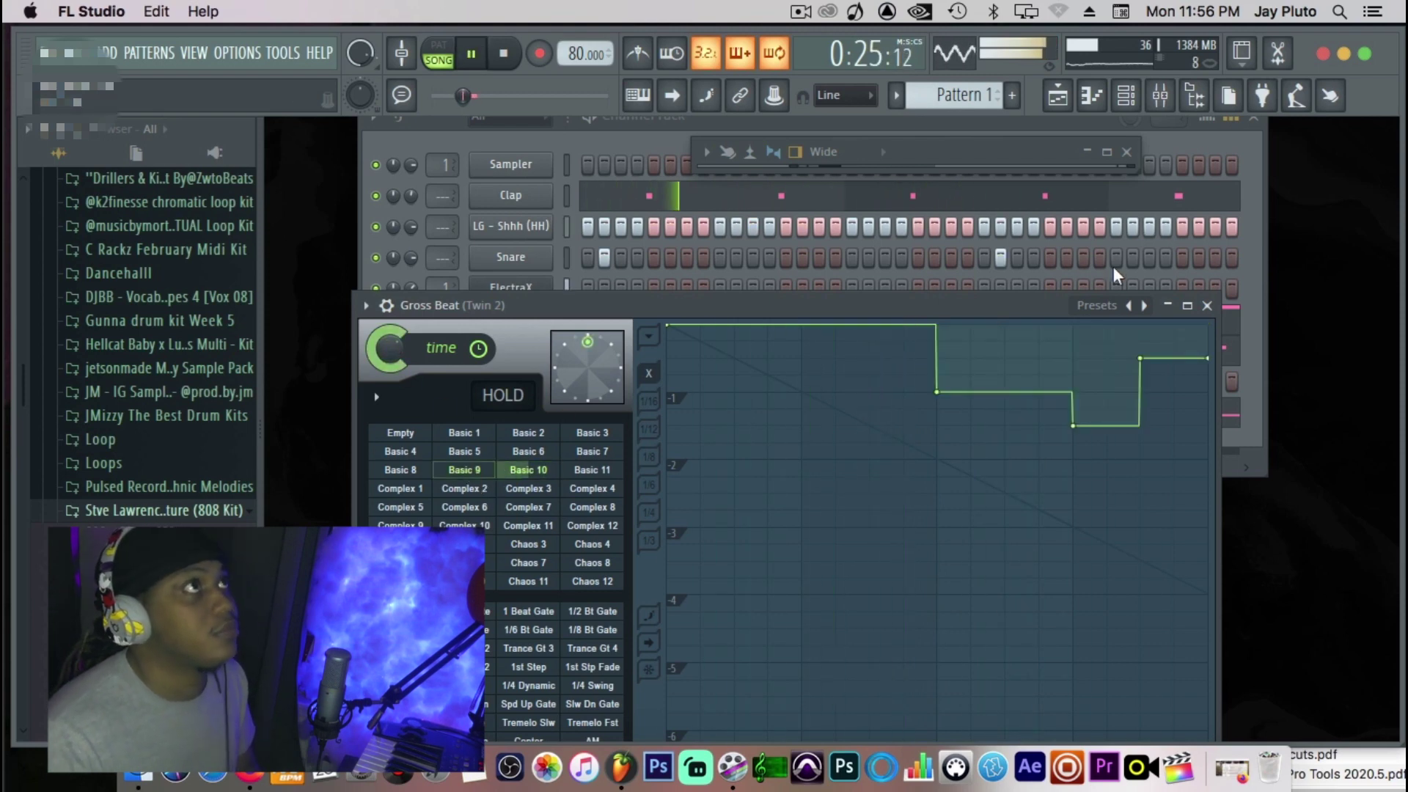
Load the Arch Angel XP preset in Gross Beat and level Slot 1's final time envelope point with the flat section before it.
click(1144, 305)
key(space)
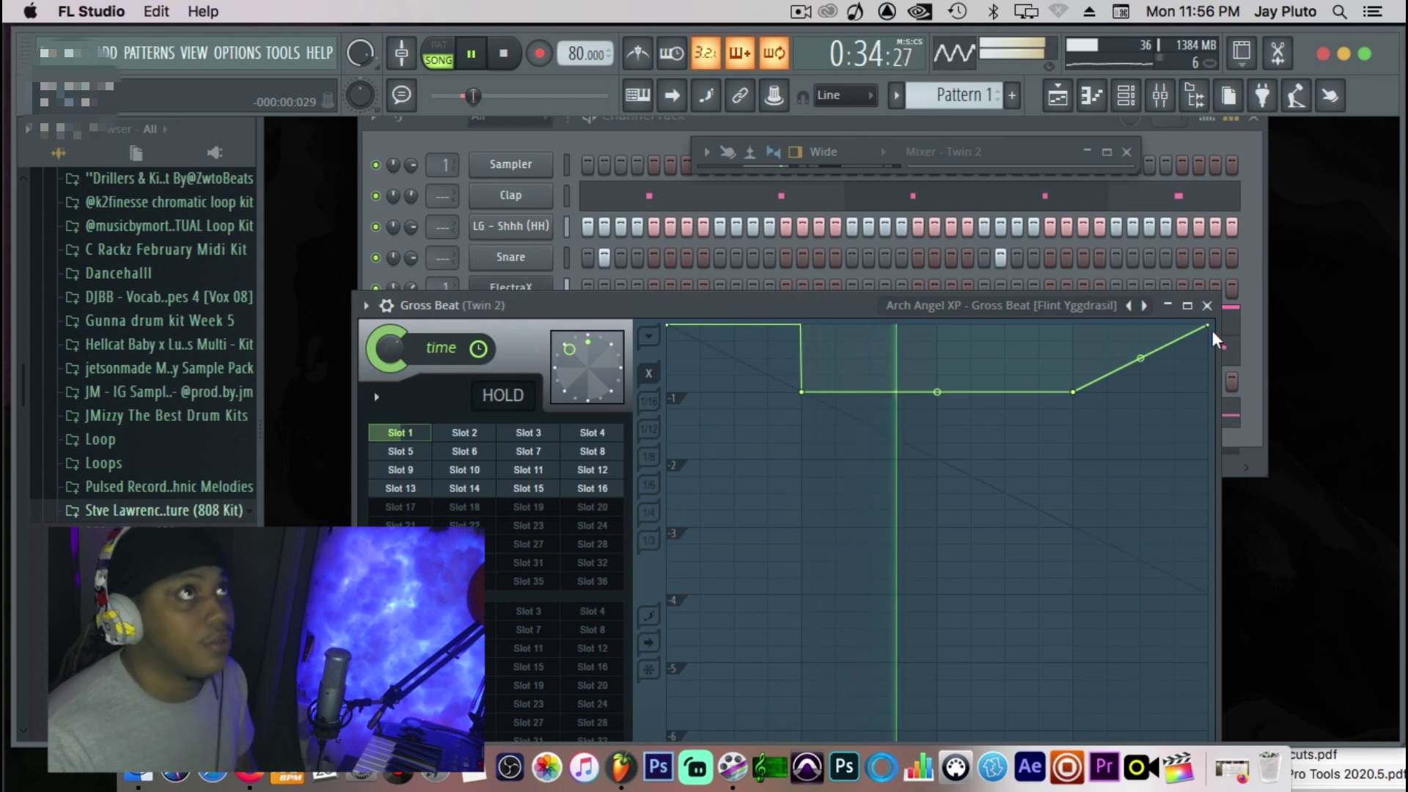
drag(1209, 326, 1210, 390)
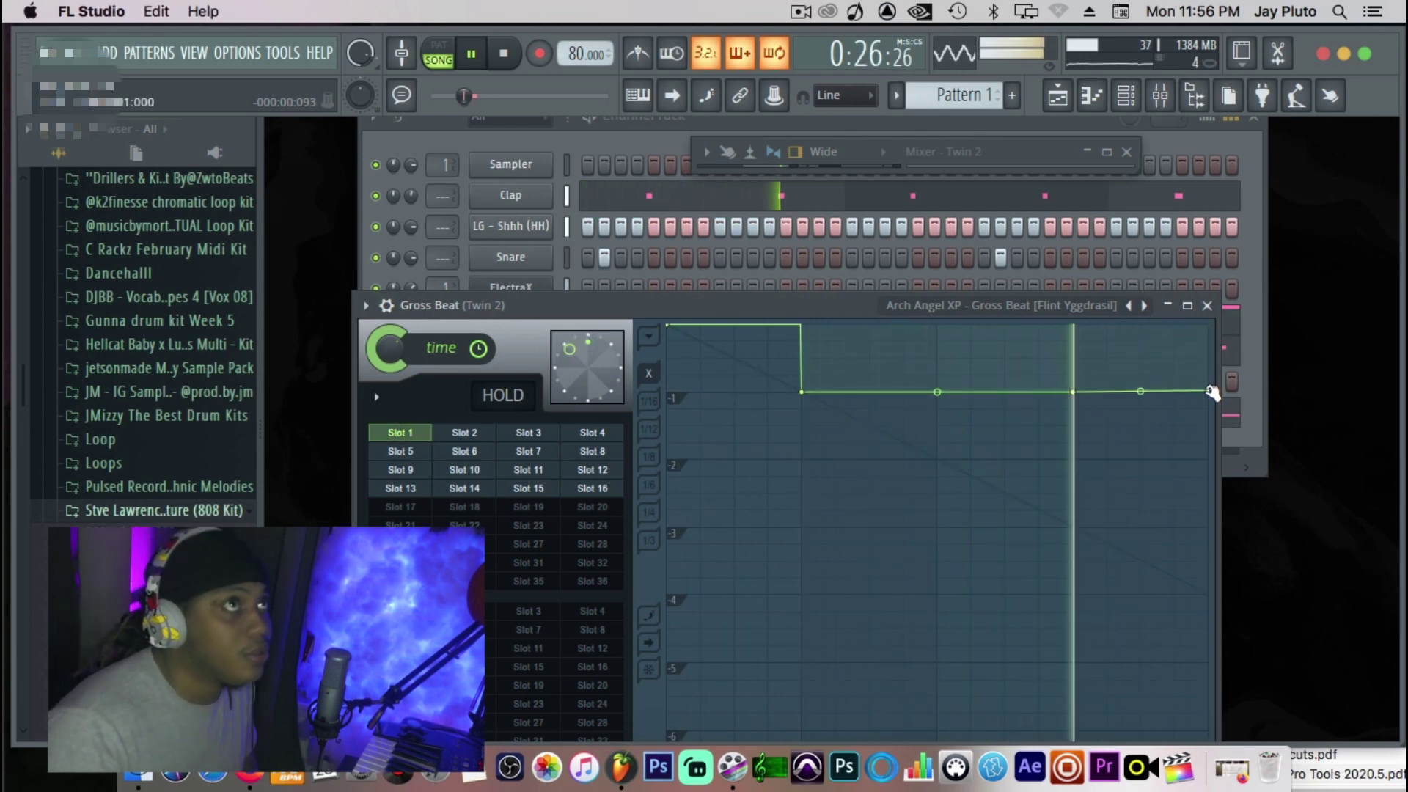
right_click(1210, 391)
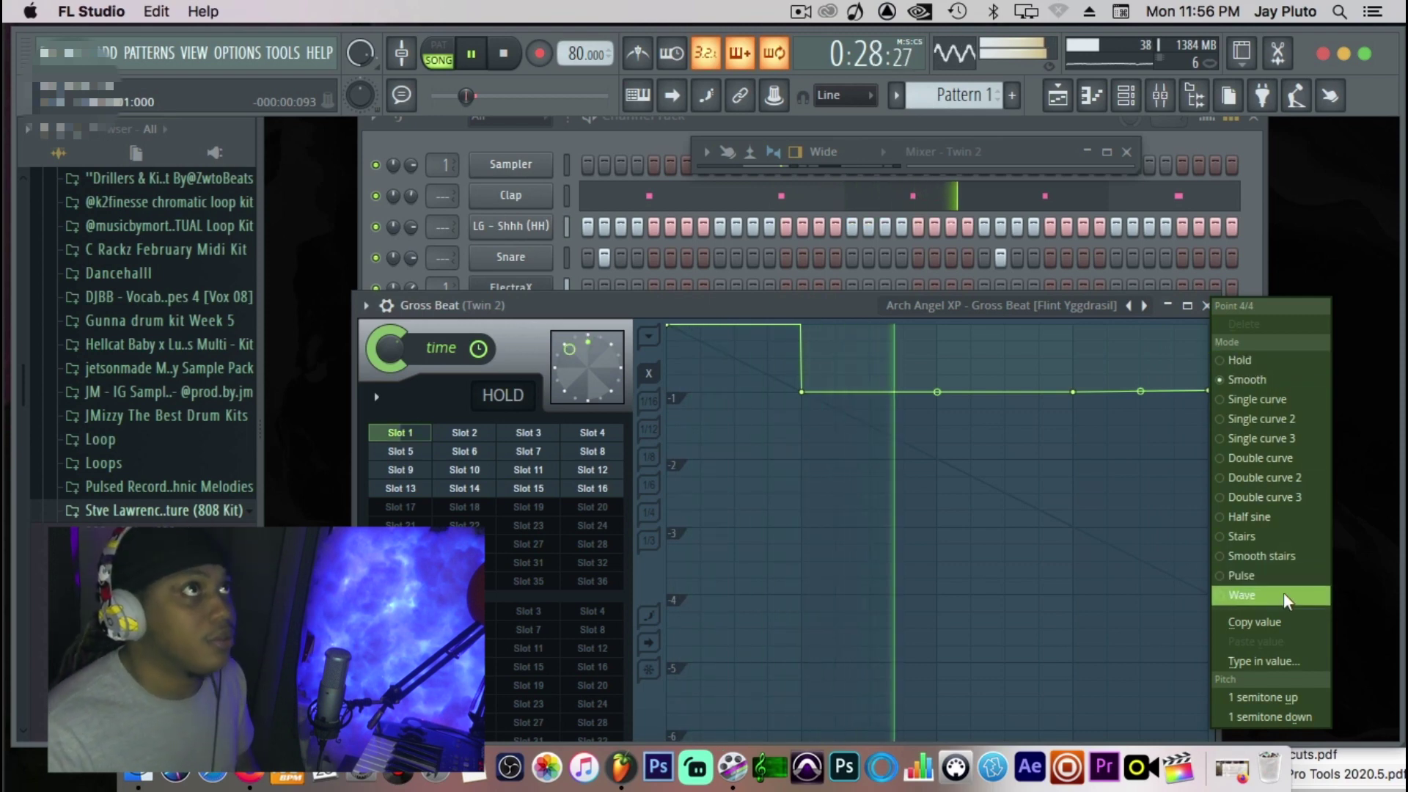
click(1154, 387)
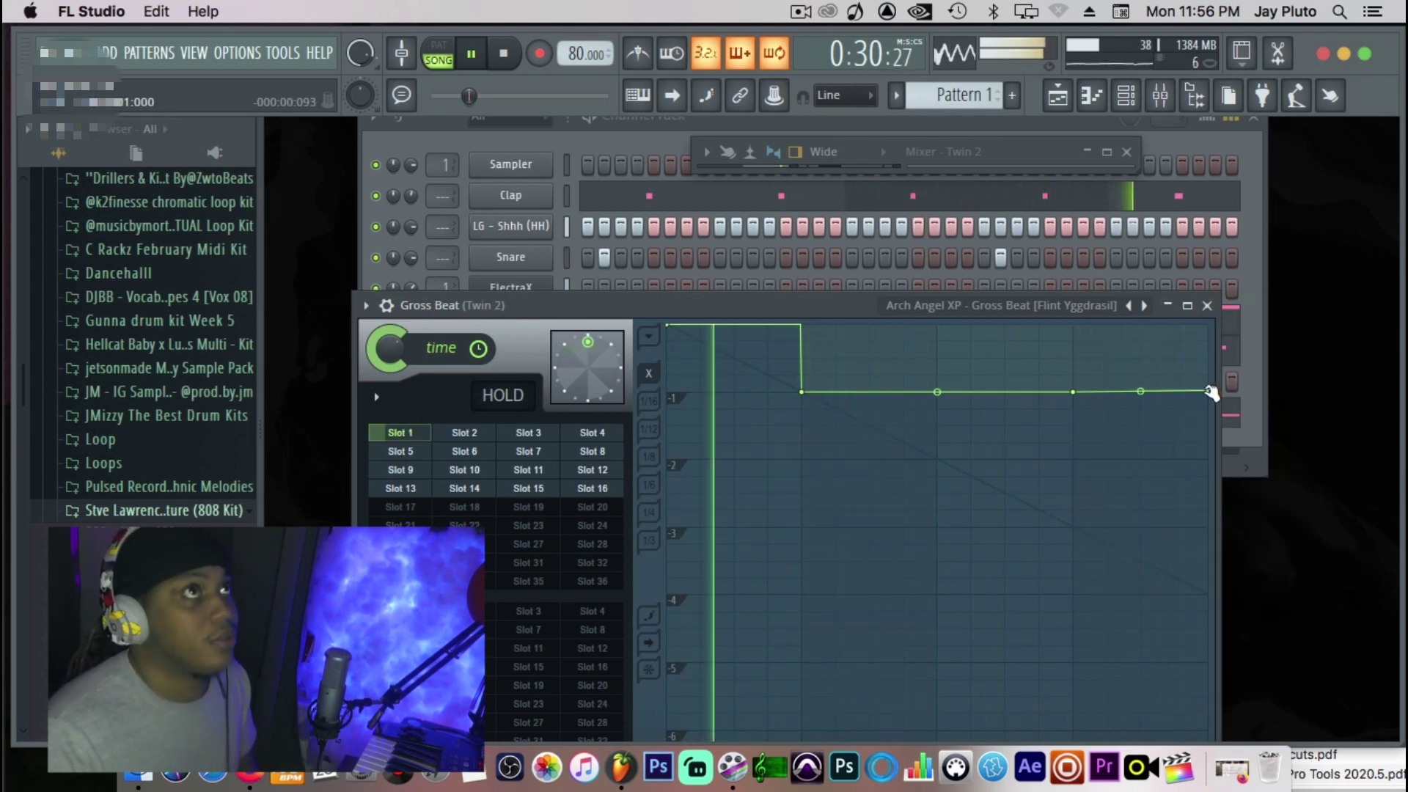
right_click(1210, 391)
click(1210, 389)
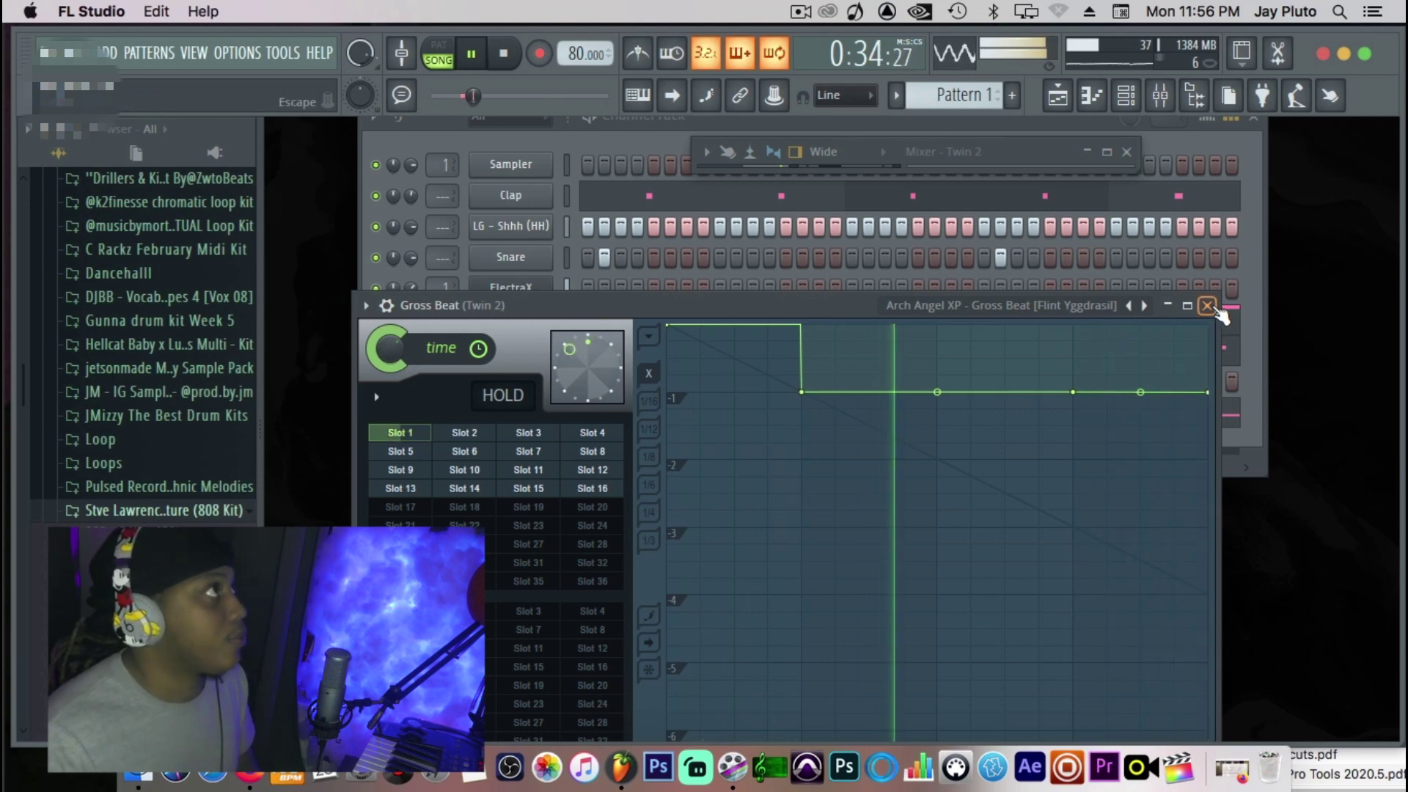
click(1207, 305)
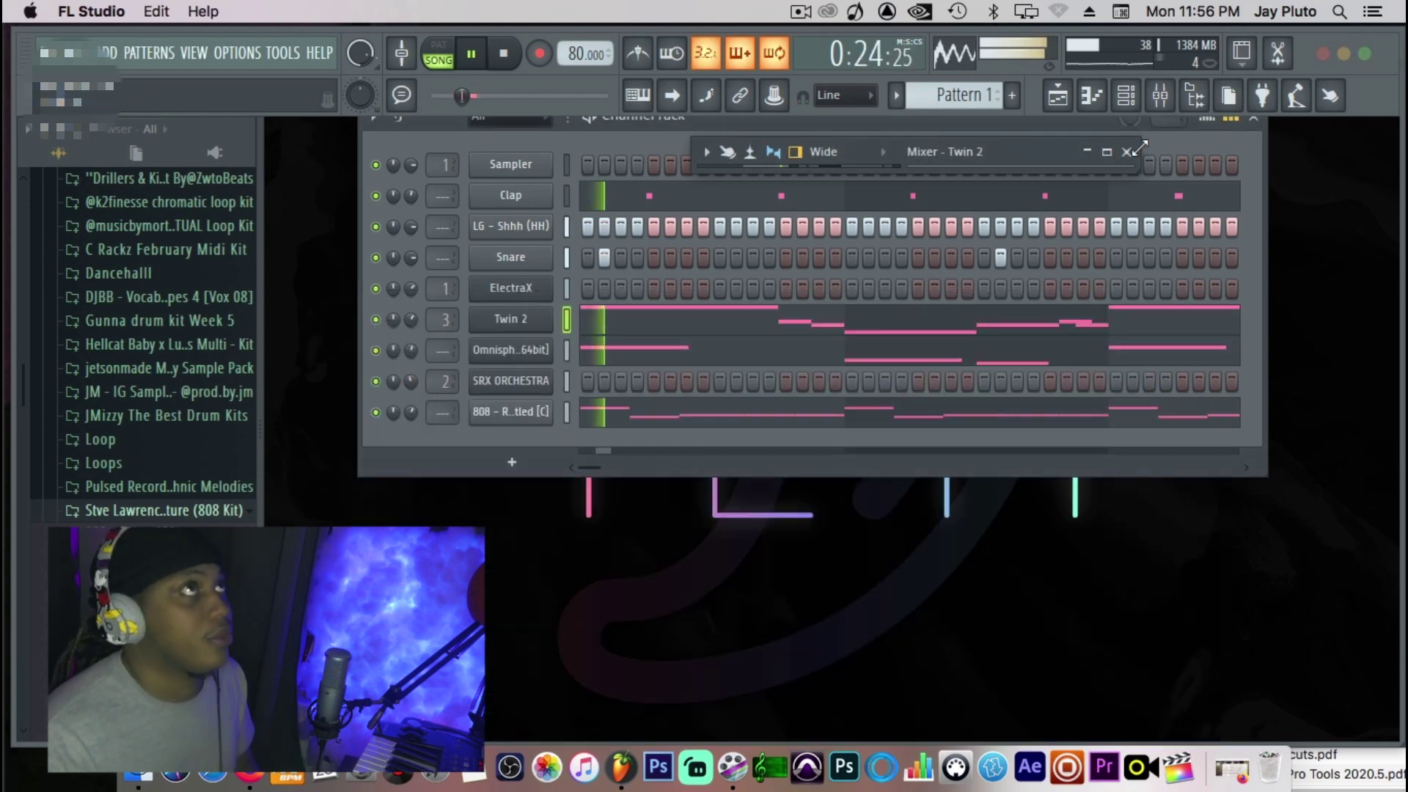
Add a second Gross Beat in effect slot 5 of the Twin 2 mixer track and shrink the mixer again.
click(1108, 152)
click(1217, 223)
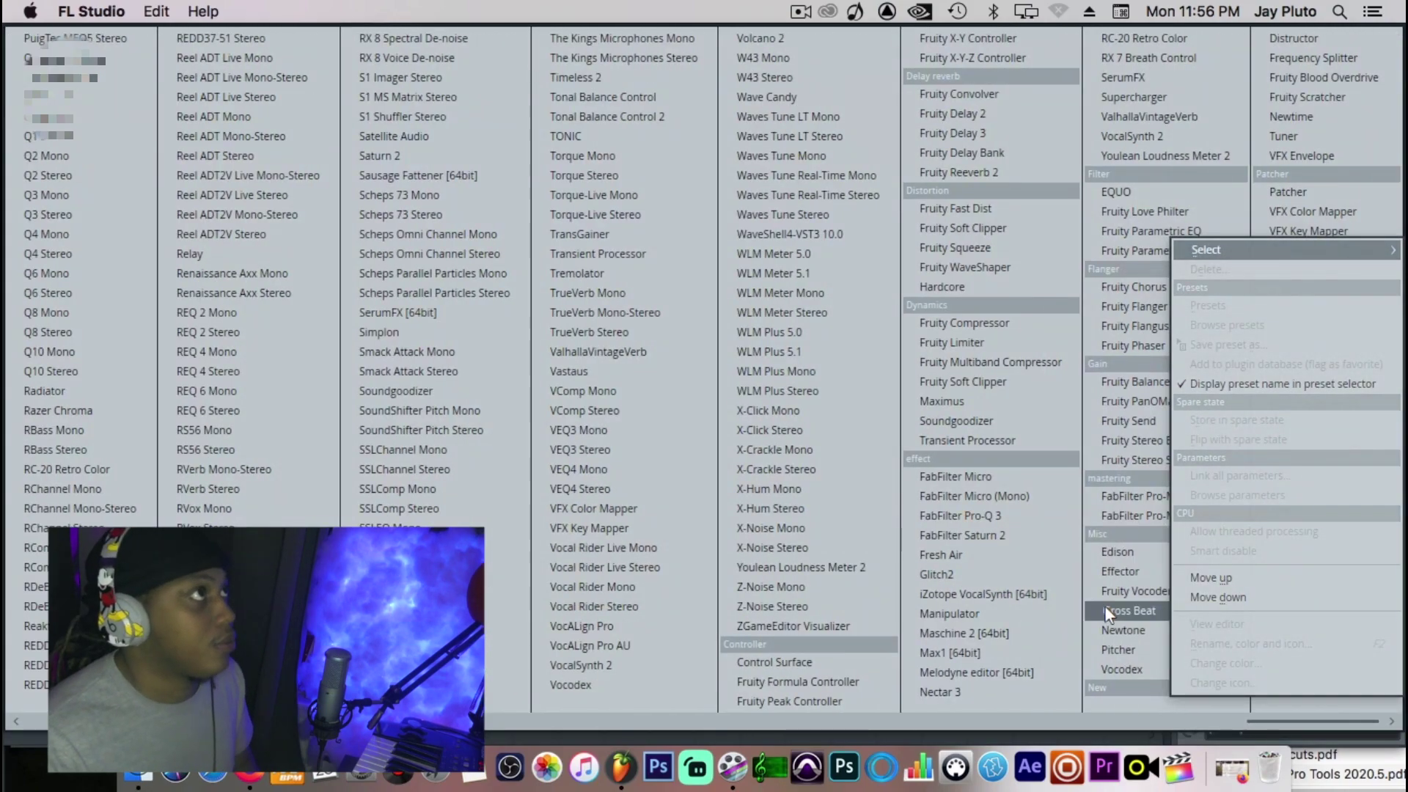
click(1106, 609)
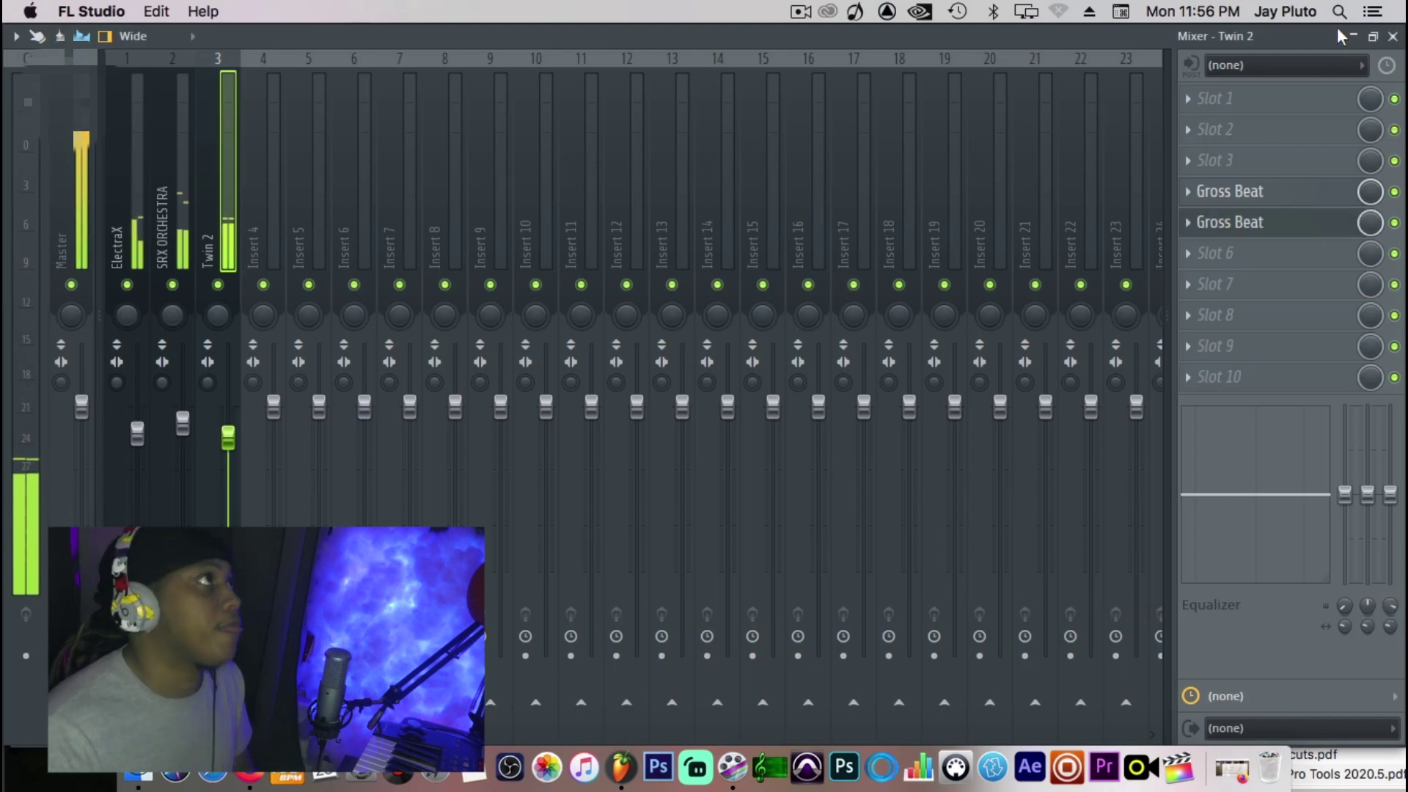
click(1353, 36)
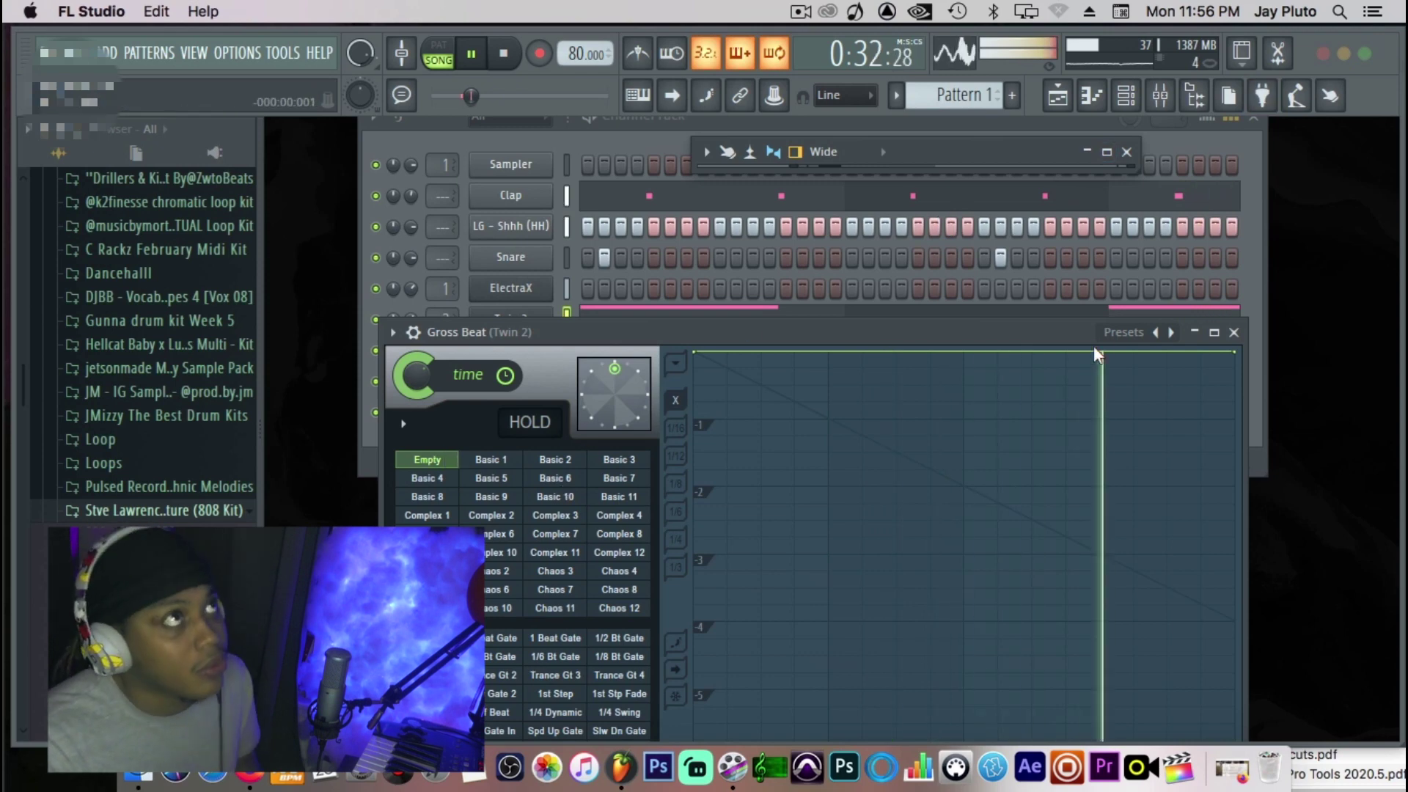
Browse the presets of the second Gross Beat and load Arch Angel XP - Gross Beat [Flint Yggdrasil].
click(1171, 332)
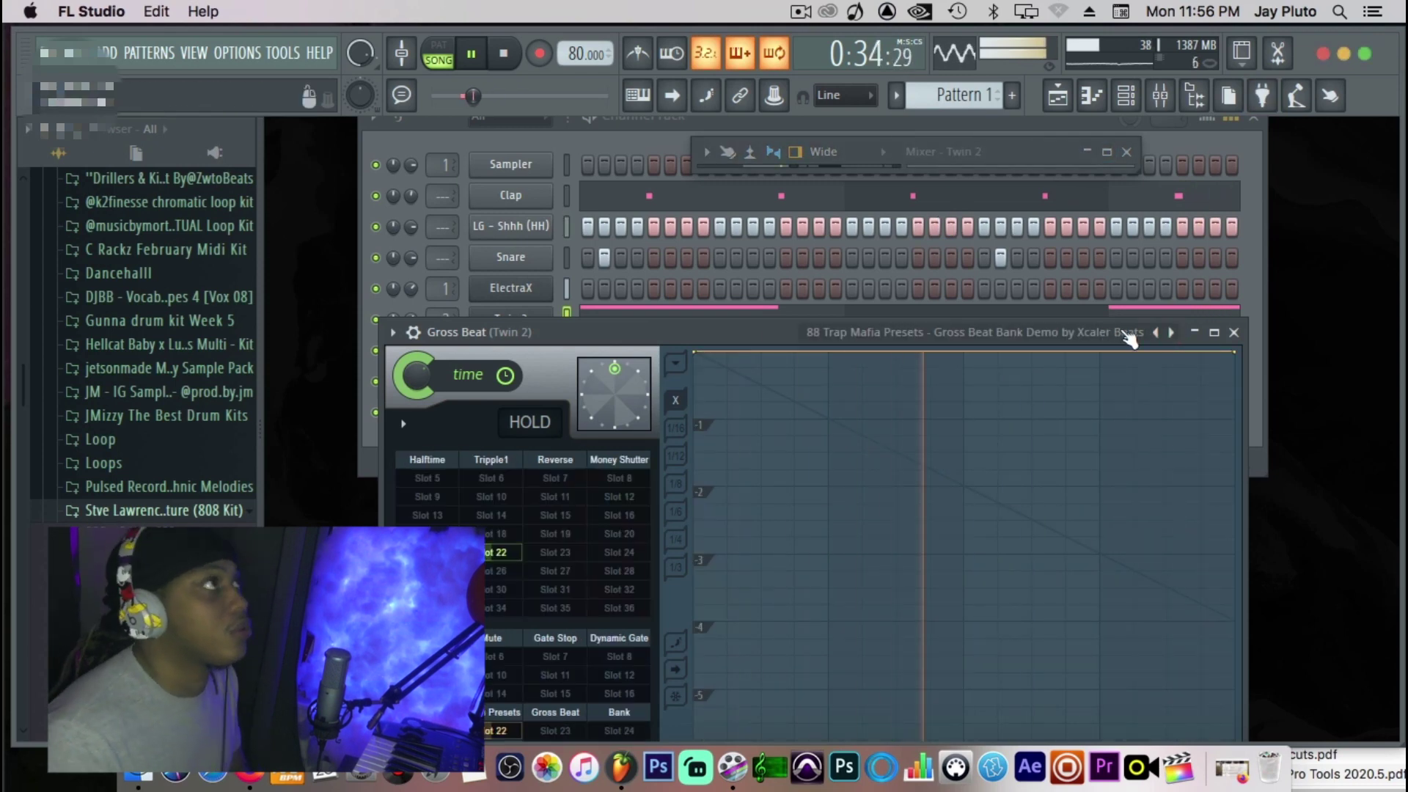
click(1171, 332)
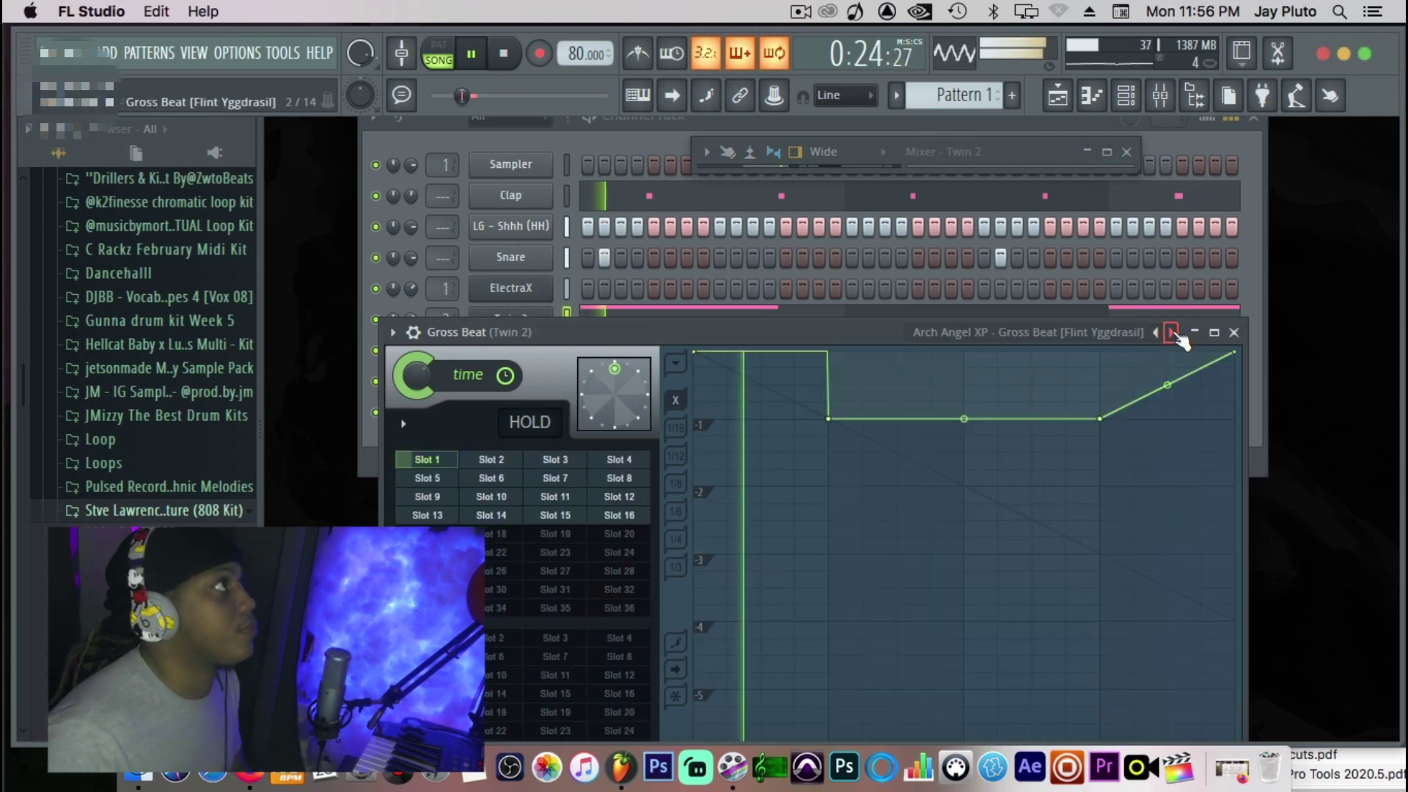
click(1171, 332)
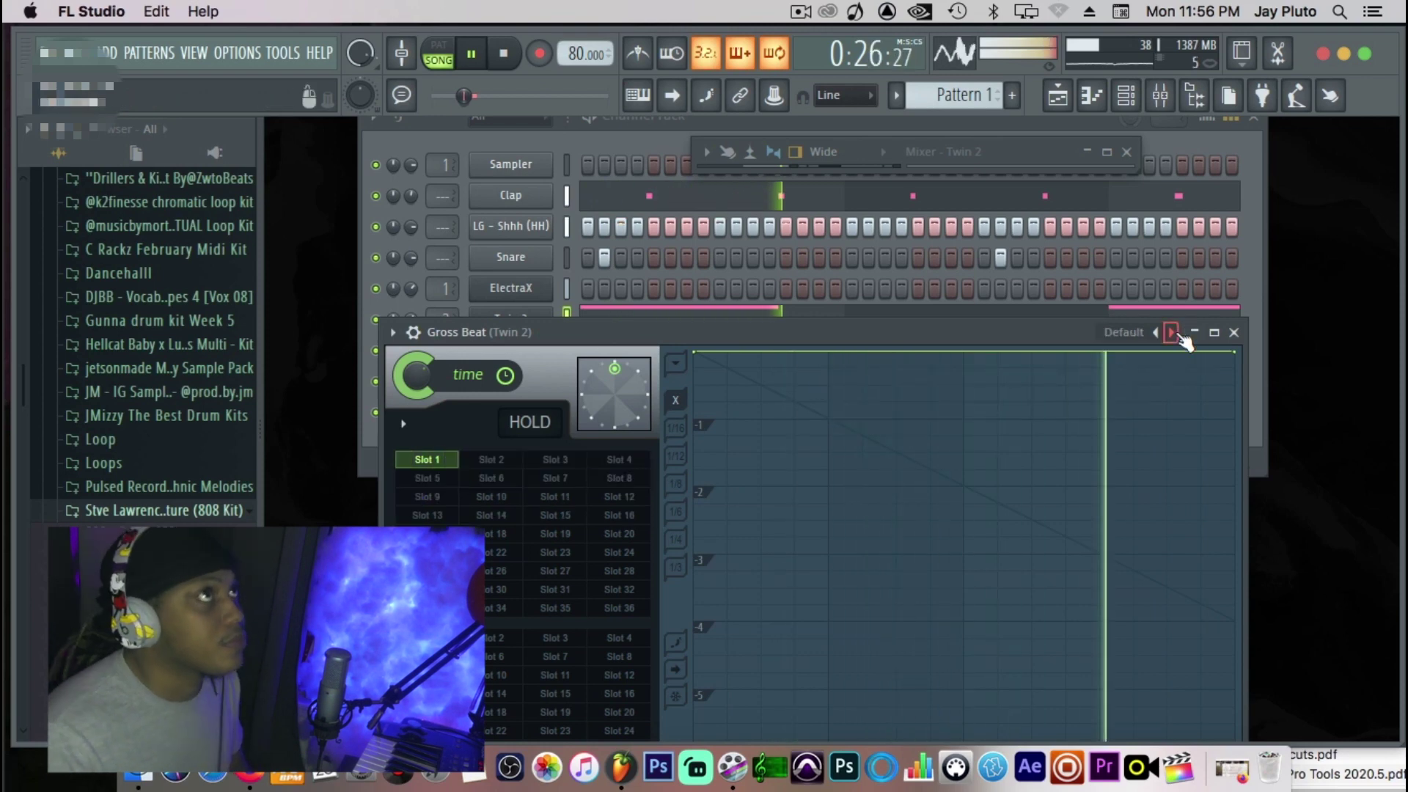
click(1172, 334)
click(1156, 335)
click(1151, 335)
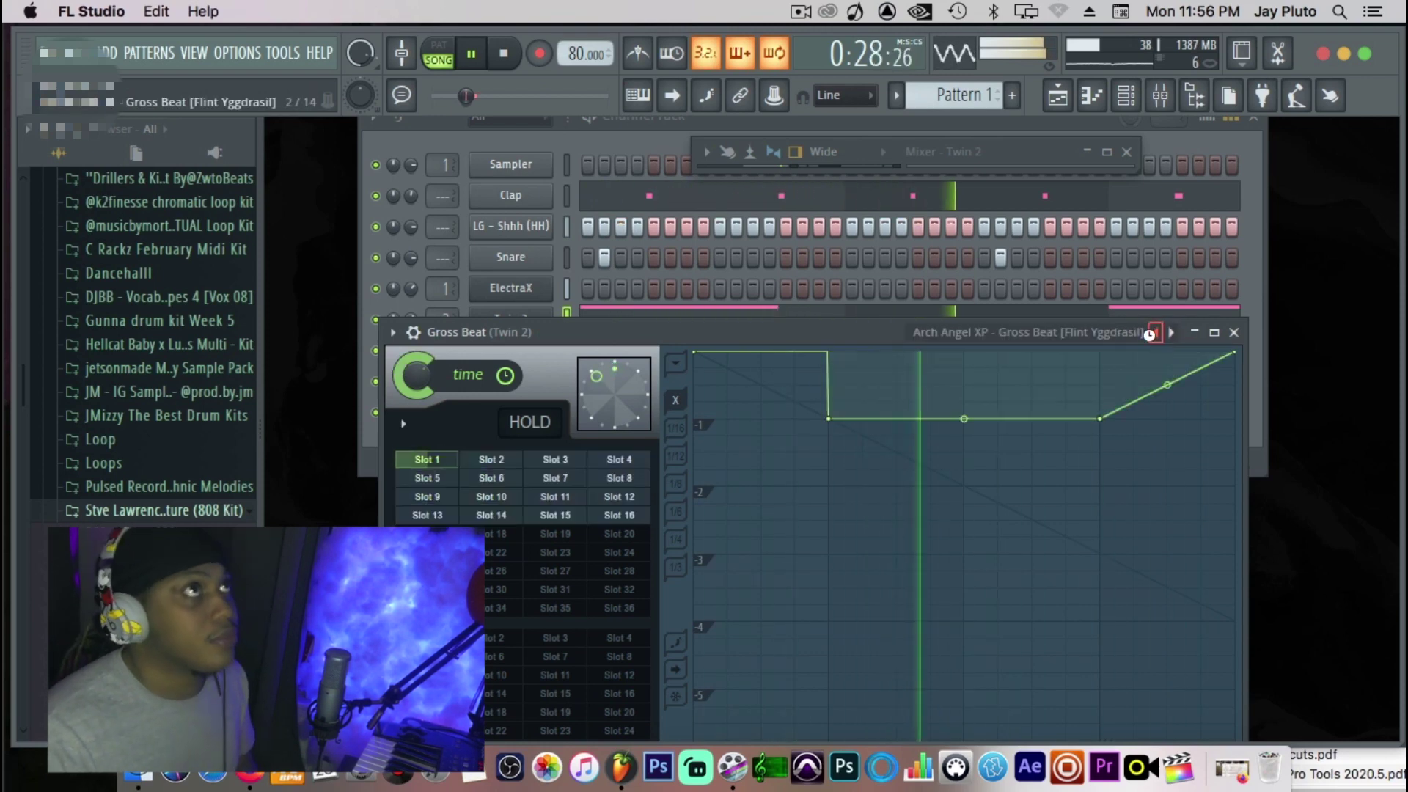
click(1151, 333)
click(1171, 332)
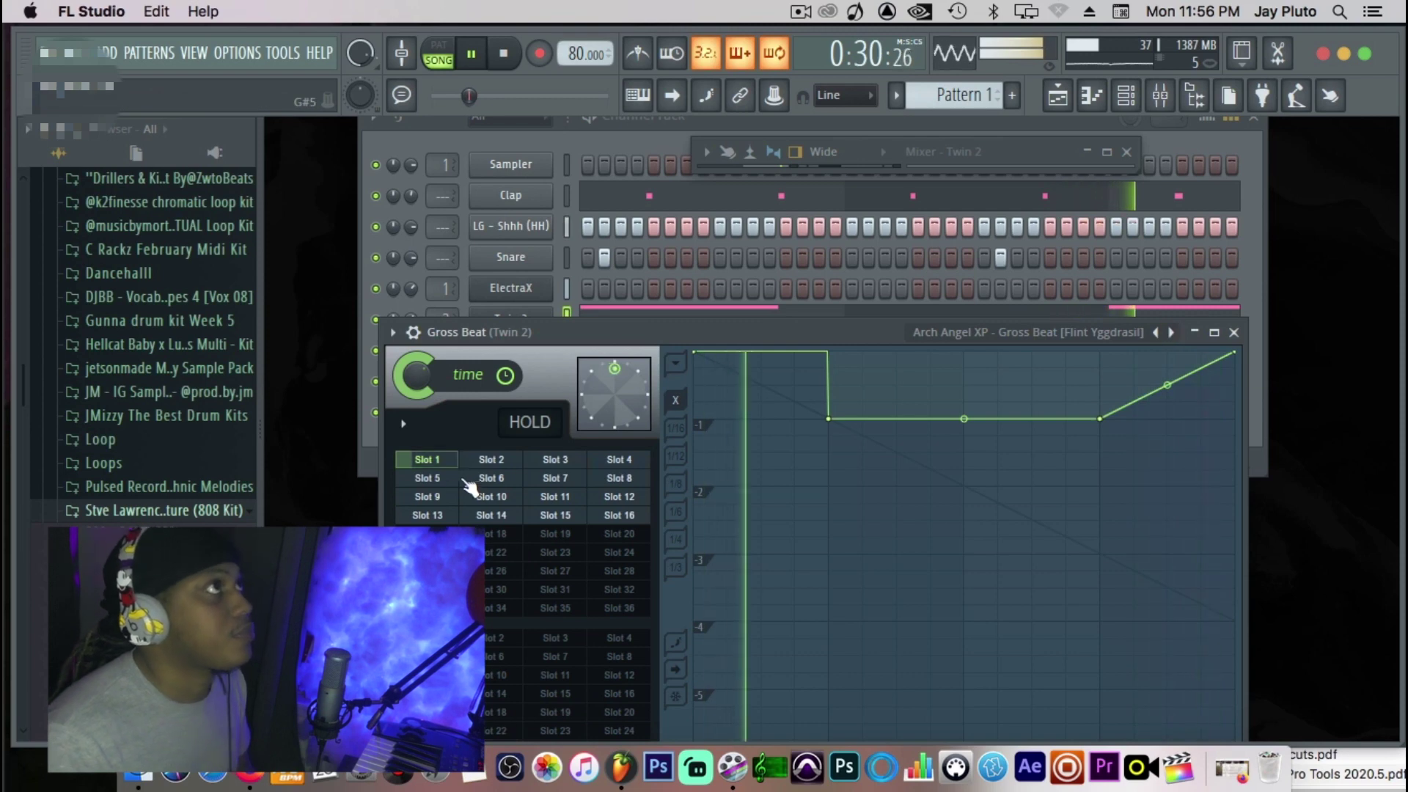
Choose time Slot 11 in the second Gross Beat and lower its mid-envelope point level with the point before it.
click(438, 499)
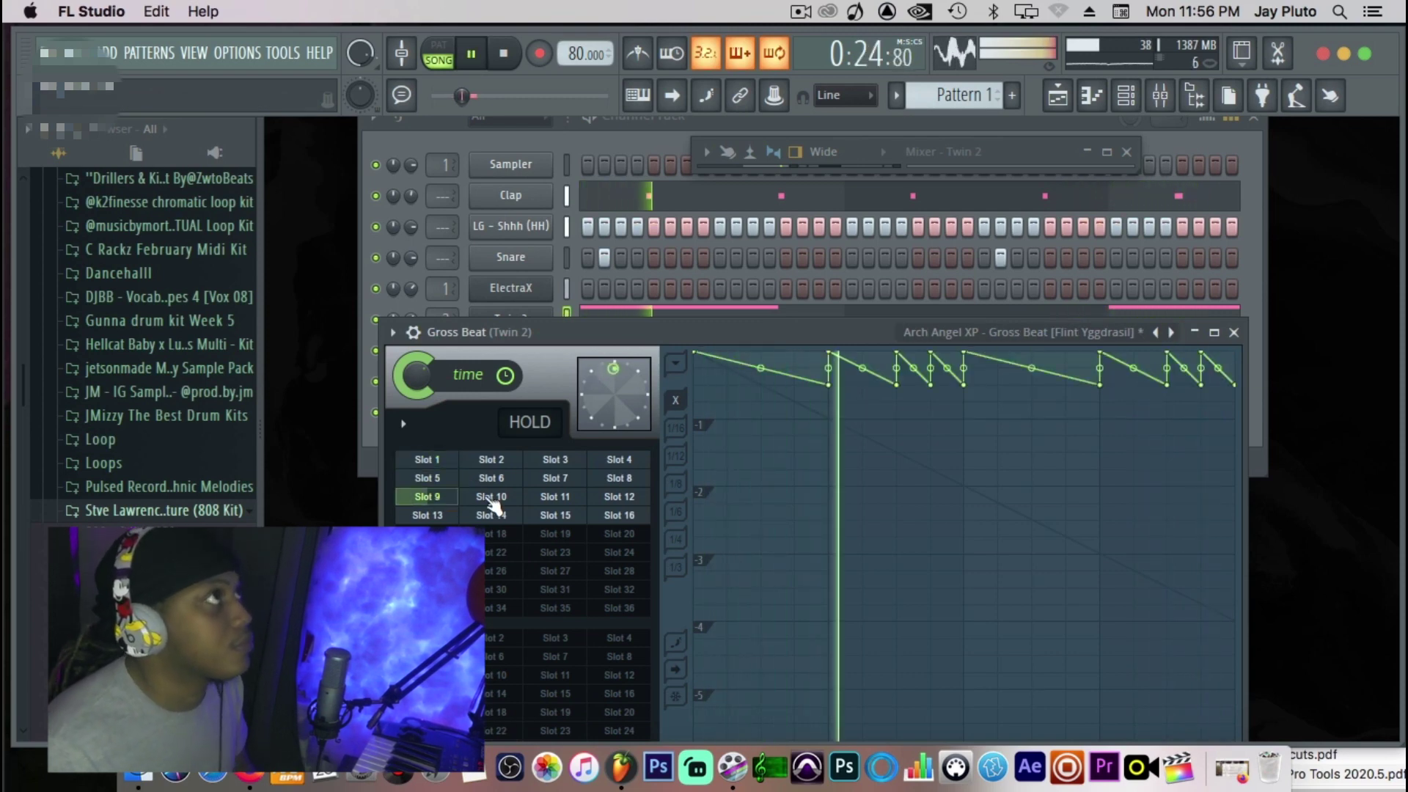
click(490, 499)
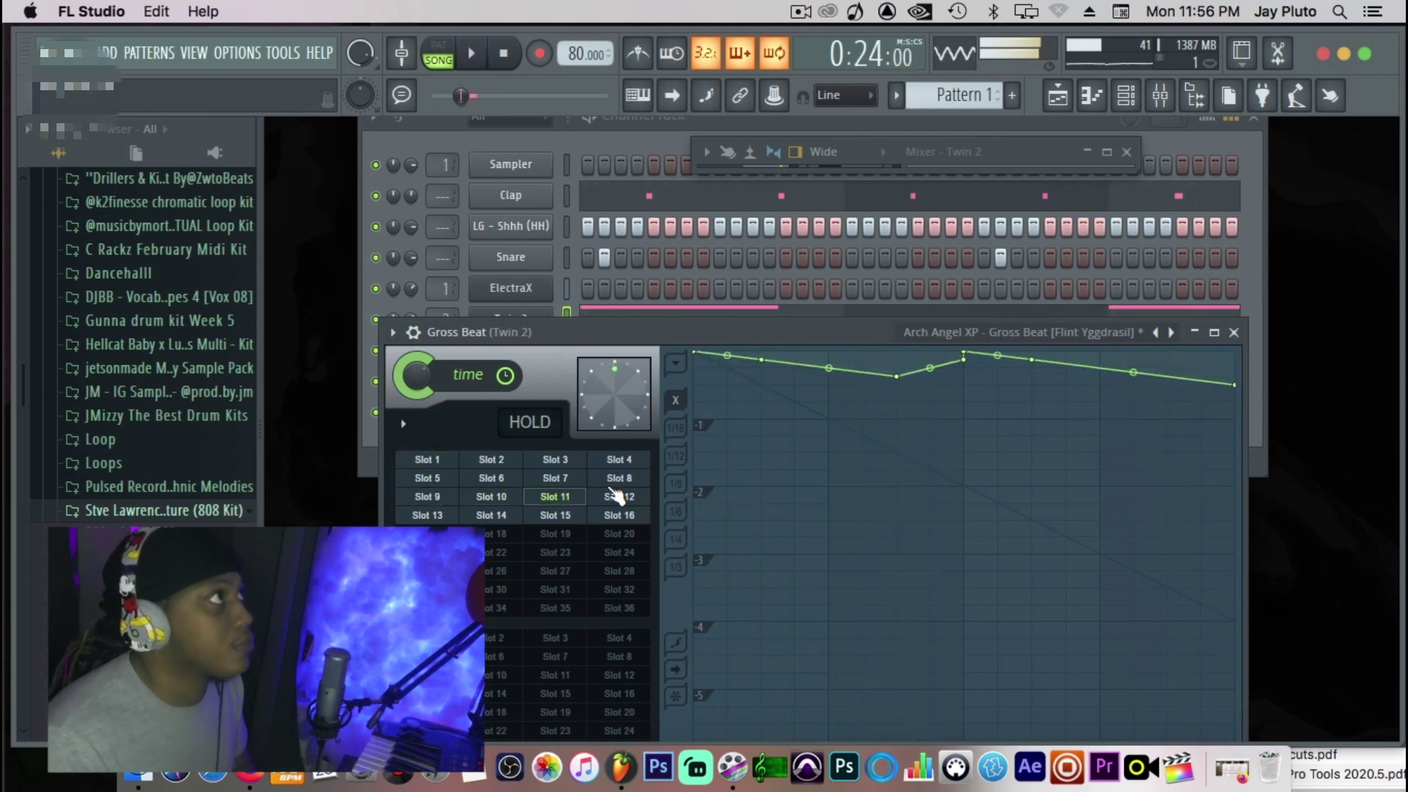
key(space)
click(625, 478)
click(569, 496)
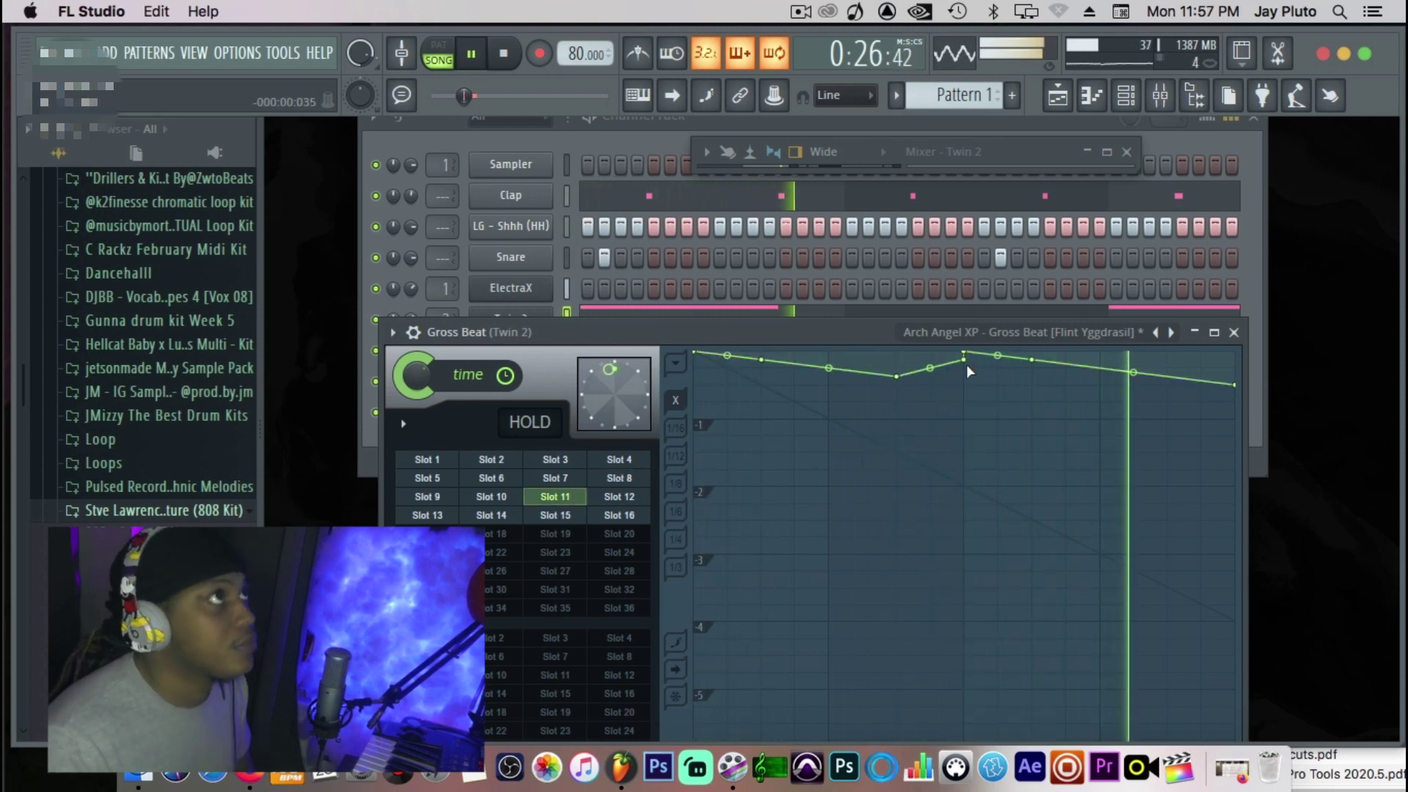
drag(969, 359, 966, 377)
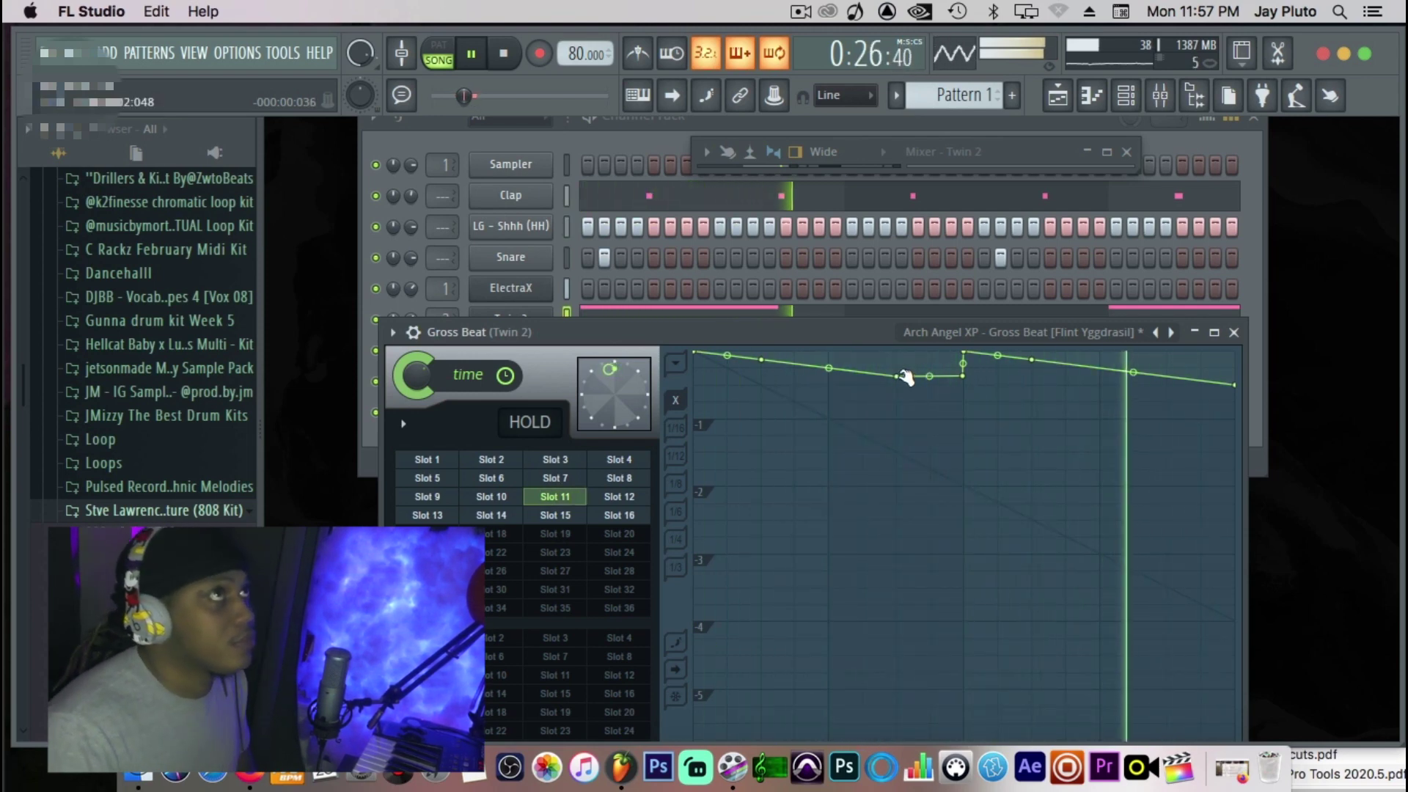
click(1237, 333)
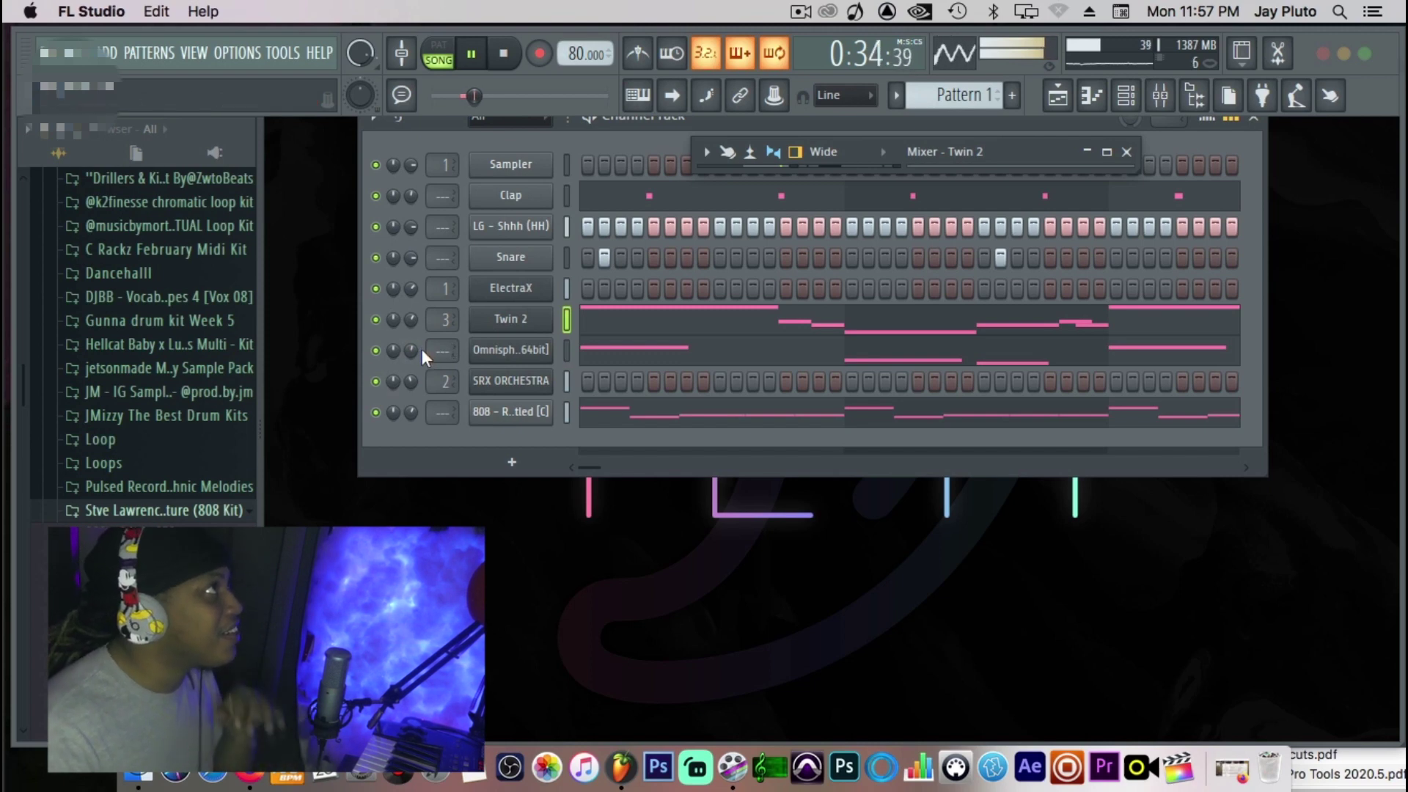
Lower the Twin 2 channel volume to 53% and add a second Omnisphere channel directly below it.
drag(411, 319, 410, 333)
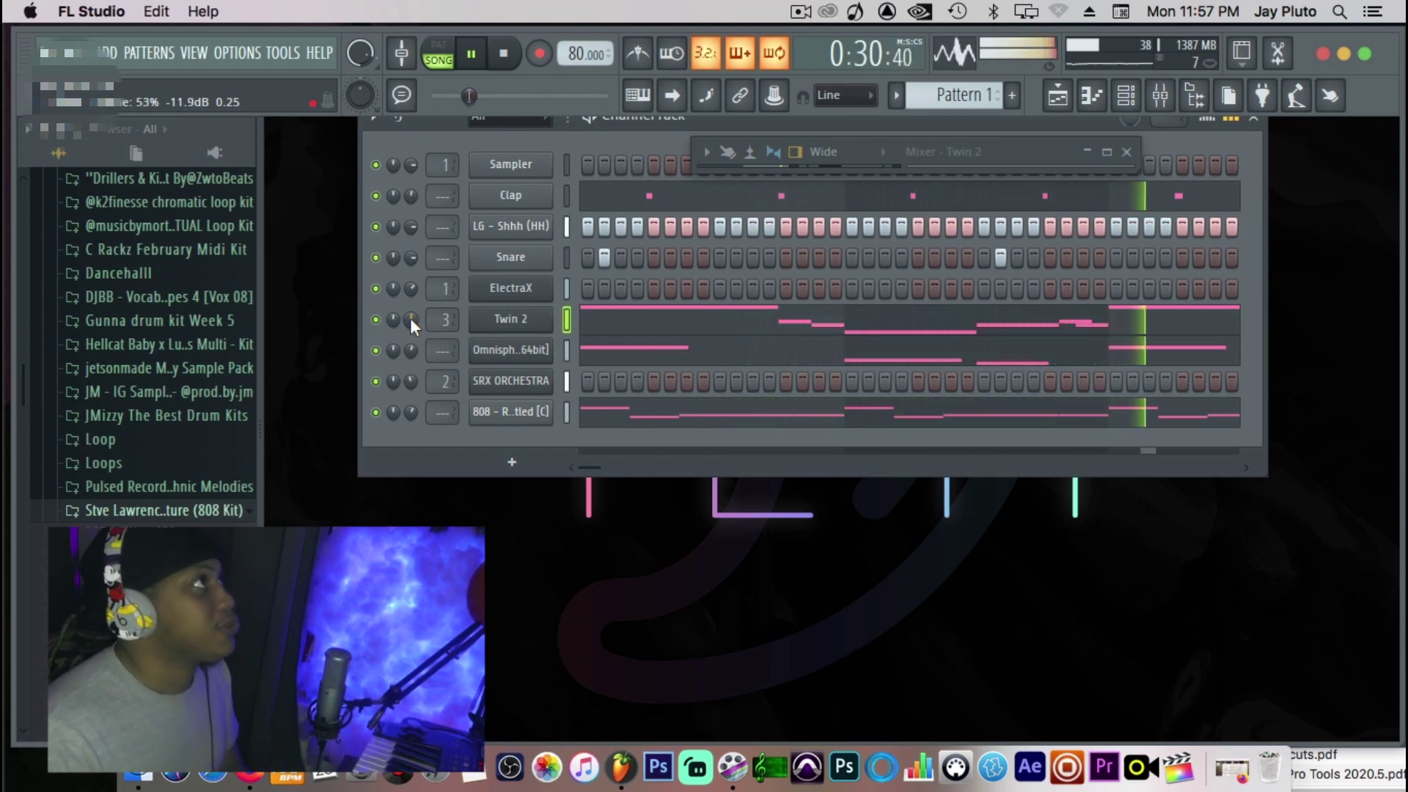
right_click(540, 323)
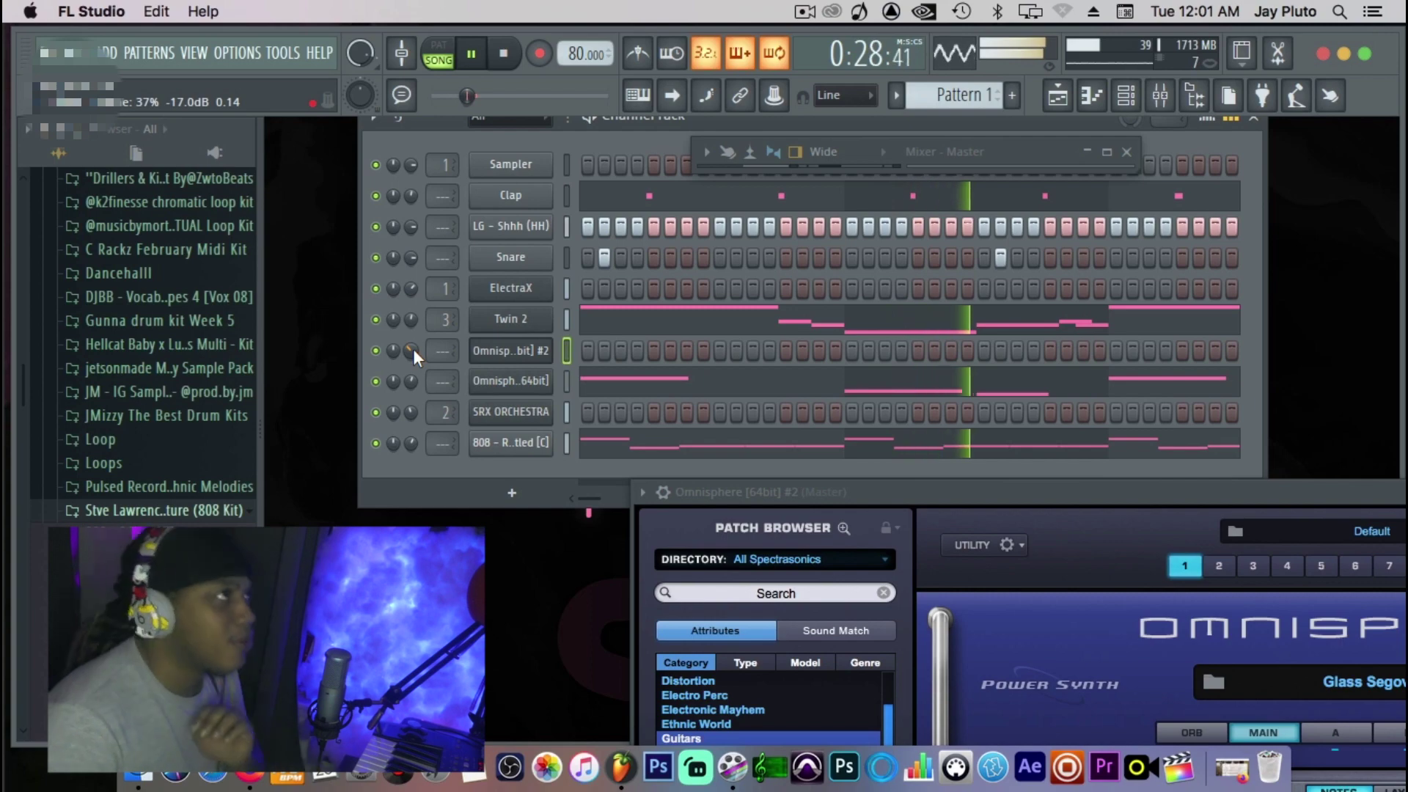
Stop playback and filter the Omnisphere #2 patch browser to the Bells and Vibes category.
drag(793, 493, 630, 207)
key(space)
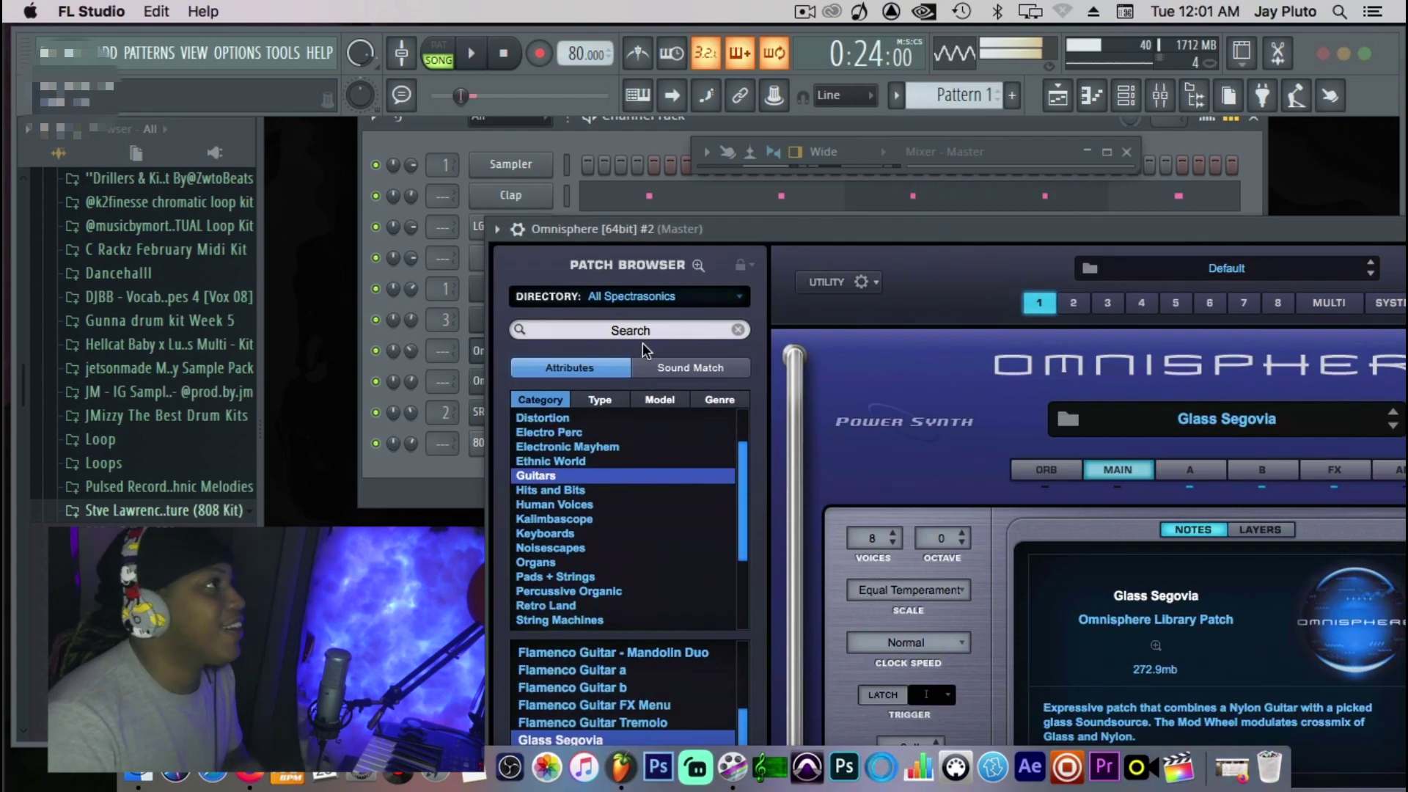
scroll(617, 601, down, 4)
scroll(622, 591, down, 1)
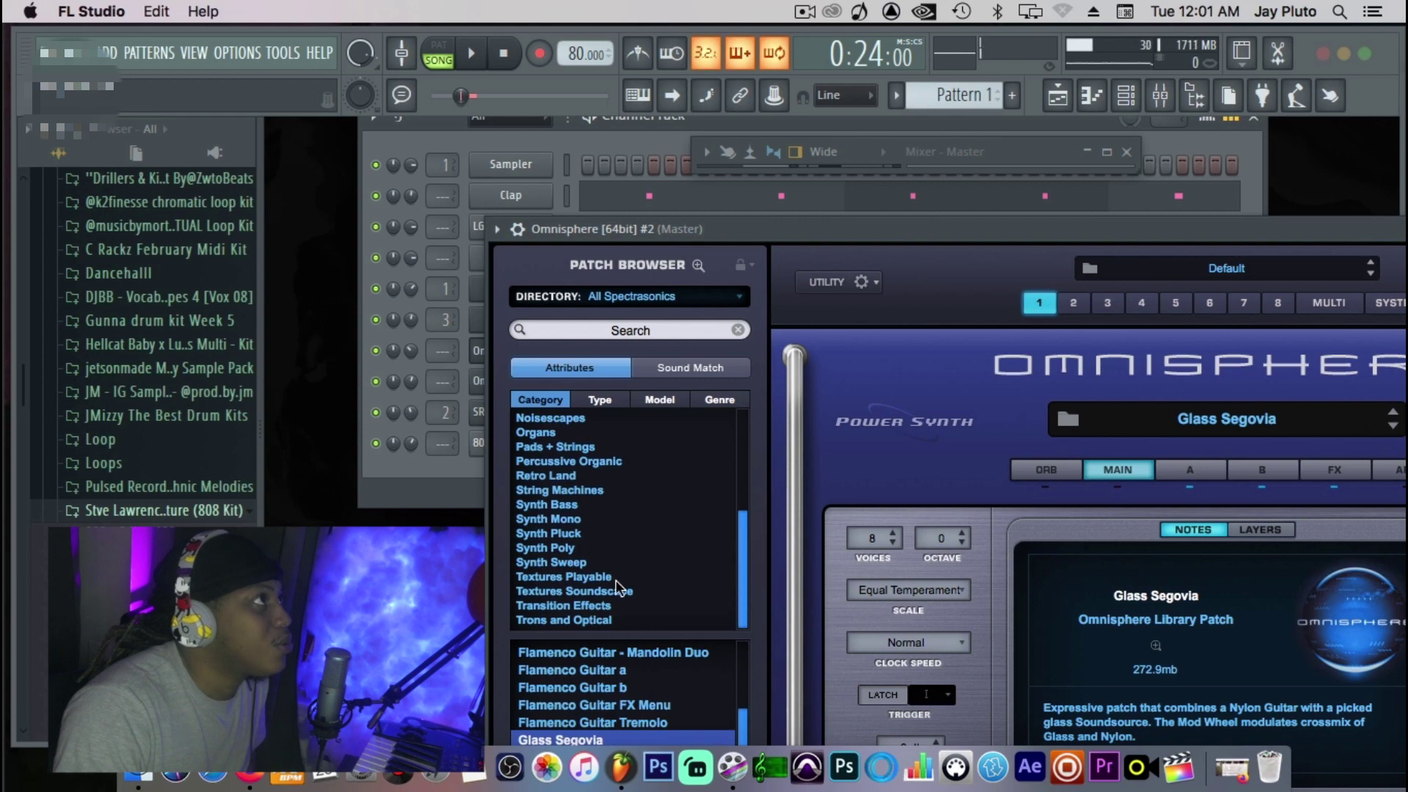
scroll(613, 575, up, 13)
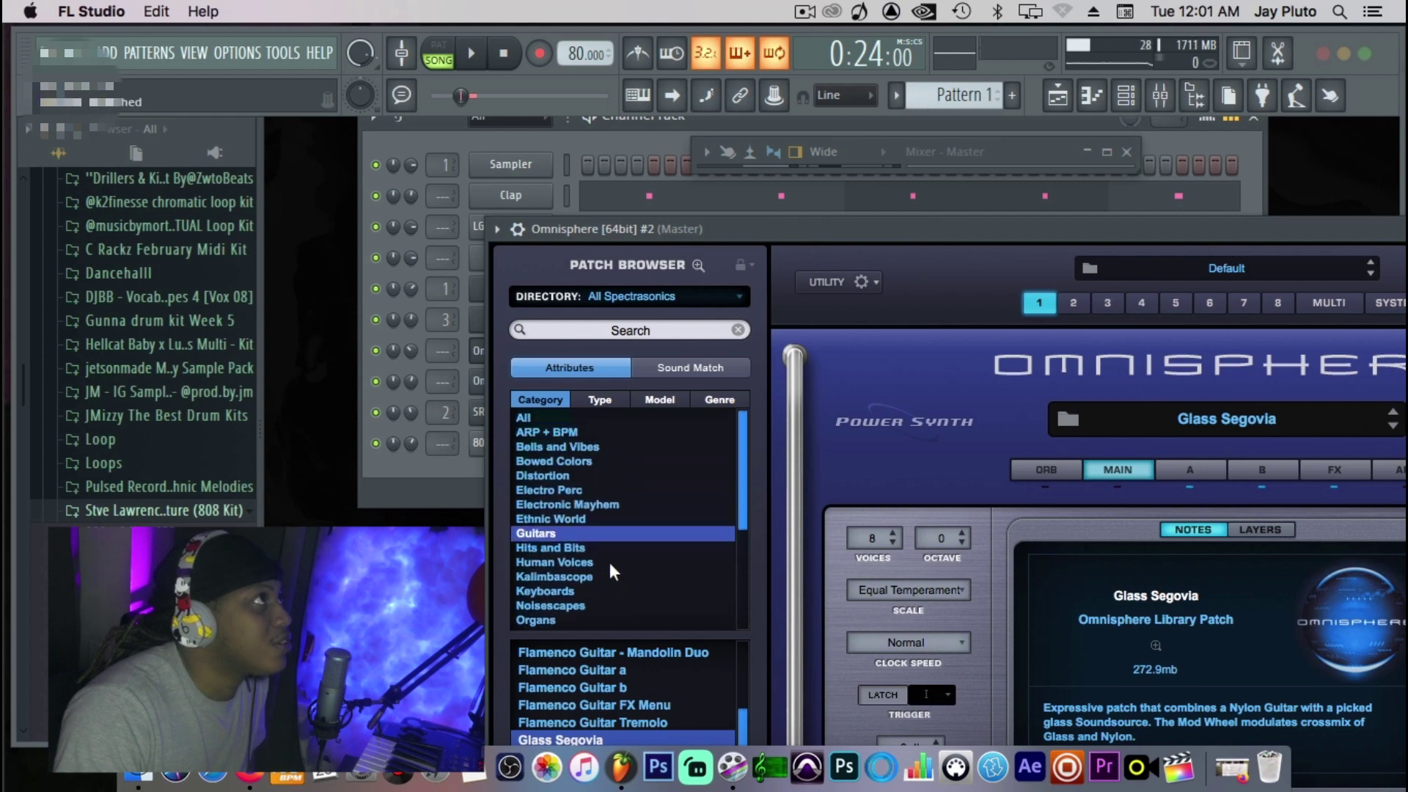
click(569, 447)
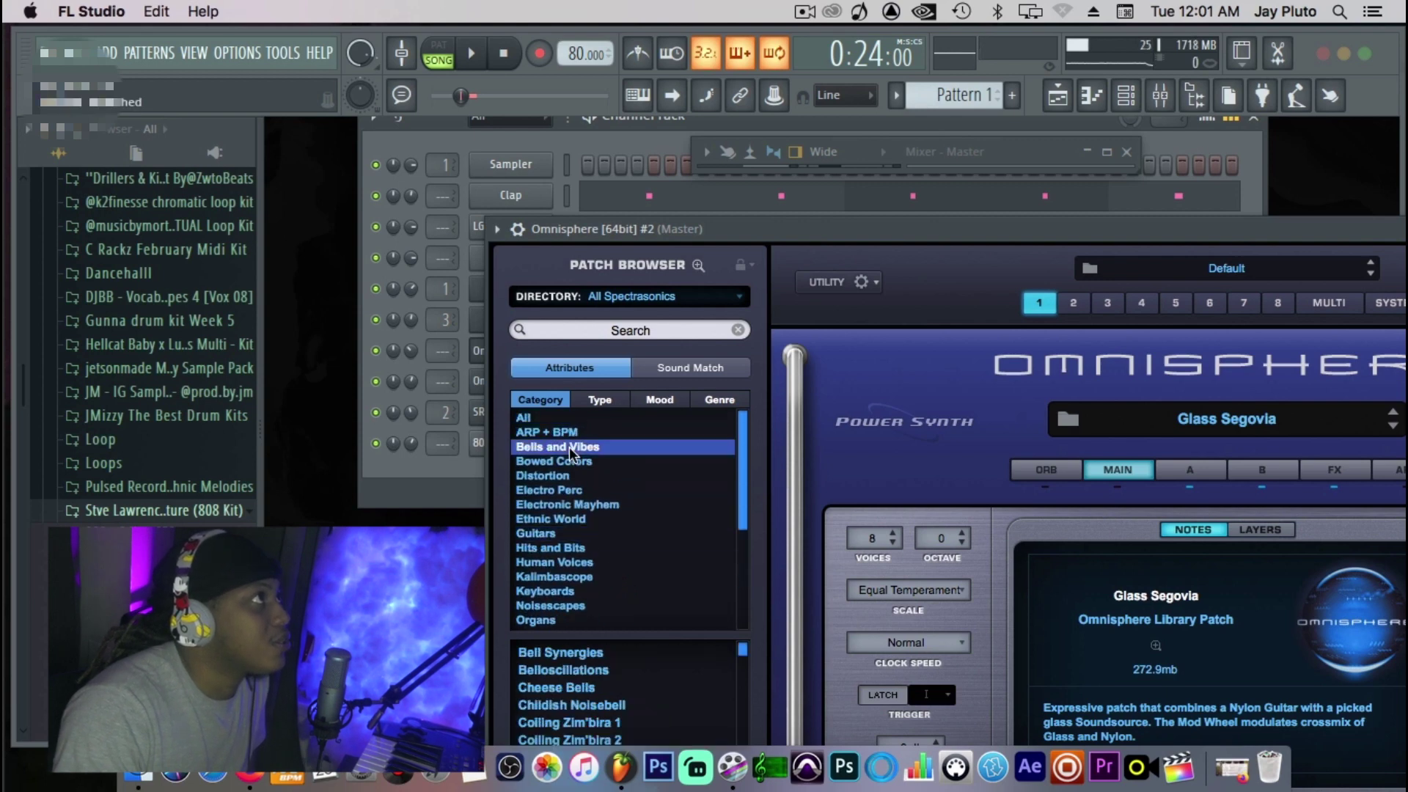
Narrow the Omnisphere #2 patches to the Floating mood and load Harmonic Air Hit.
click(658, 399)
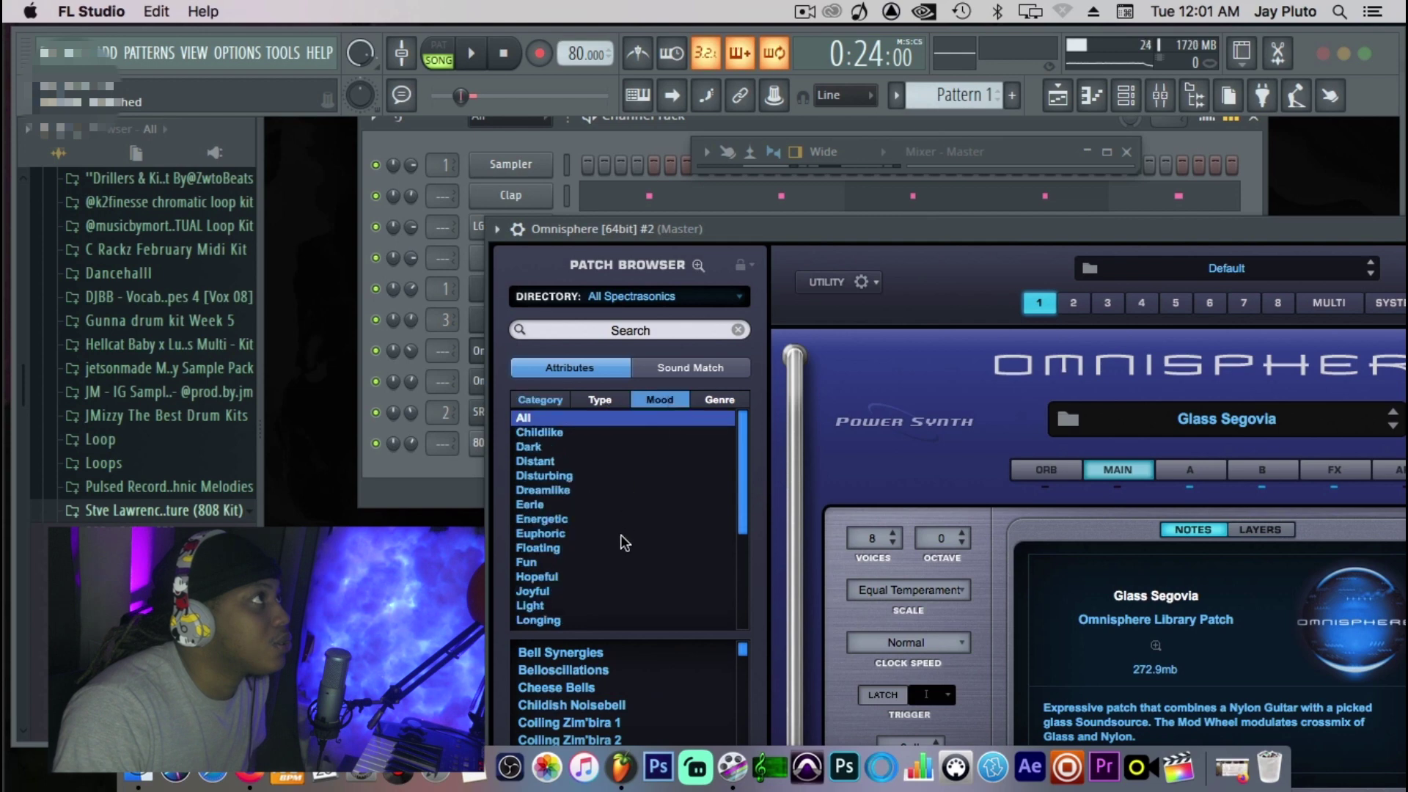
click(578, 547)
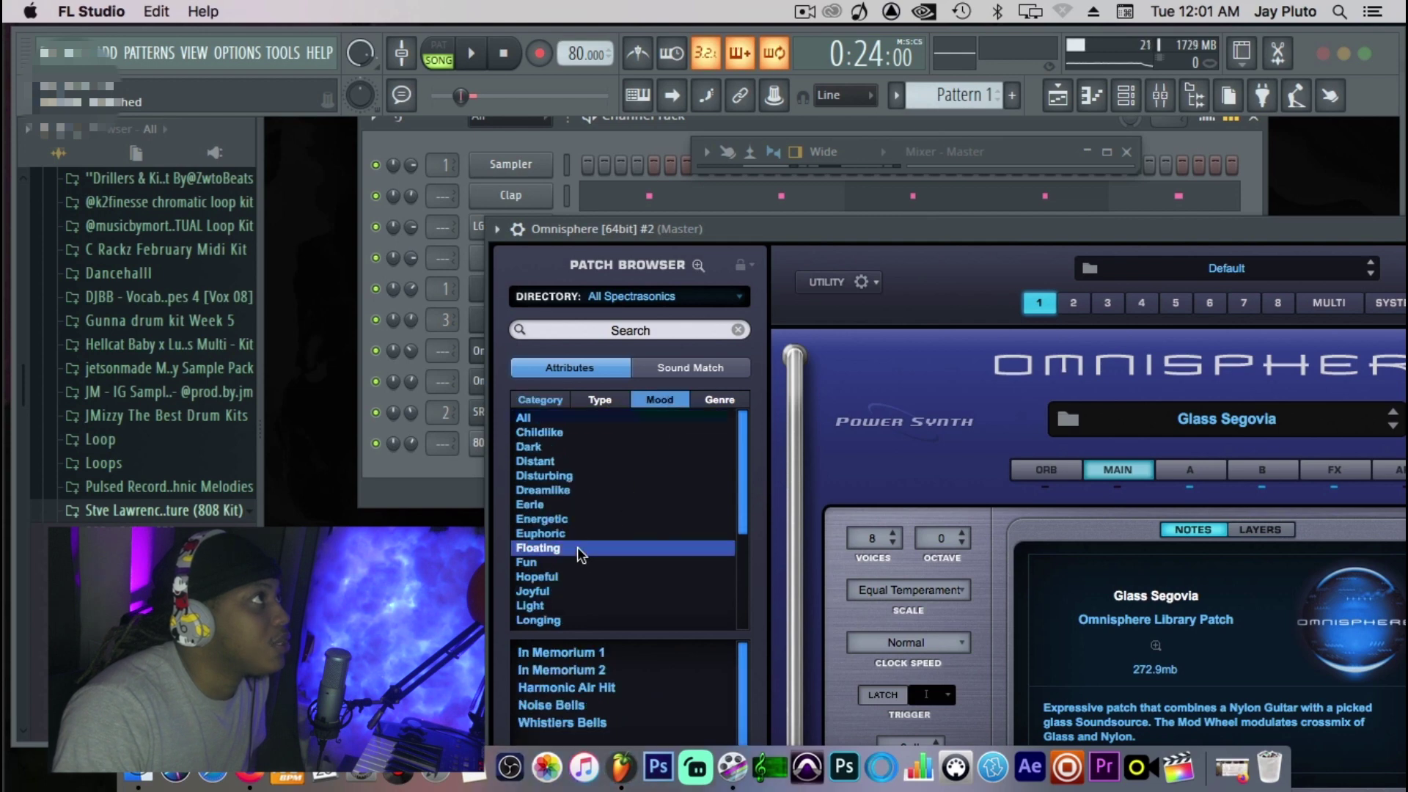
click(597, 676)
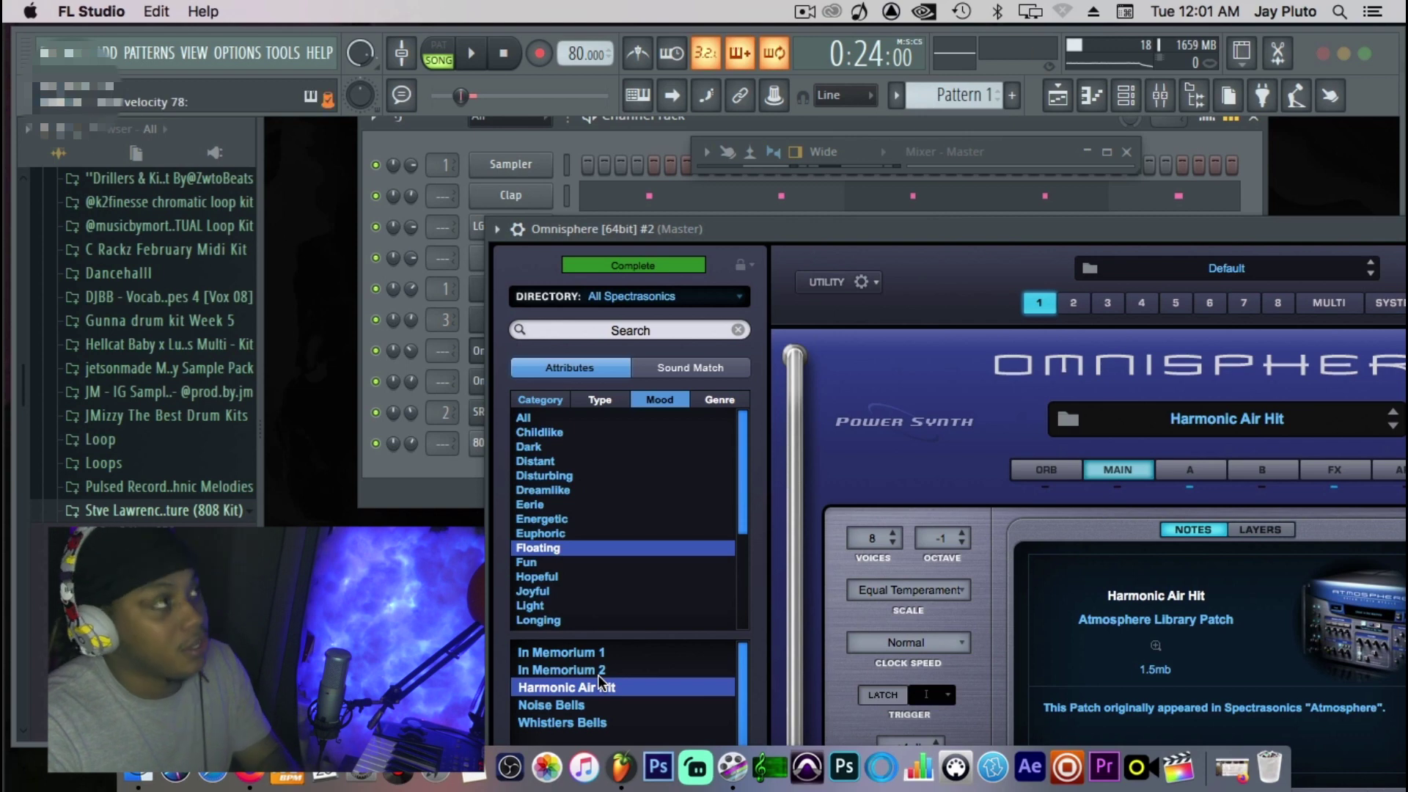
Try out the Harmonic Air Hit sound over the beat and record its notes into Pattern 1.
key(space)
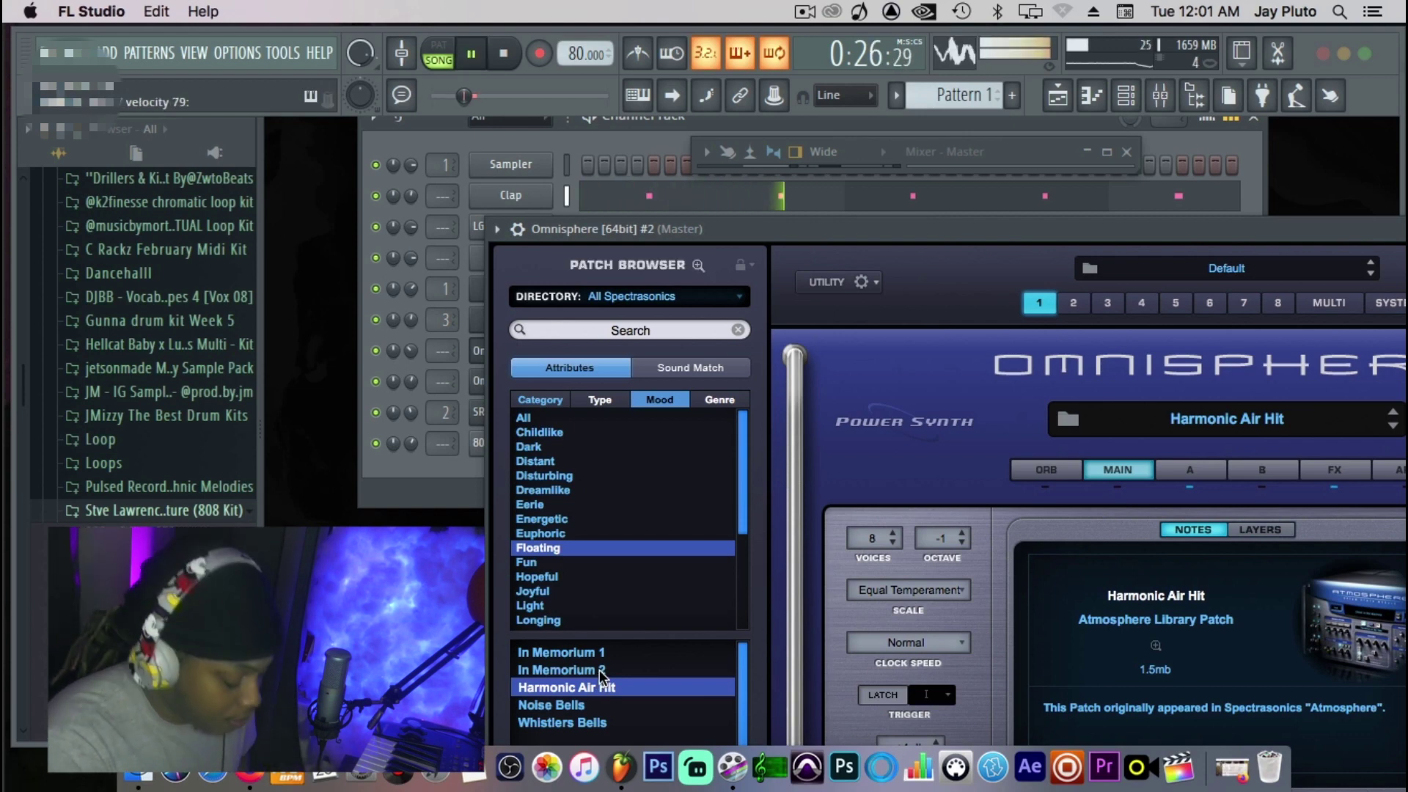
key(space)
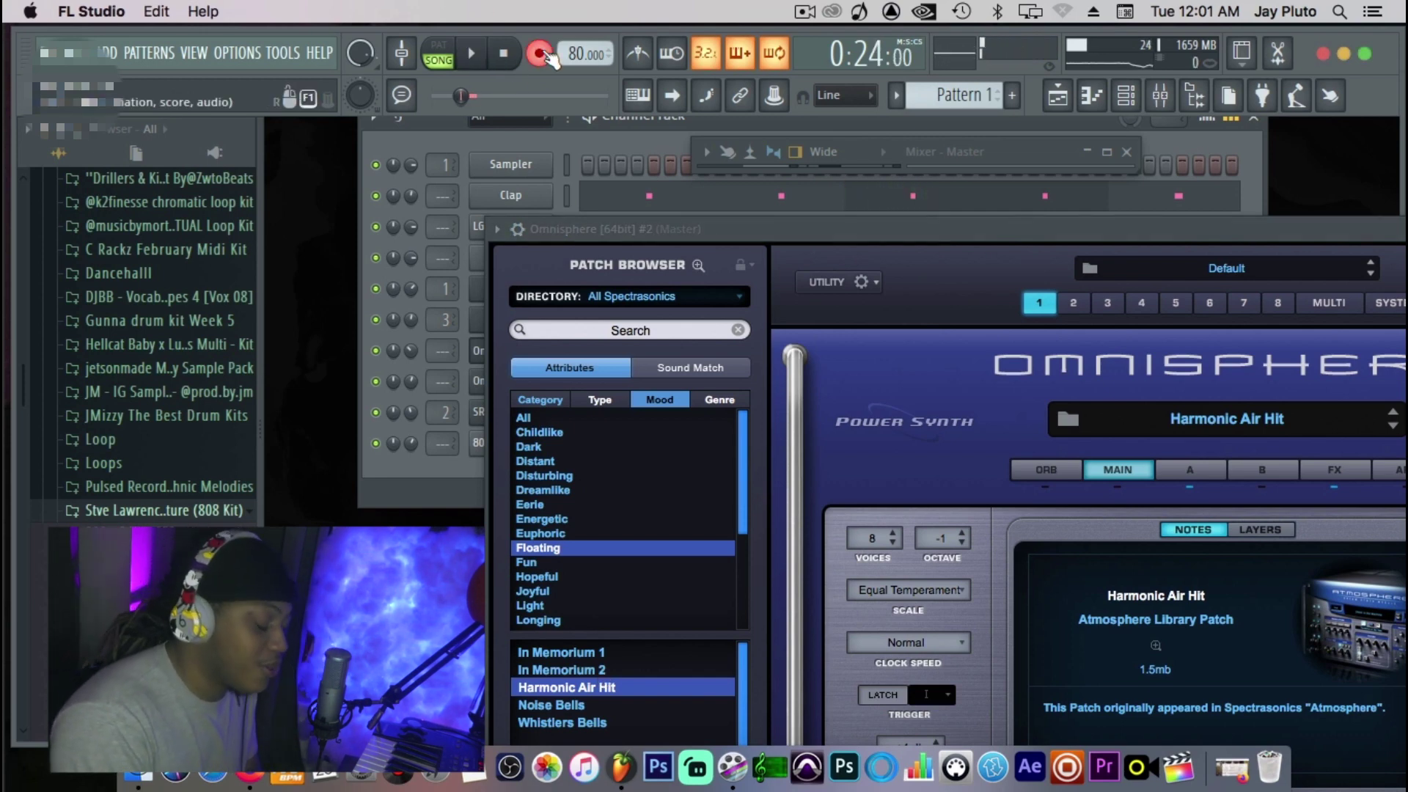
key(space)
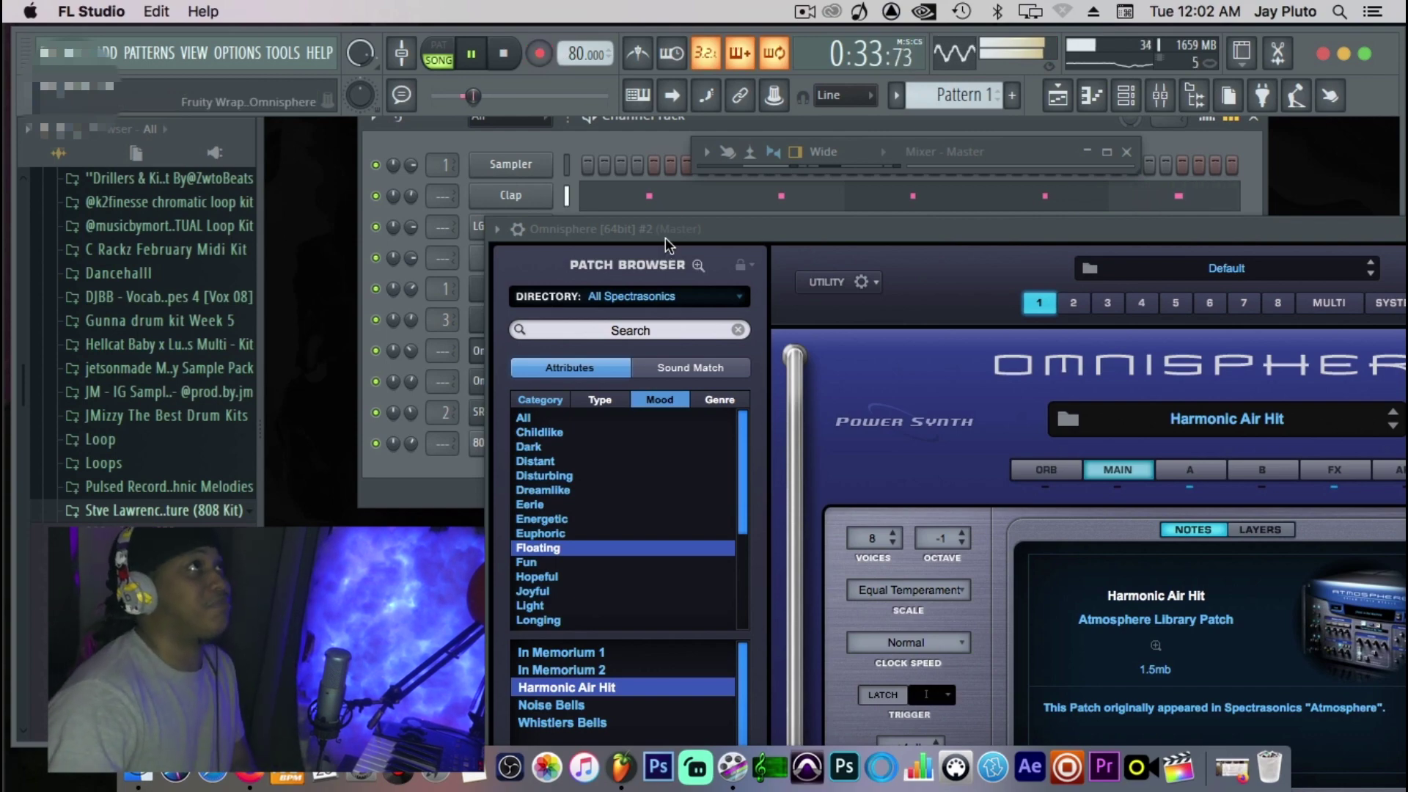
Move the Omnisphere #2 window aside and inspect its recorded notes in the piano roll.
drag(666, 233, 1027, 391)
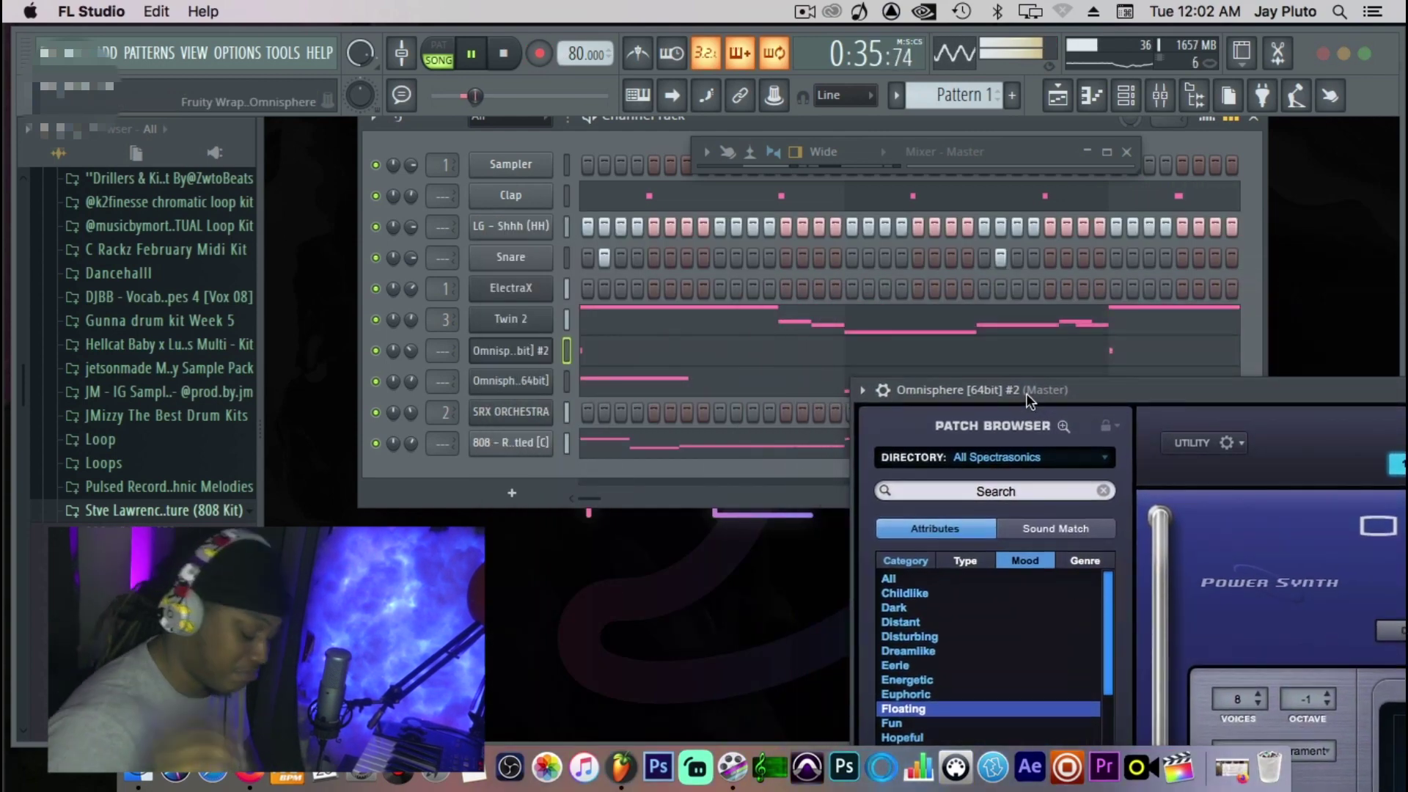
click(717, 364)
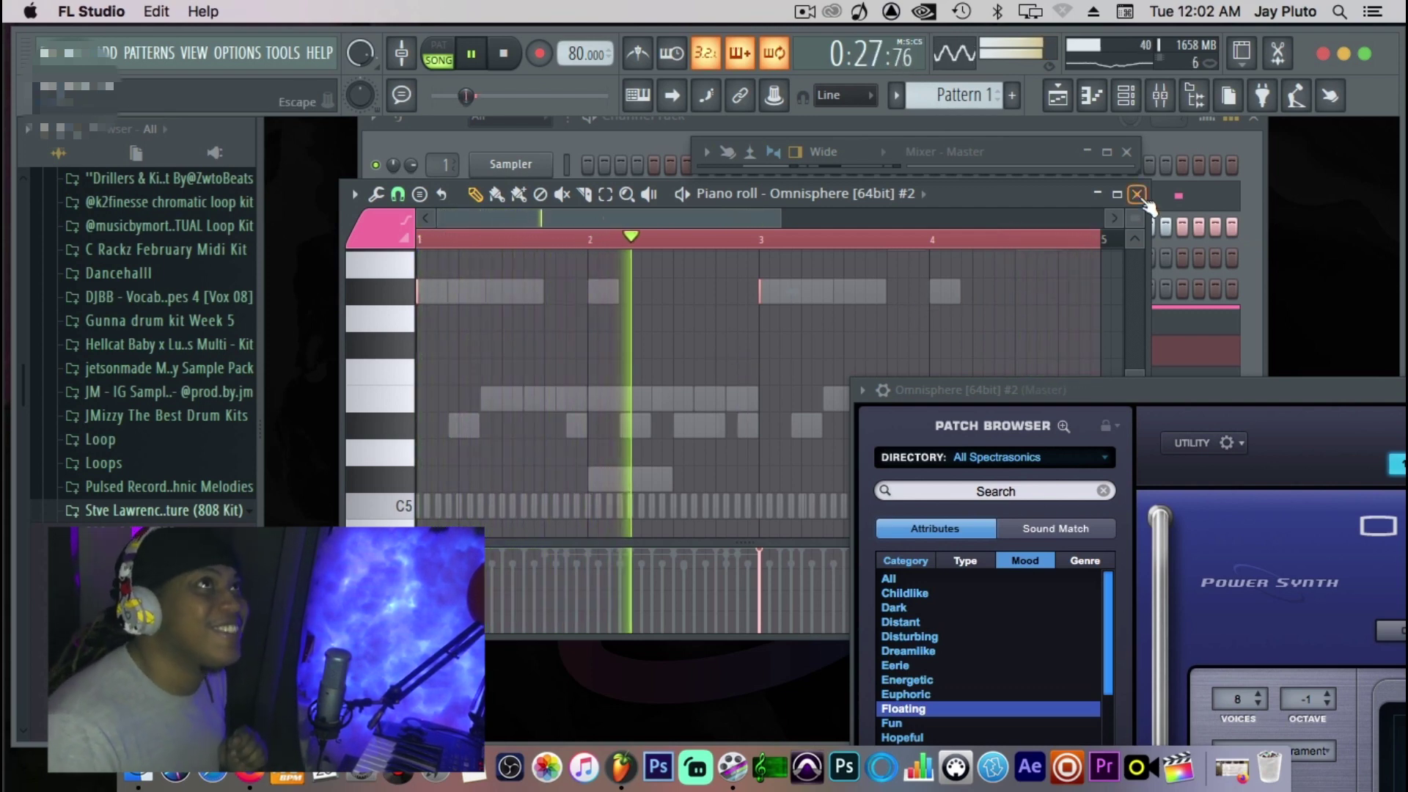
click(1138, 194)
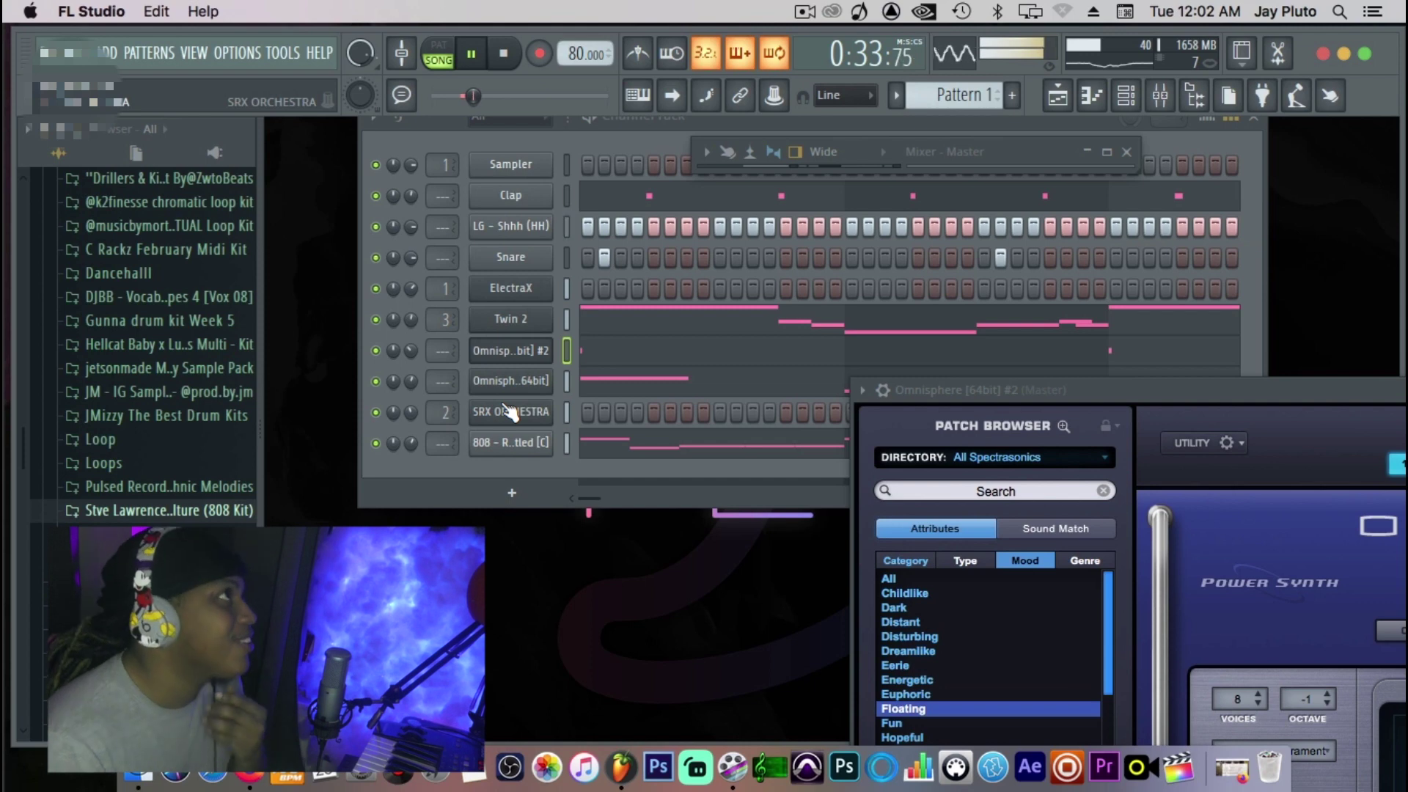
Clone the Omnisphere #2 channel and load the Whistlers Bells patch in the clone.
right_click(512, 349)
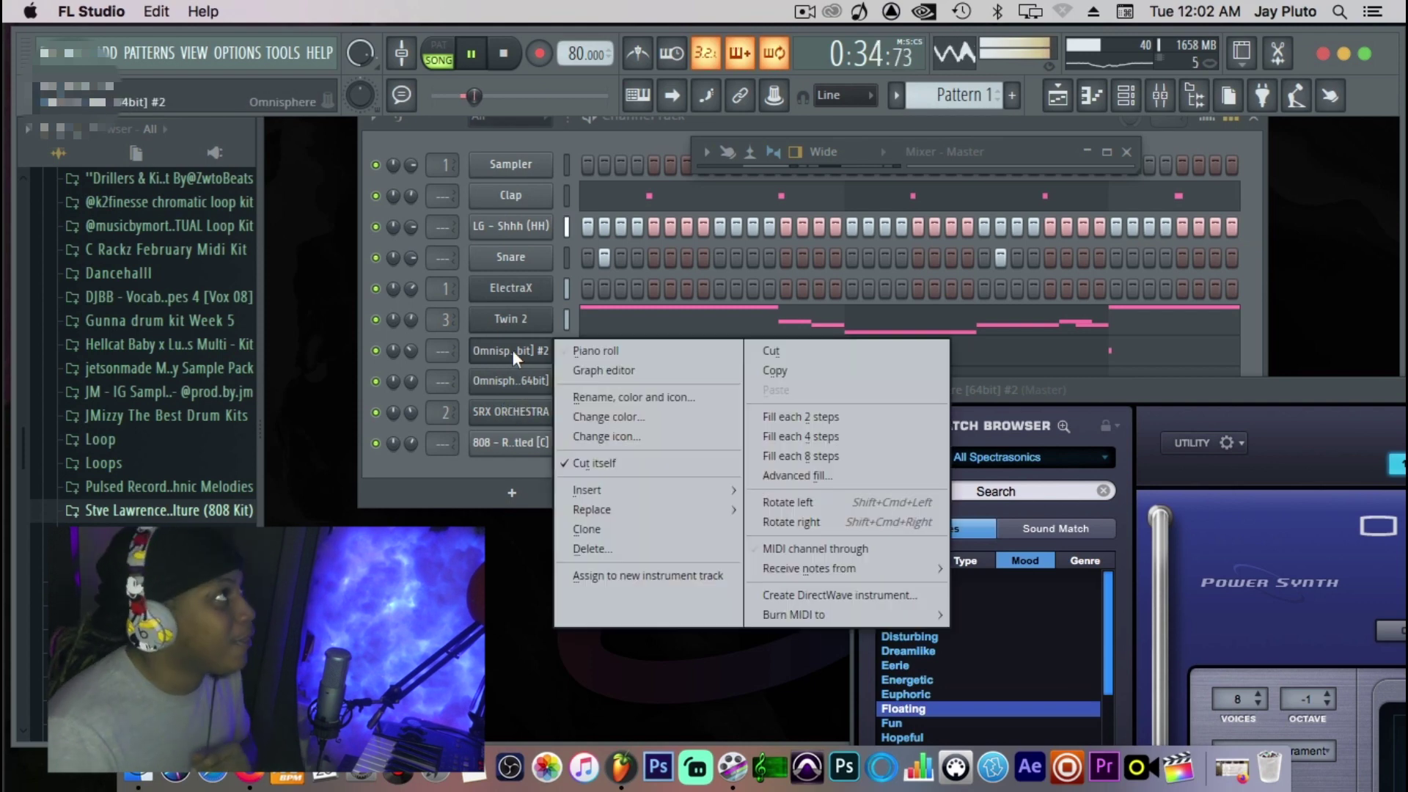
click(626, 521)
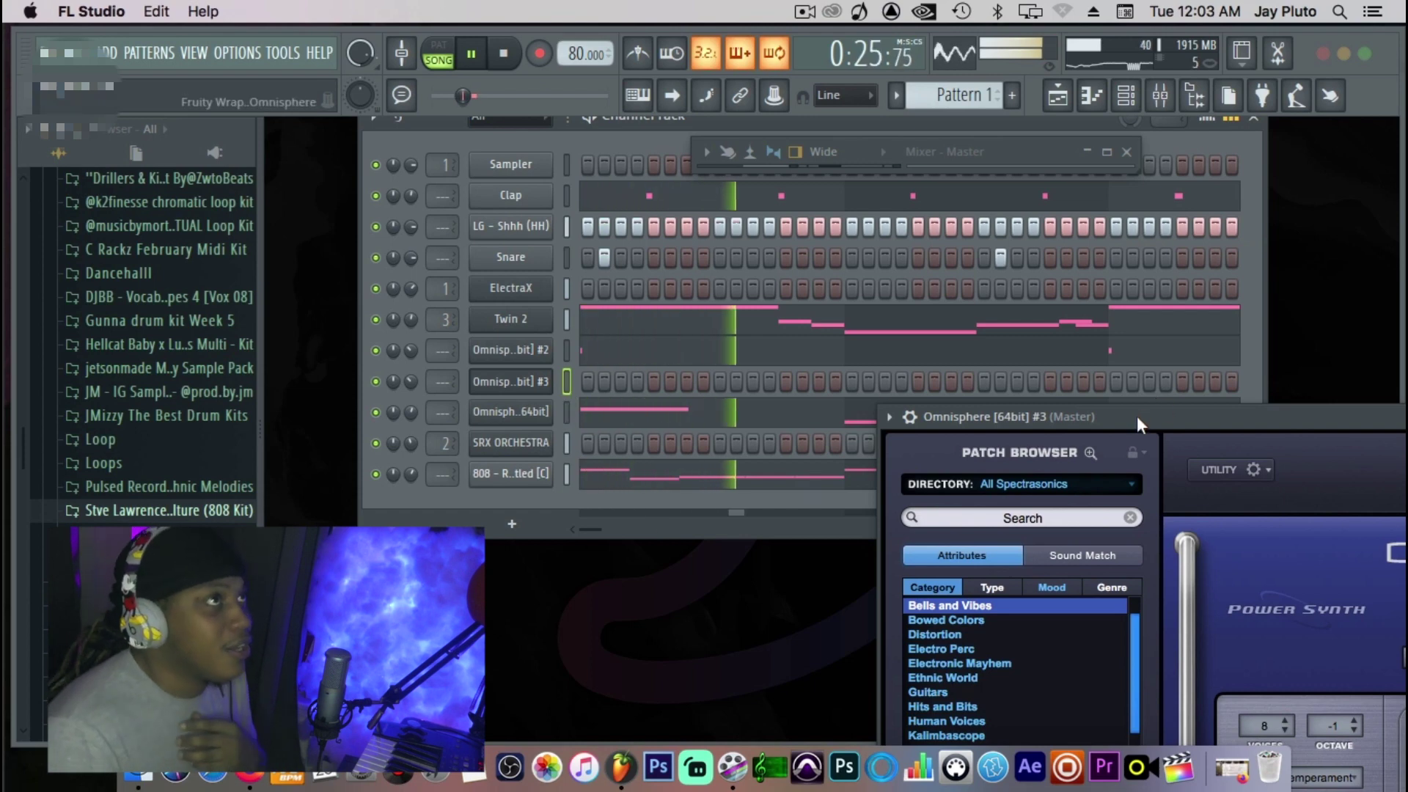
drag(1137, 416, 901, 189)
scroll(777, 542, down, 1)
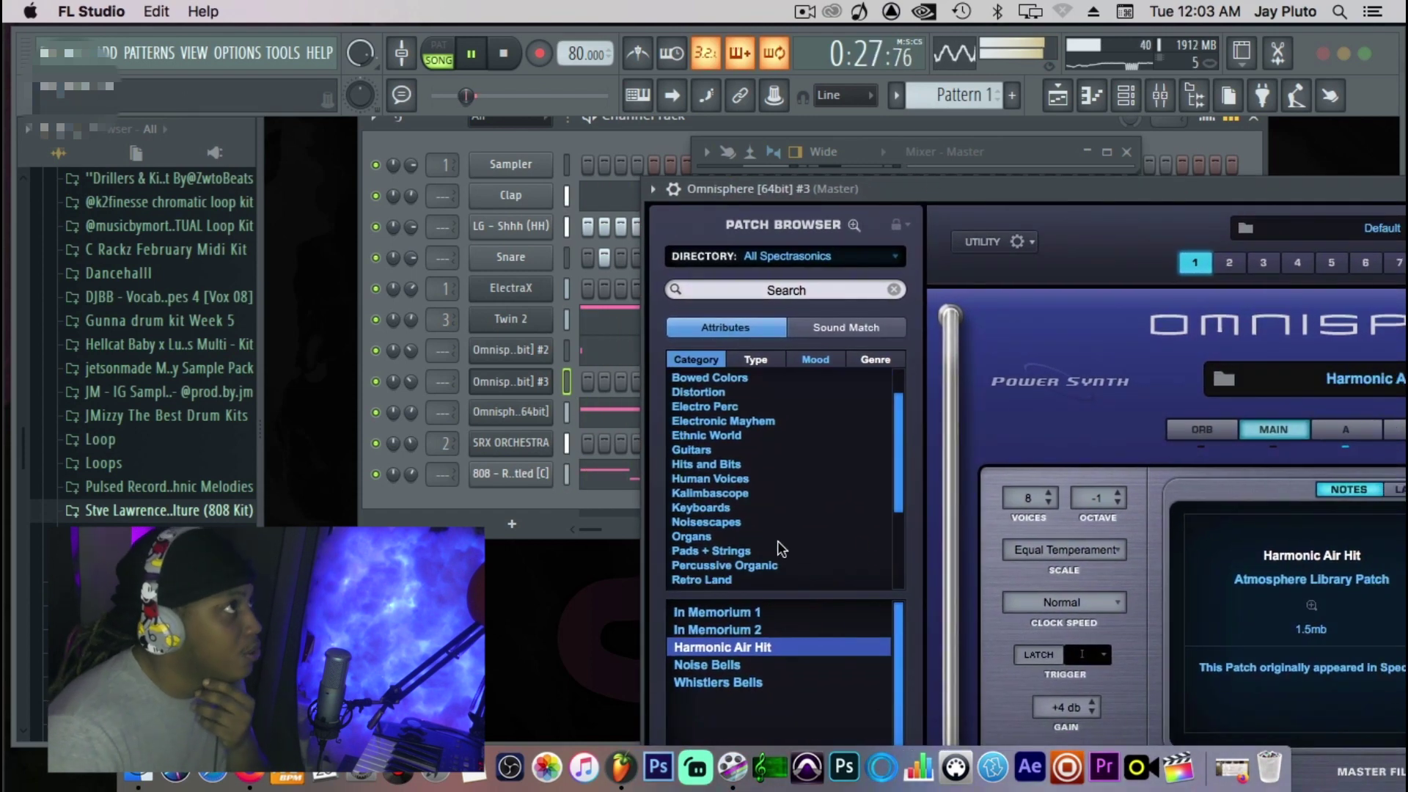
scroll(777, 549, down, 2)
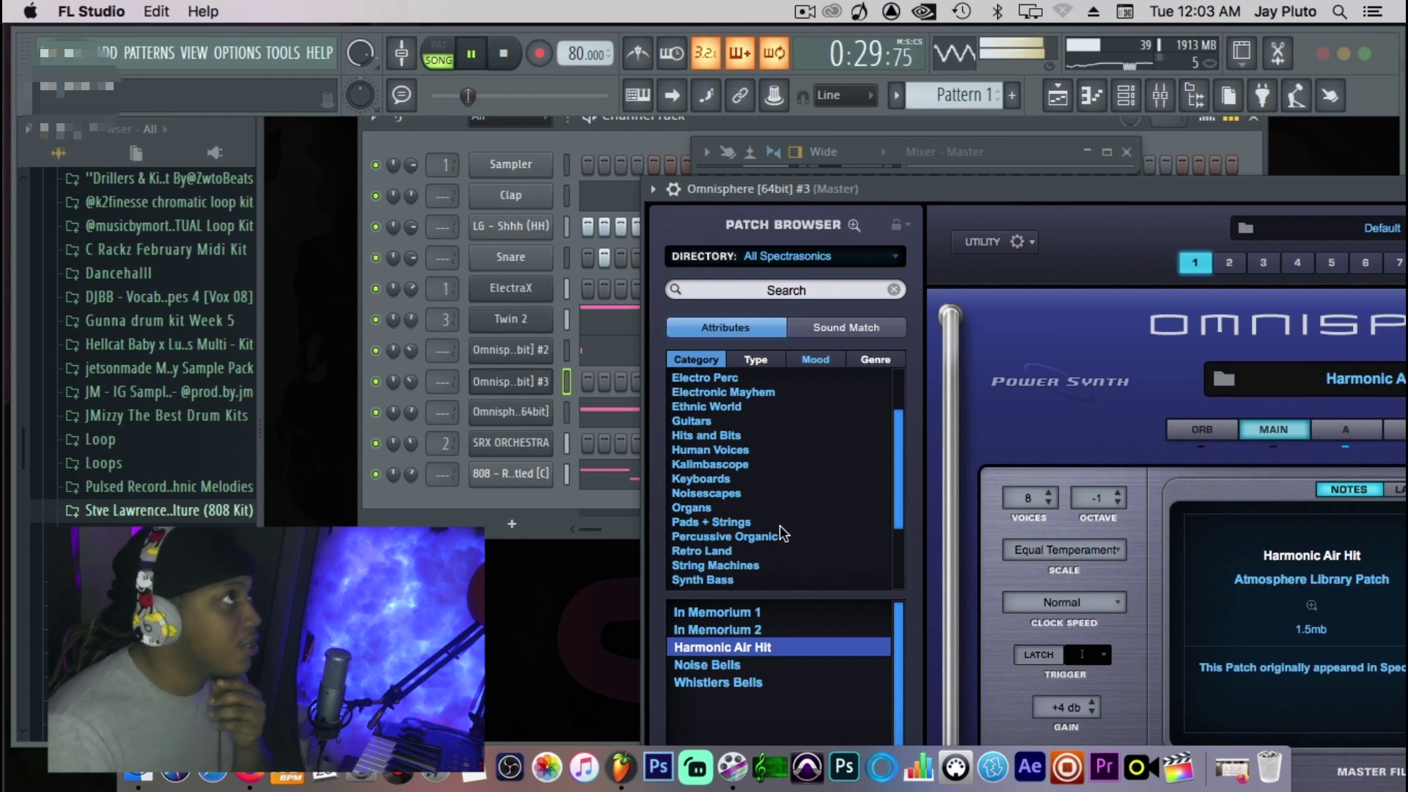
scroll(781, 532, up, 5)
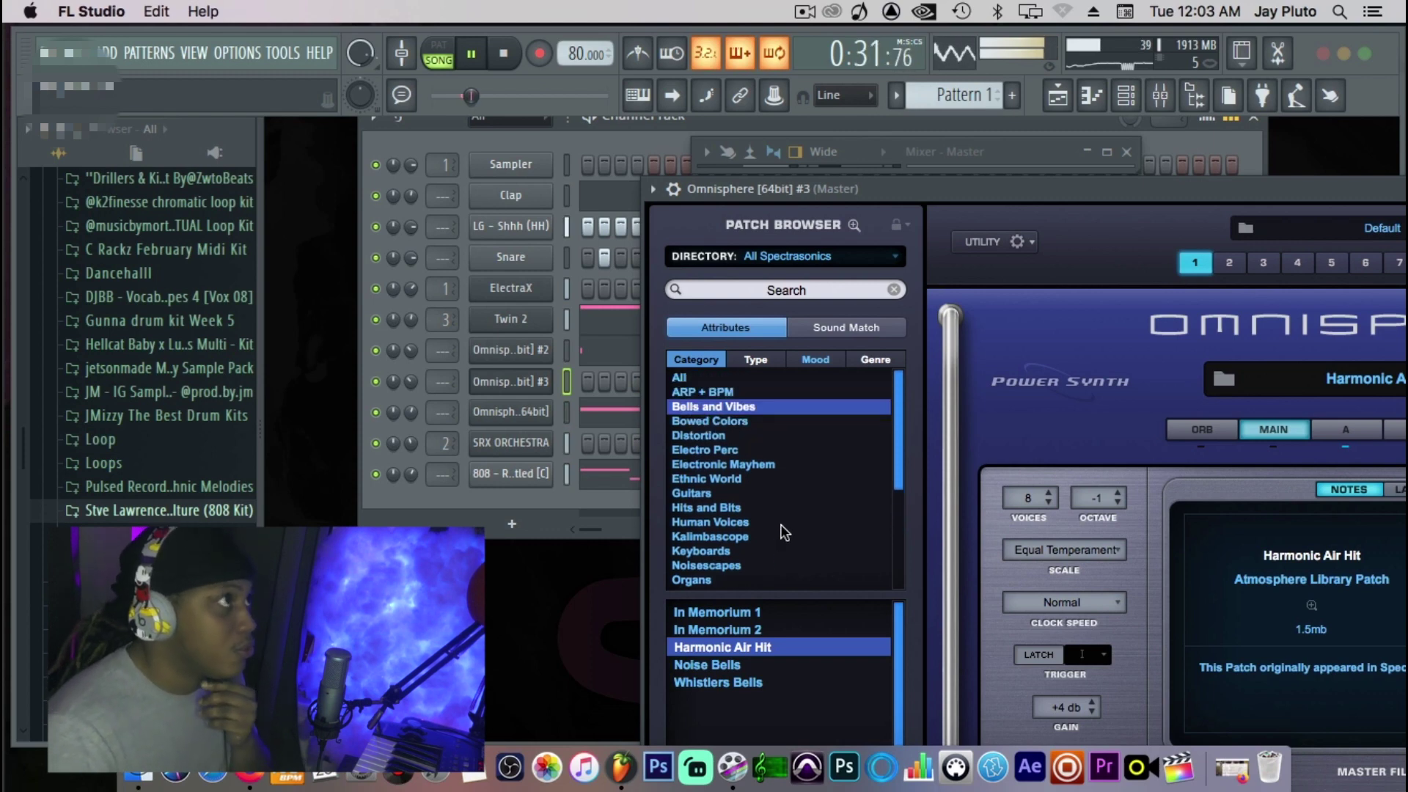
click(780, 682)
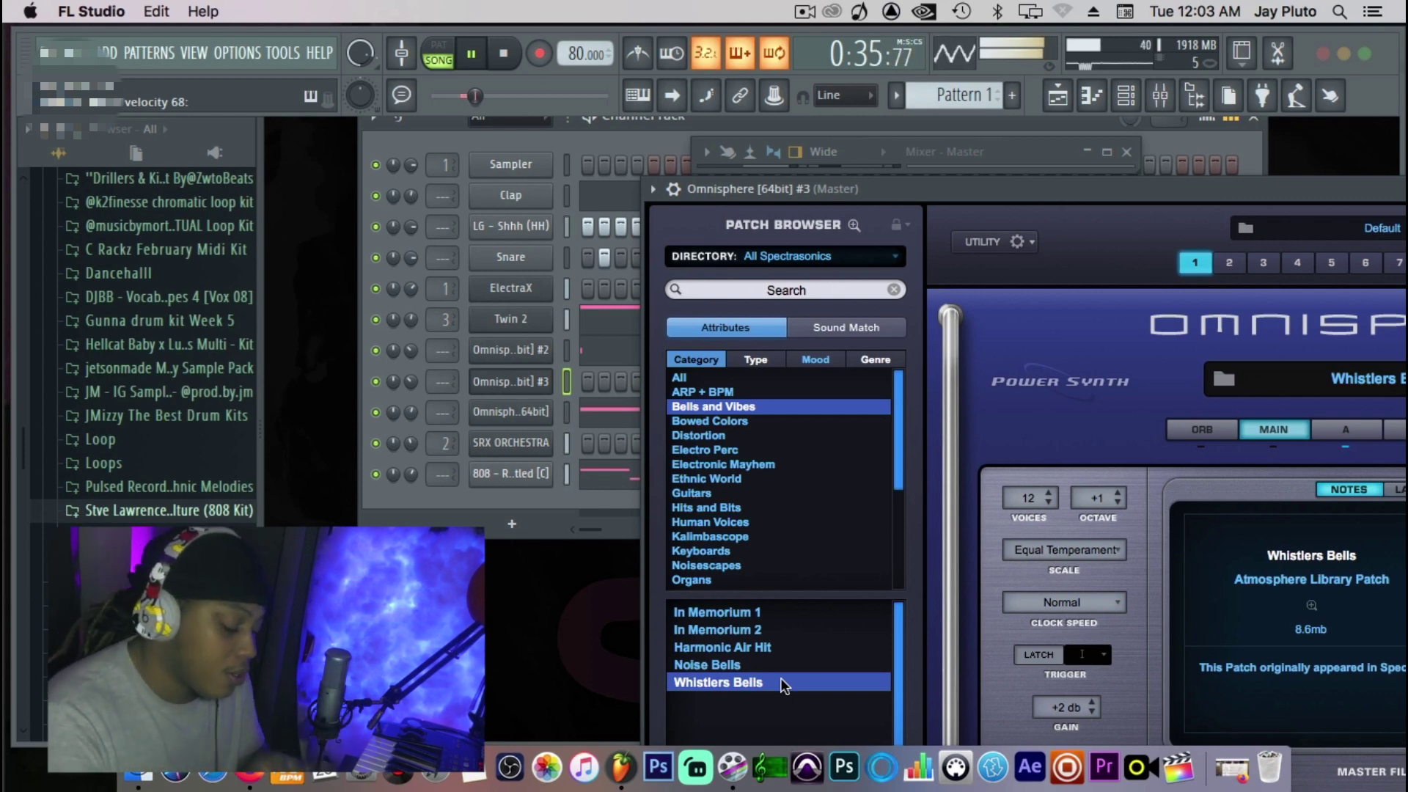
Switch to Pattern 6 and record a Whistlers Bells melody on the Omnisphere #3 channel.
click(538, 56)
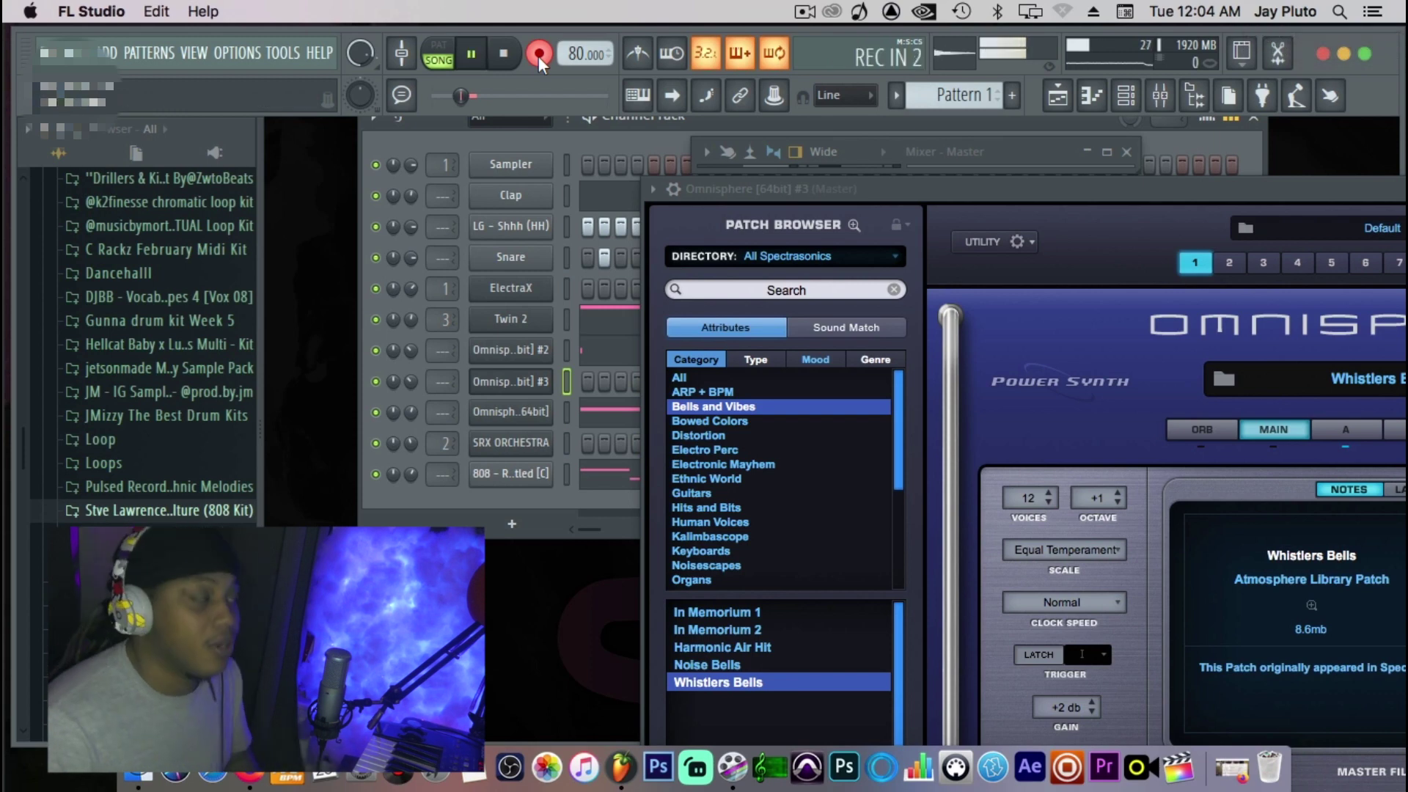
scroll(962, 94, down, 5)
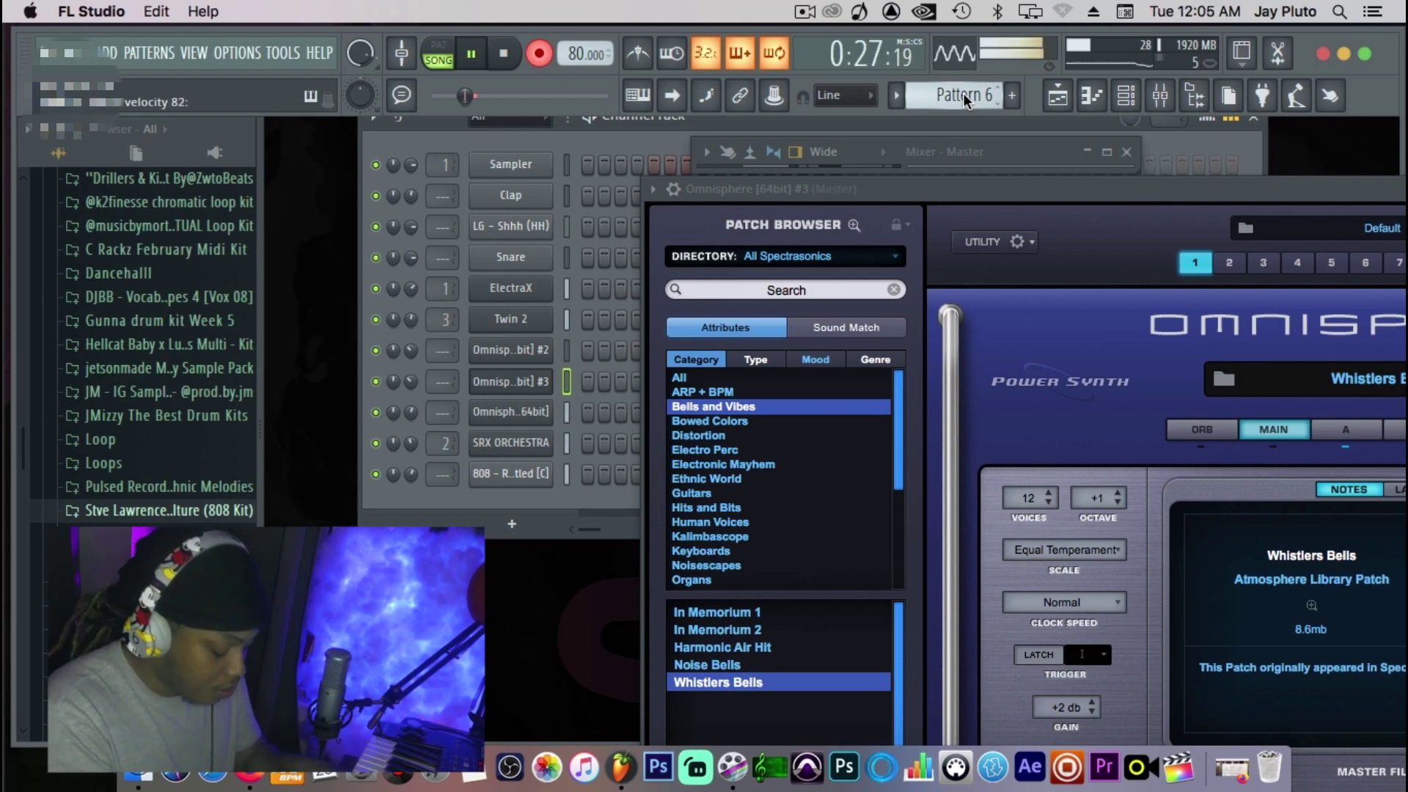
key(space)
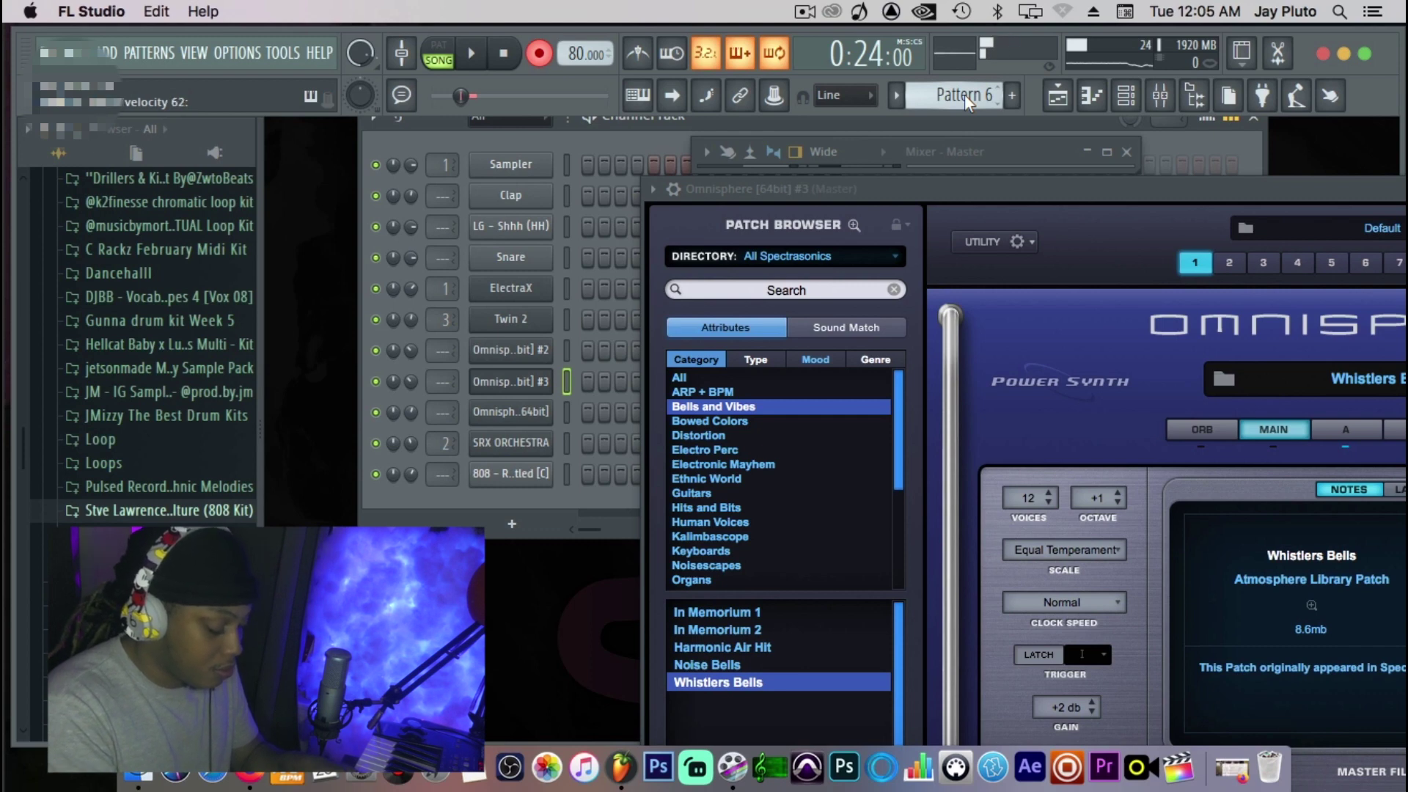
key(space)
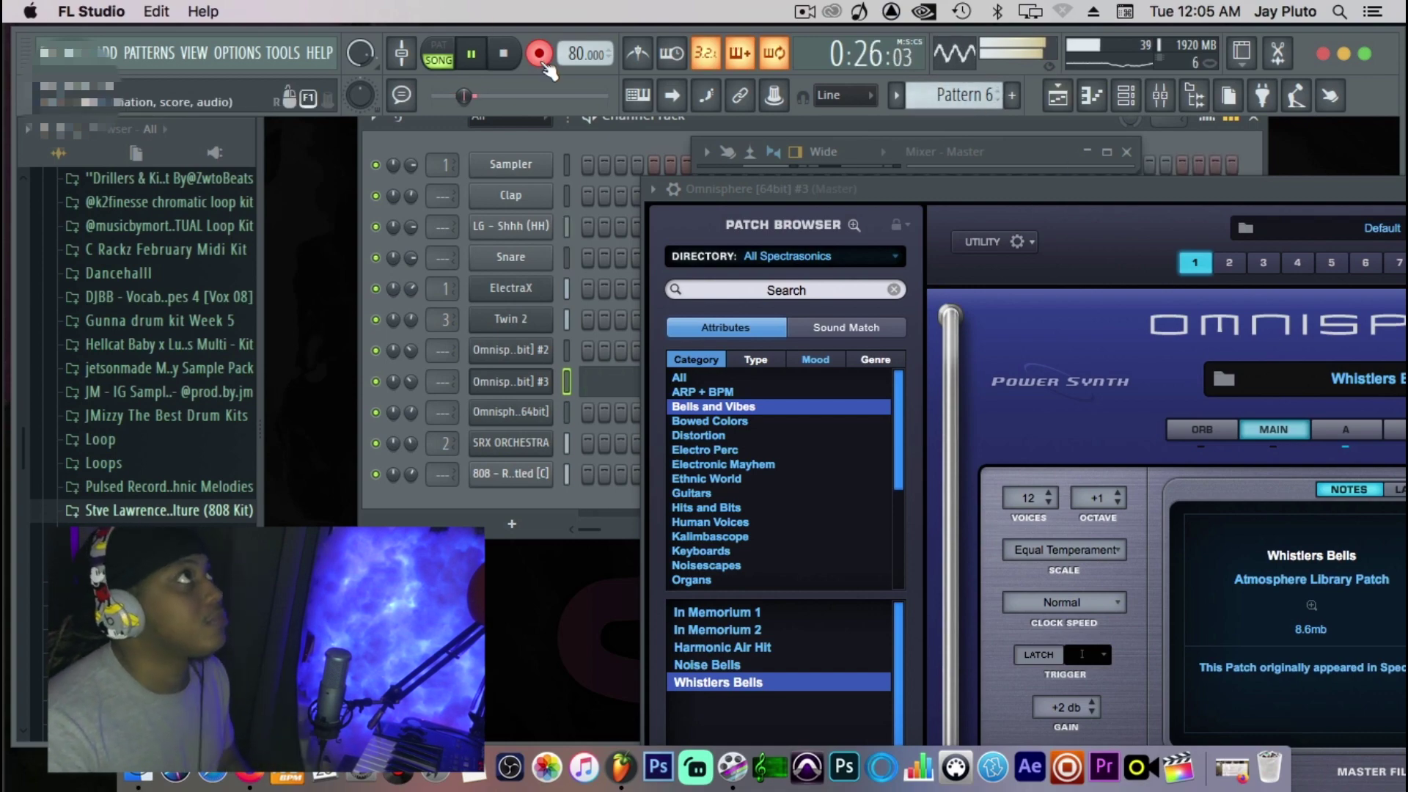
Open the recorded Omnisphere #3 melody in the piano roll, select all its notes and play them back.
drag(1013, 185, 752, 452)
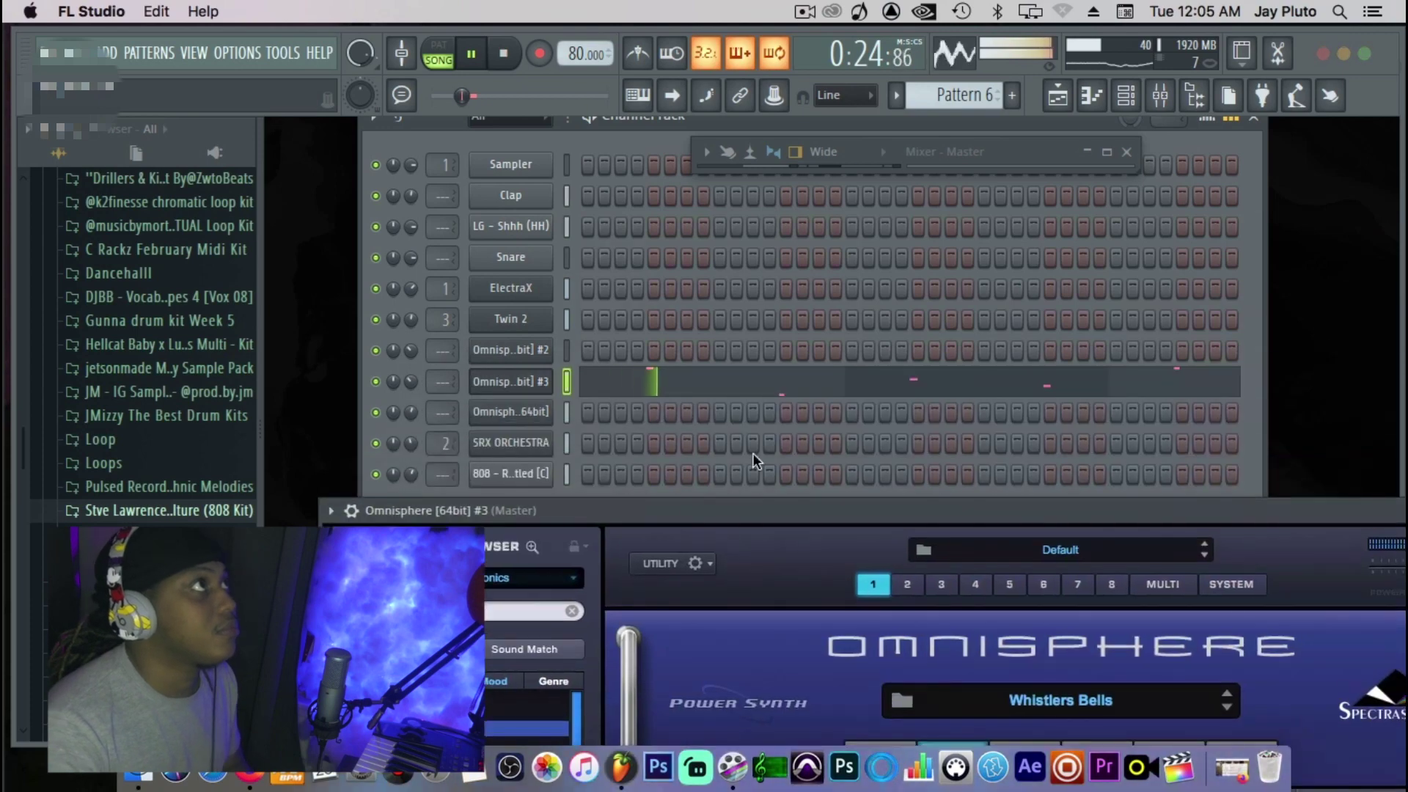
click(807, 385)
key(space)
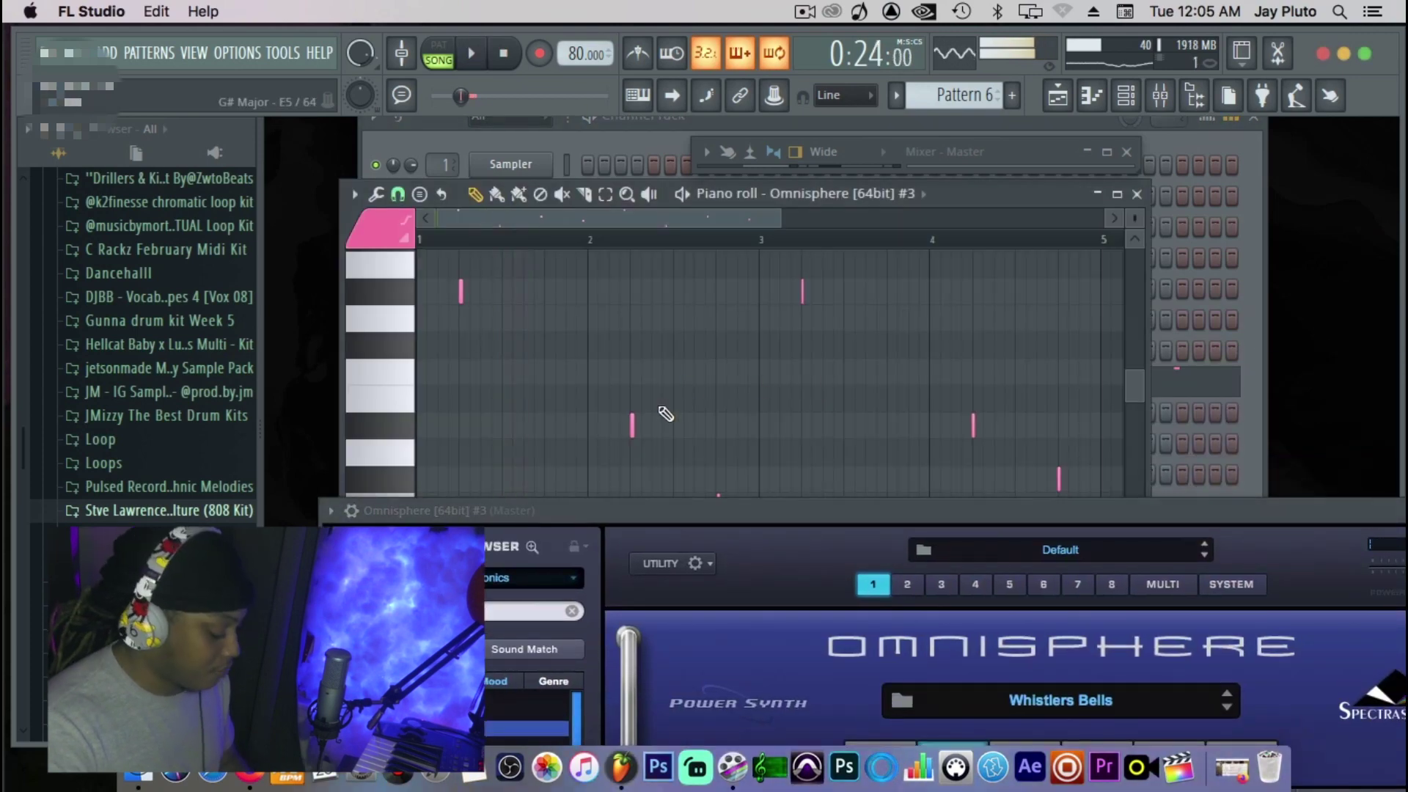
key(super+a)
key(space)
drag(1141, 516, 763, 633)
scroll(623, 367, up, 4)
key(space)
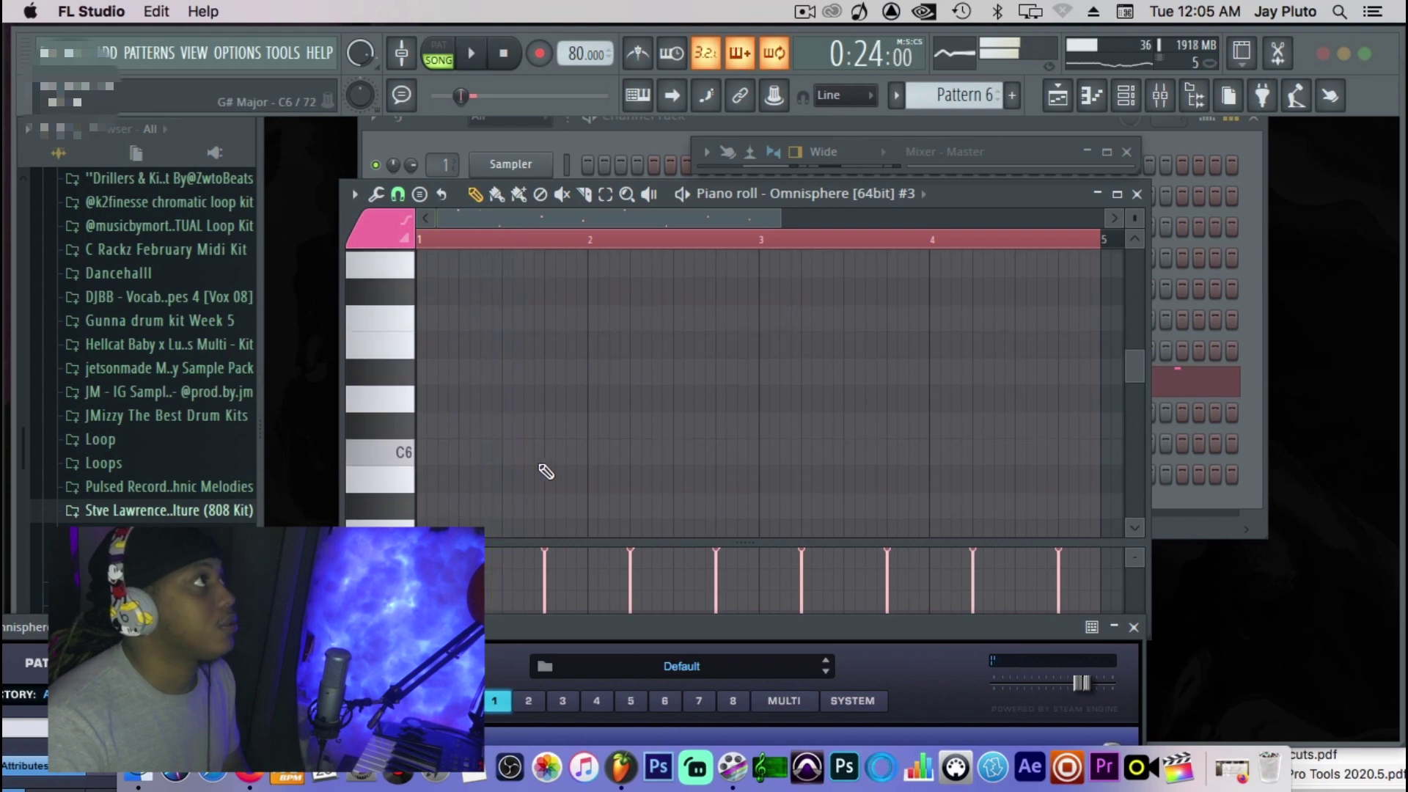
Audition the G#5 and B5 keys in the piano roll to find a pitch that fits the bell melody.
scroll(544, 472, down, 4)
click(407, 301)
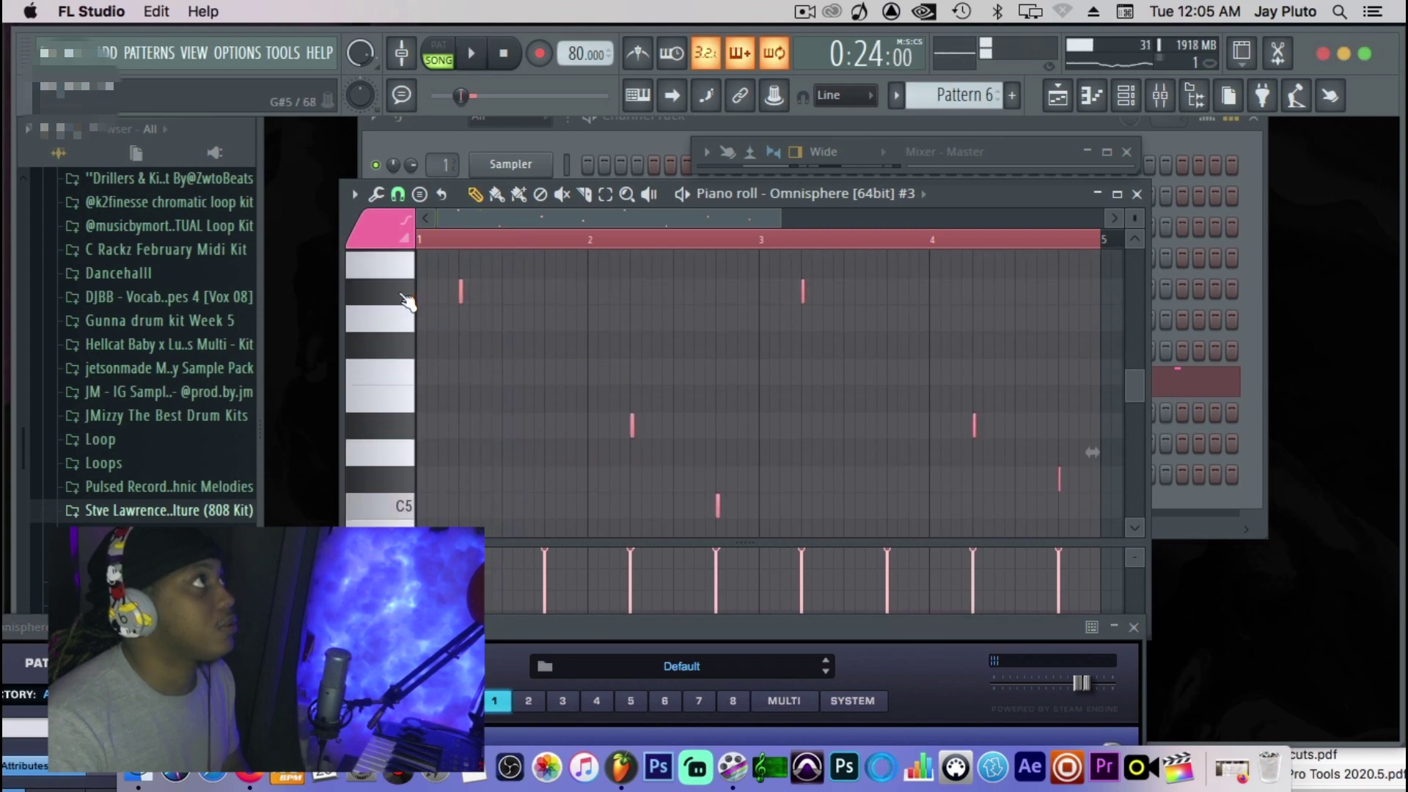
scroll(400, 284, up, 3)
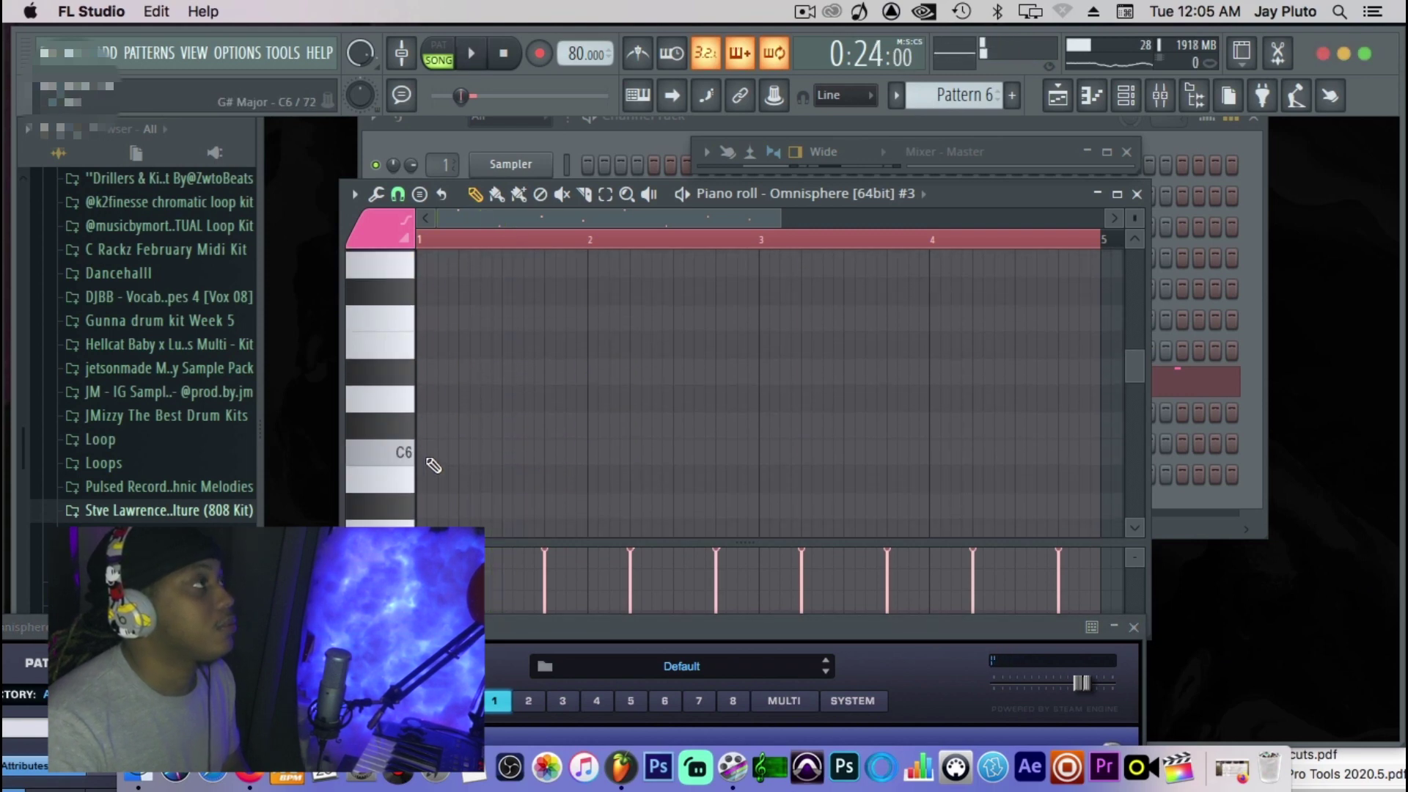
scroll(462, 447, down, 3)
scroll(1135, 379, up, 2)
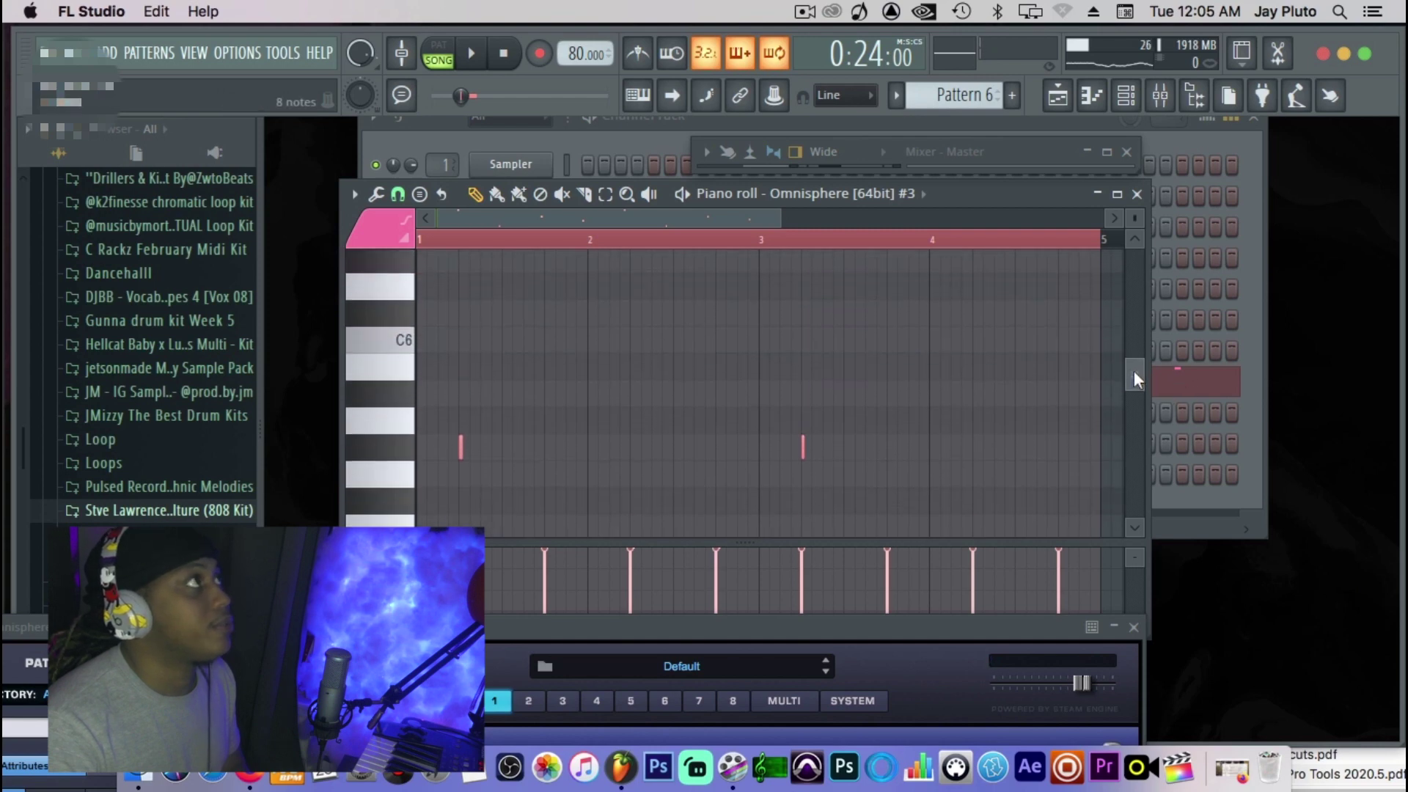
click(391, 379)
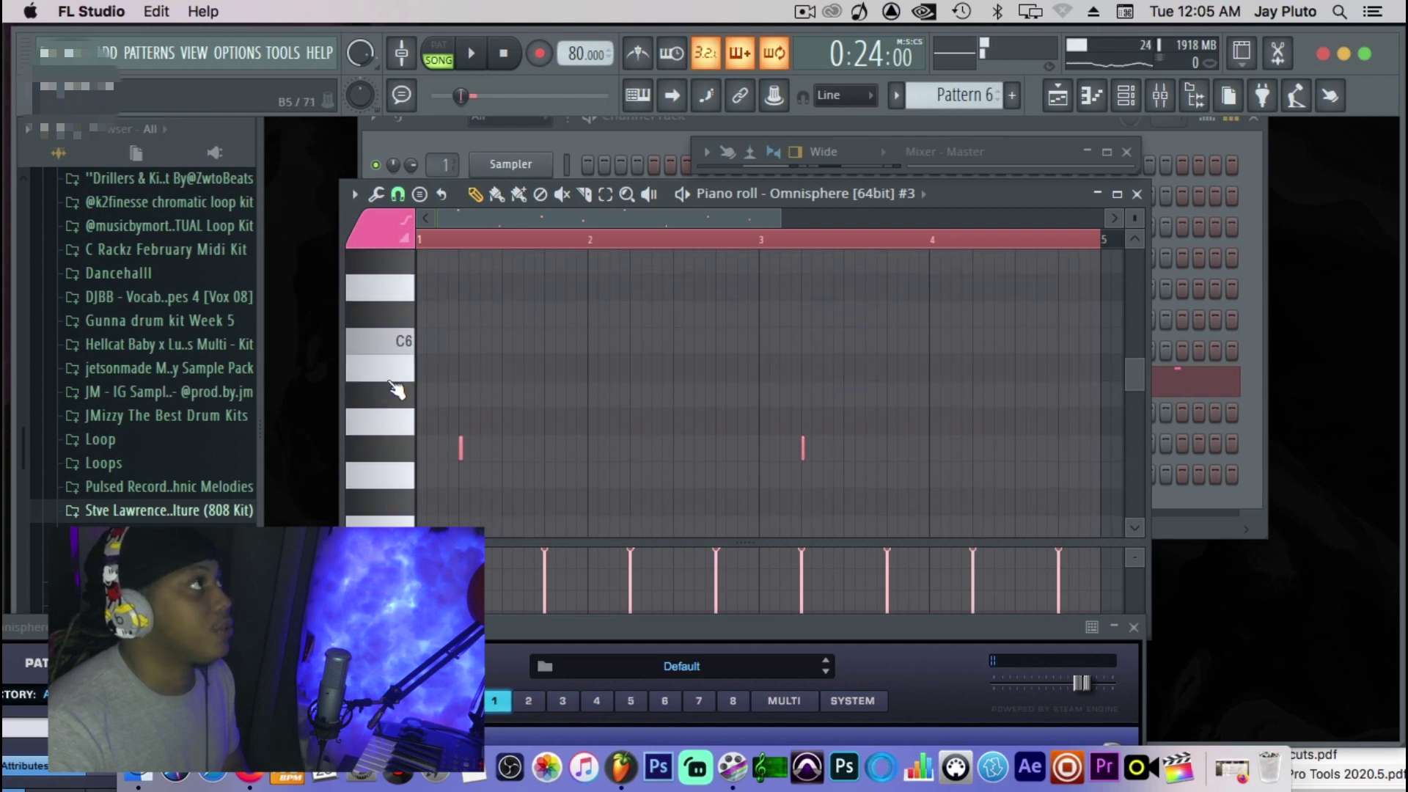
Play the loop and add a short A#5 note on beat 4 of bar 1 in the Omnisphere #3 melody.
key(space)
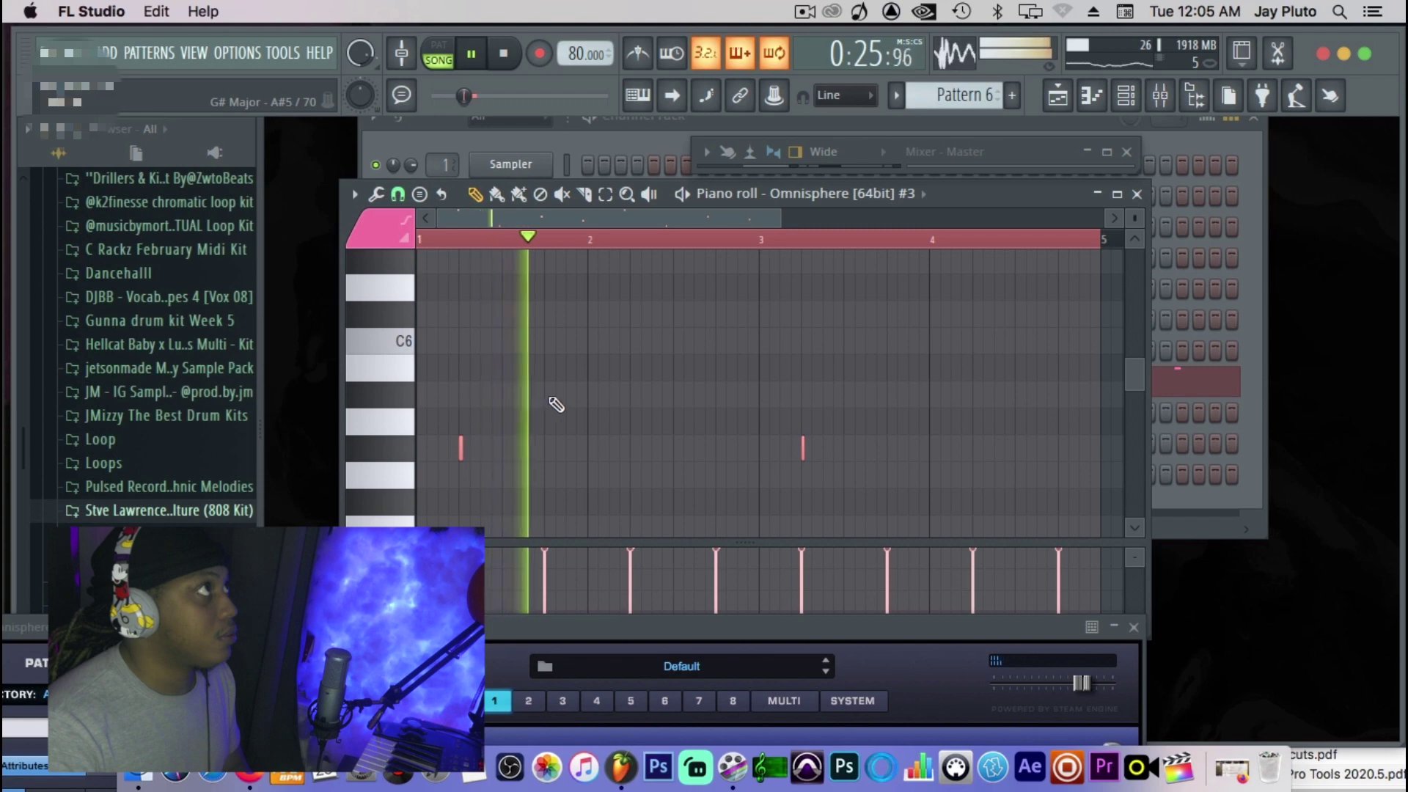
click(548, 396)
drag(673, 400, 555, 400)
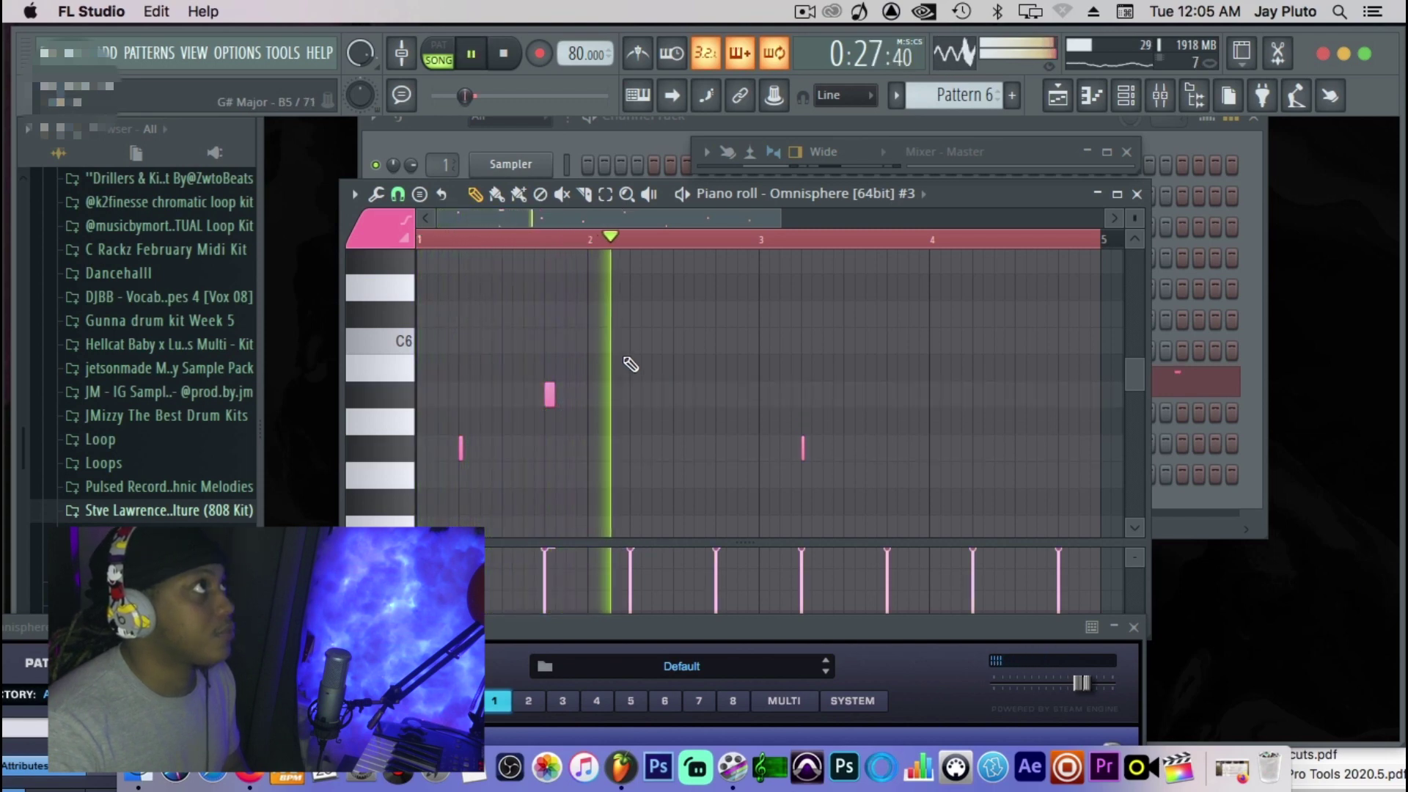
scroll(626, 418, down, 5)
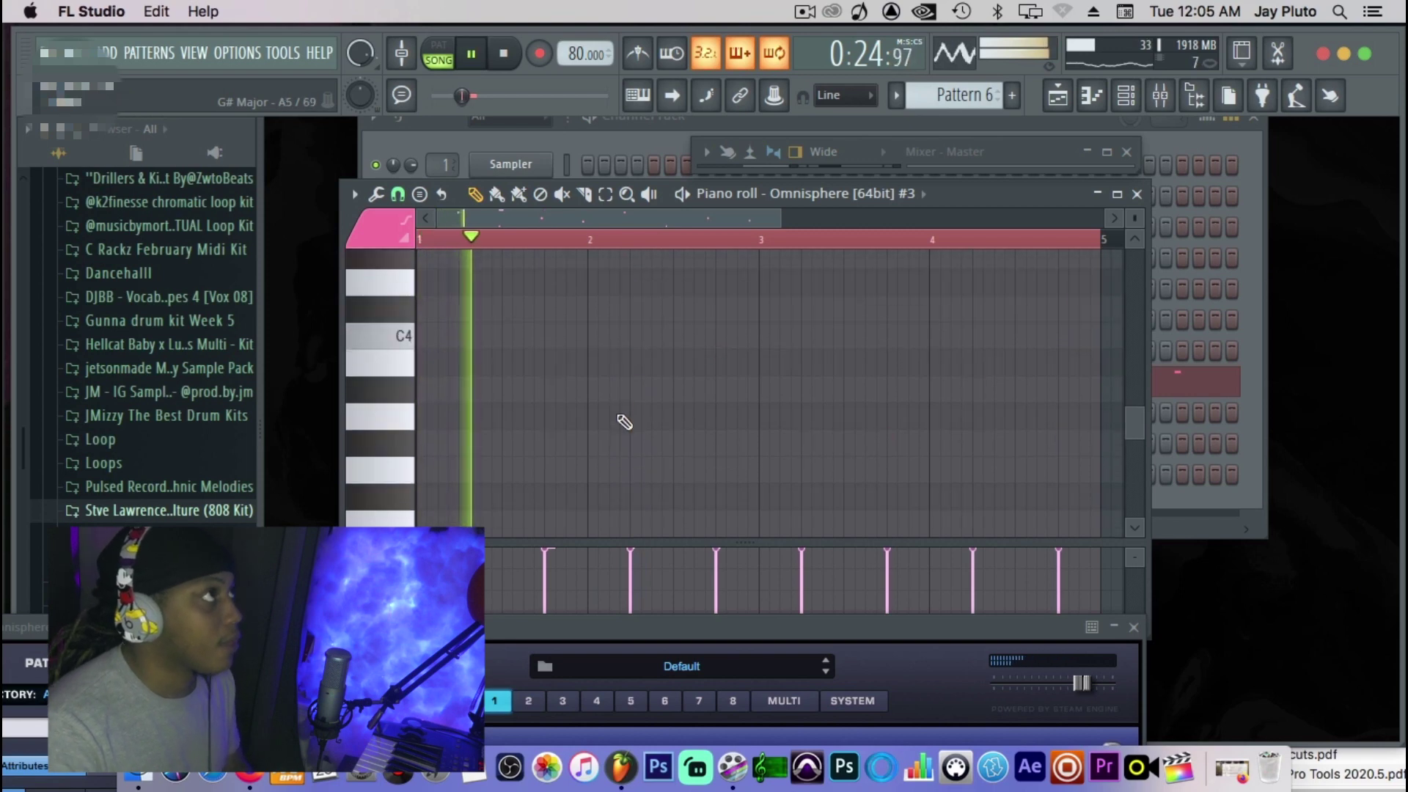
Replace the D#5 note on beat 2 of bar 2 with a B5 note and add an A#5 note on beat 4.
scroll(577, 399, up, 3)
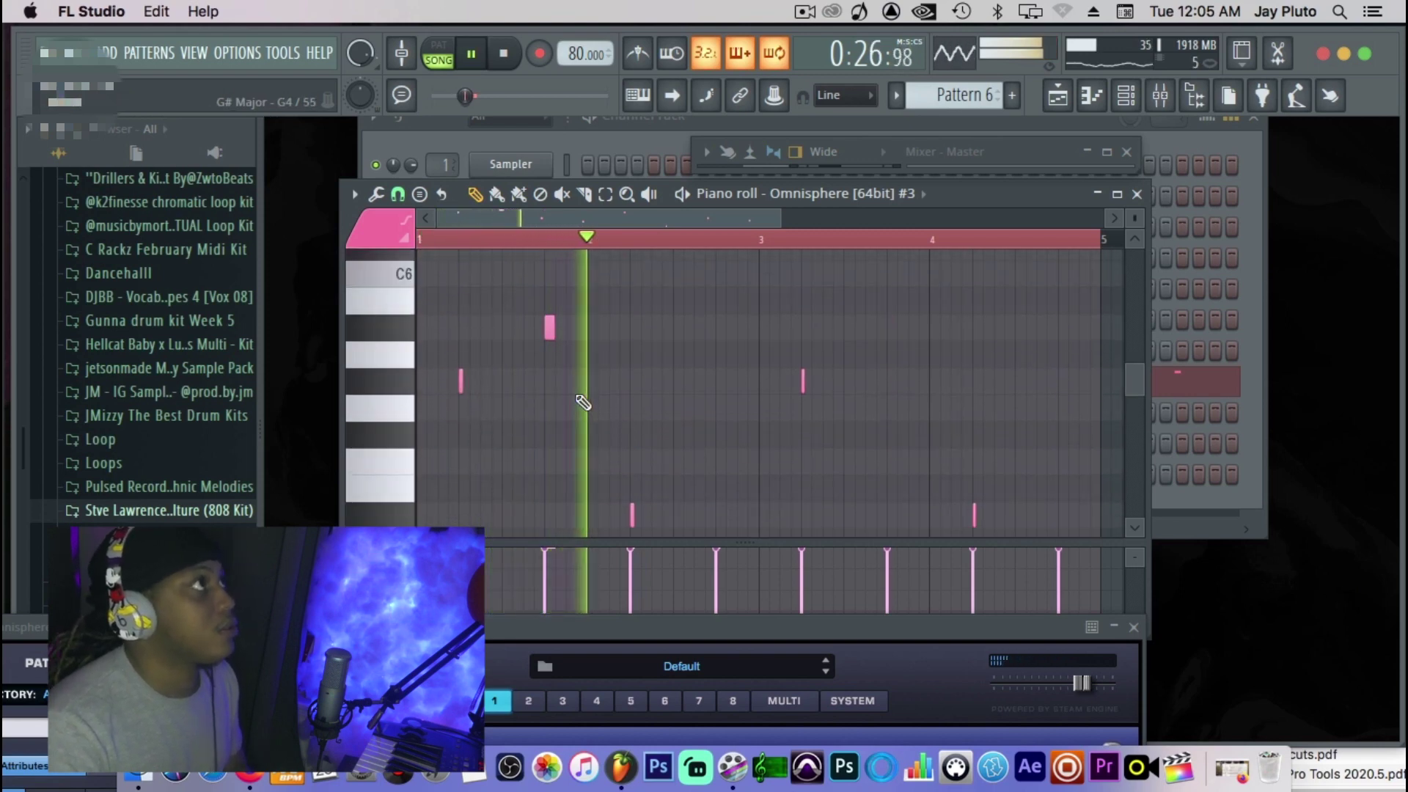
key(space)
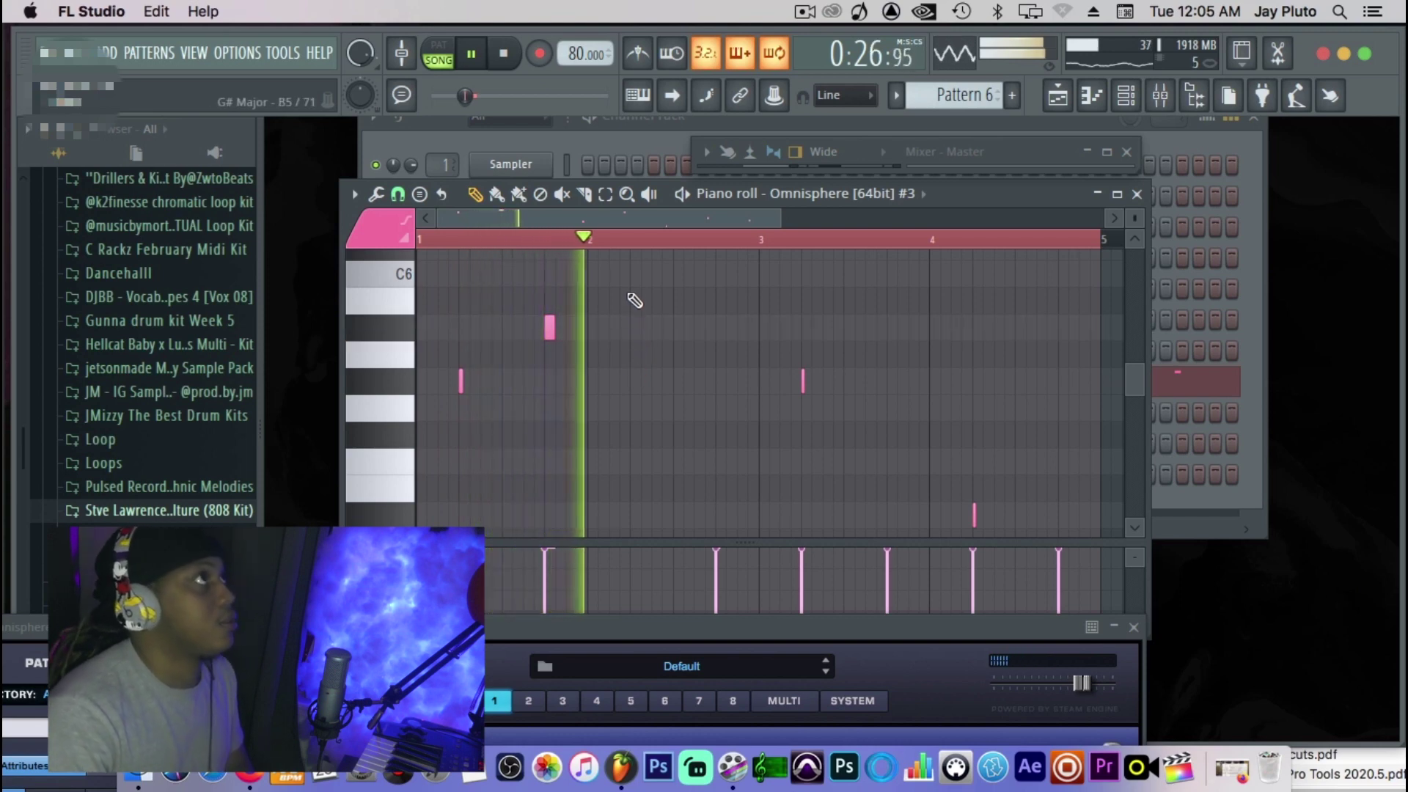
click(634, 272)
drag(634, 272, 634, 300)
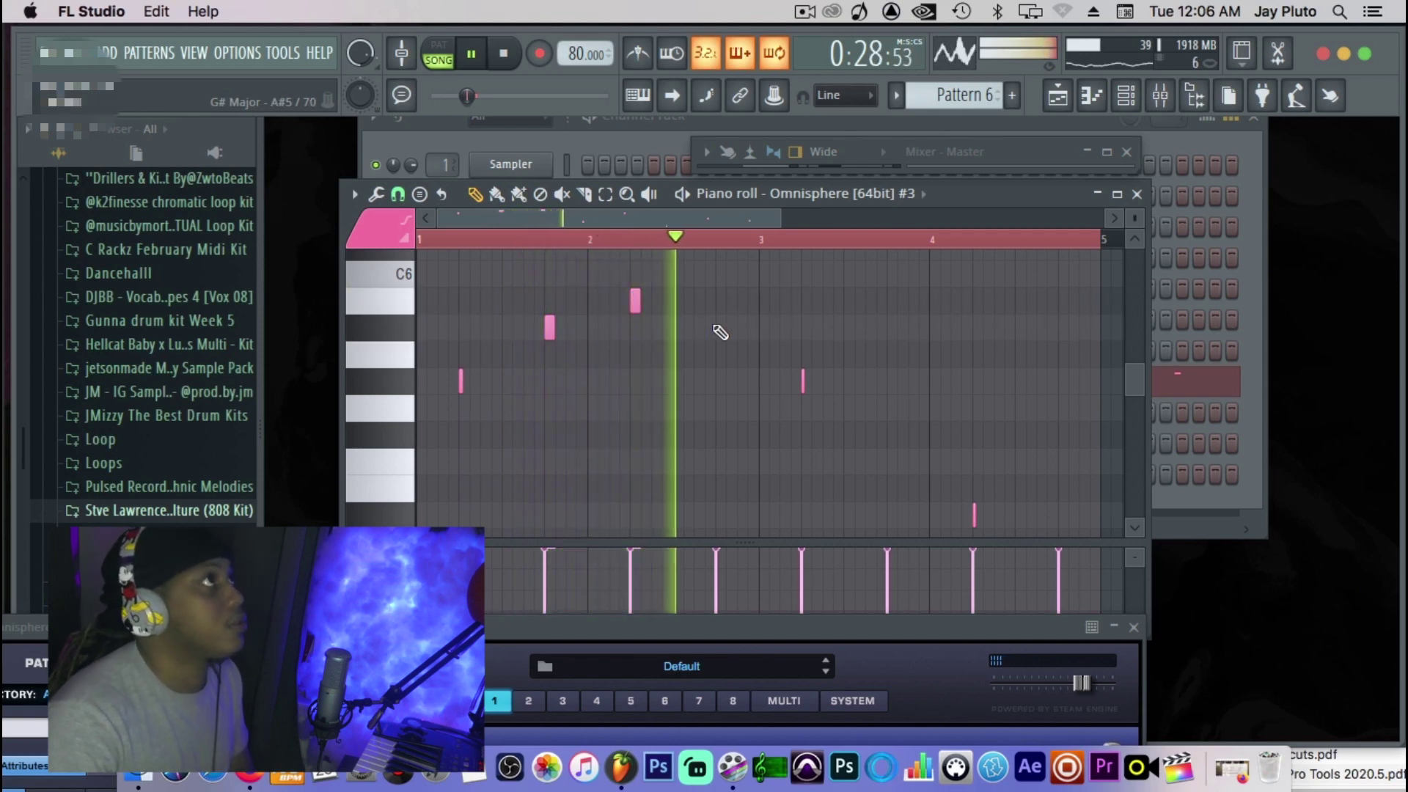
click(719, 327)
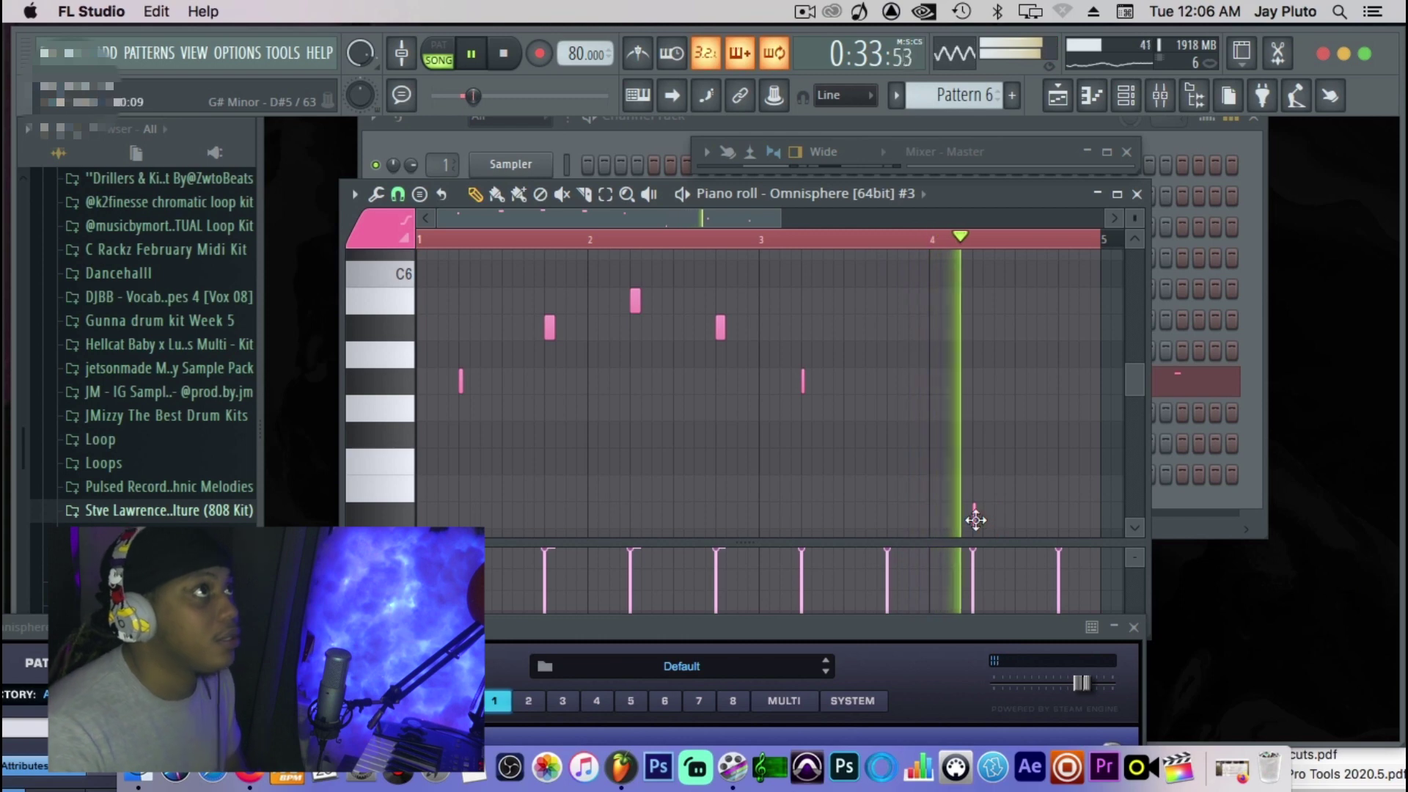
Raise the D#5 note on beat 2 of bar 4 to G#5 and close the Omnisphere instrument window.
drag(975, 509, 975, 371)
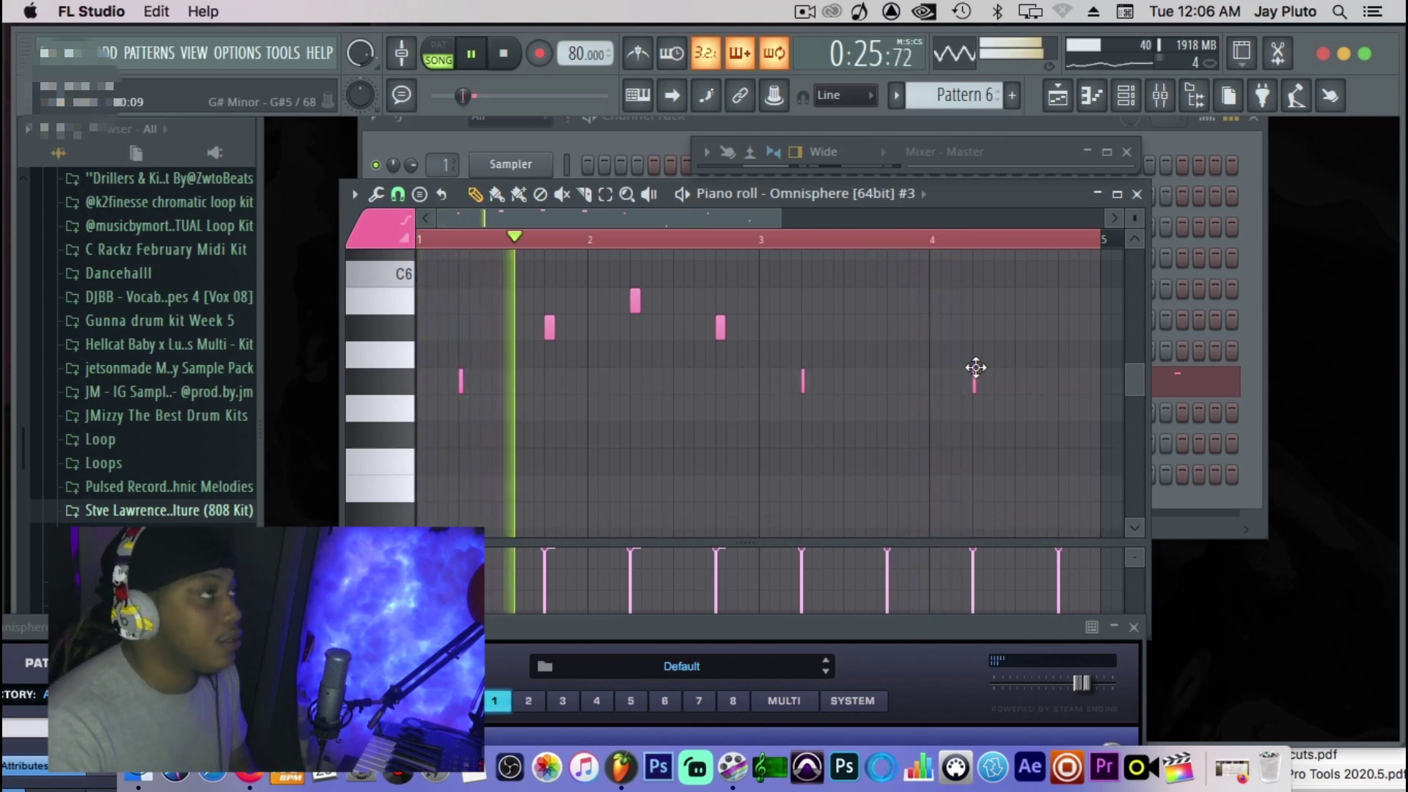
click(1134, 628)
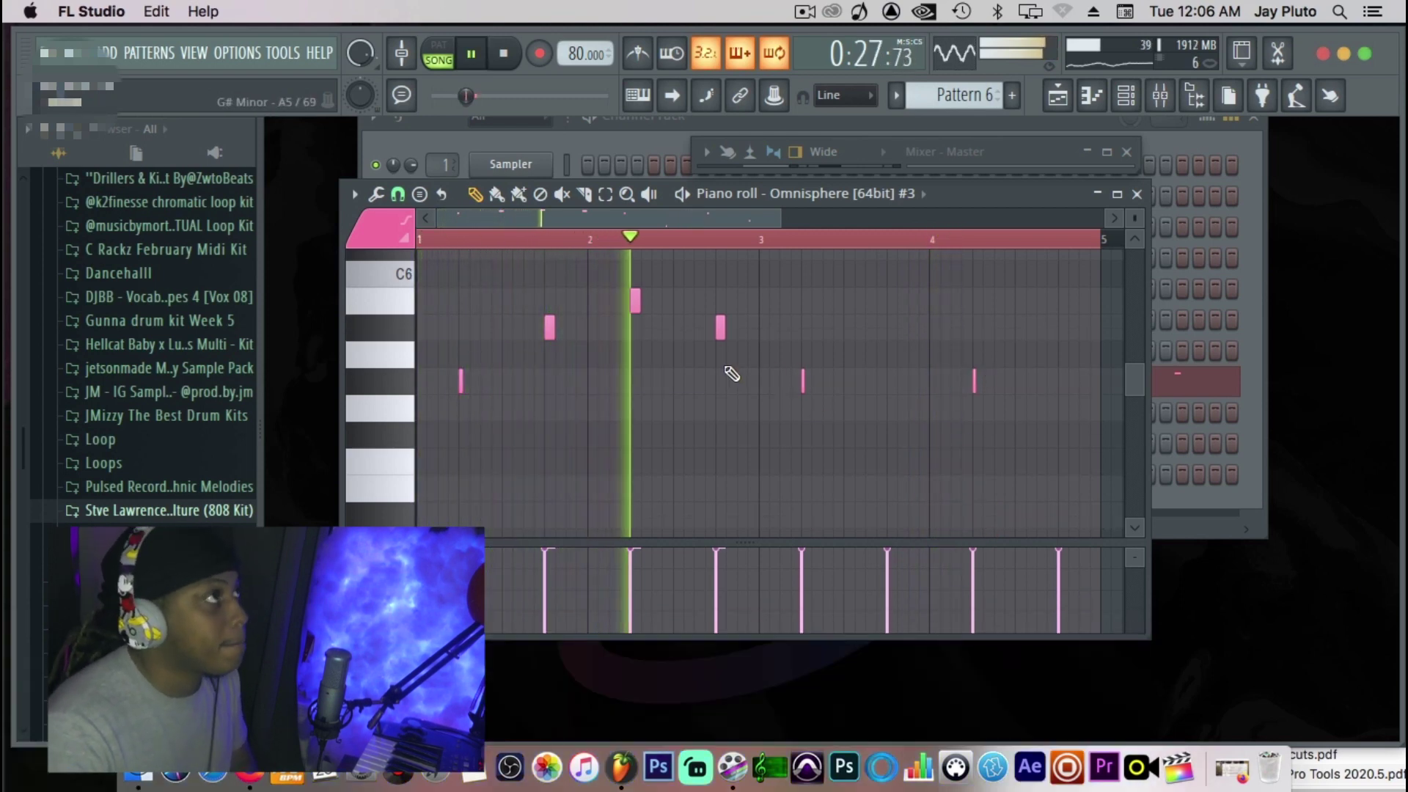
Review the Omnisphere #3 melody's low and high notes during song and pattern playback, and close the piano roll.
scroll(732, 374, down, 5)
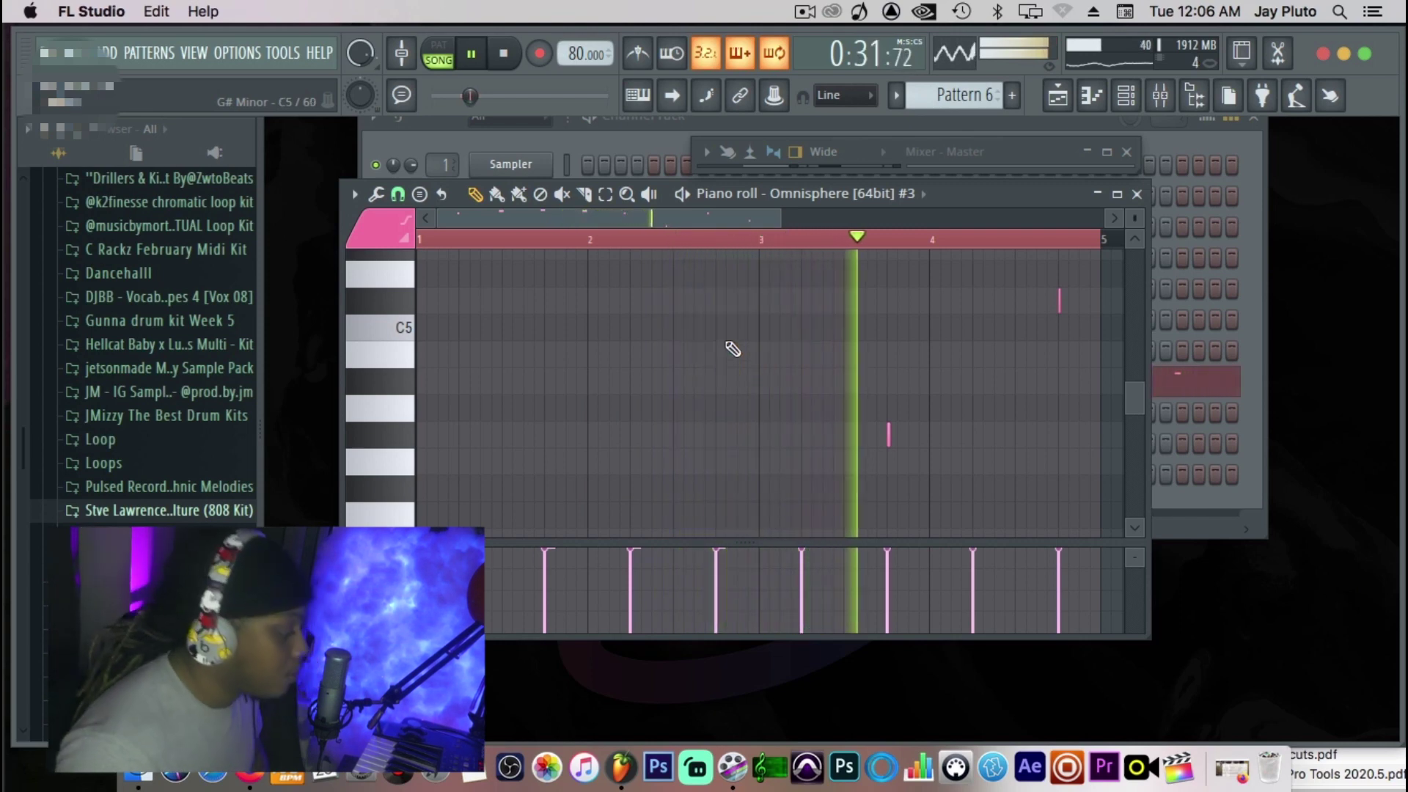
scroll(1010, 417, up, 4)
scroll(1010, 417, down, 4)
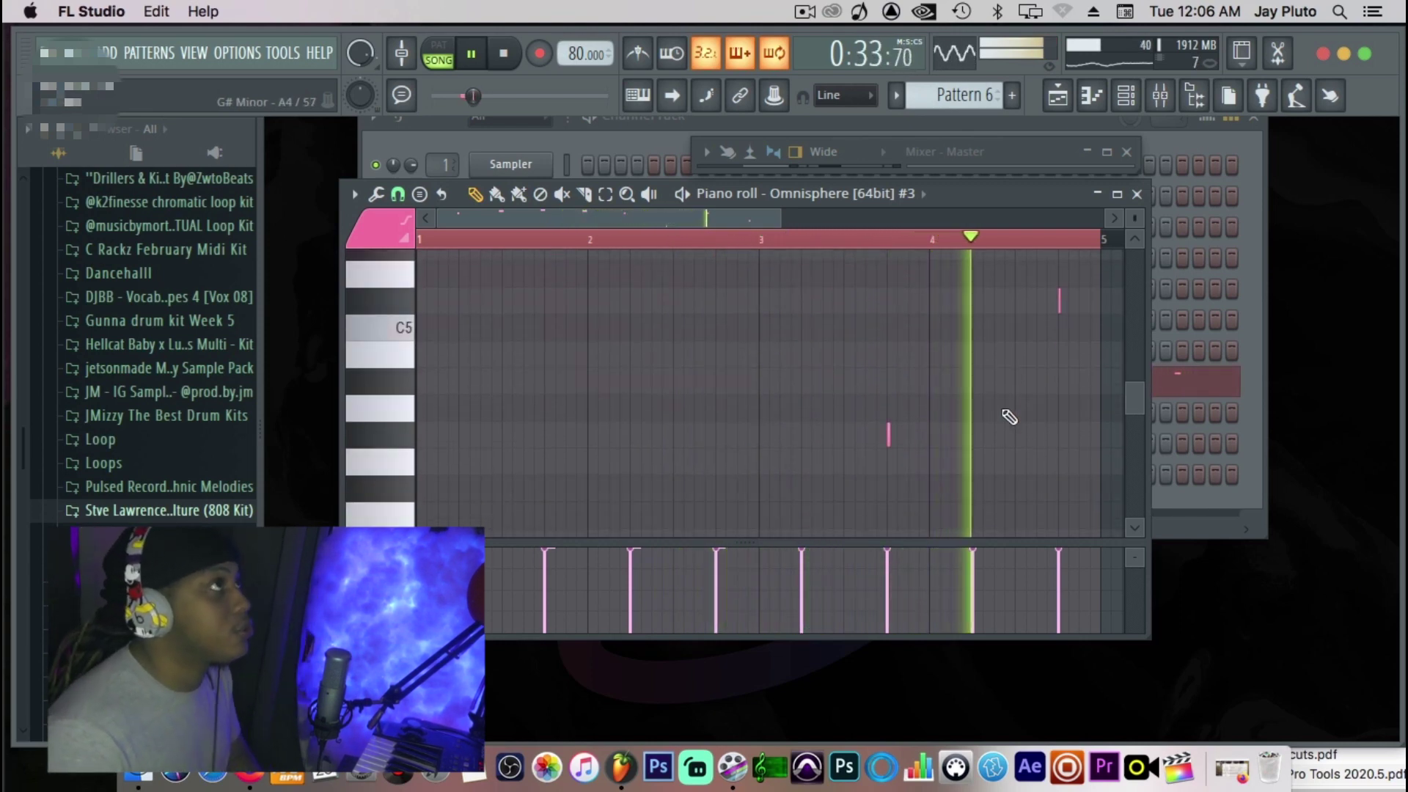
scroll(1010, 416, up, 4)
scroll(1010, 417, down, 4)
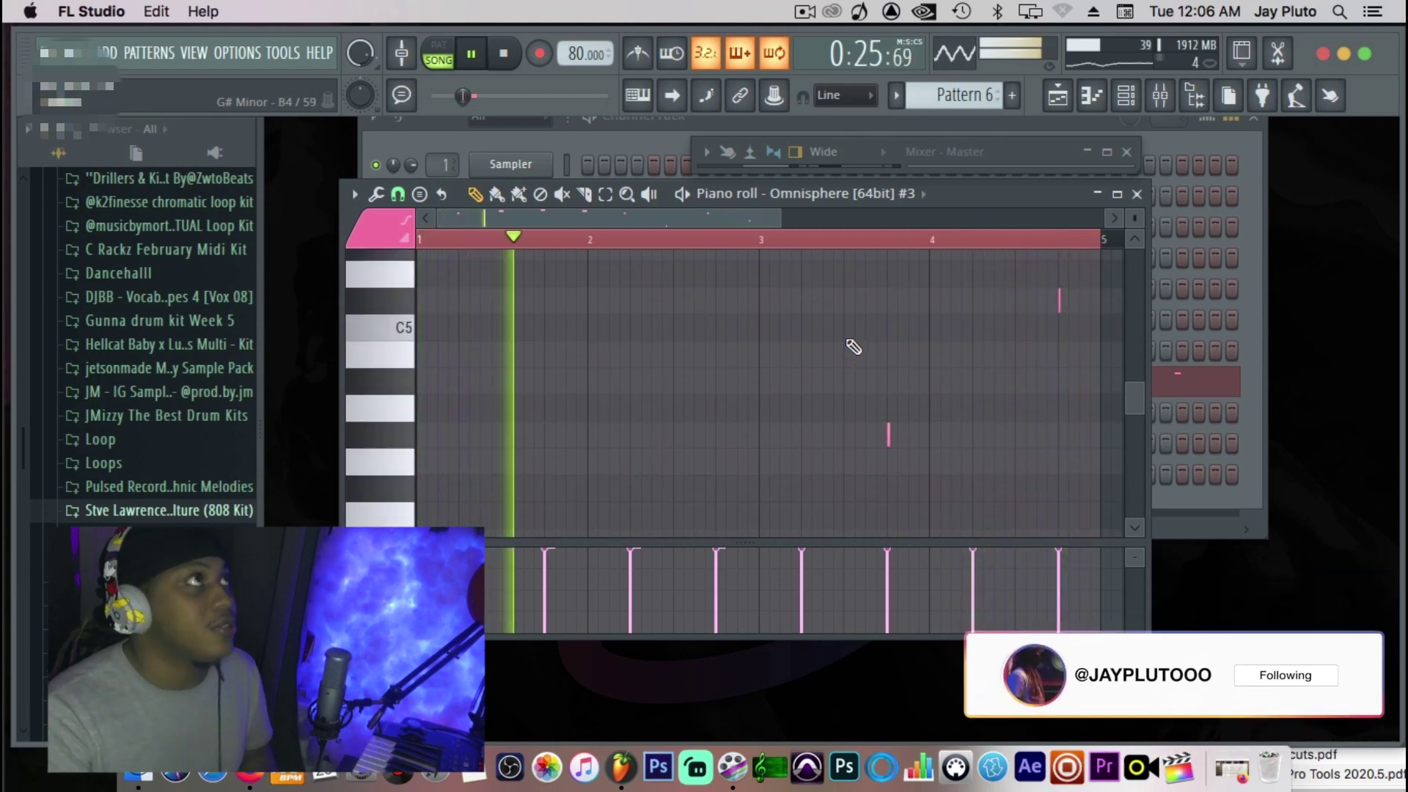
scroll(798, 355, up, 4)
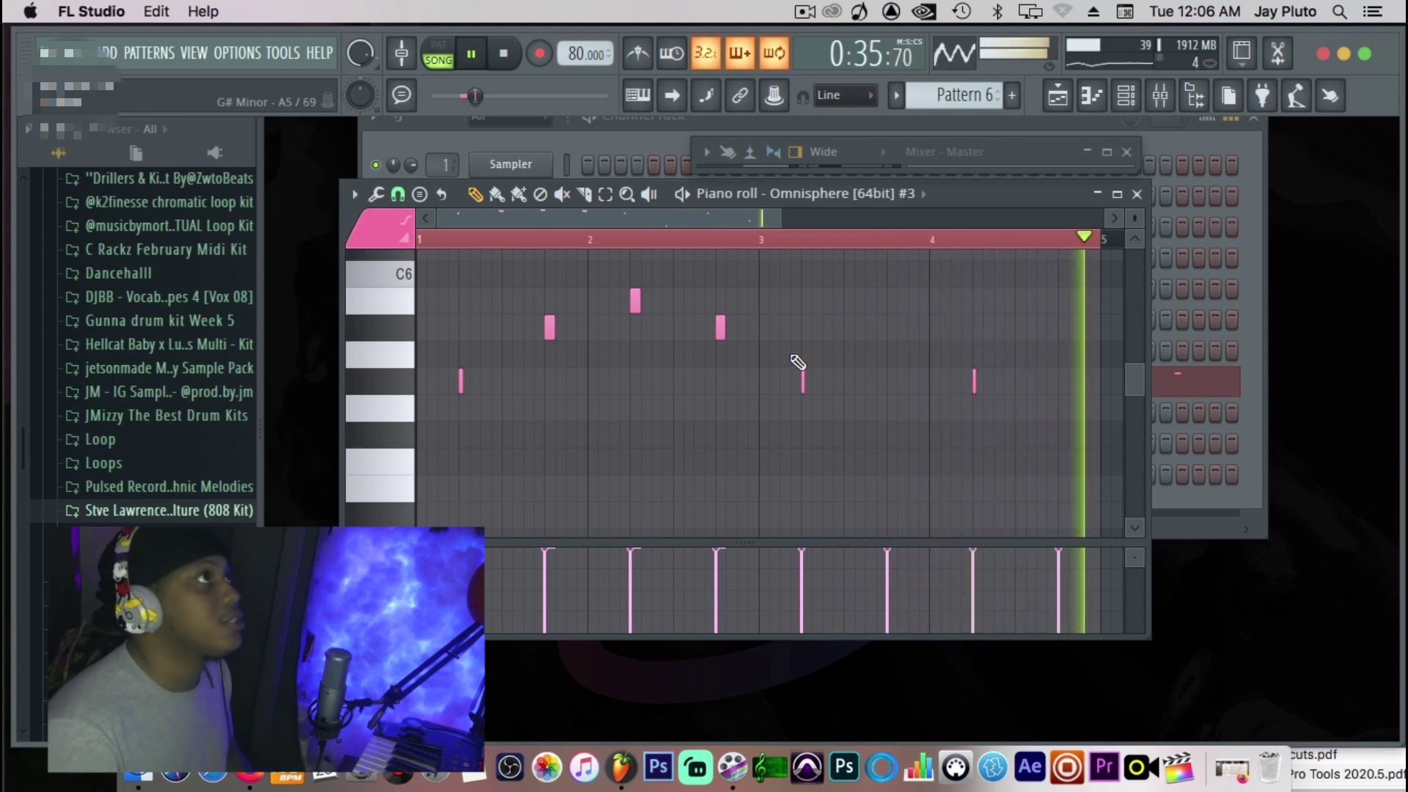
key(l)
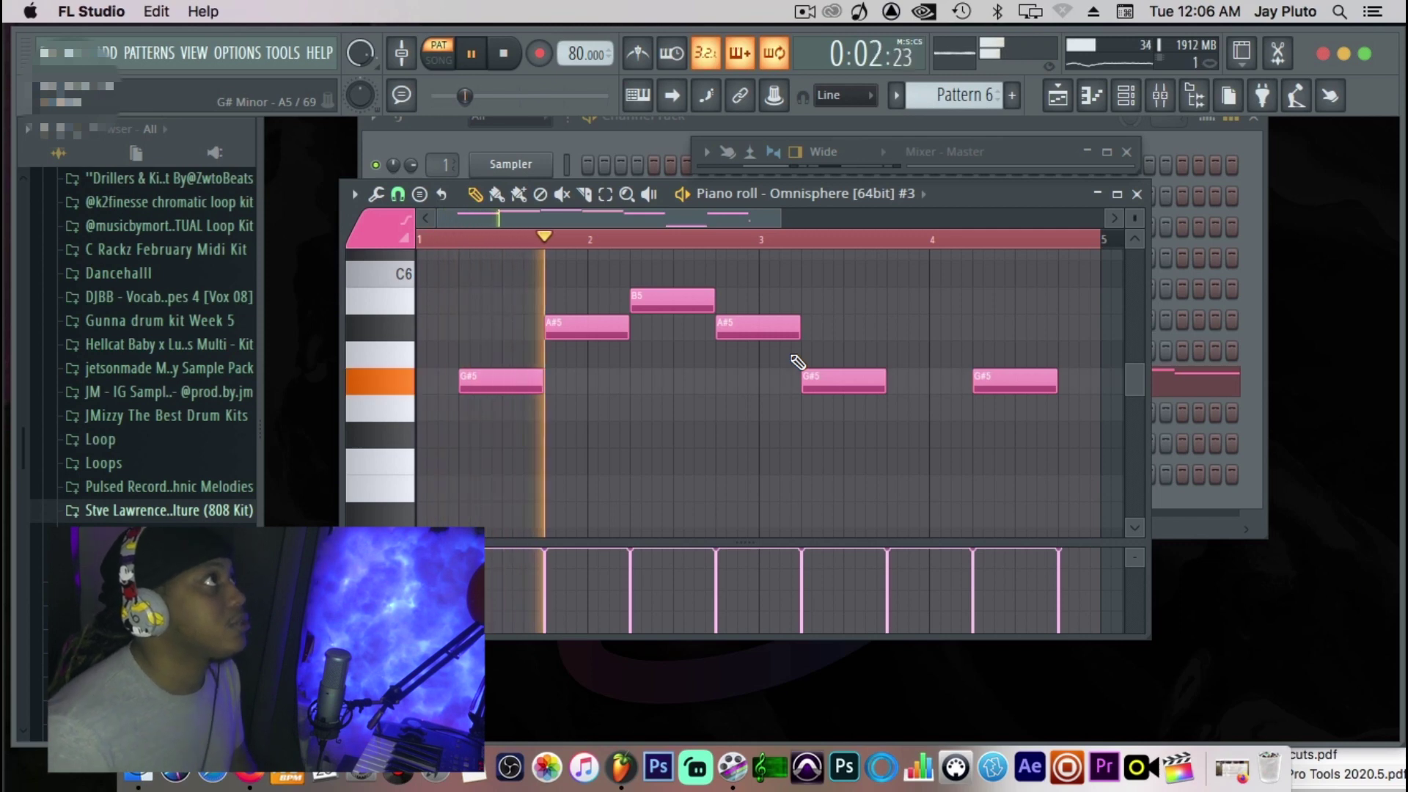
click(1137, 193)
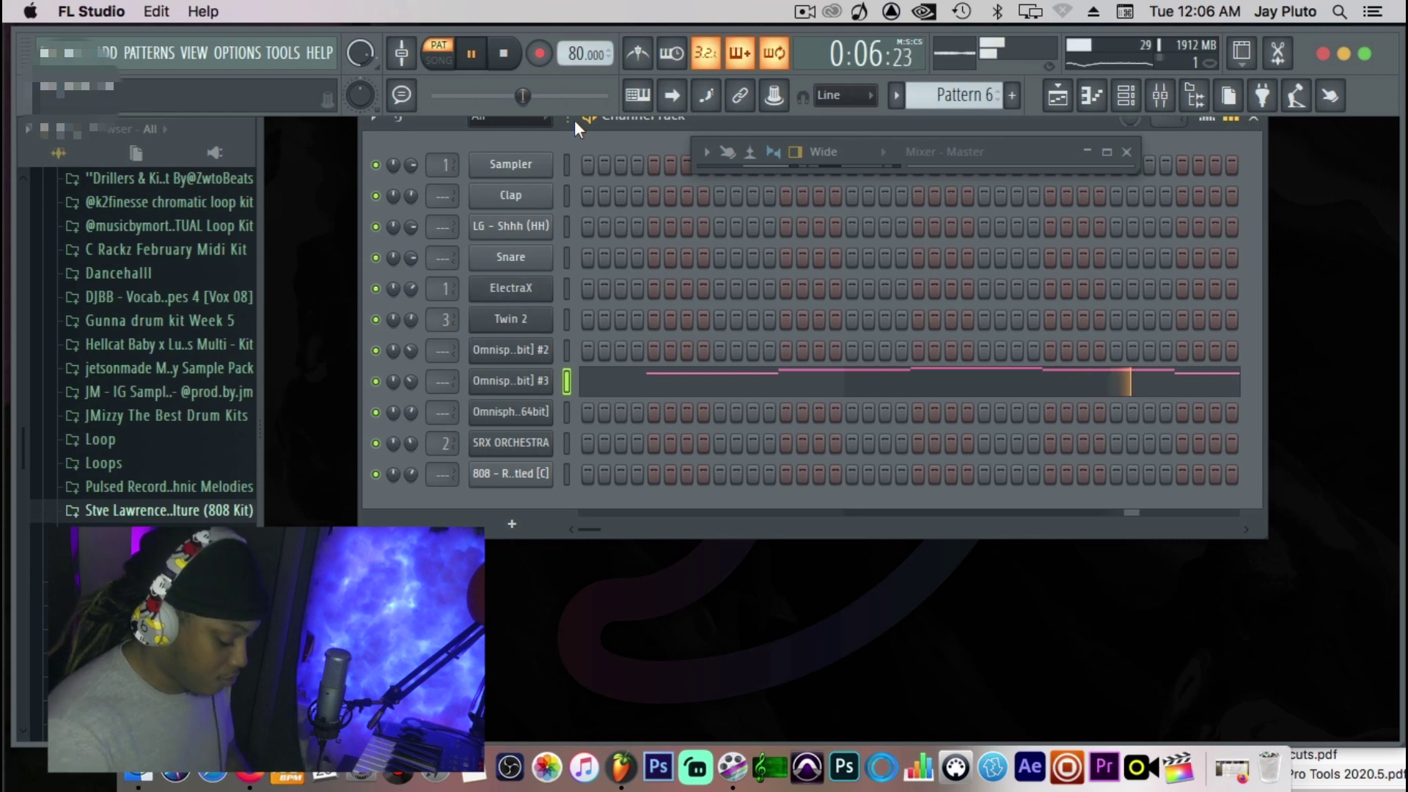
Route the Omnisphere #3 channel to mixer track 4 and check its level in the mixer during song playback.
key(super+l)
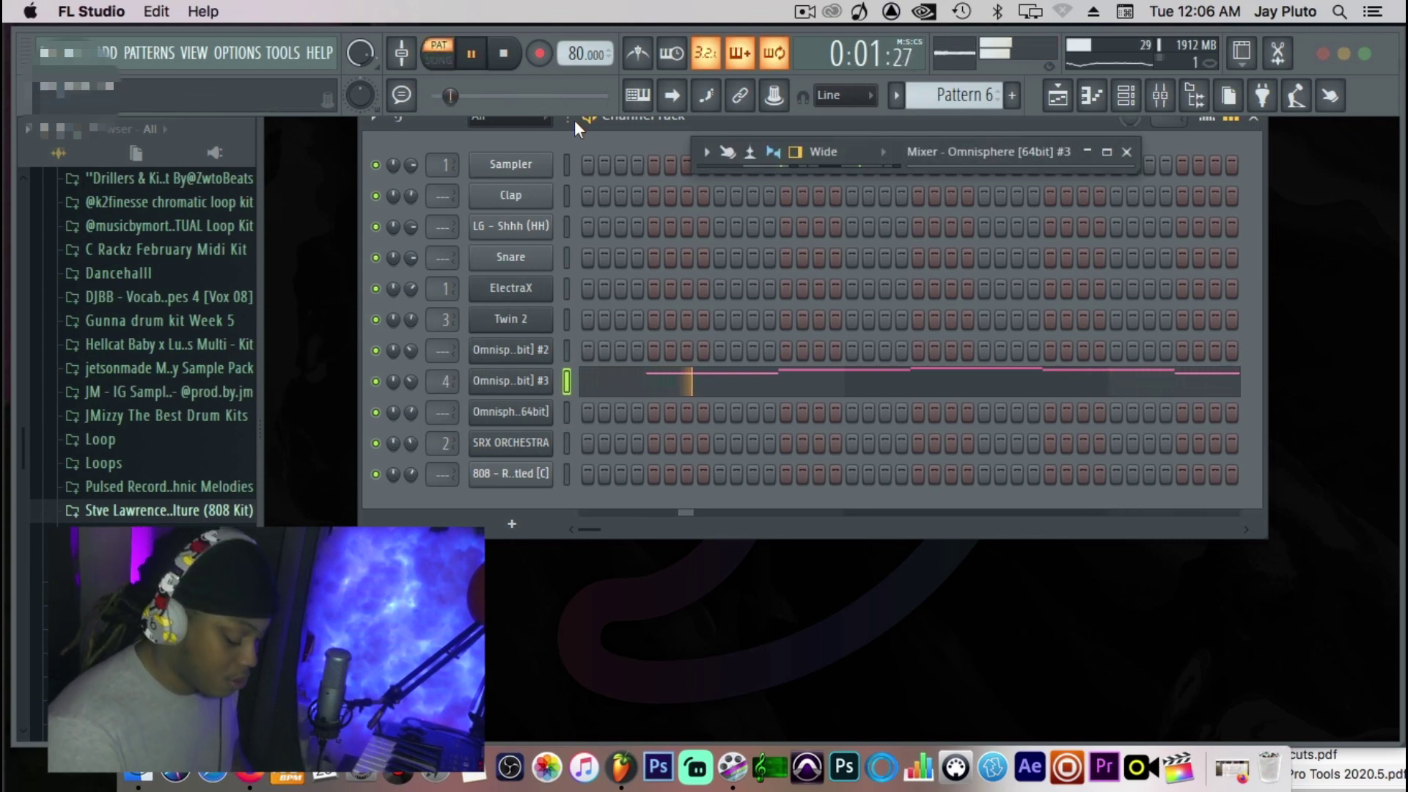
key(l)
key(l)
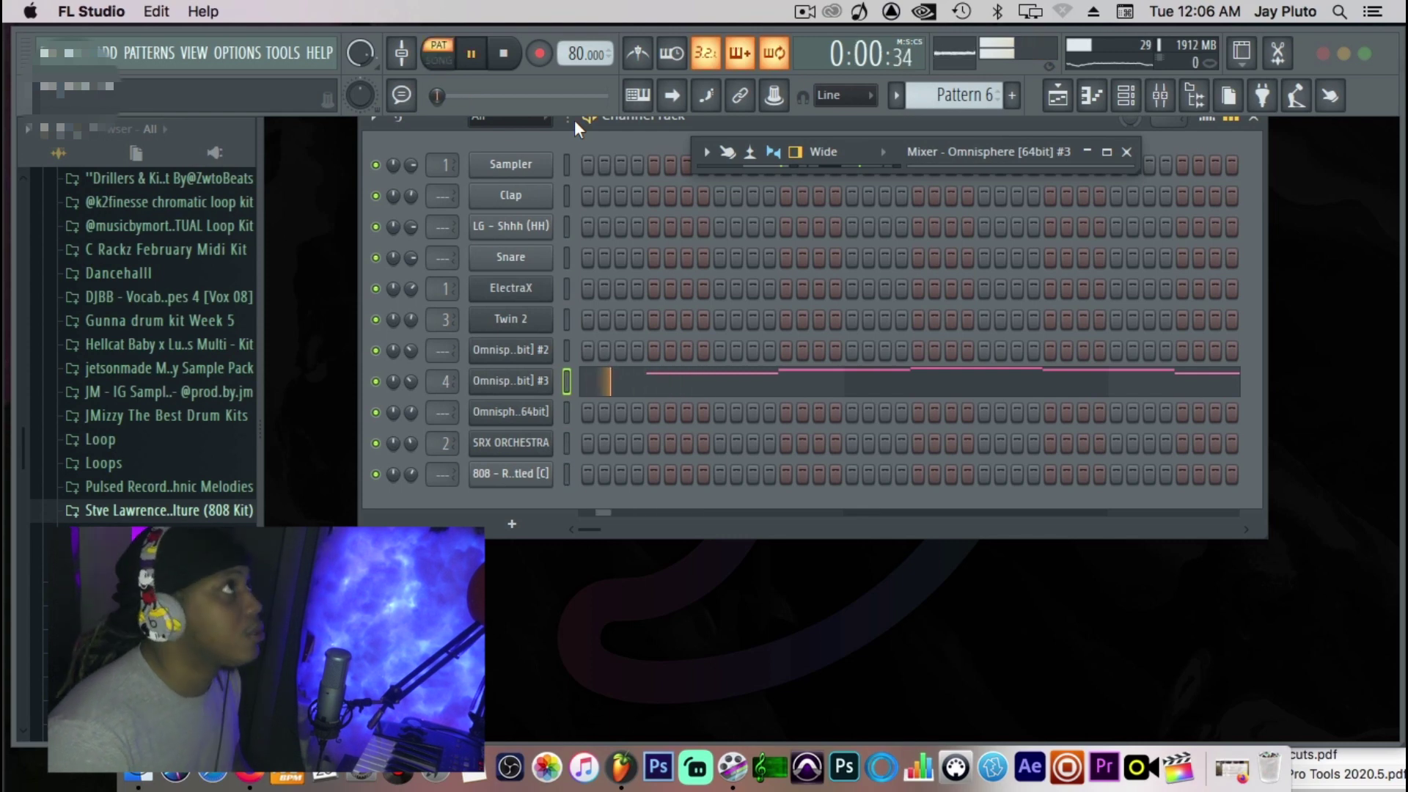
key(l)
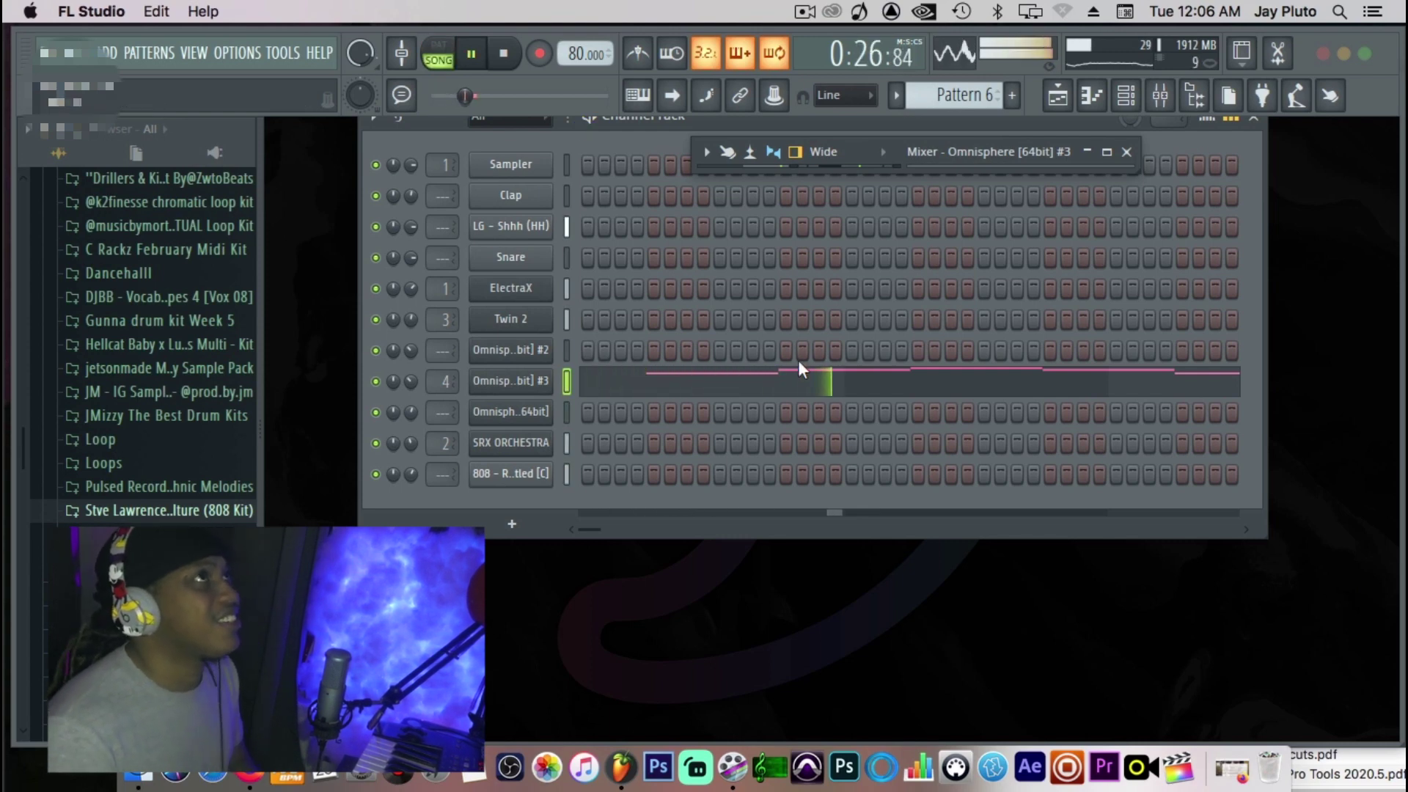
click(1106, 152)
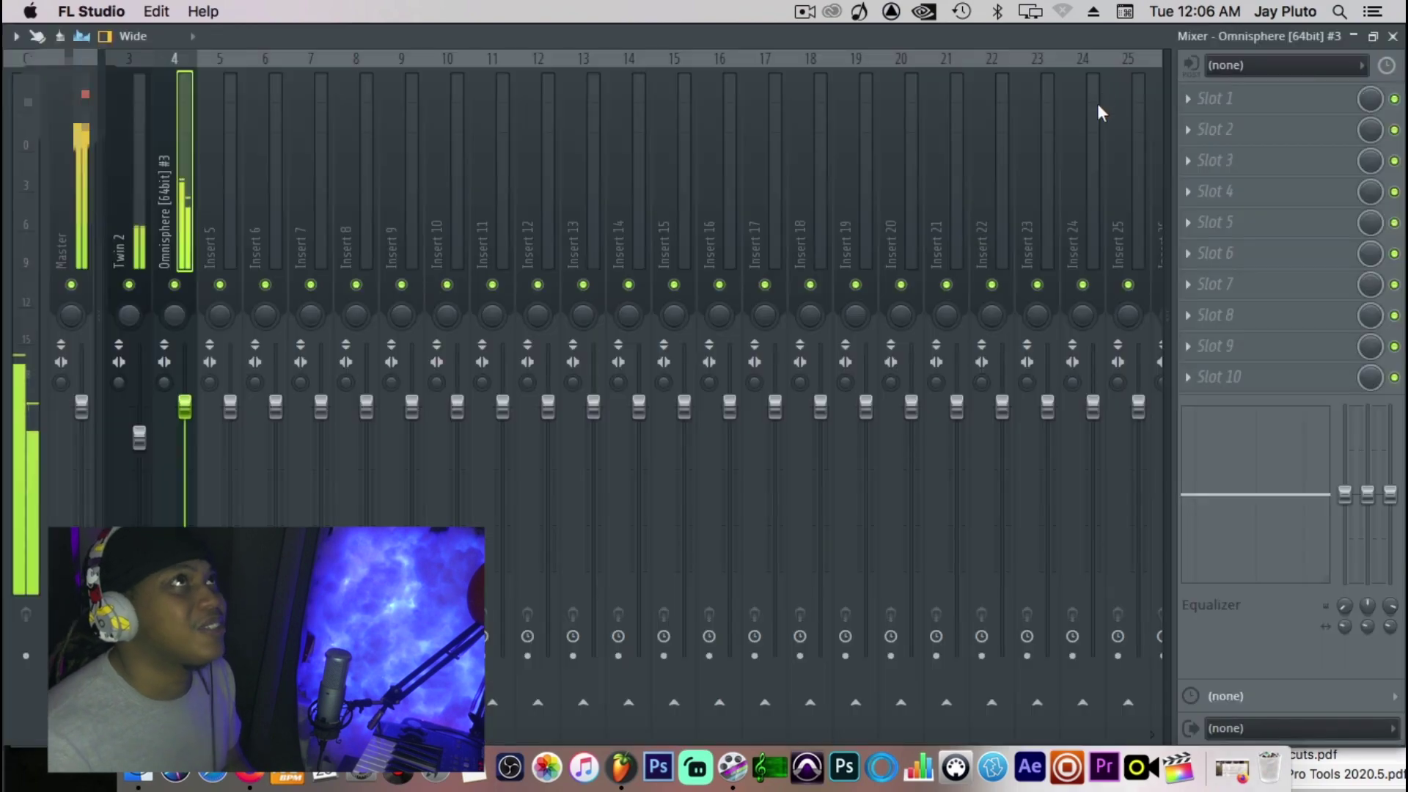
click(1372, 36)
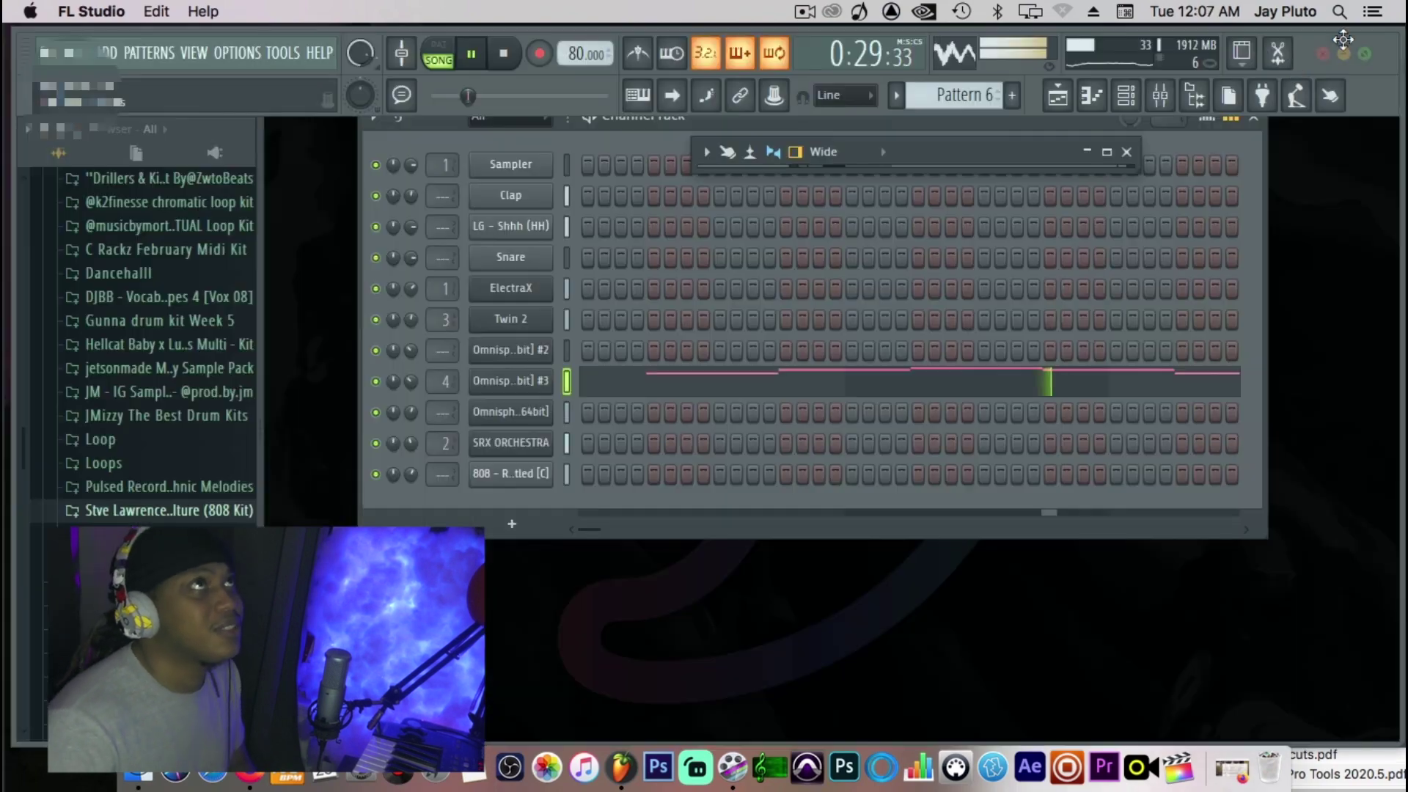
click(1107, 152)
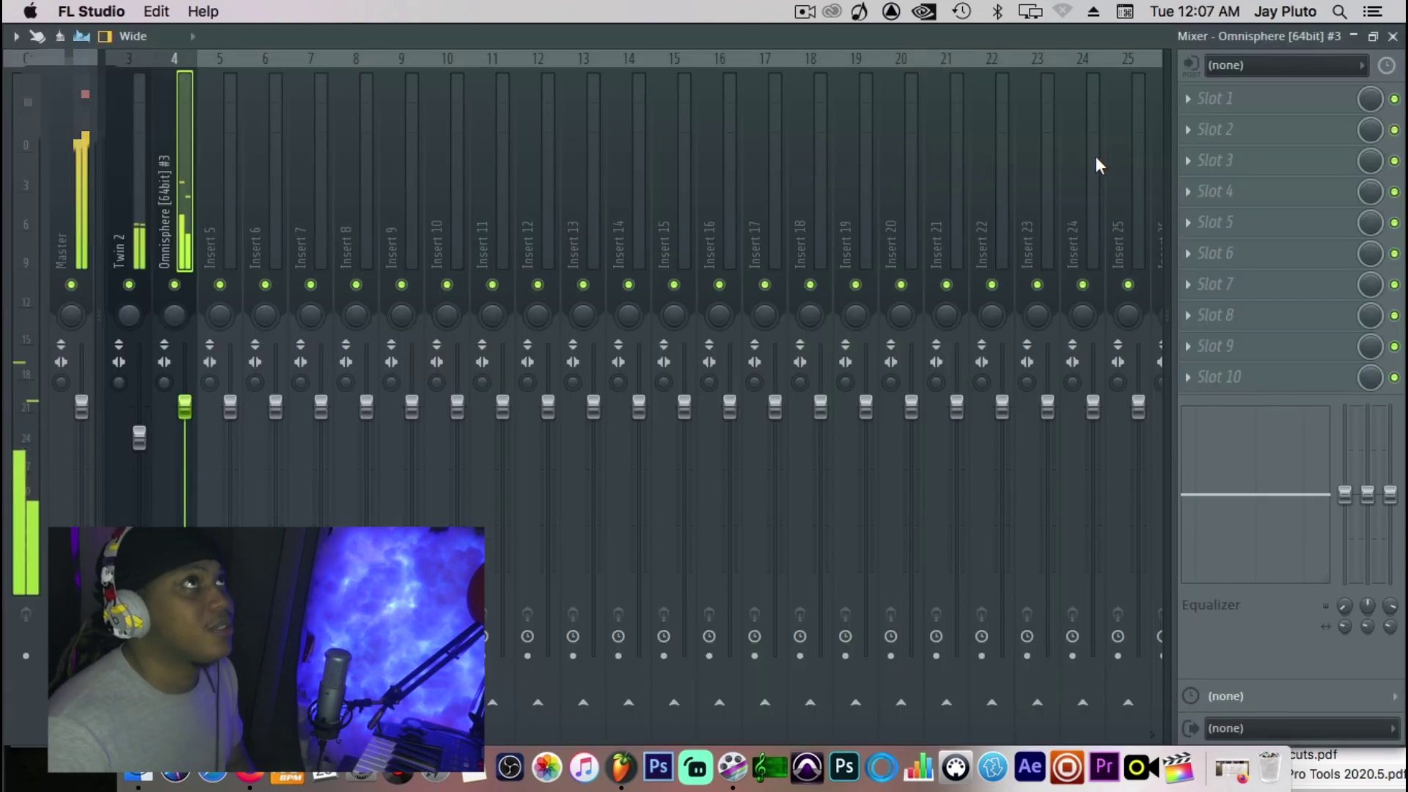
click(1393, 37)
Open the playlist, clear the clip selection and play the arrangement from bar 1.
click(1065, 97)
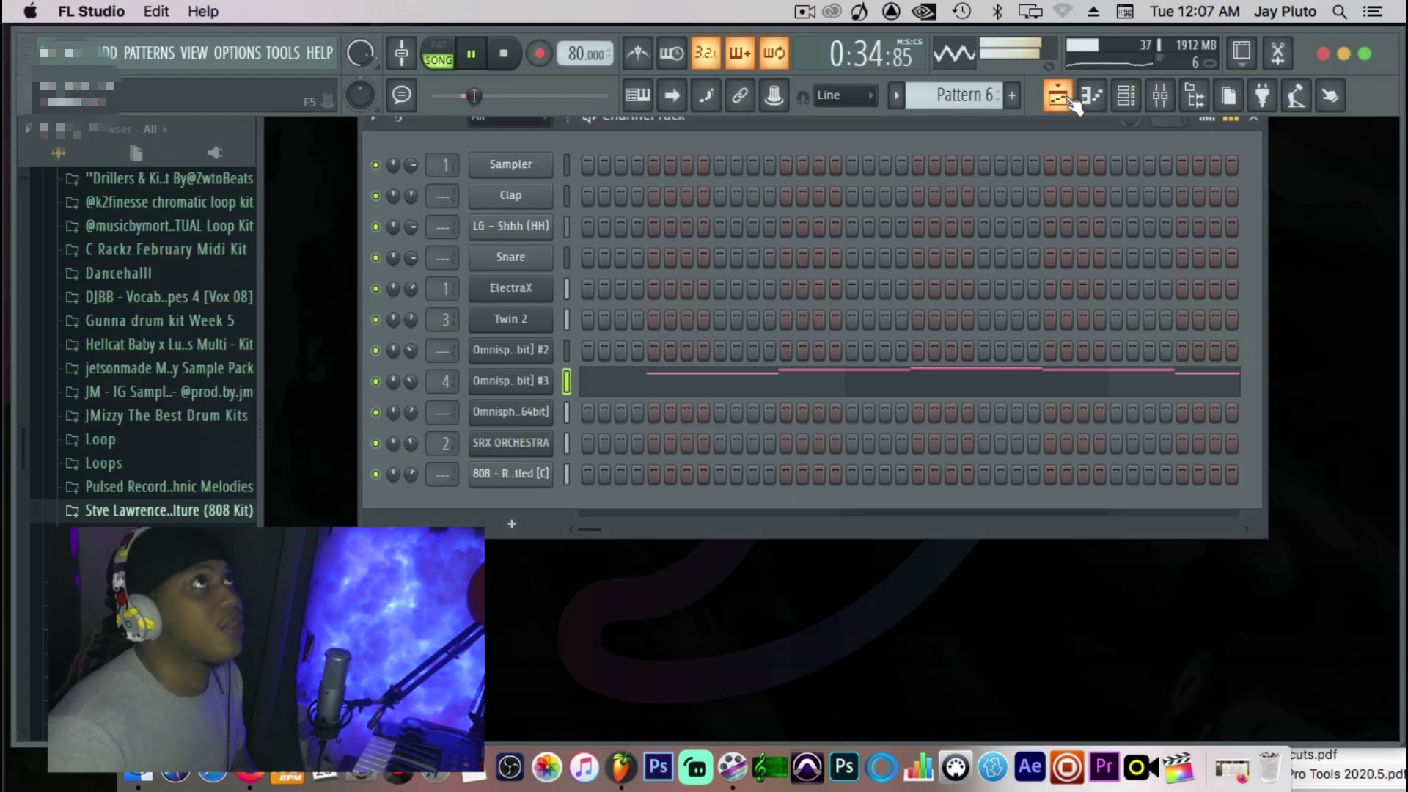
click(1071, 101)
click(1065, 167)
scroll(889, 285, up, 5)
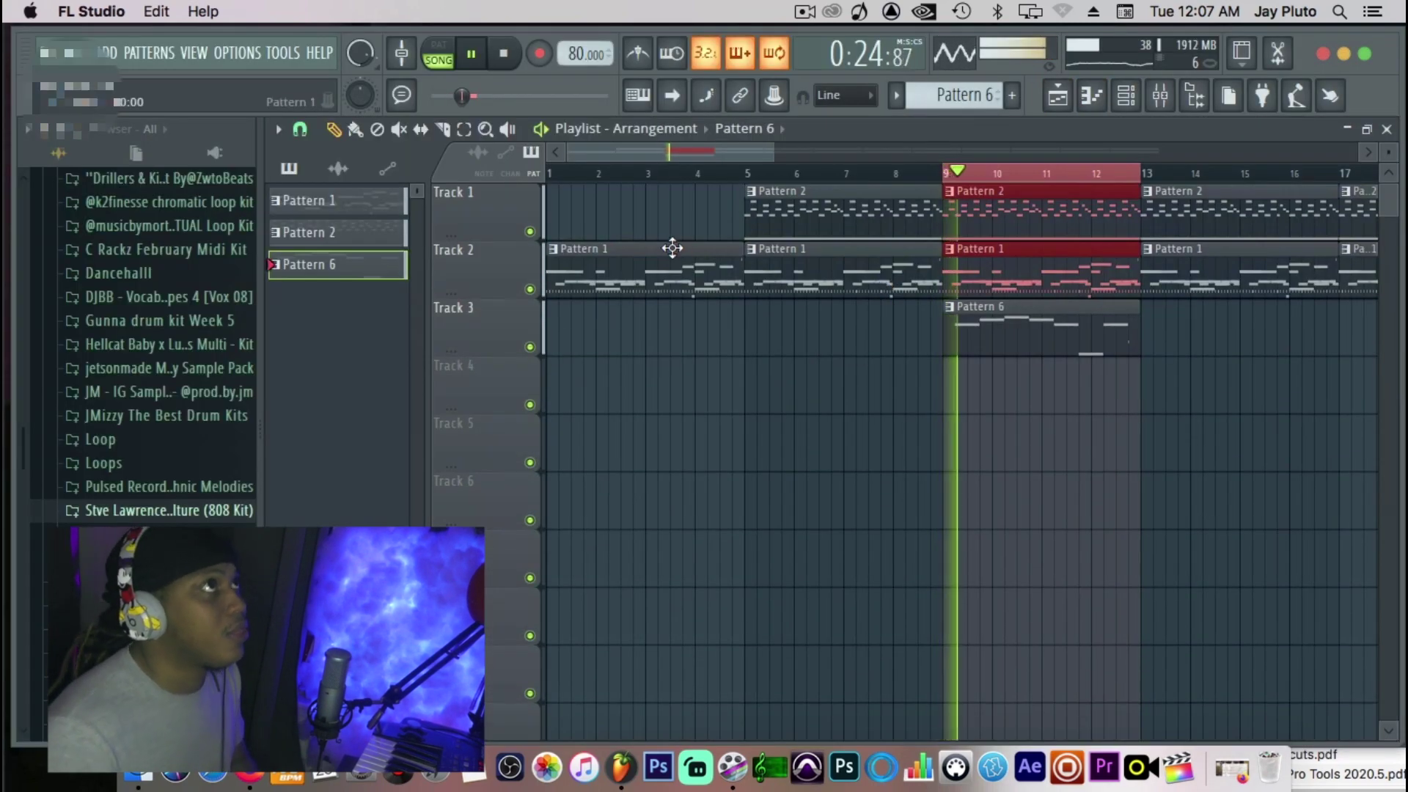
click(673, 373)
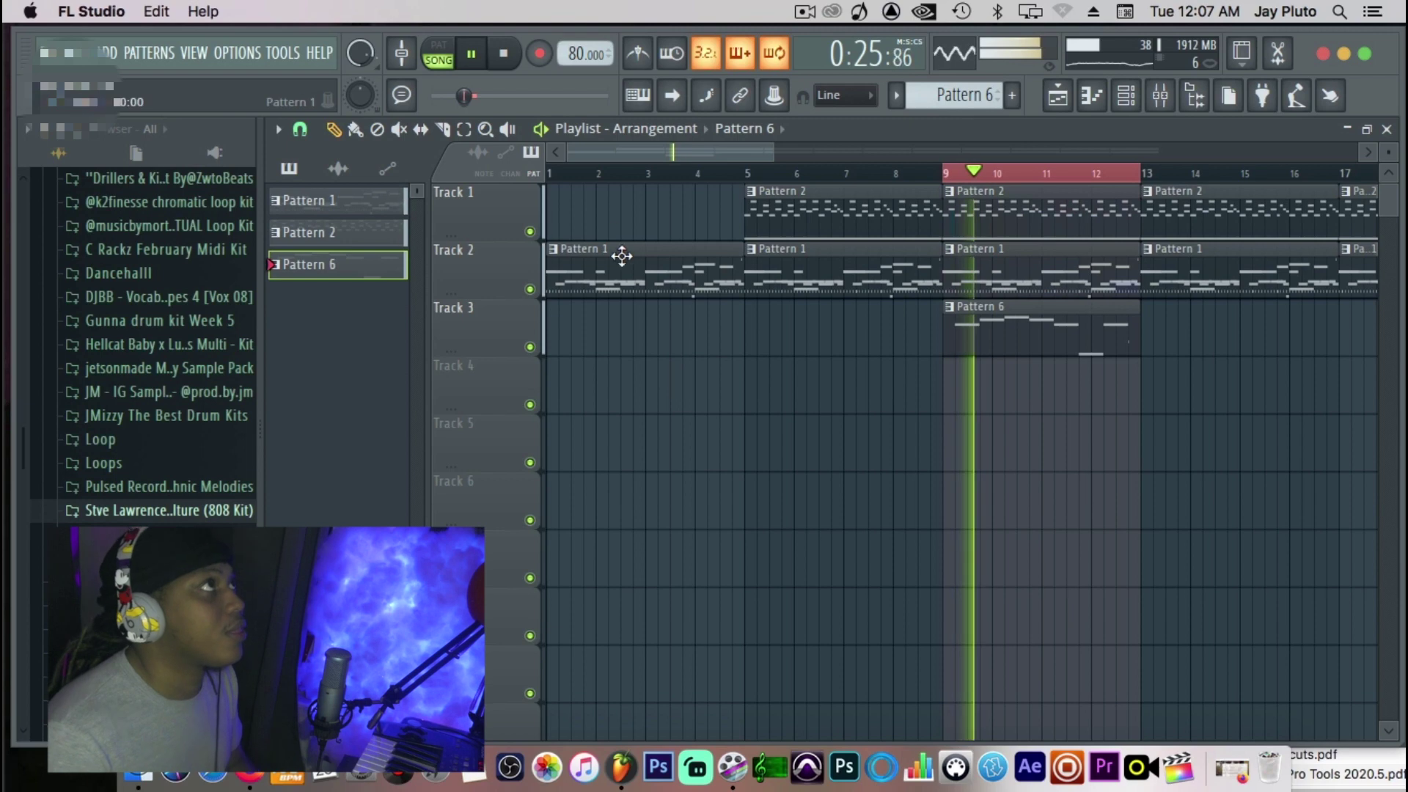
click(562, 174)
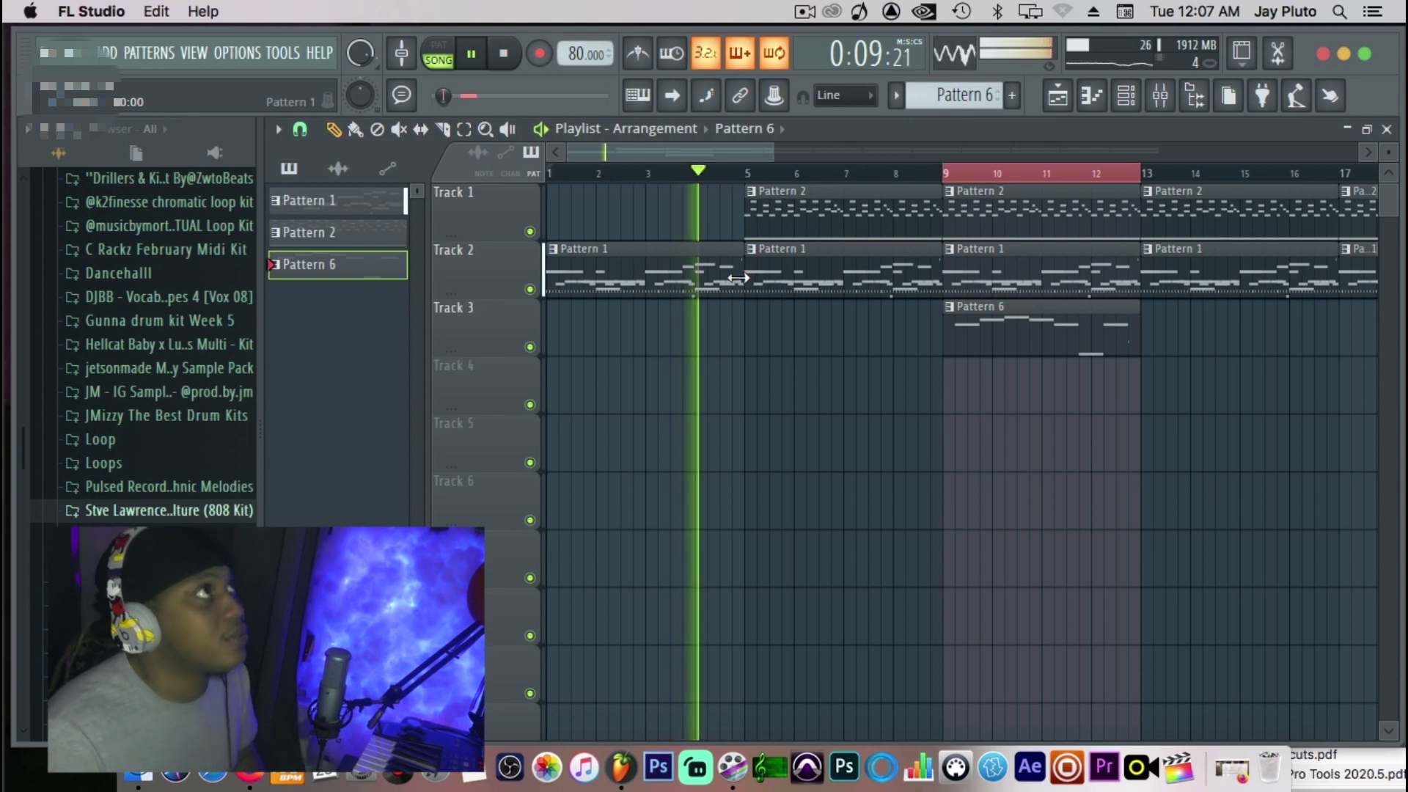
Try ending the first Pattern 1 clip on Track 2 about half a bar before bar 5 while playing from the start.
drag(737, 278, 715, 285)
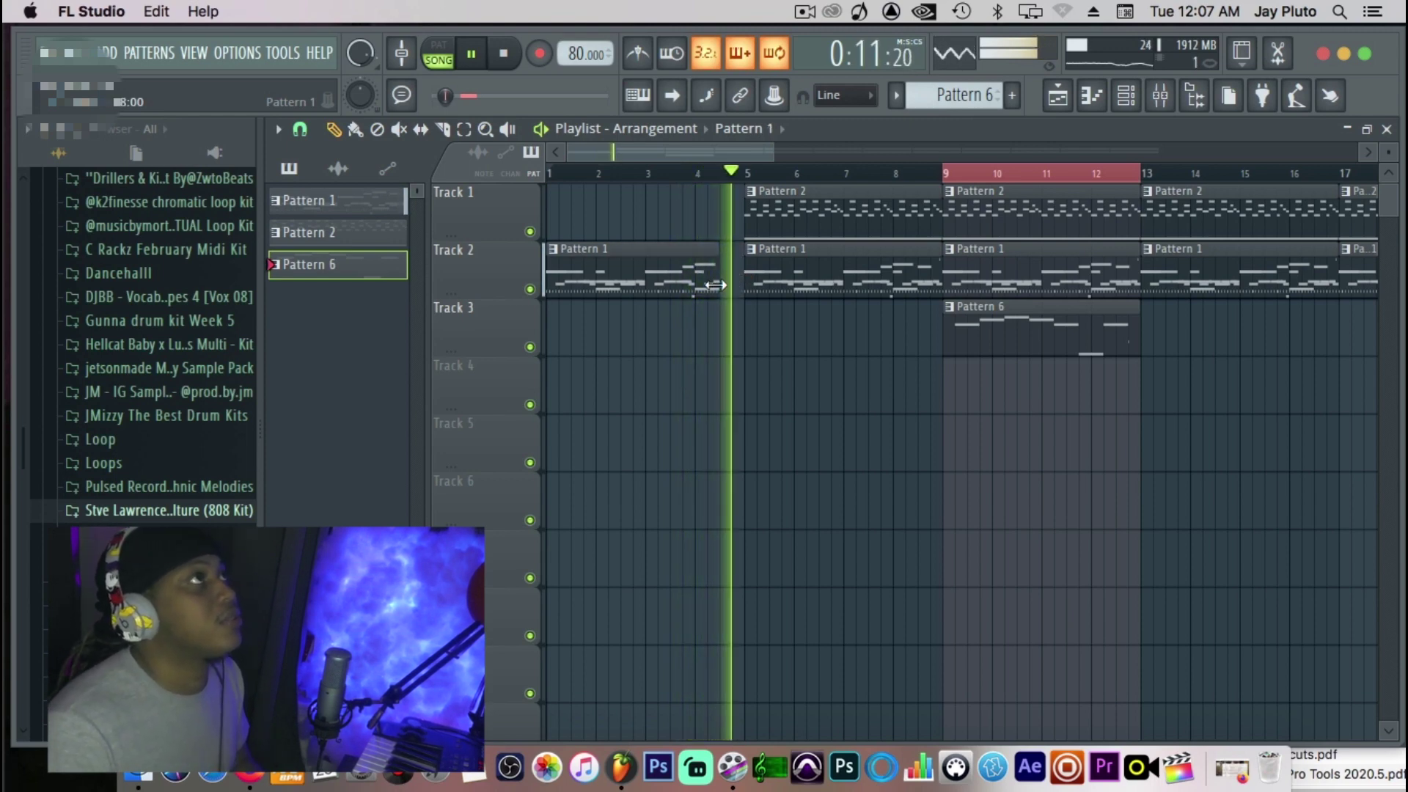
key(space)
key(space)
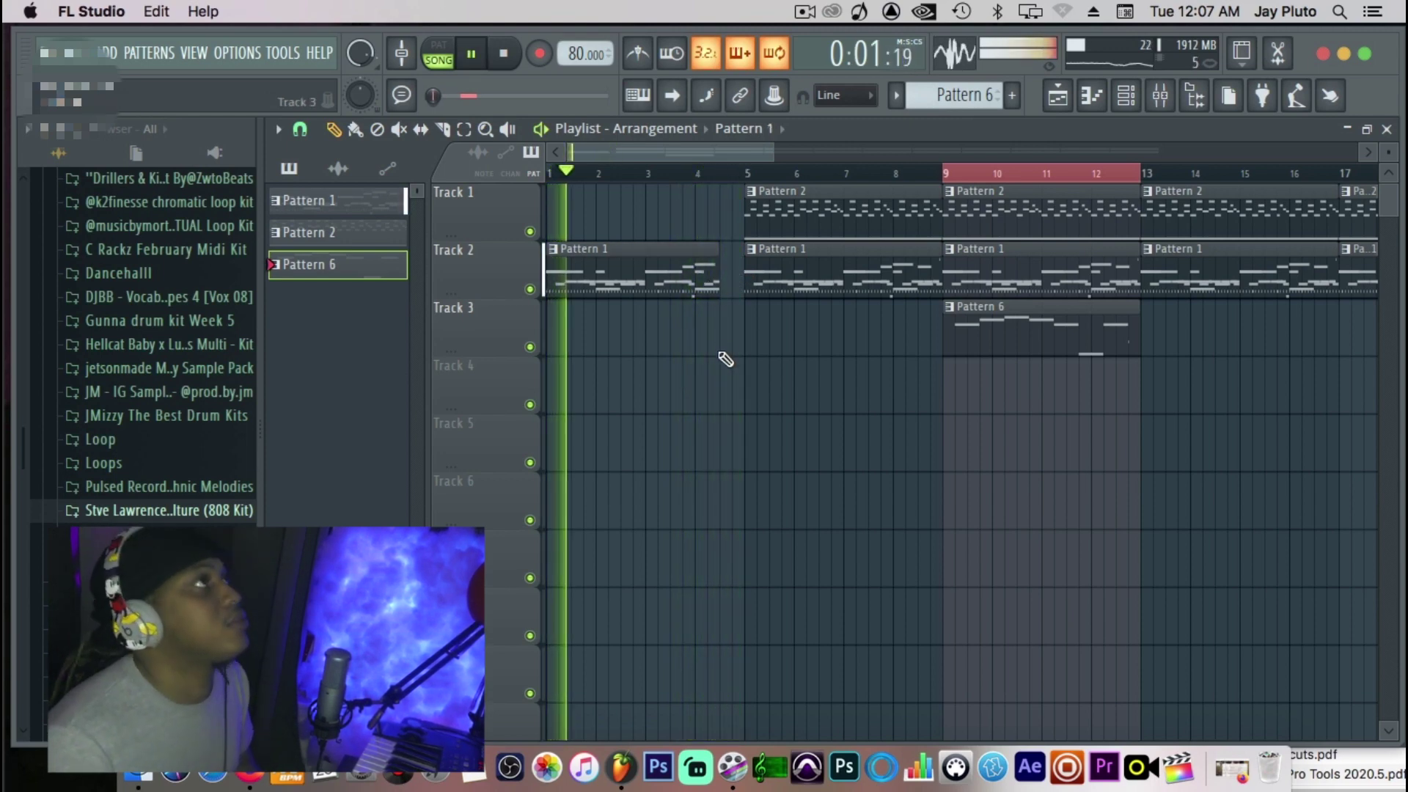
drag(720, 290, 747, 292)
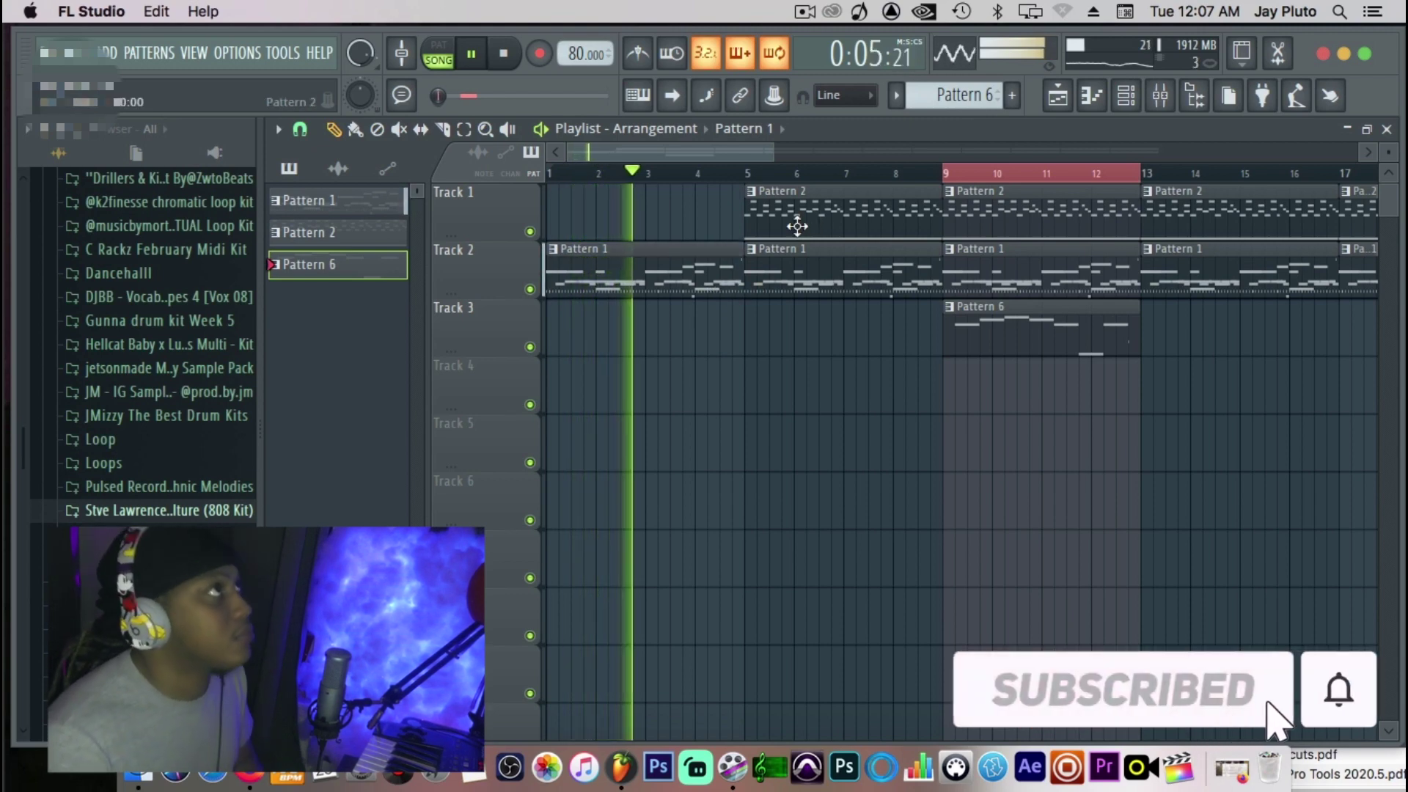
Make Pattern 1 the active pattern and split it by channel into separate playlist clips.
click(682, 281)
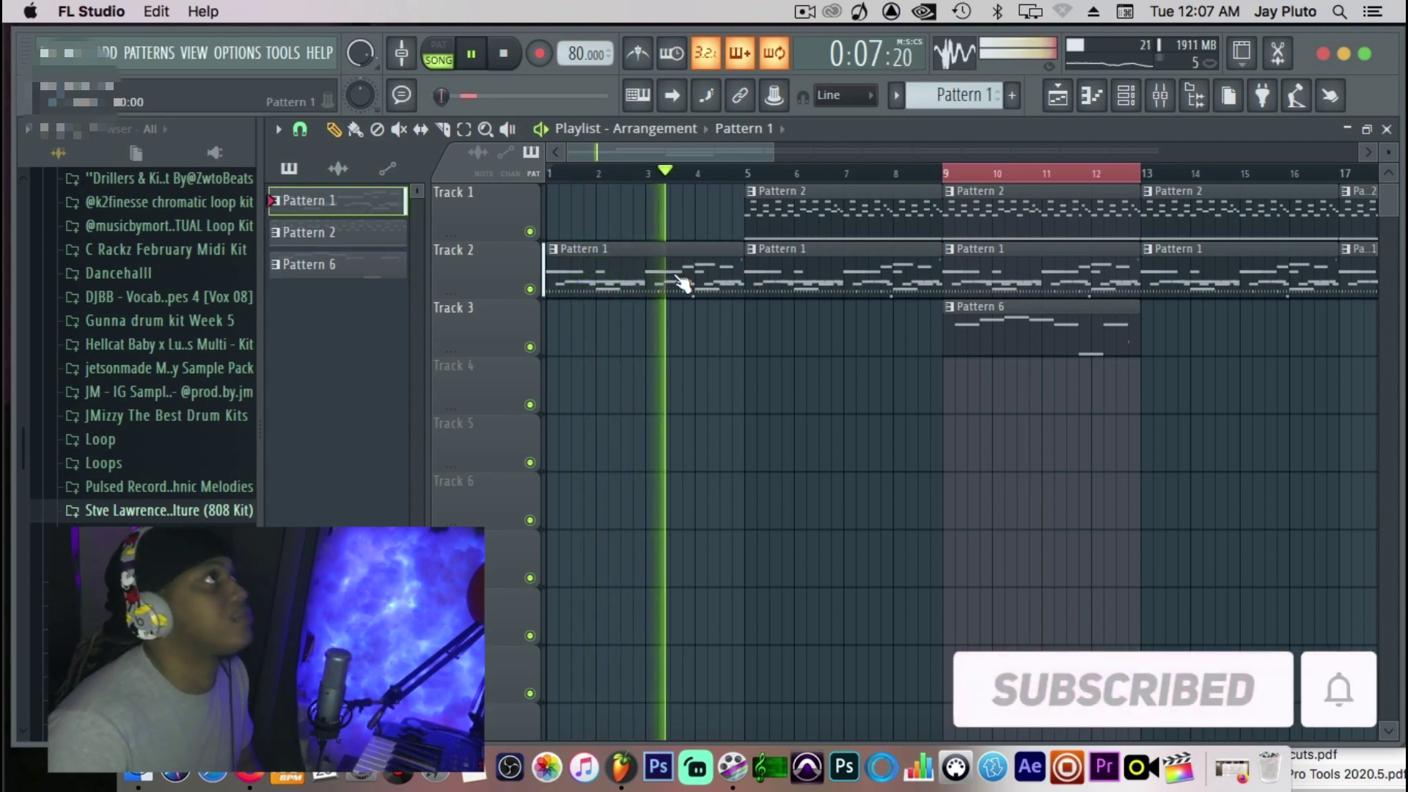
click(971, 92)
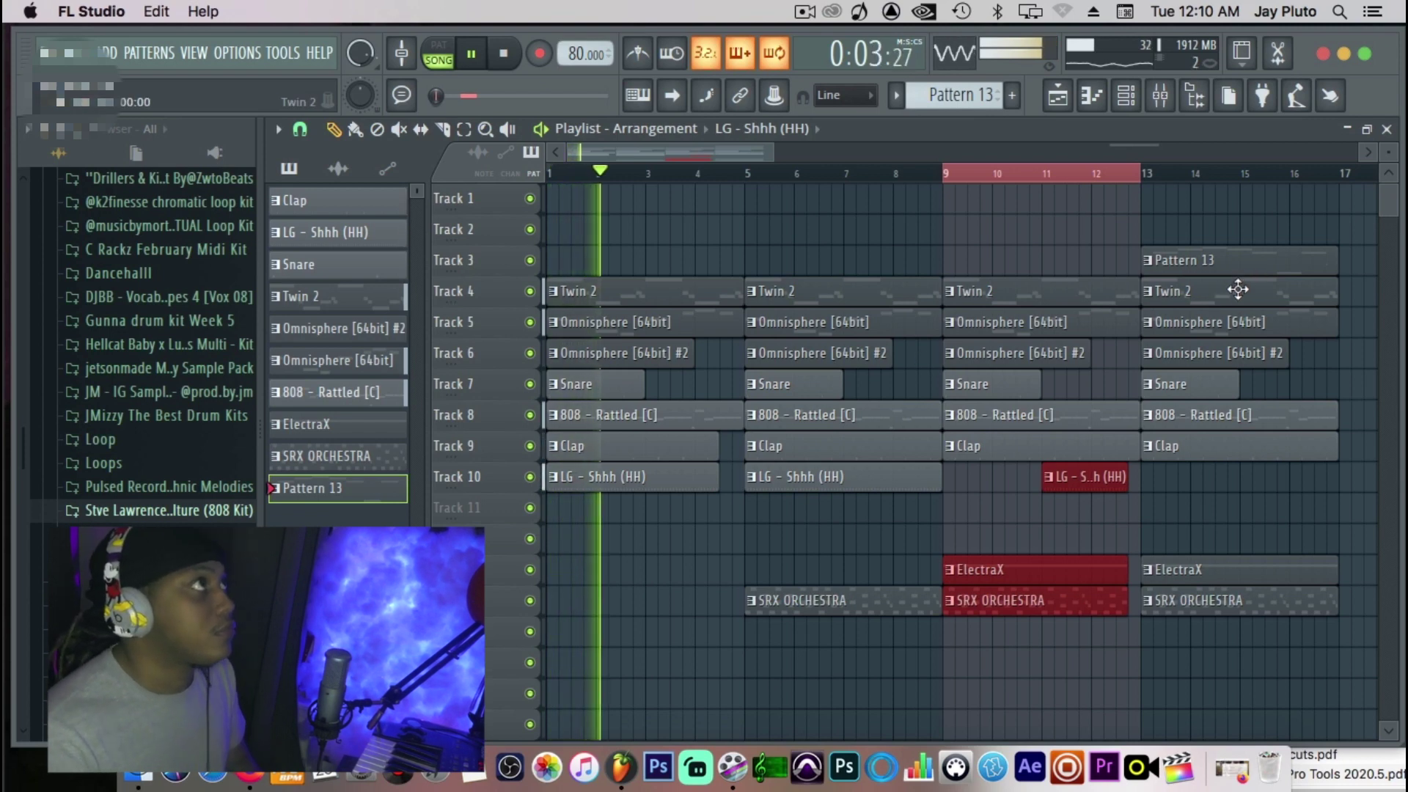
Delete the Twin 2 clip at bar 13 on Track 4, clear the bar 9 to 13 selection and play from the start.
right_click(1238, 291)
key(space)
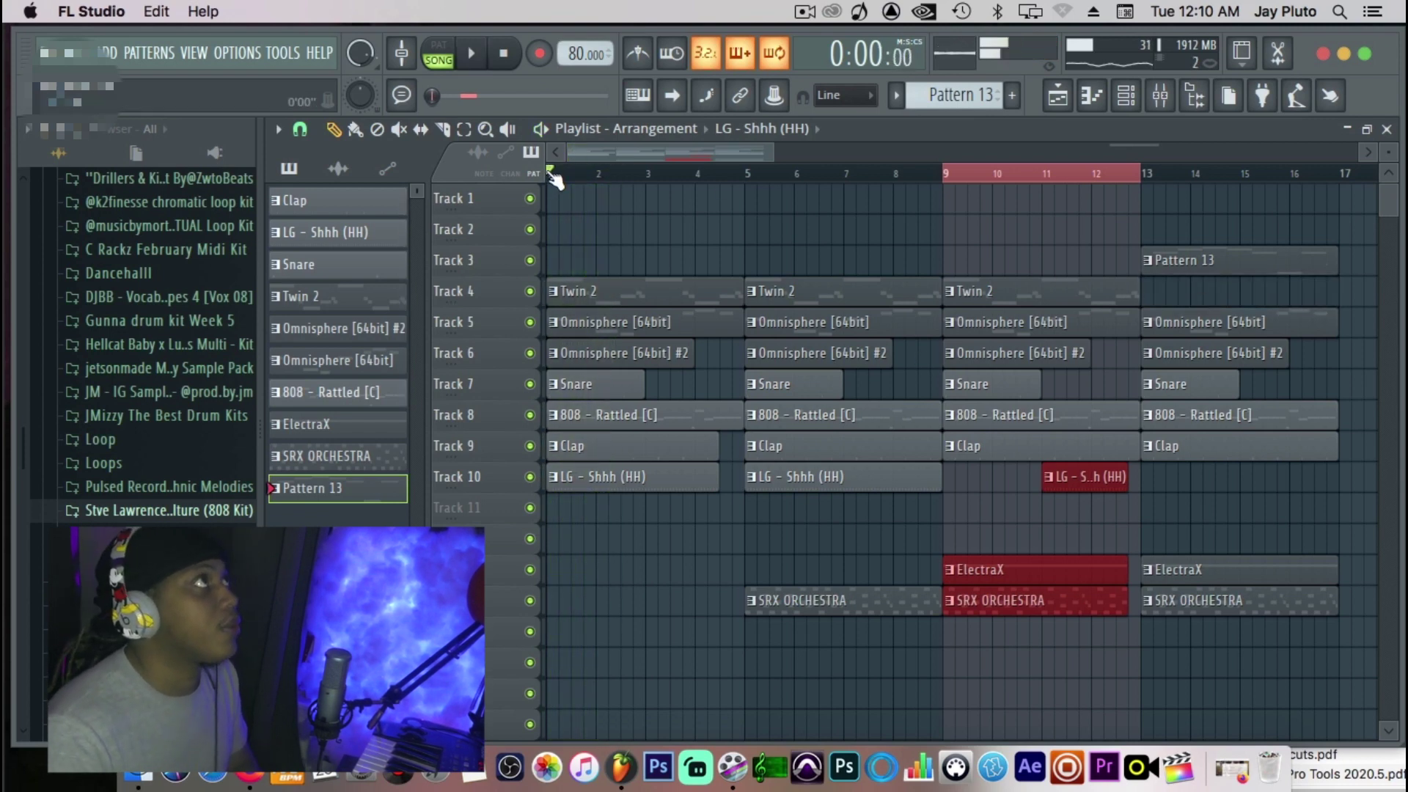
click(554, 180)
key(space)
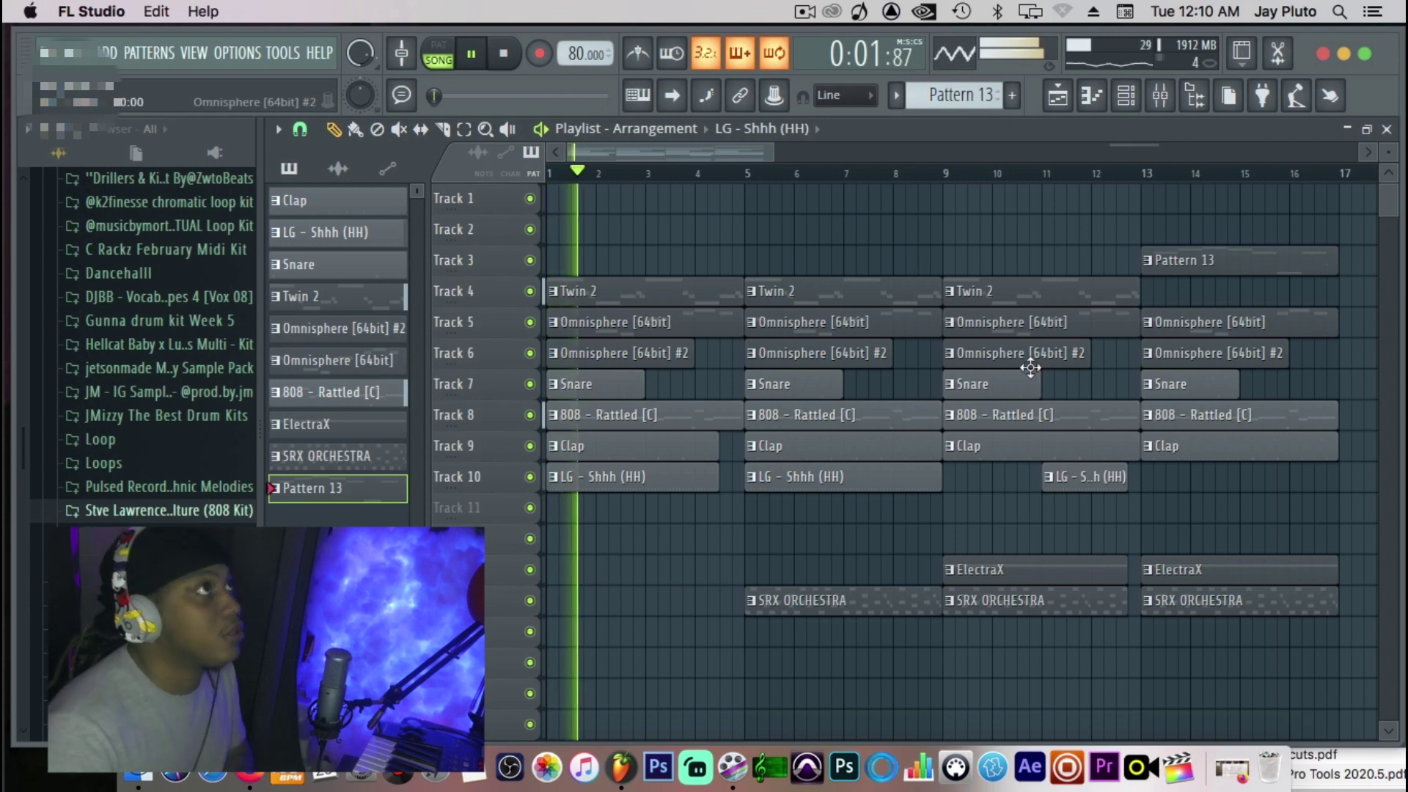
Browse the Pluto Favs samples and open the PLuto Tags 2020 folder in the sample browser.
scroll(157, 345, down, 5)
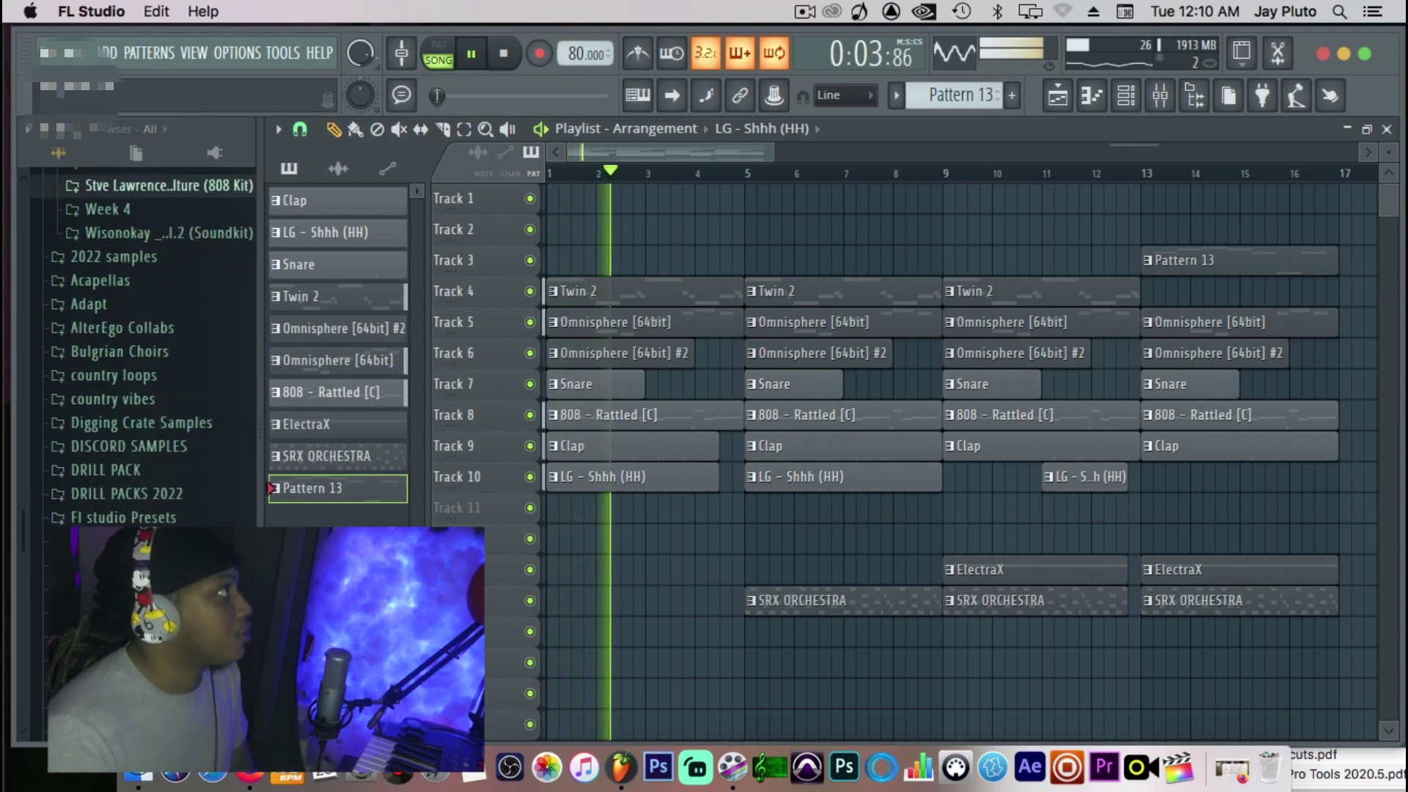
scroll(144, 454, down, 2)
click(110, 586)
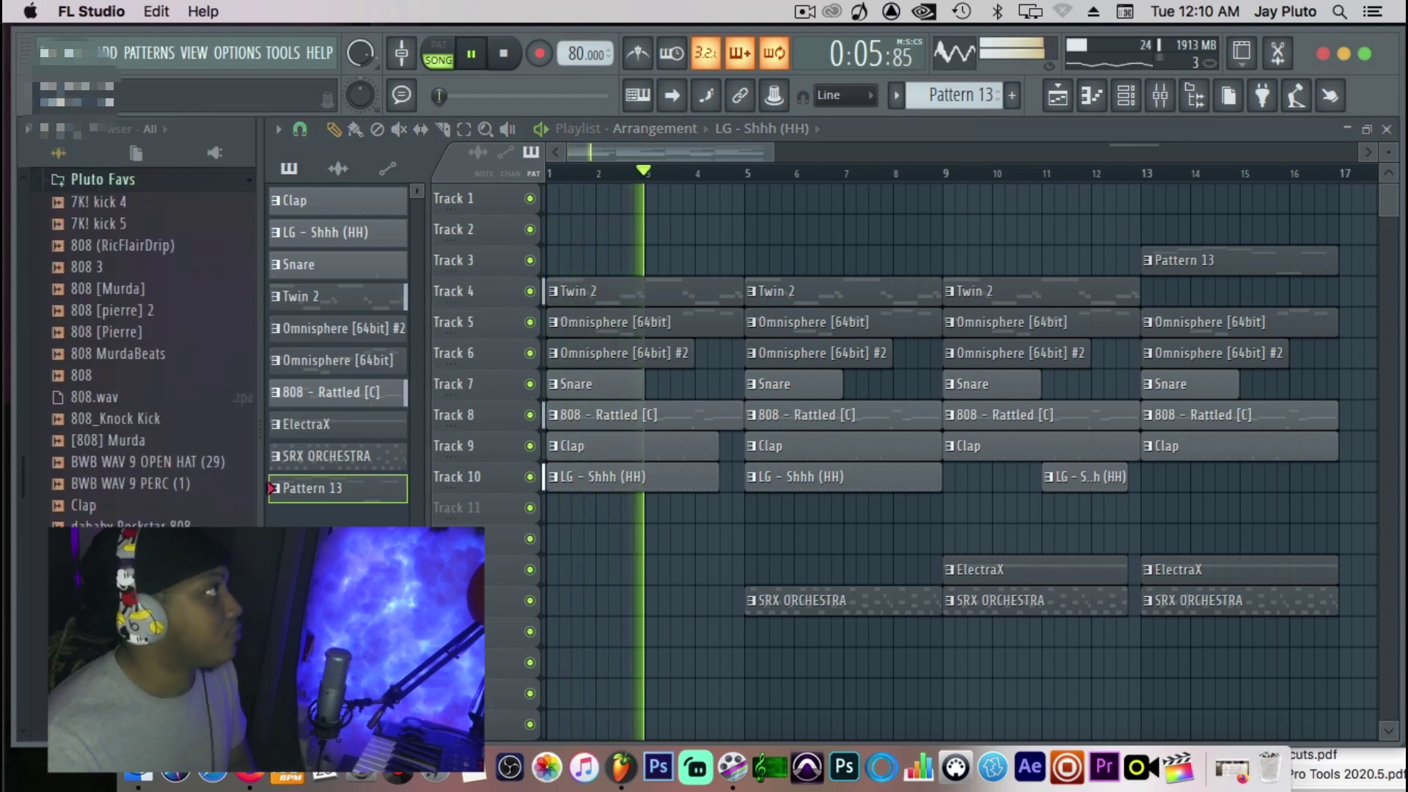
scroll(146, 345, down, 5)
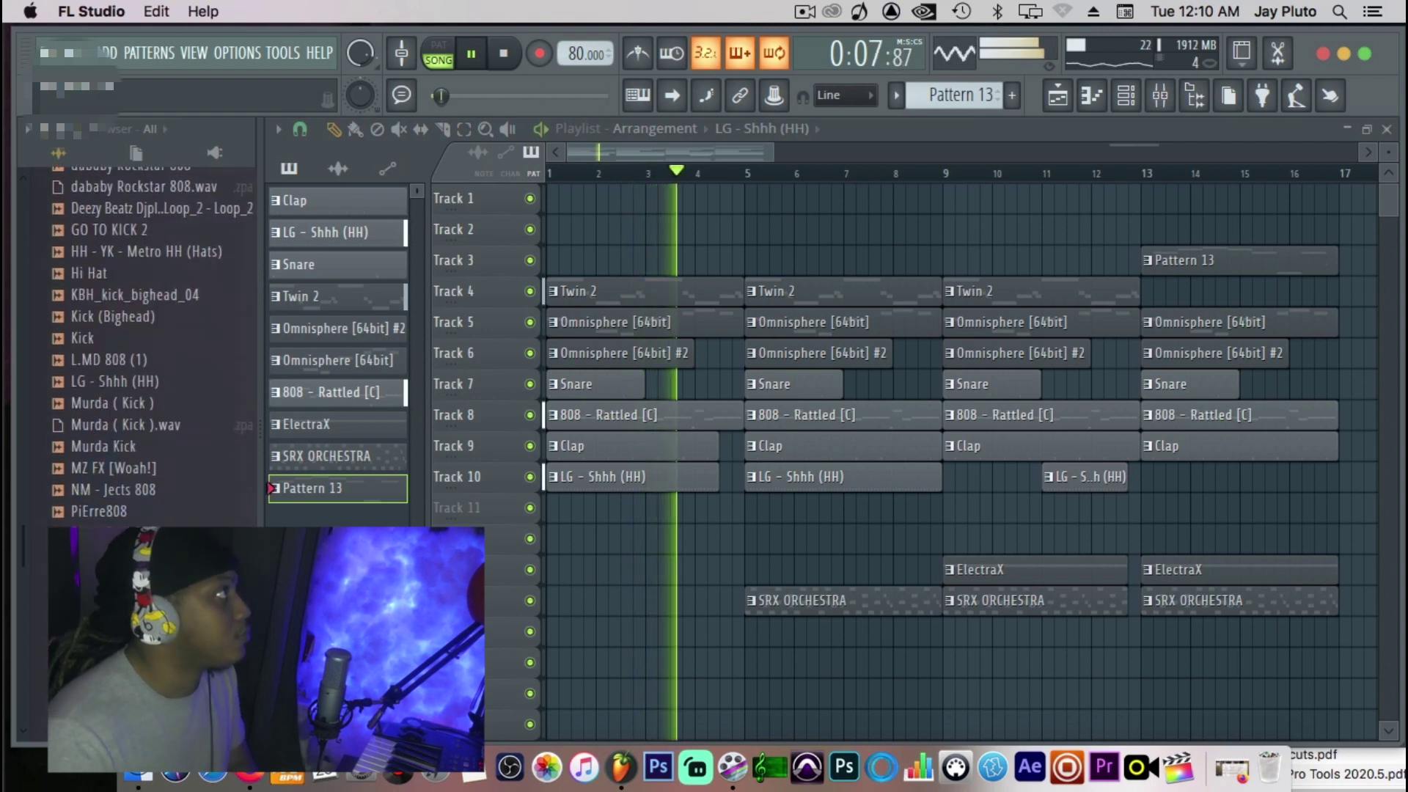
scroll(146, 345, down, 5)
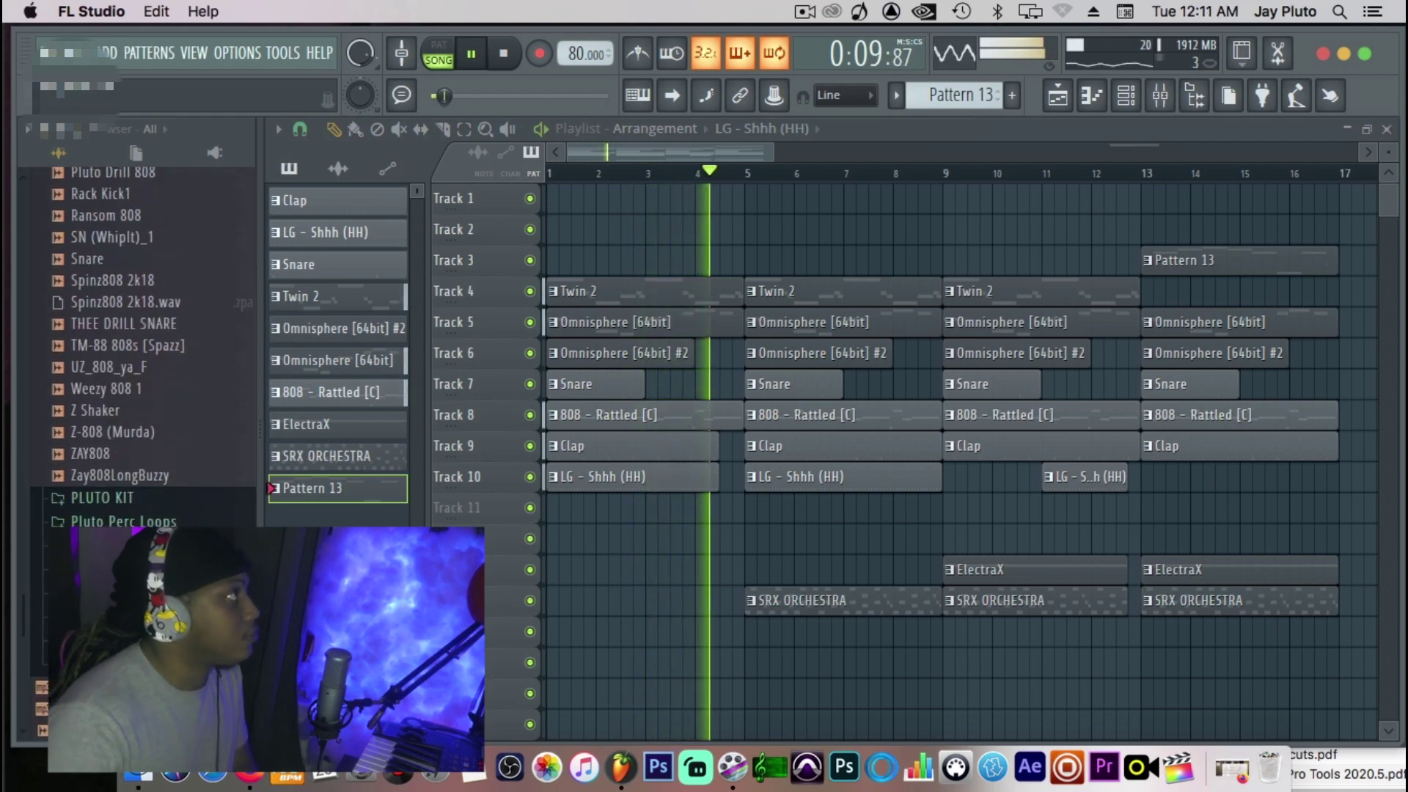
click(121, 545)
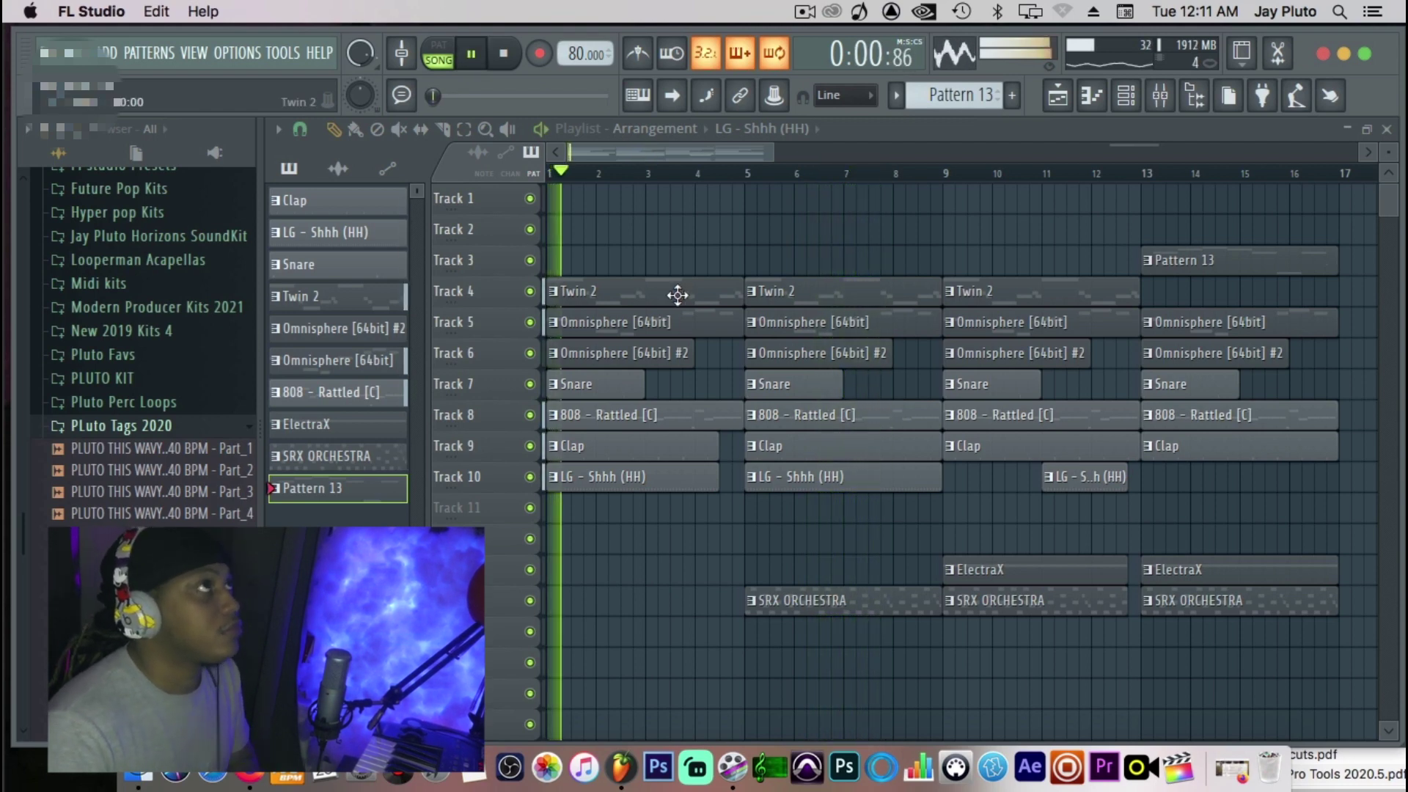
Delete the Twin 2 clip at bar 5 on Track 4.
right_click(790, 288)
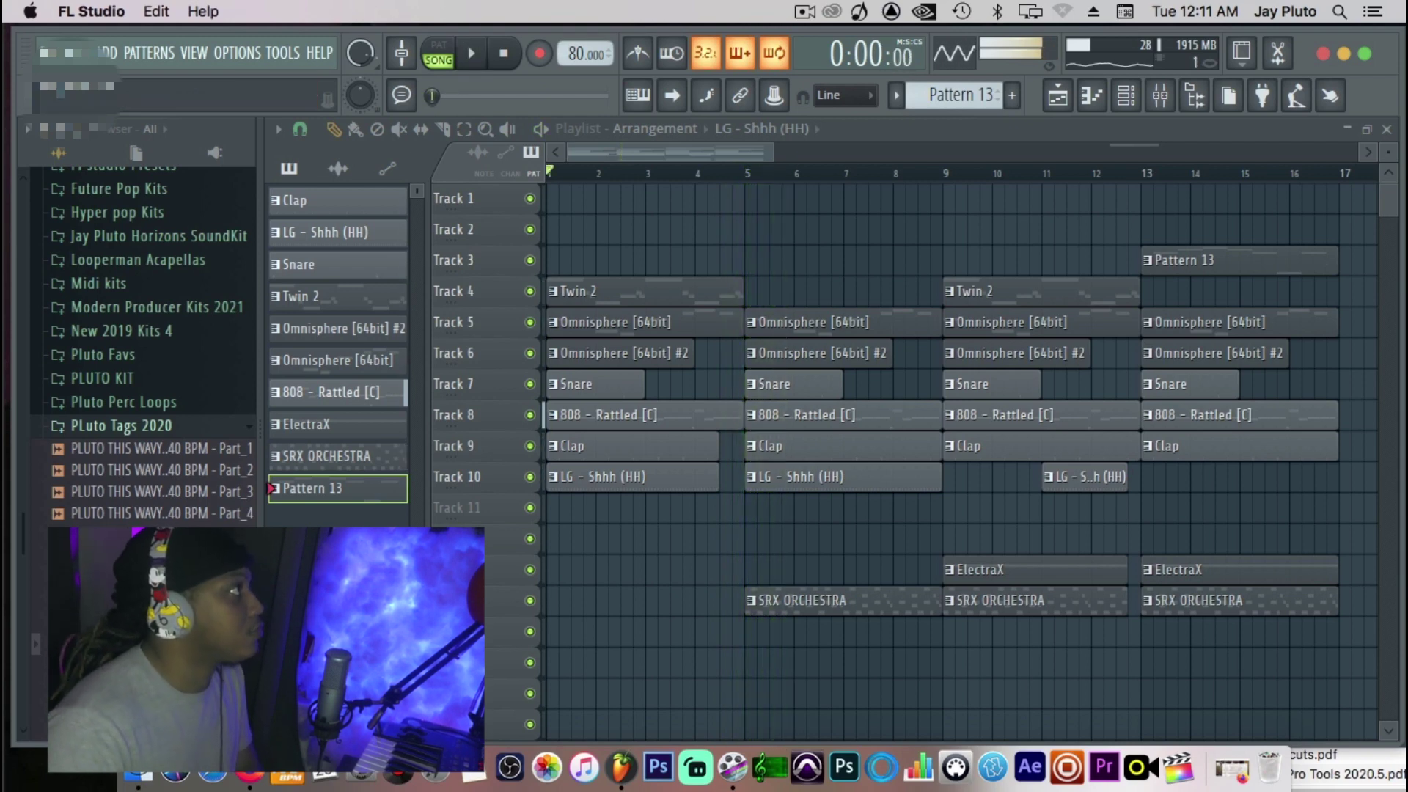
Place the PLUTO THIS WAVY TAG 140 BPM sample at bar 1 on Track 16 of the playlist.
drag(902, 632, 763, 663)
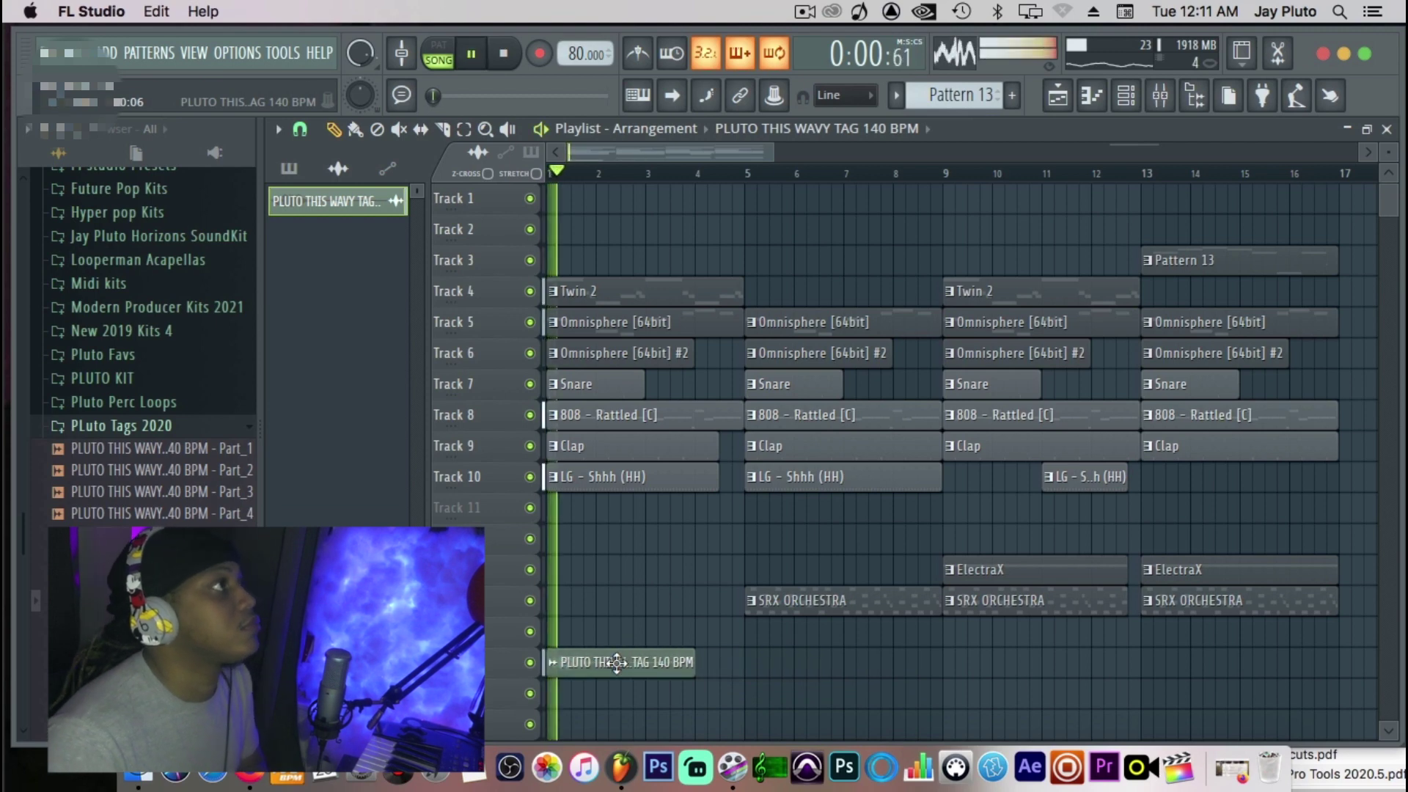
Try to fit the tag sample to the project tempo using tempo autodetection with a manually entered BPM.
double_click(616, 663)
right_click(864, 524)
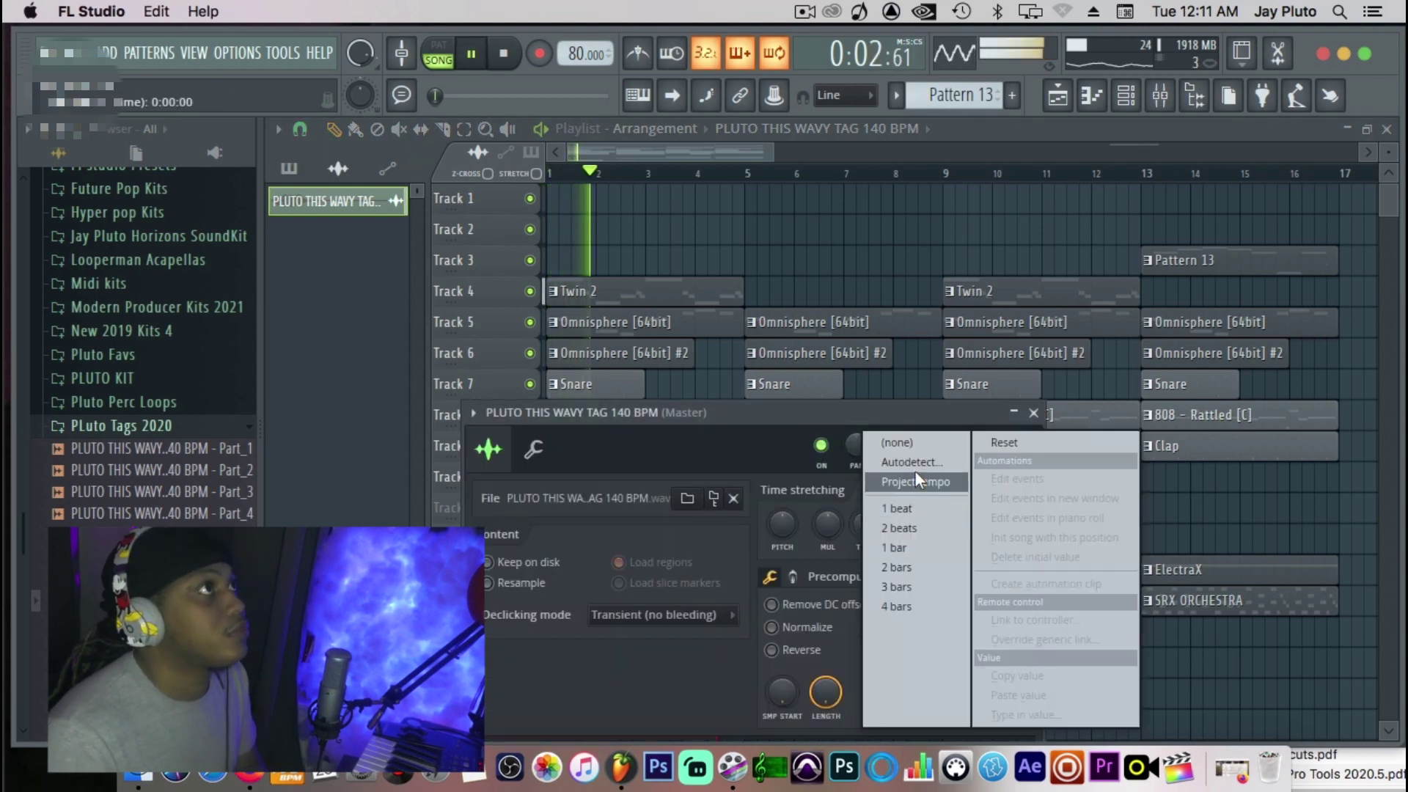
click(917, 460)
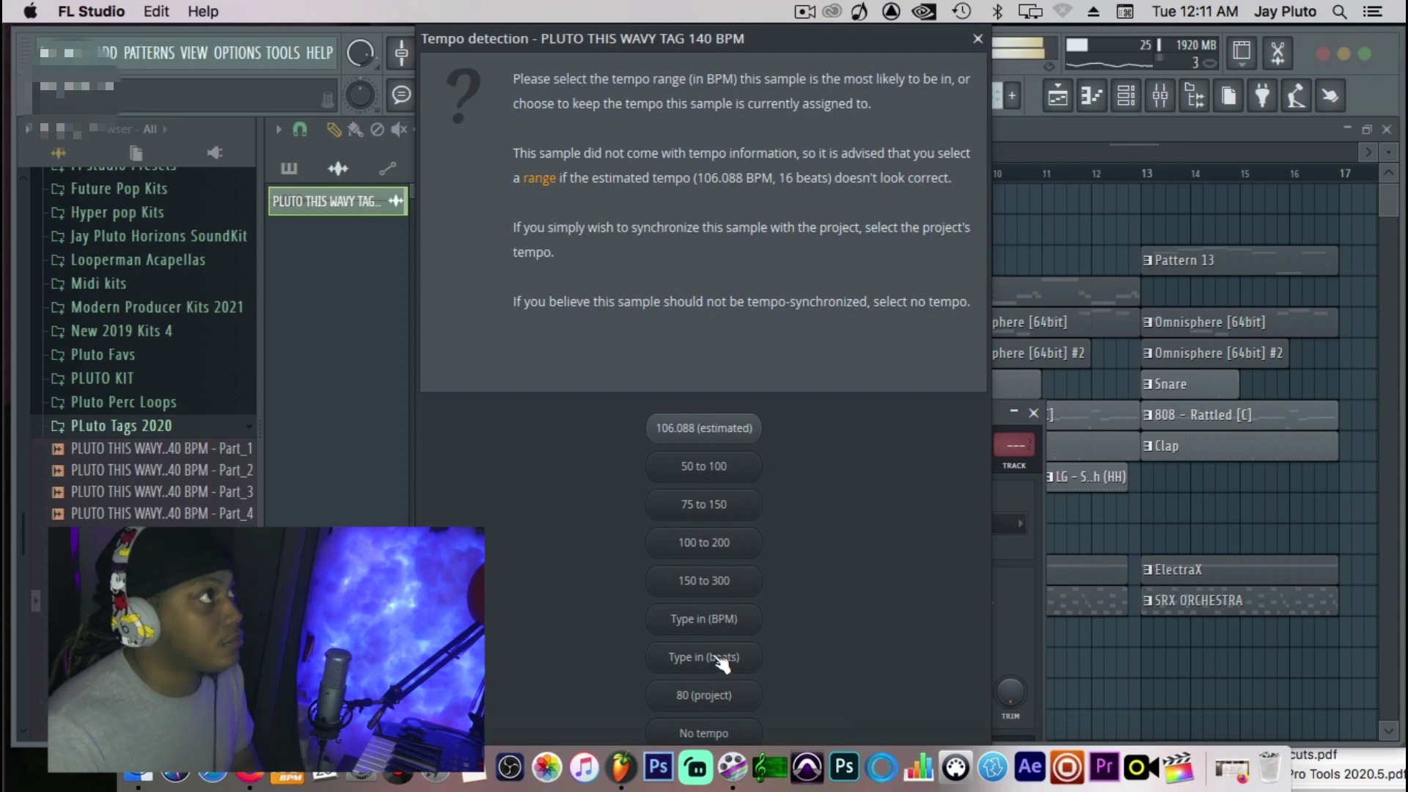
click(722, 622)
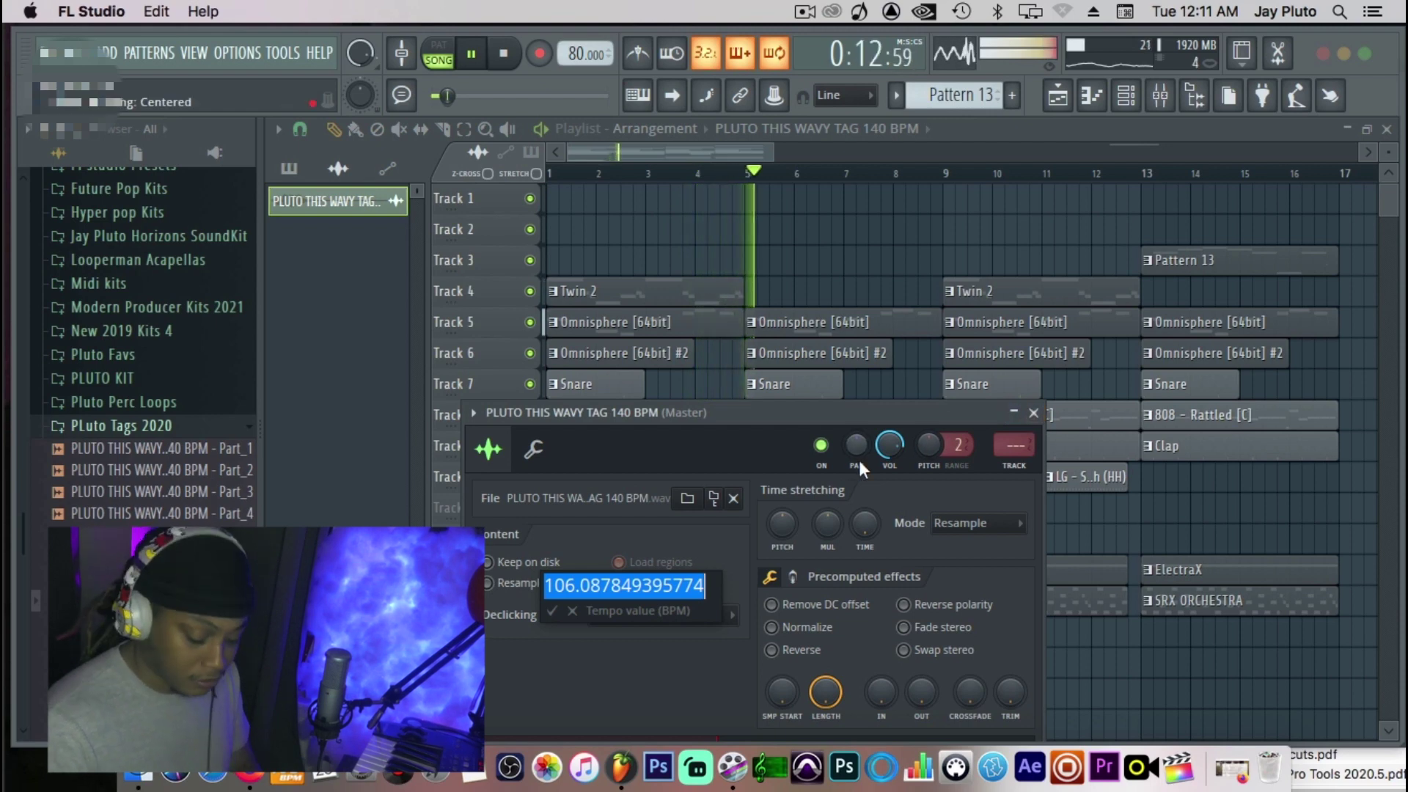
key(Return)
click(1035, 412)
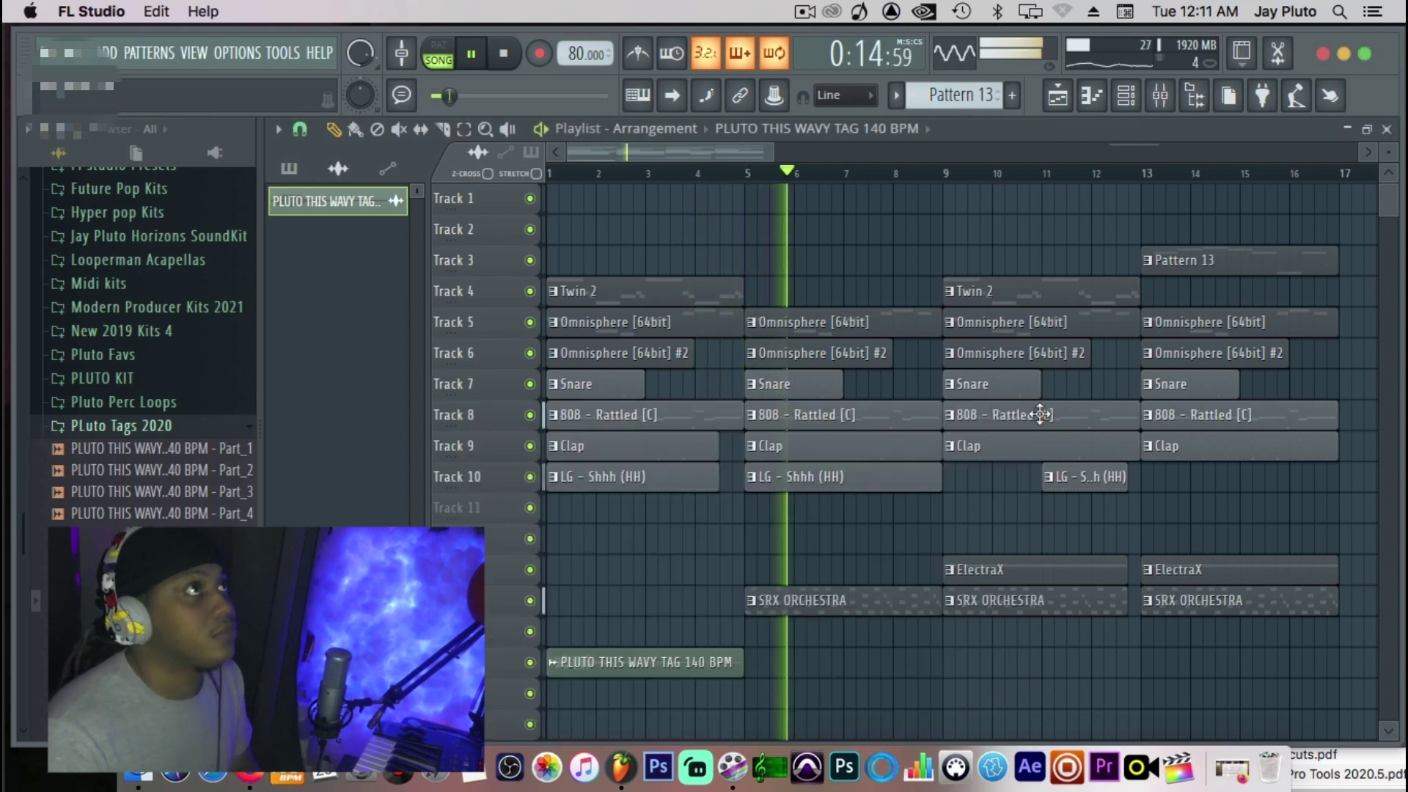
Play the arrangement from the start, undo the tag sample's tempo detection and play again.
key(space)
key(space)
drag(773, 148, 738, 150)
key(space)
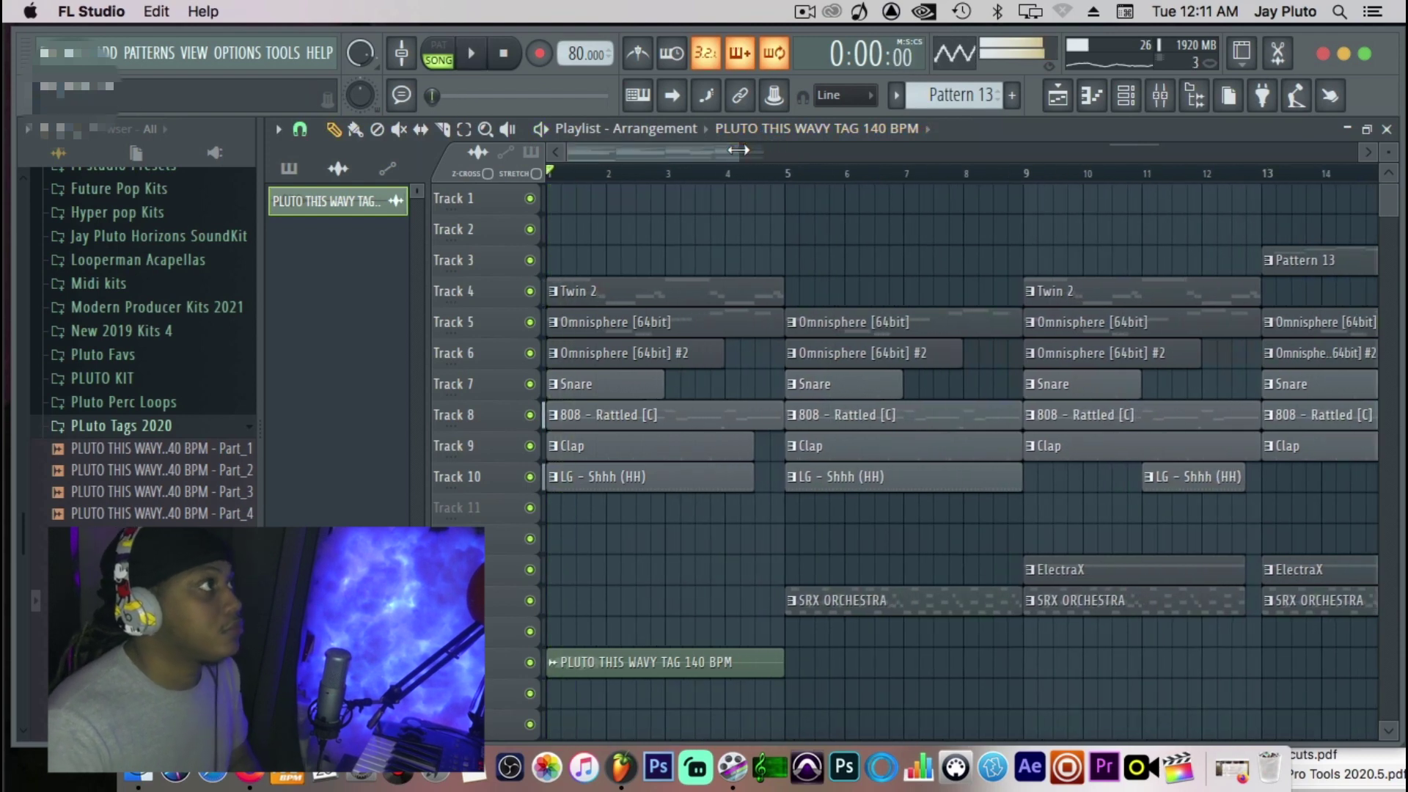
key(ctrl+z)
key(space)
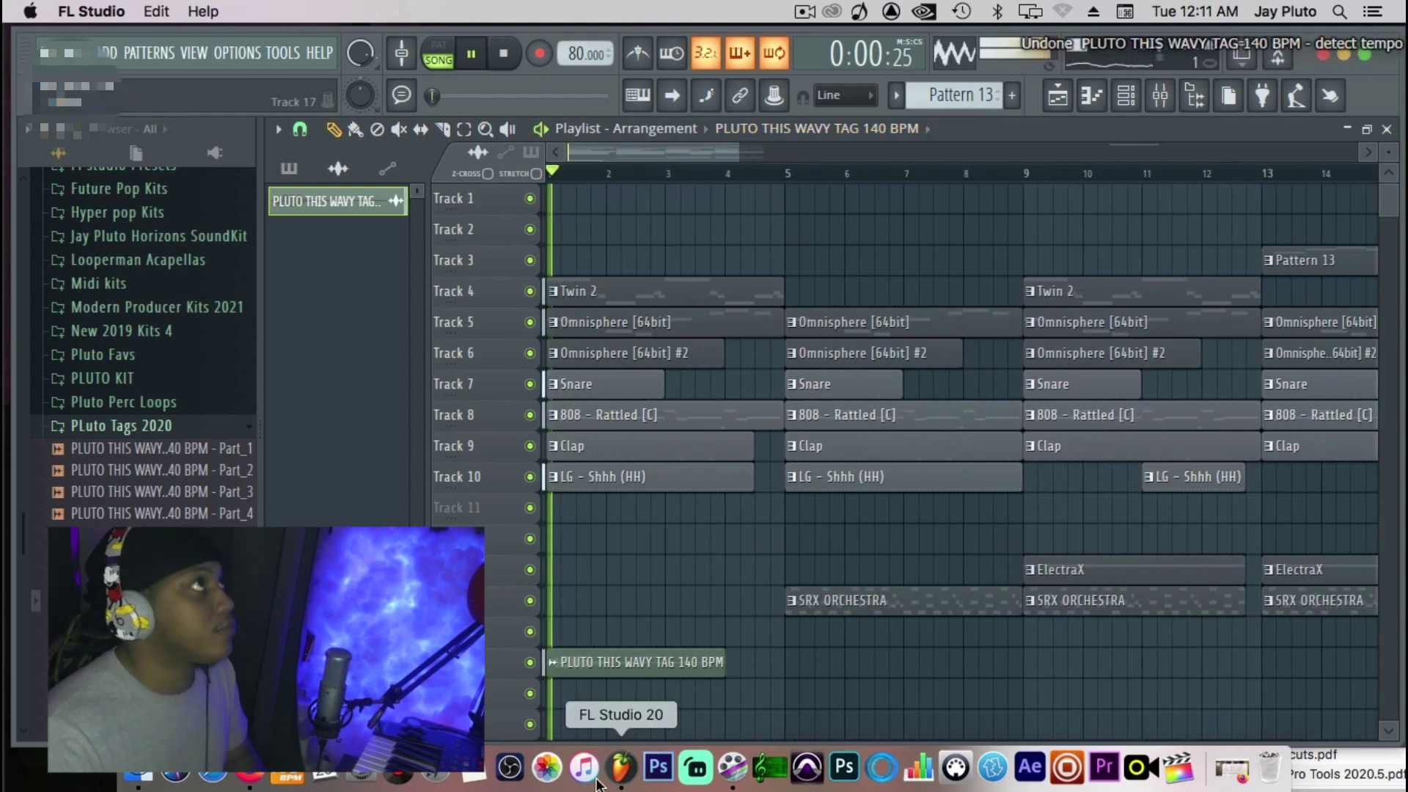
Set the tag sample's tempo to 70 BPM through tempo autodetection in its channel settings.
double_click(612, 669)
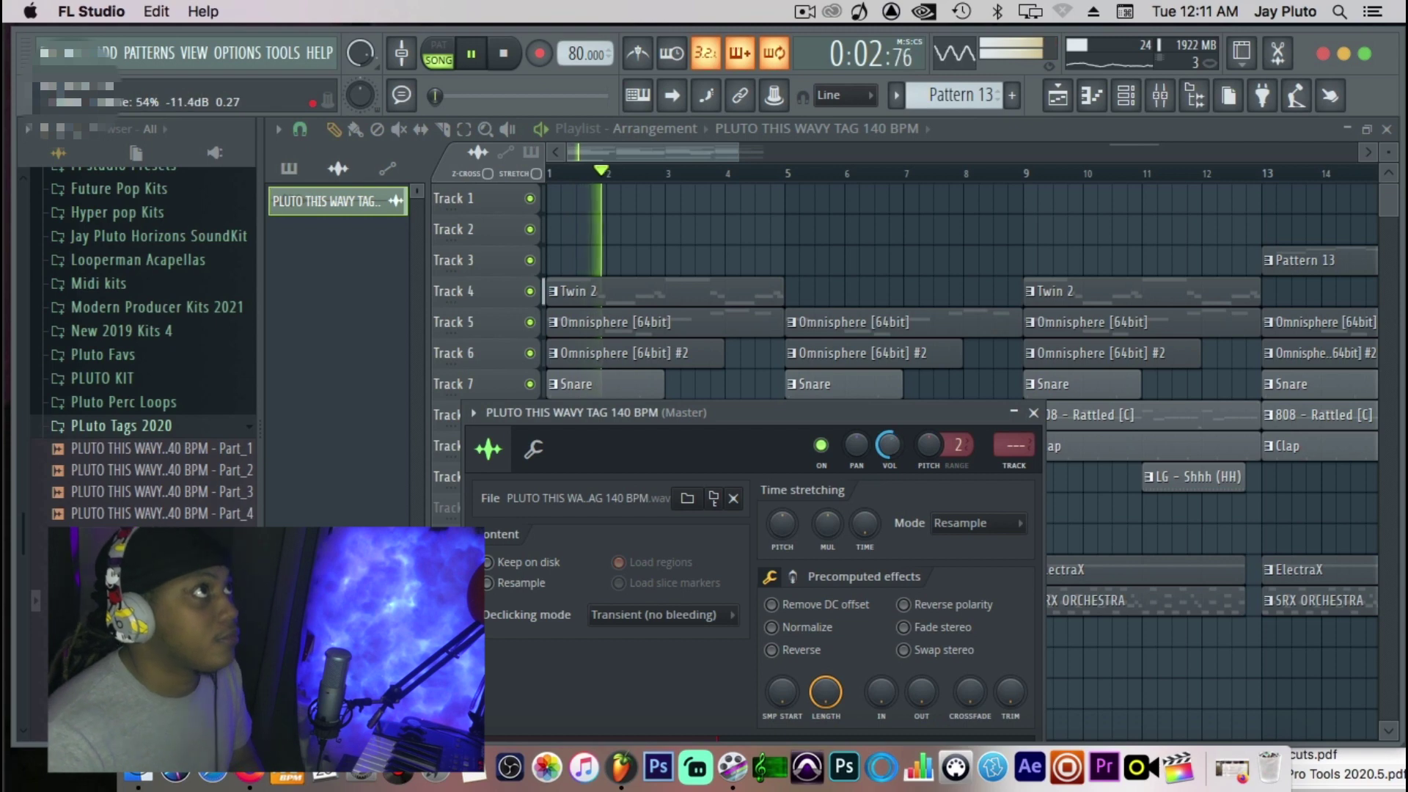
click(1062, 415)
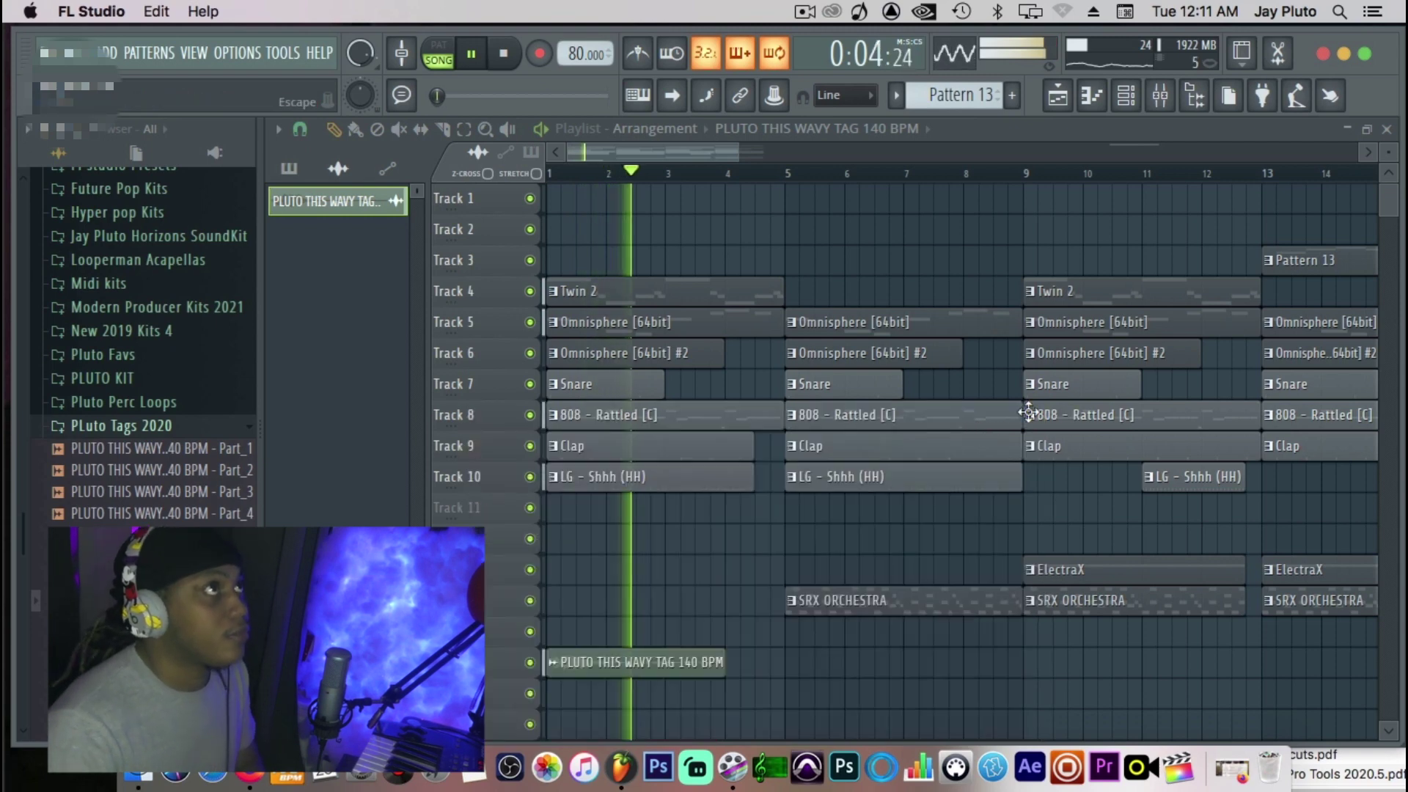
double_click(608, 661)
right_click(856, 537)
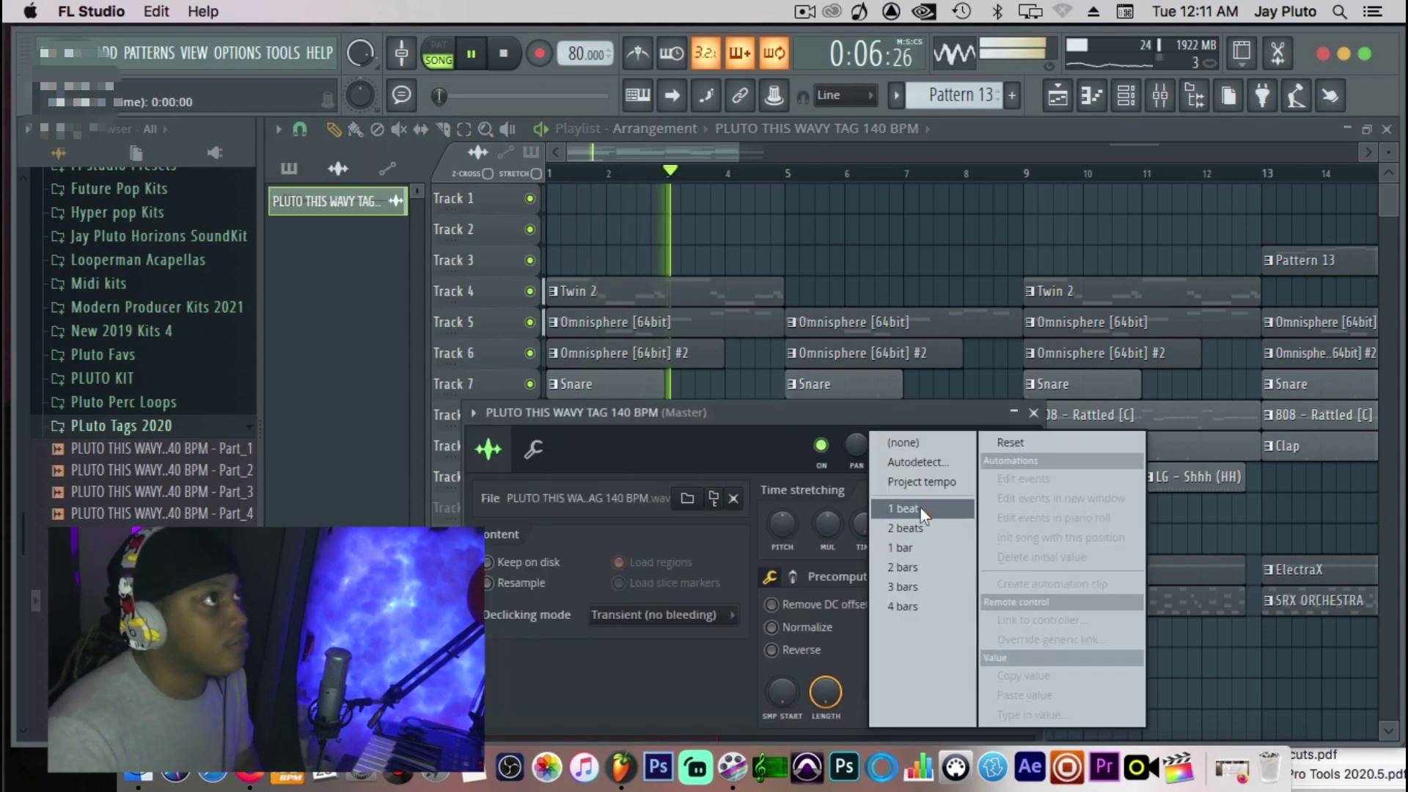
click(914, 460)
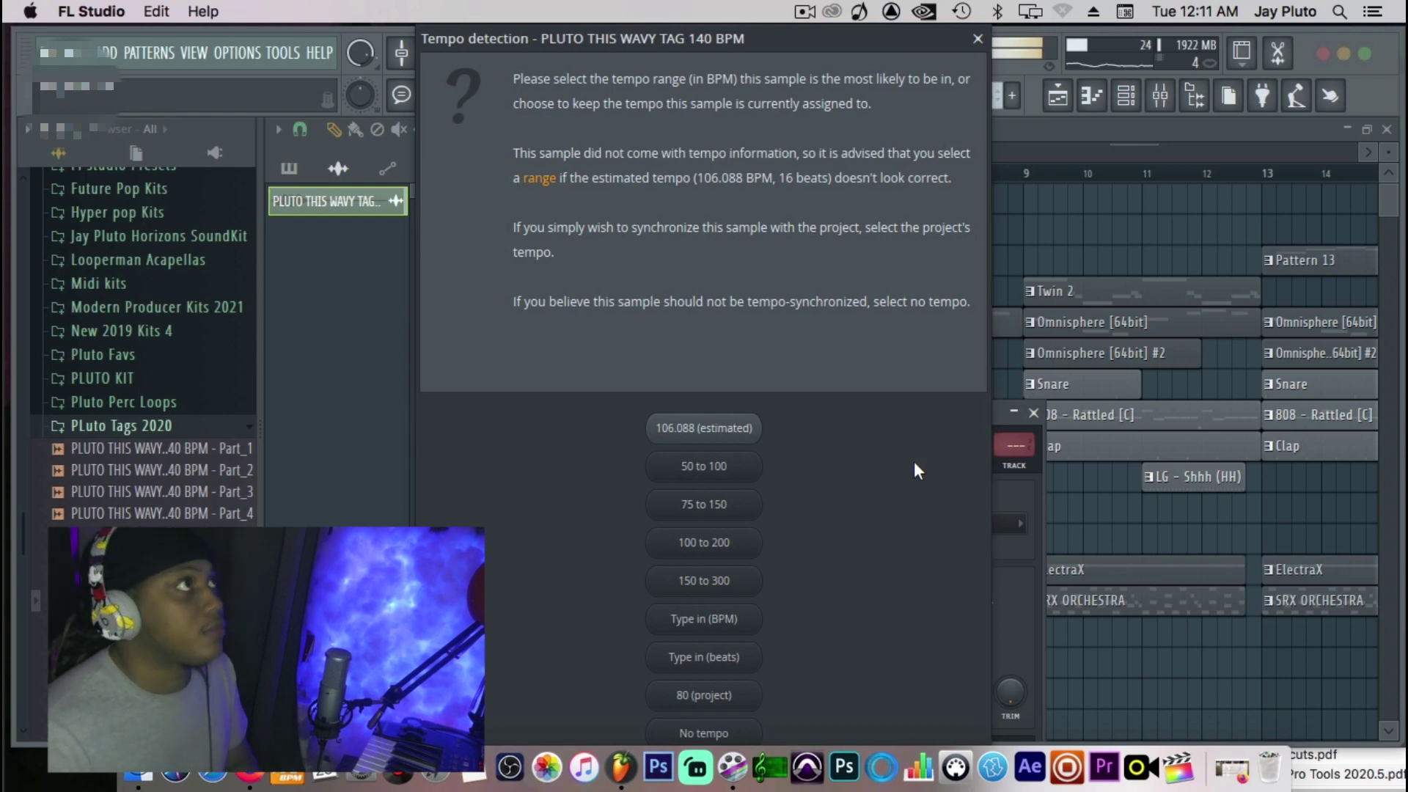
click(704, 619)
text(70)
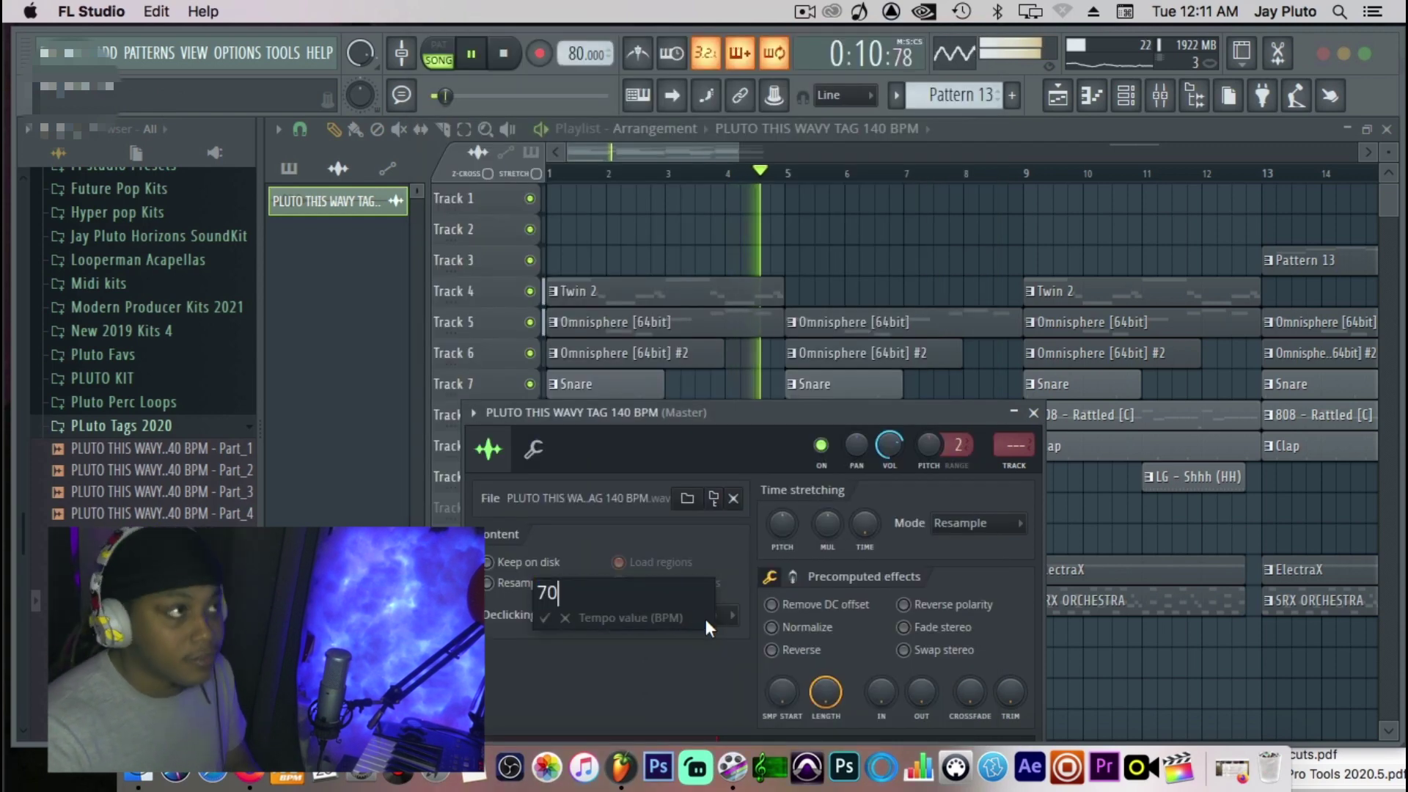
key(Return)
Set the tag sample's time-stretching mode to Auto and close its channel settings.
click(1002, 525)
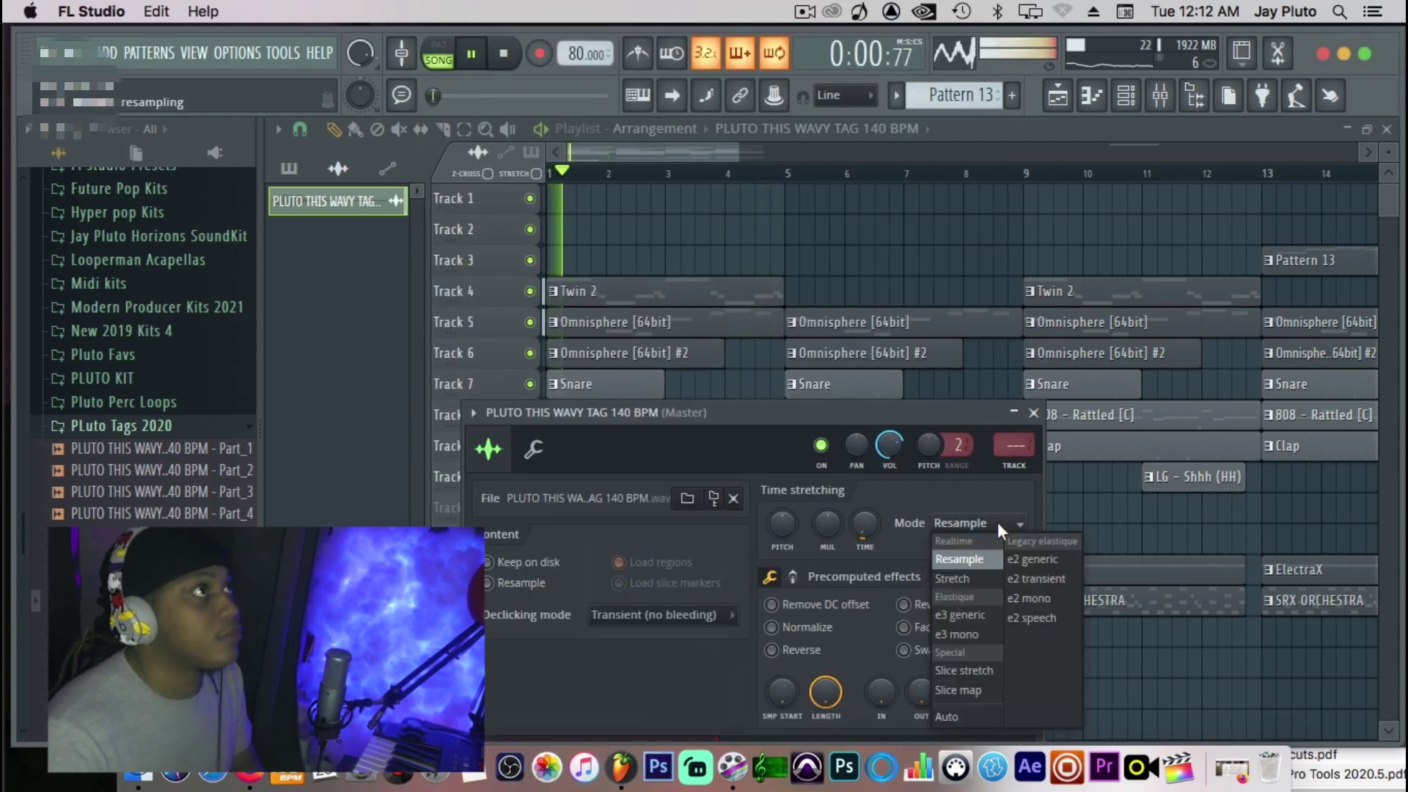
click(953, 717)
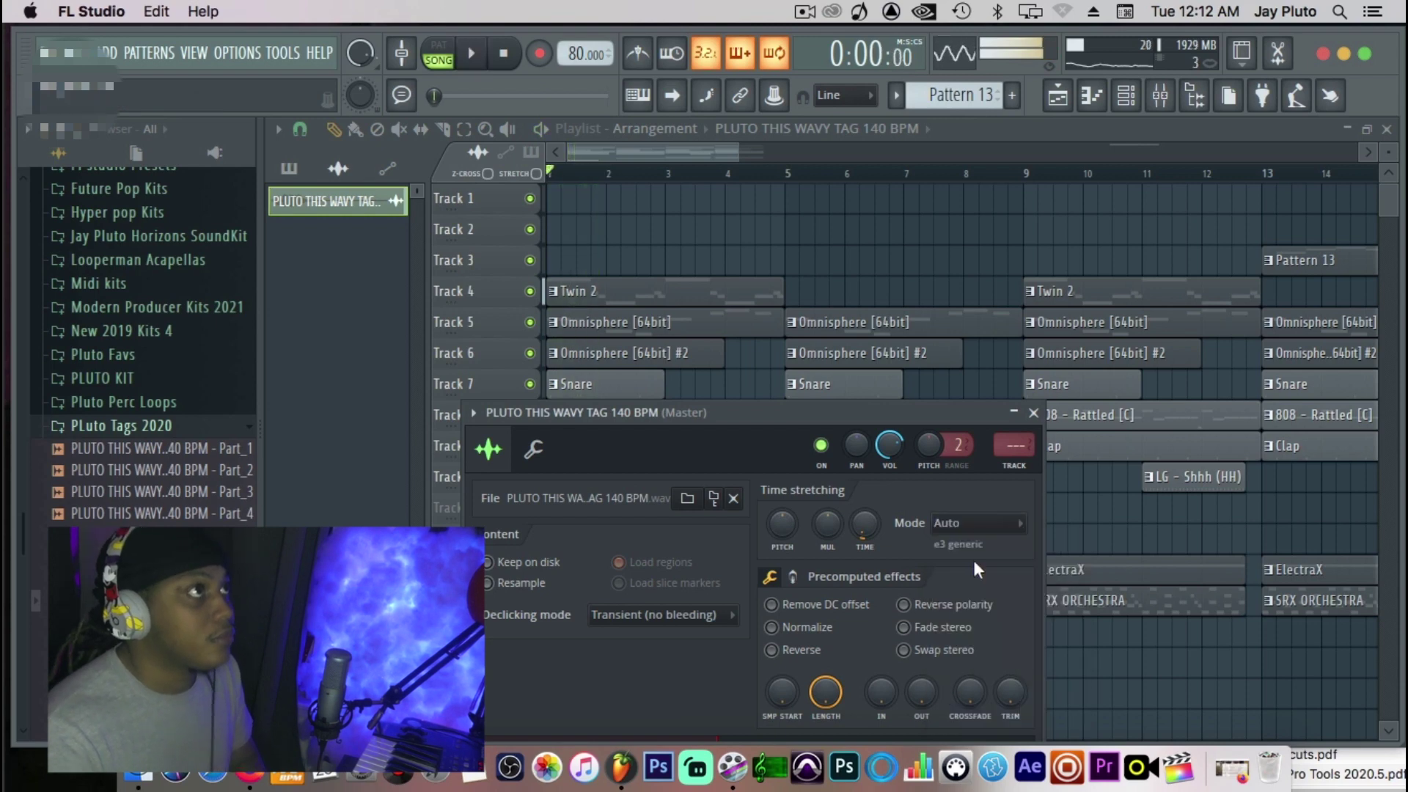
click(1034, 413)
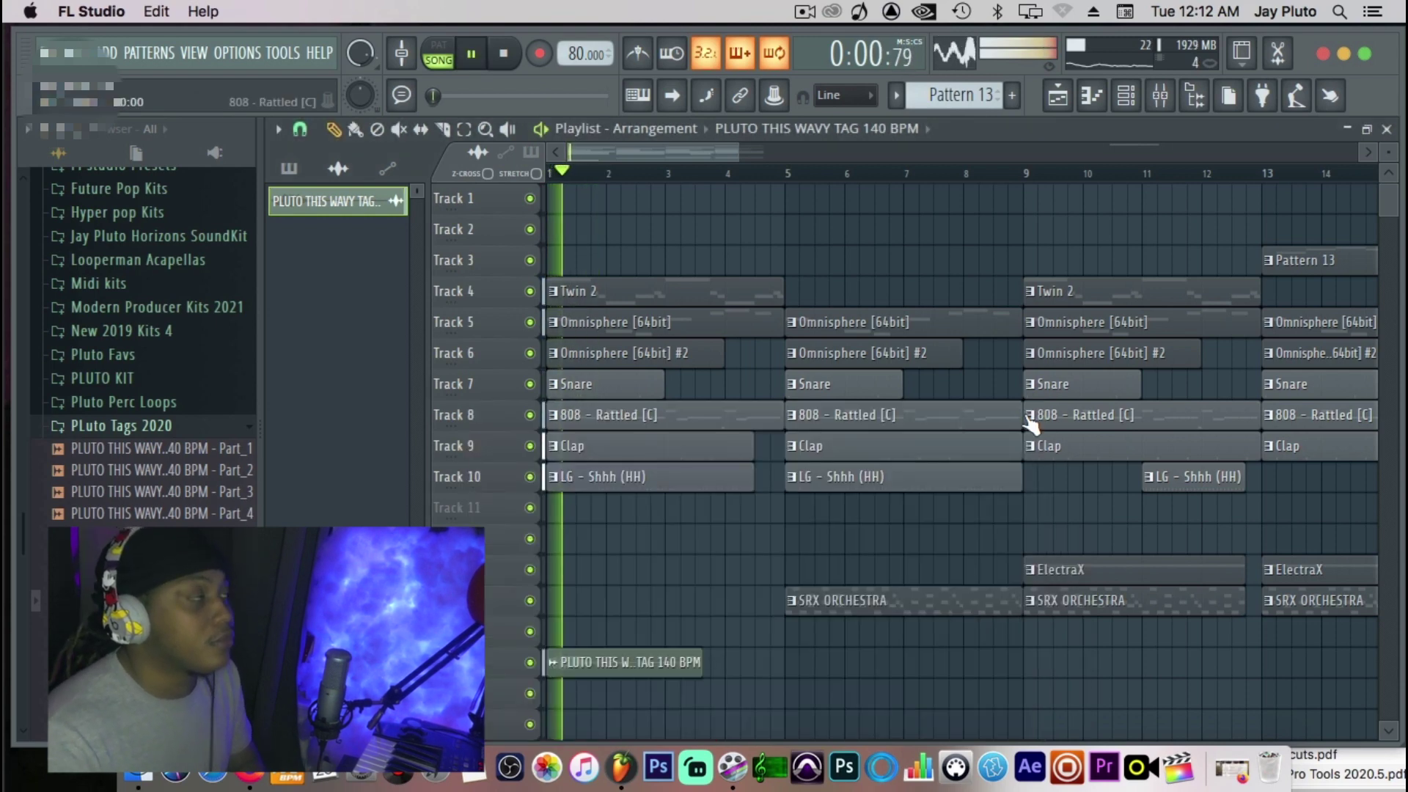
double_click(615, 661)
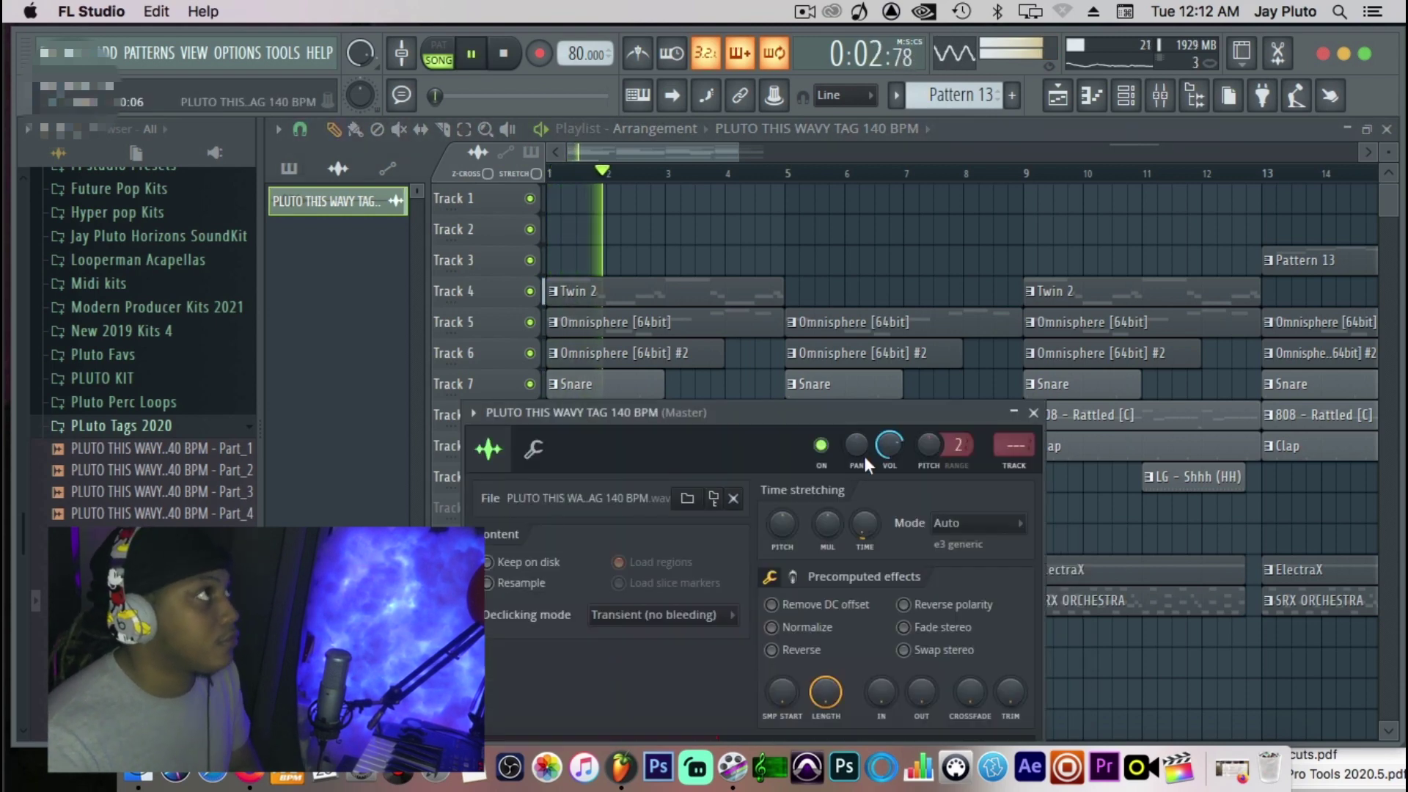
click(1033, 413)
Find the 2021 KITS 3 folder in the sample browser and open Lethi Drum kit Vol.2 inside it.
scroll(146, 330, up, 8)
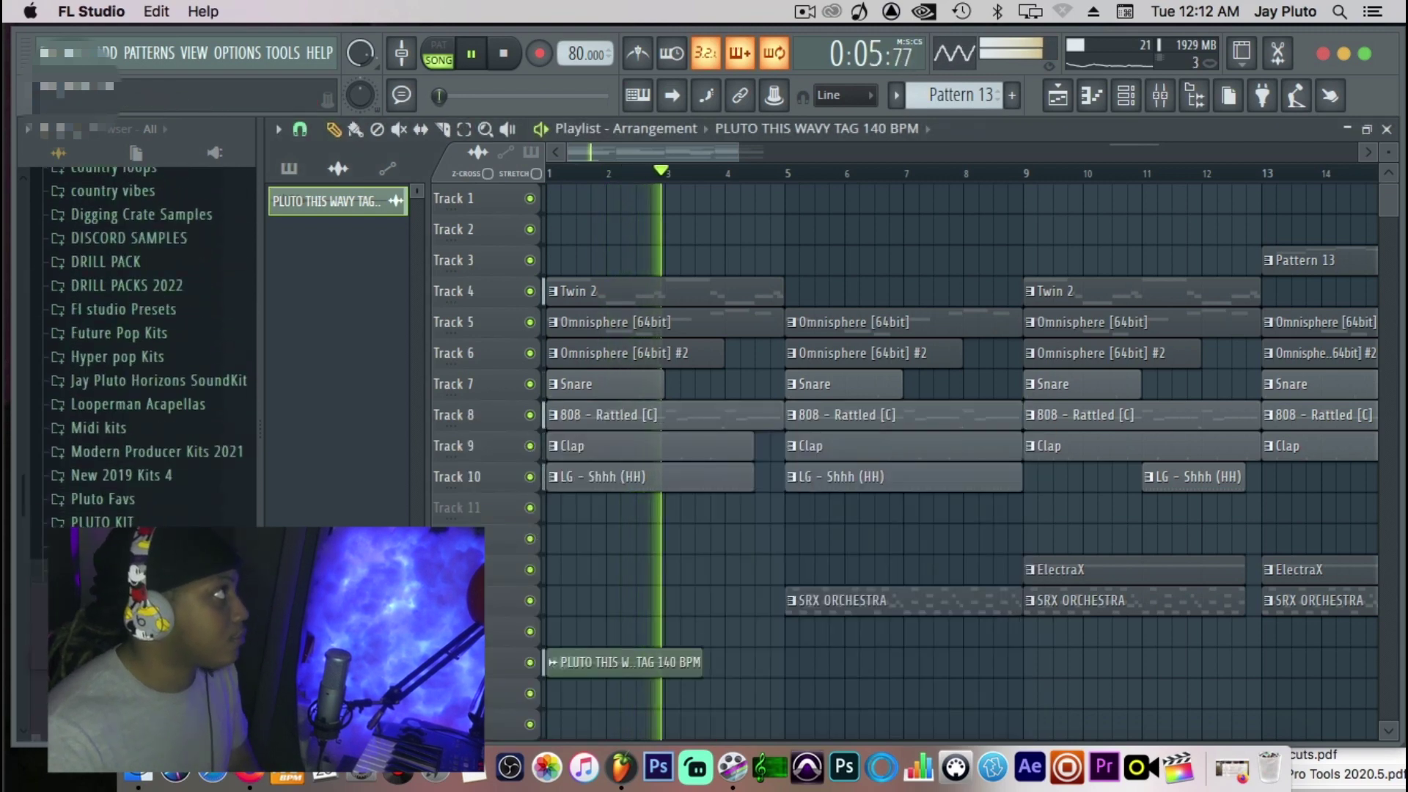
scroll(147, 344, up, 10)
scroll(147, 345, down, 15)
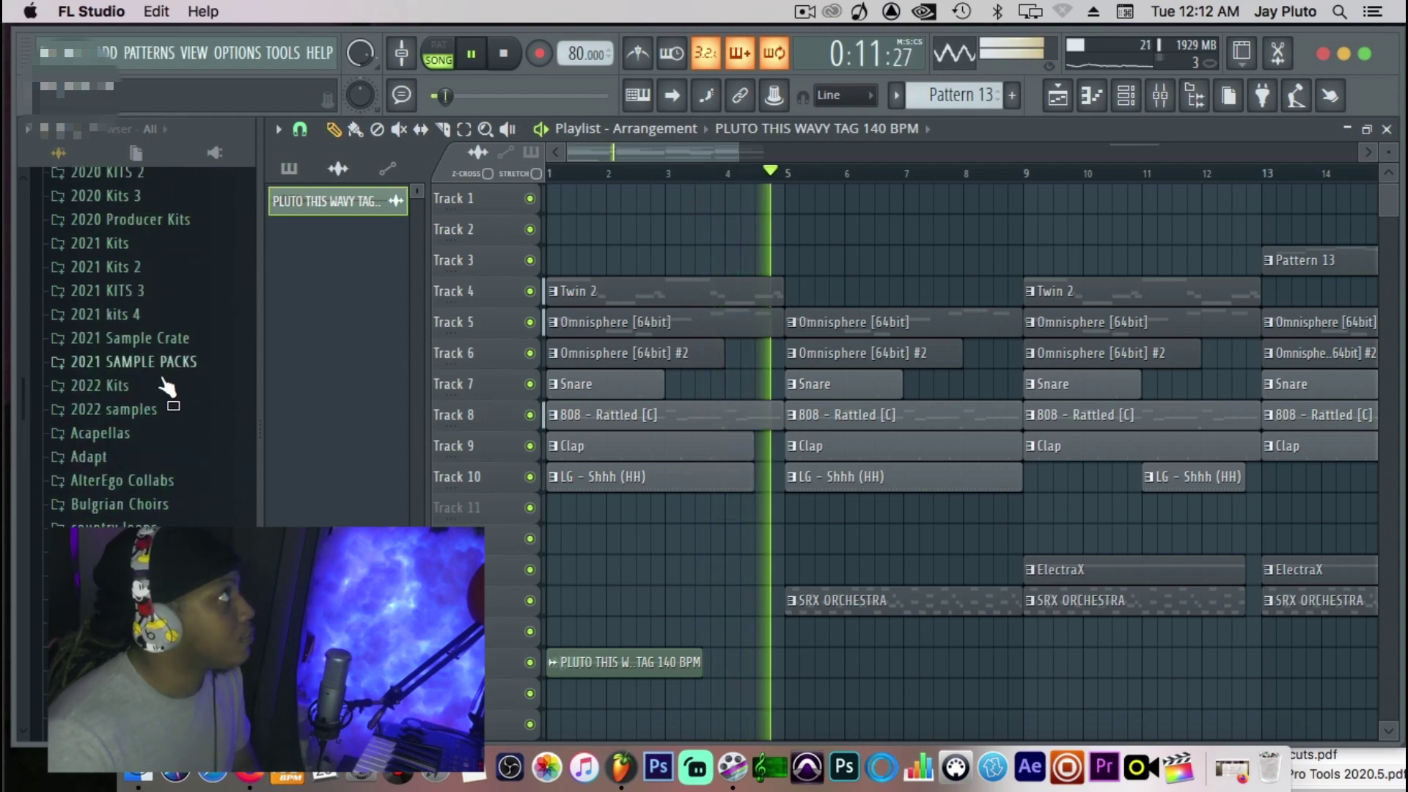
click(150, 313)
click(141, 282)
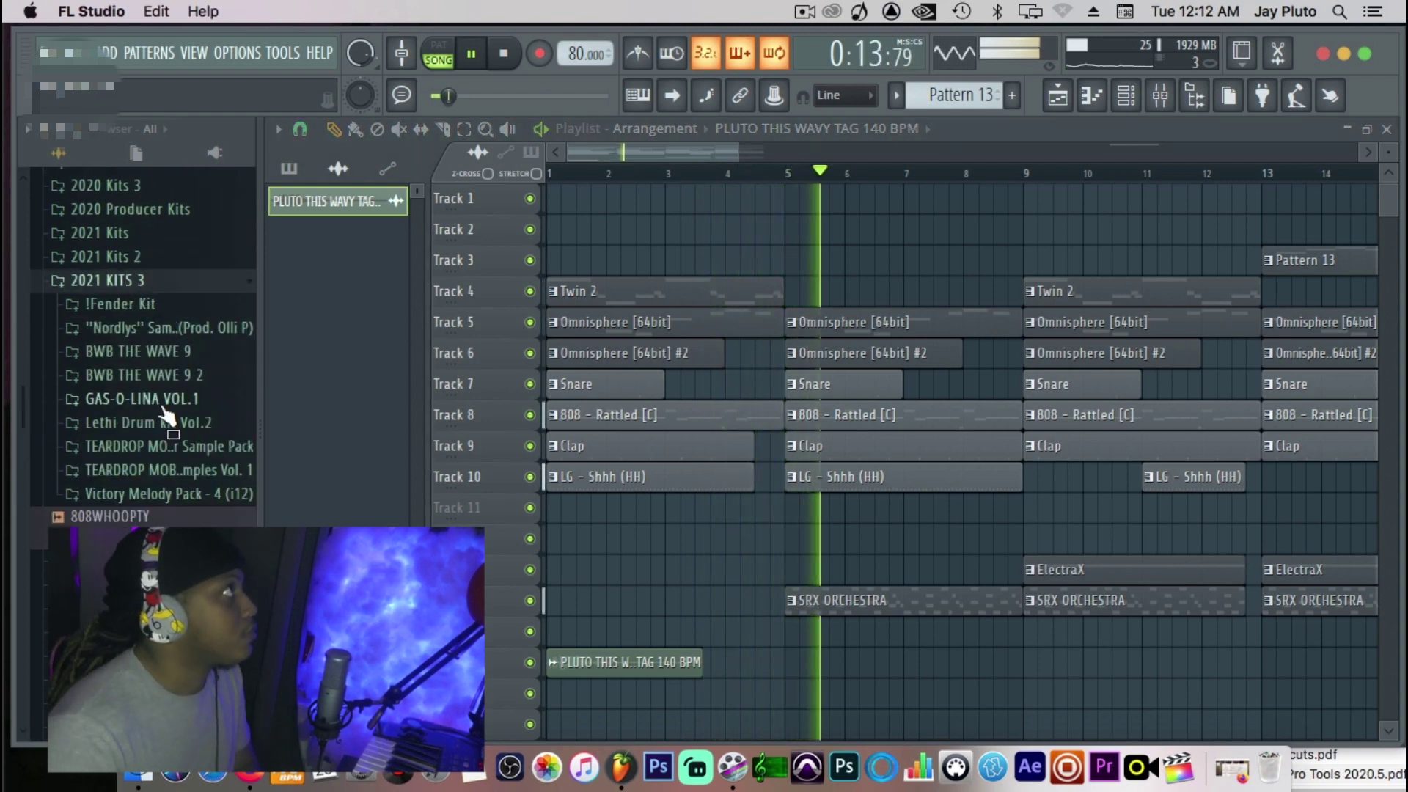
click(147, 423)
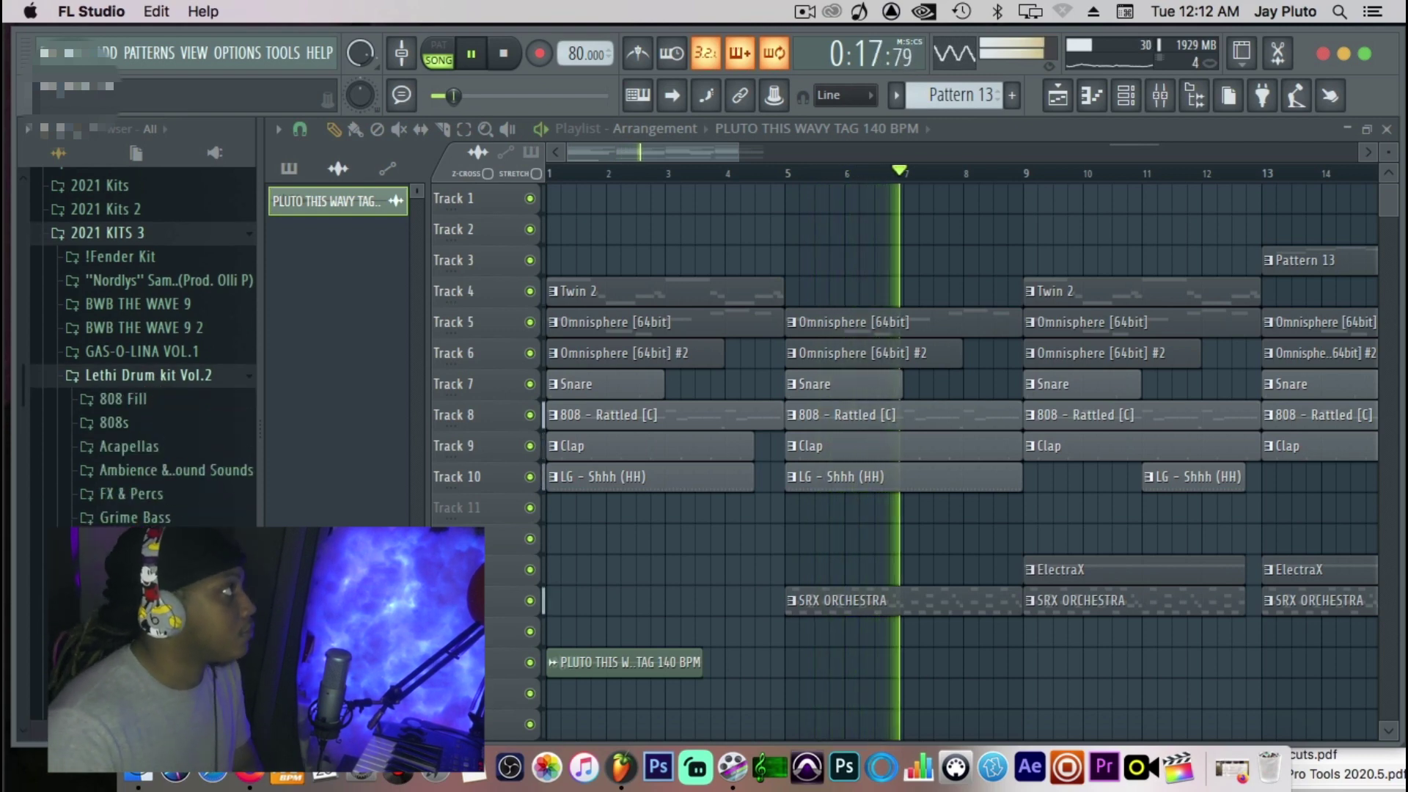
Look into the kit's Open Hats folder, collapse it again and stop playback.
click(133, 588)
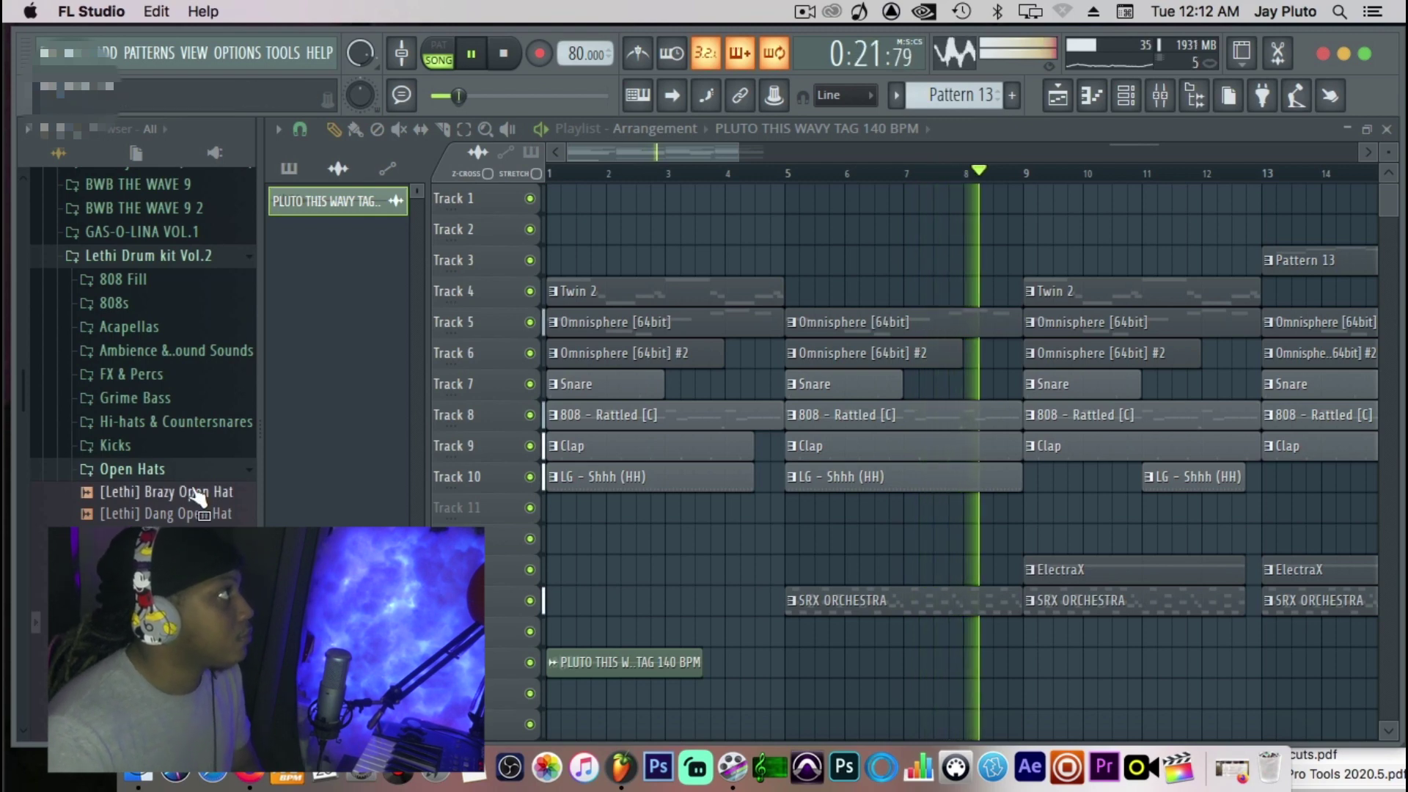
click(181, 472)
key(space)
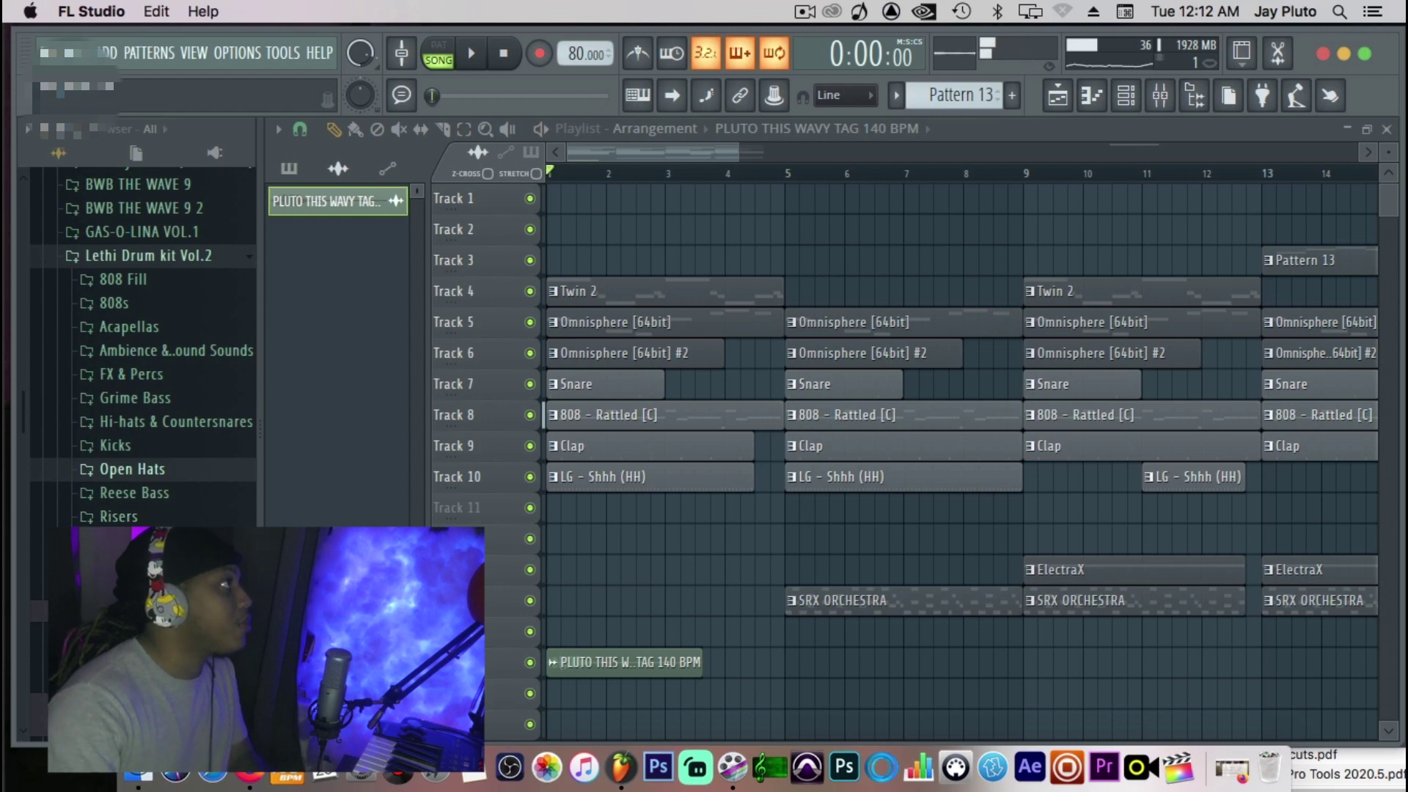
scroll(140, 344, up, 1)
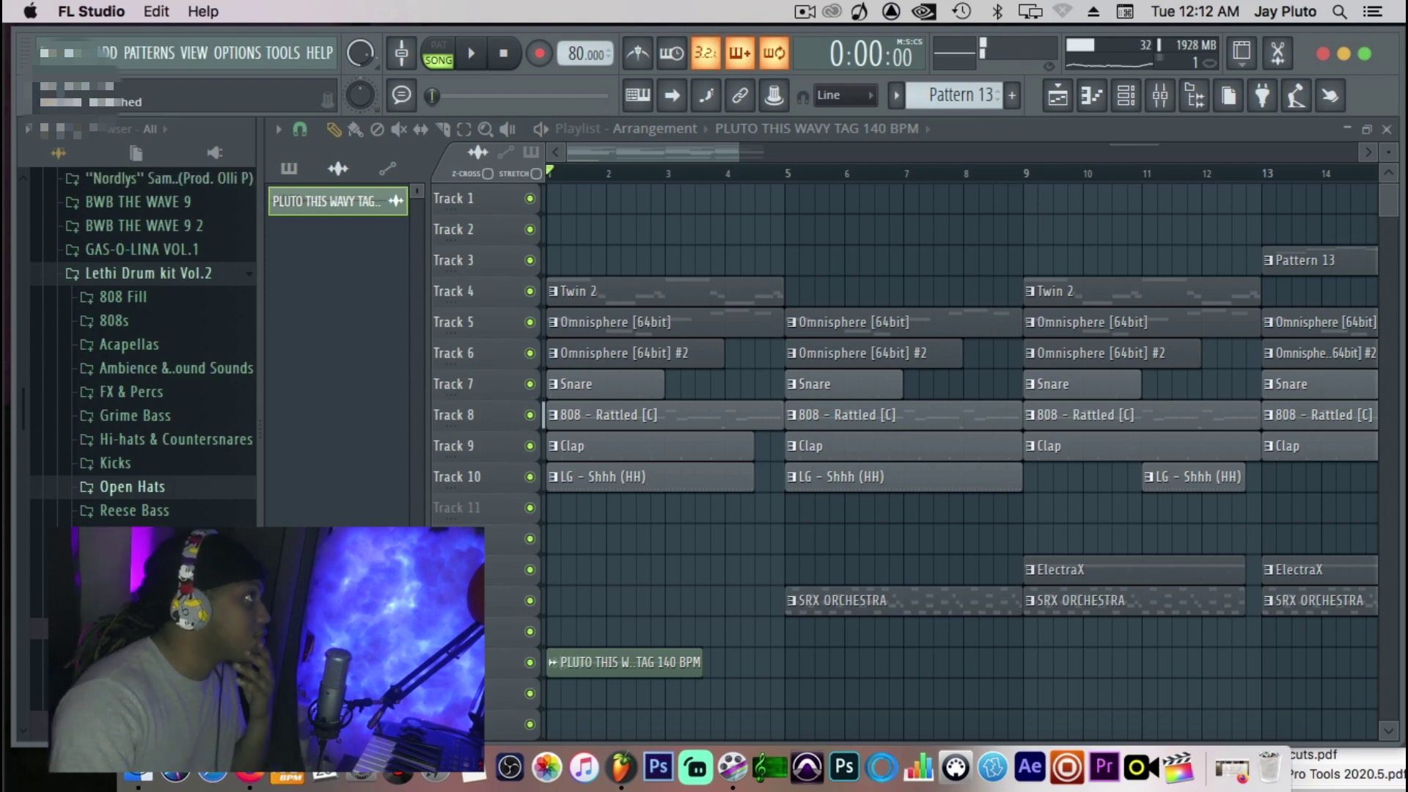
Open the FX & Percs folder, audition [Lethi] Dark Alarm FX and place it midway through bar 1 on Track 17.
click(209, 393)
click(209, 440)
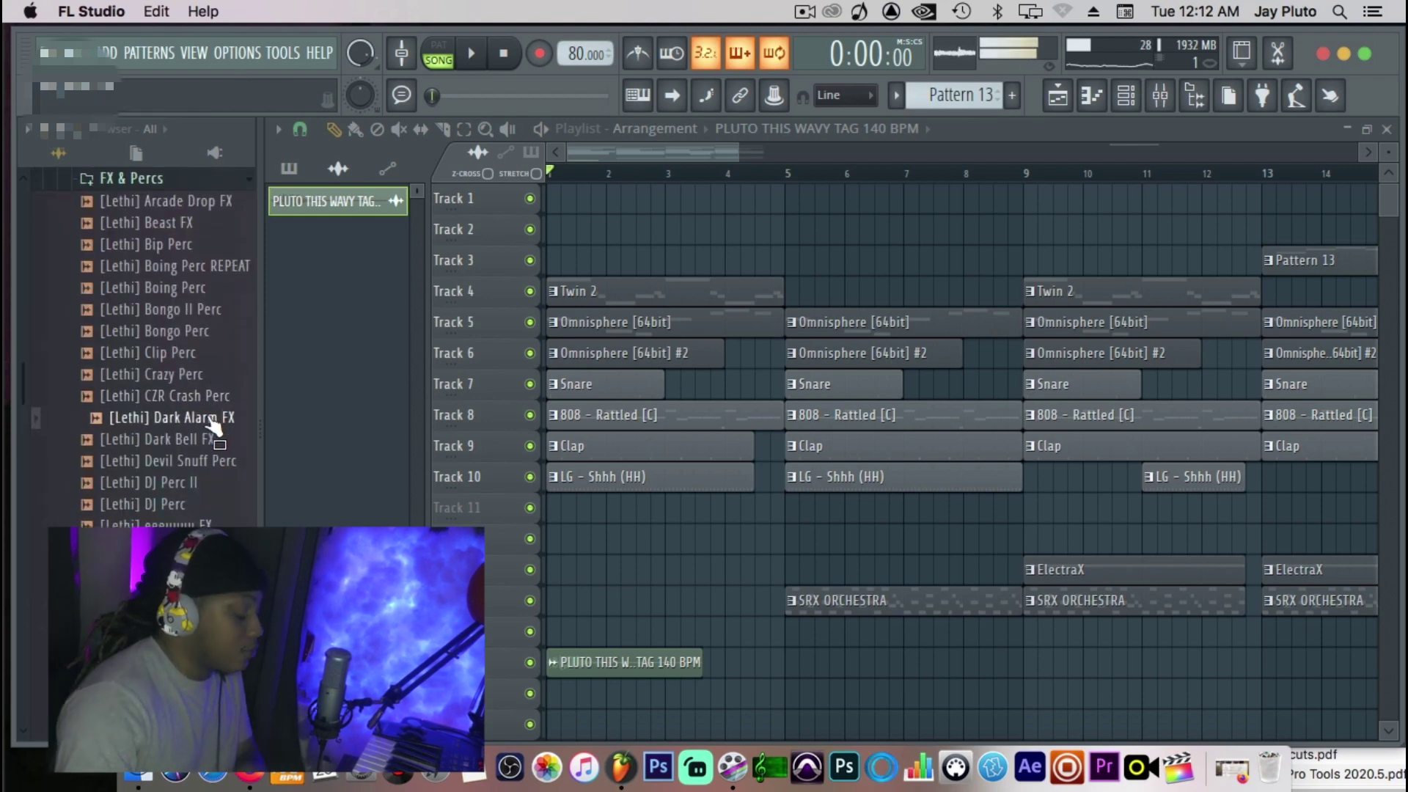
click(213, 418)
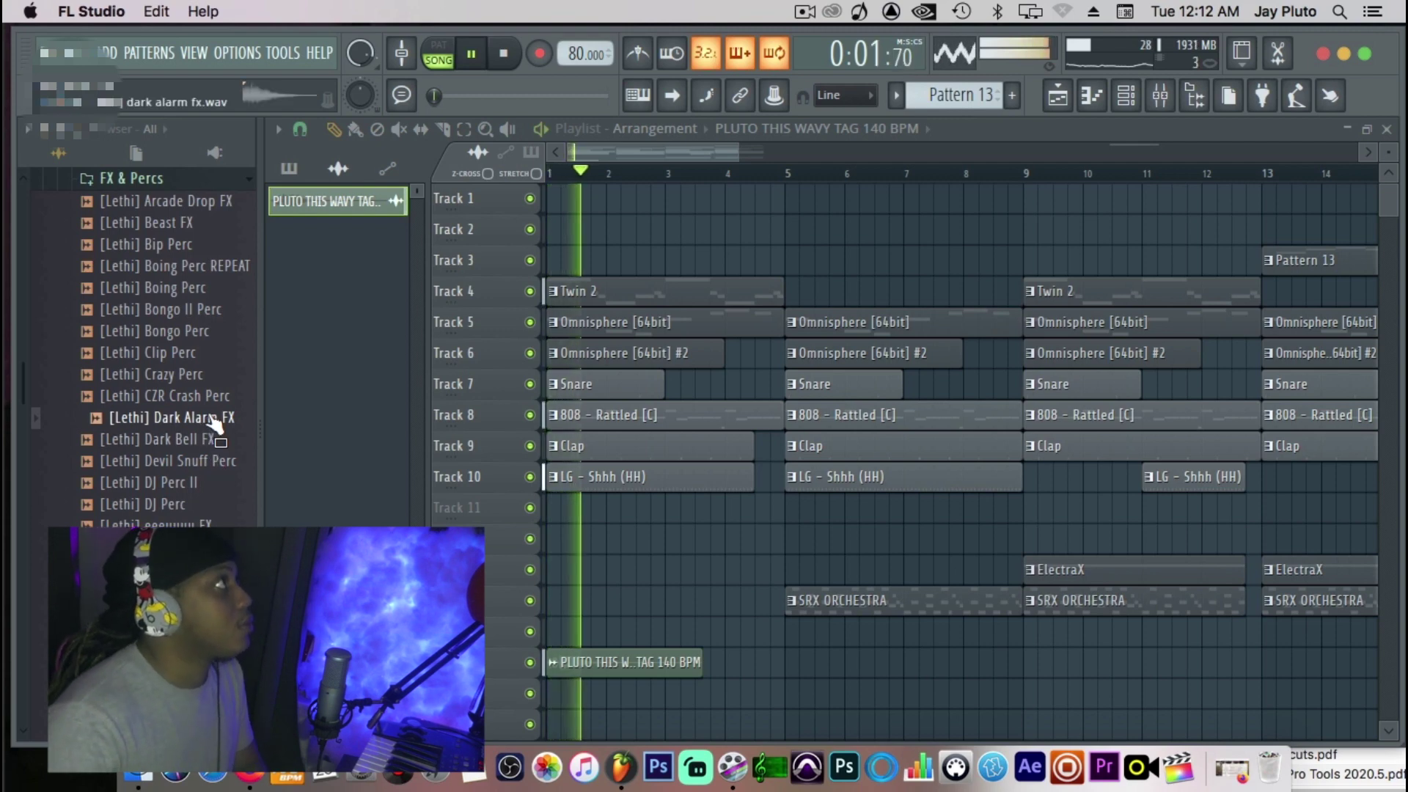
drag(605, 694, 594, 654)
key(space)
Lower the Dark Alarm FX sample's volume in its channel settings while listening to the arrangement.
double_click(619, 662)
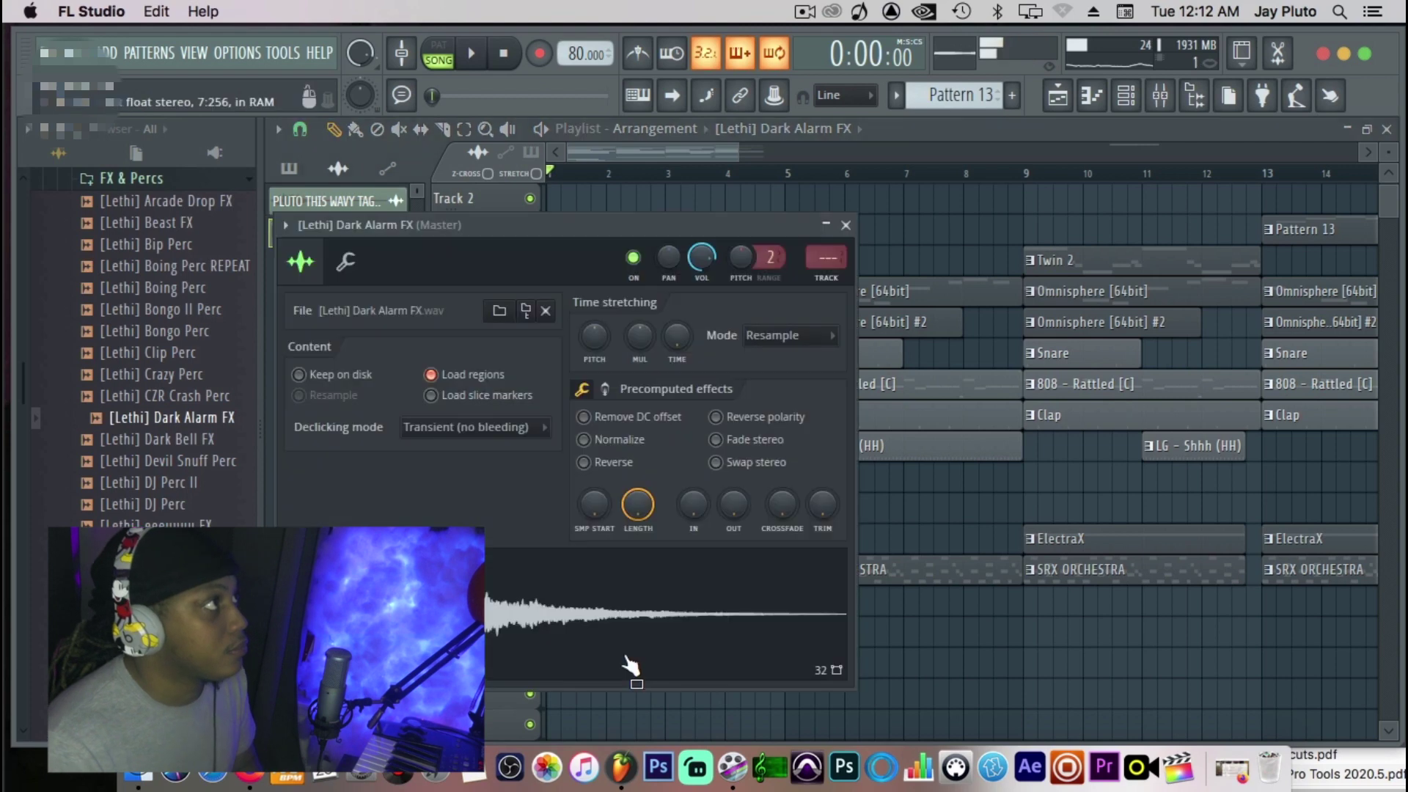
key(space)
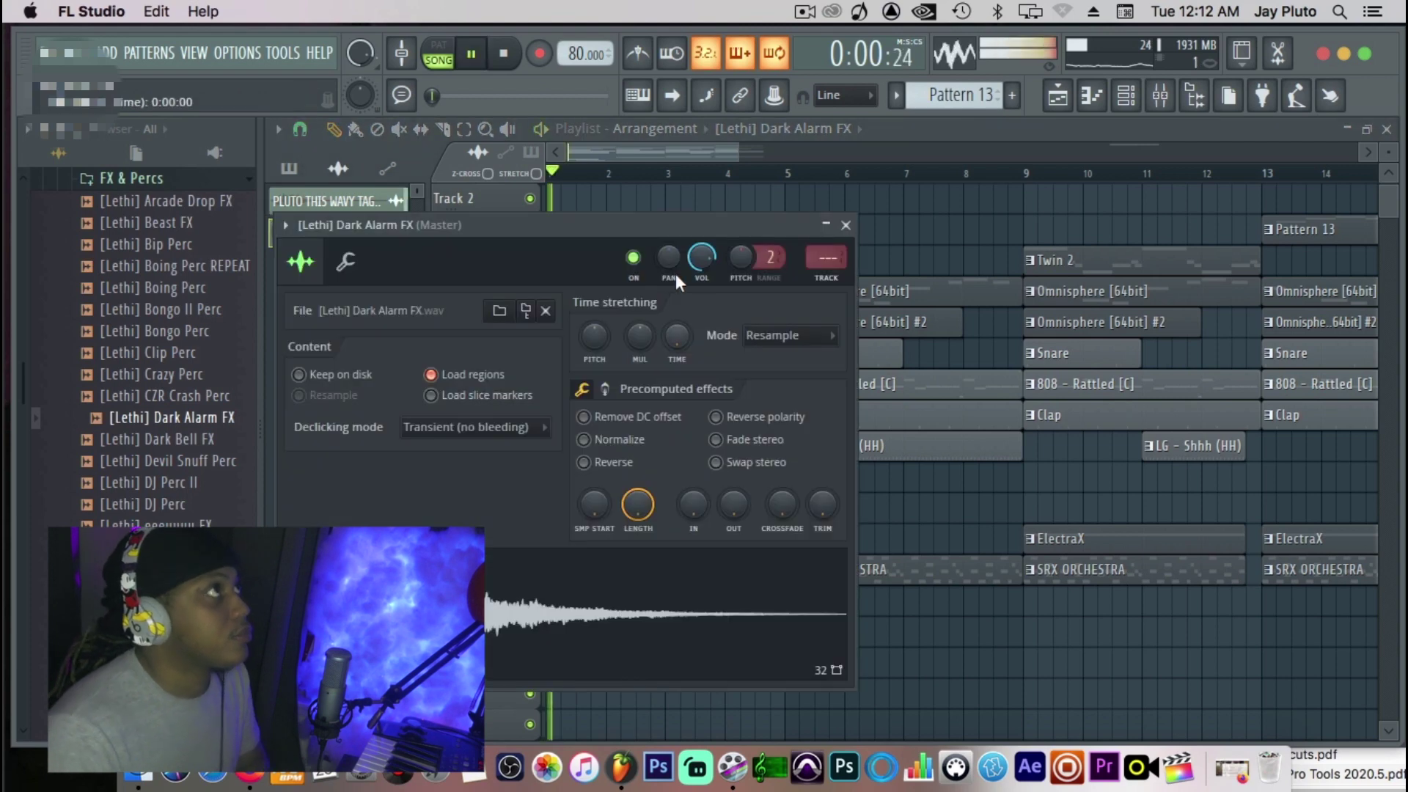
key(space)
click(845, 225)
Move the Dark Alarm FX clip to the start of bar 1 and set its stretch time to 2:01:00.
drag(625, 672, 613, 664)
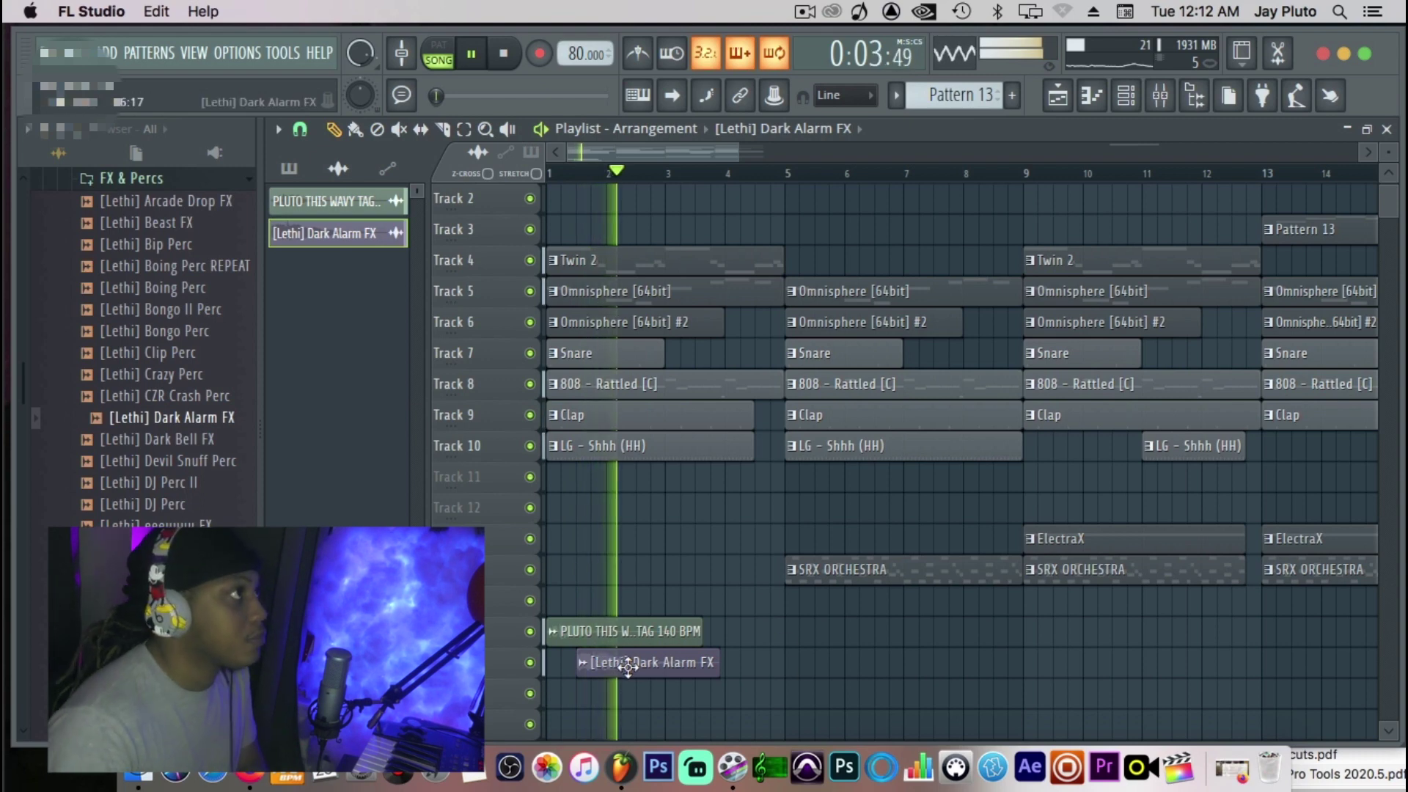
drag(609, 662, 512, 664)
key(space)
double_click(631, 654)
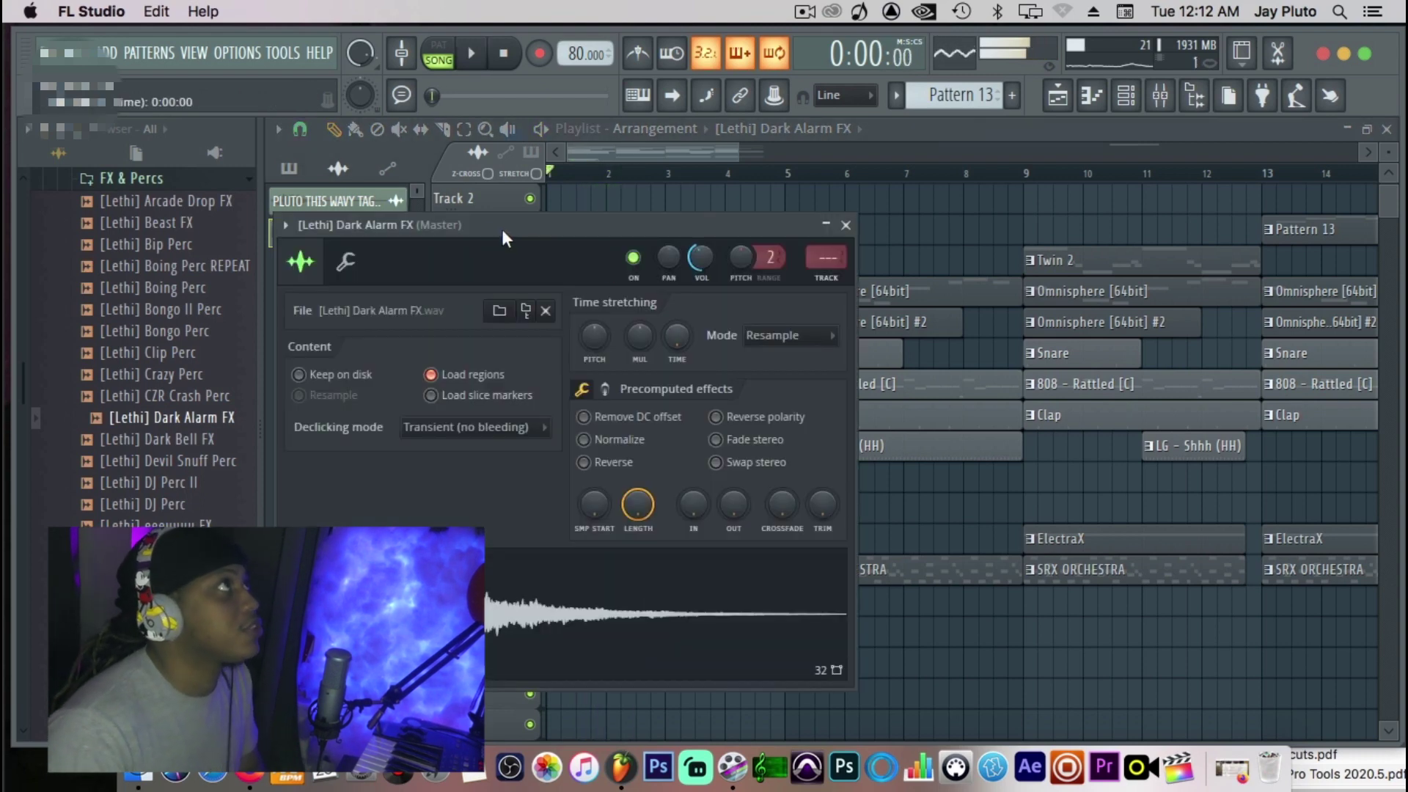
drag(502, 229, 930, 118)
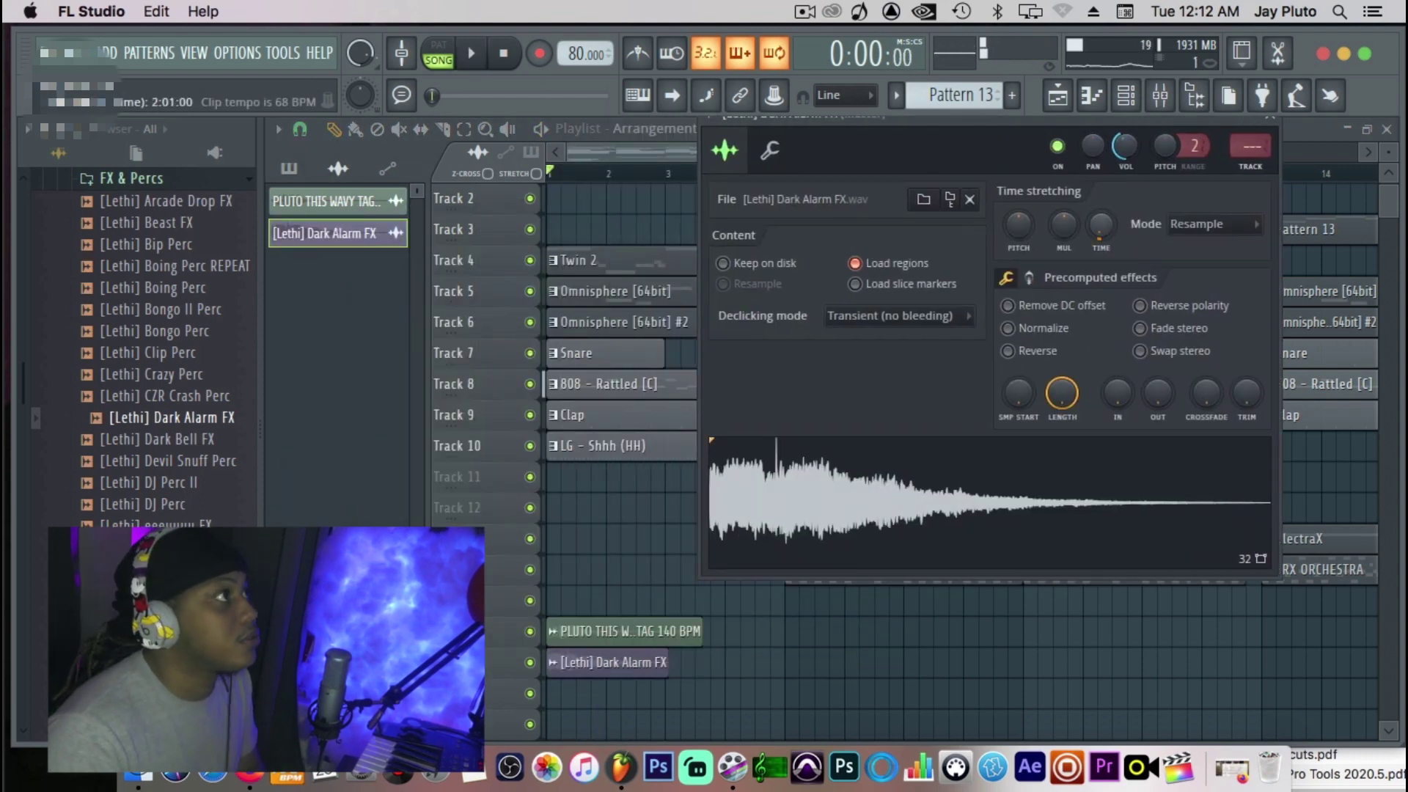
Move the Dark Alarm FX clip to midway through bar 1 and set its channel volume to about 35%.
drag(563, 666, 597, 657)
key(space)
double_click(596, 657)
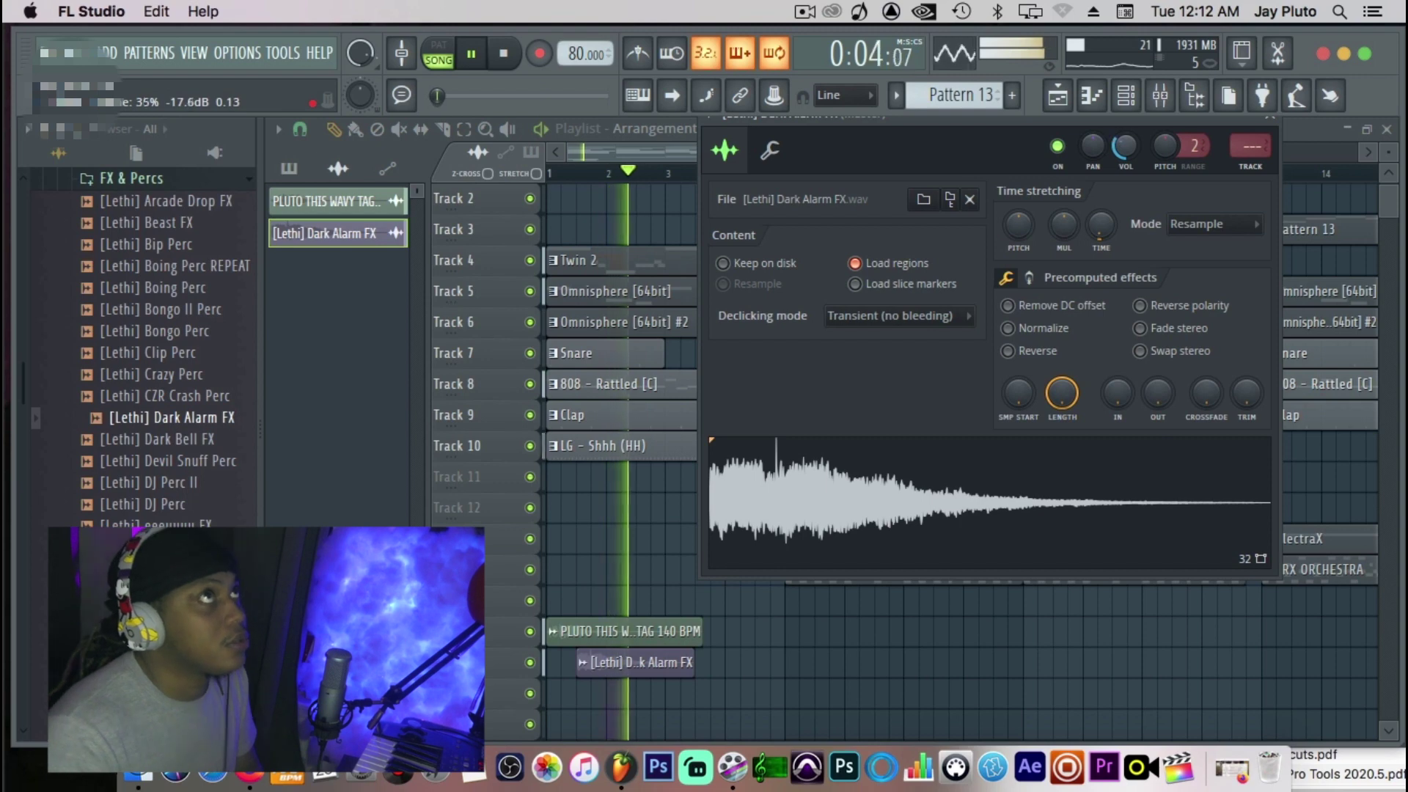
click(1268, 116)
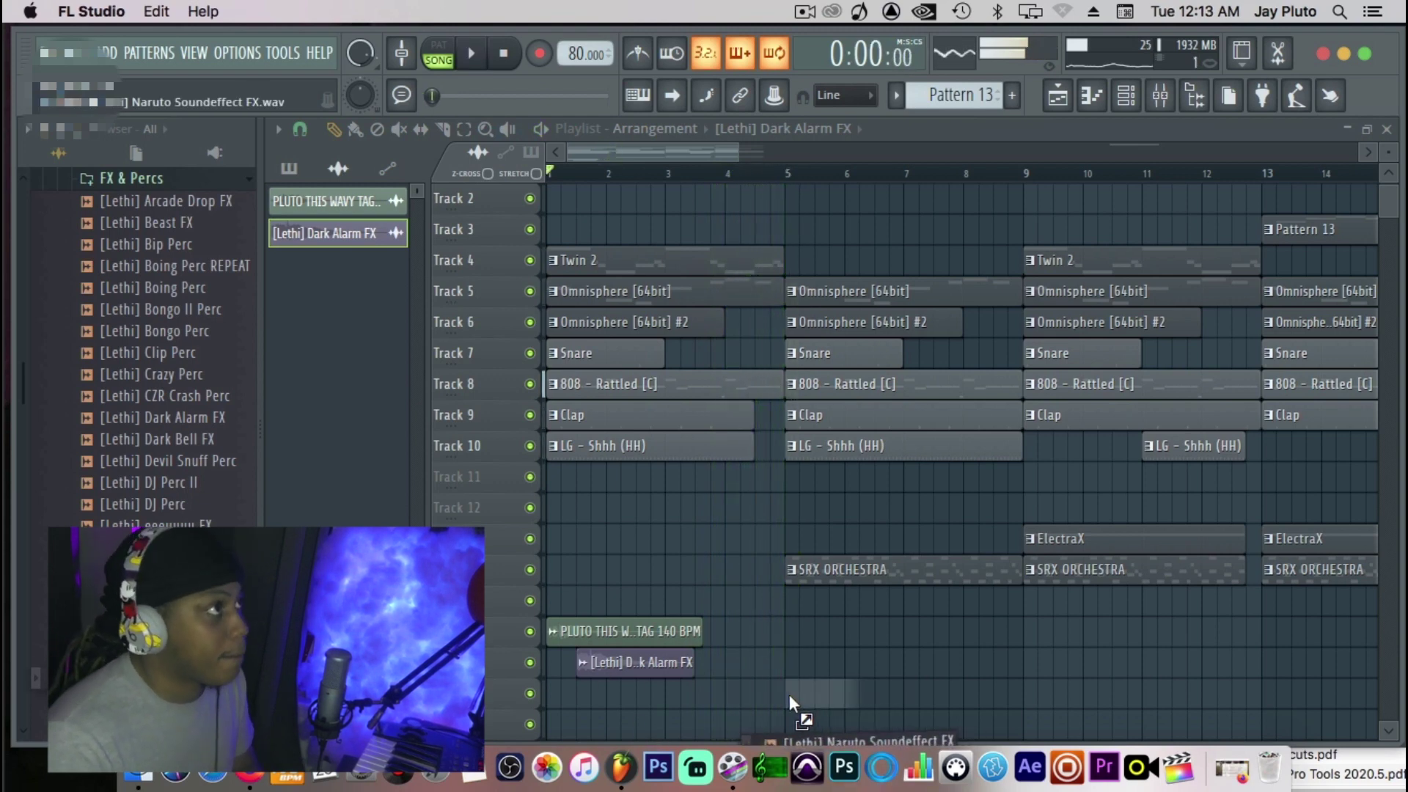
Place [Lethi] Naruto Soundeffect FX at bar 5 on Track 18 and set its stretch time to 1:00:00.
drag(778, 697, 795, 698)
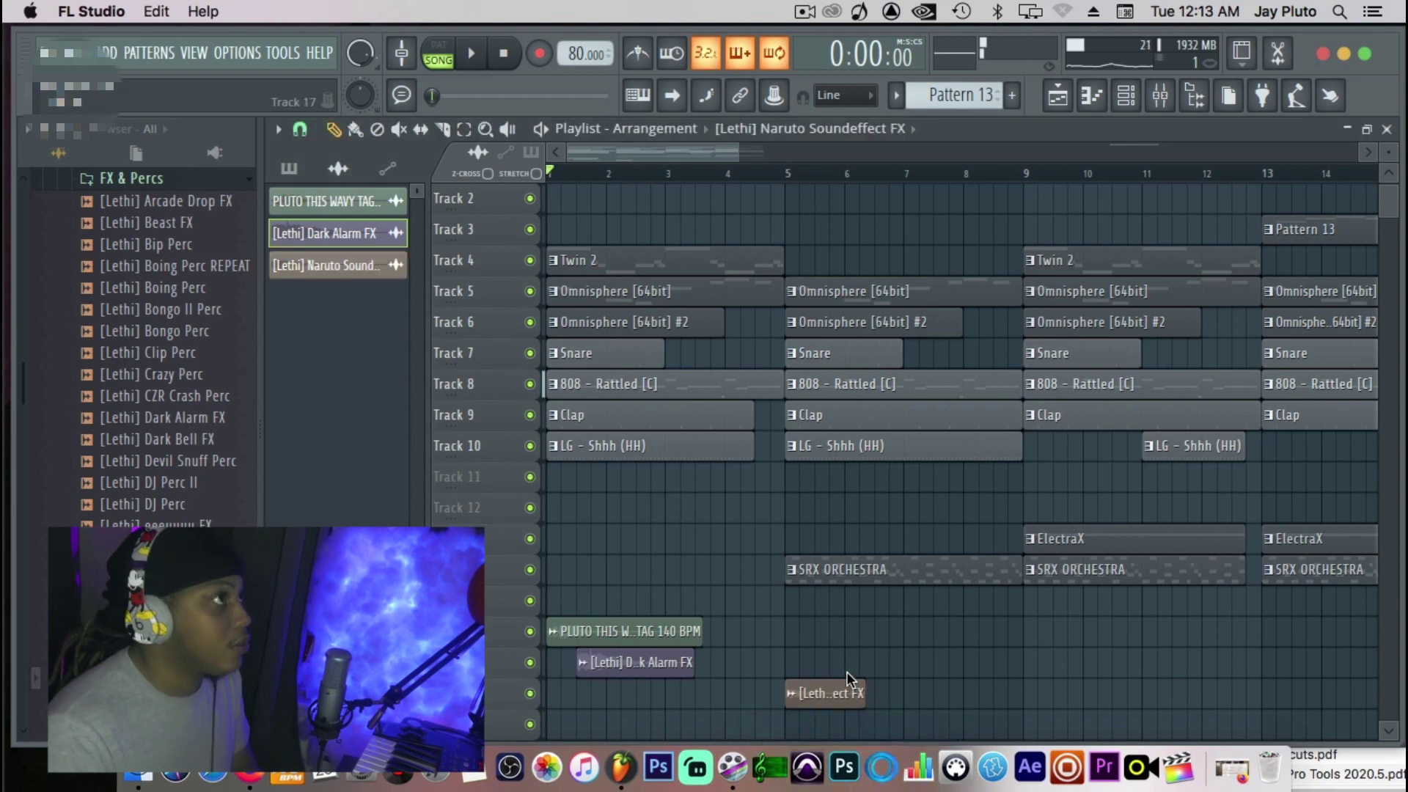
double_click(811, 693)
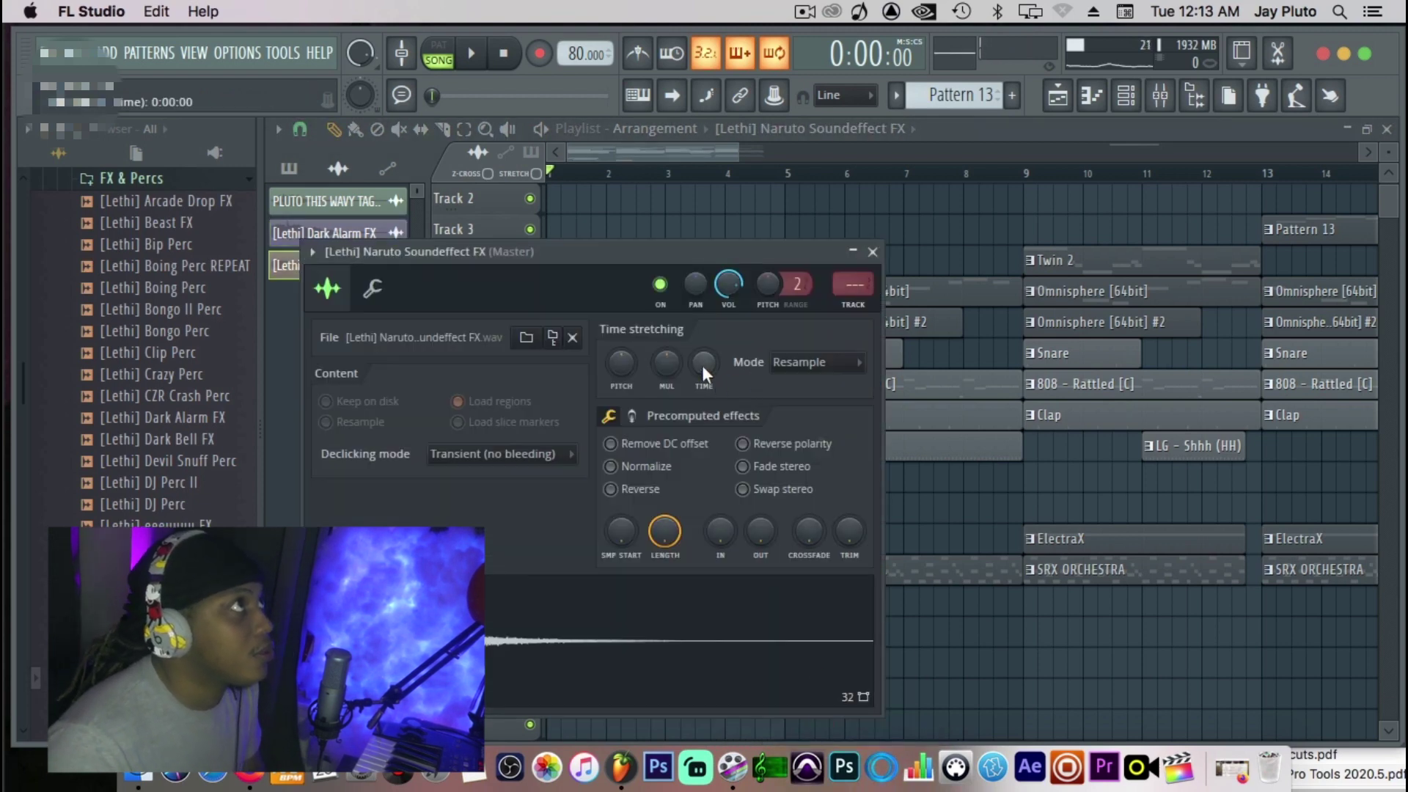
drag(614, 255, 486, 215)
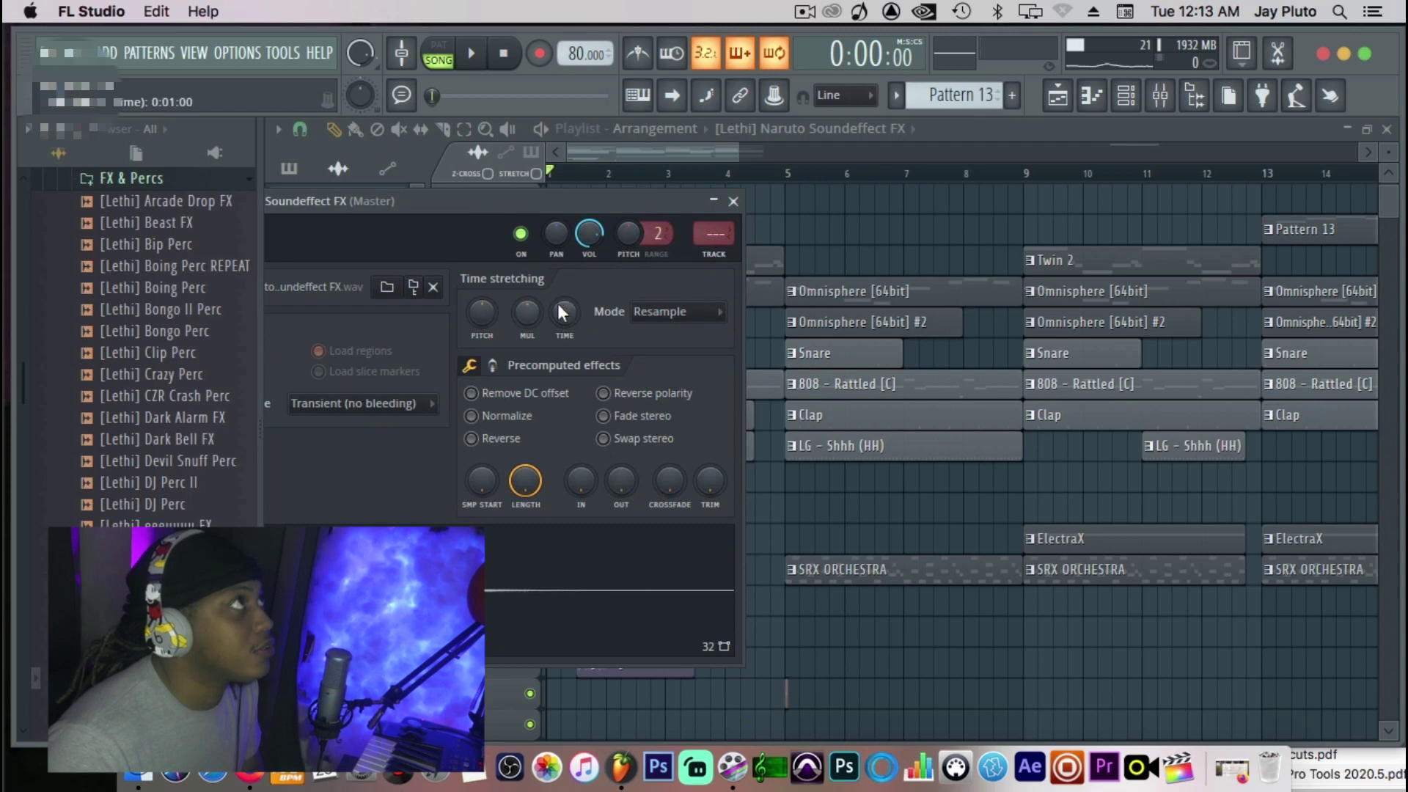
click(732, 201)
Audition [Lethi] Shaker Perc II while playing the arrangement from the start into bar 5.
scroll(168, 330, down, 3)
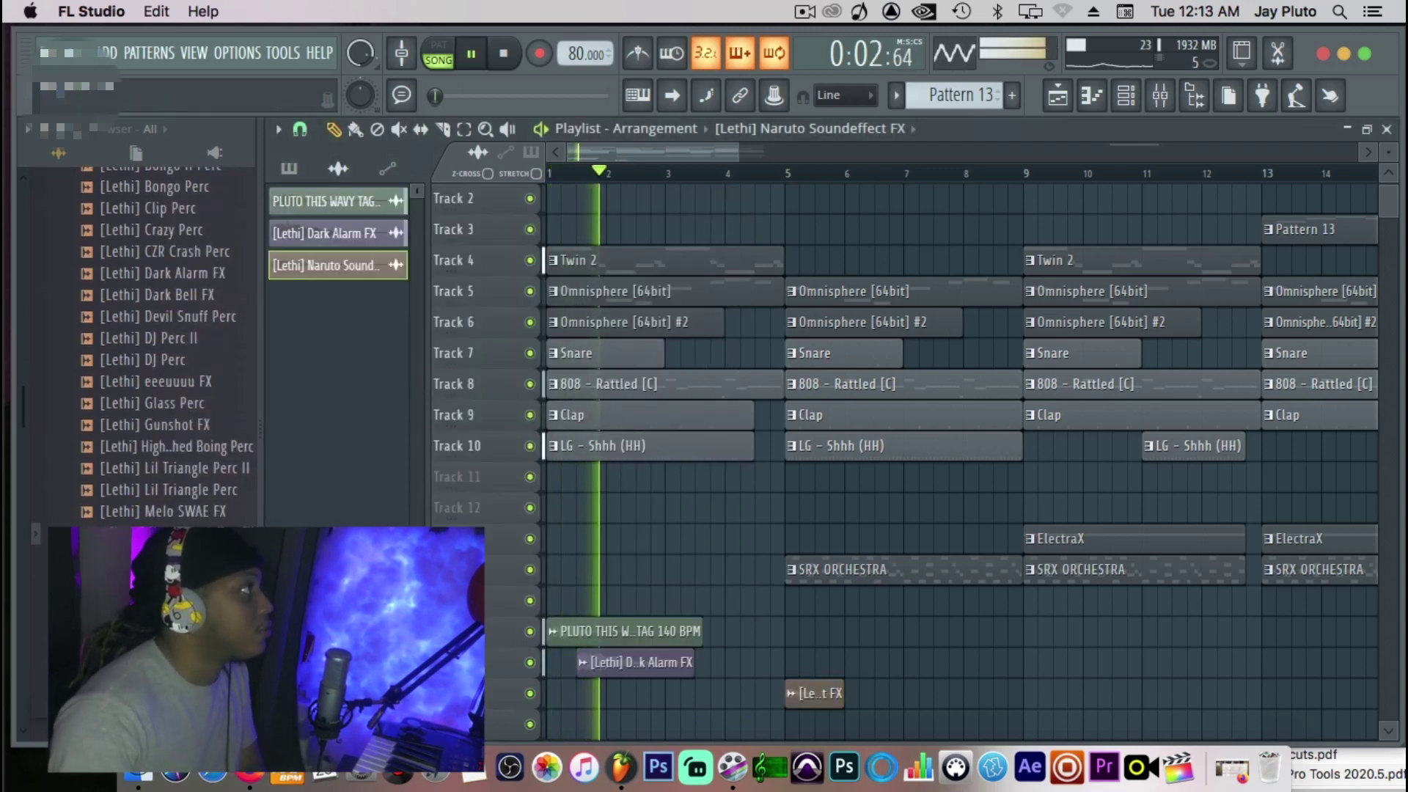
scroll(169, 330, down, 3)
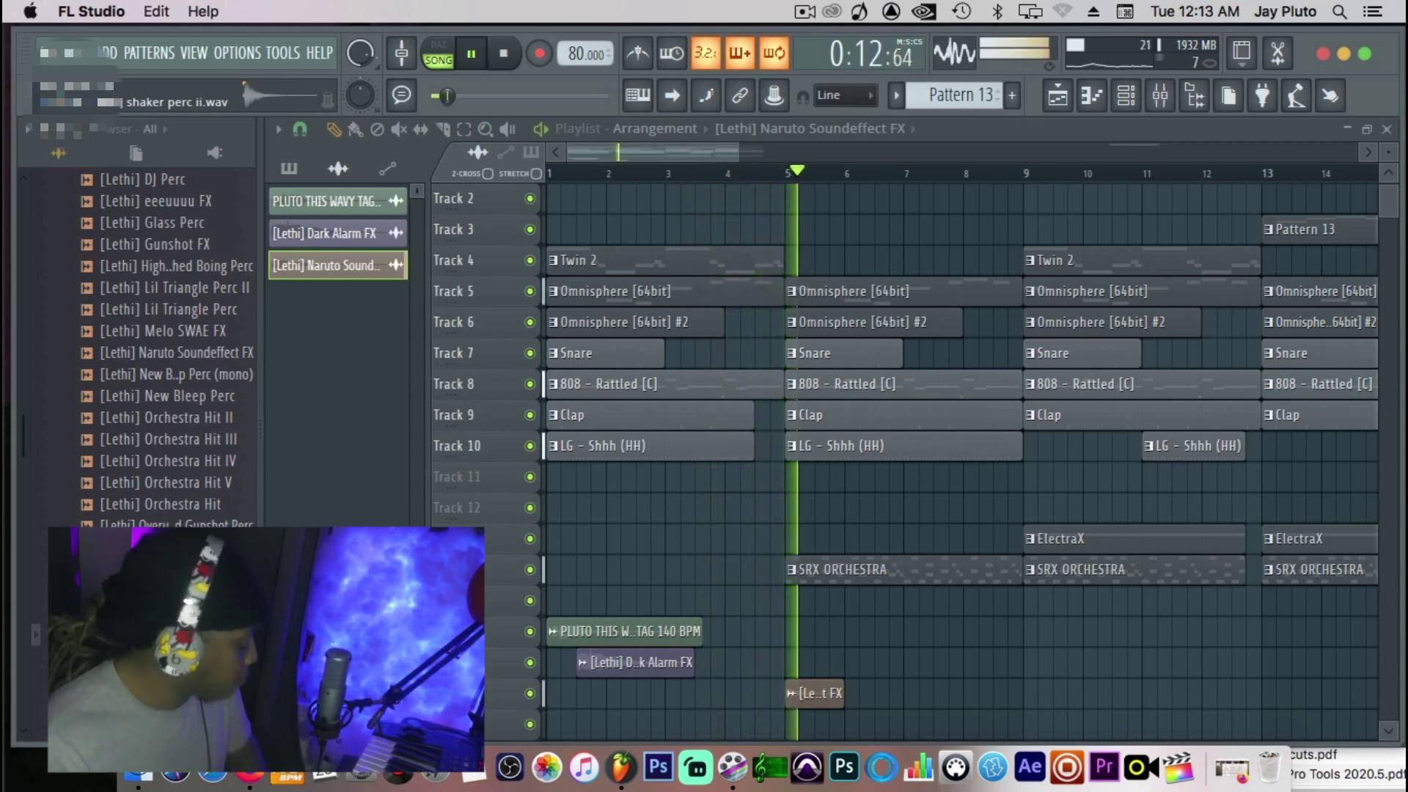
key(space)
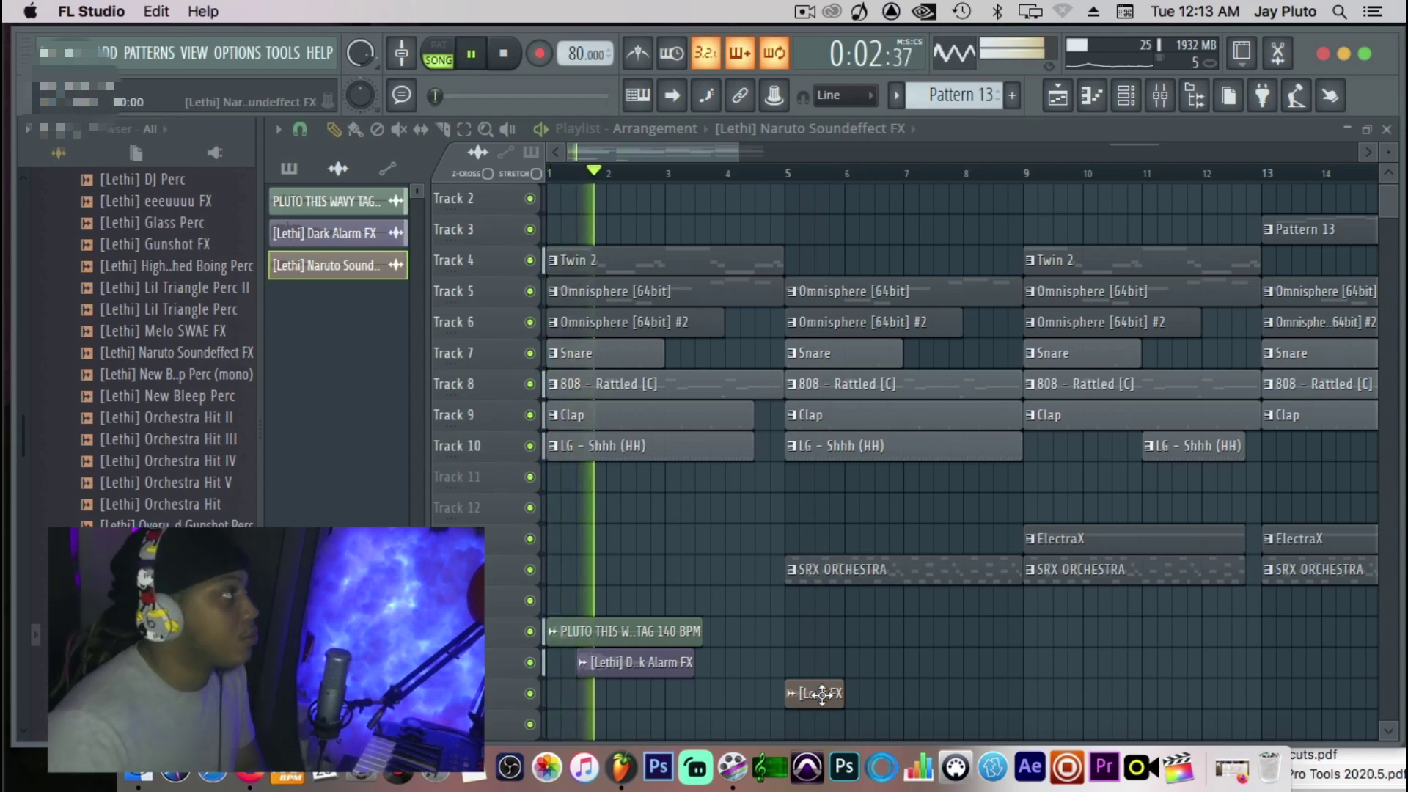
Try the Naruto Soundeffect FX clip at bar 3 on Track 18 and return it to bar 5.
drag(821, 694, 697, 693)
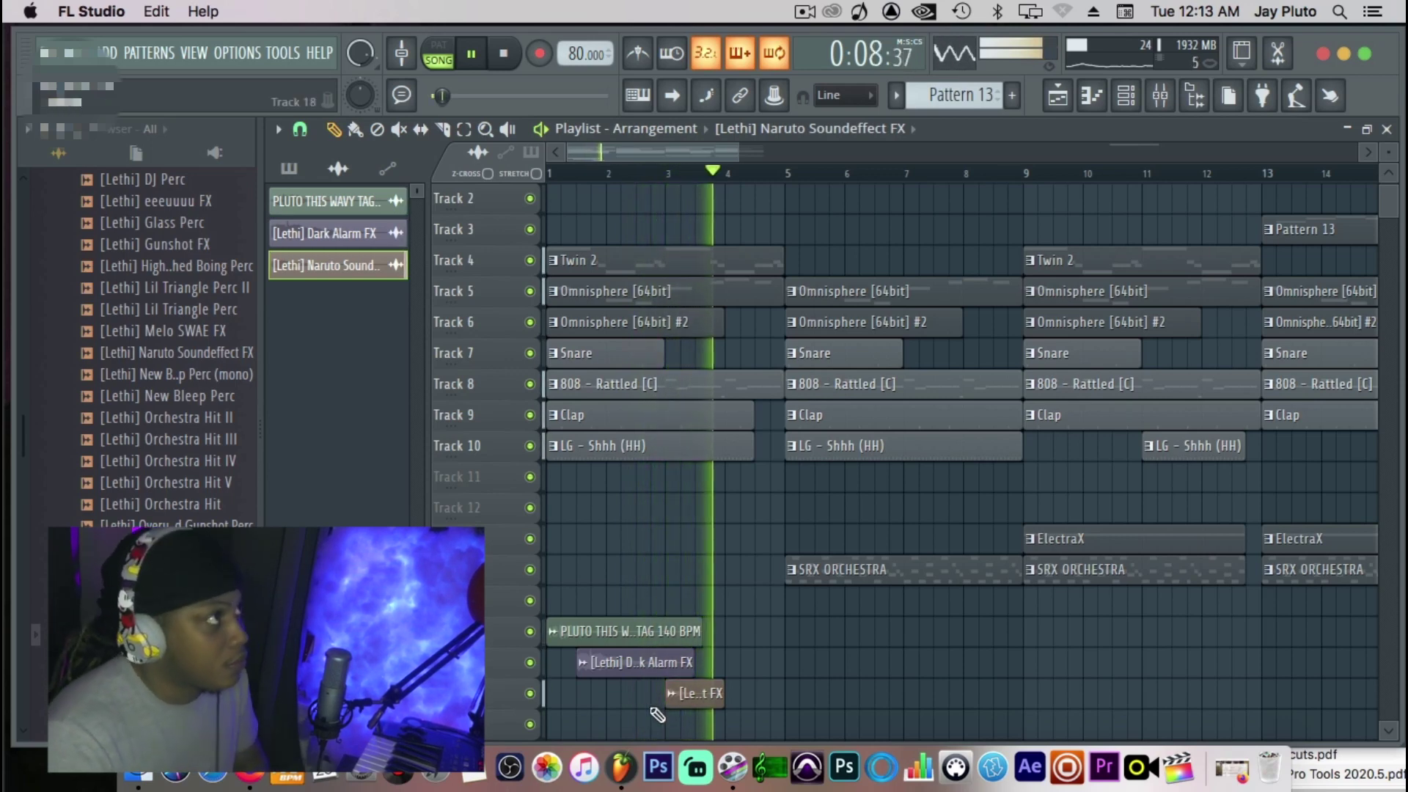
key(space)
key(space)
drag(688, 697, 809, 690)
key(space)
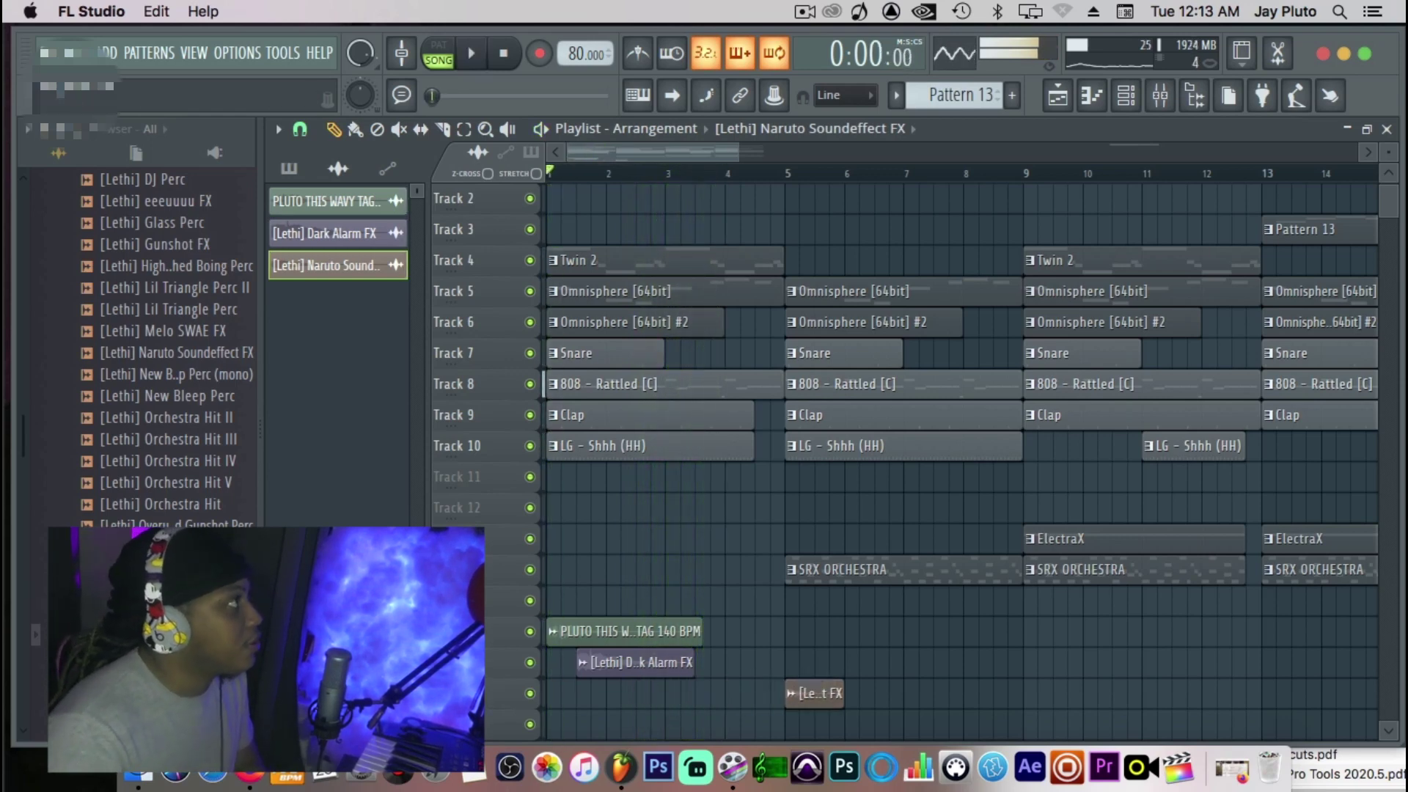
Audition more samples in the FX & Percs folder, including Snuff Perc REPEAT, Arcade Drop FX and DJ Perc II.
scroll(189, 438, down, 5)
scroll(192, 443, up, 2)
click(197, 500)
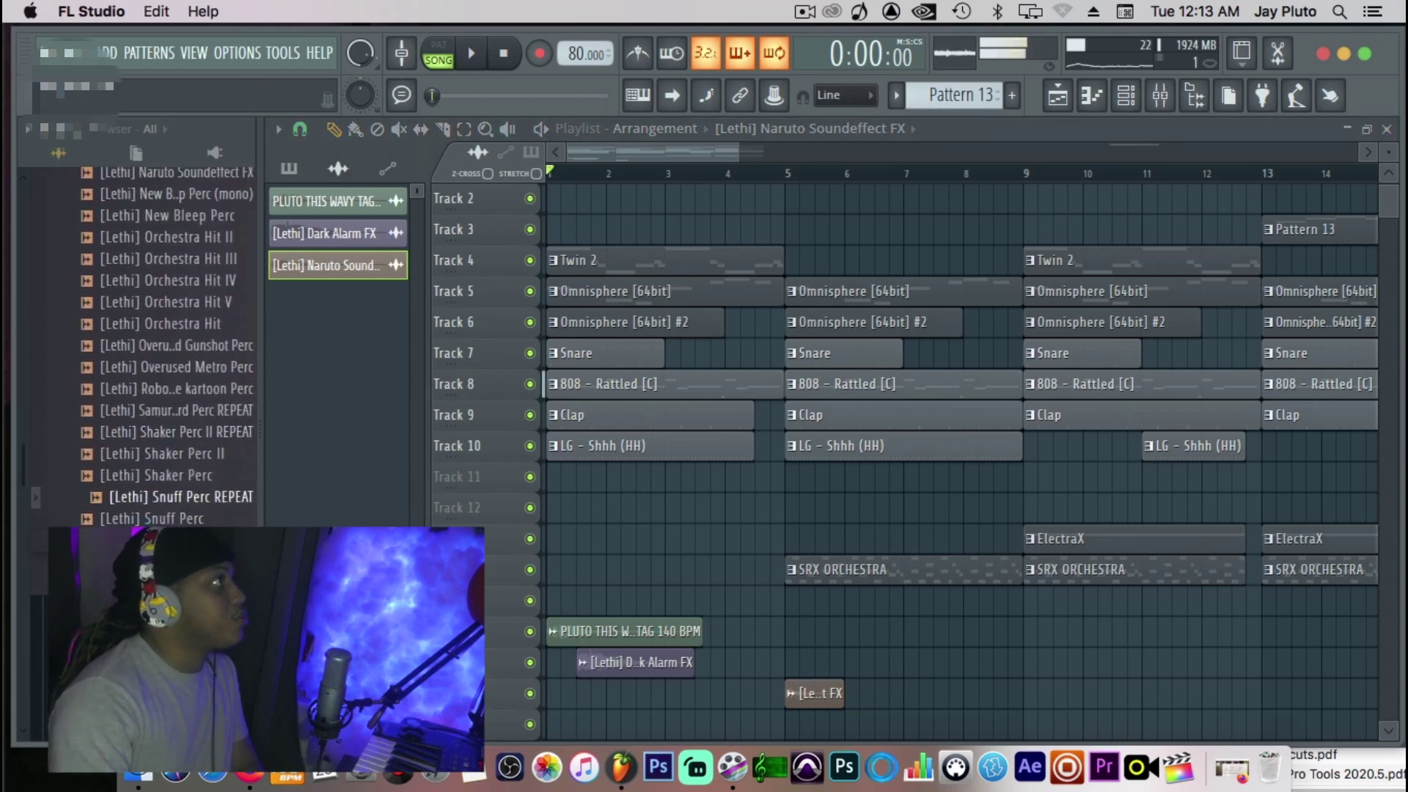
scroll(181, 396, down, 3)
scroll(205, 439, up, 5)
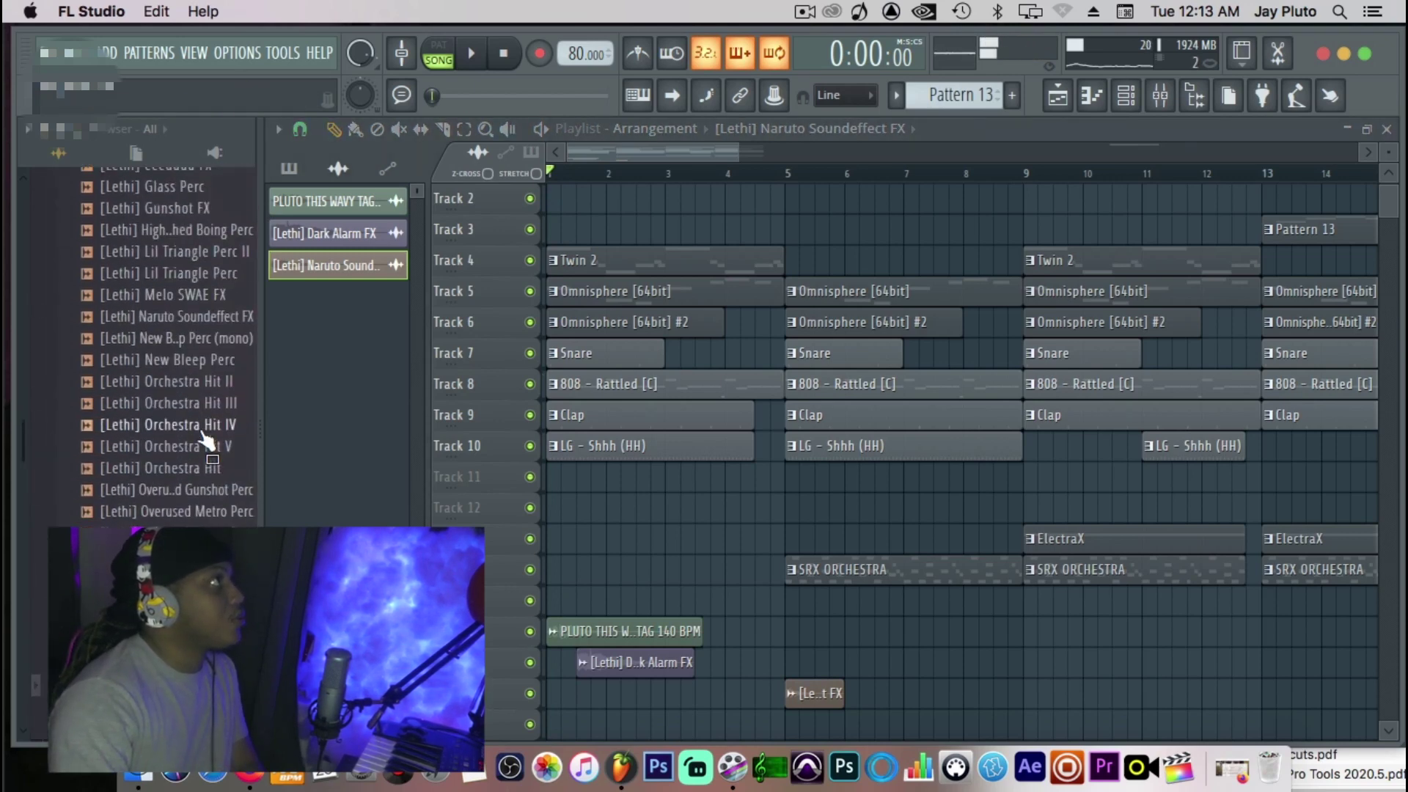
scroll(204, 364, up, 8)
click(190, 418)
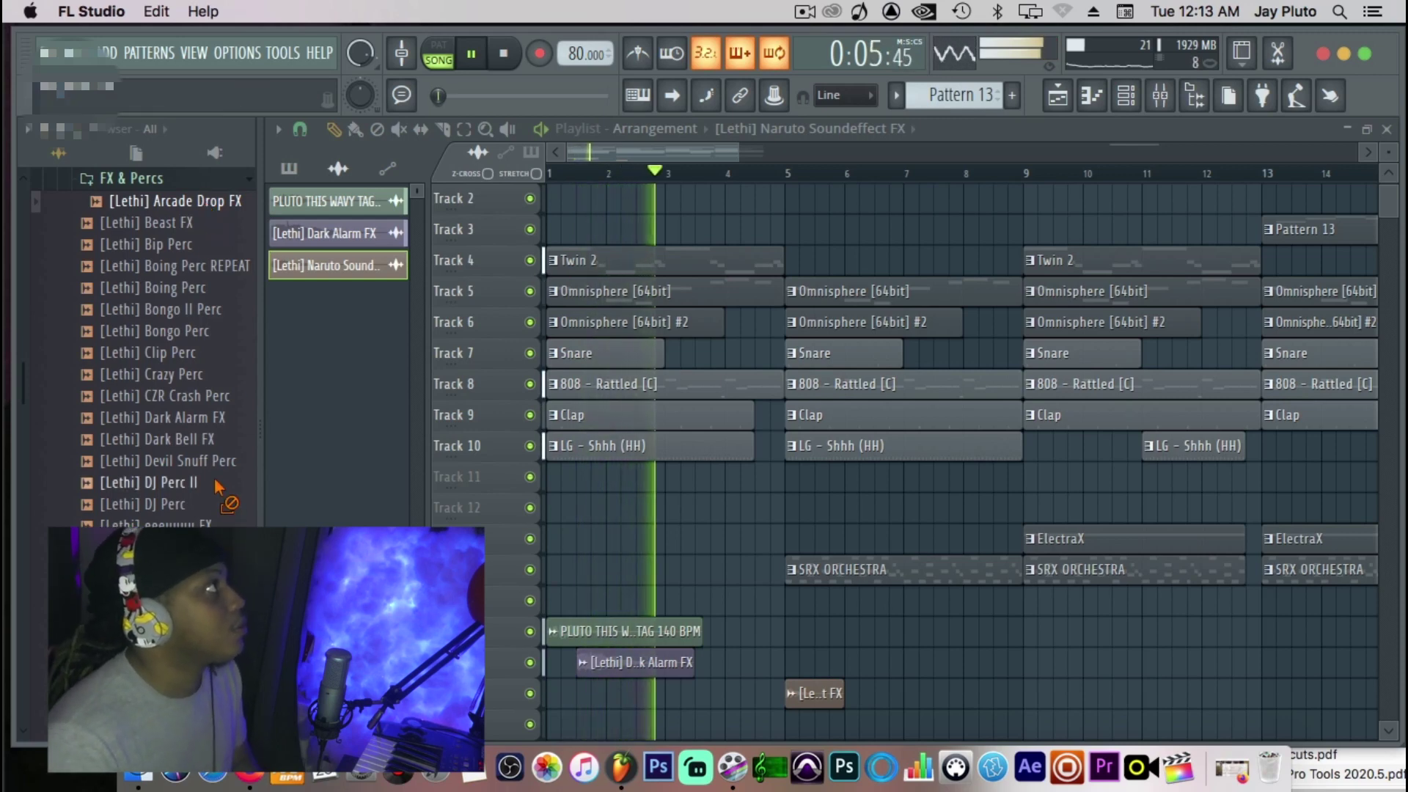
click(169, 482)
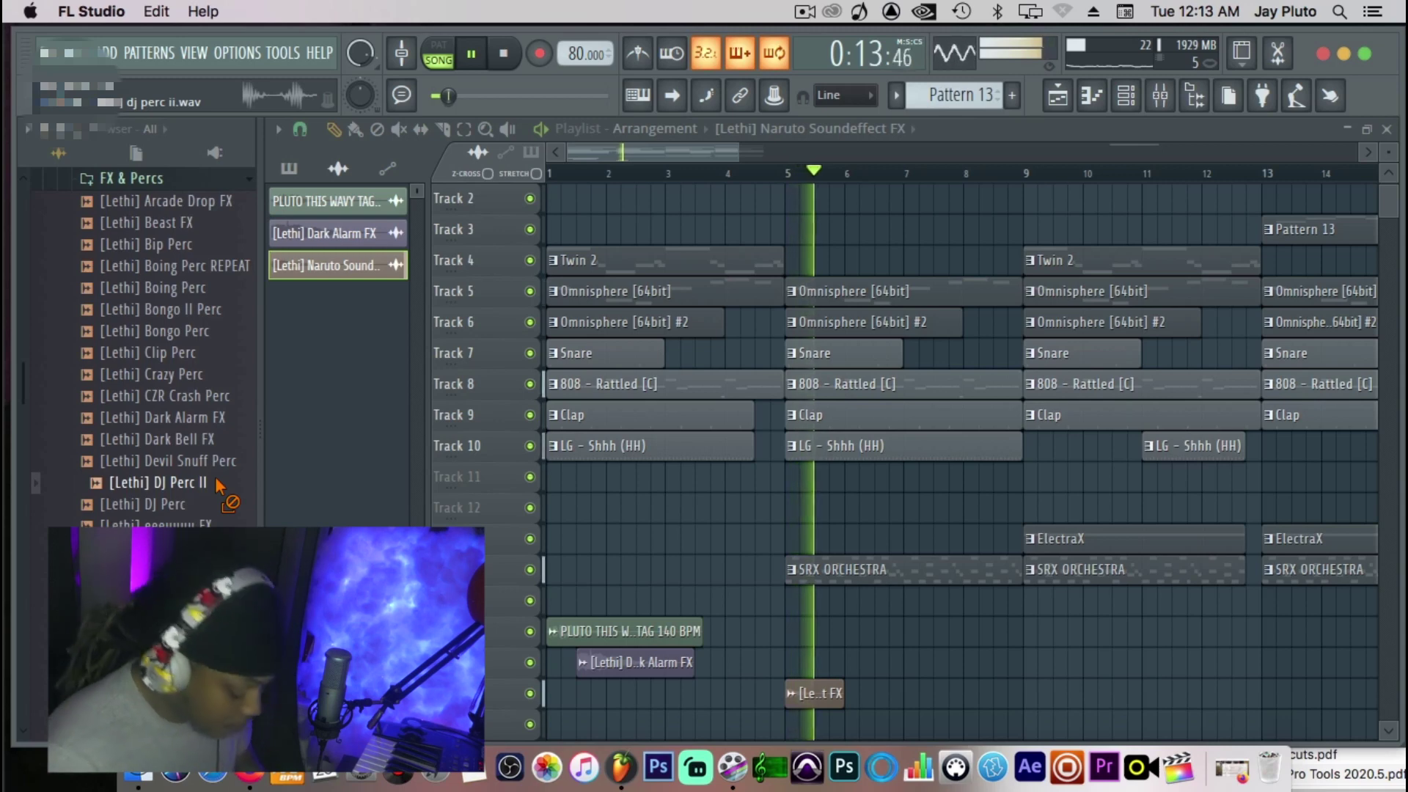
Try the arrangement without the Naruto Soundeffect FX clip on Track 18.
key(space)
right_click(836, 701)
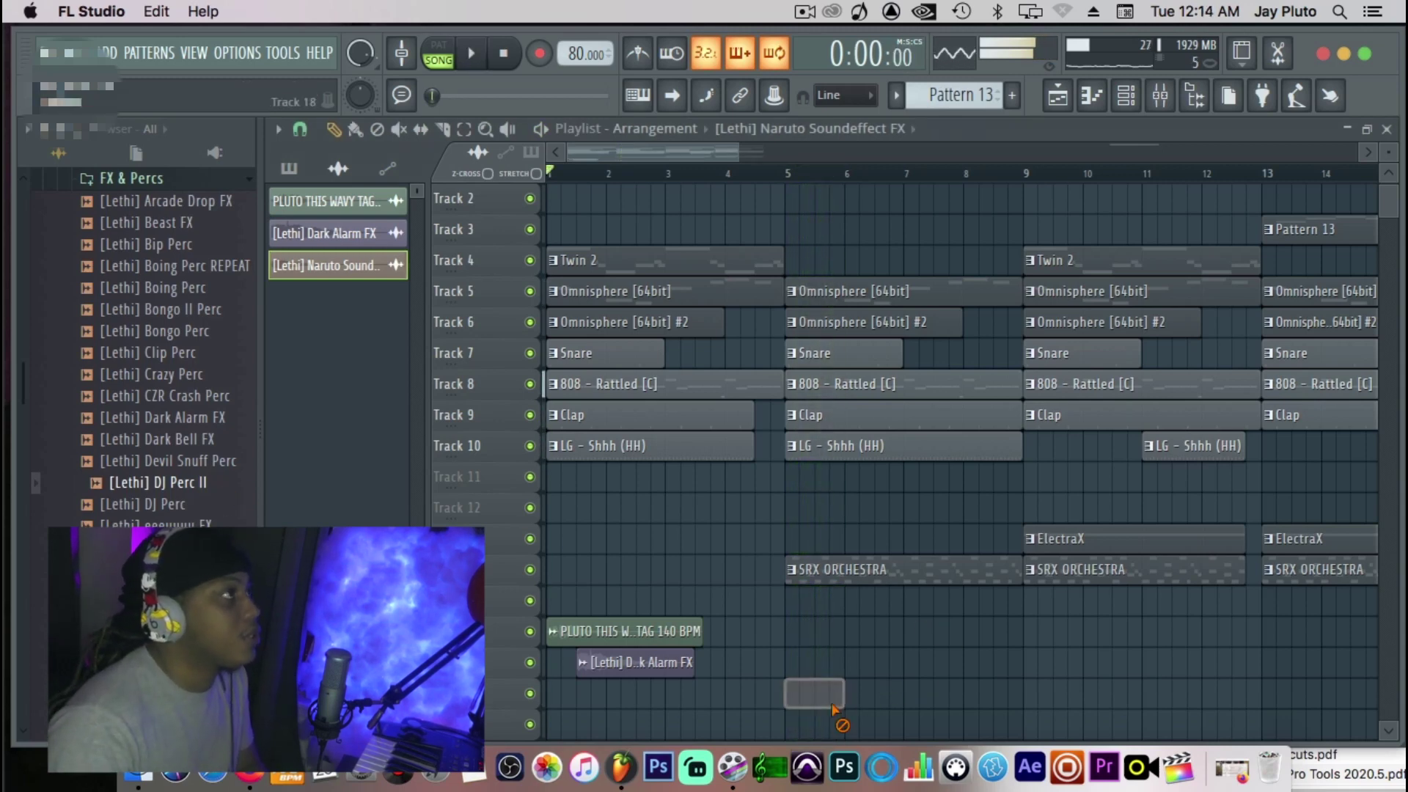
key(space)
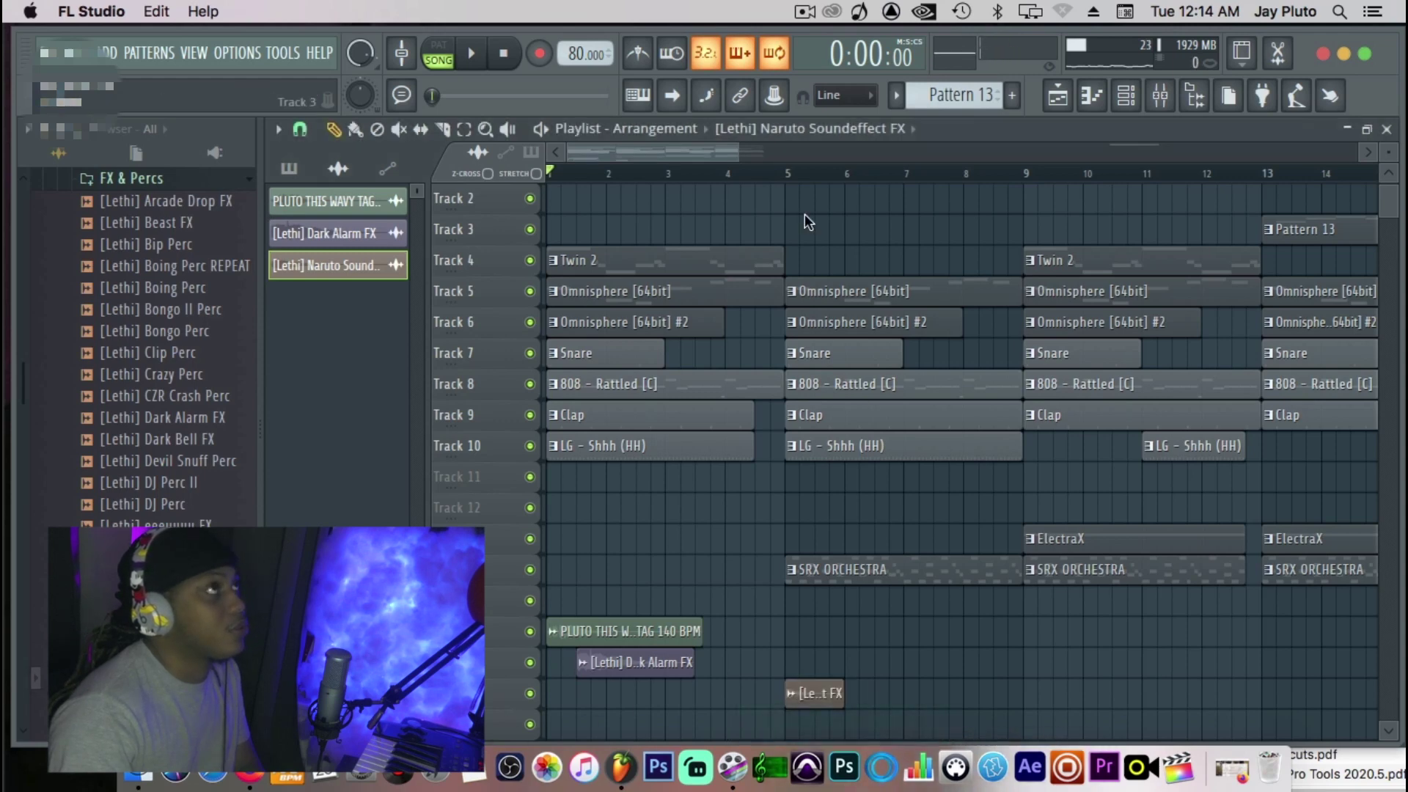
Set playback to start just before bar 5 and trim the start of Track 6's second Omnisphere [64bit] #2 clip to beat 2 of bar 6.
click(772, 172)
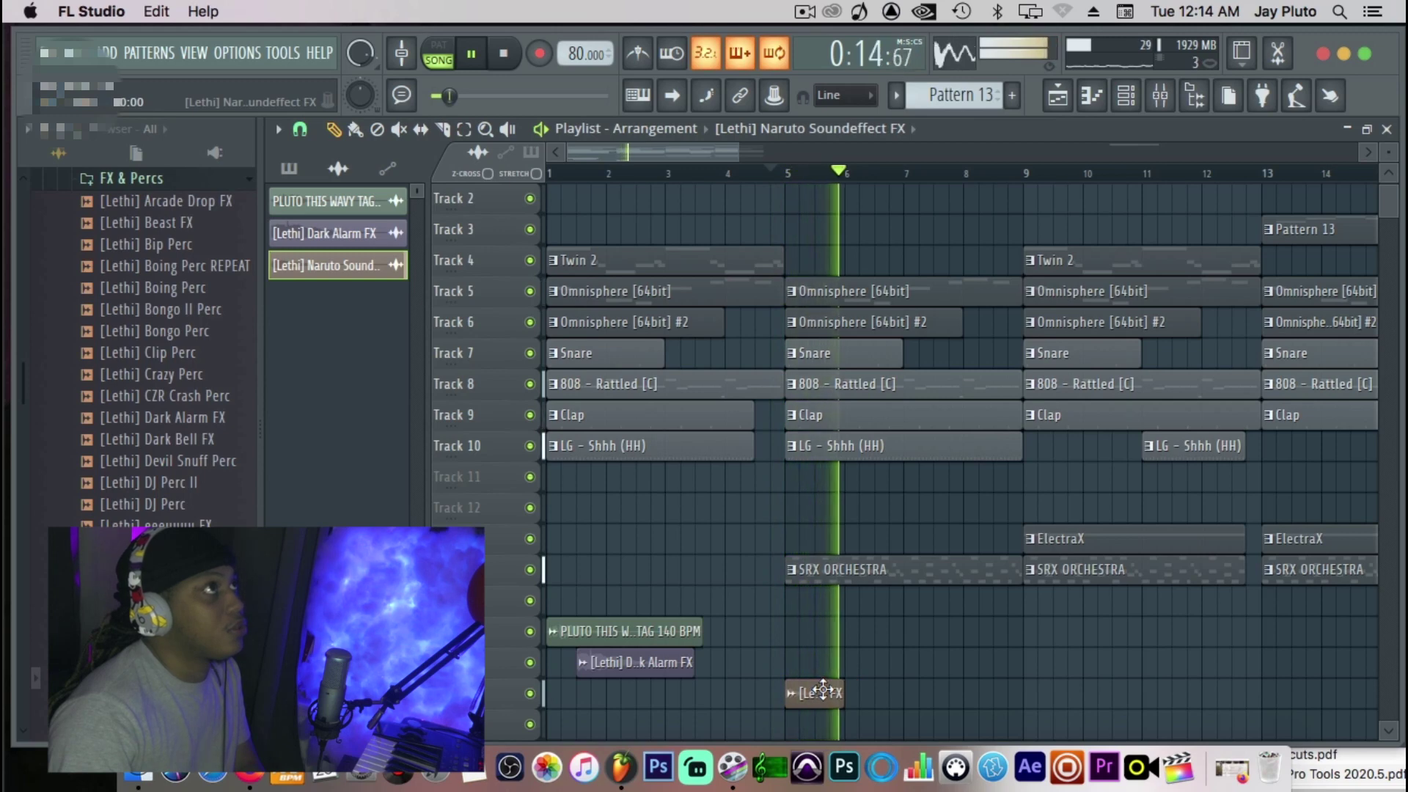
key(space)
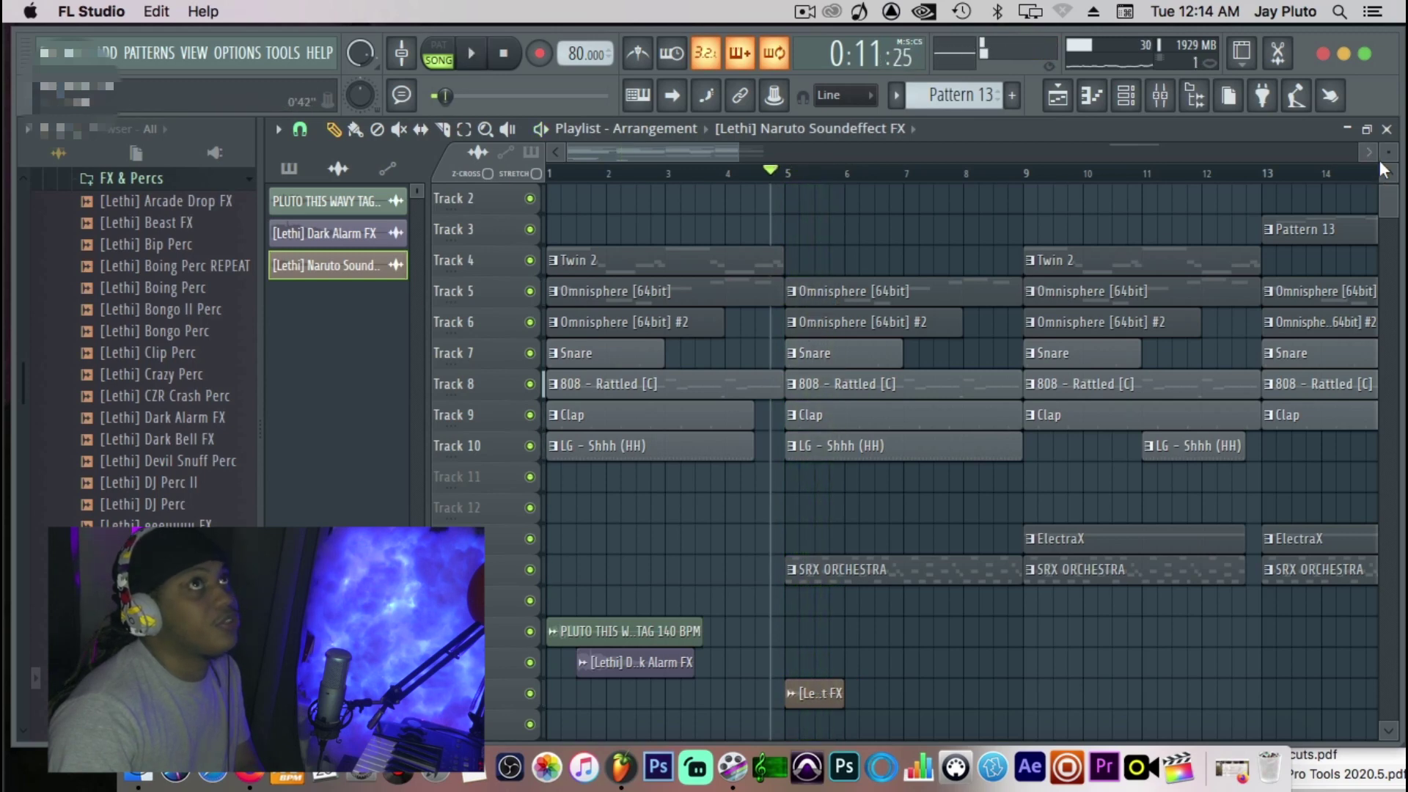
drag(1387, 152, 1376, 163)
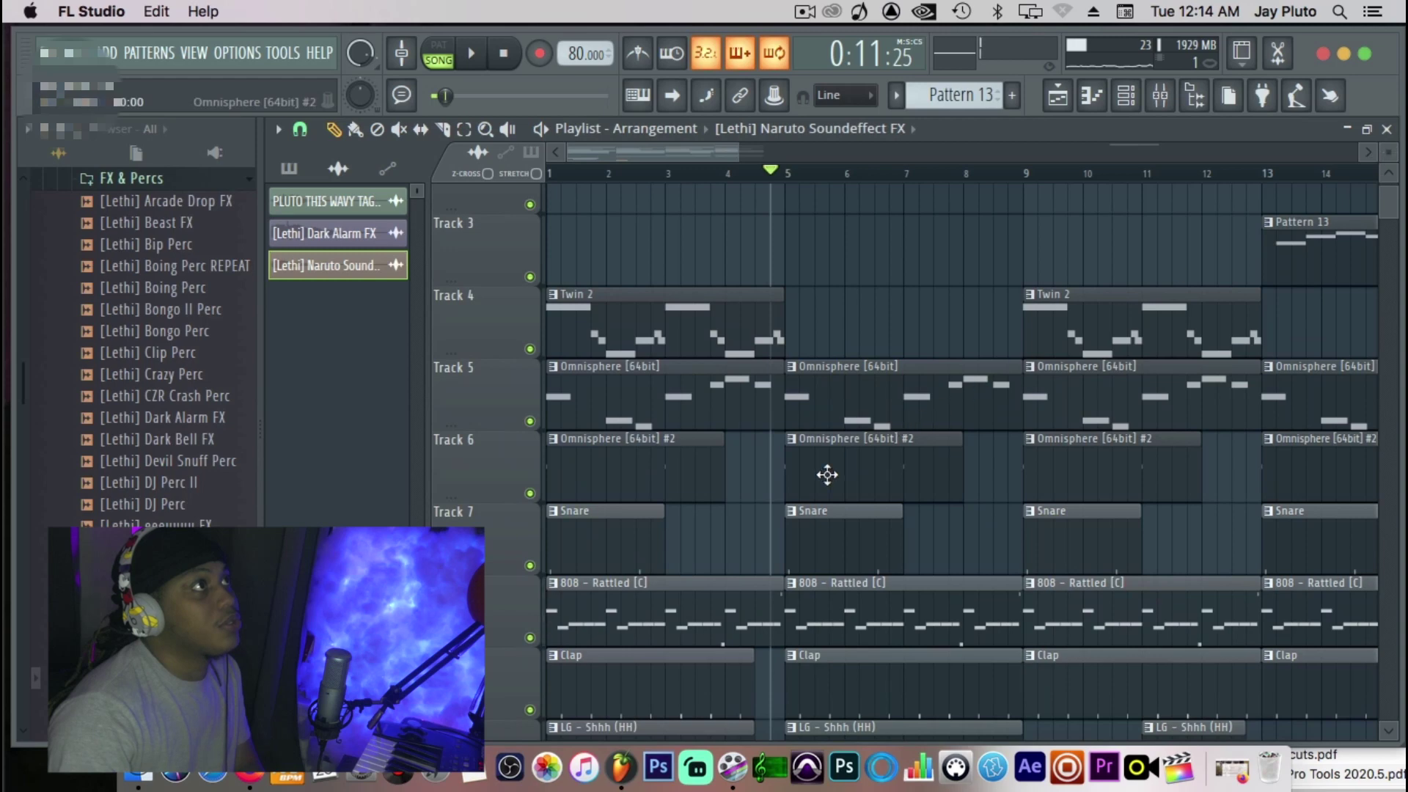
click(795, 493)
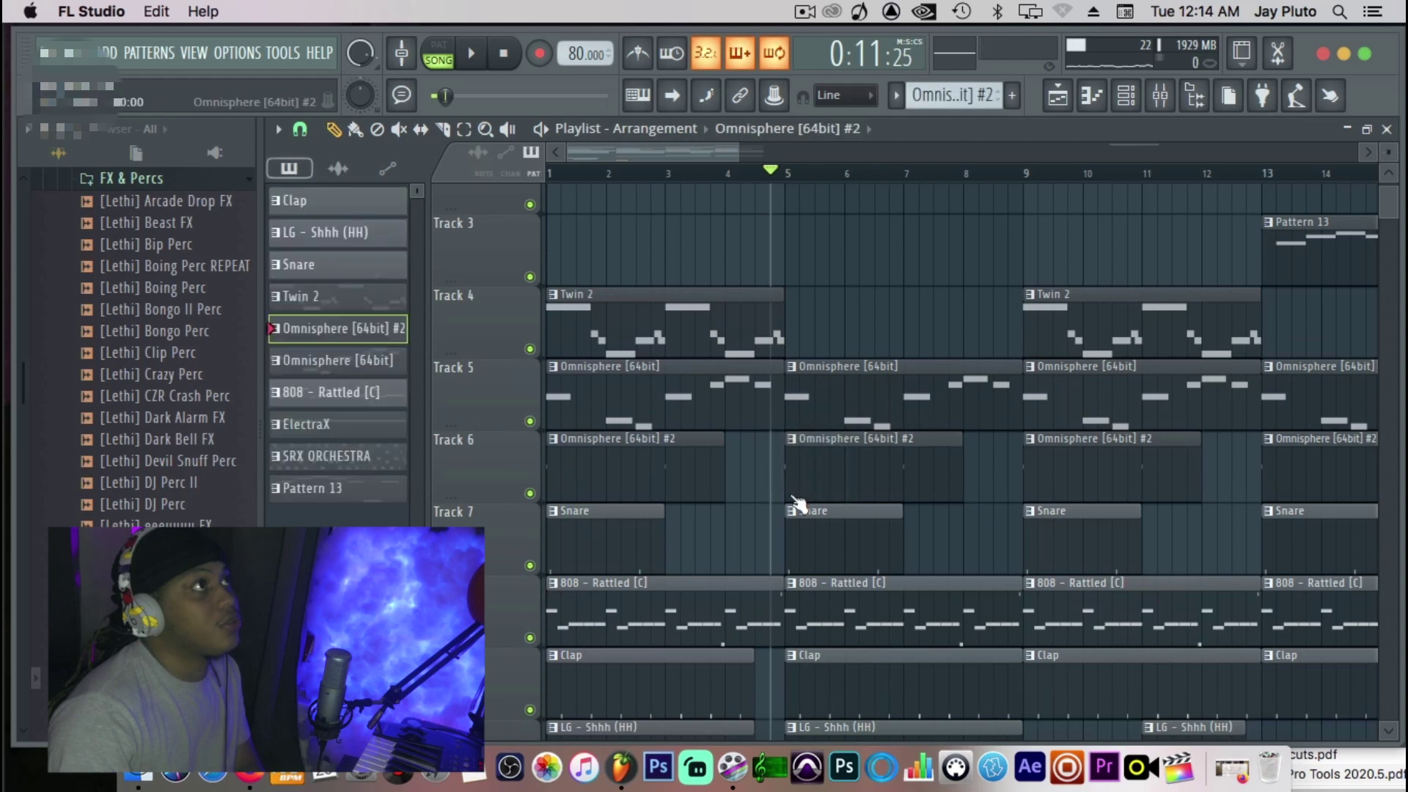
drag(785, 493, 860, 494)
key(space)
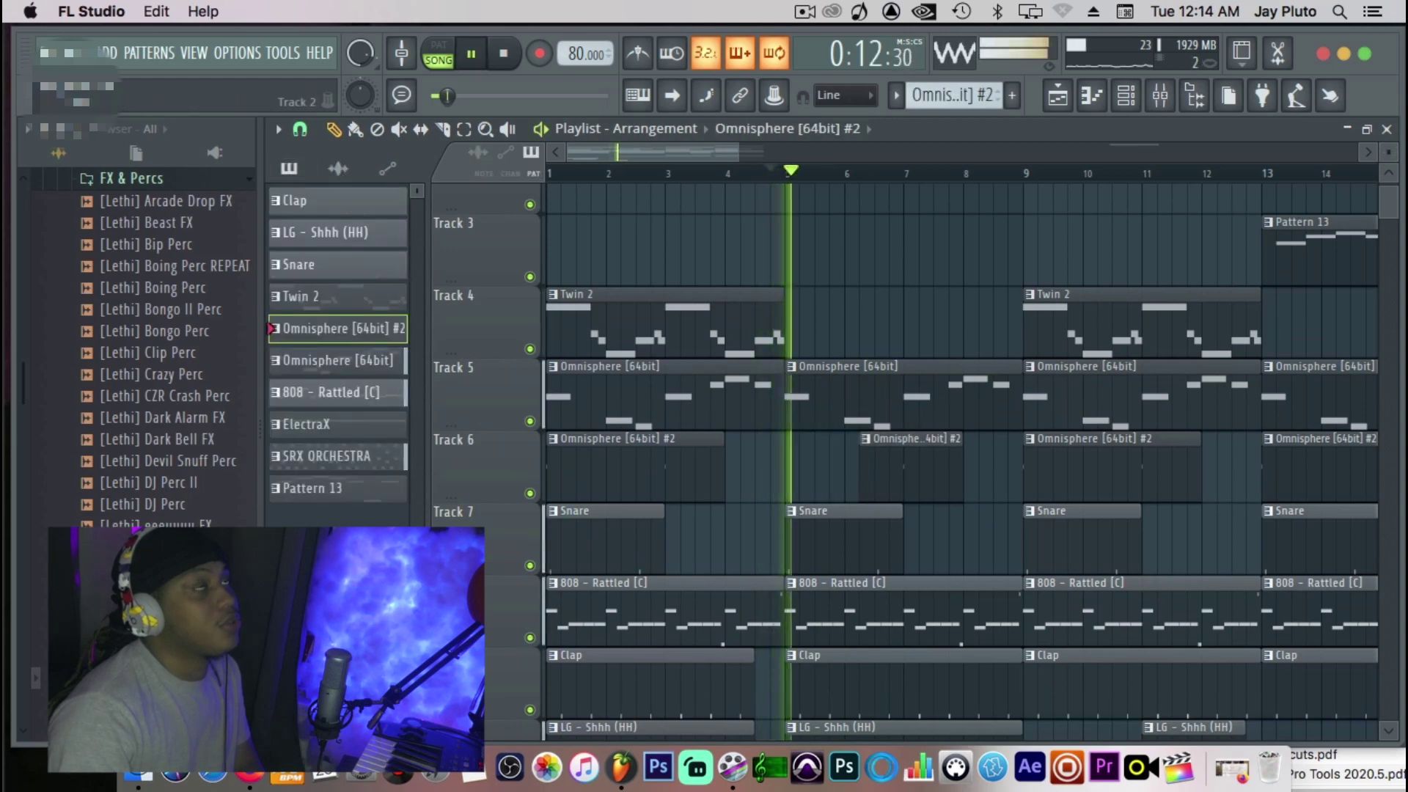
Set the Naruto Soundeffect FX sample's stretch time to 2:00:00 and play it from just before bar 5.
drag(1391, 160, 1389, 149)
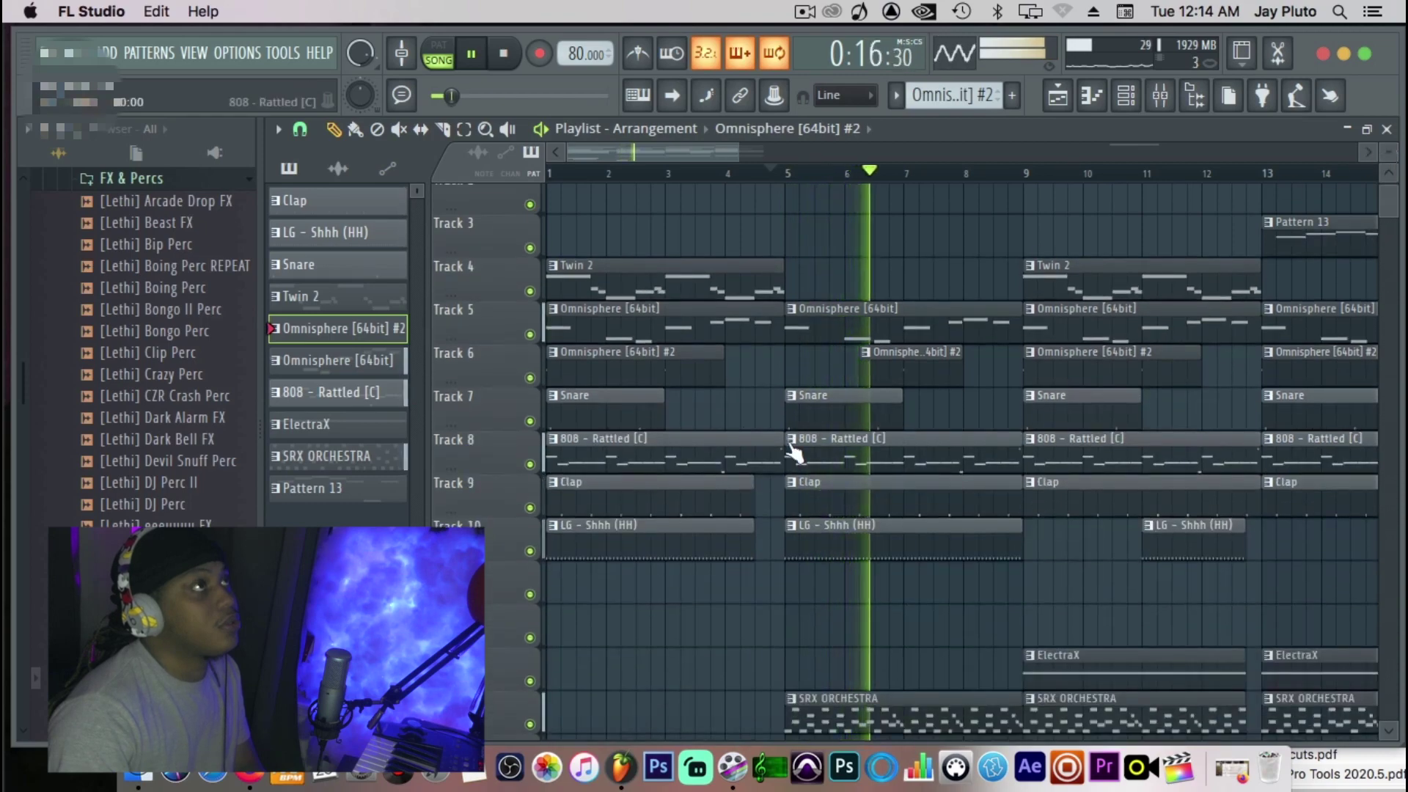
scroll(789, 446, down, 7)
click(799, 546)
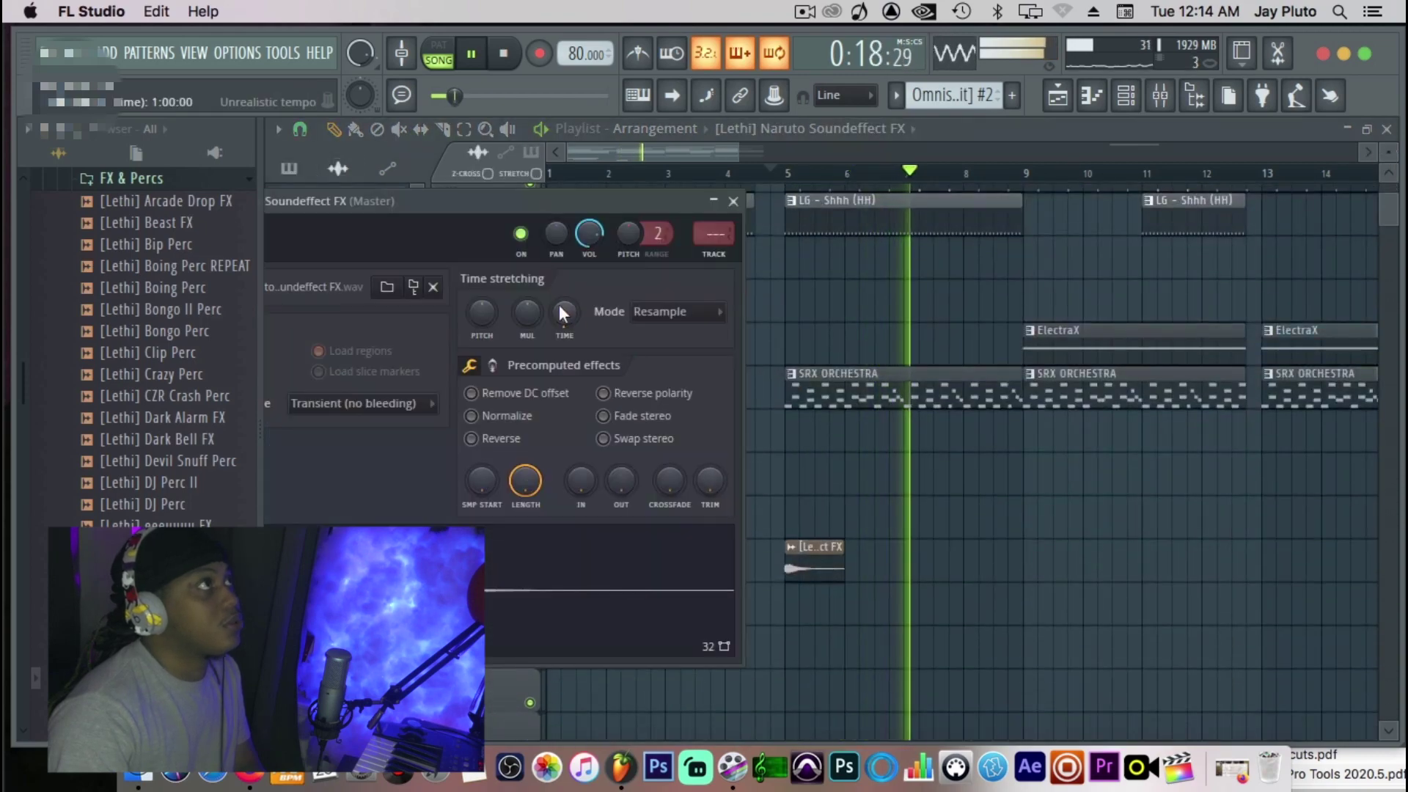
key(space)
drag(563, 308, 563, 301)
key(space)
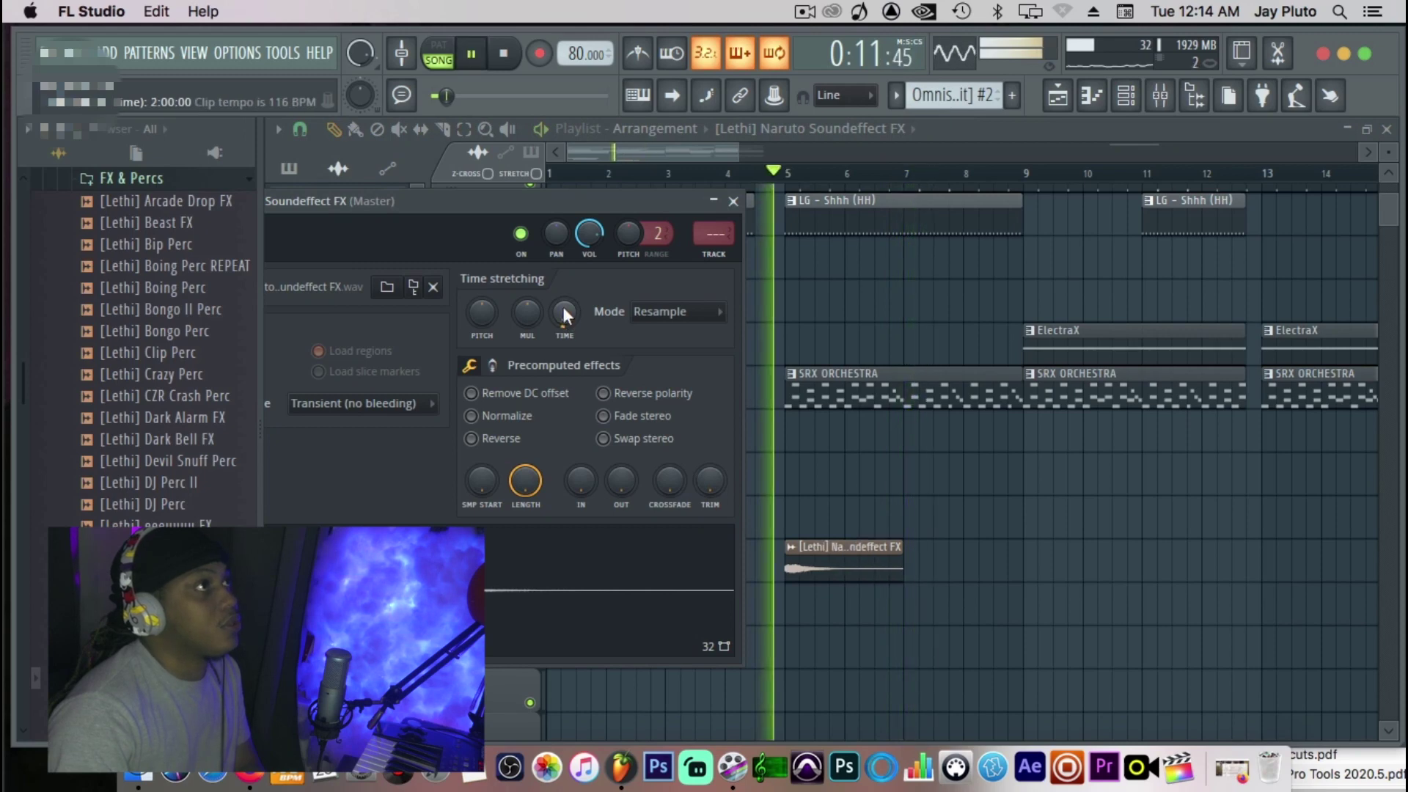
Set the Naruto Soundeffect FX sample's stretch mode to Auto and give it a fade-out.
click(692, 314)
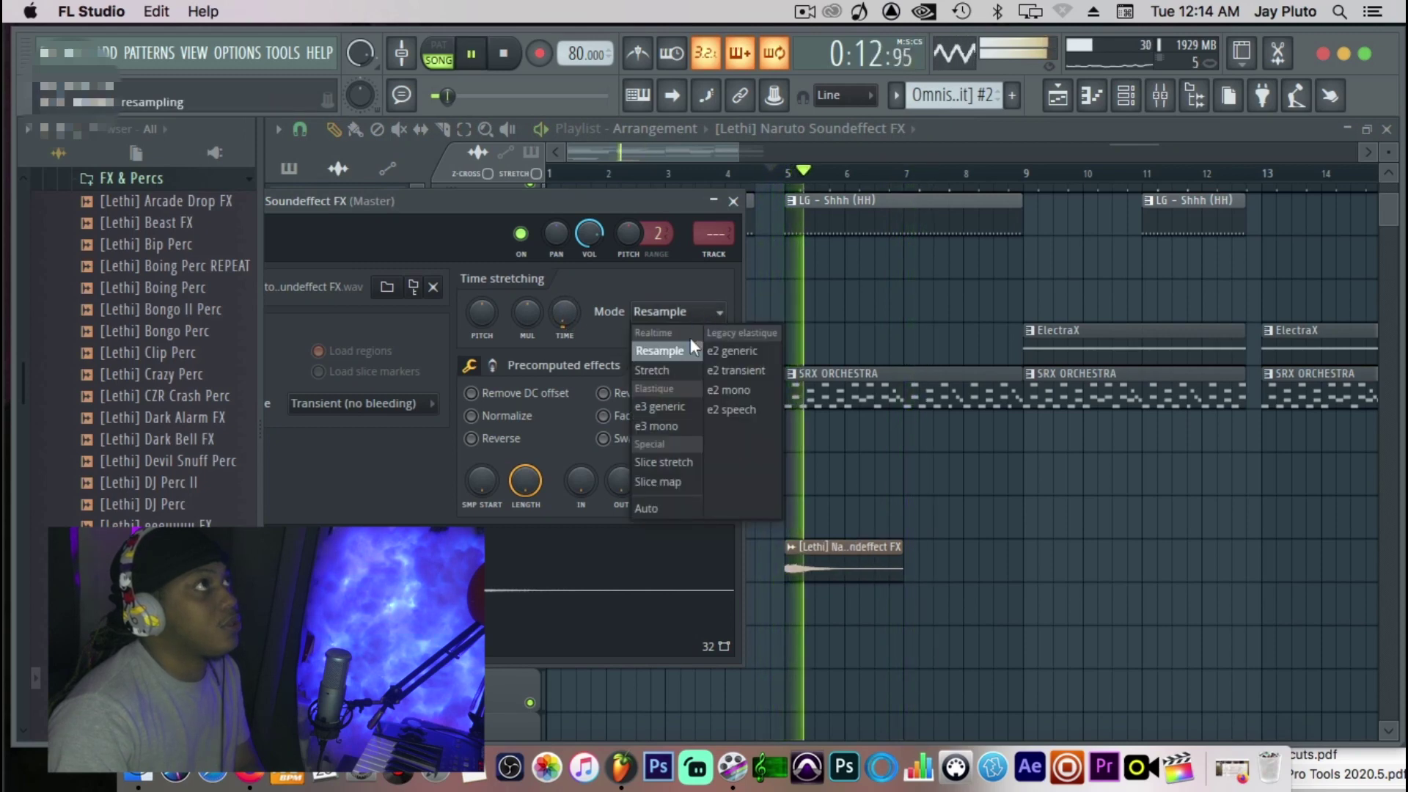
click(653, 509)
key(space)
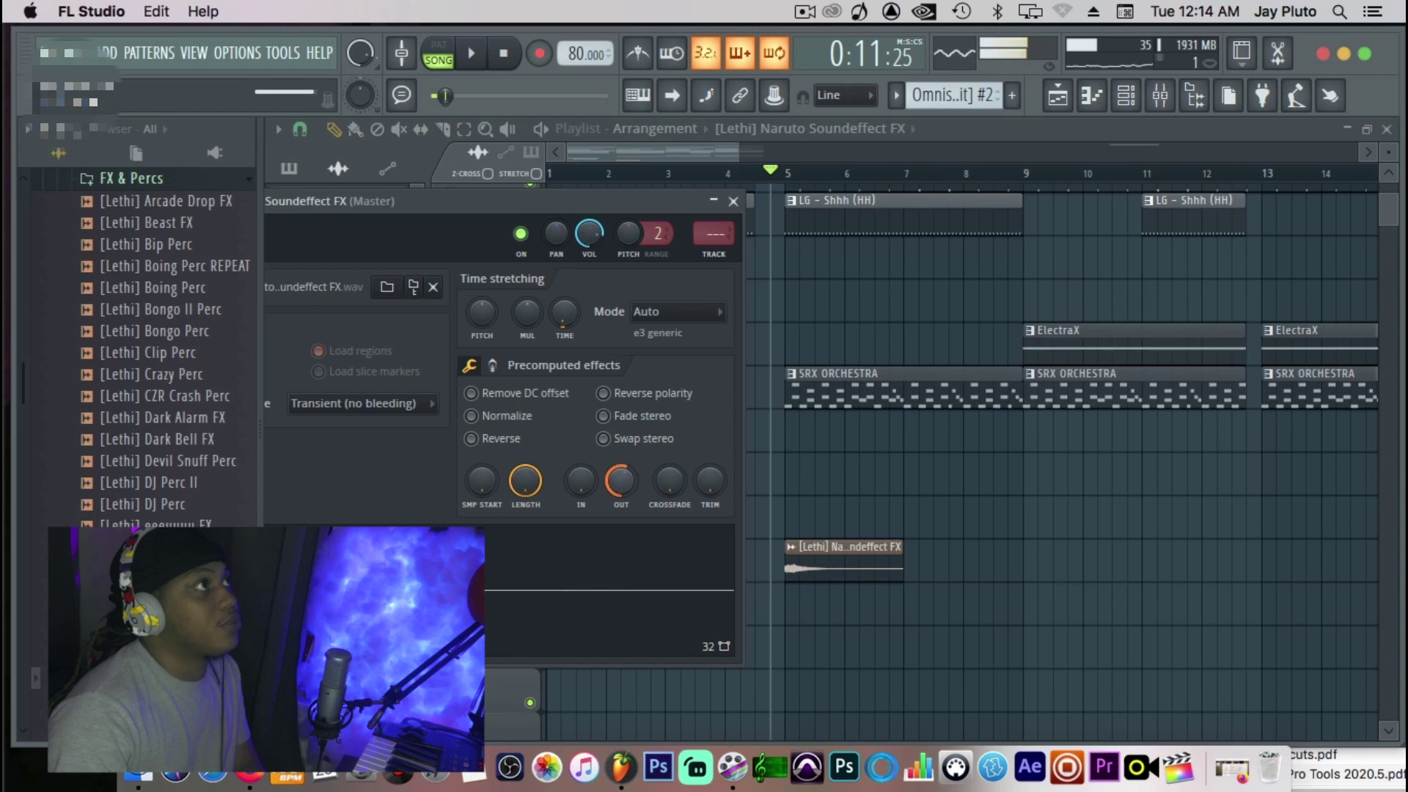
key(space)
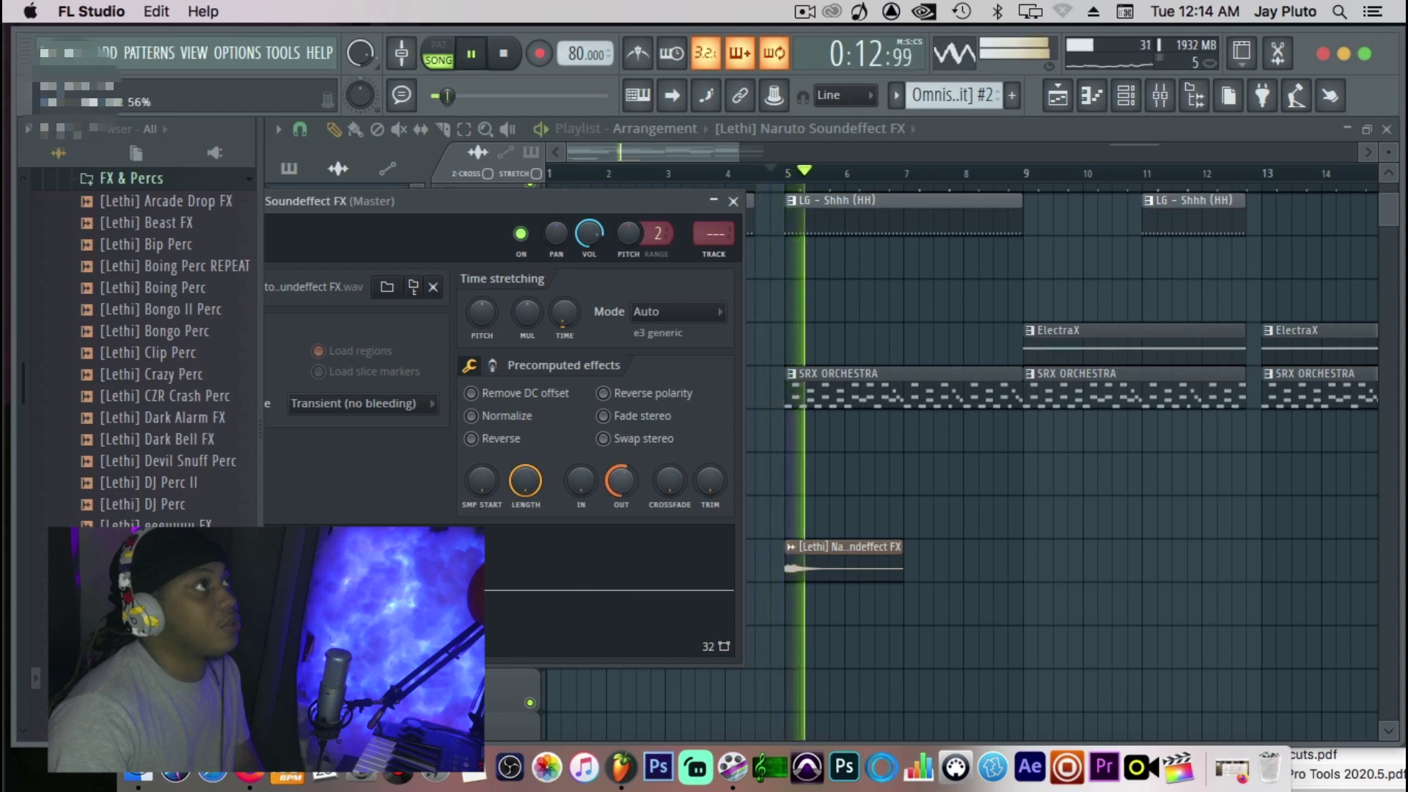
click(732, 200)
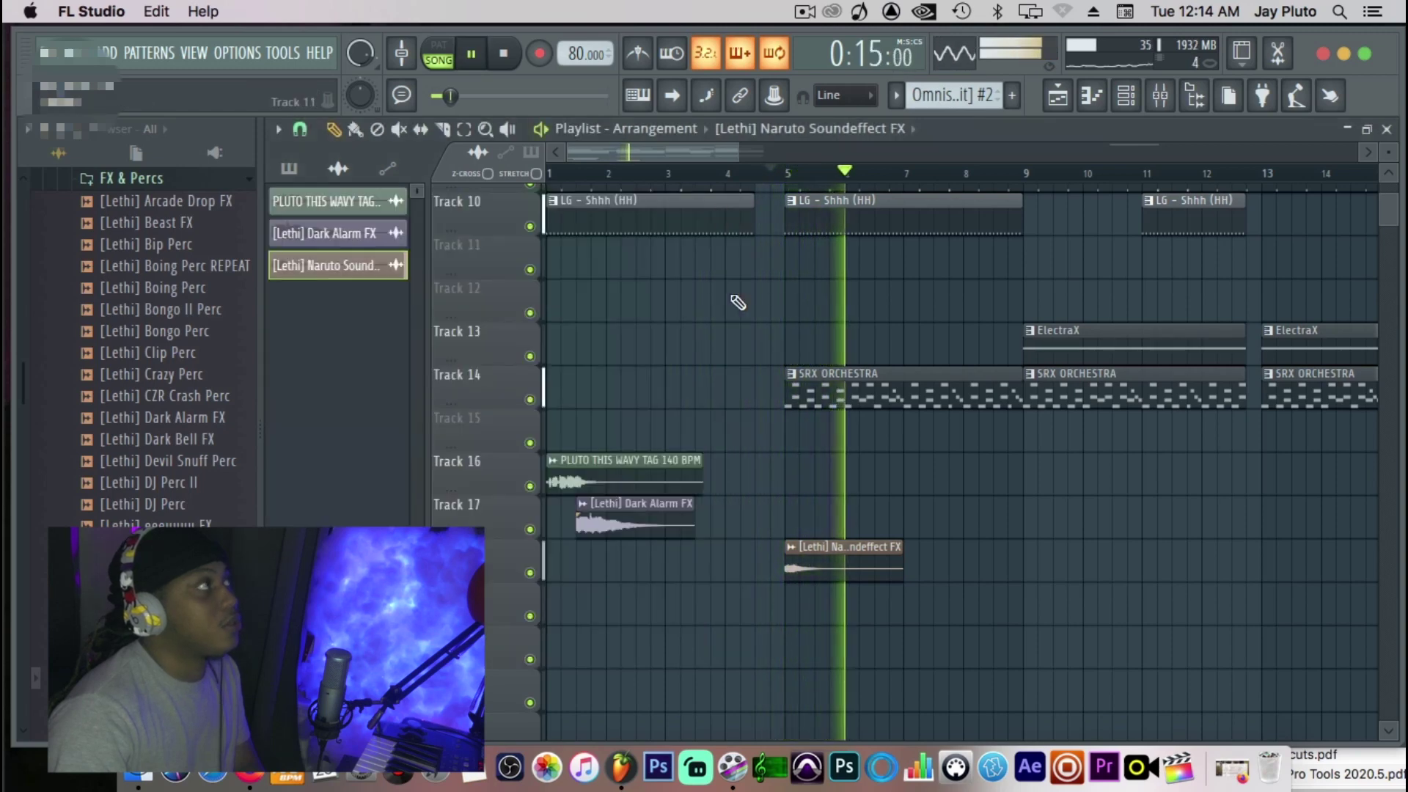
Set the Naruto Soundeffect FX sample's channel volume to about 49% while listening from just before bar 5.
key(space)
key(space)
double_click(839, 571)
key(space)
key(space)
drag(588, 233, 588, 240)
key(space)
key(space)
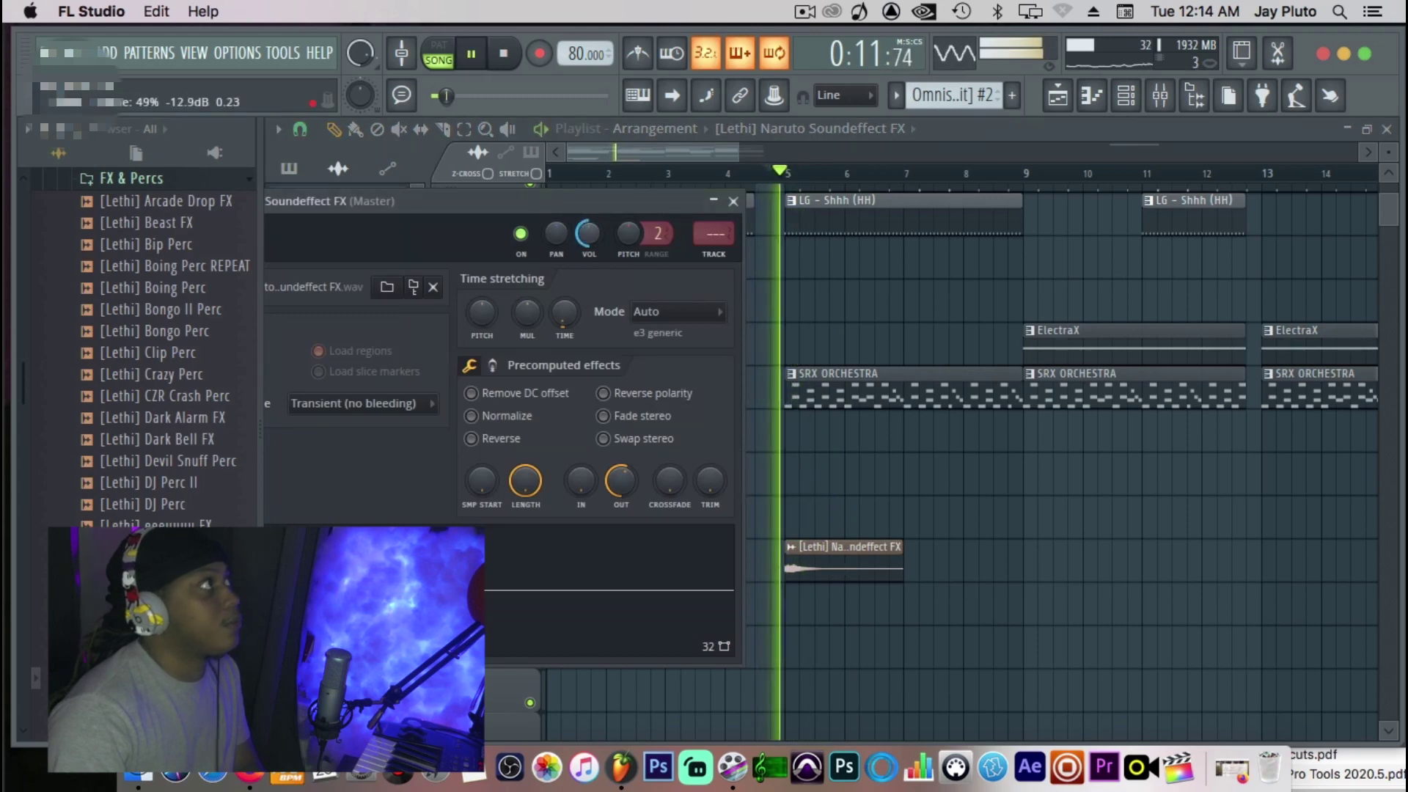
click(733, 201)
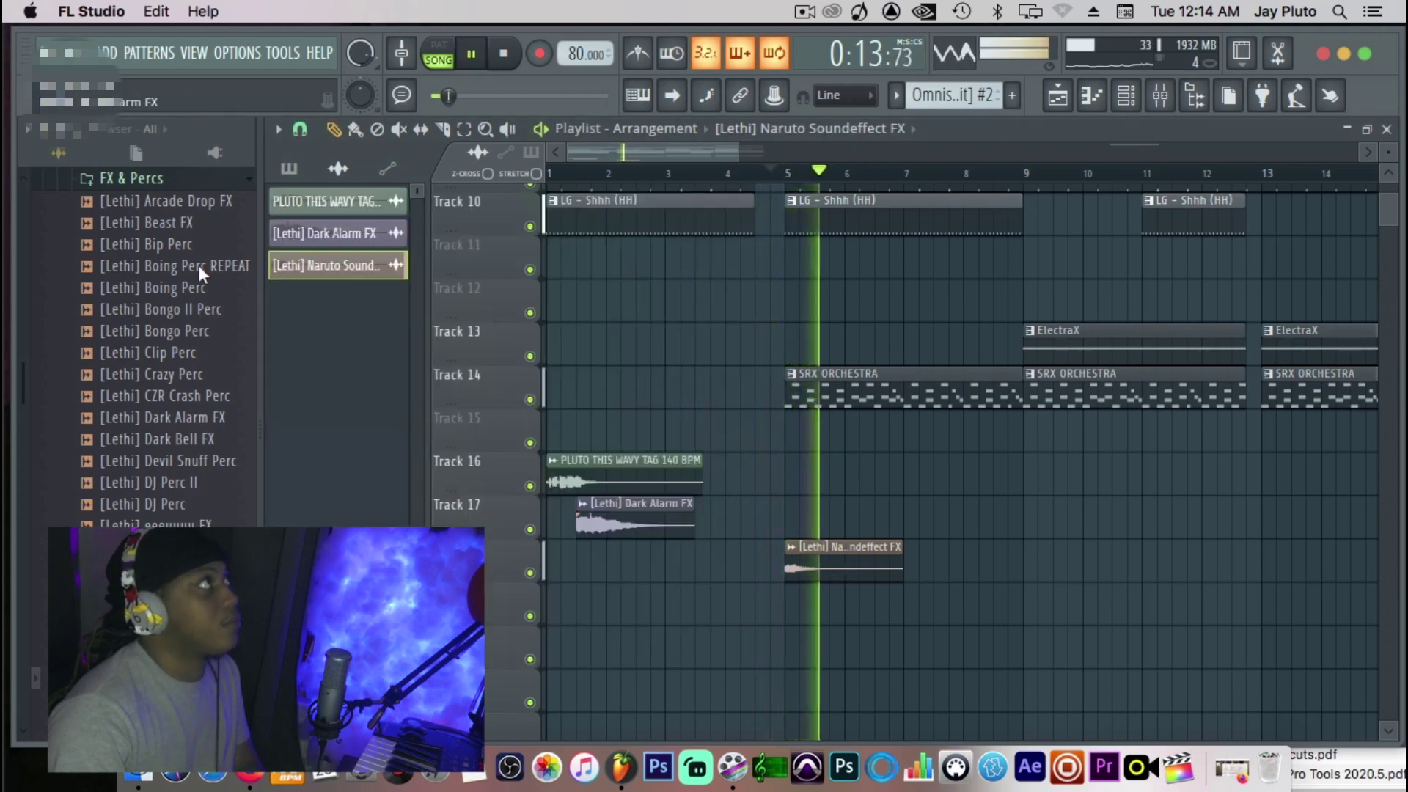
Switch from the FX & Percs folder to the Risers folder and audition [Lethi] Gyoubu Riser against the arrangement.
click(209, 179)
key(space)
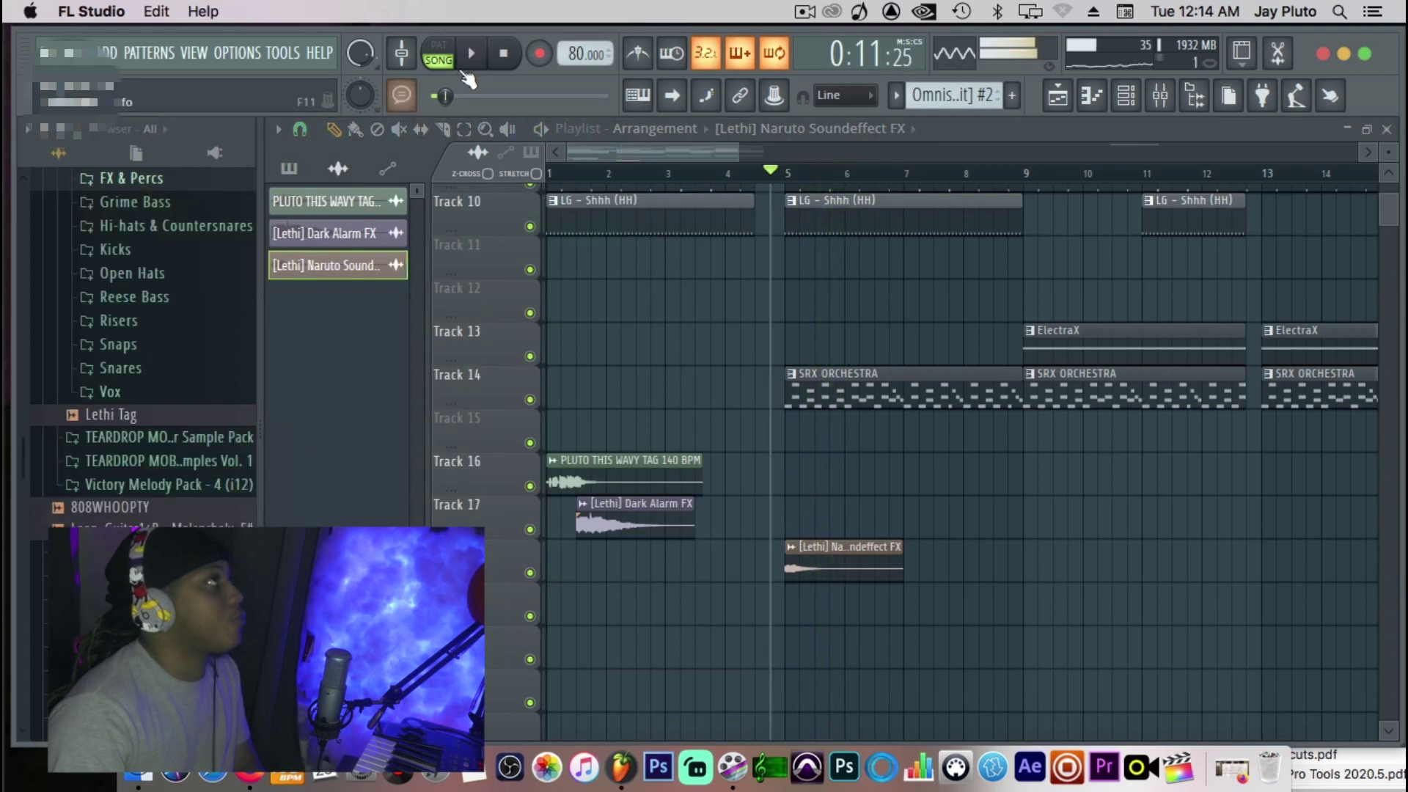
key(space)
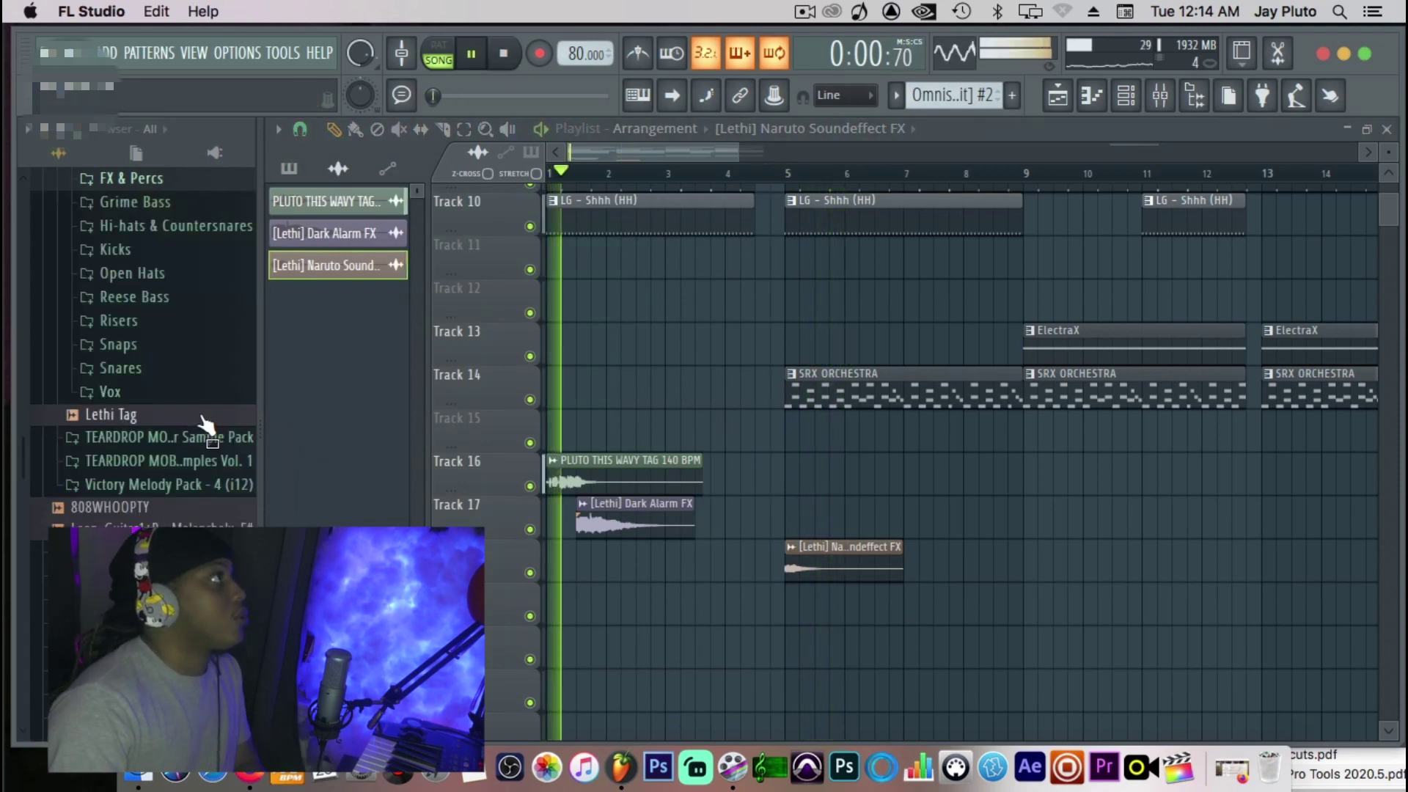
scroll(198, 418, up, 3)
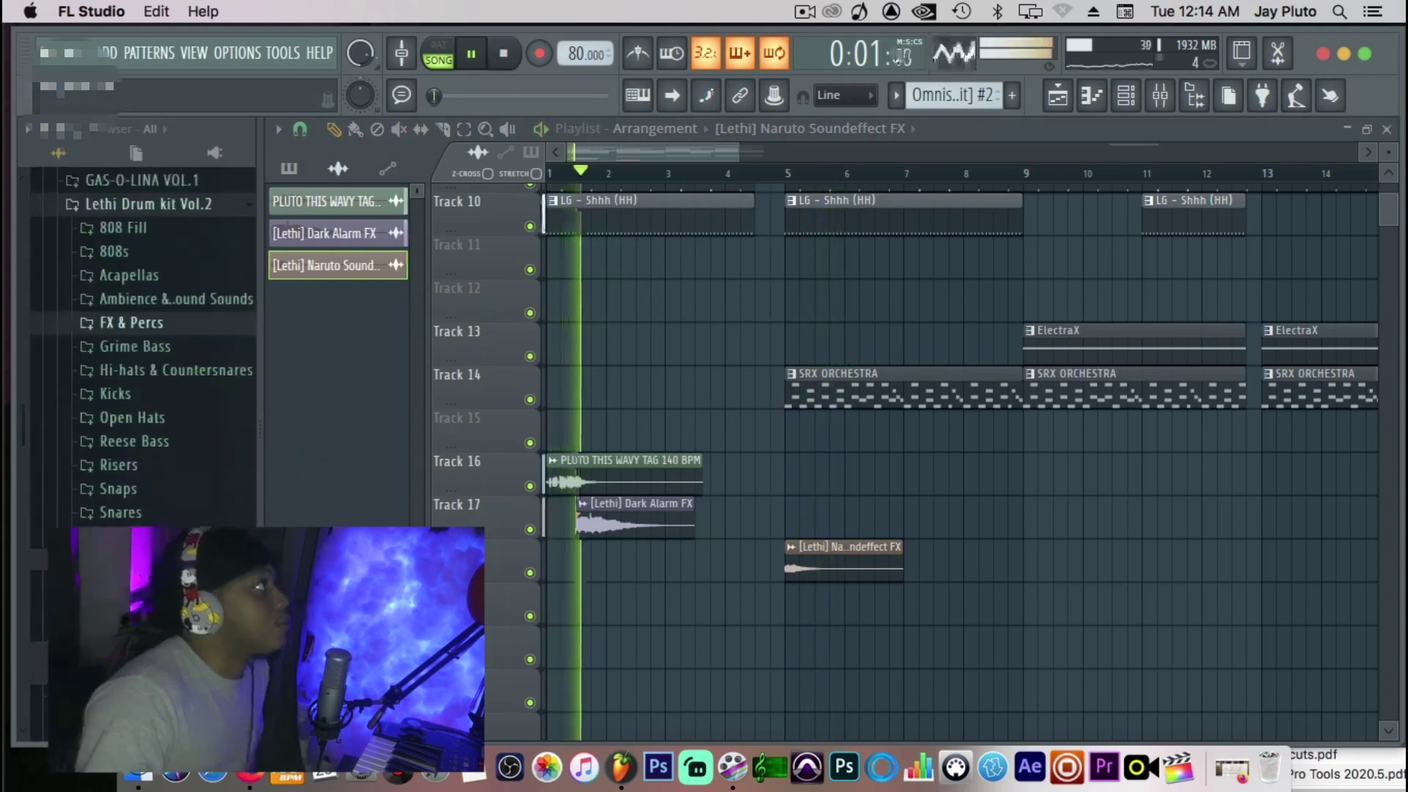
click(195, 469)
click(203, 464)
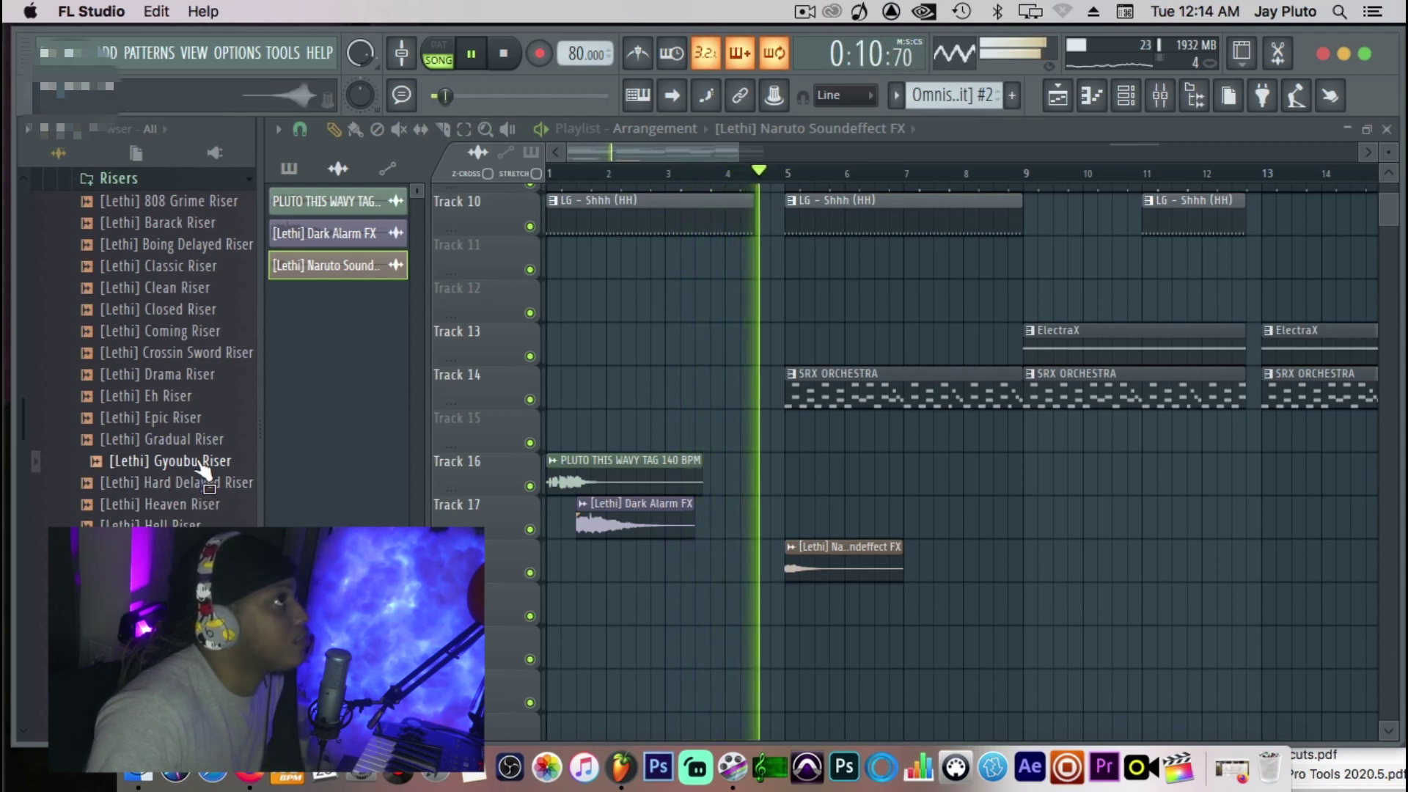
Try [Lethi] Gyoubu Riser at bar 4 on Track 19, open its channel settings, and remove the clip.
drag(198, 461, 759, 601)
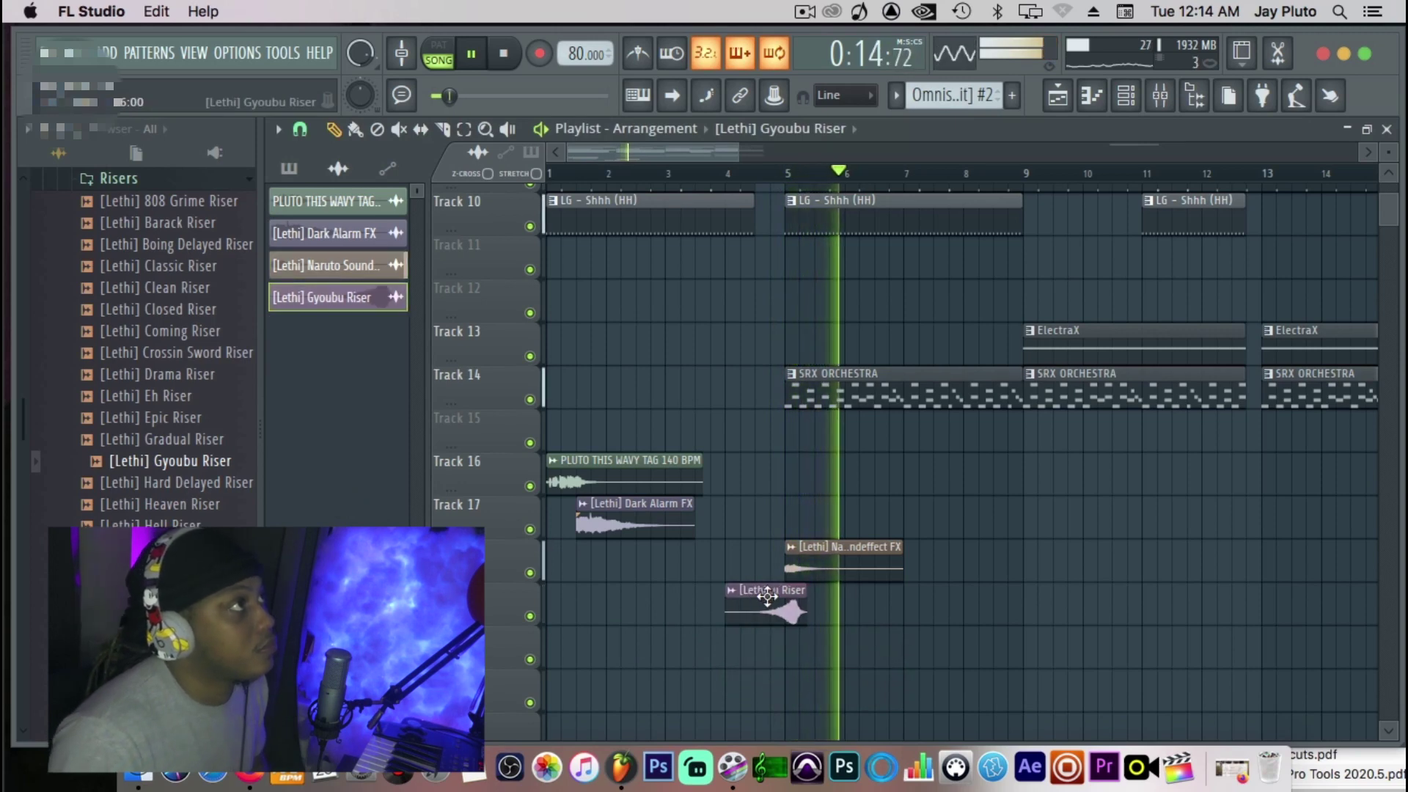
double_click(765, 597)
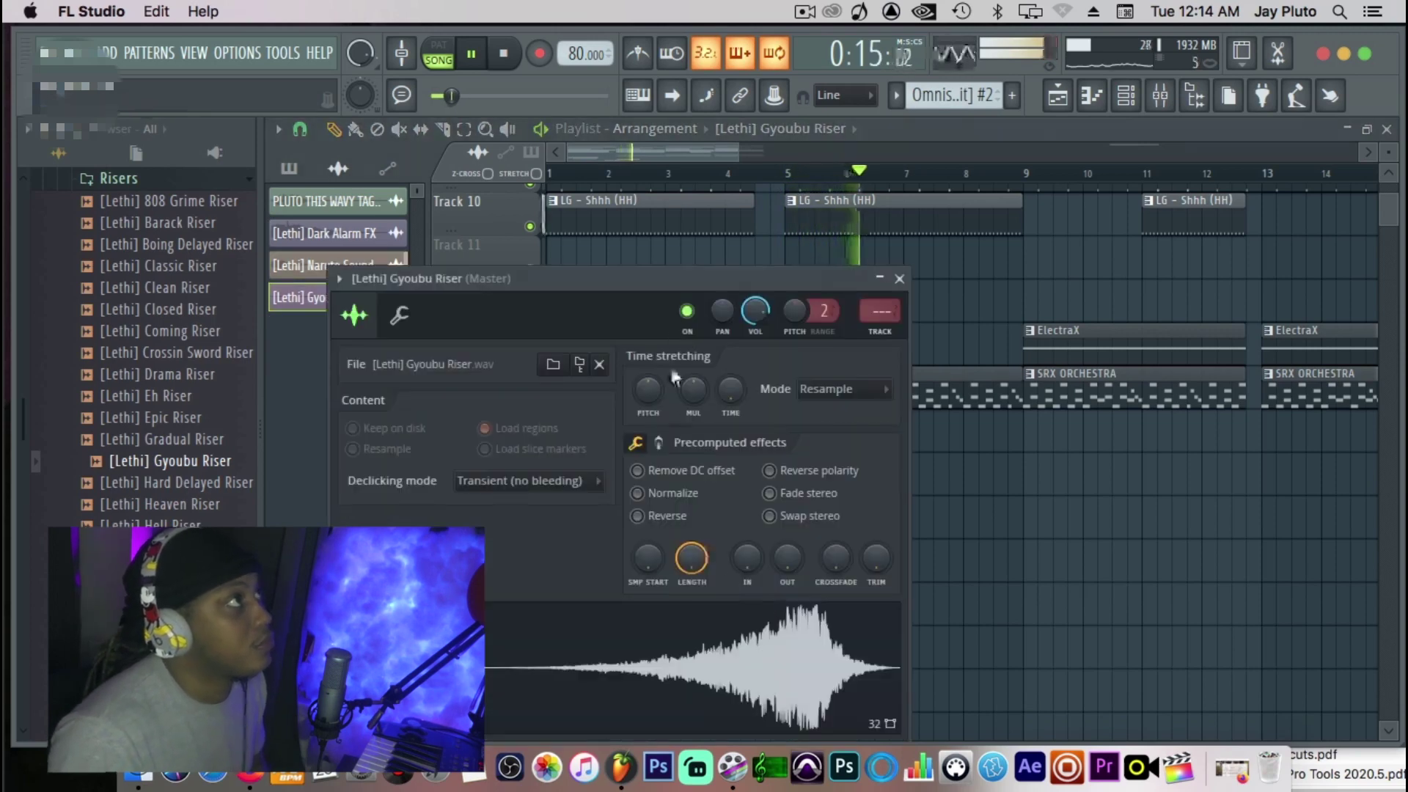
click(899, 278)
right_click(765, 597)
key(space)
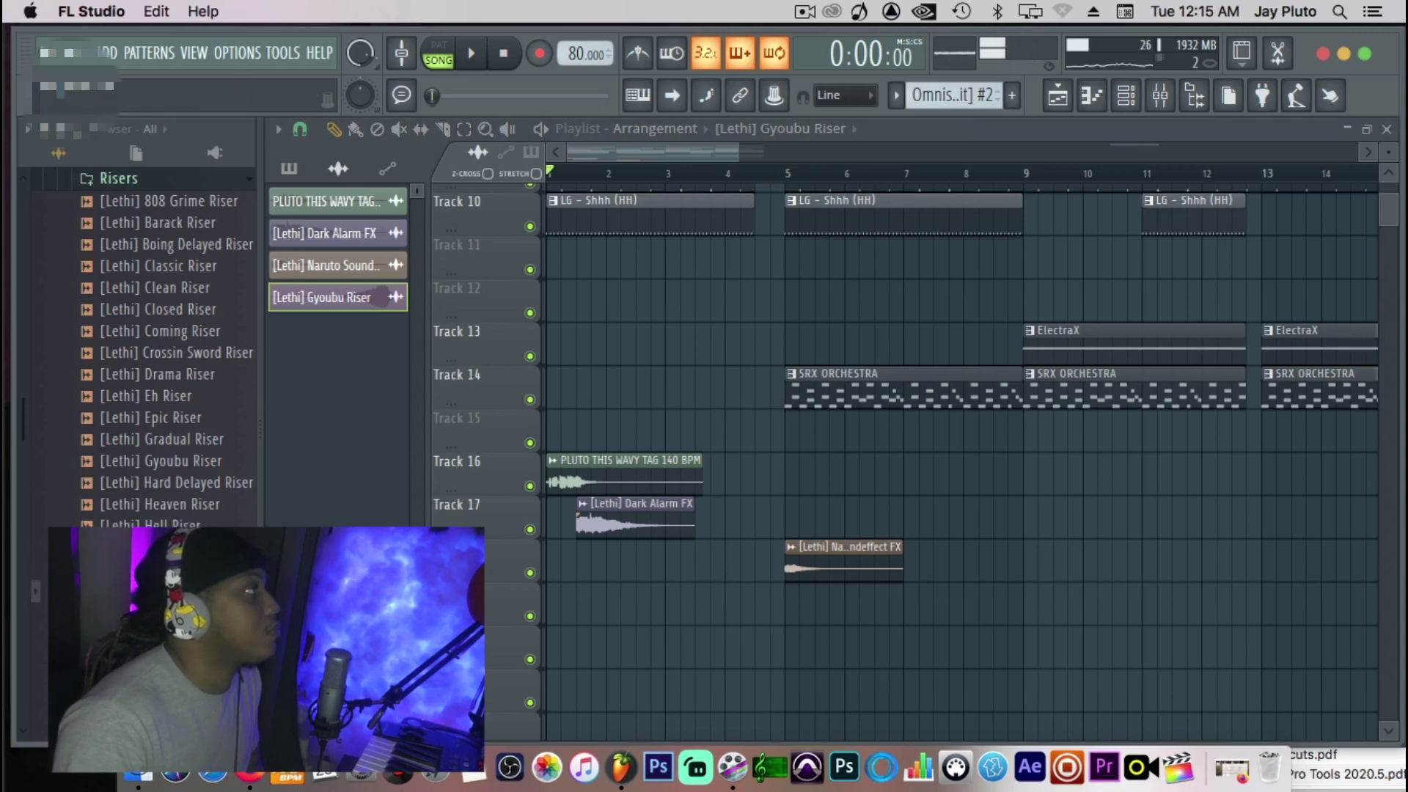
Place [Lethi] Racks Riser on Track 19 so it leads into bar 5, and set its stretch mode to Auto.
drag(294, 624, 836, 616)
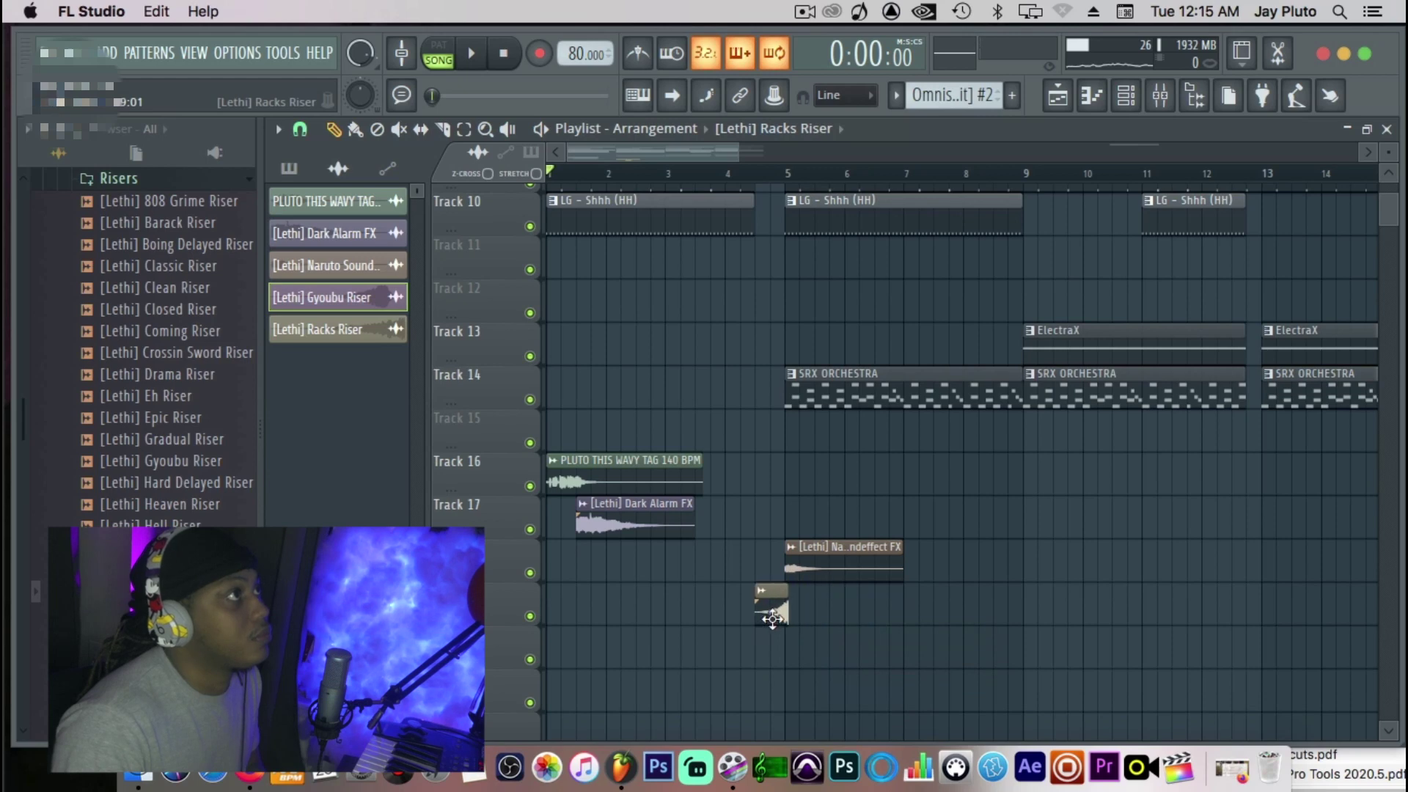
double_click(772, 617)
drag(651, 312, 414, 301)
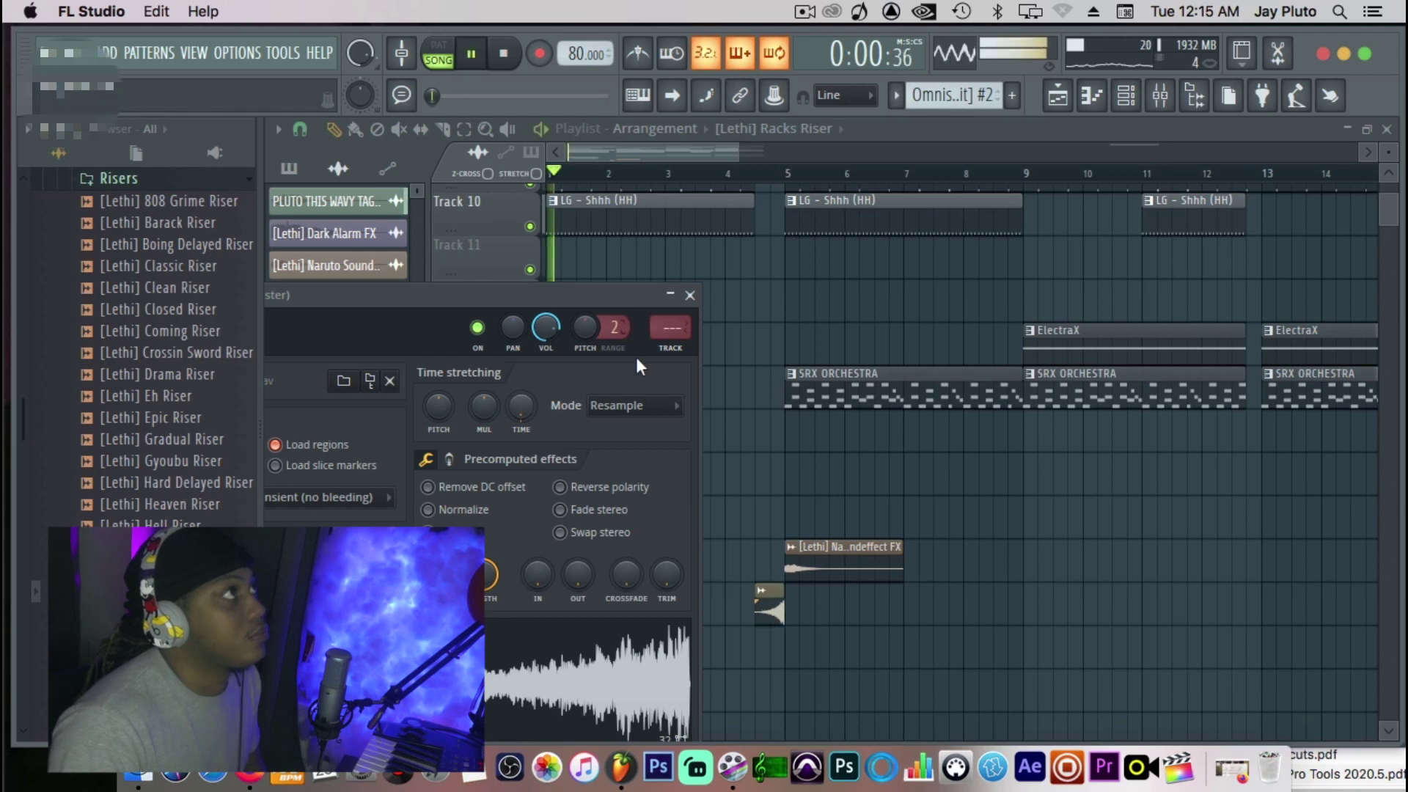
click(631, 405)
click(625, 597)
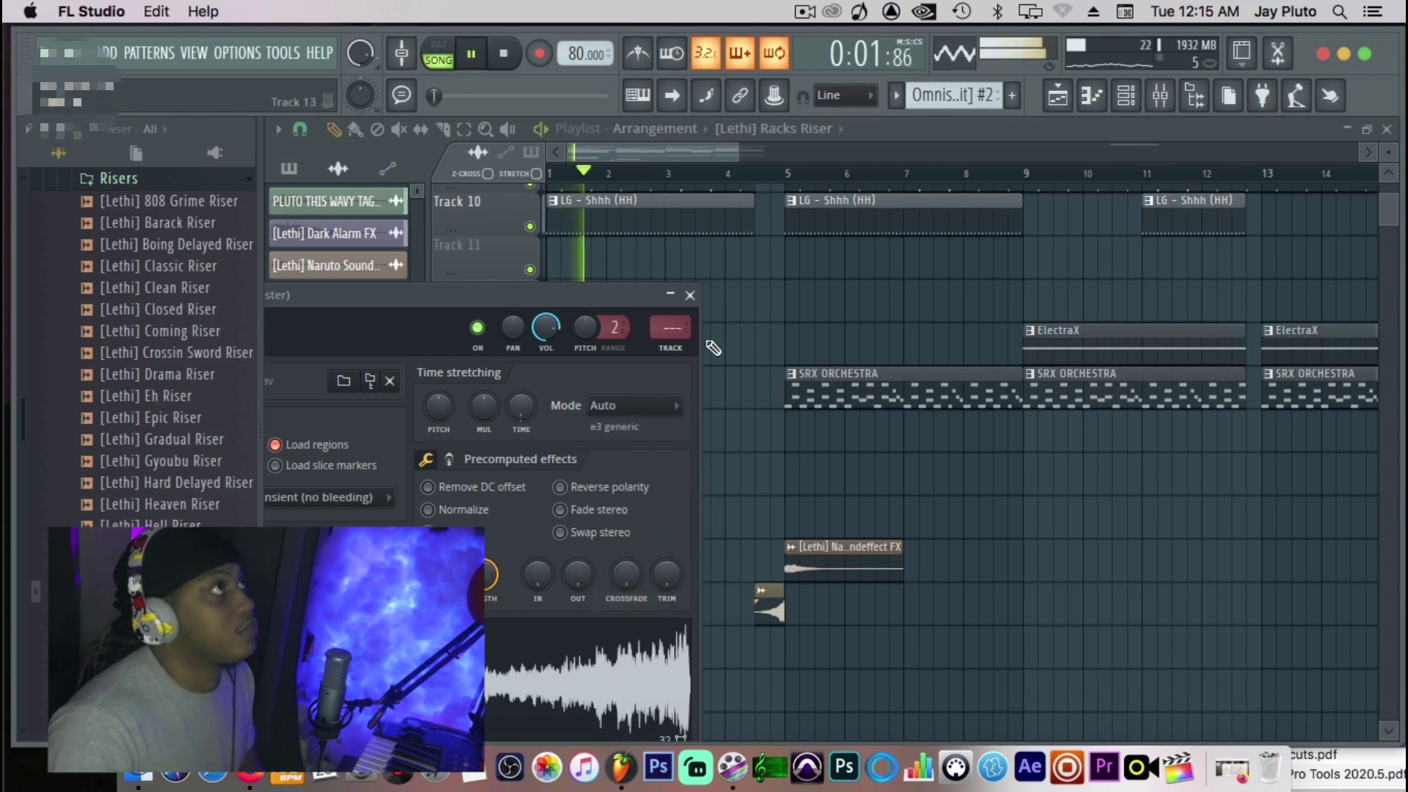
click(689, 295)
Audition the arrangement's opening with Track 5 muted, unmute the track, and restart playback.
scroll(792, 453, up, 3)
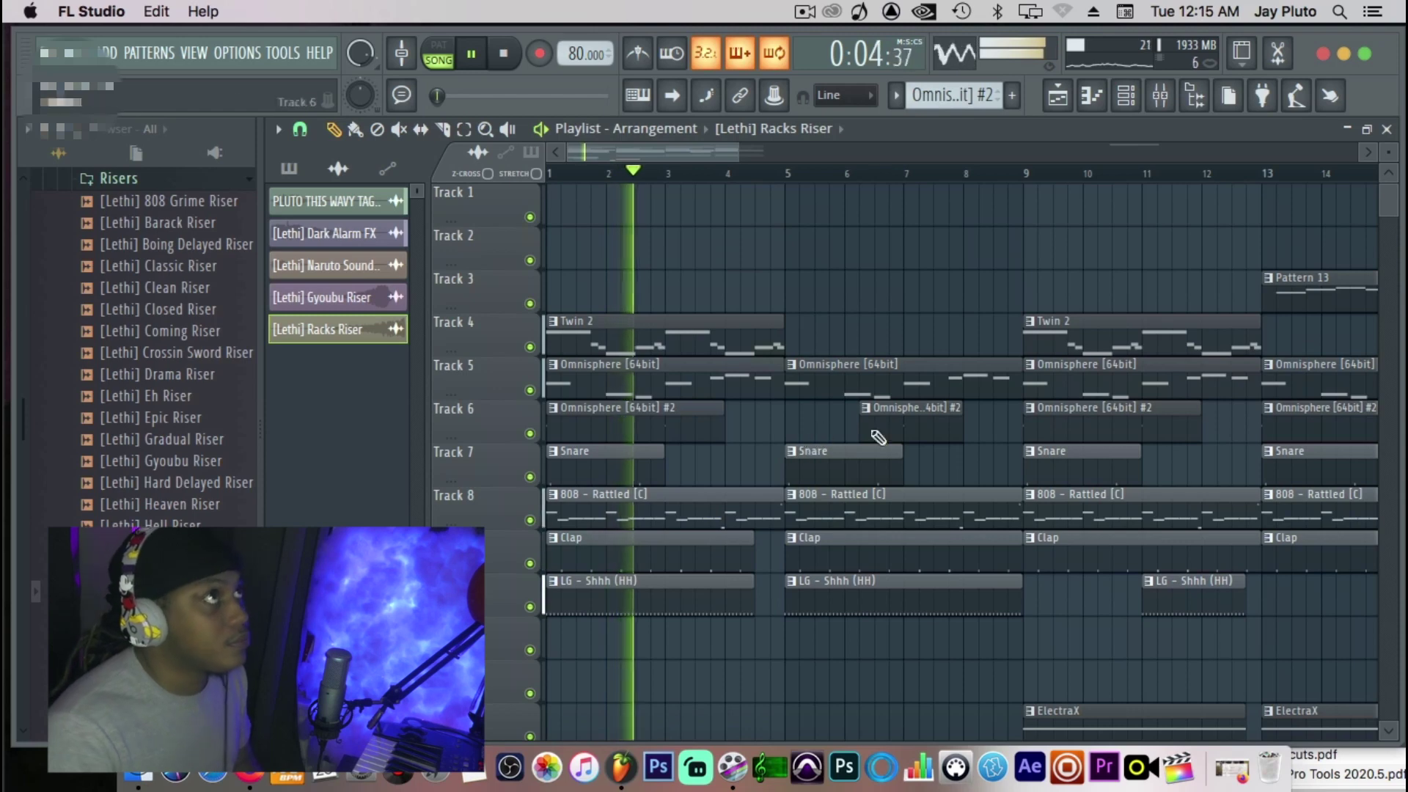
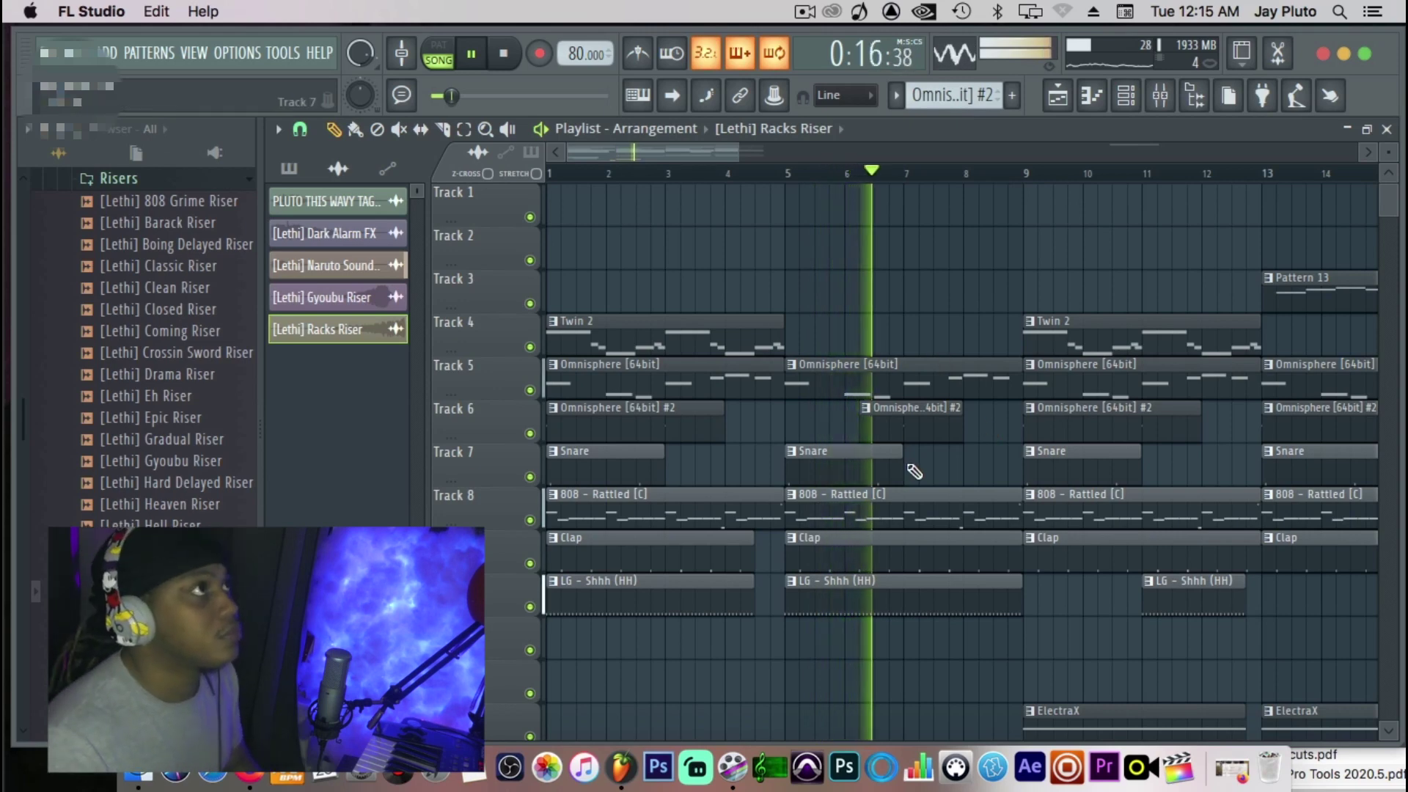
key(space)
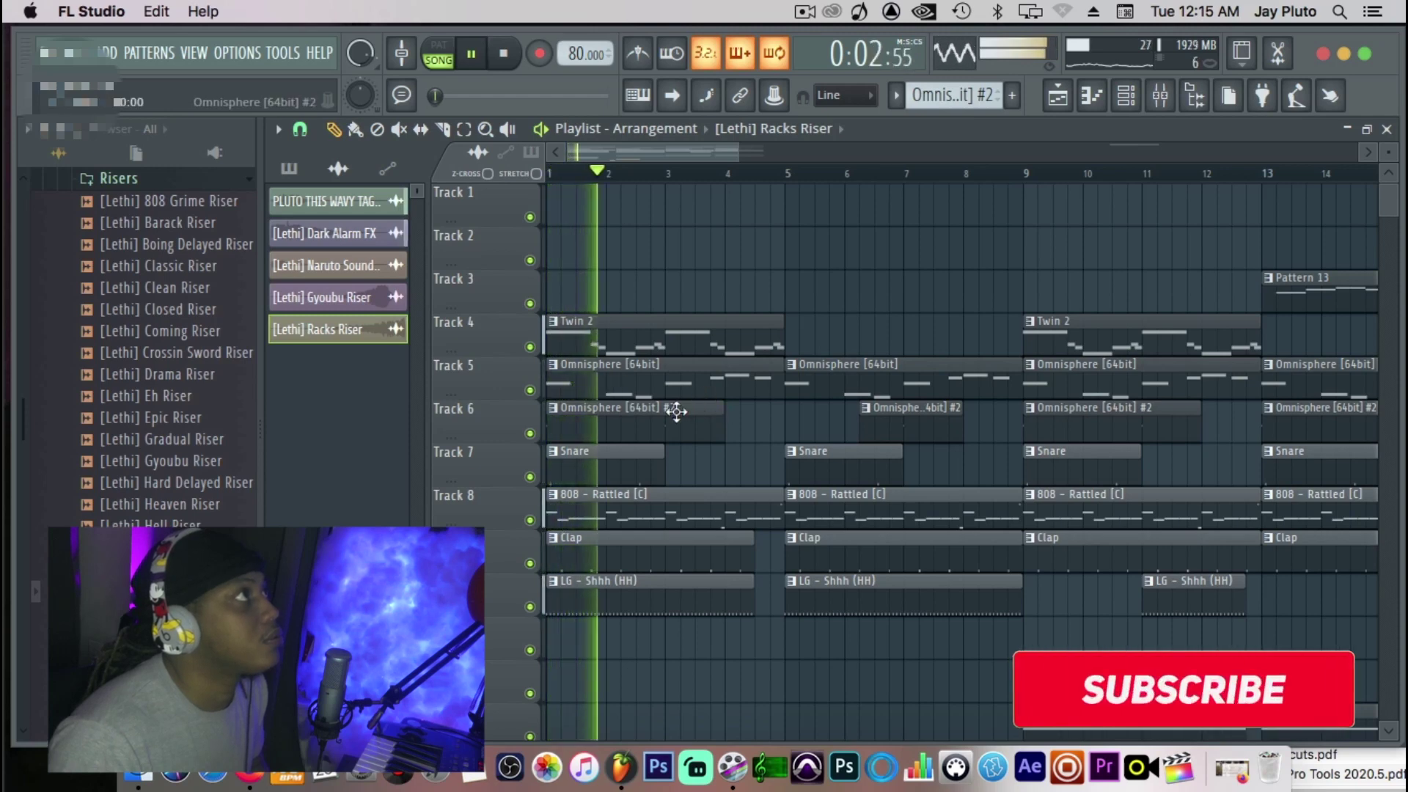
click(531, 390)
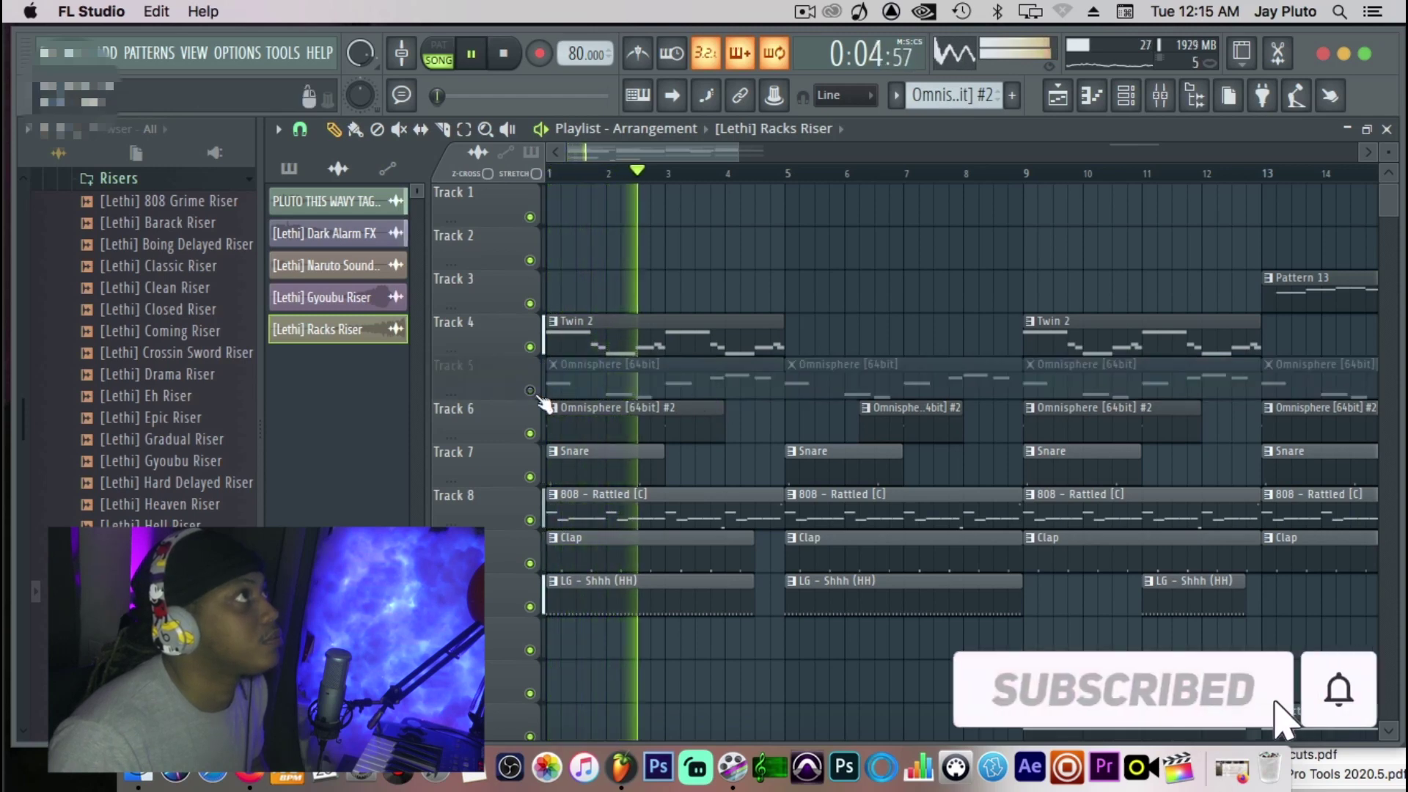
key(space)
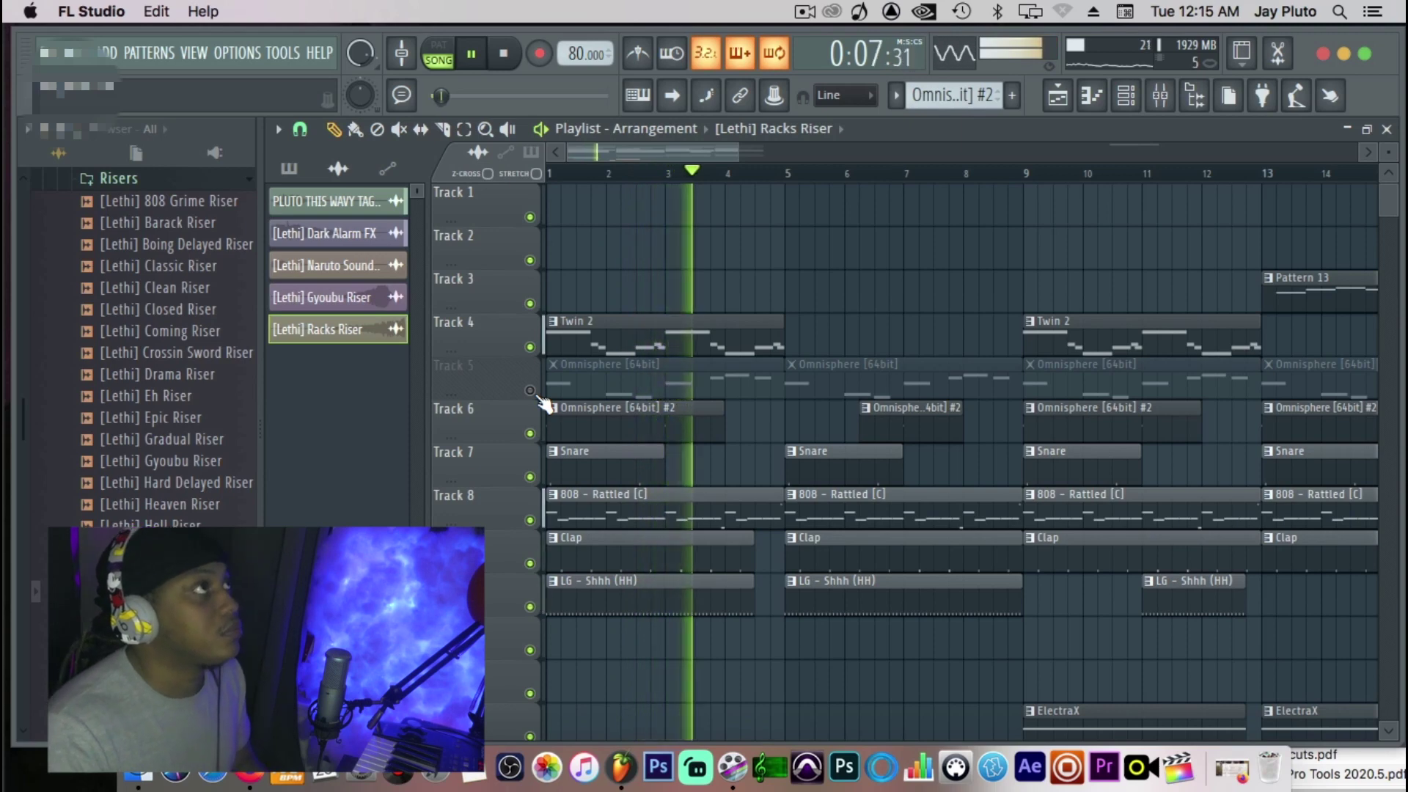
click(531, 390)
key(space)
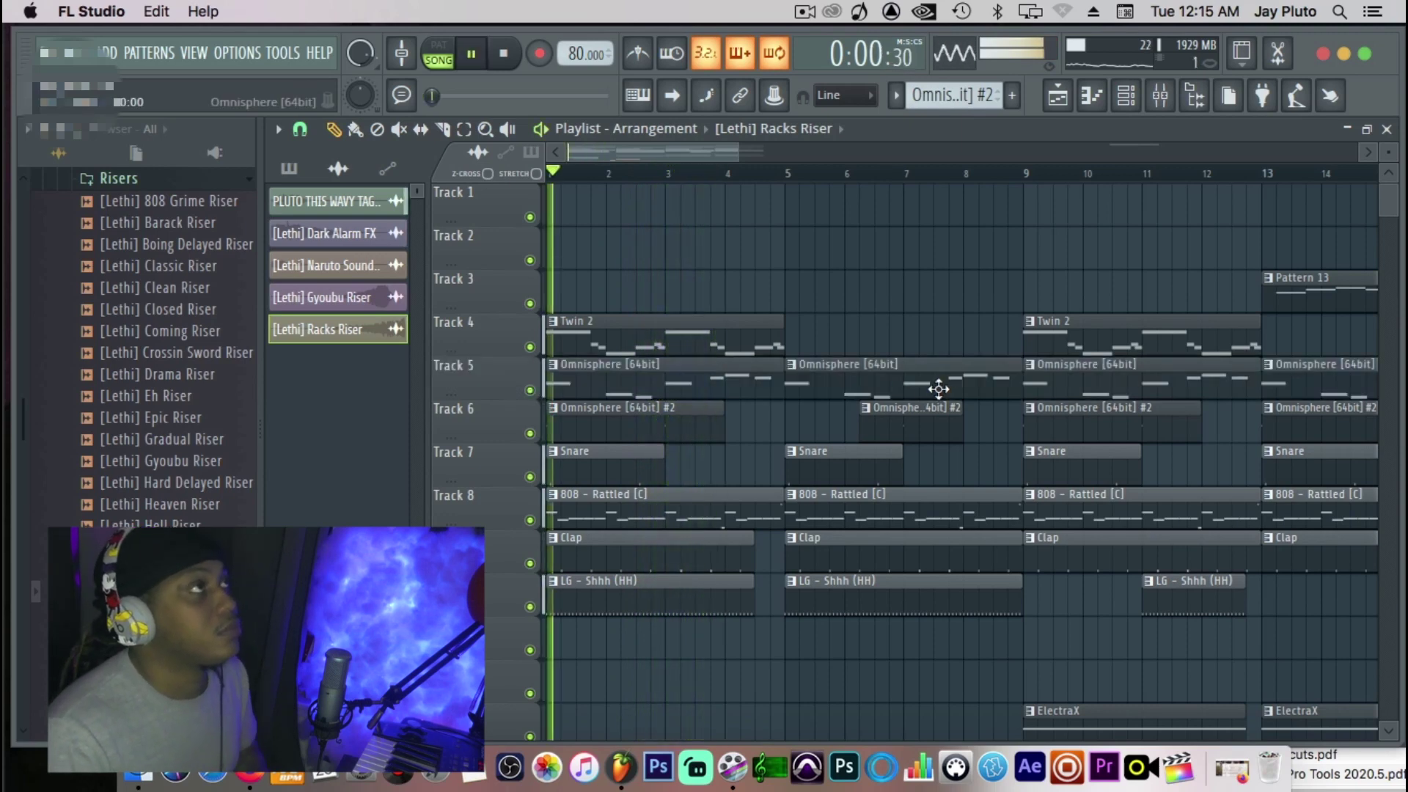
Delete the Omnisphere [64bit] clips at bars 5 and 9 on Track 5.
right_click(947, 383)
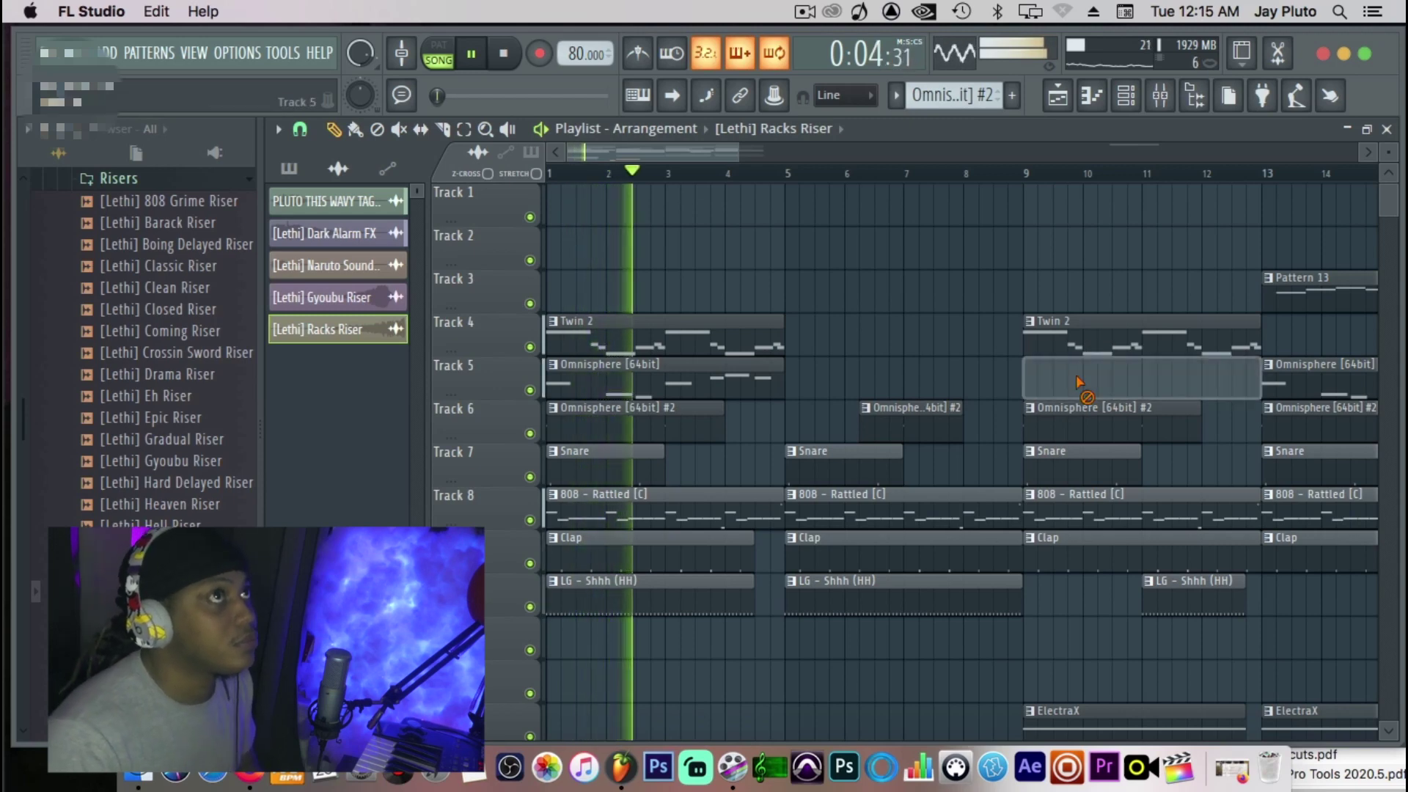
right_click(1073, 380)
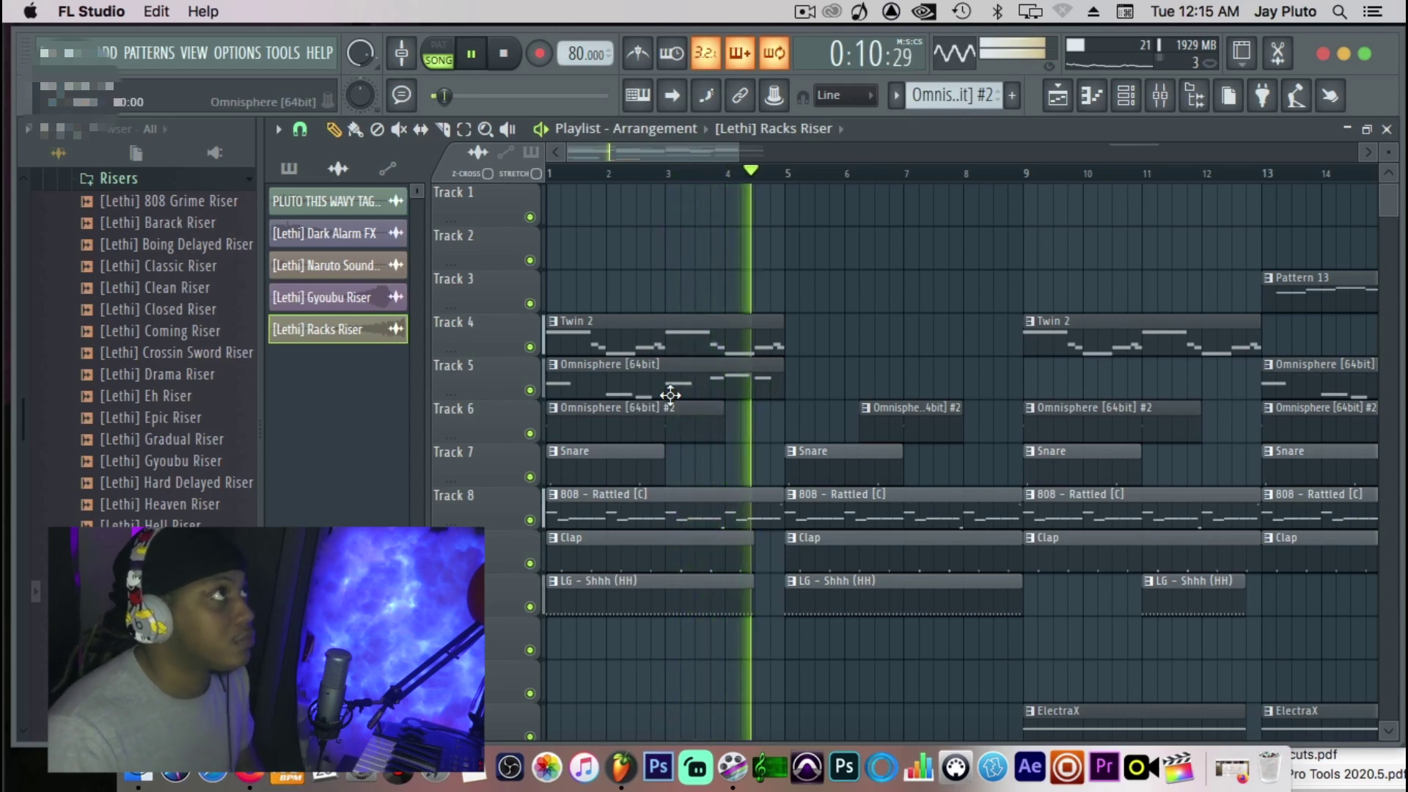
double_click(741, 381)
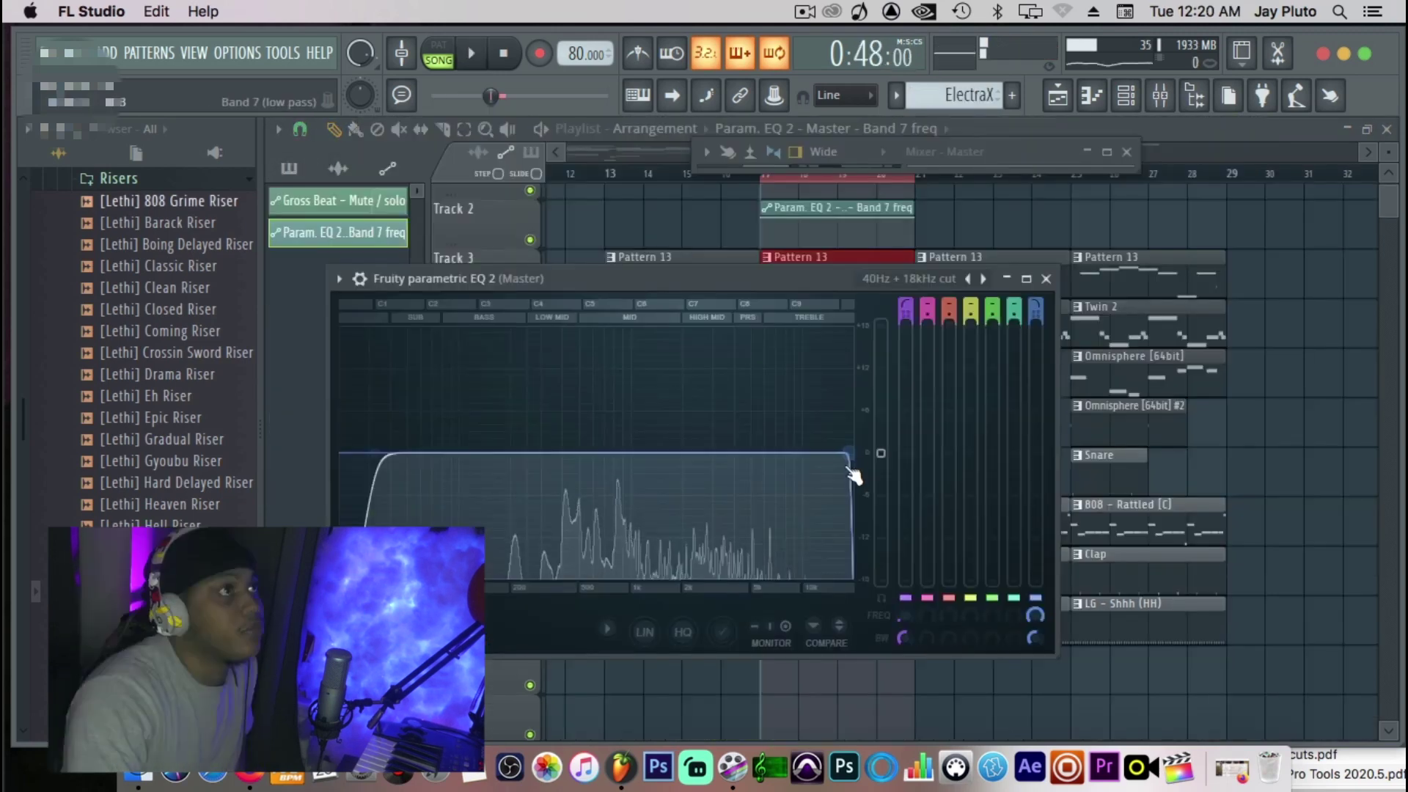
Replace the Master EQ's Band 7 frequency automation over bars 17 to 21 with a new automation clip that ramps upward.
right_click(1036, 618)
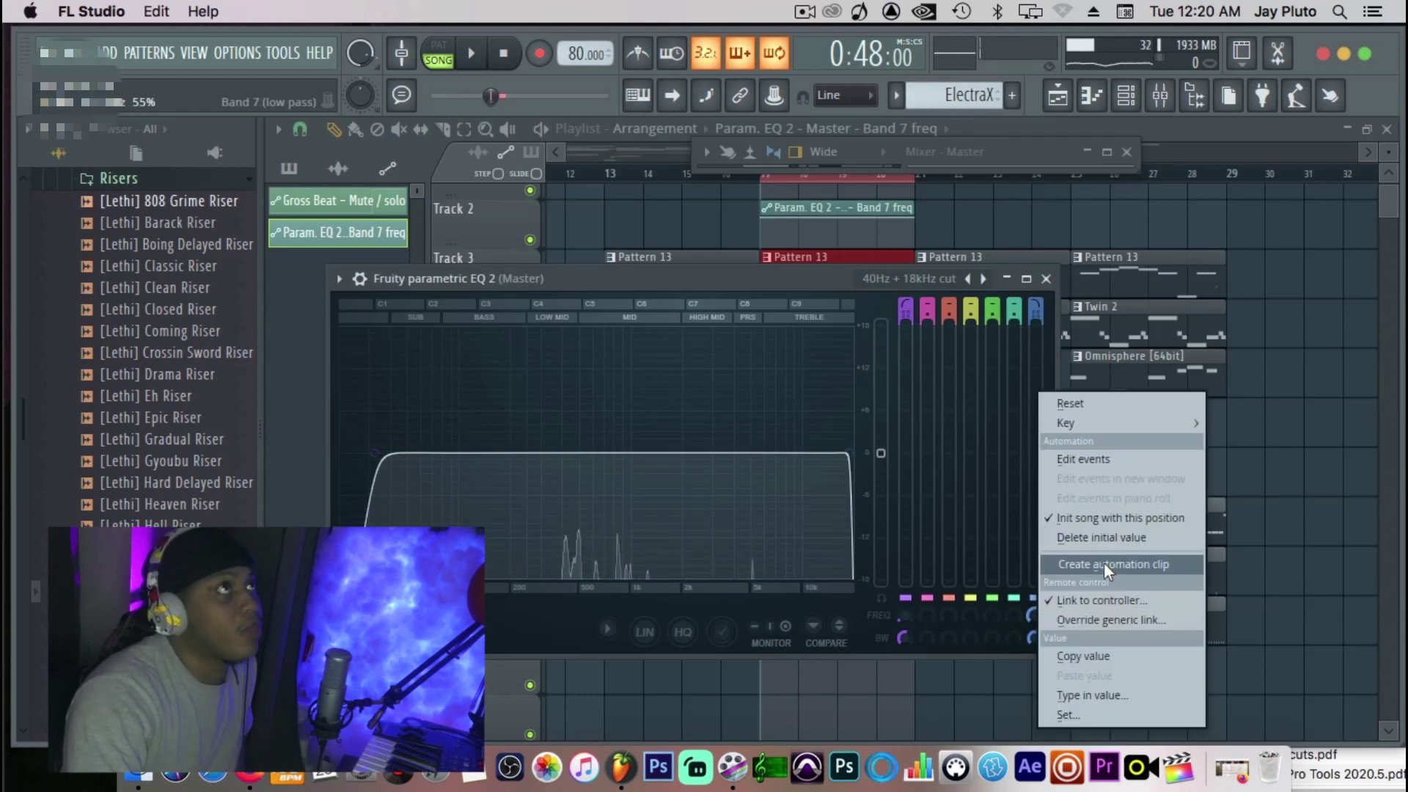
click(1103, 561)
click(1047, 279)
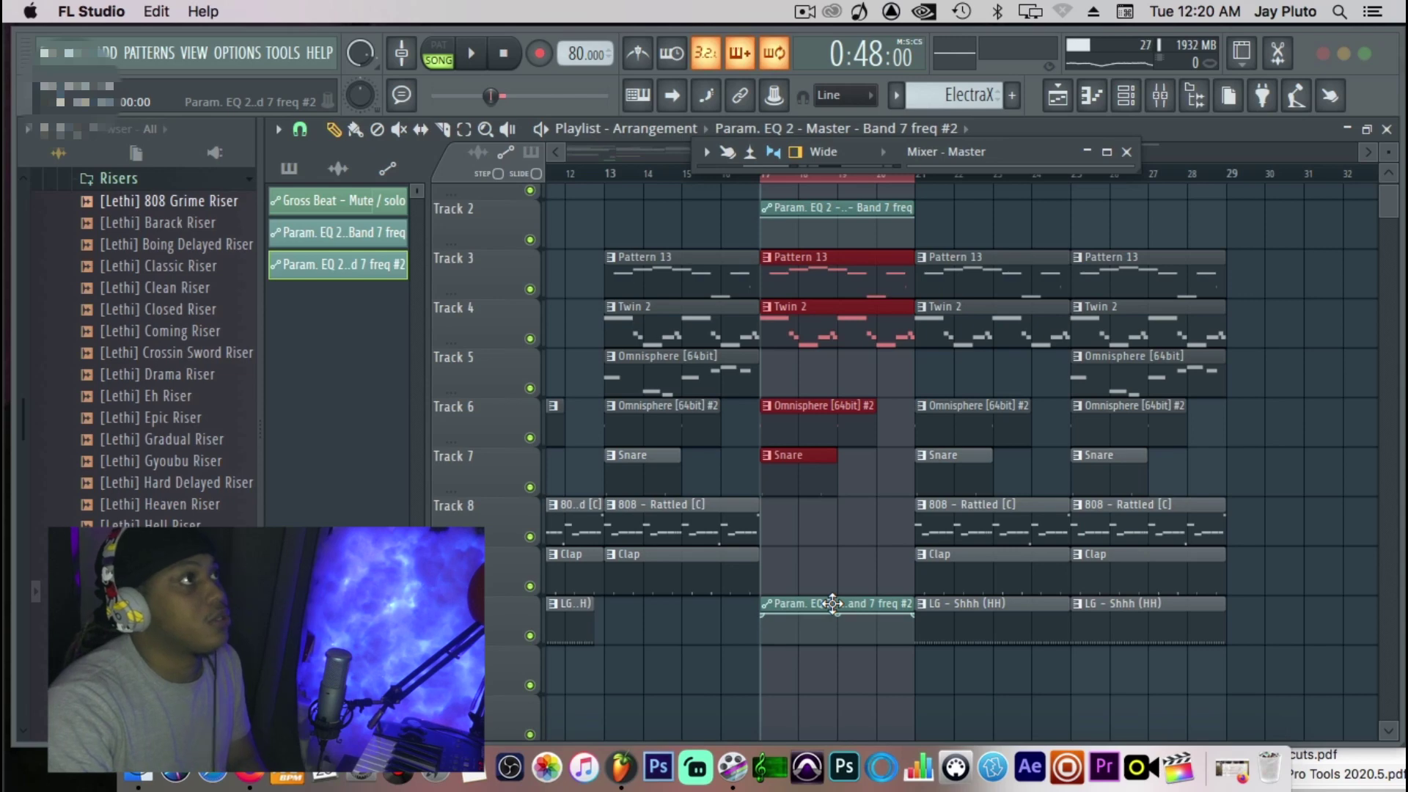
key(space)
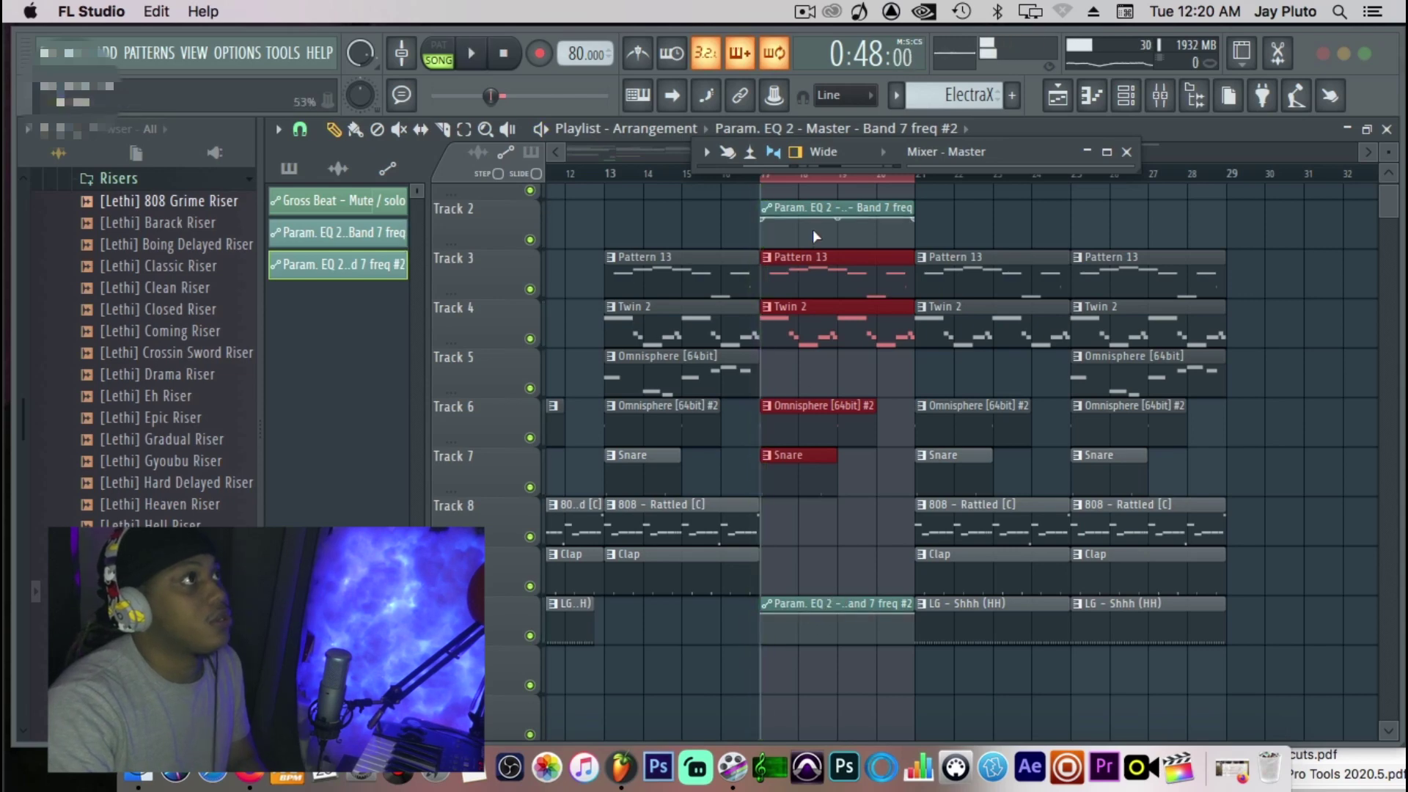
click(803, 615)
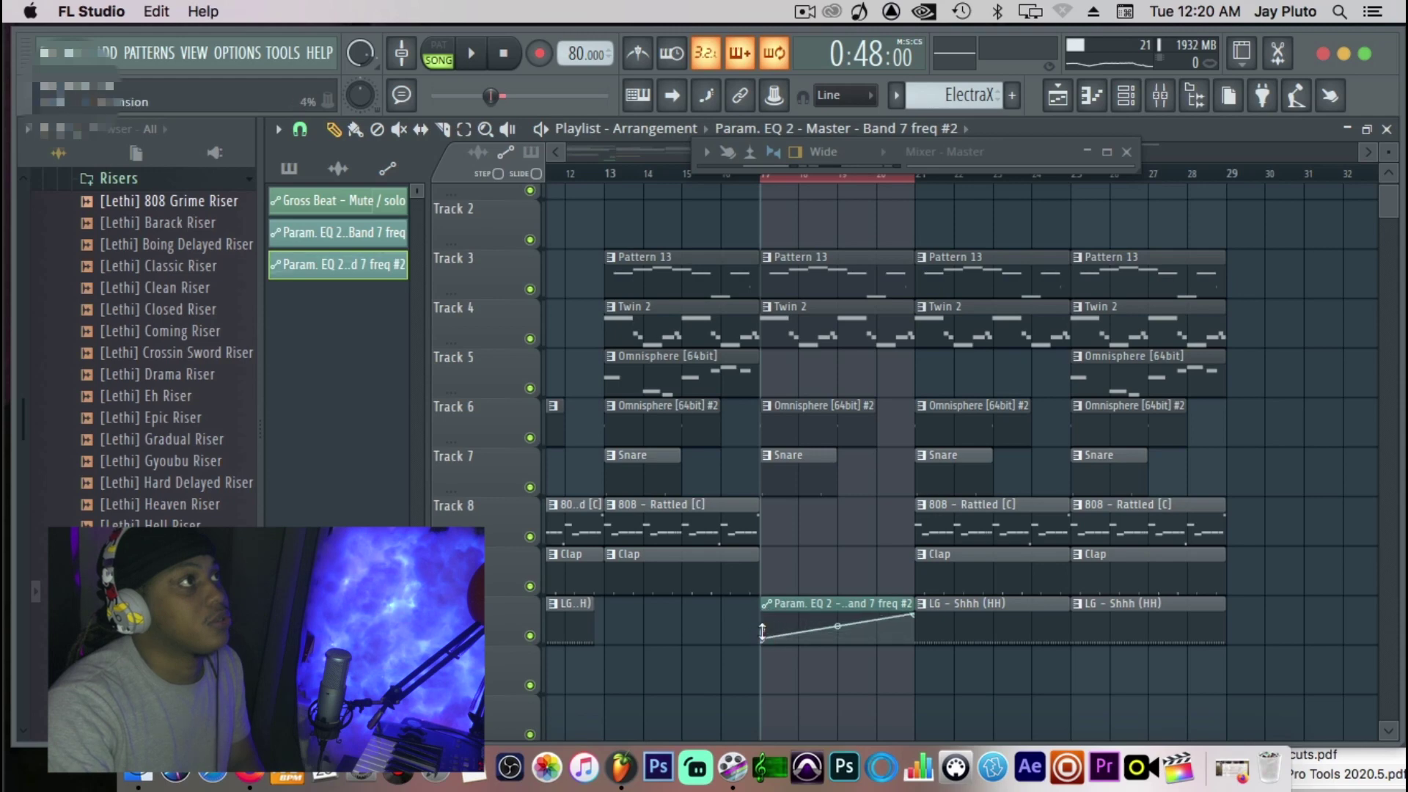
key(space)
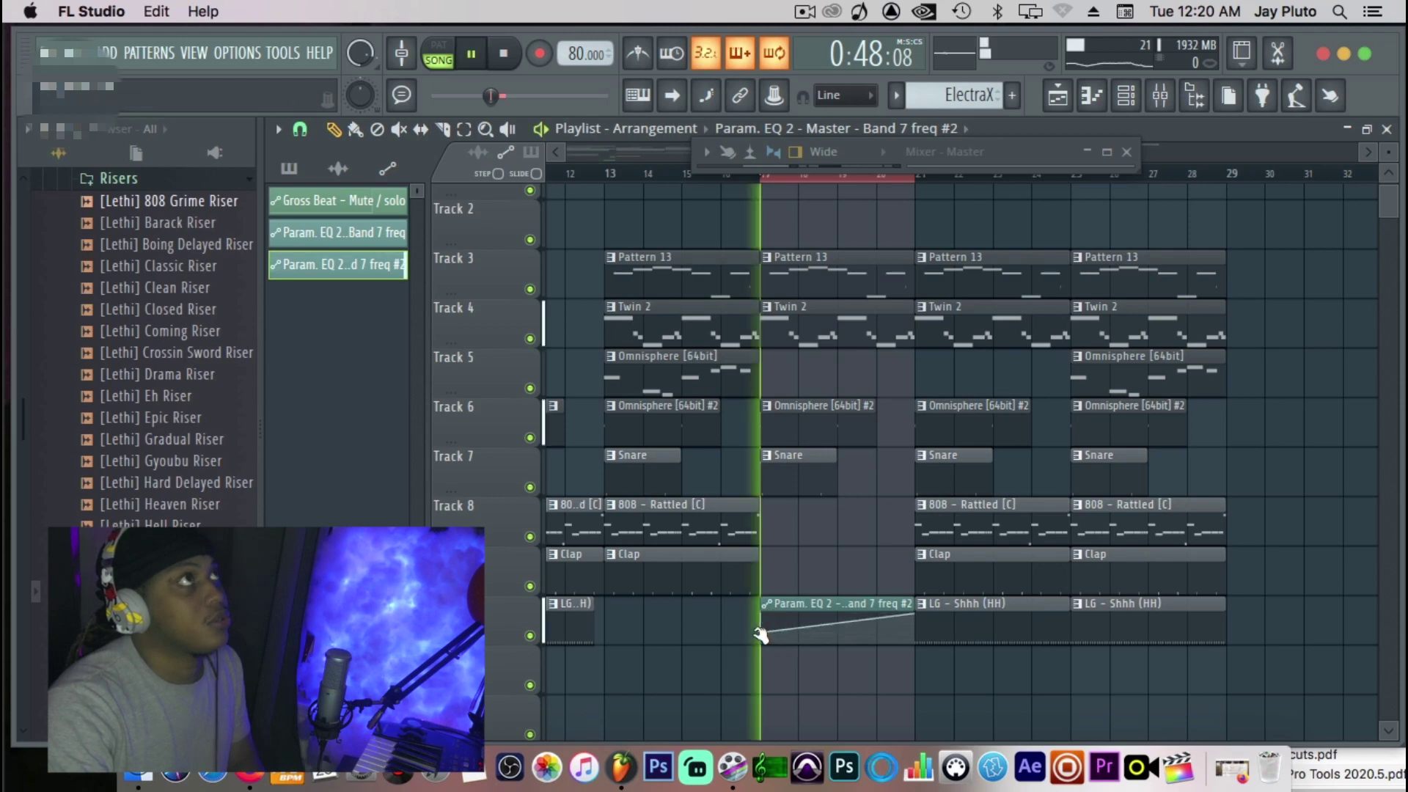
Listen from bar 16 and trim the end of the bar 13 Clap clip to slightly before bar 17.
click(723, 176)
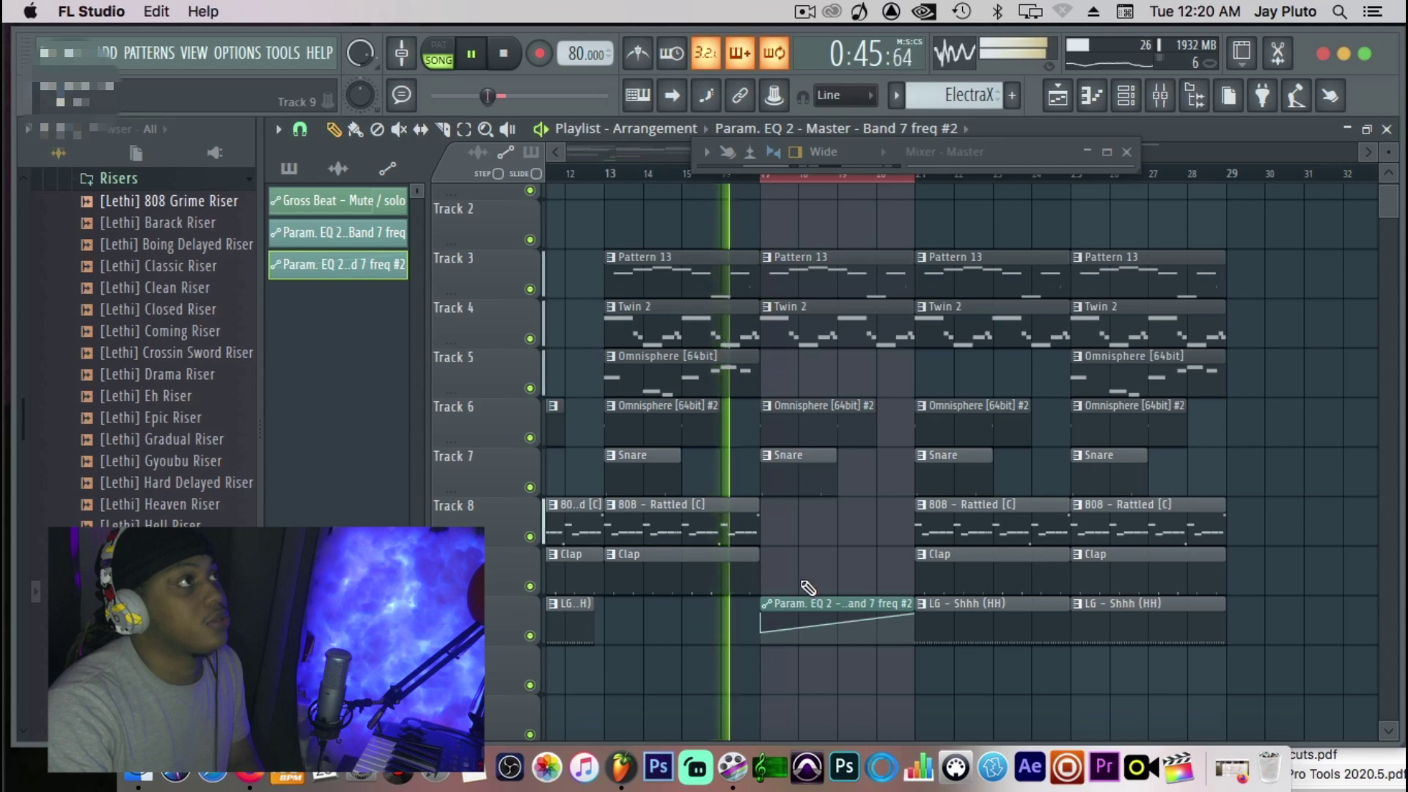
drag(758, 573, 746, 573)
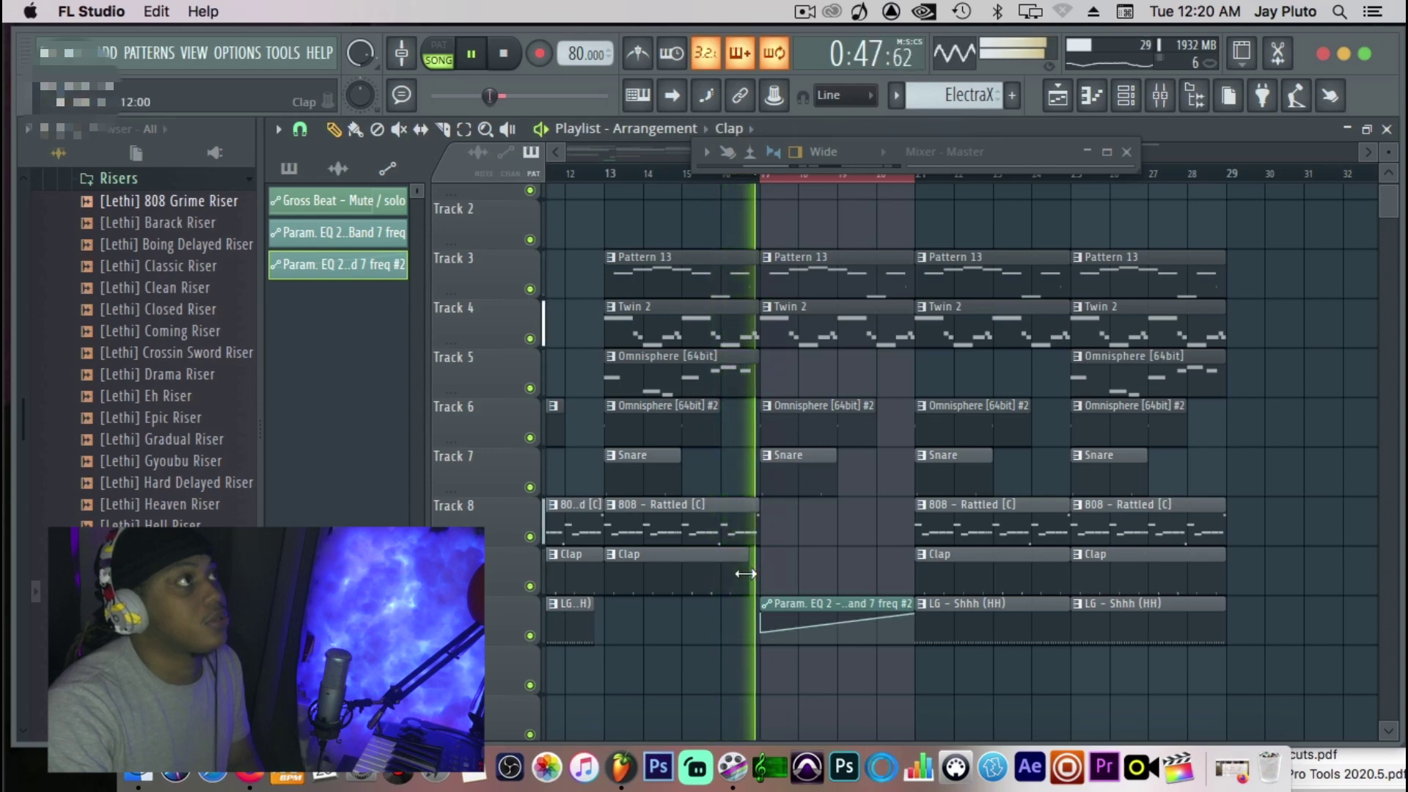
click(755, 536)
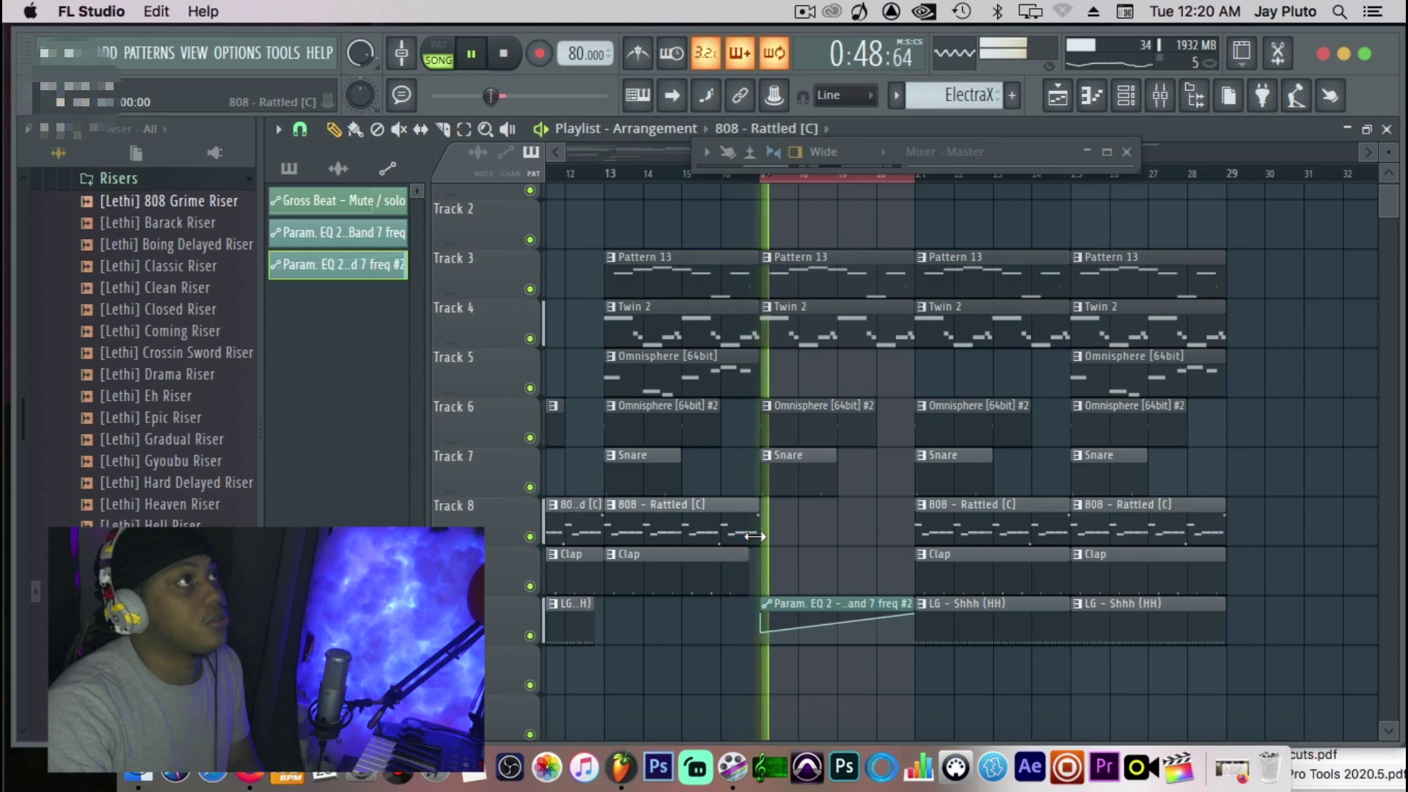
Examine the last notes of the 808 - Rattled [C] pattern and its channel's volume envelope.
double_click(726, 526)
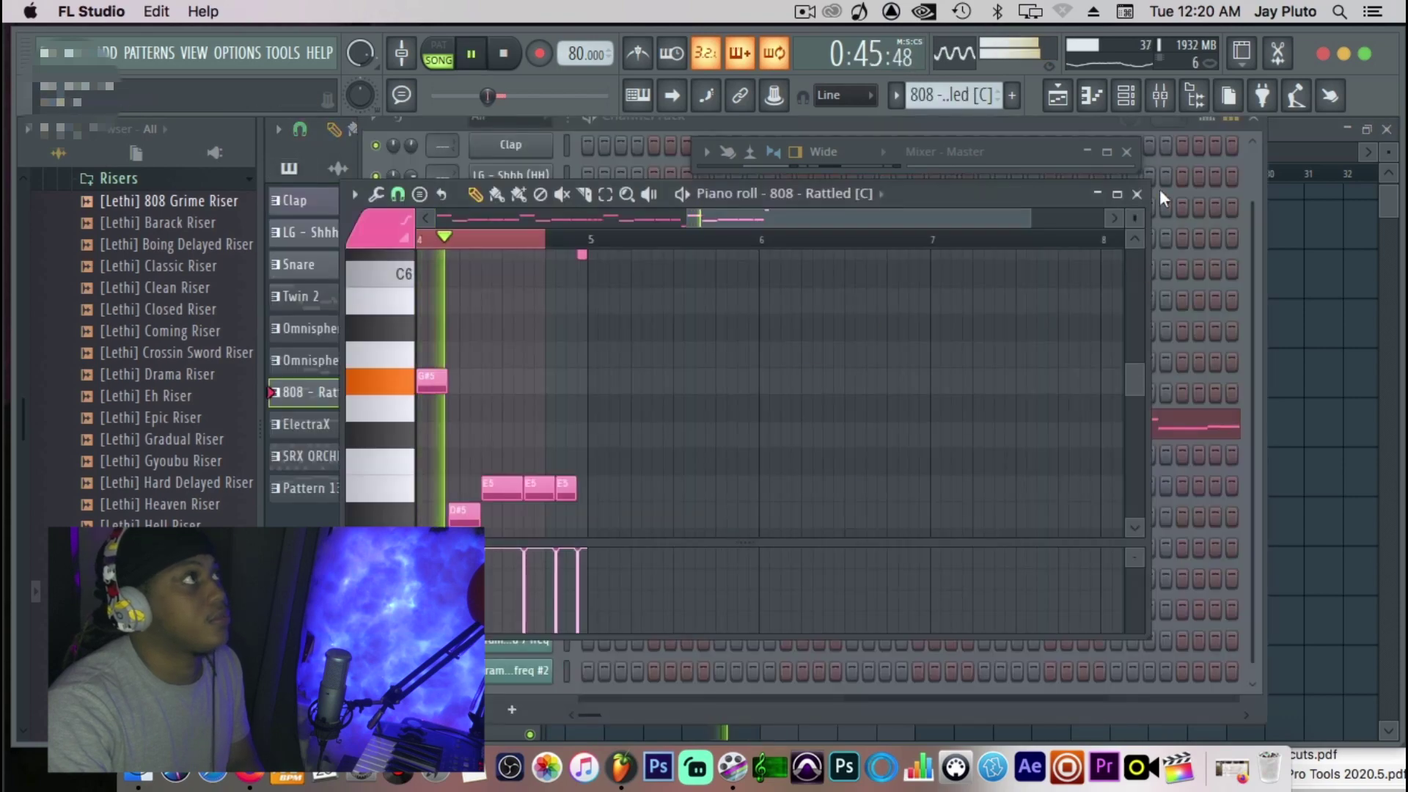
click(1137, 194)
click(518, 430)
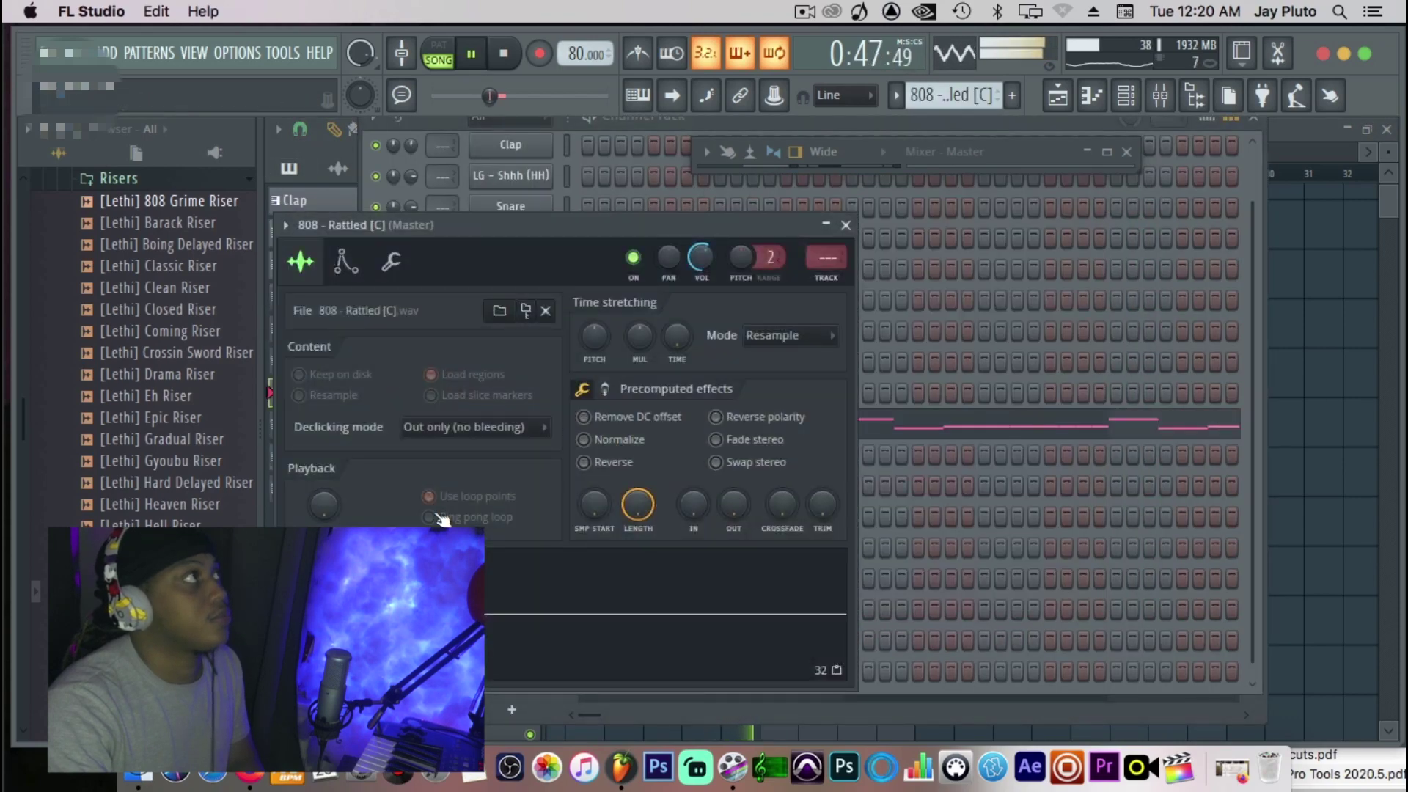
click(344, 263)
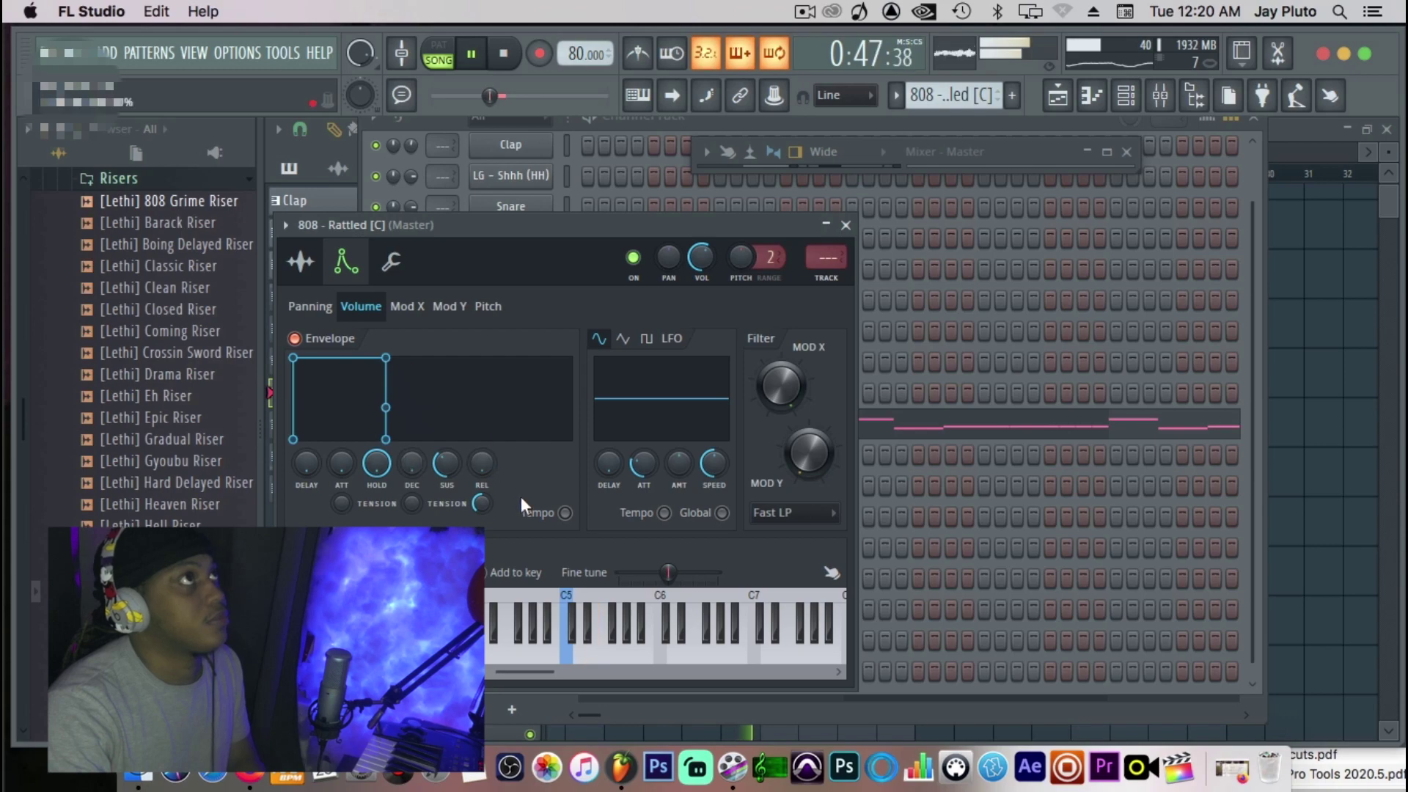
click(847, 225)
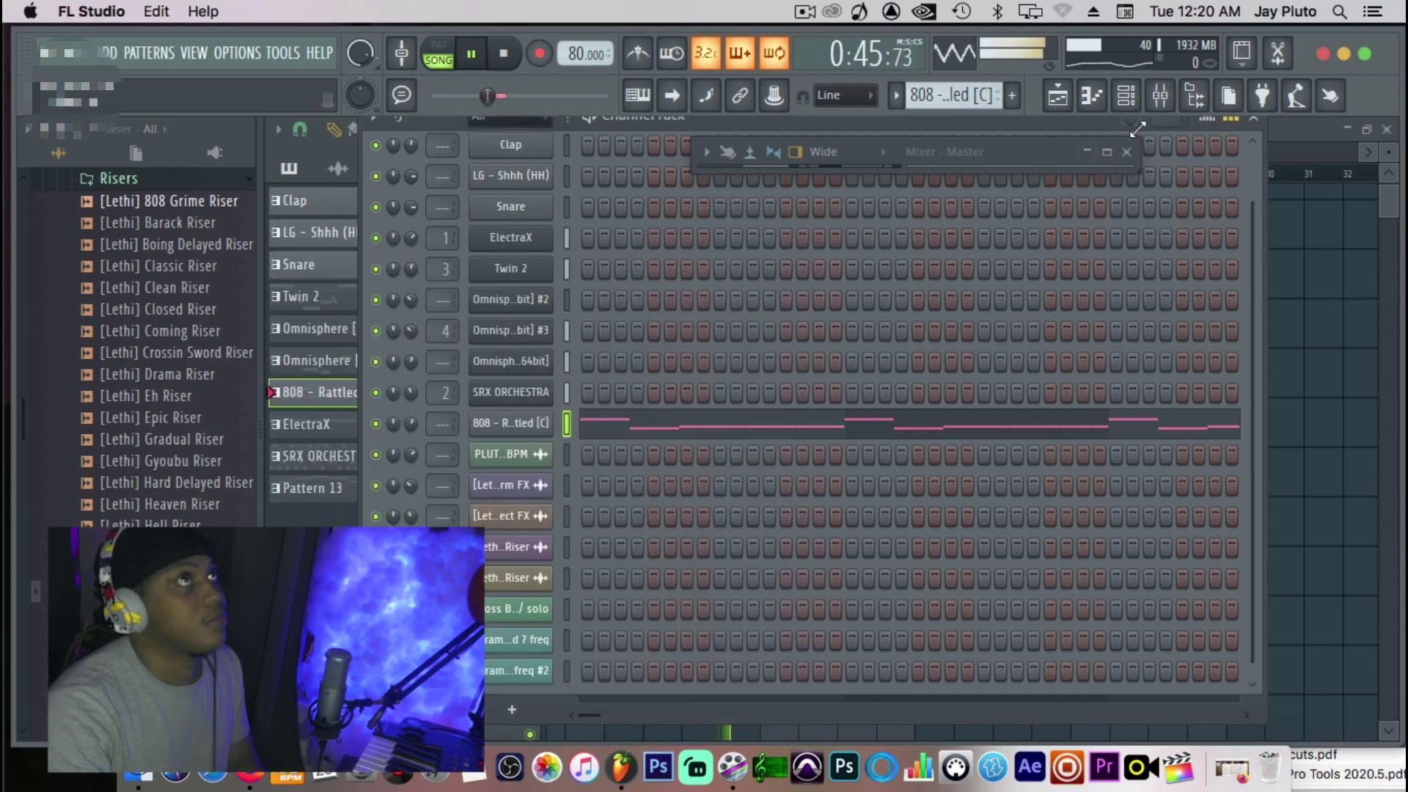
Replay the transition into bar 17 in the playlist and recheck the closing notes of the 808 - Rattled [C] pattern.
click(1106, 152)
click(1357, 35)
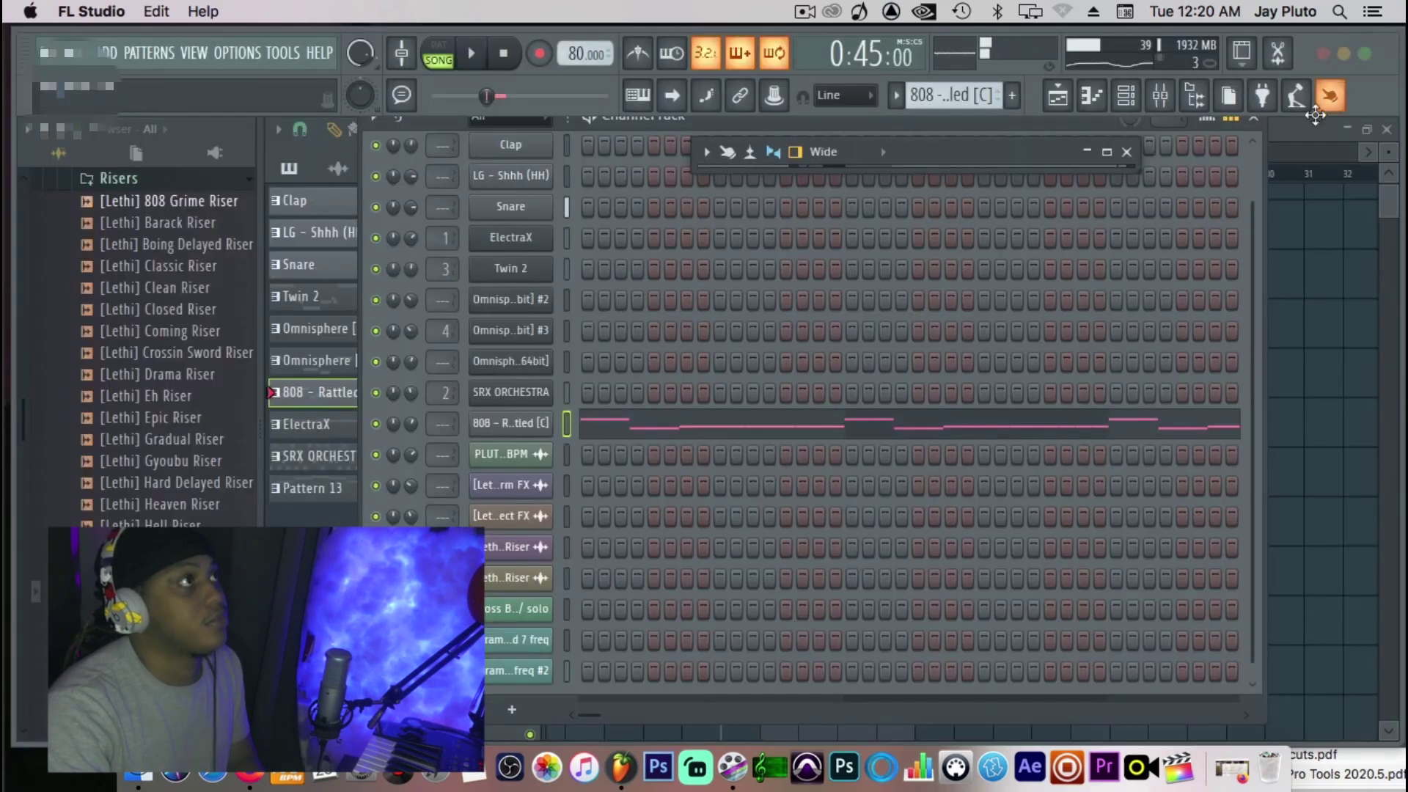
key(space)
click(1300, 131)
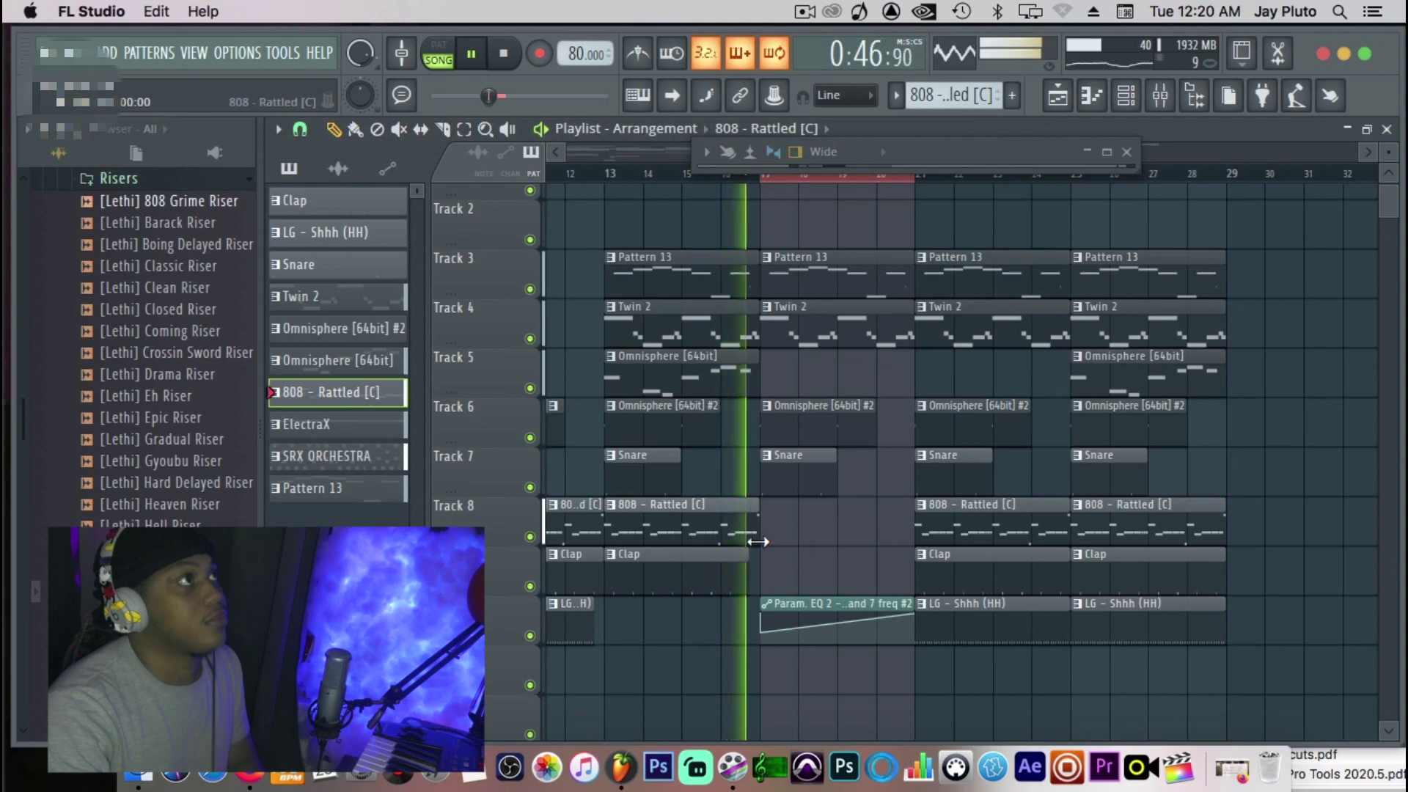
key(space)
double_click(741, 533)
key(space)
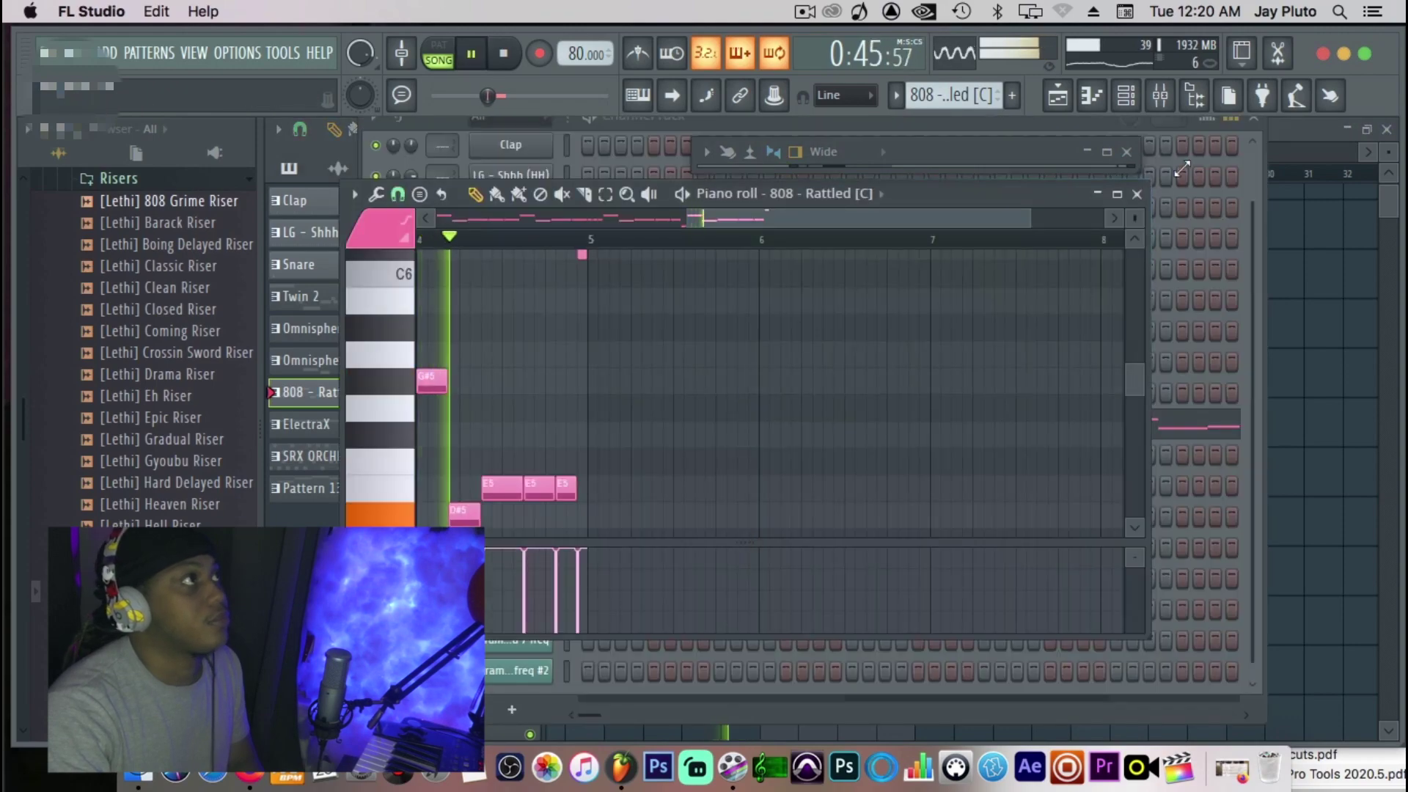
click(1300, 122)
key(space)
Make the bar 13 808 - Rattled [C] clip on Track 8 unique, and extend its last note to the pattern's bar 5 at a lower pitch.
right_click(609, 505)
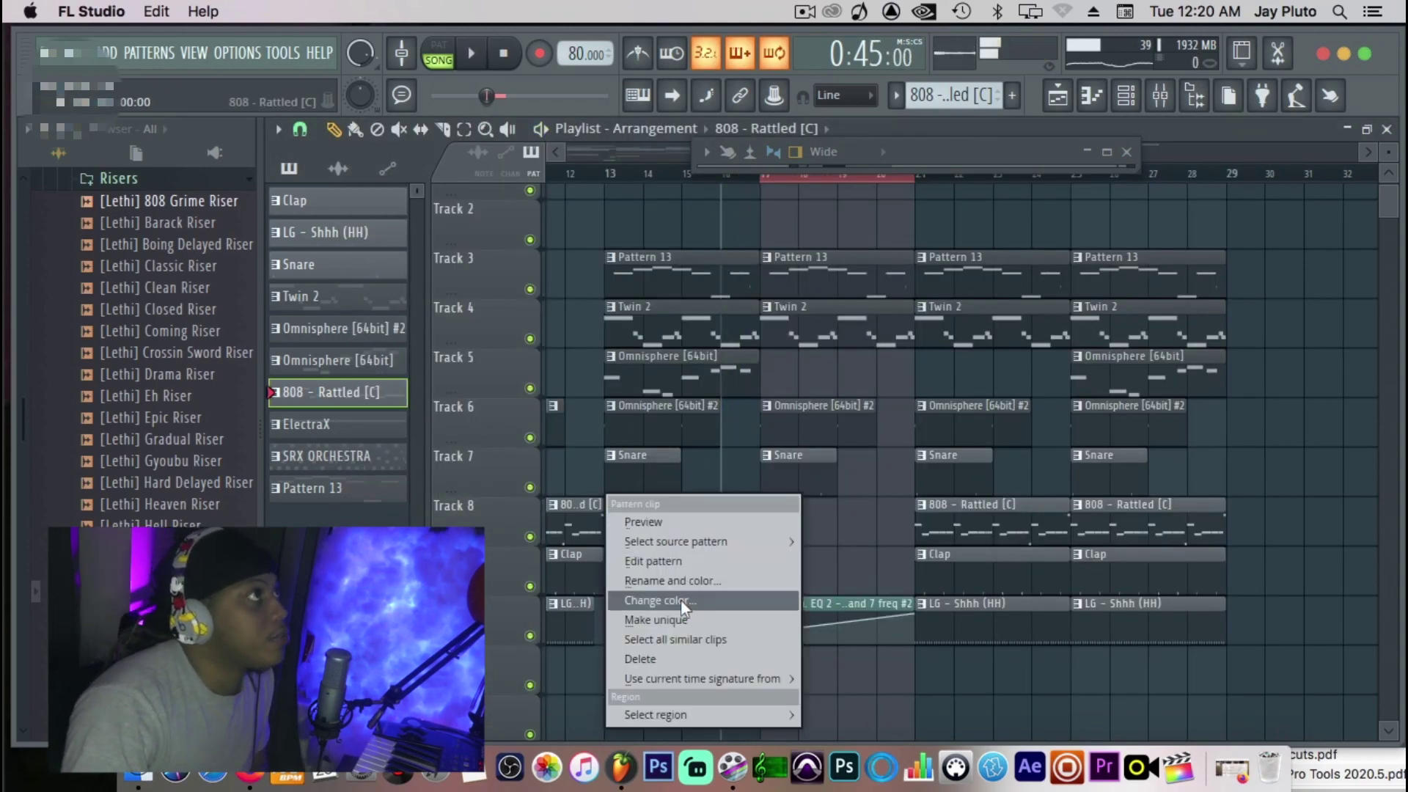
click(656, 620)
double_click(660, 513)
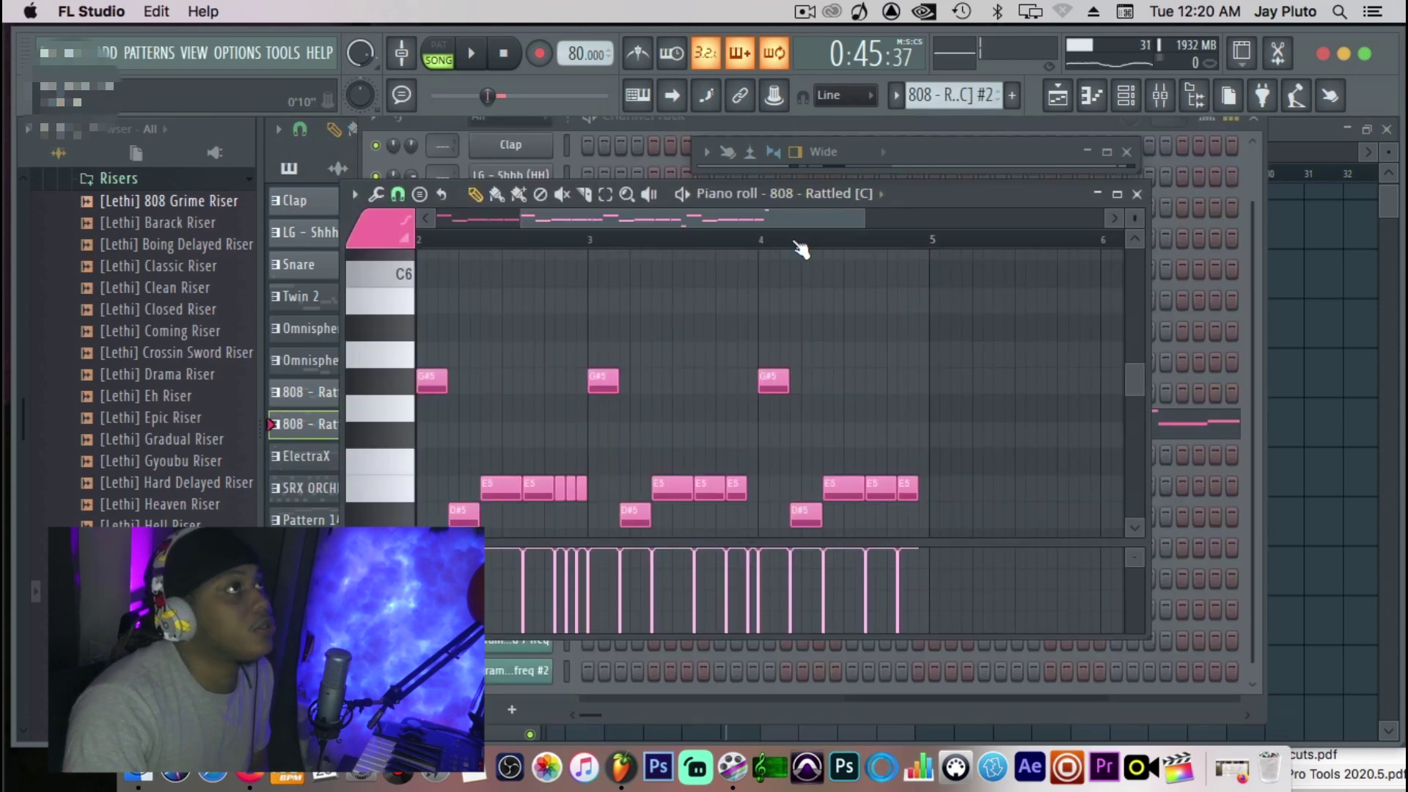
key(space)
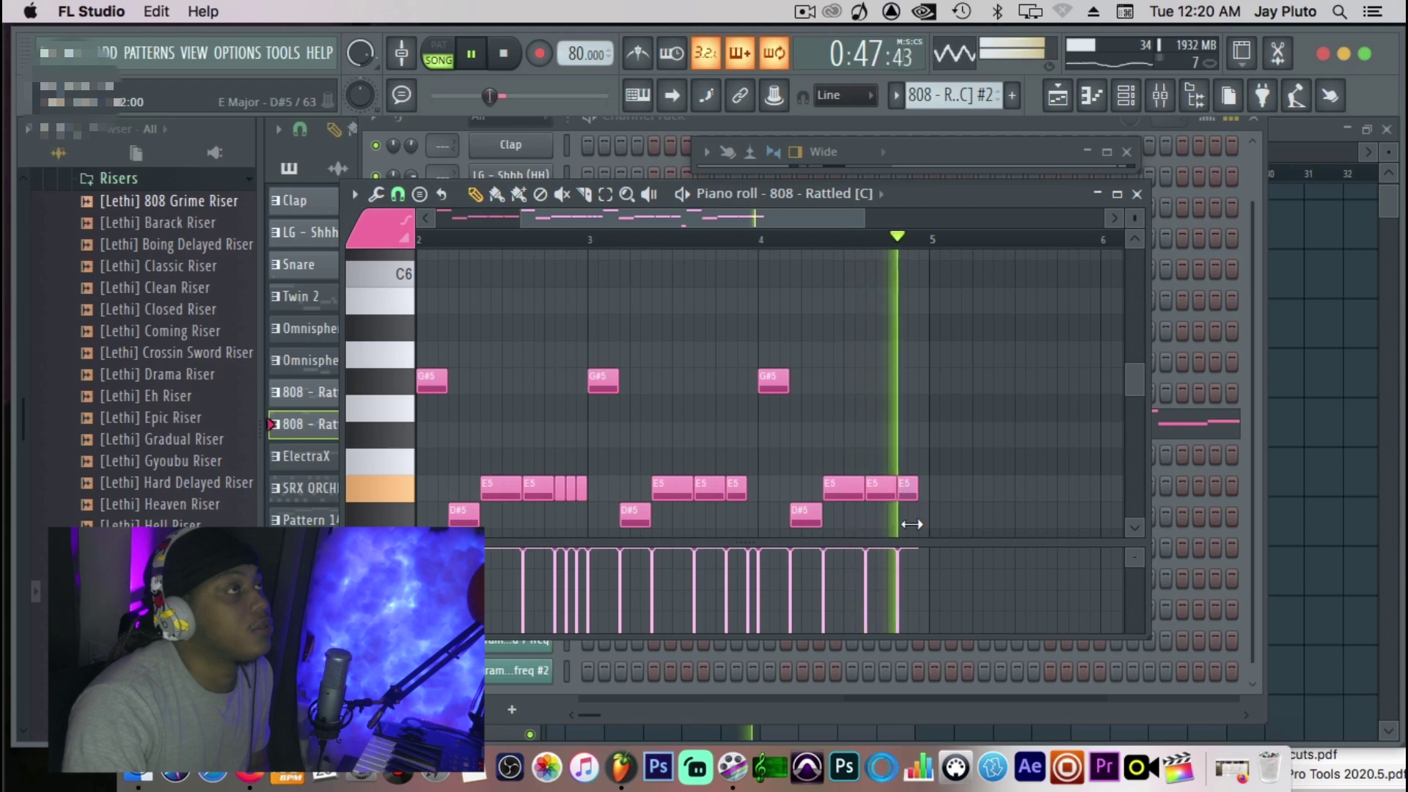
mouse_move(905, 490)
mouse_down()
mouse_move(905, 524)
mouse_move(929, 517)
mouse_move(925, 486)
mouse_move(902, 487)
mouse_move(913, 482)
mouse_up()
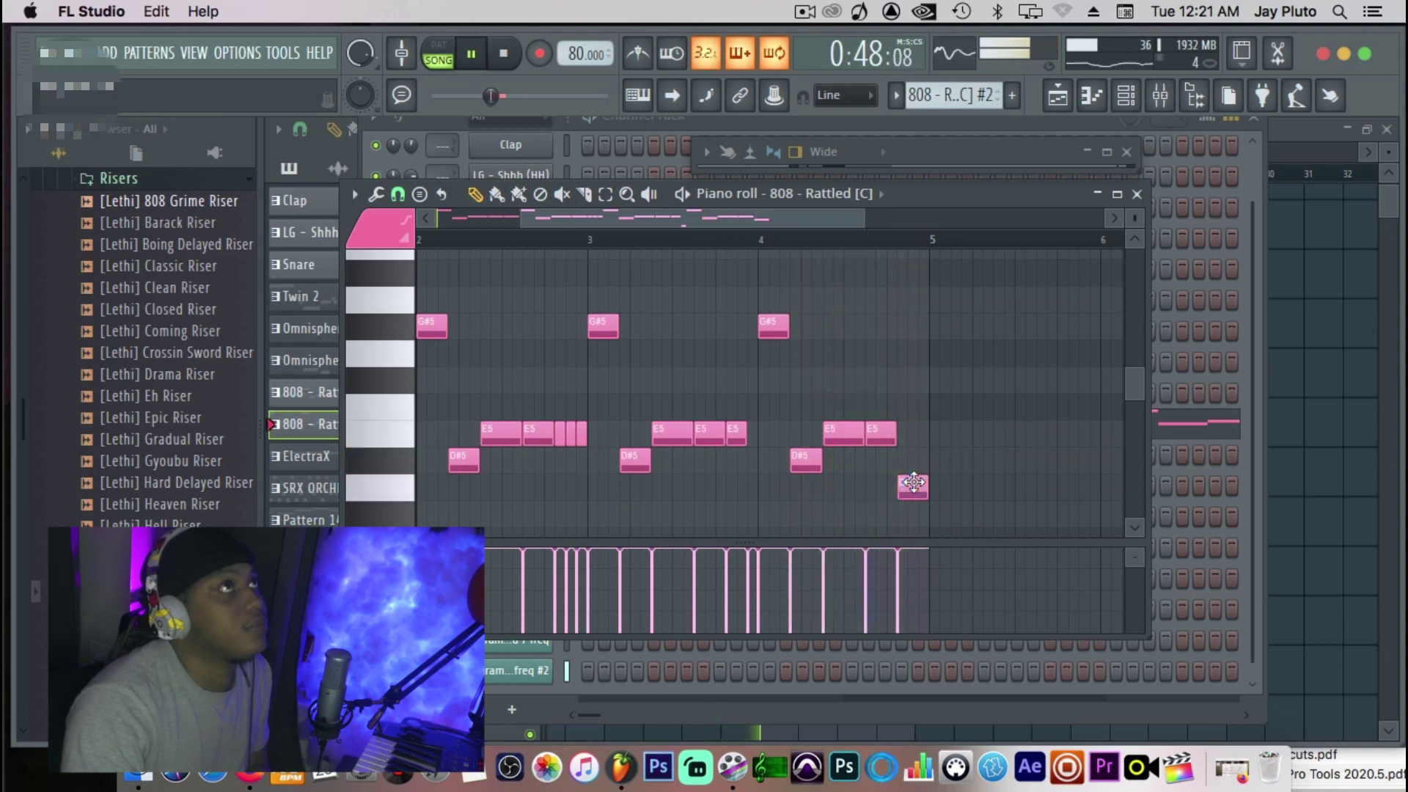
click(1295, 130)
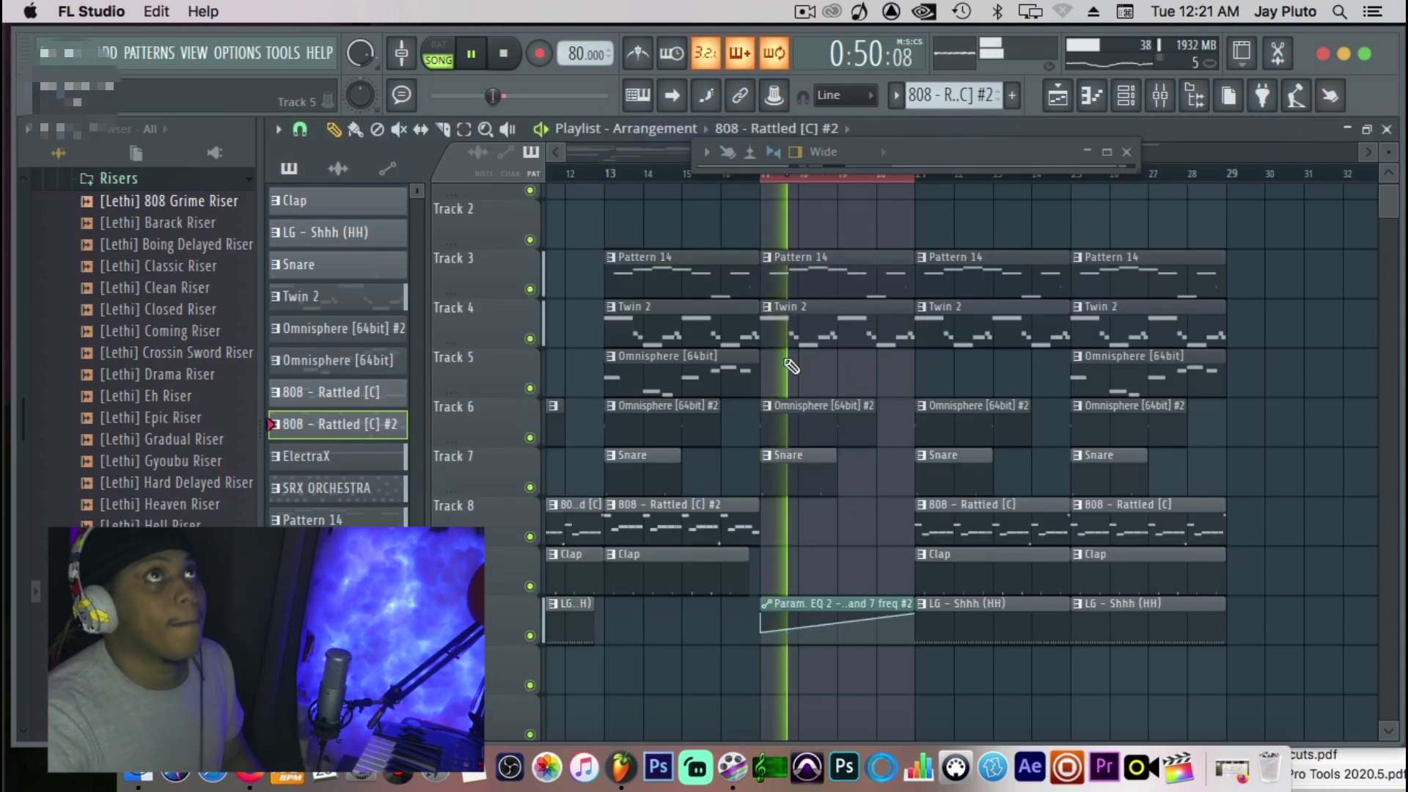
Replay the transition from bar 16 into bar 17 to check the edited 808 clip against the full arrangement.
drag(1387, 152, 1387, 134)
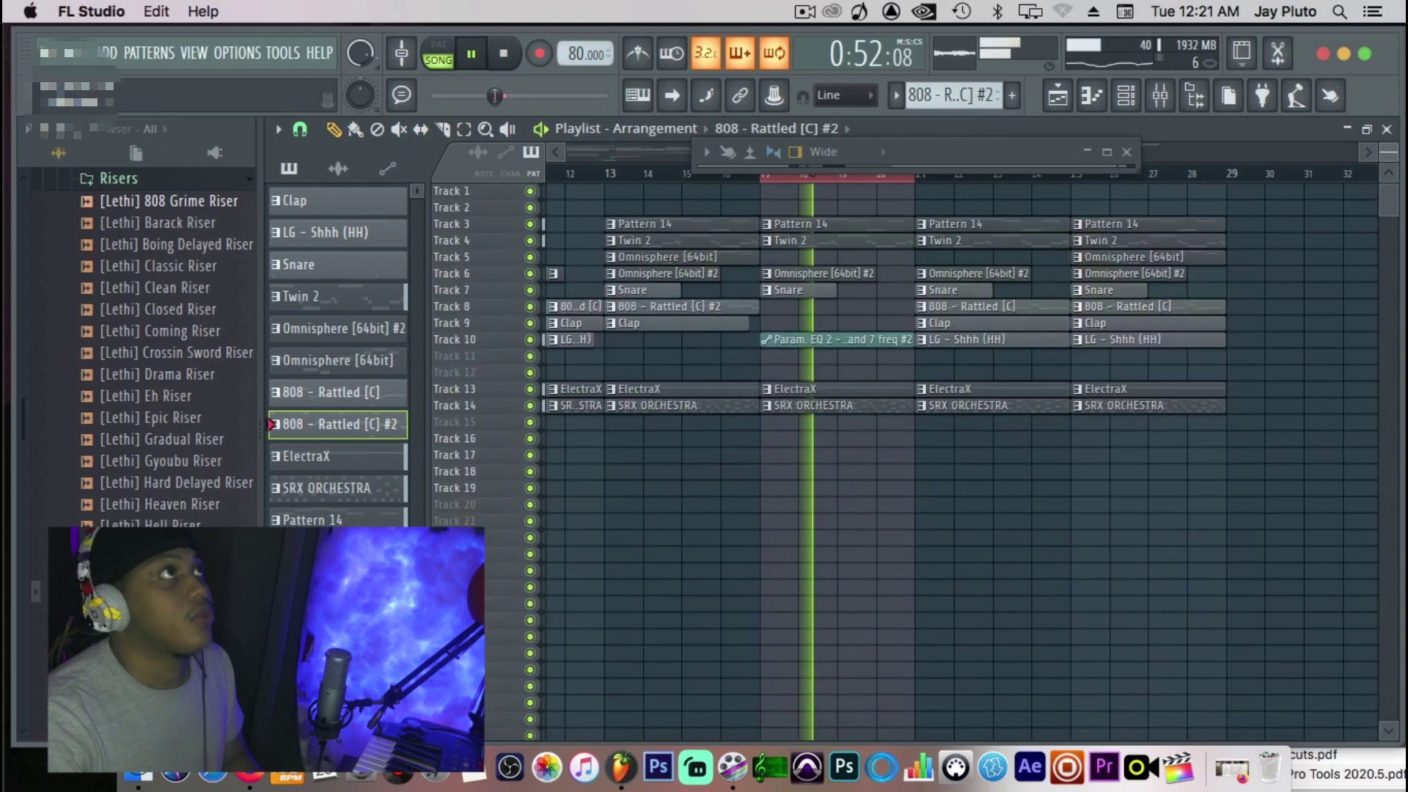
key(space)
key(space)
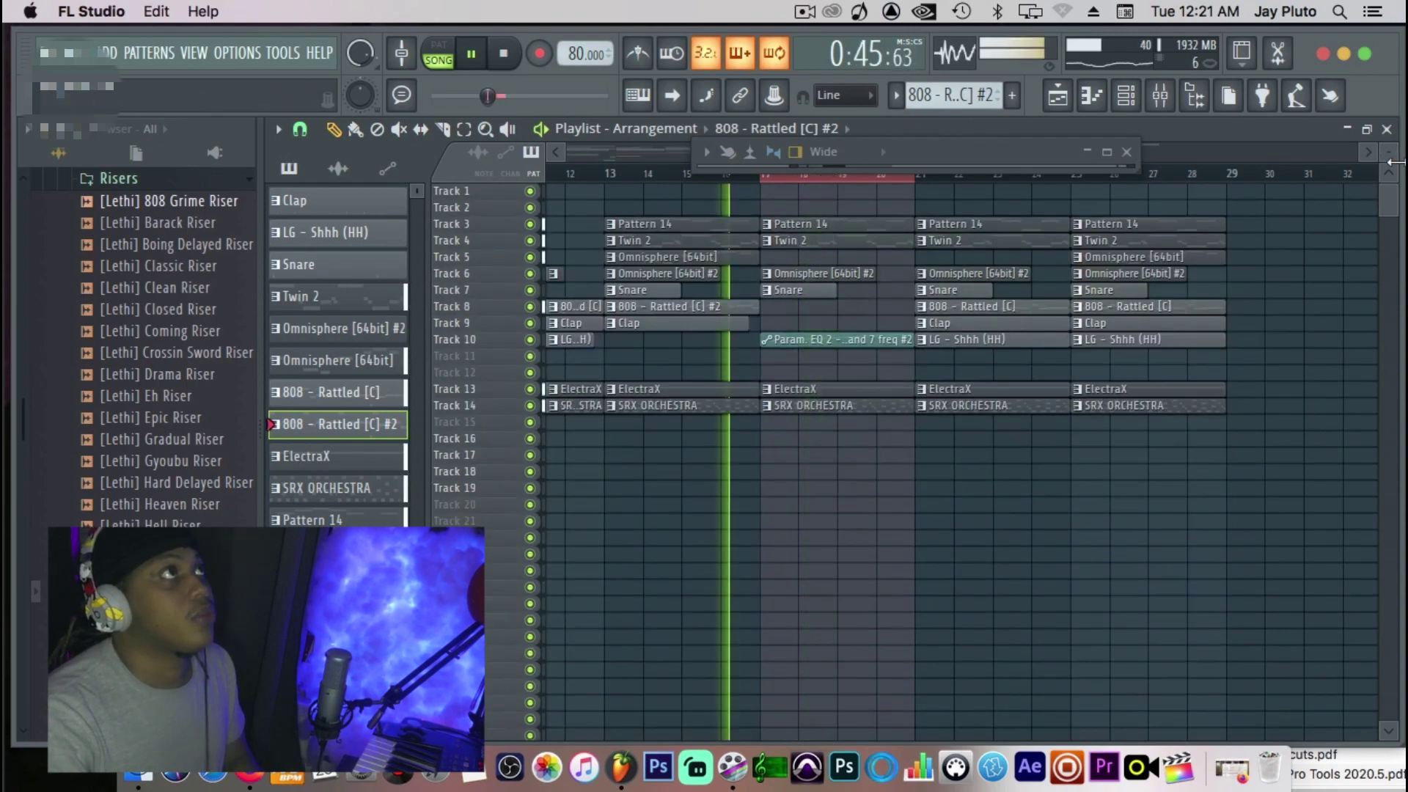
scroll(946, 229, up, 3)
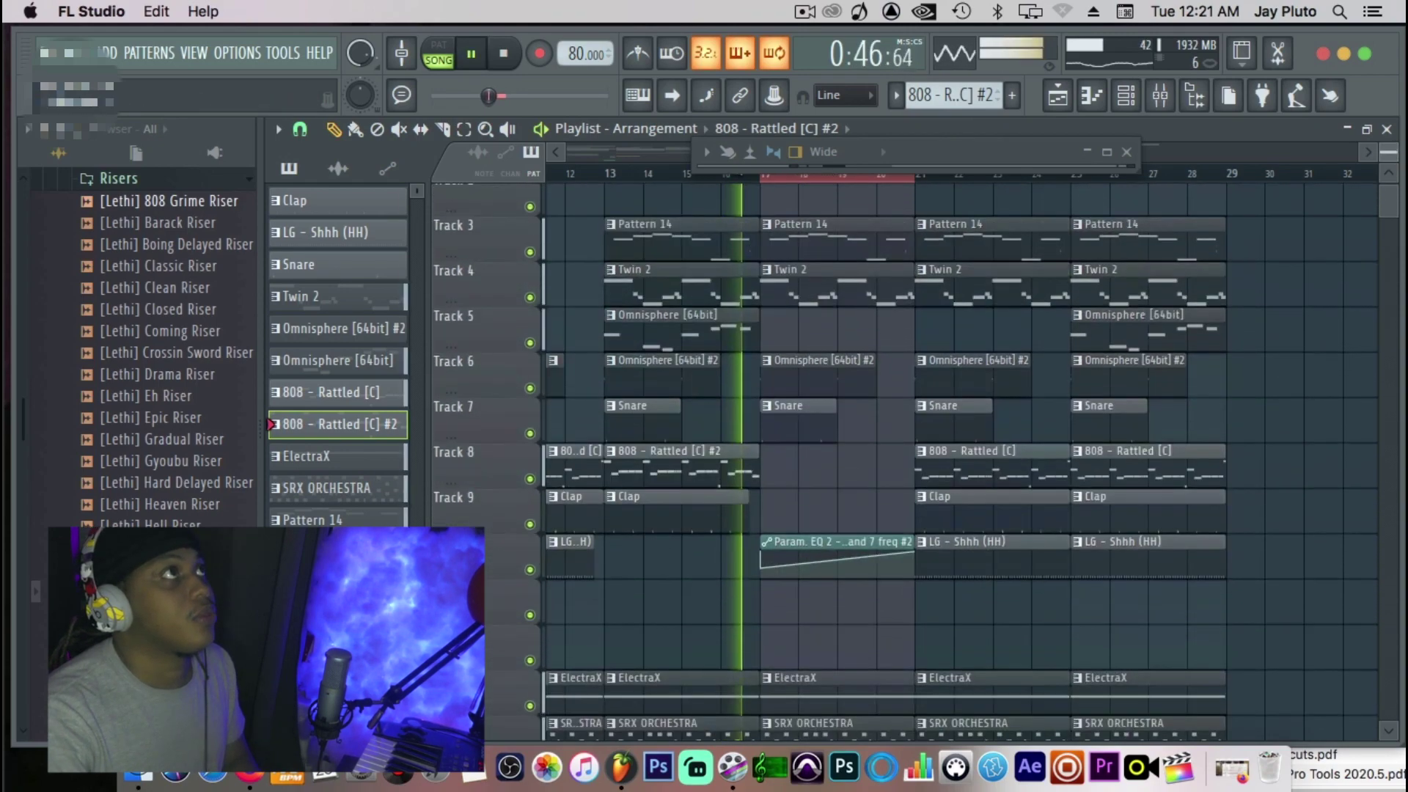
Delete the bar 17 Twin 2 clip on Track 4, and taper the velocities of the Twin 2 pattern's last two notes down to 67%.
right_click(833, 284)
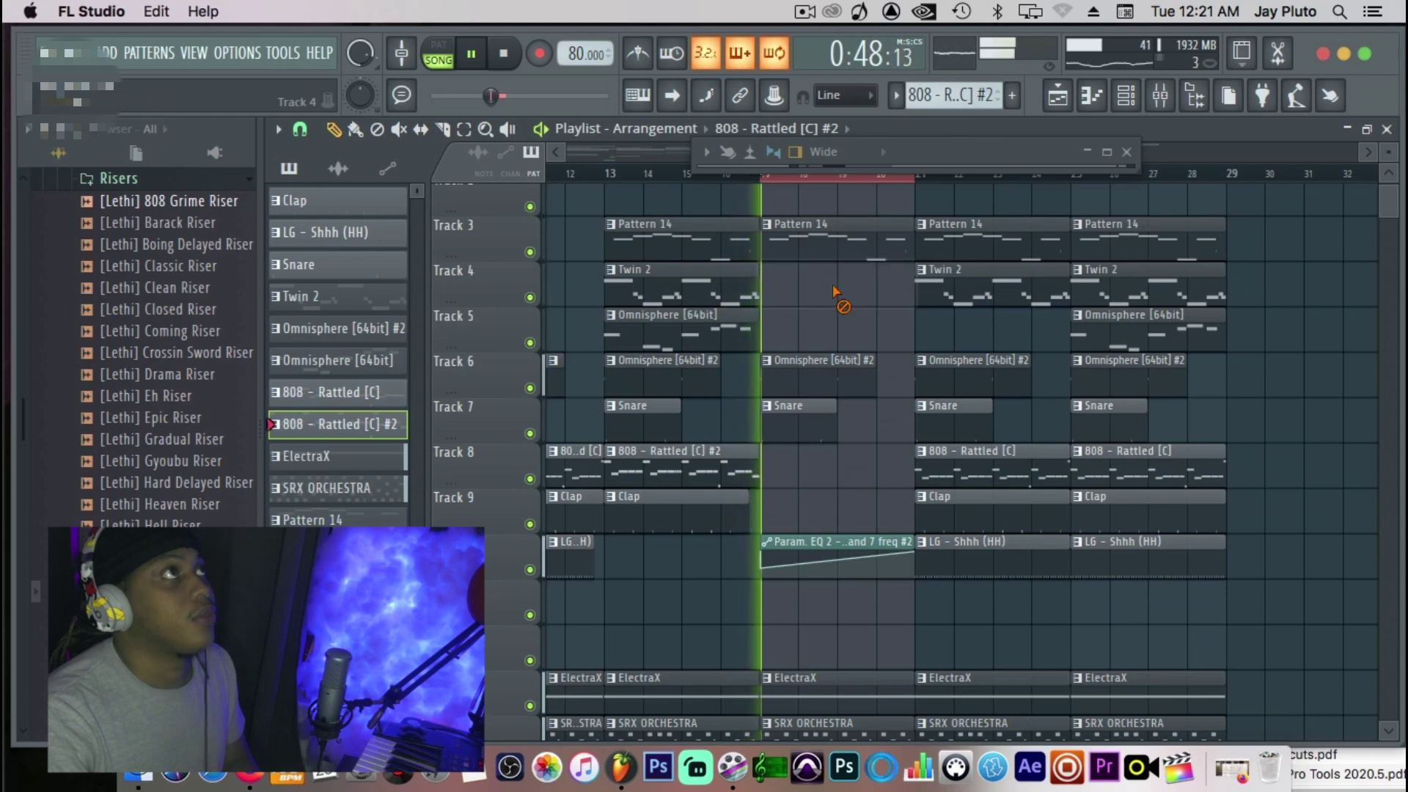
click(727, 175)
double_click(735, 286)
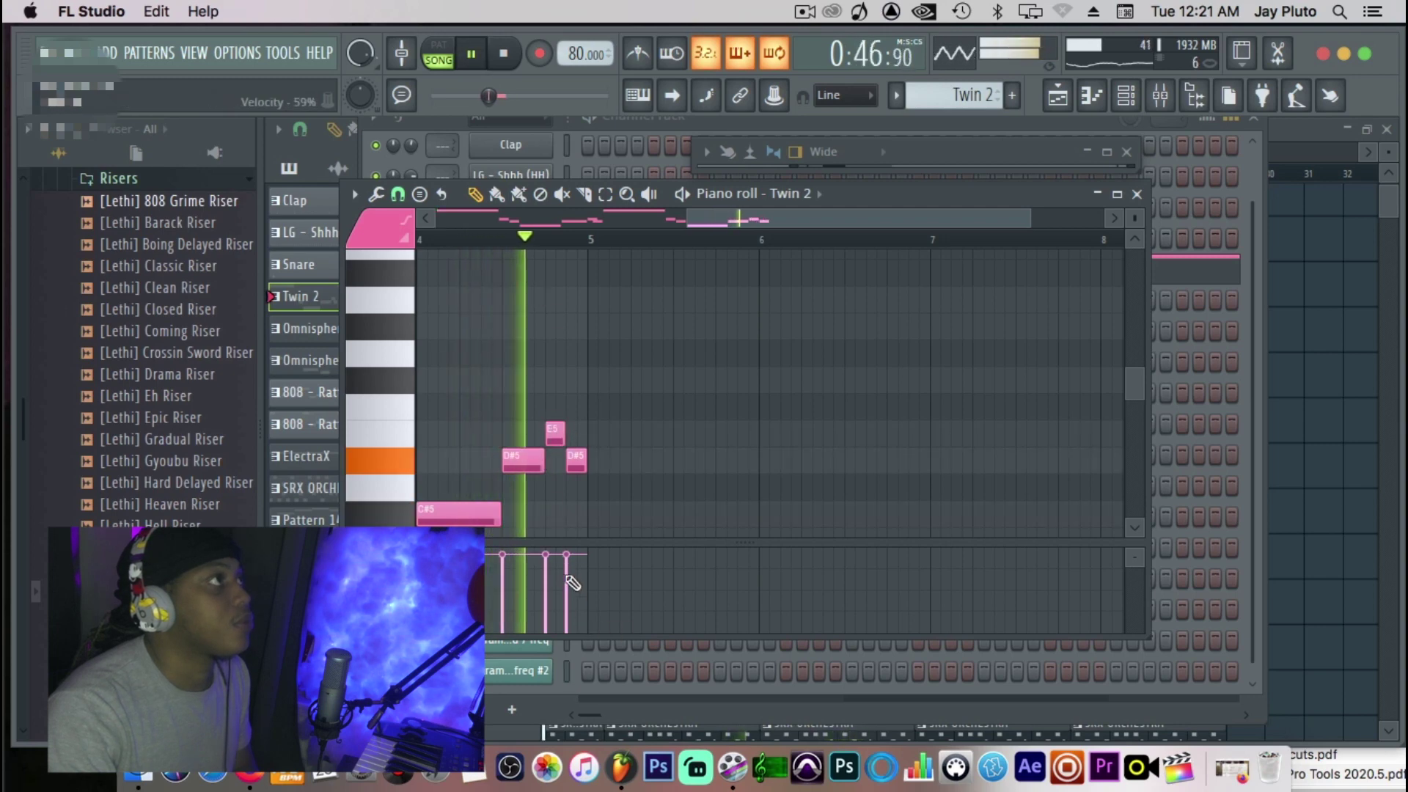
drag(555, 564, 566, 575)
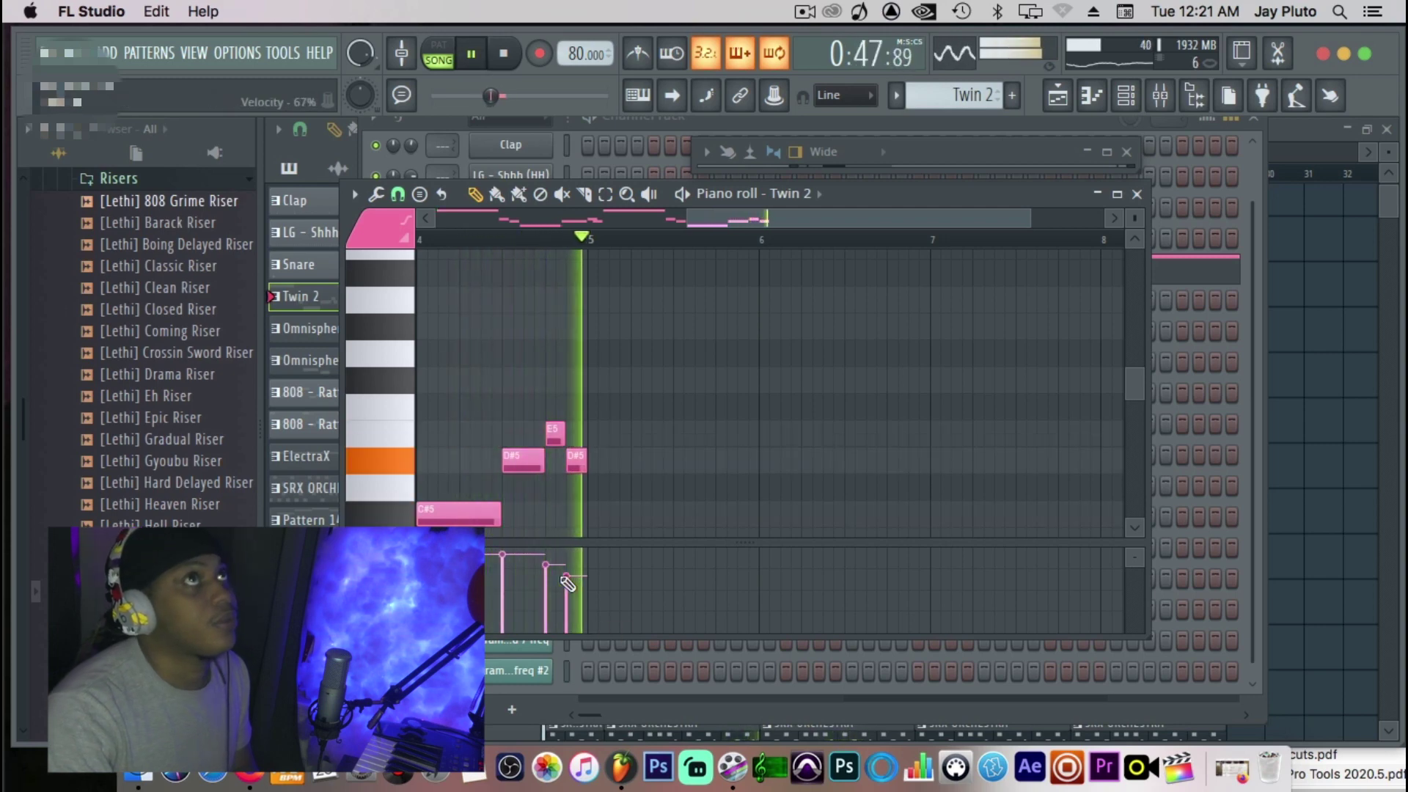
click(1331, 151)
Trim the bar 17 Pattern 14 clip's start to just after bar 18, and delete the bar 17 Snare and Omnisphere [64bit] #2 clips.
scroll(889, 517, down, 3)
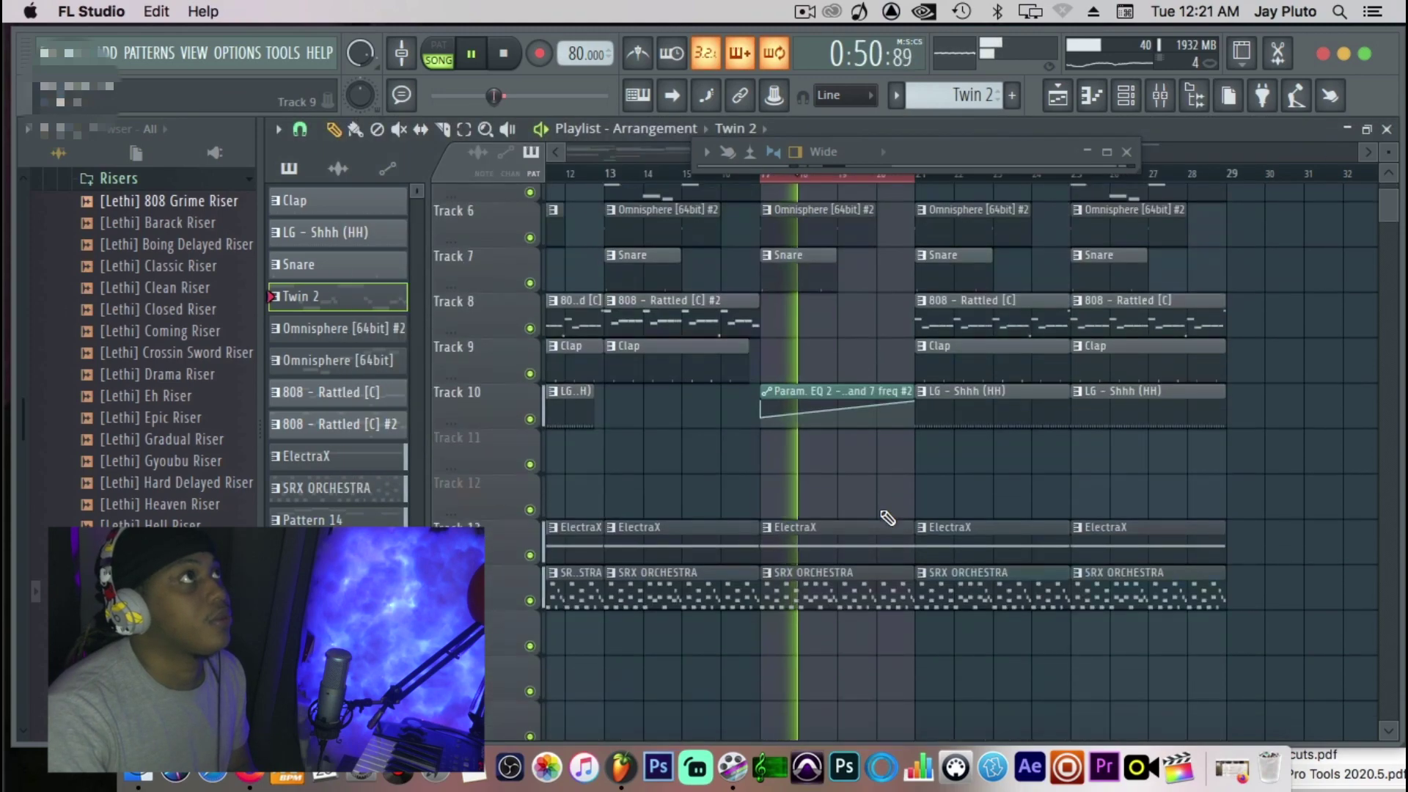
scroll(889, 513, up, 4)
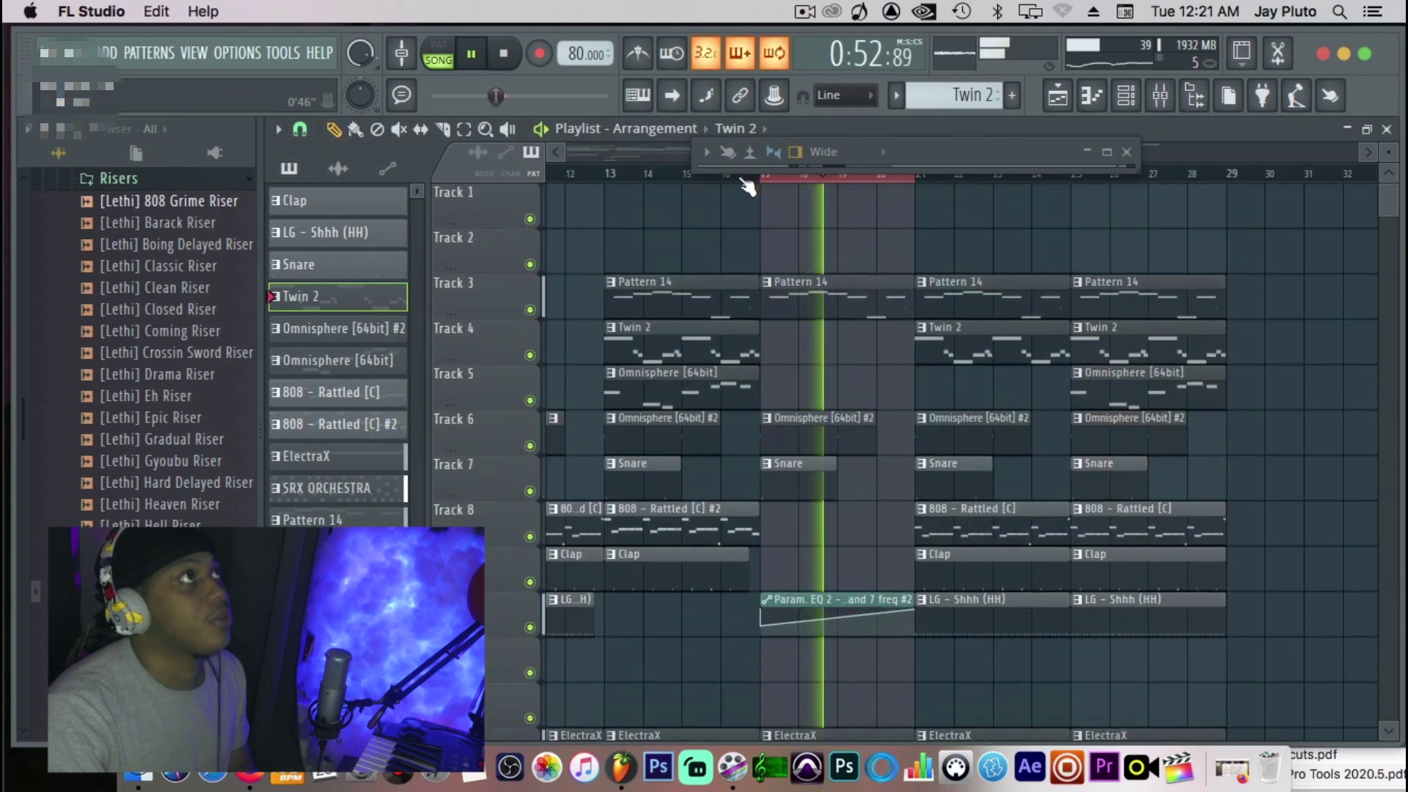
drag(762, 314, 809, 314)
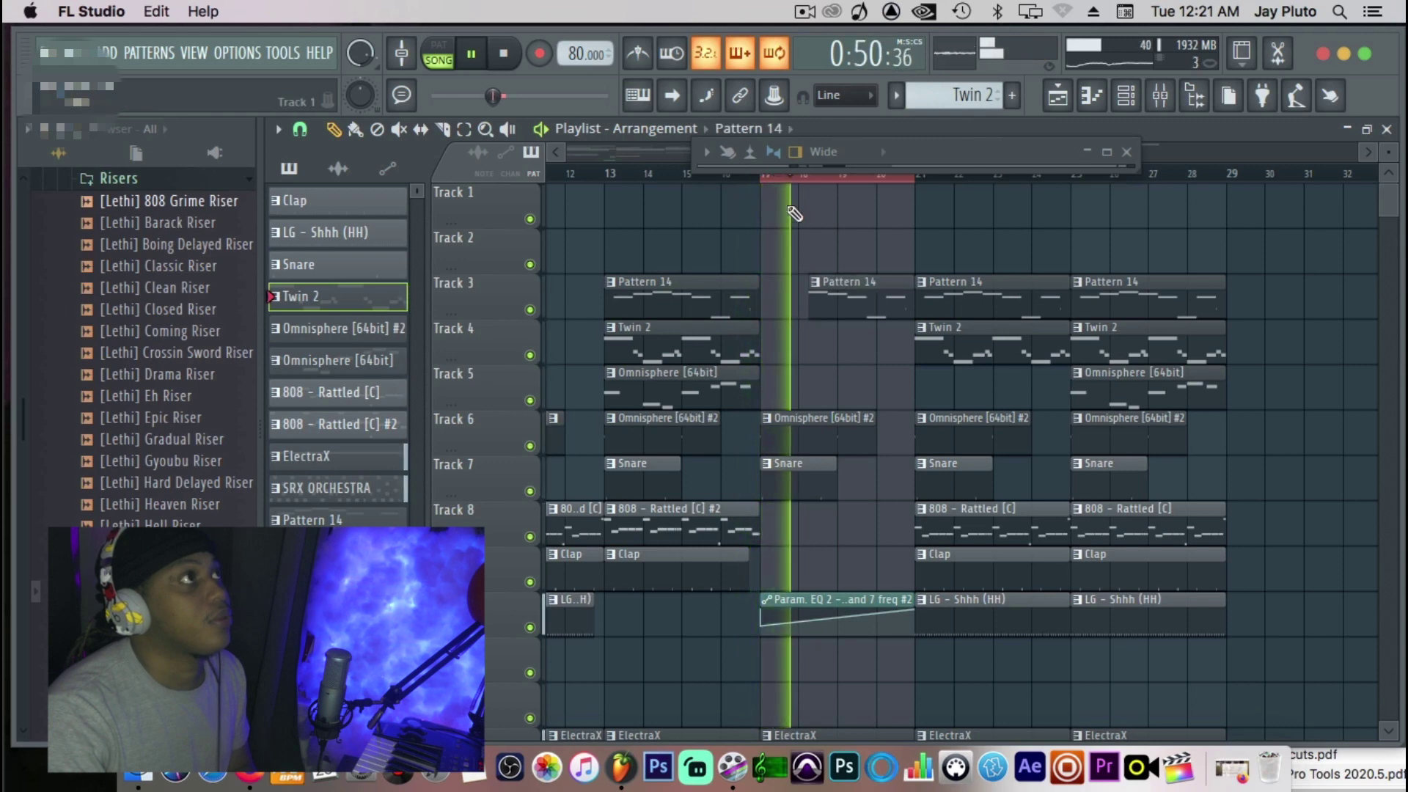
right_click(798, 480)
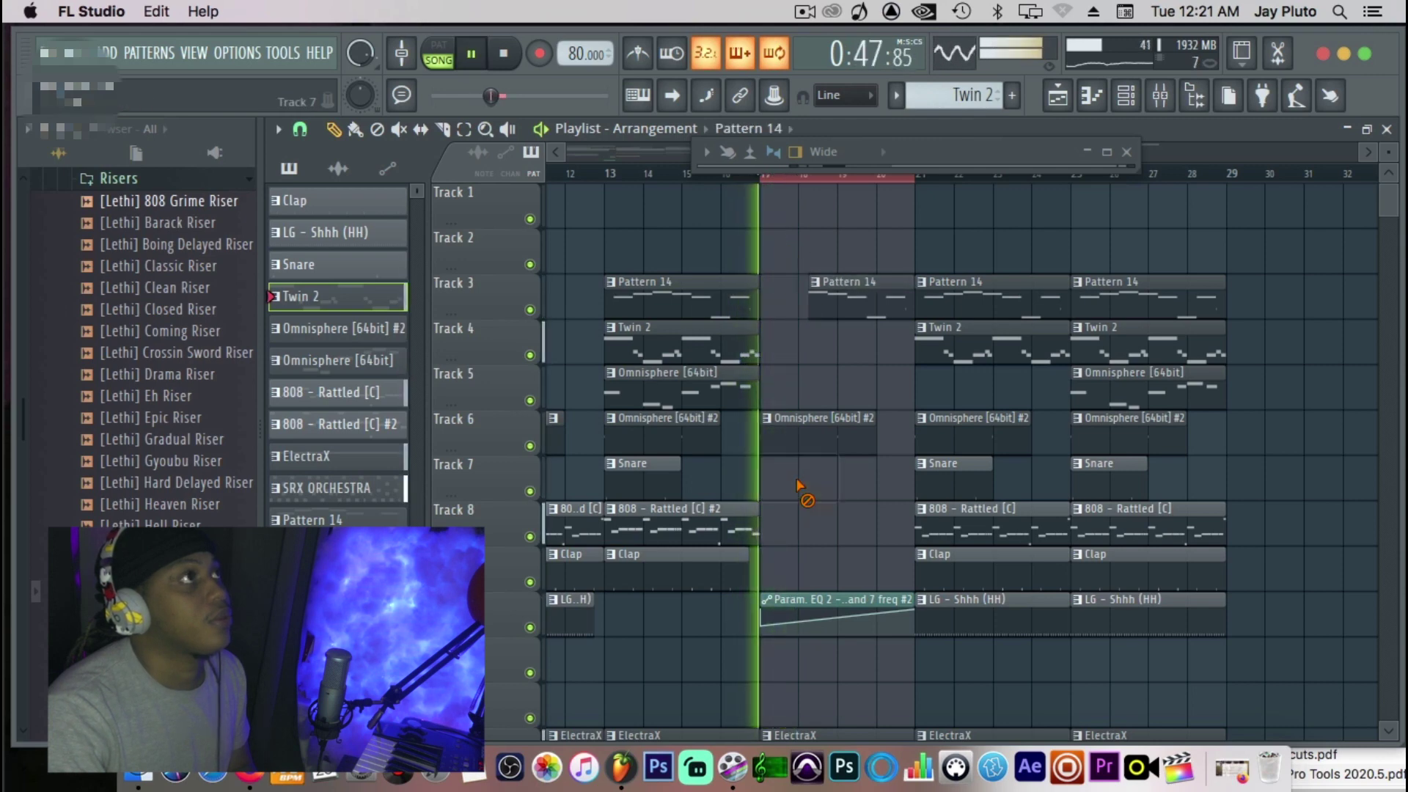
right_click(779, 441)
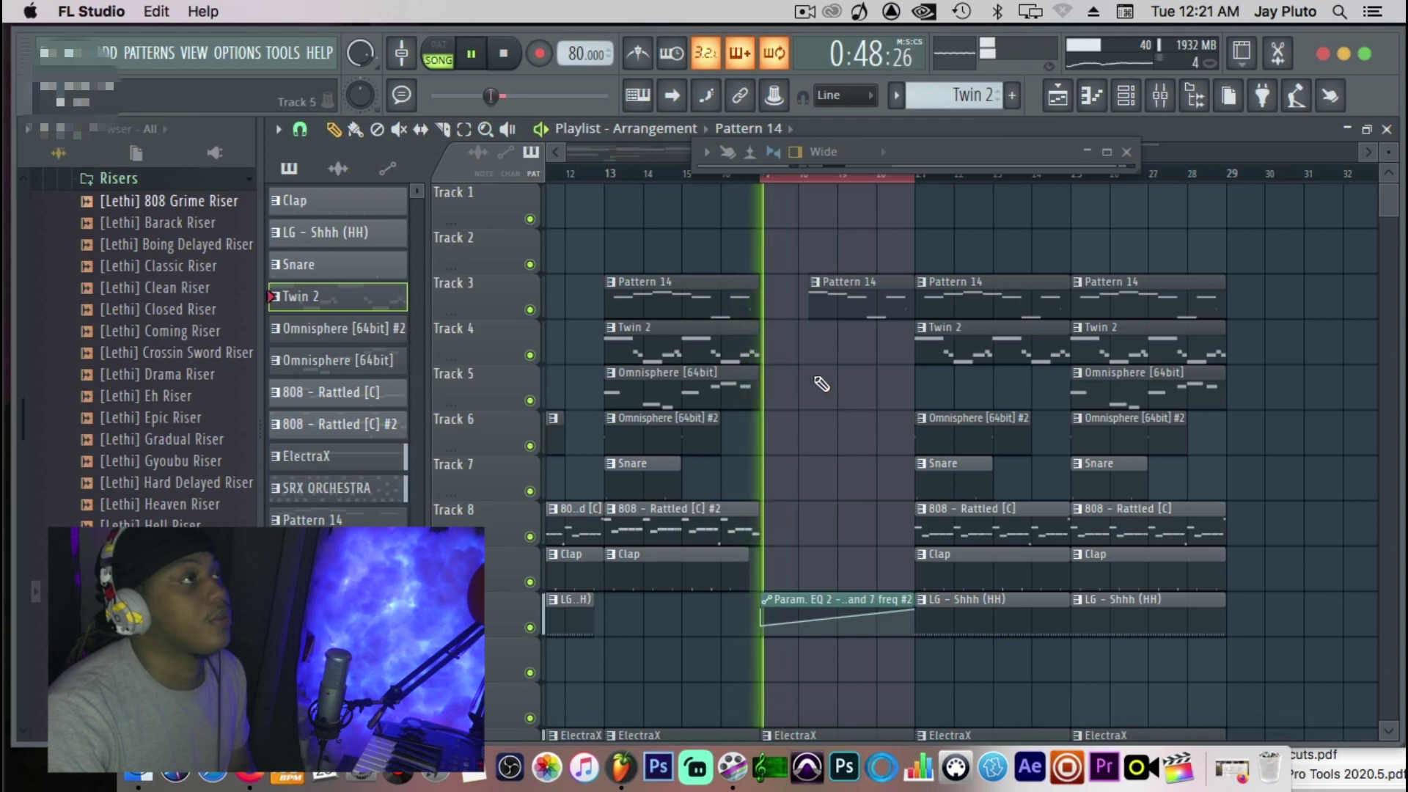
scroll(806, 501, down, 3)
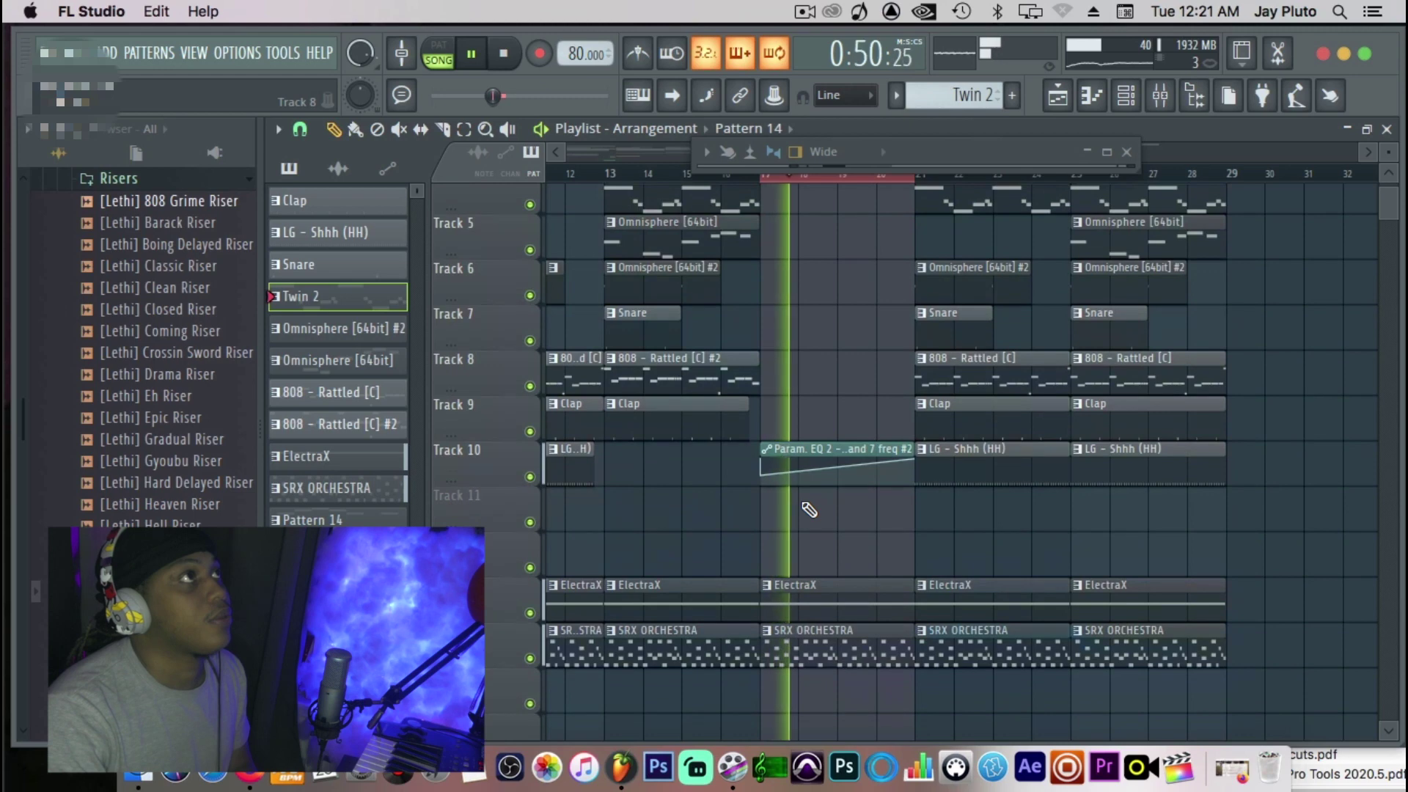
scroll(828, 581, up, 3)
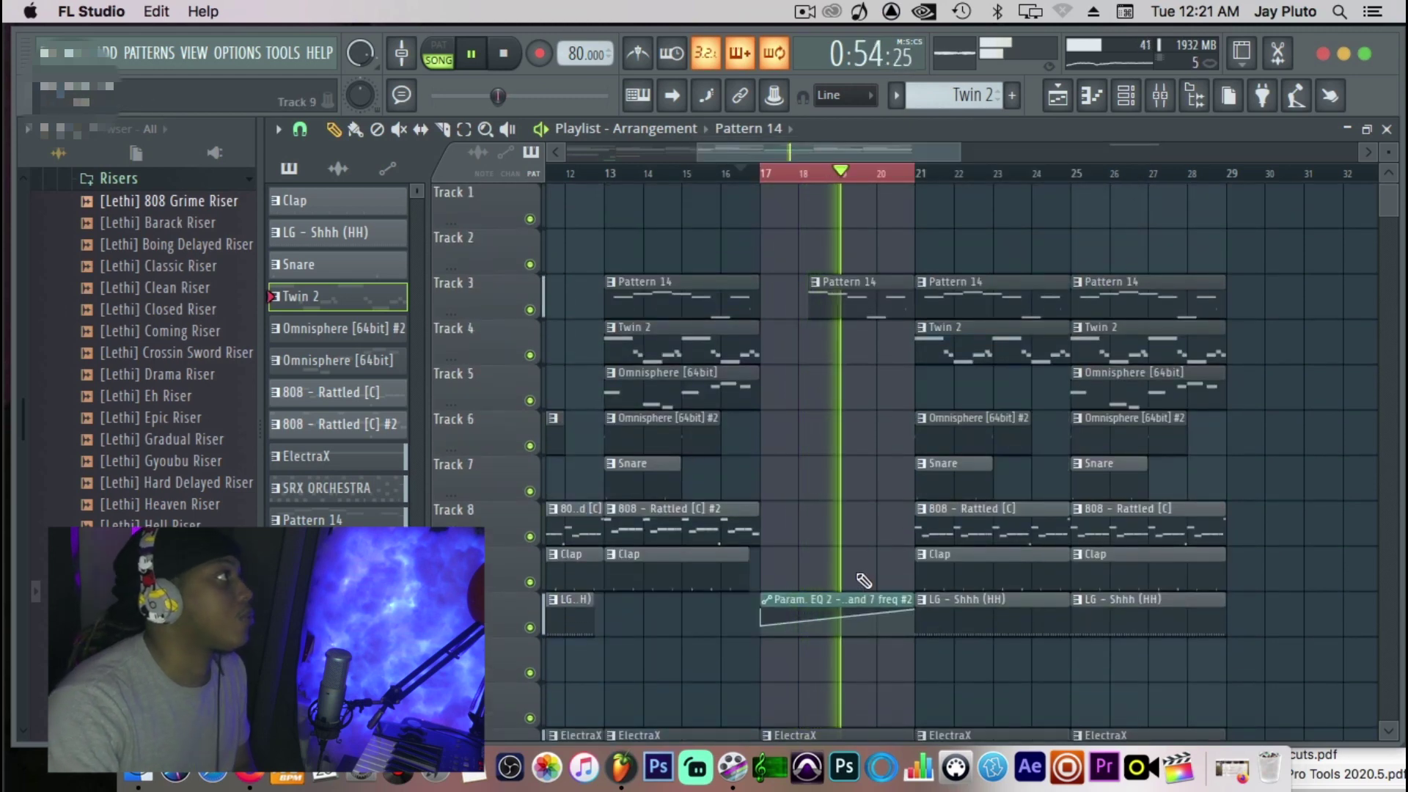
Place the [Lethi] Rash Riser sample on Track 15 at bar 20, leading into bar 21, and review its channel settings.
scroll(953, 440, down, 3)
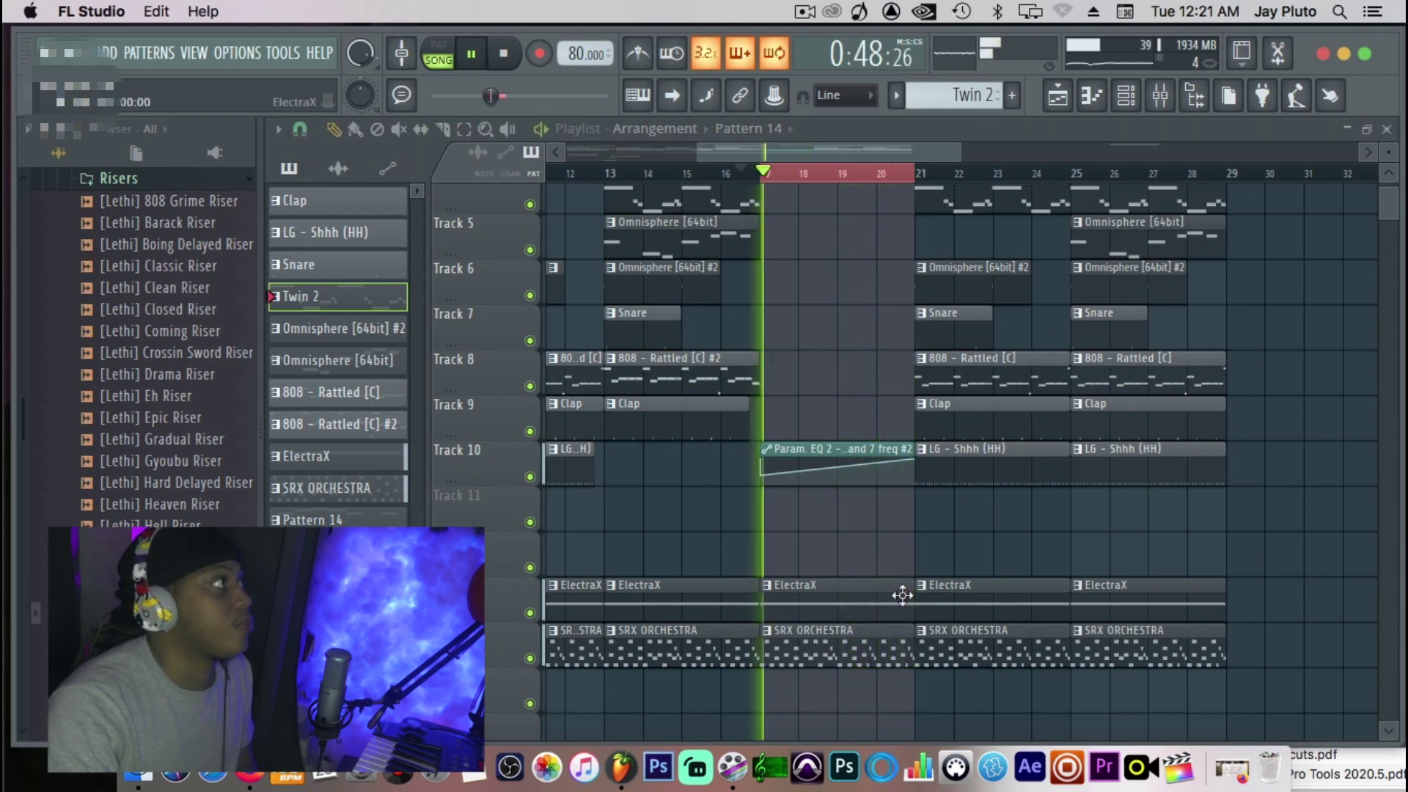
drag(162, 652, 898, 691)
key(space)
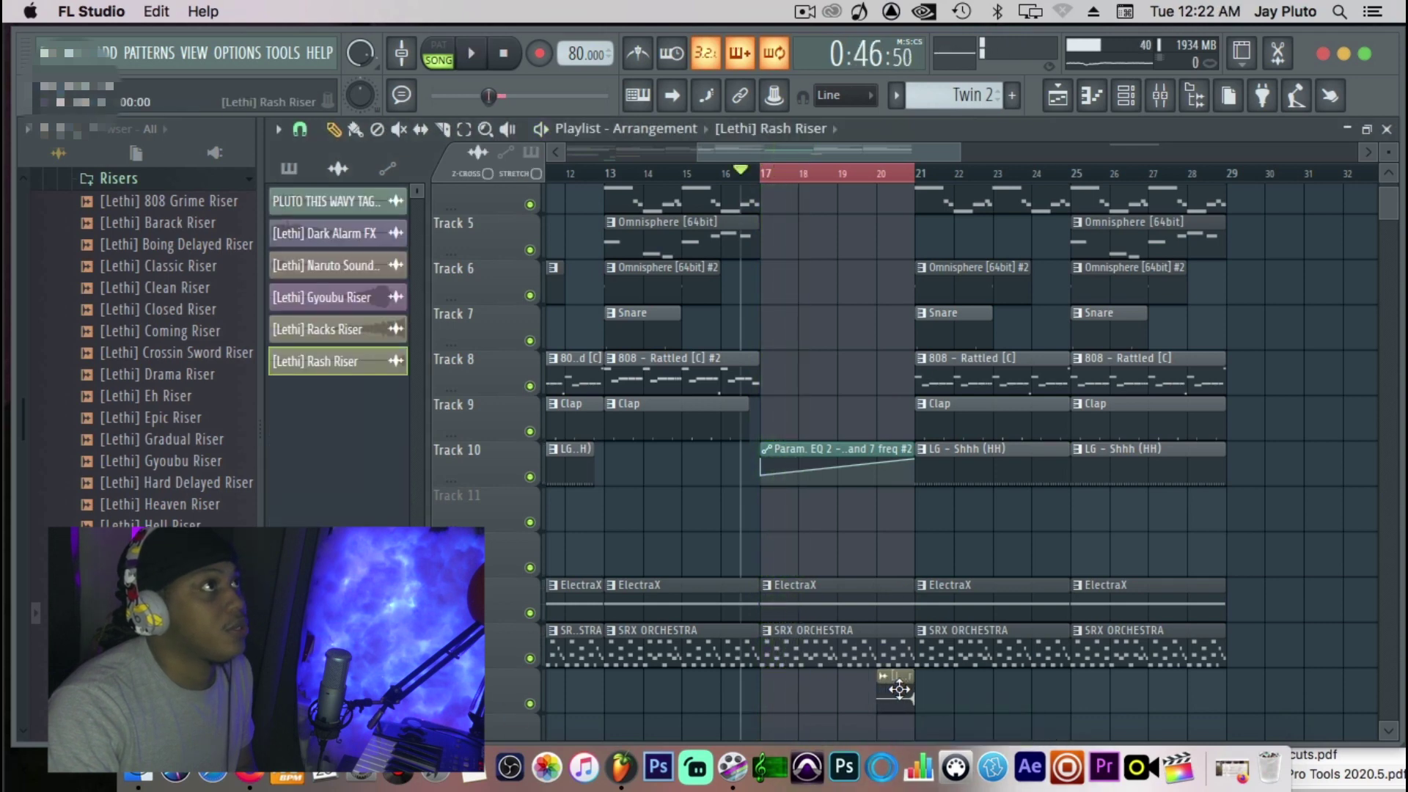
double_click(898, 690)
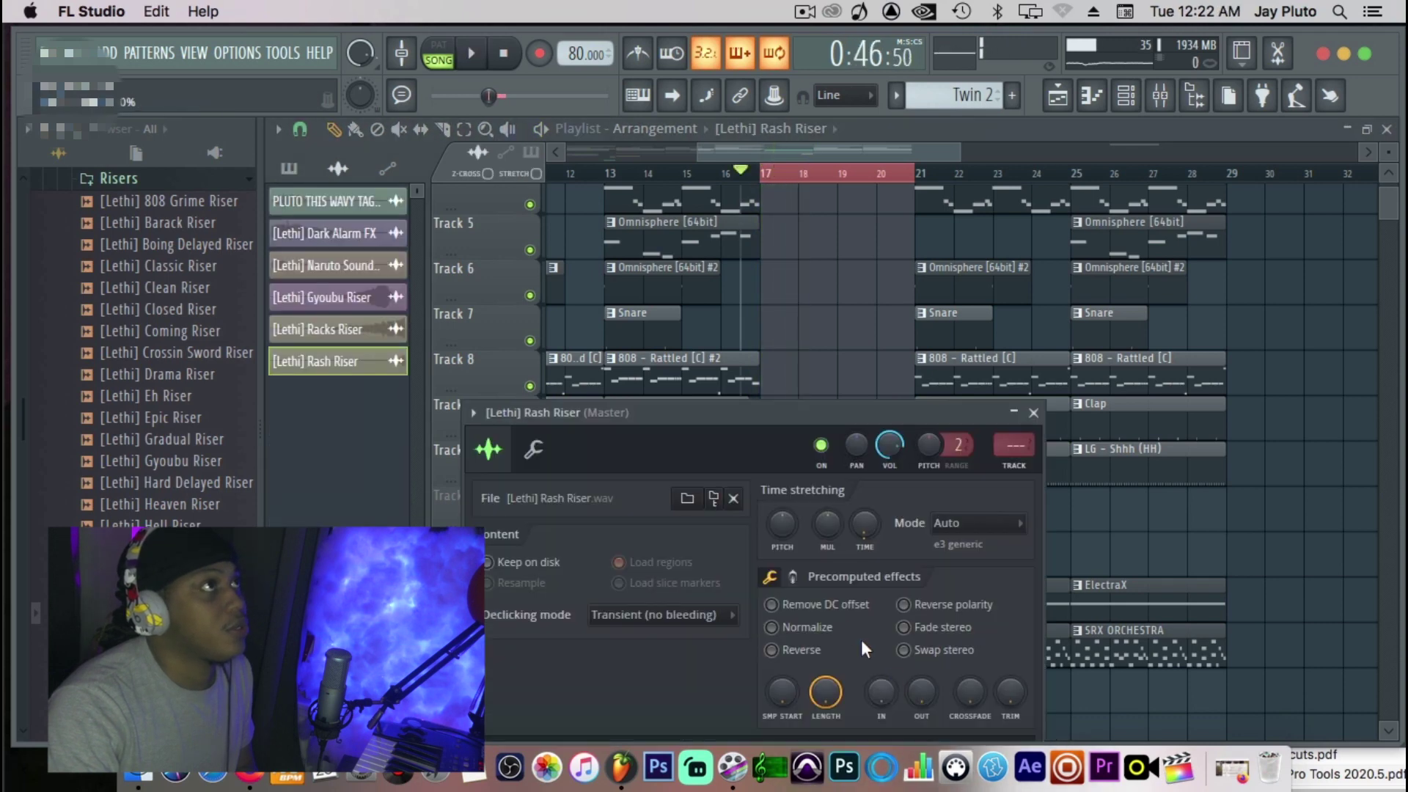
click(1033, 413)
double_click(907, 703)
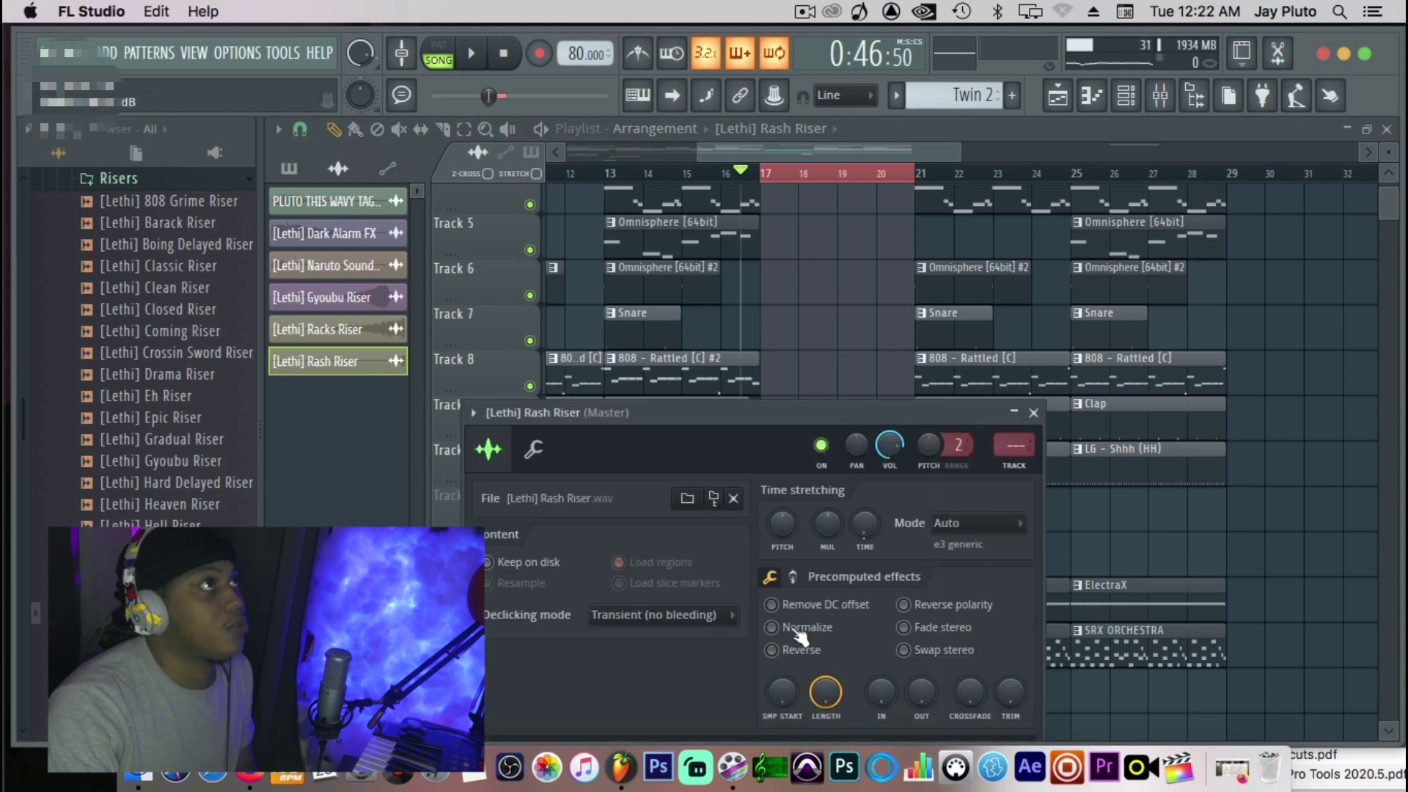
click(1033, 412)
Play the arrangement from bar 1 while browsing the Lethi drum kit's Risers and FX & Percs samples.
drag(807, 152, 242, 154)
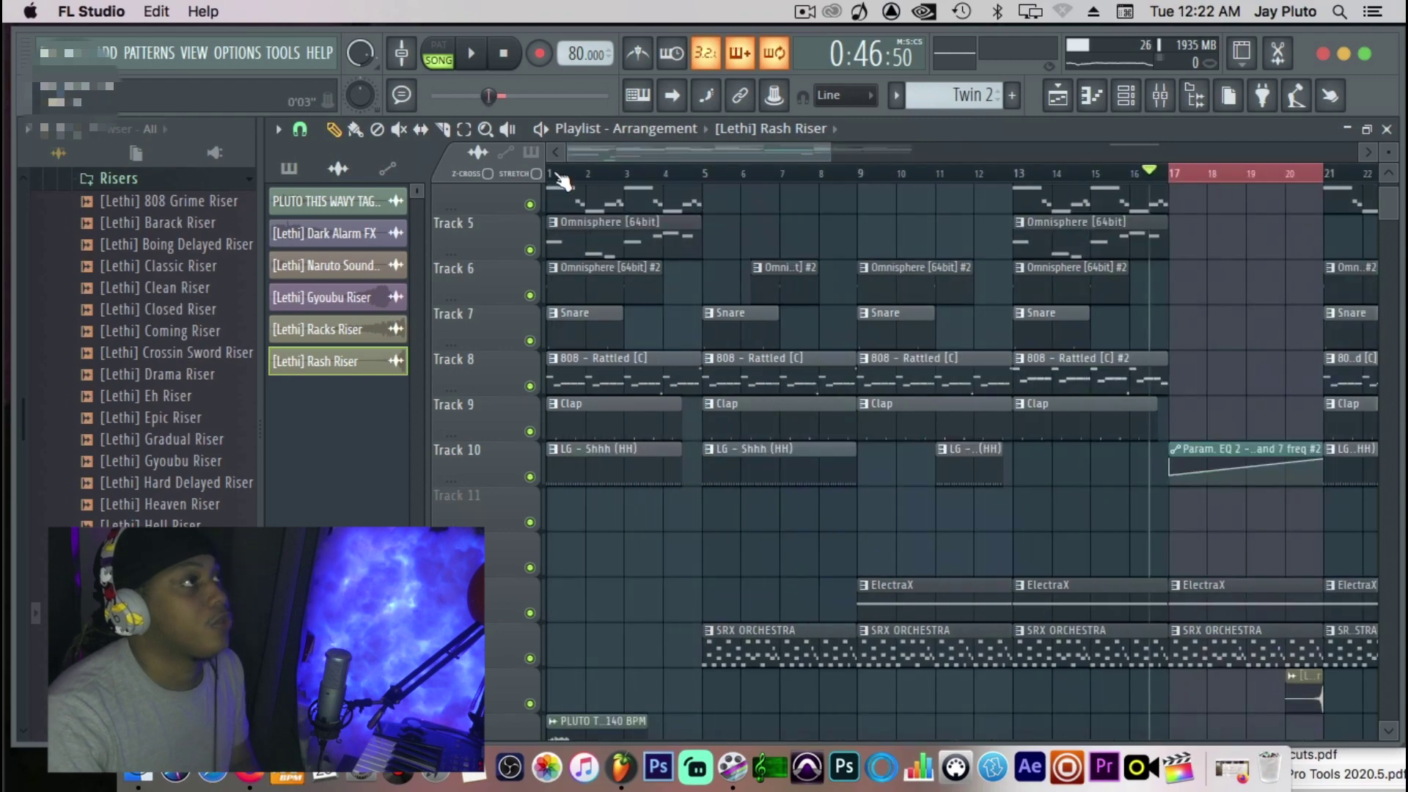
scroll(769, 481, down, 9)
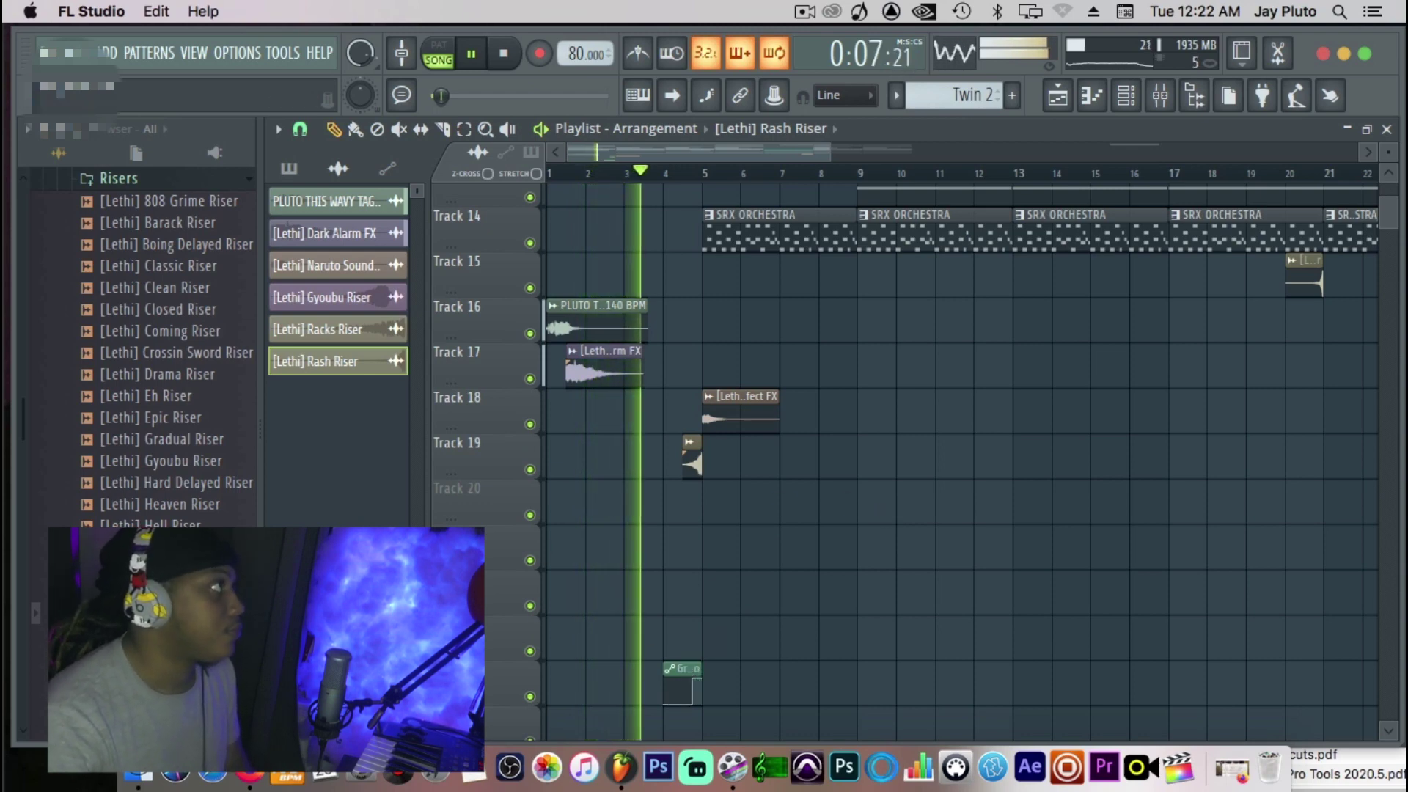
scroll(150, 542, down, 4)
scroll(209, 506, down, 3)
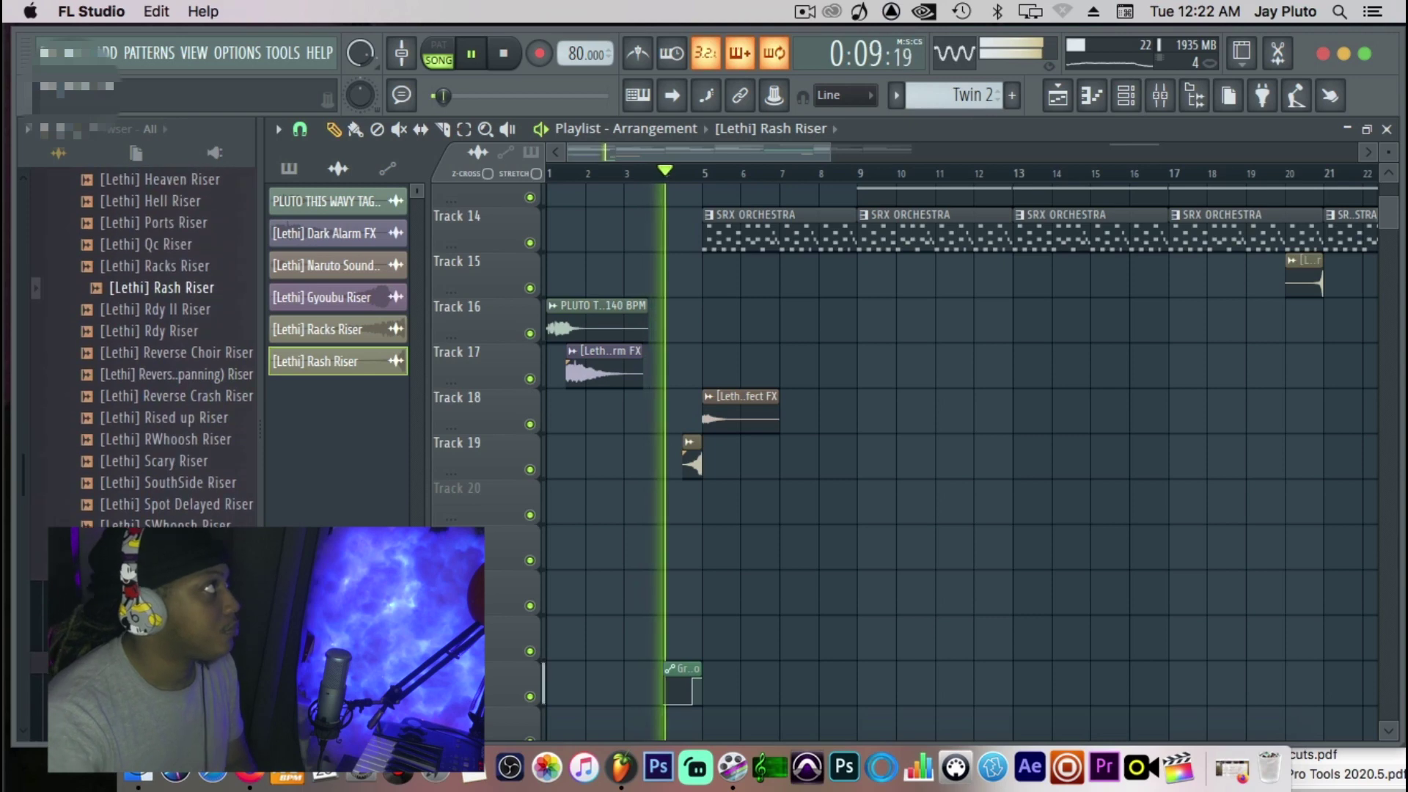
scroll(209, 506, up, 7)
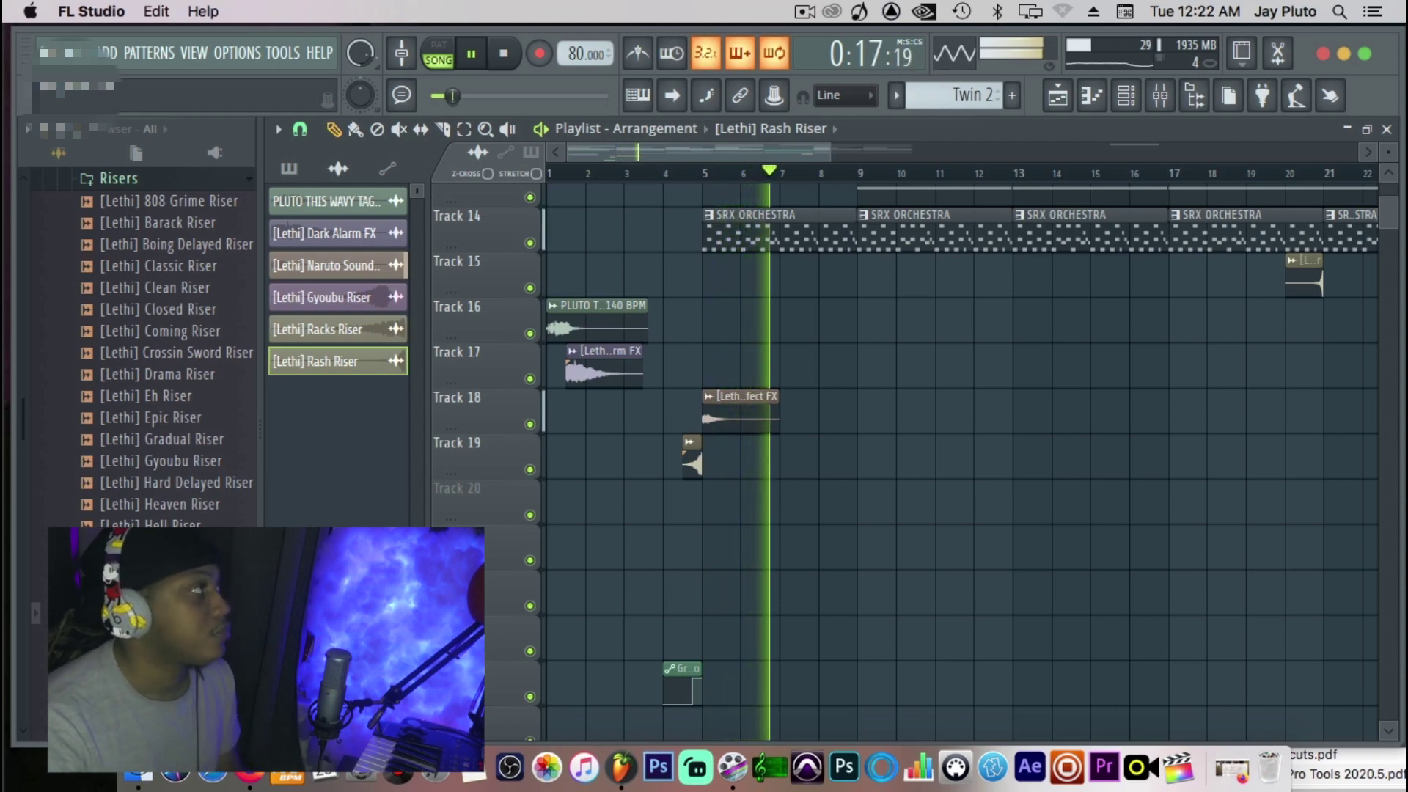
scroll(169, 330, down, 3)
scroll(169, 330, up, 7)
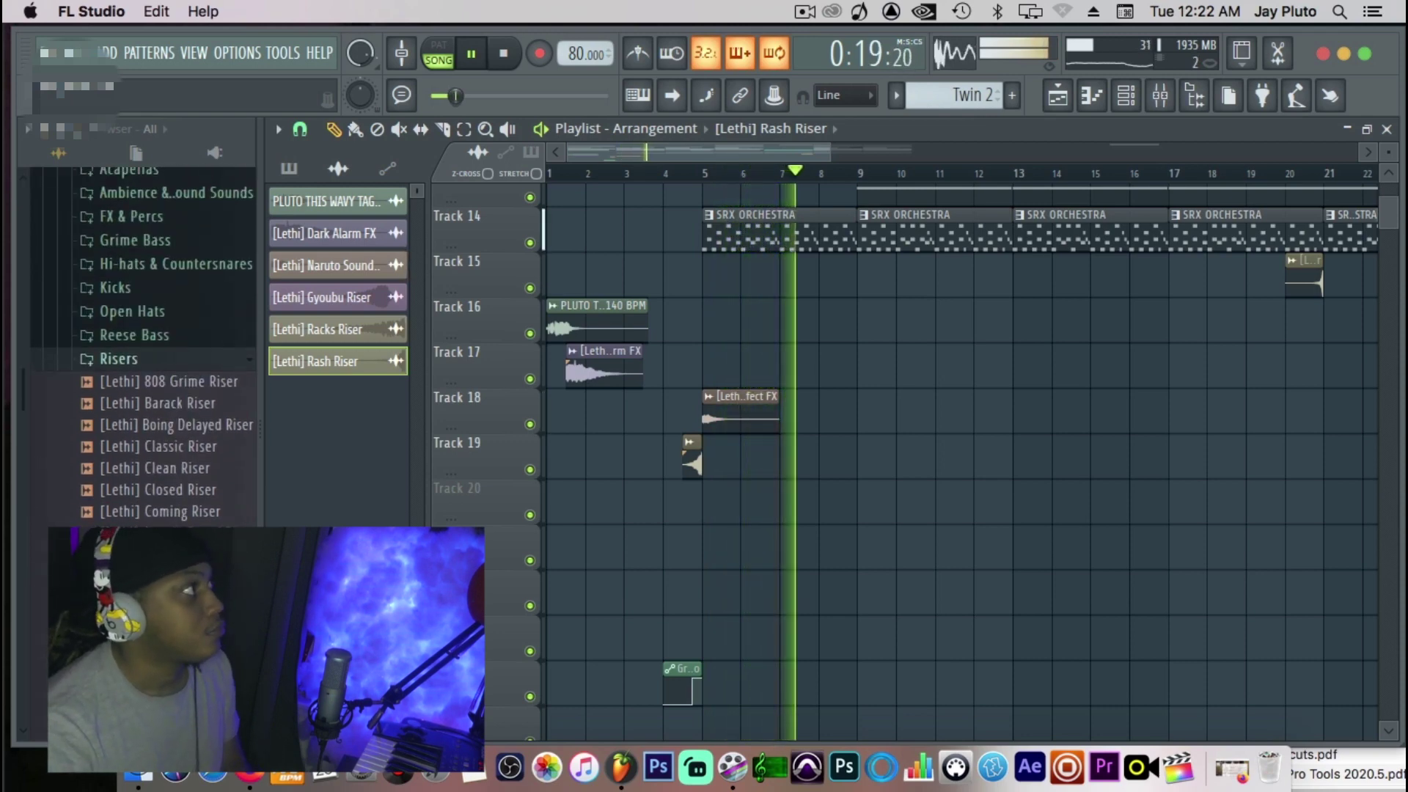
scroll(143, 337, up, 8)
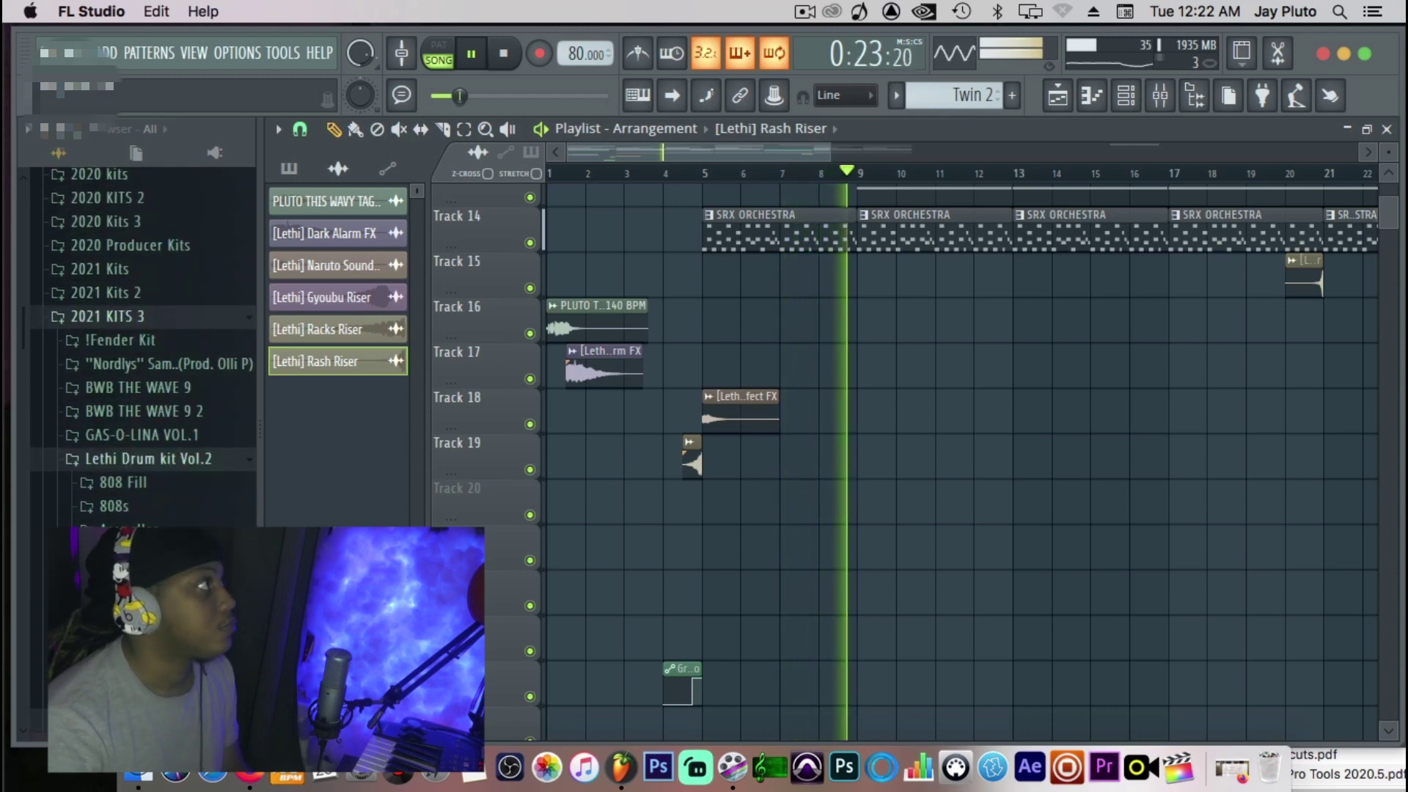
scroll(143, 344, down, 6)
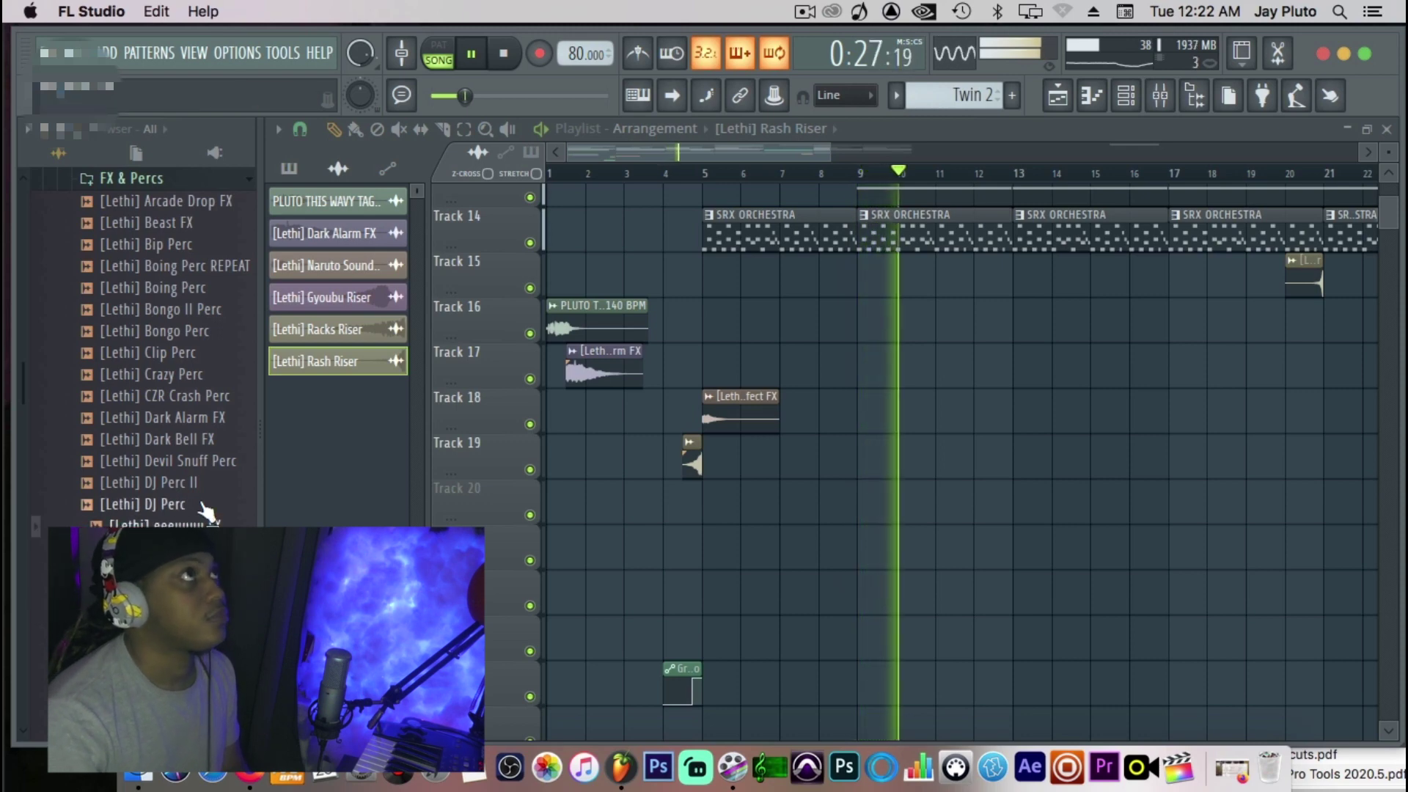
Place [Lethi] eeeuuuu FX on Track 19 at bar 9, lower its channel volume to 14%, and replay the lead-in.
click(811, 173)
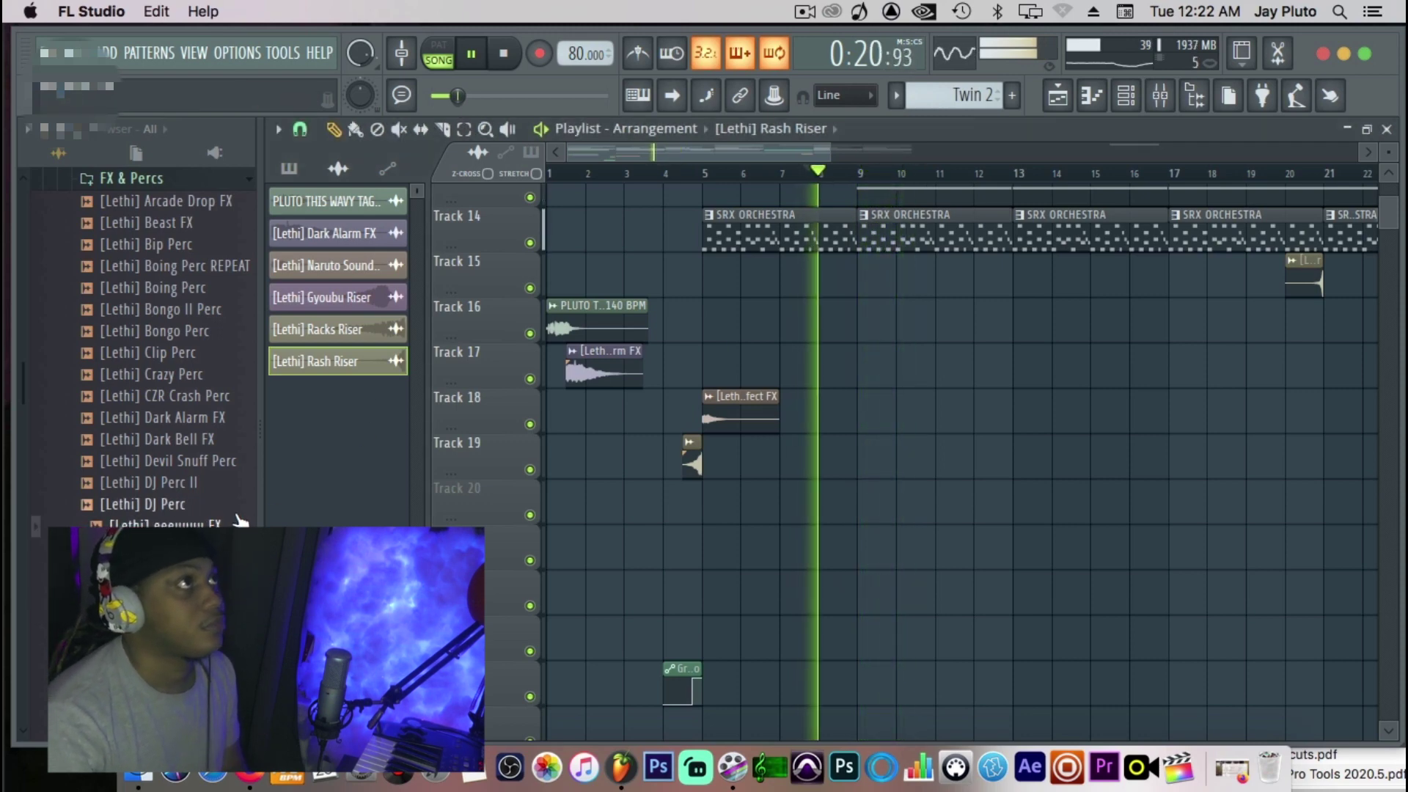
drag(165, 523, 862, 459)
double_click(870, 463)
key(space)
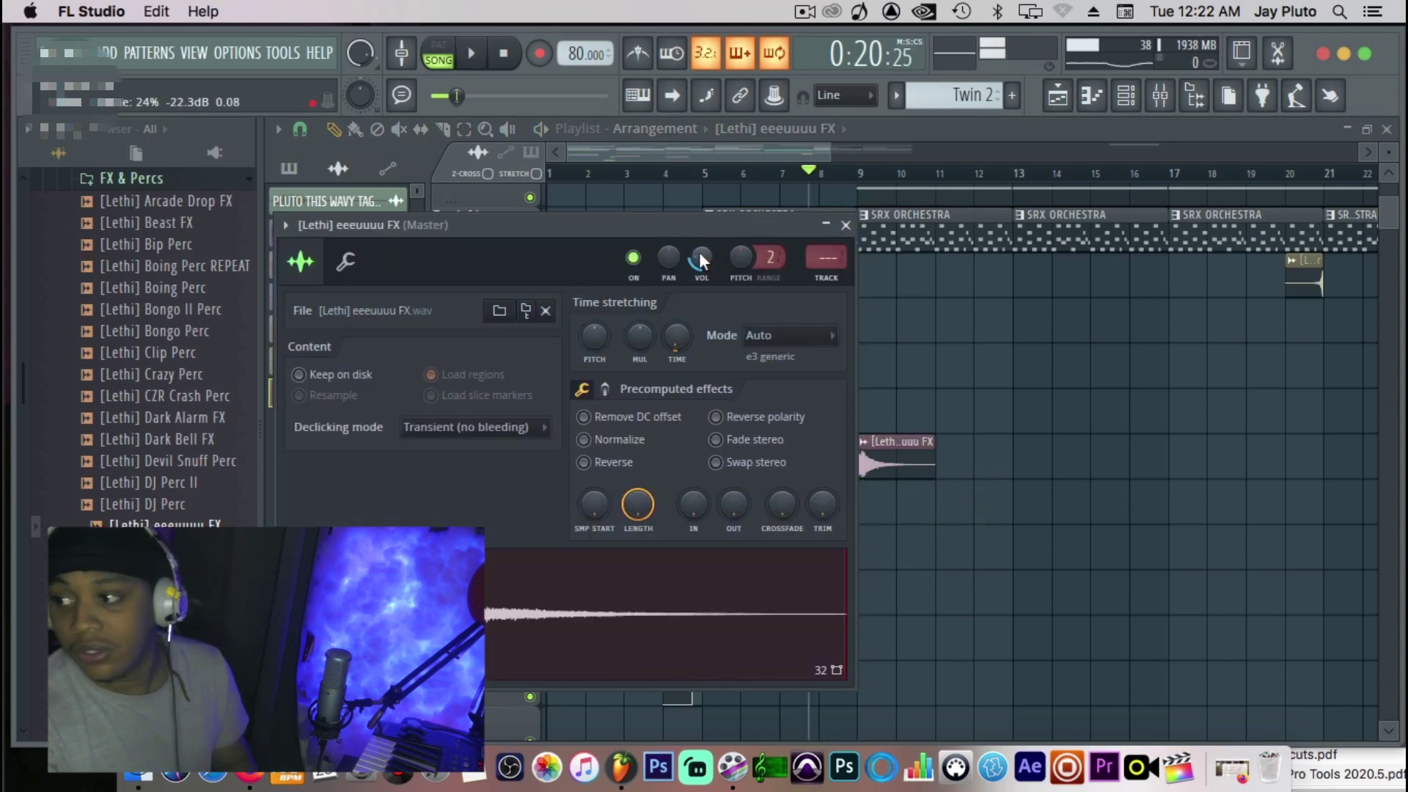
key(space)
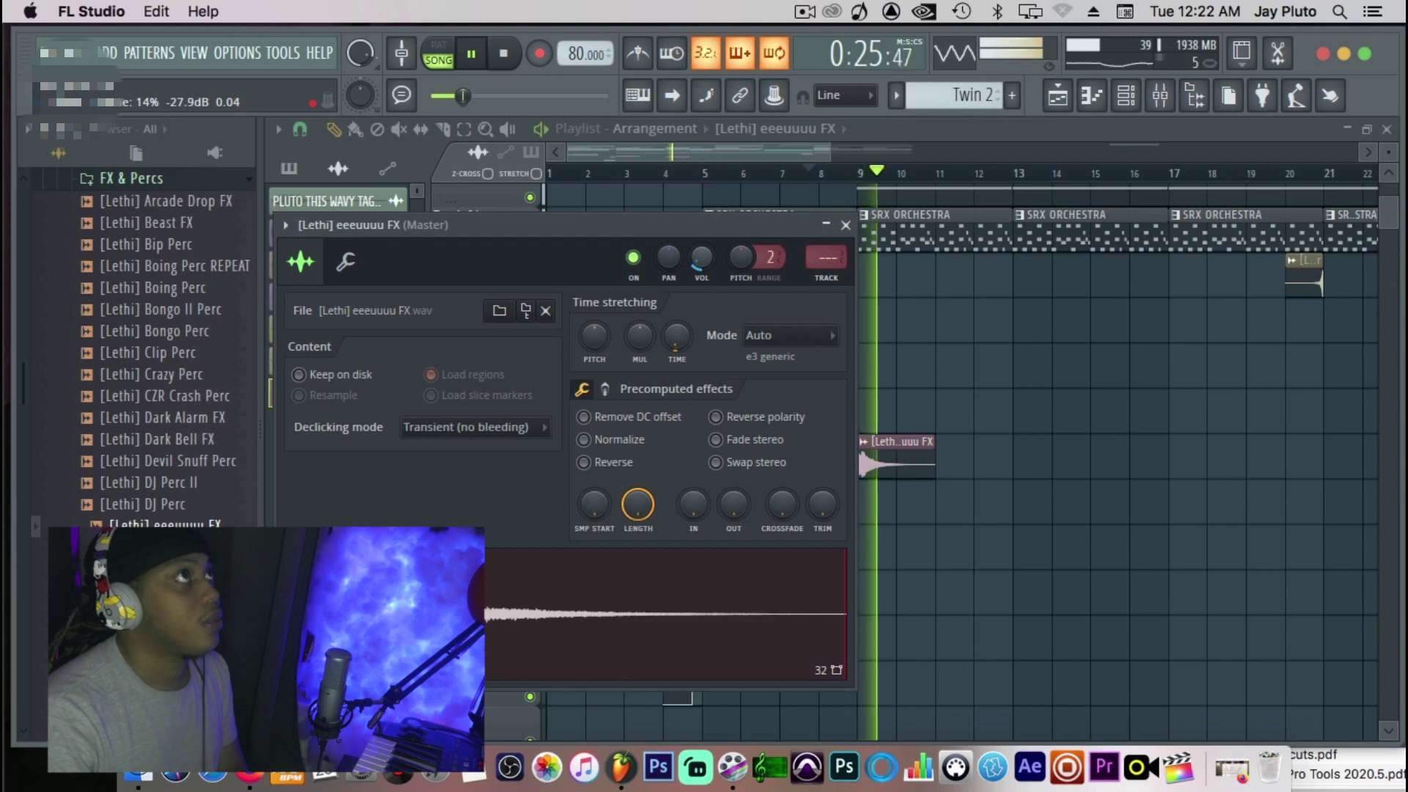
key(space)
key(Escape)
key(space)
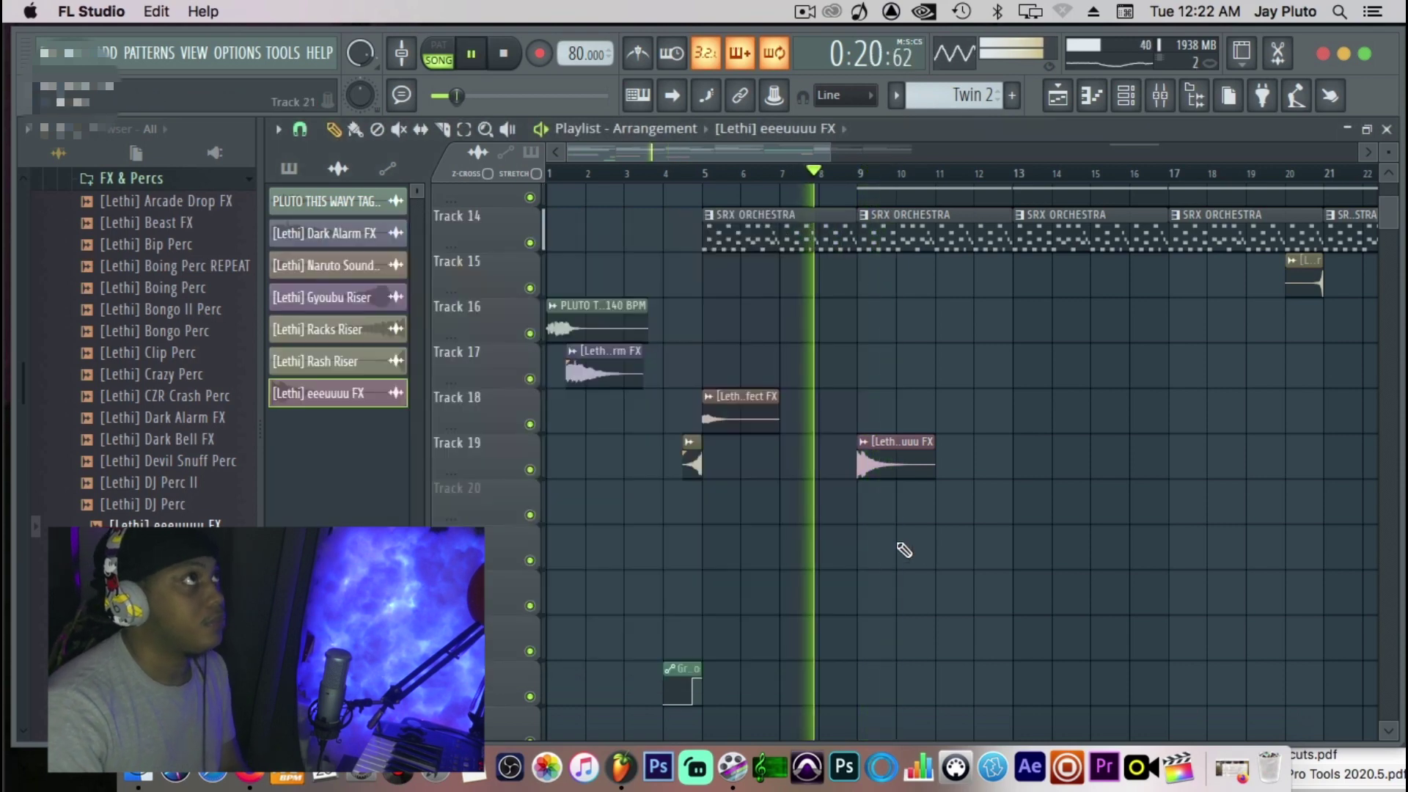
Reduce the [Lethi] eeeuuuu FX channel volume to 11% and pan it 21% right.
double_click(902, 453)
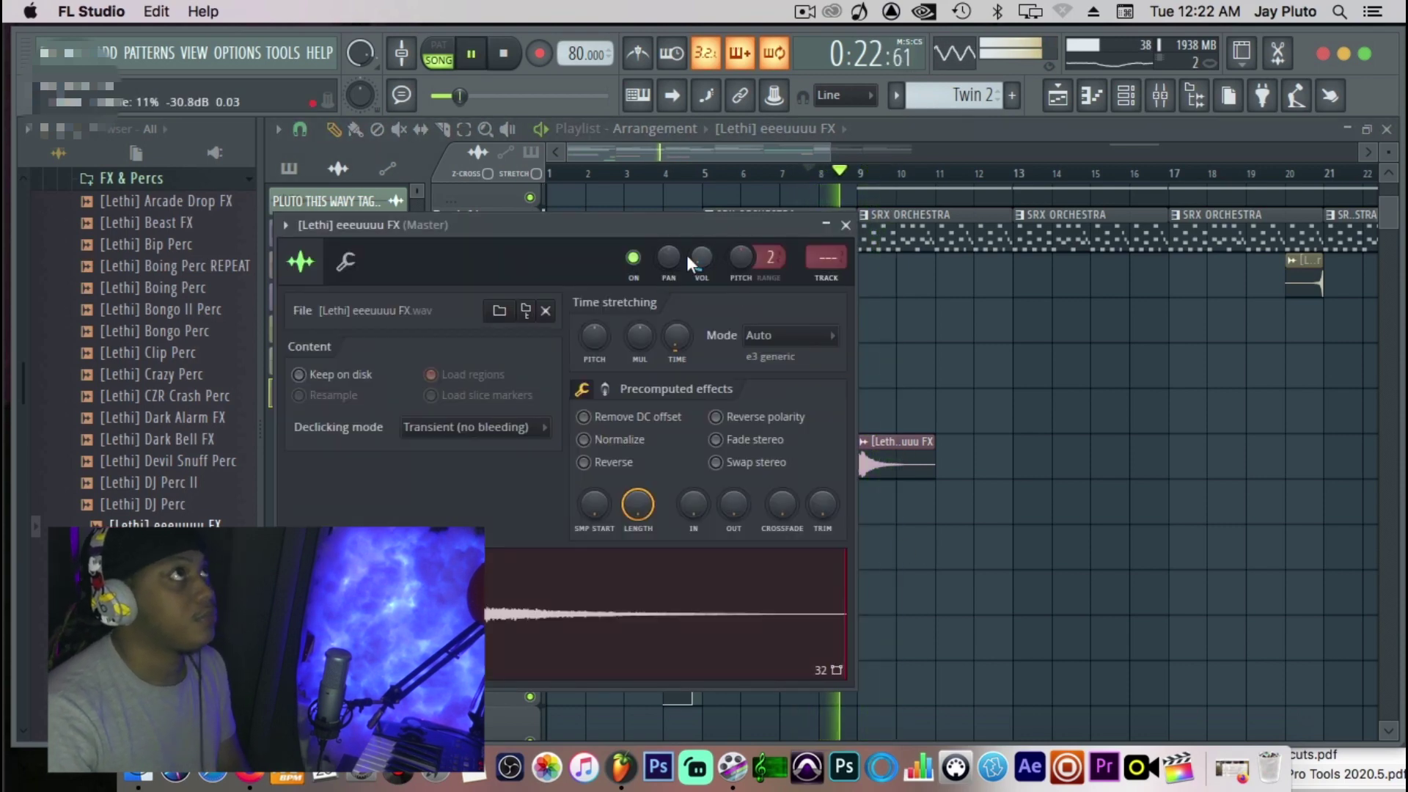
click(845, 225)
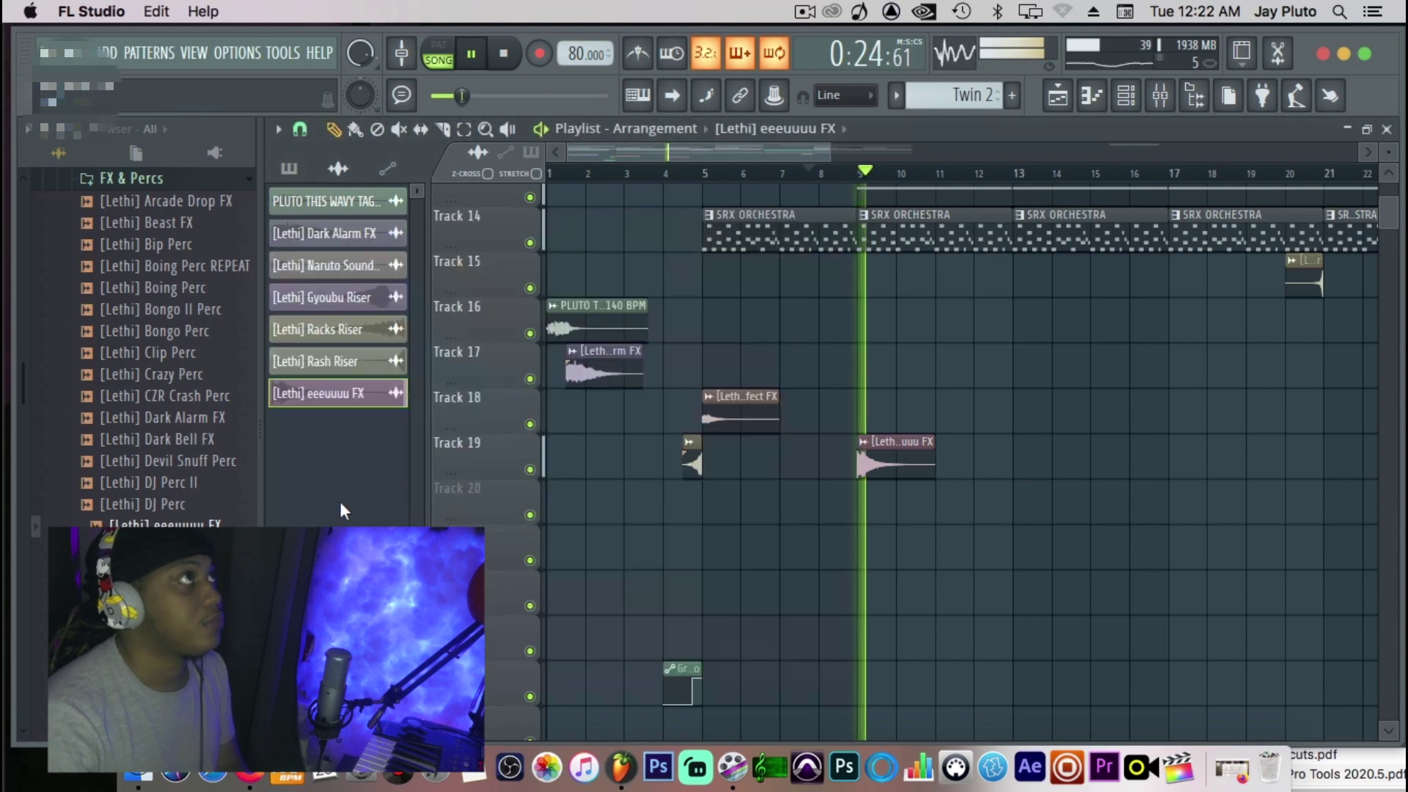
double_click(857, 443)
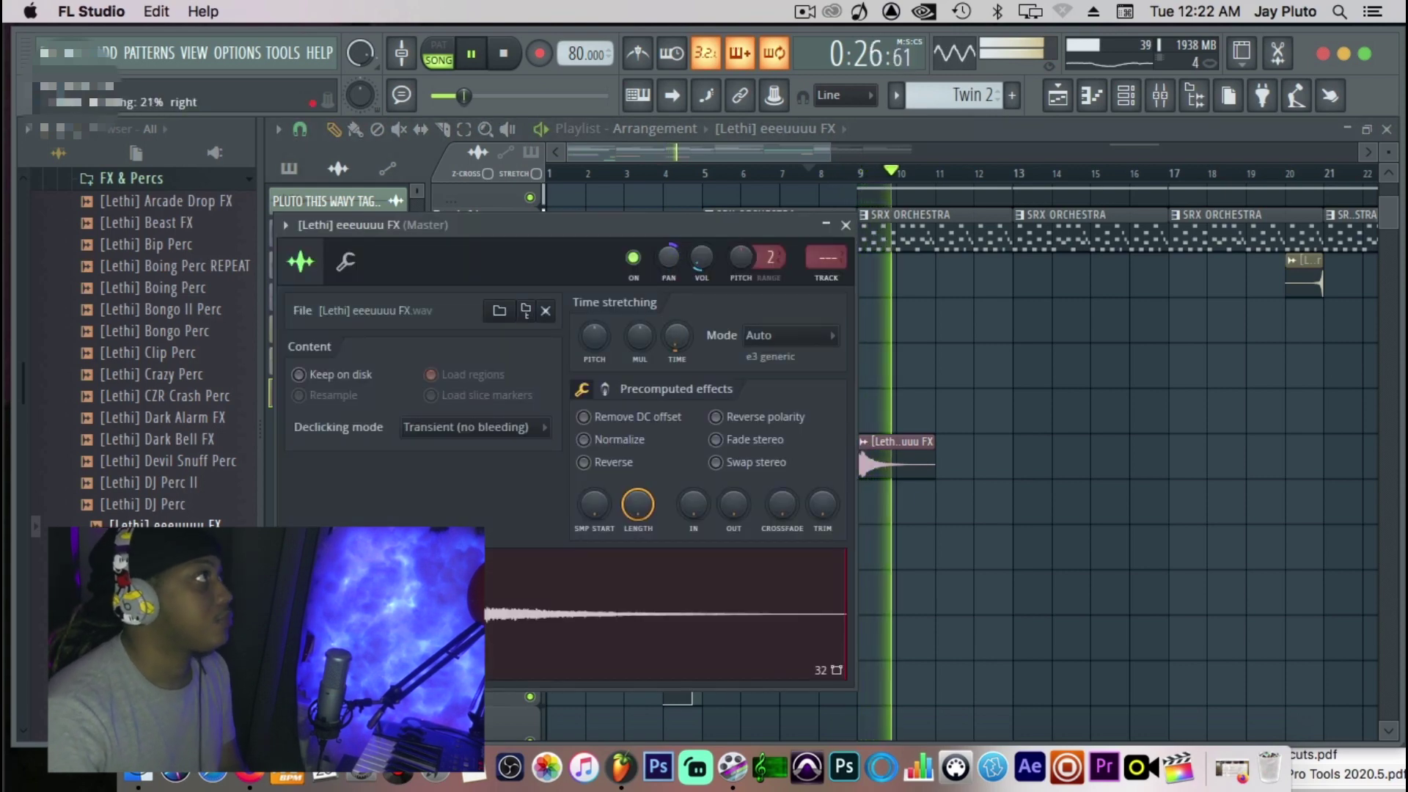
click(846, 225)
Browse beyond the FX & Percs samples for another sample folder.
scroll(179, 506, down, 10)
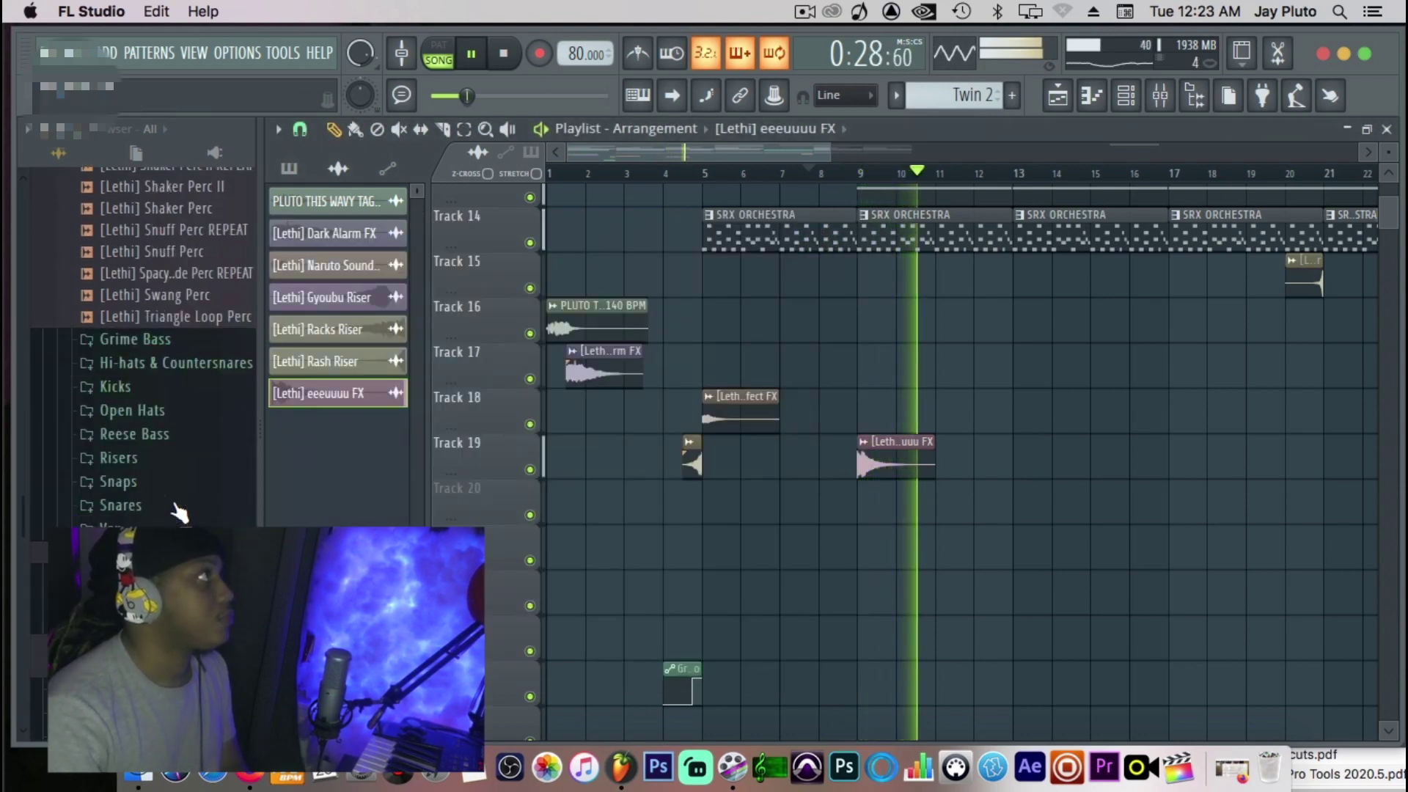
click(147, 477)
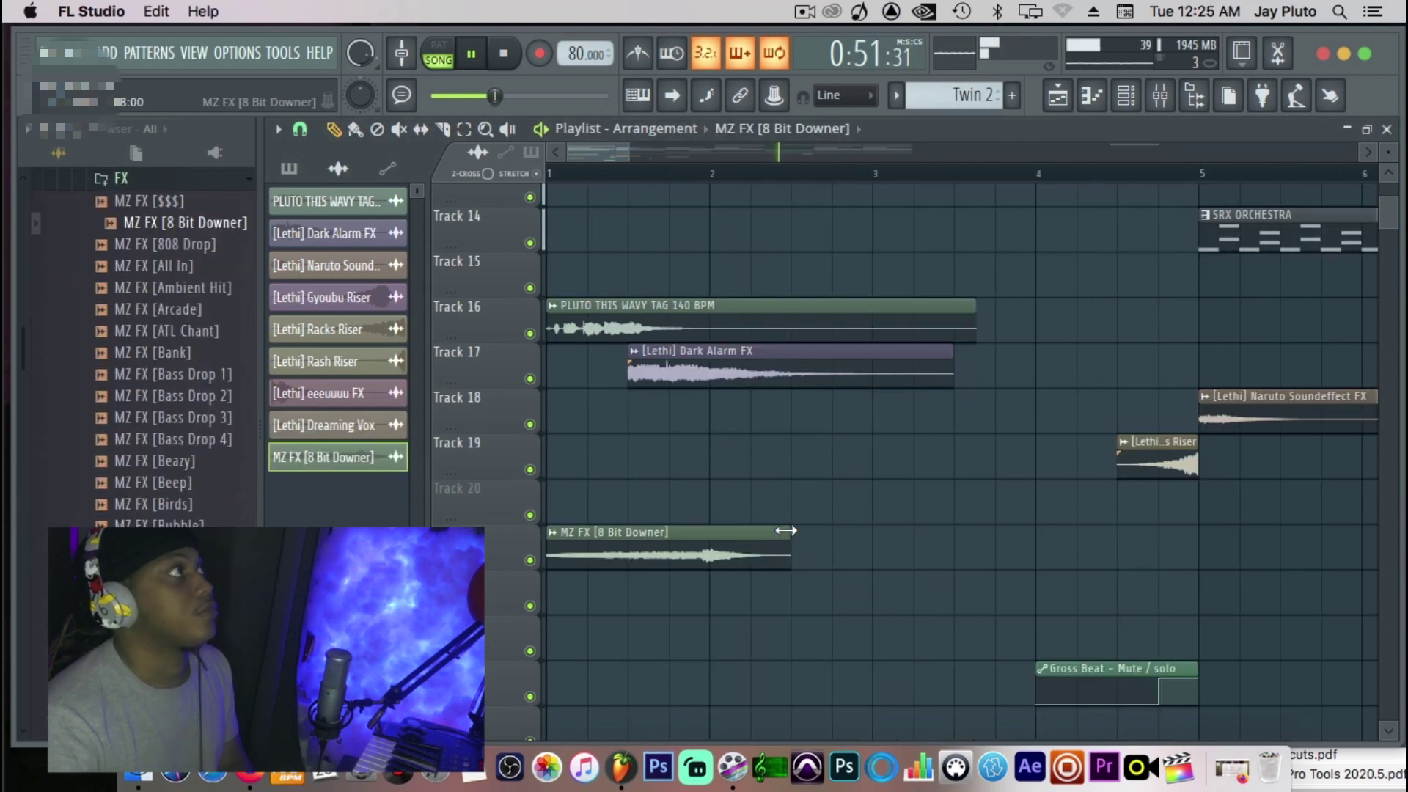
Extend the end of the MZ FX [8 Bit Downer] clip on Track 21 with snap set to (none), and return the snap to Beat.
click(300, 132)
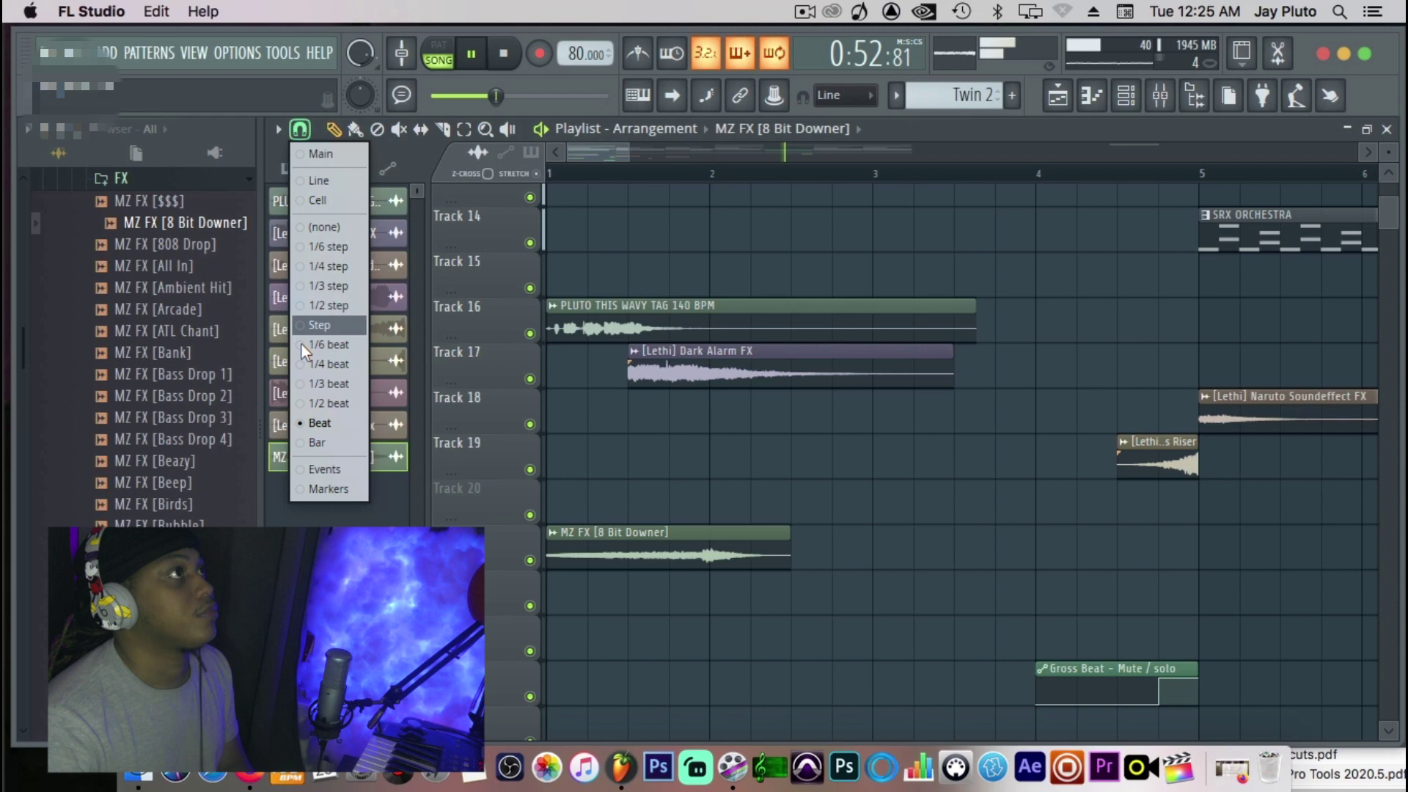
click(317, 227)
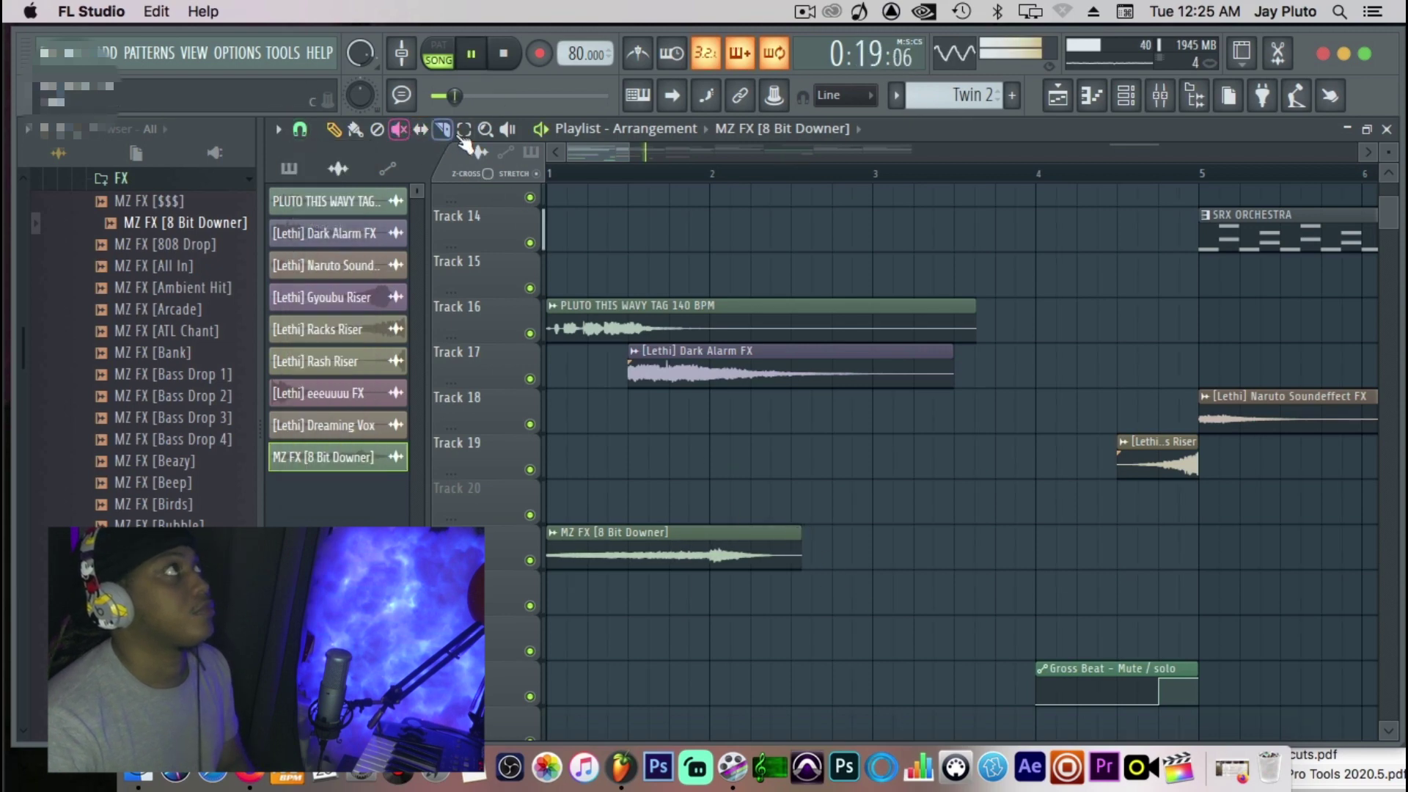
click(300, 130)
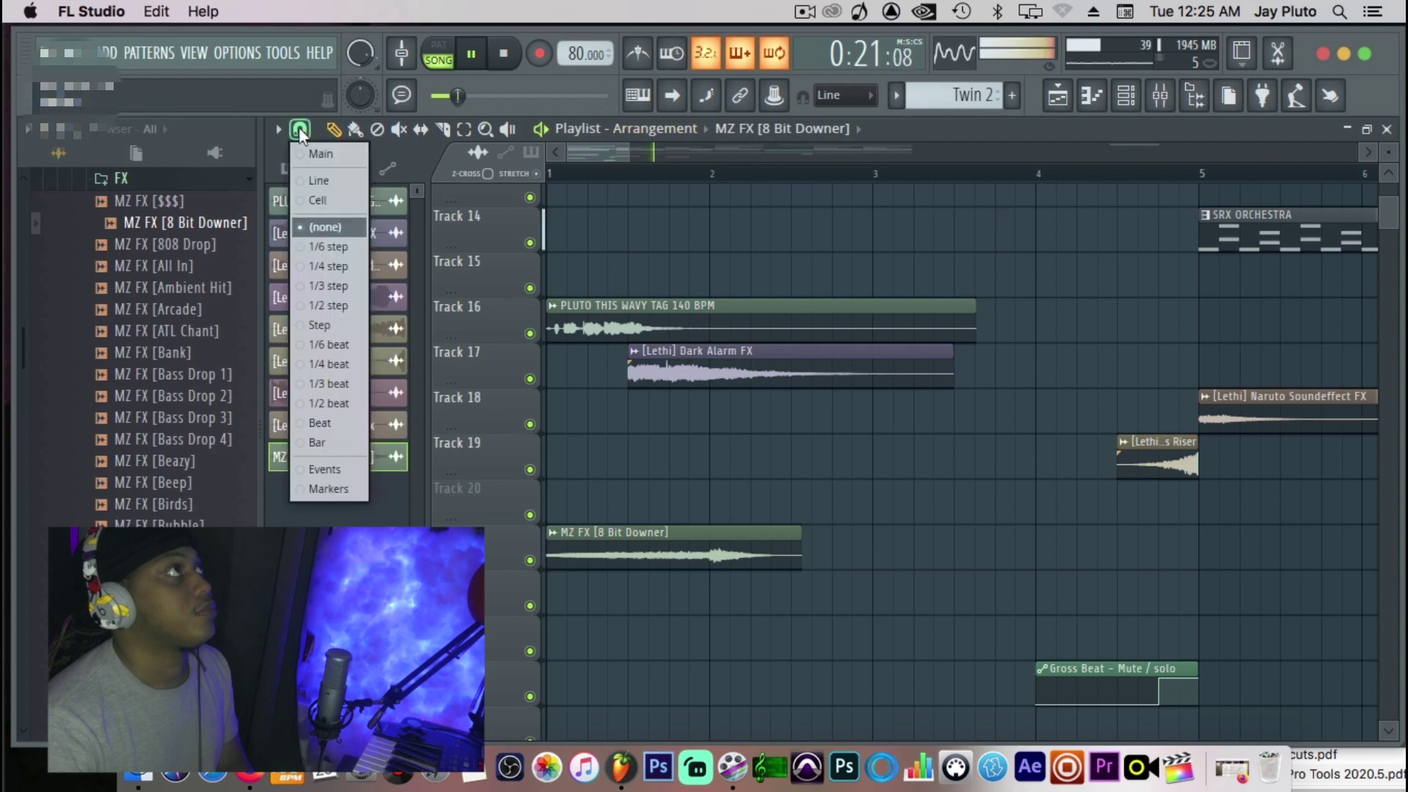
click(350, 423)
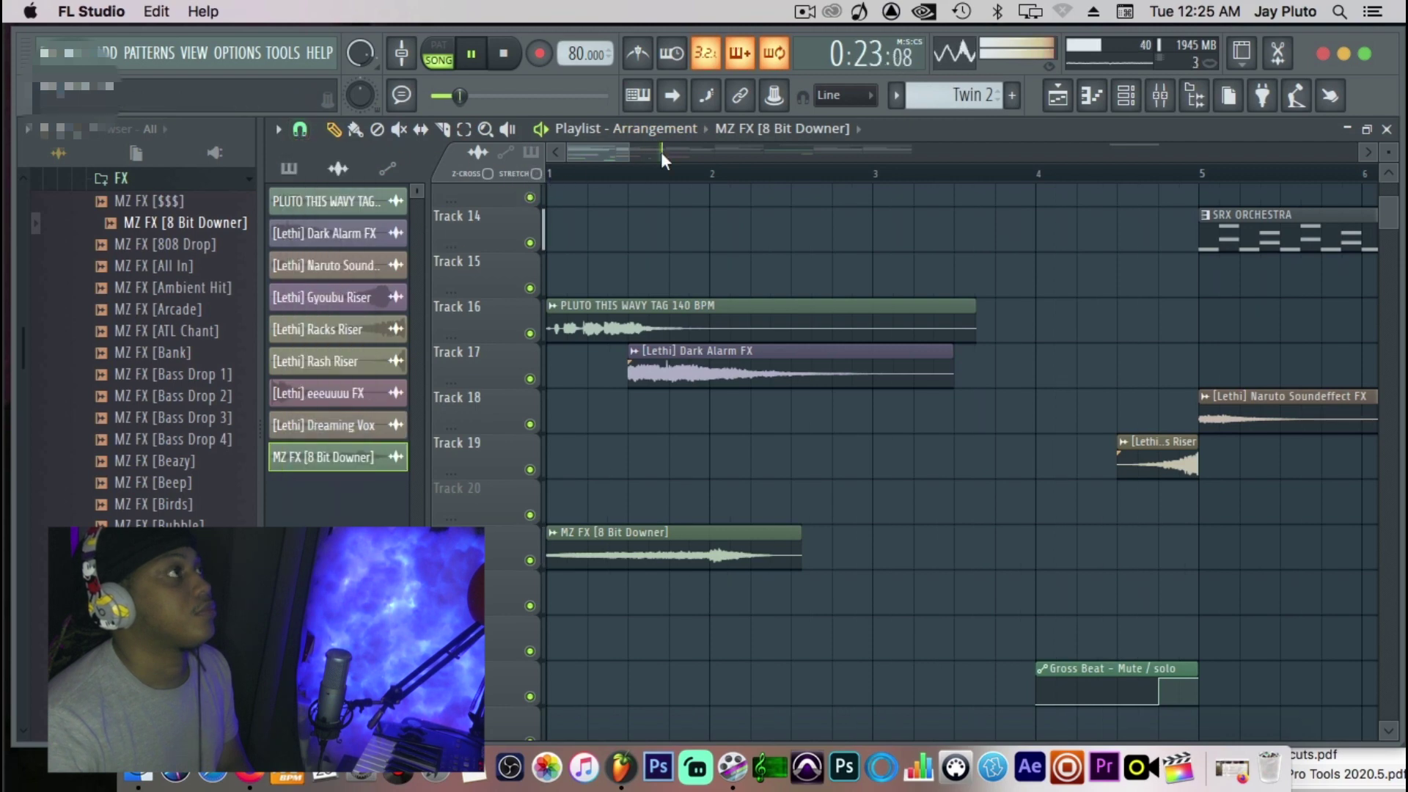
Move the MZ FX [8 Bit Downer] clip along Track 21 to bar 16 so it crosses the transition into bar 17.
scroll(662, 154, down, 5)
drag(588, 545, 994, 546)
scroll(985, 597, up, 8)
scroll(984, 600, down, 4)
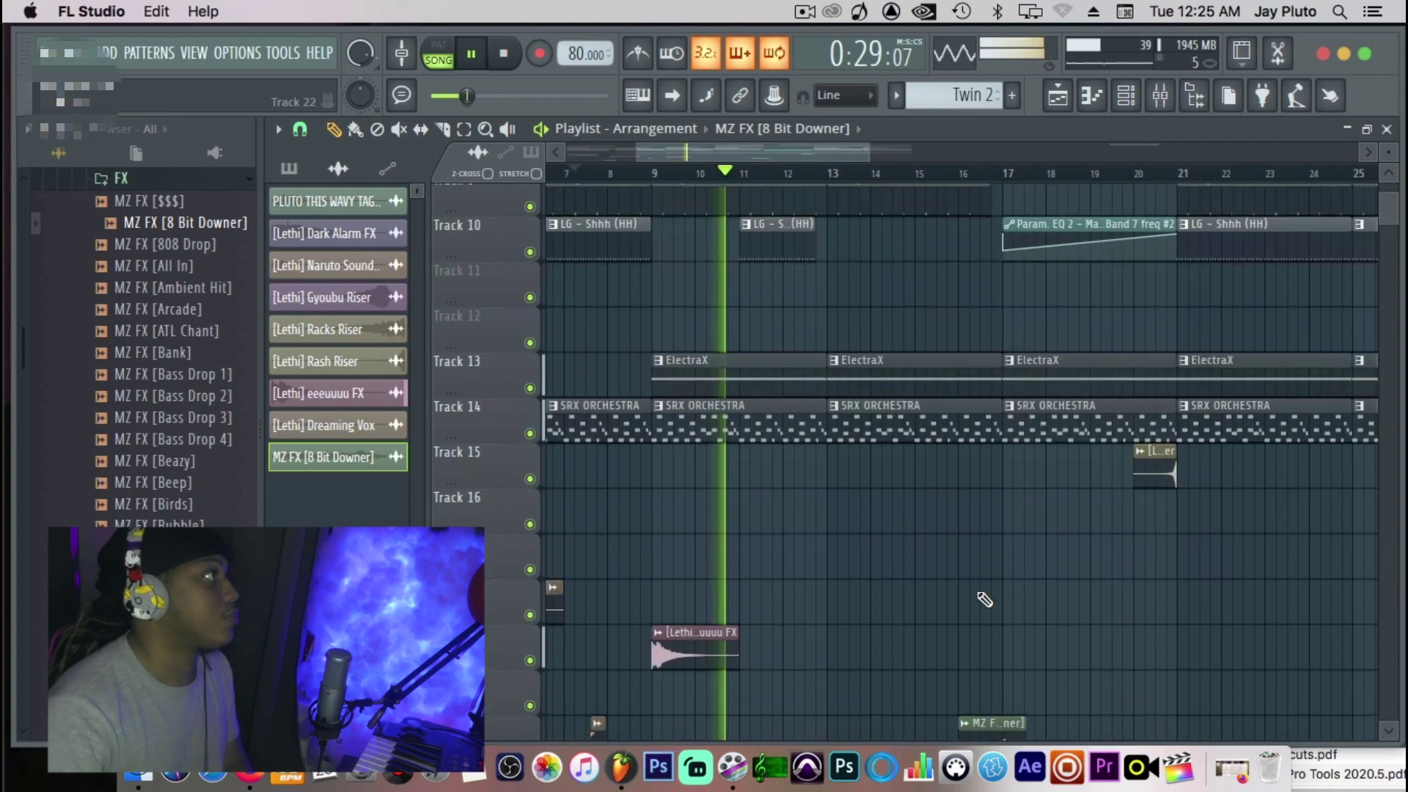
Add the MZ FX [Dog] sample from the FX folder to Track 21 in bar 12 and play the song from bar 12.
scroll(985, 600, down, 4)
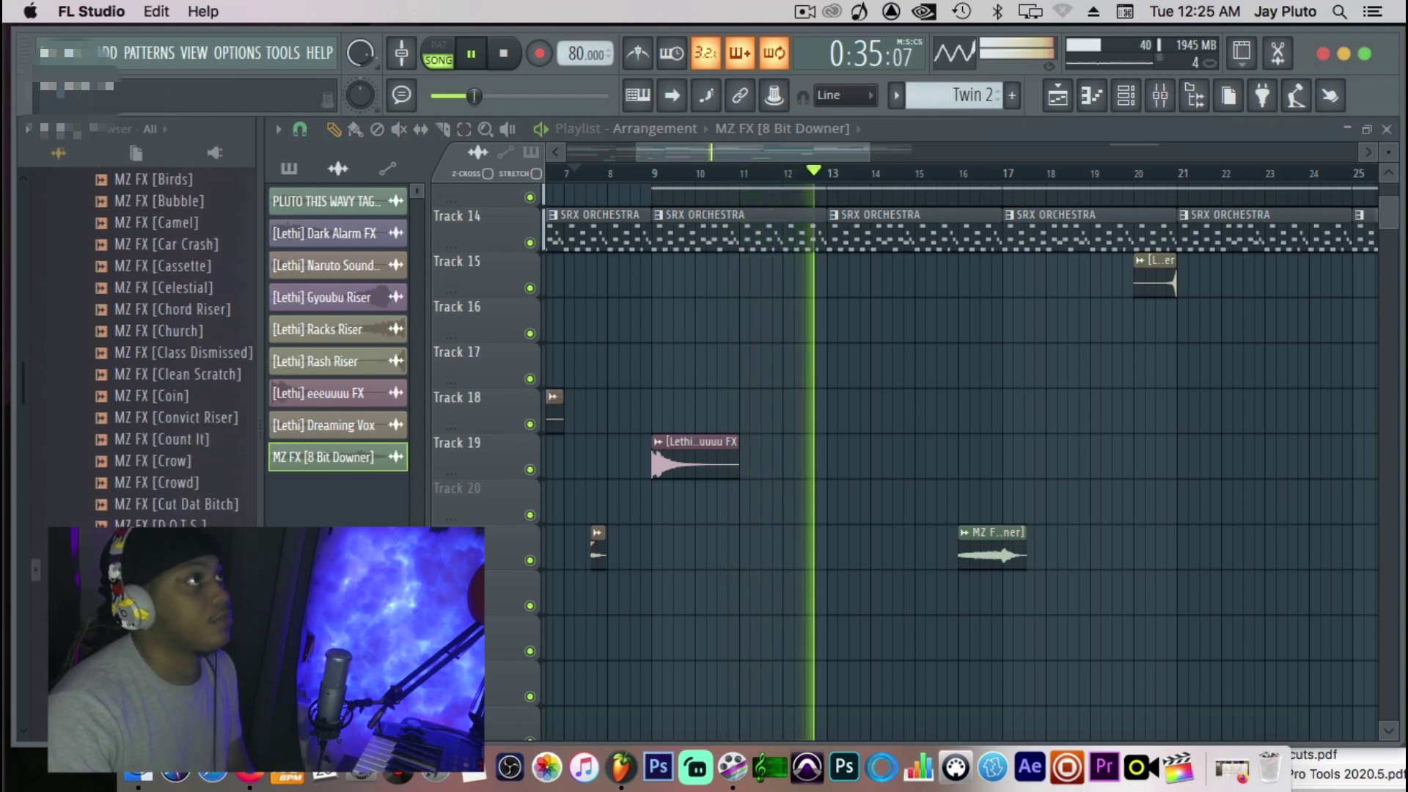
key(space)
drag(816, 548, 814, 547)
click(786, 178)
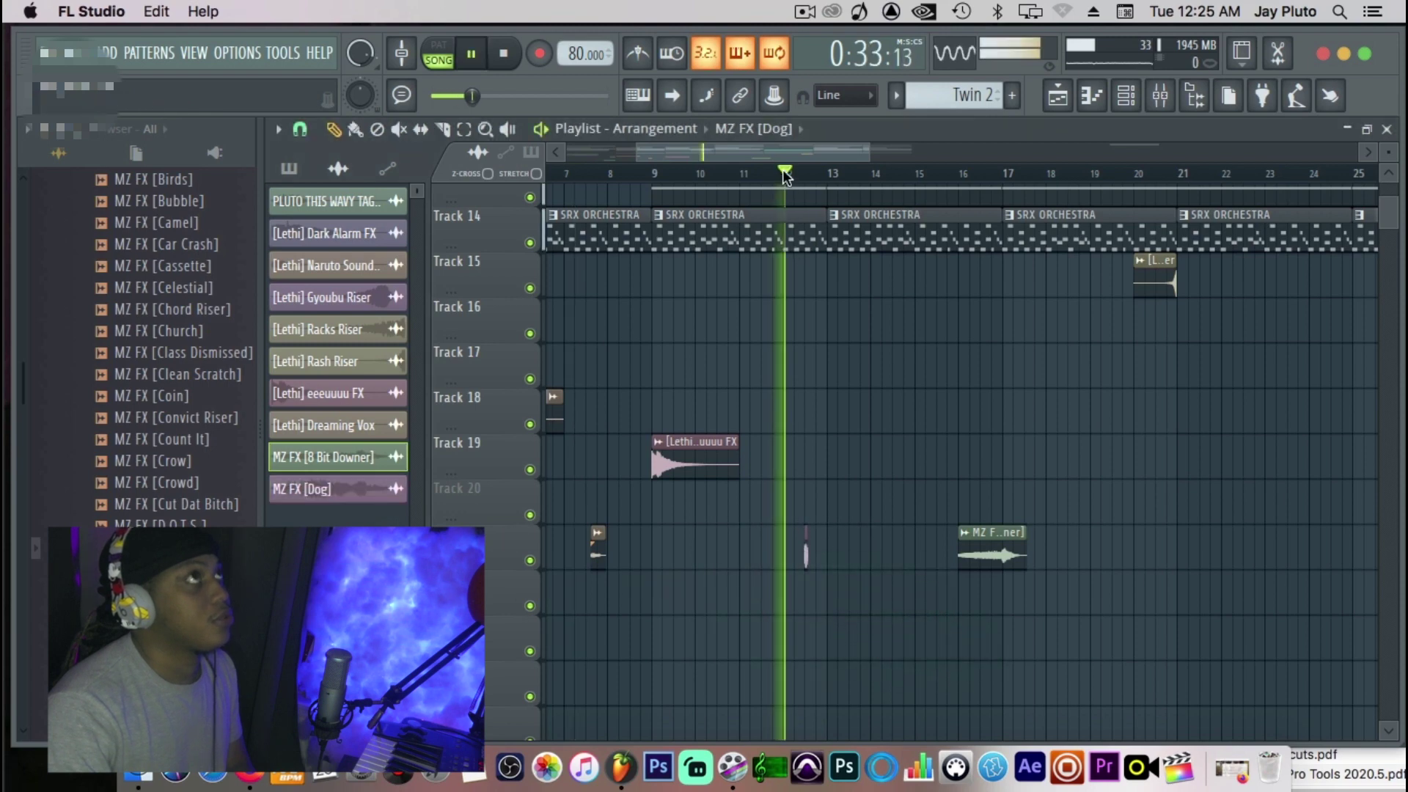
key(space)
Move the MZ FX [Dog] clip on Track 21 to about midway between beats 3 and 4 of bar 12, using a sub-beat snap.
drag(866, 150, 755, 151)
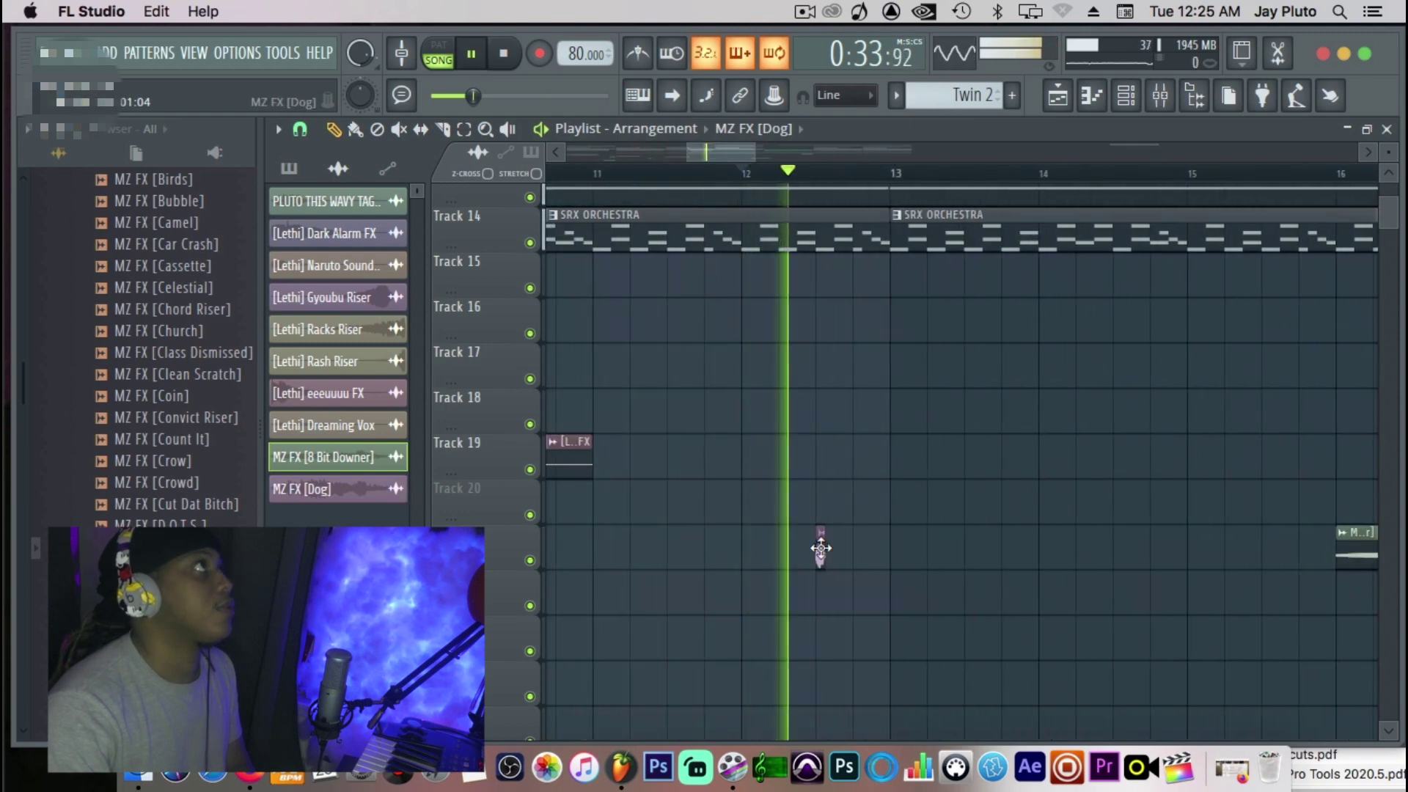
drag(819, 550, 856, 550)
key(space)
click(300, 130)
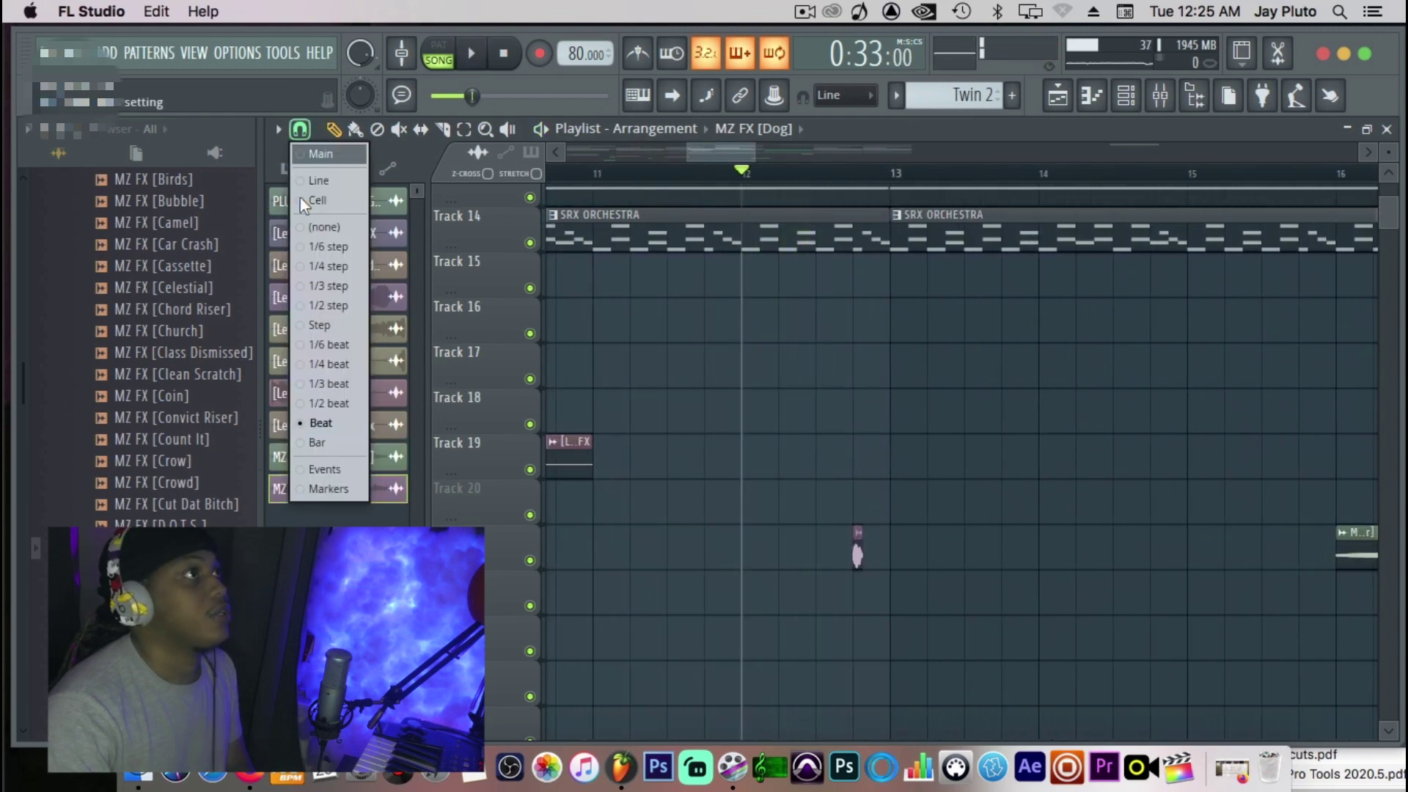
click(338, 374)
key(space)
drag(855, 559, 839, 559)
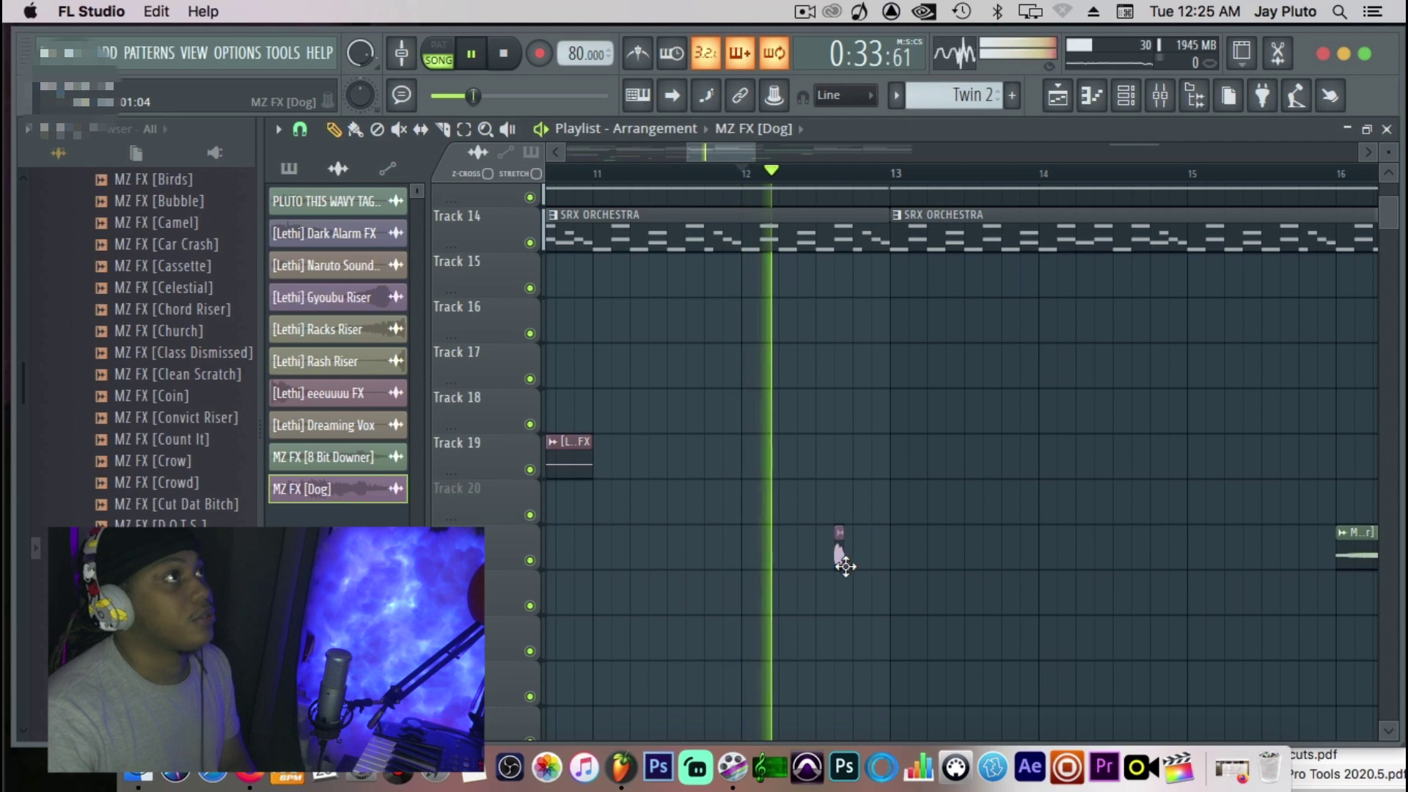
Open the MZ FX [Dog] clip's channel settings to check its volume against playback.
double_click(839, 546)
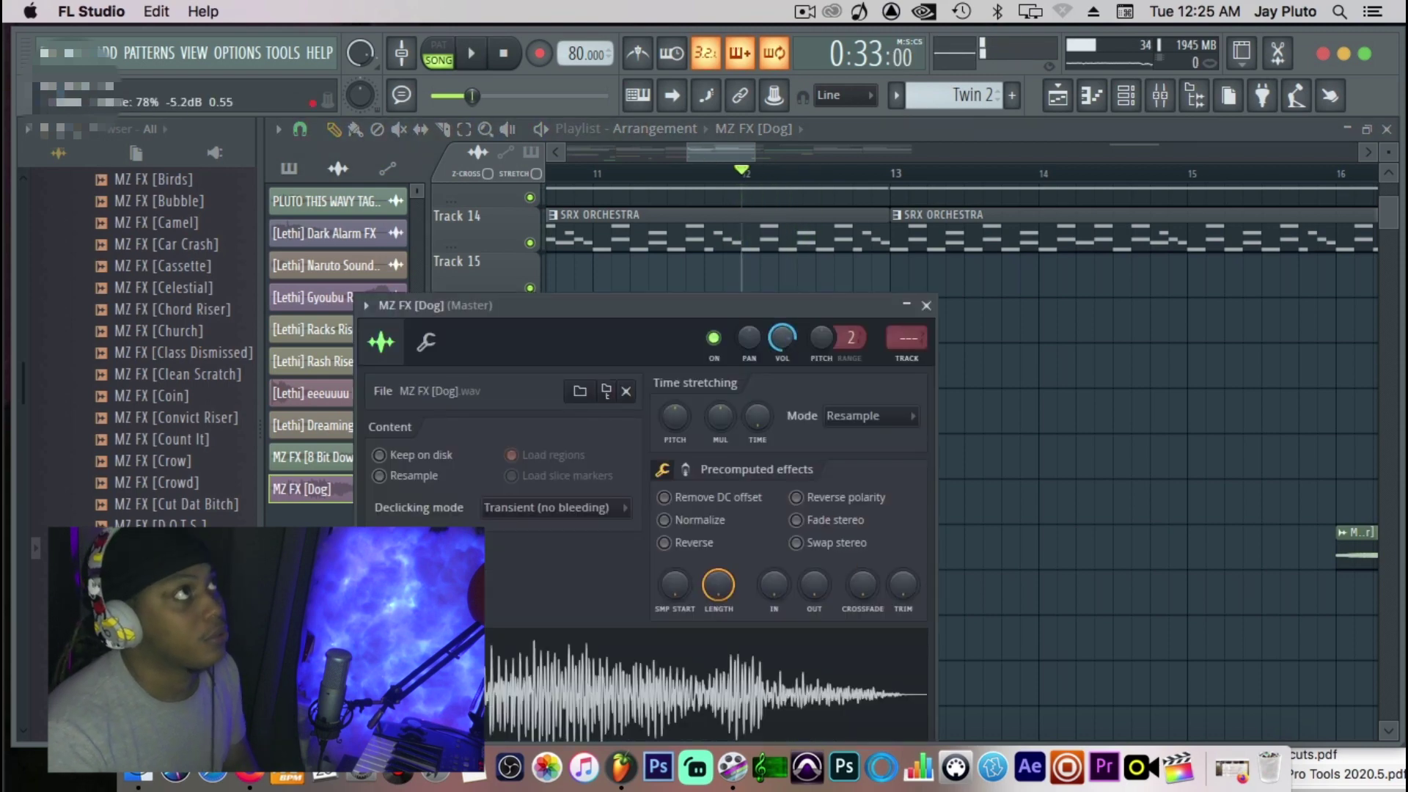
click(926, 305)
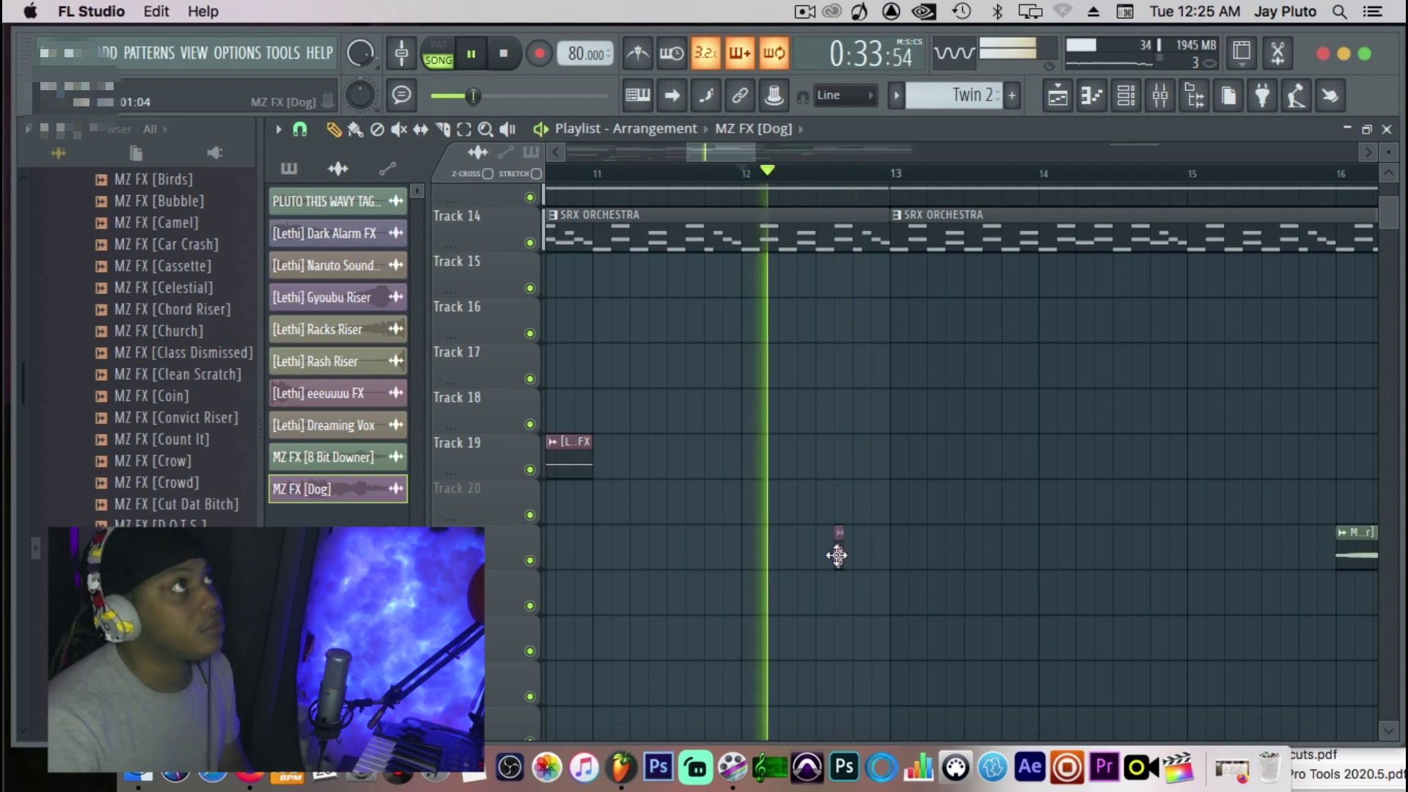
double_click(838, 556)
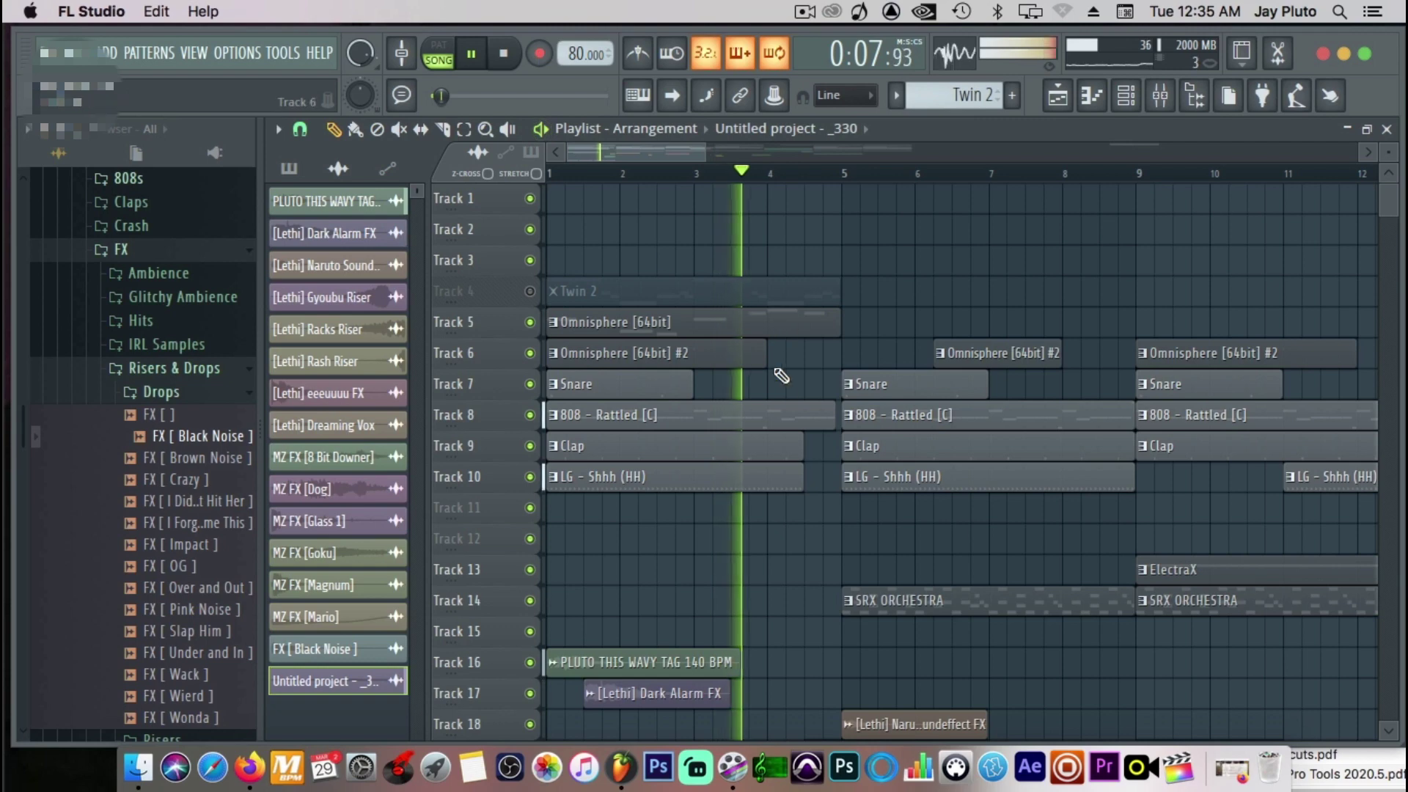
Start saving the project as a new FL Studio song file in the 2022 folder.
scroll(826, 422, down, 3)
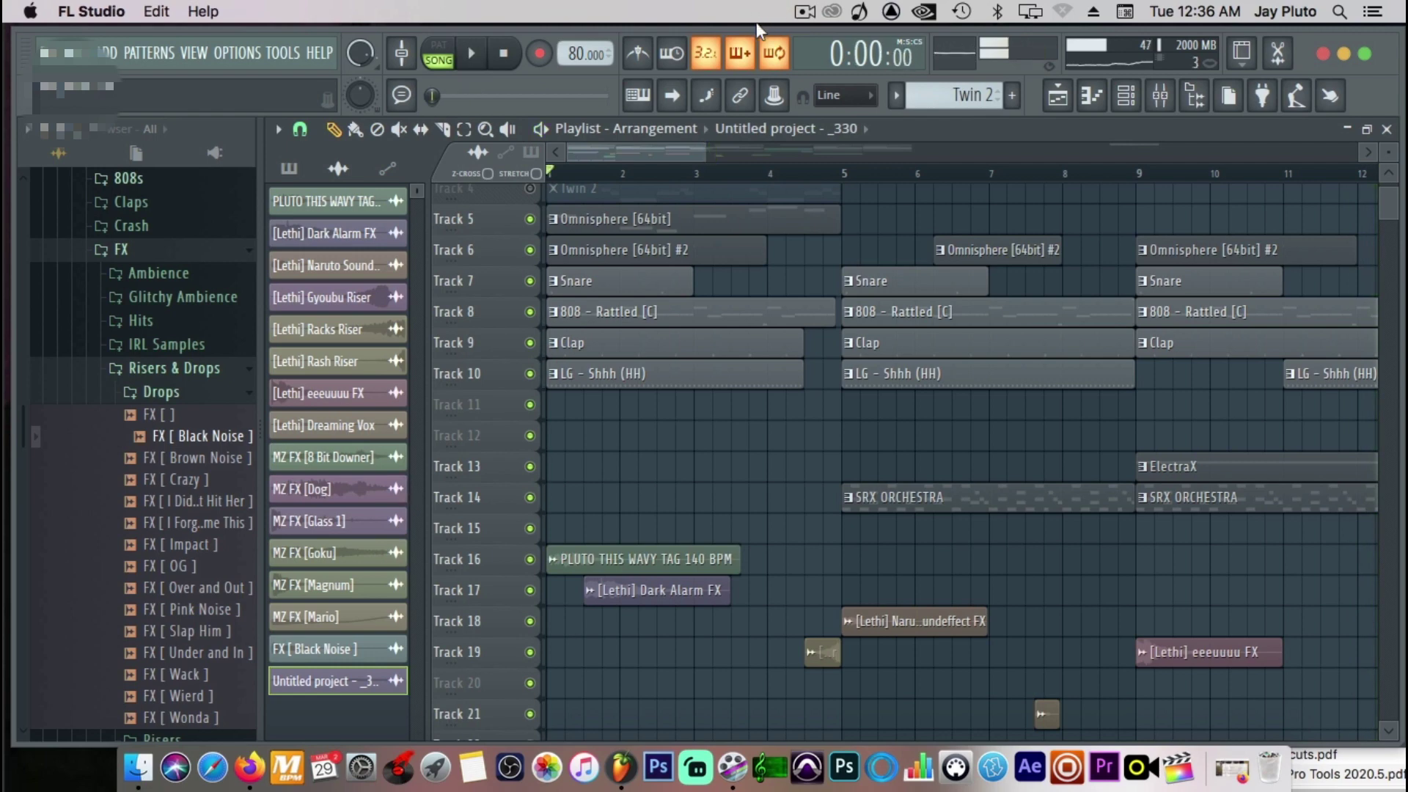
click(63, 53)
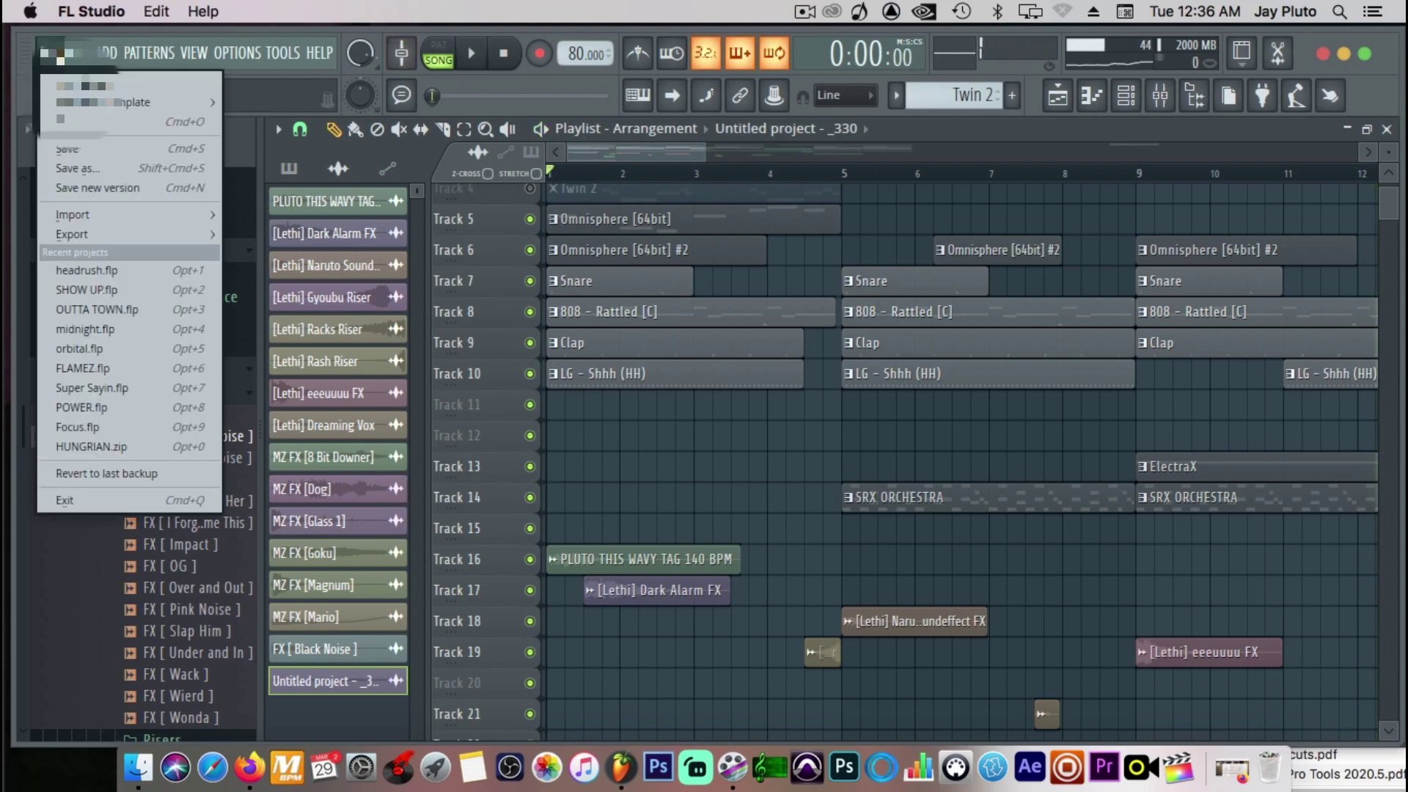
click(66, 168)
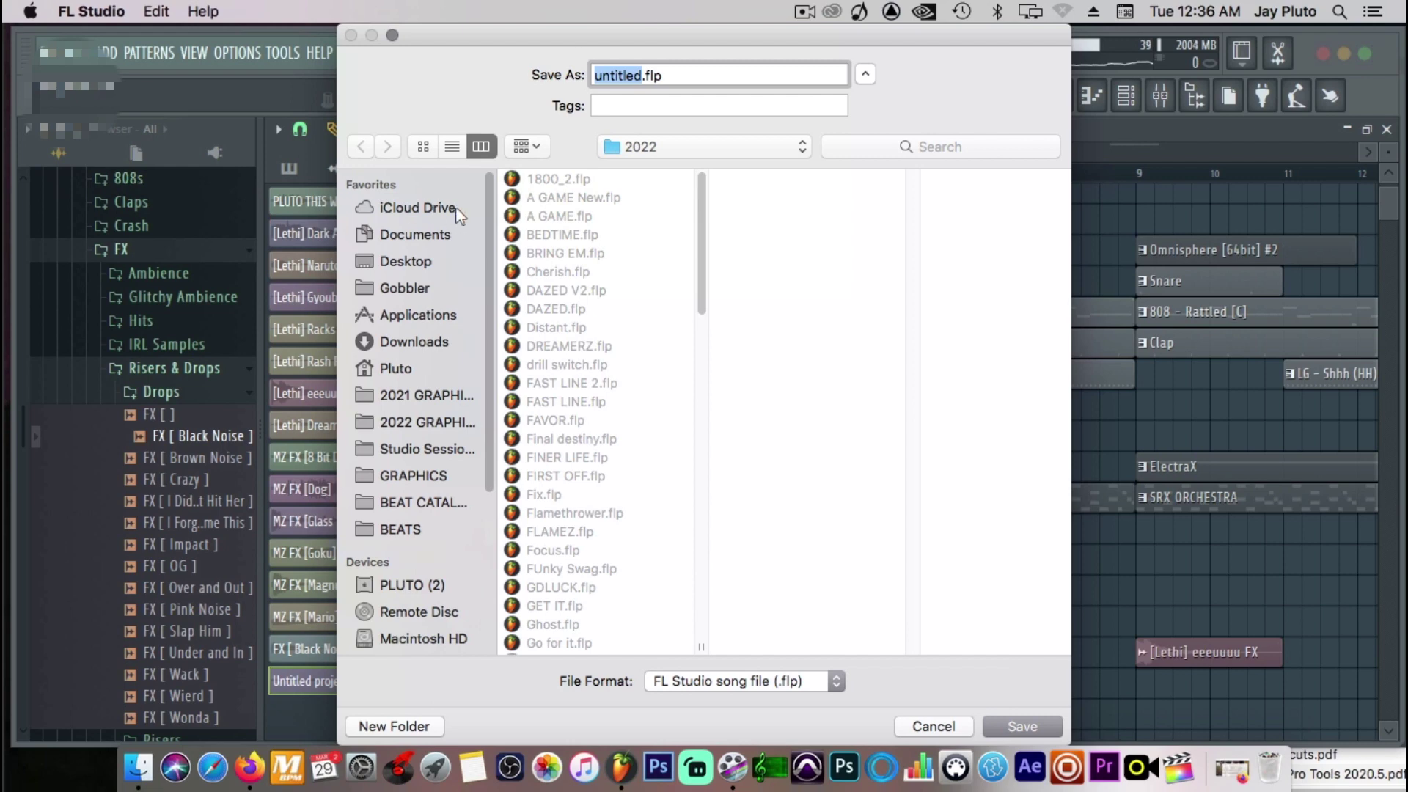